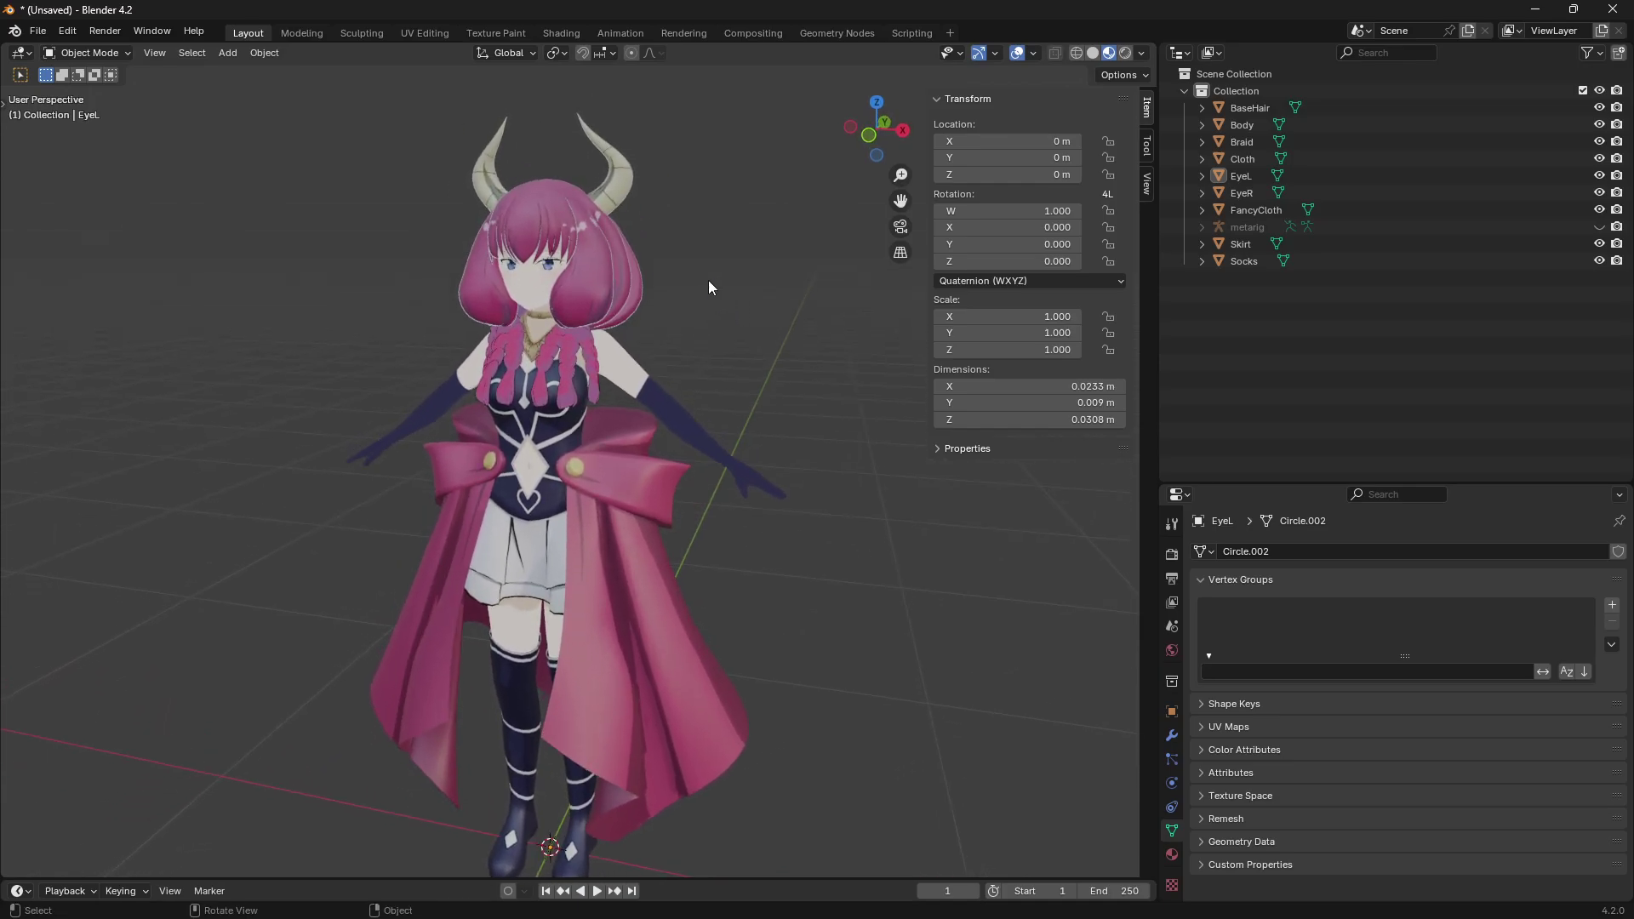
# - Unhide the metarig armature inside the dressed character and make it the selected object
pyautogui.moveTo(725, 386); pyautogui.dragTo(640, 421, button='middle')
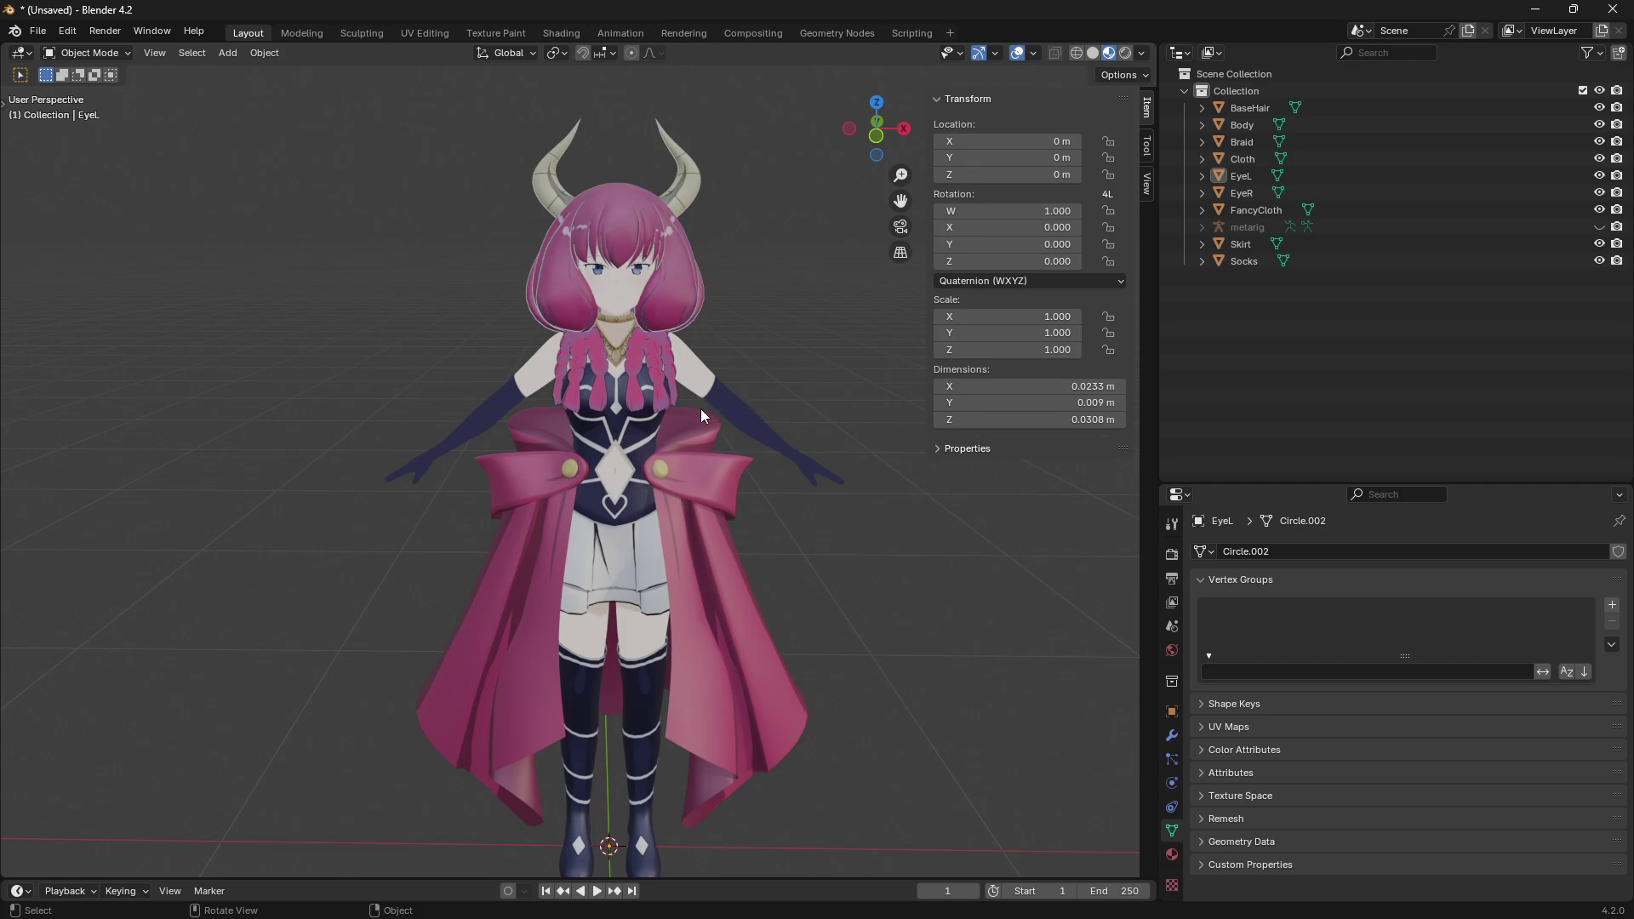
pyautogui.moveTo(621, 359); pyautogui.dragTo(456, 314, button='middle')
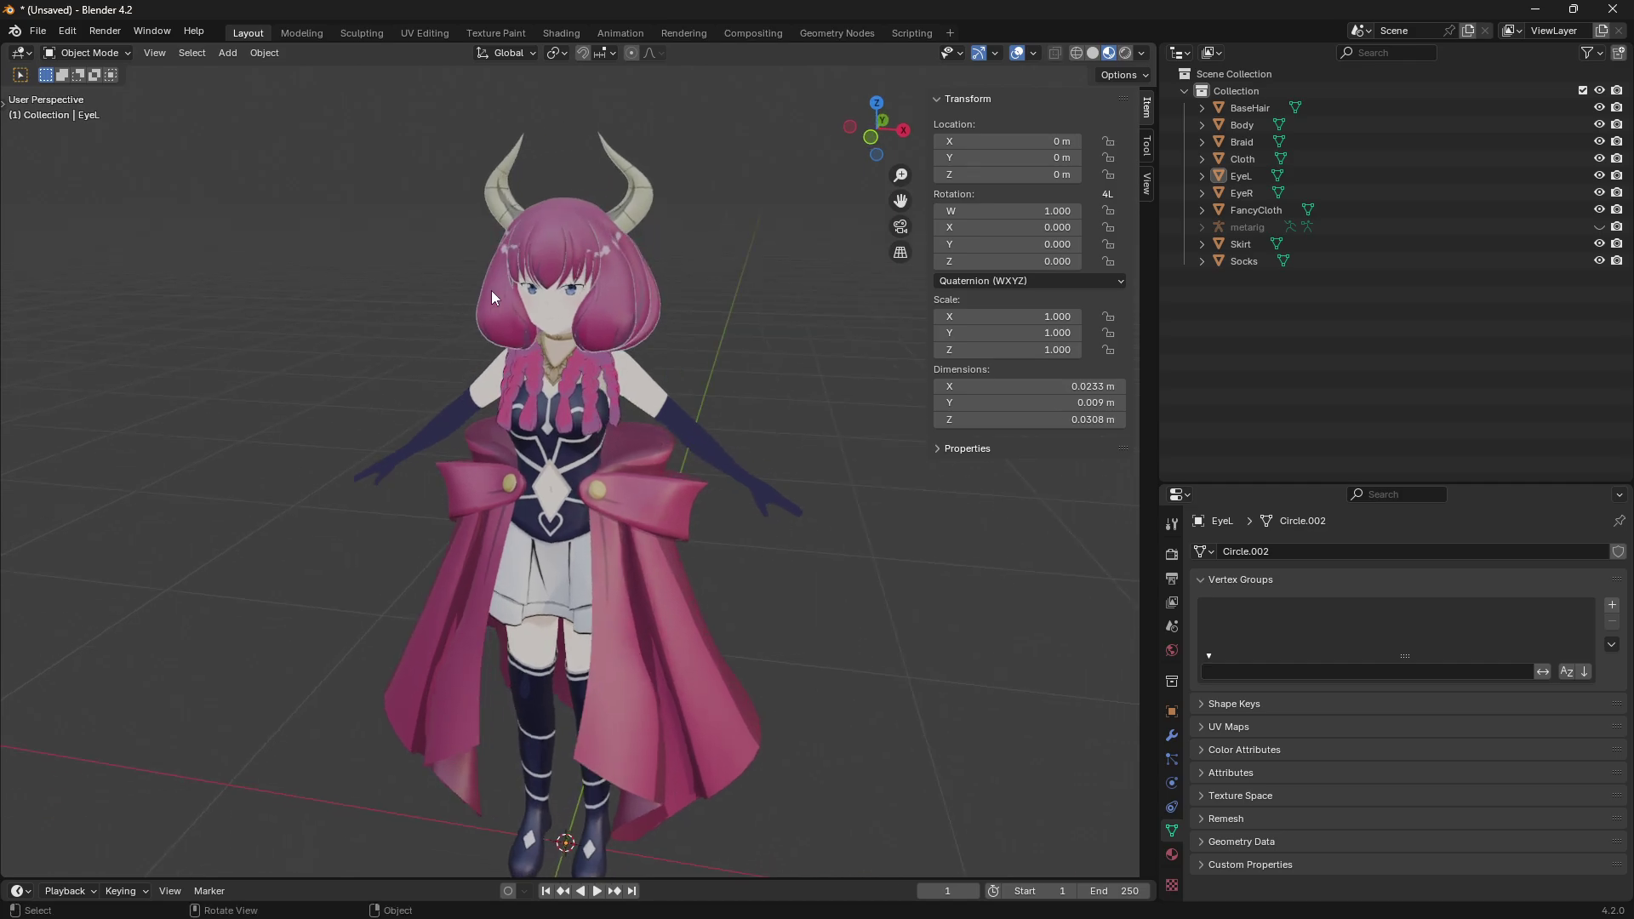
pyautogui.moveTo(796, 402); pyautogui.dragTo(680, 375, button='middle')
pyautogui.scroll(-1, 658, 383)
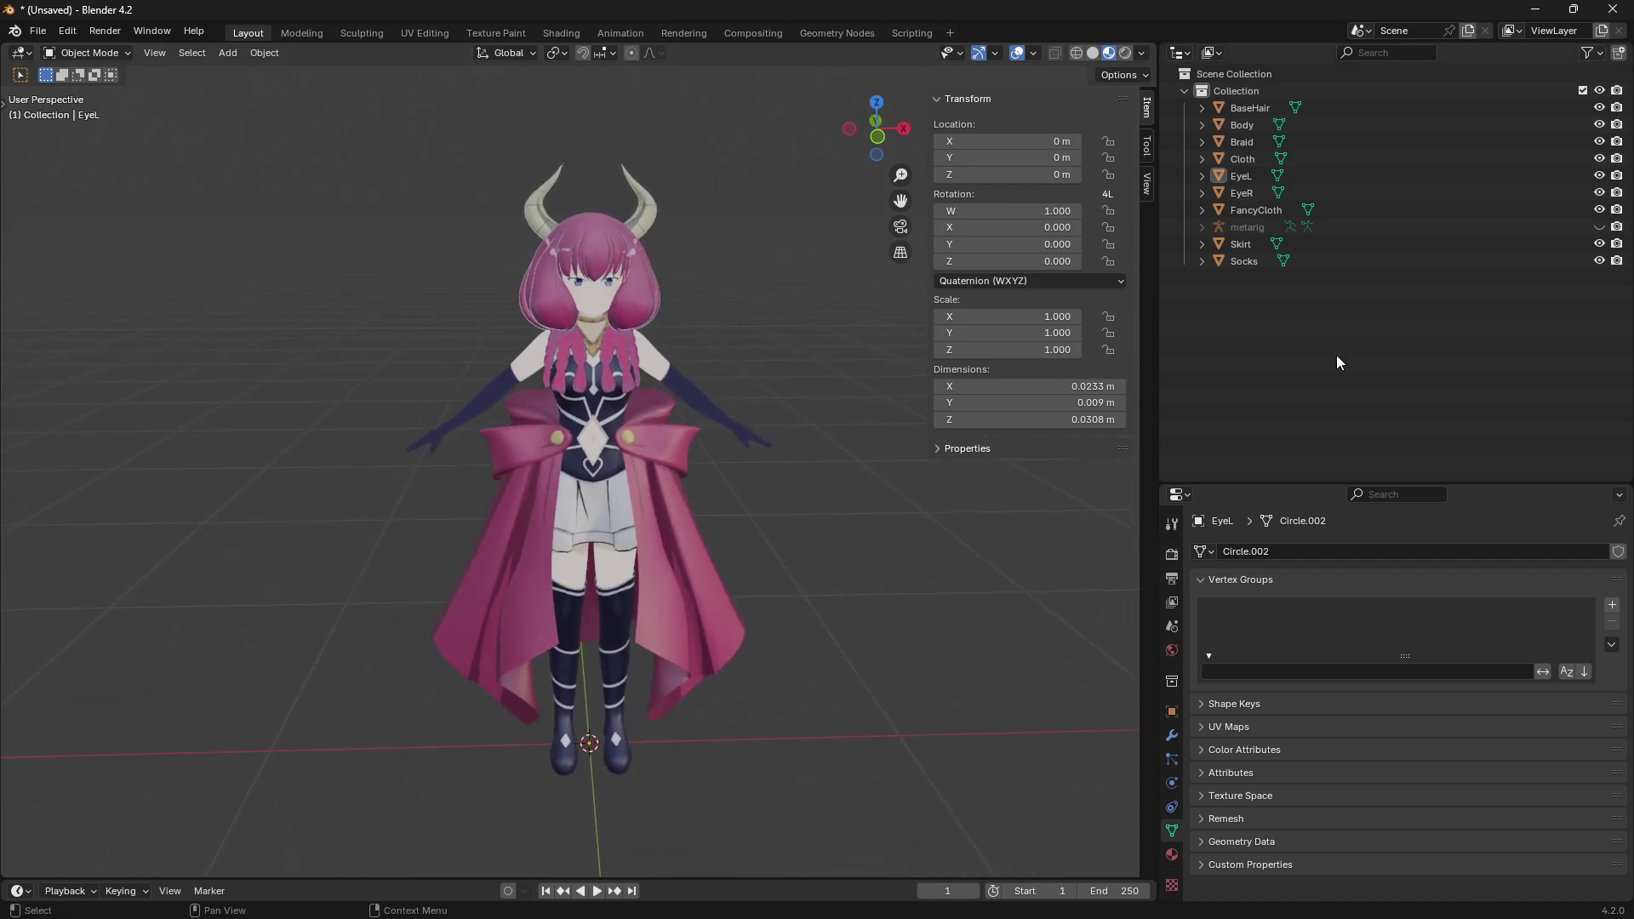
pyautogui.click(1598, 226)
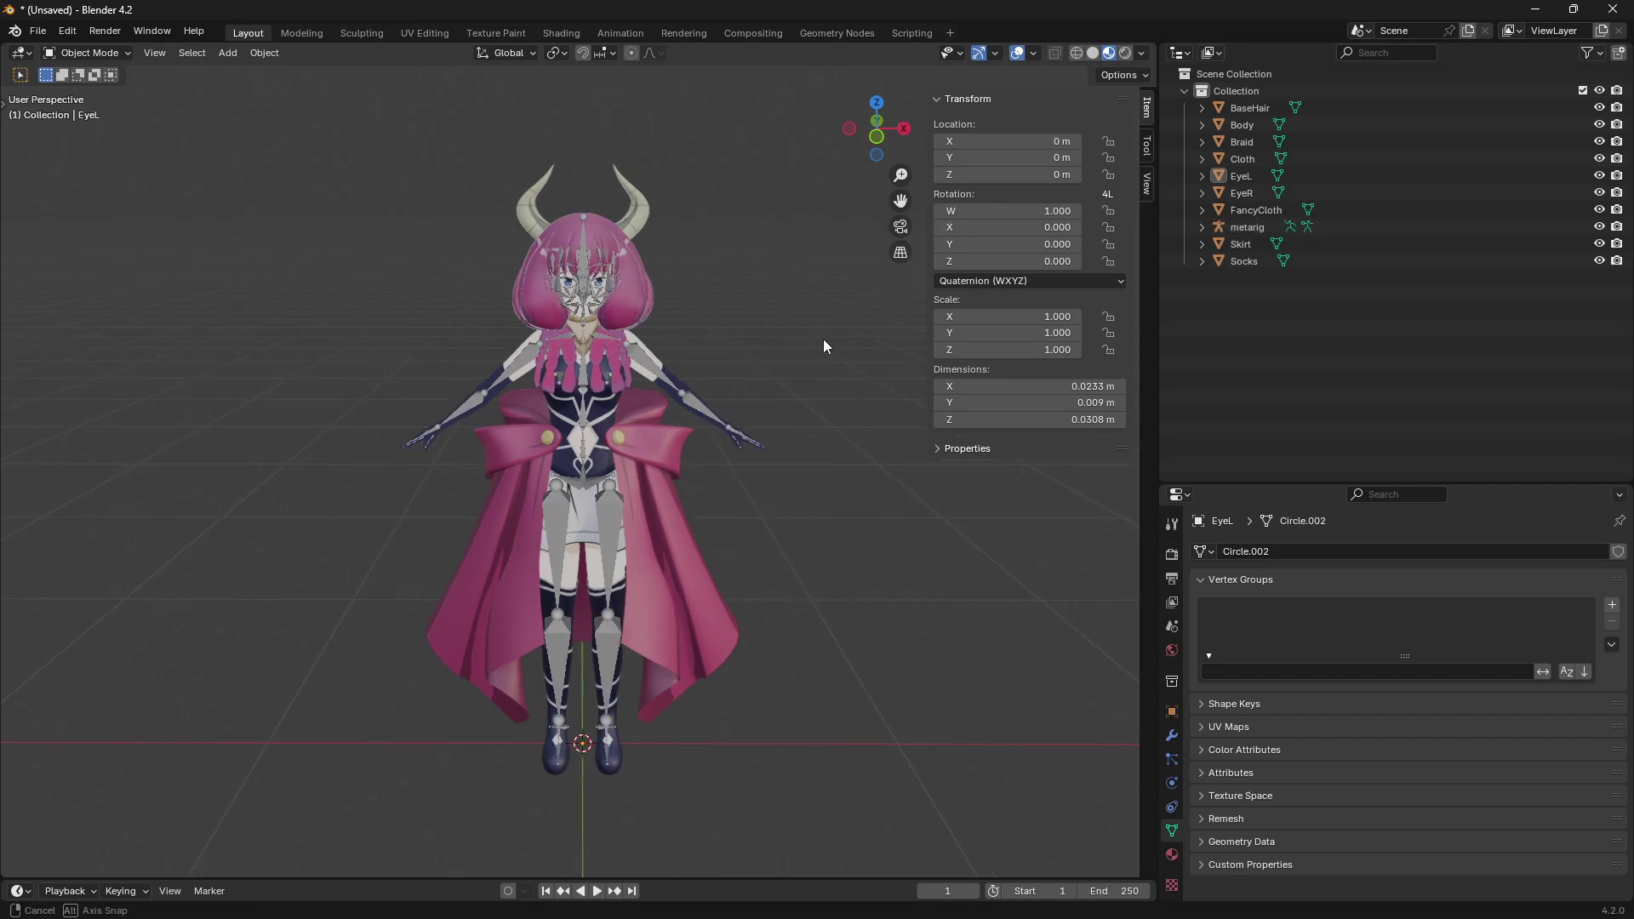
pyautogui.scroll(3, 707, 322)
pyautogui.scroll(-2, 757, 334)
pyautogui.moveTo(757, 338); pyautogui.dragTo(673, 364, button='middle')
pyautogui.click(1264, 228)
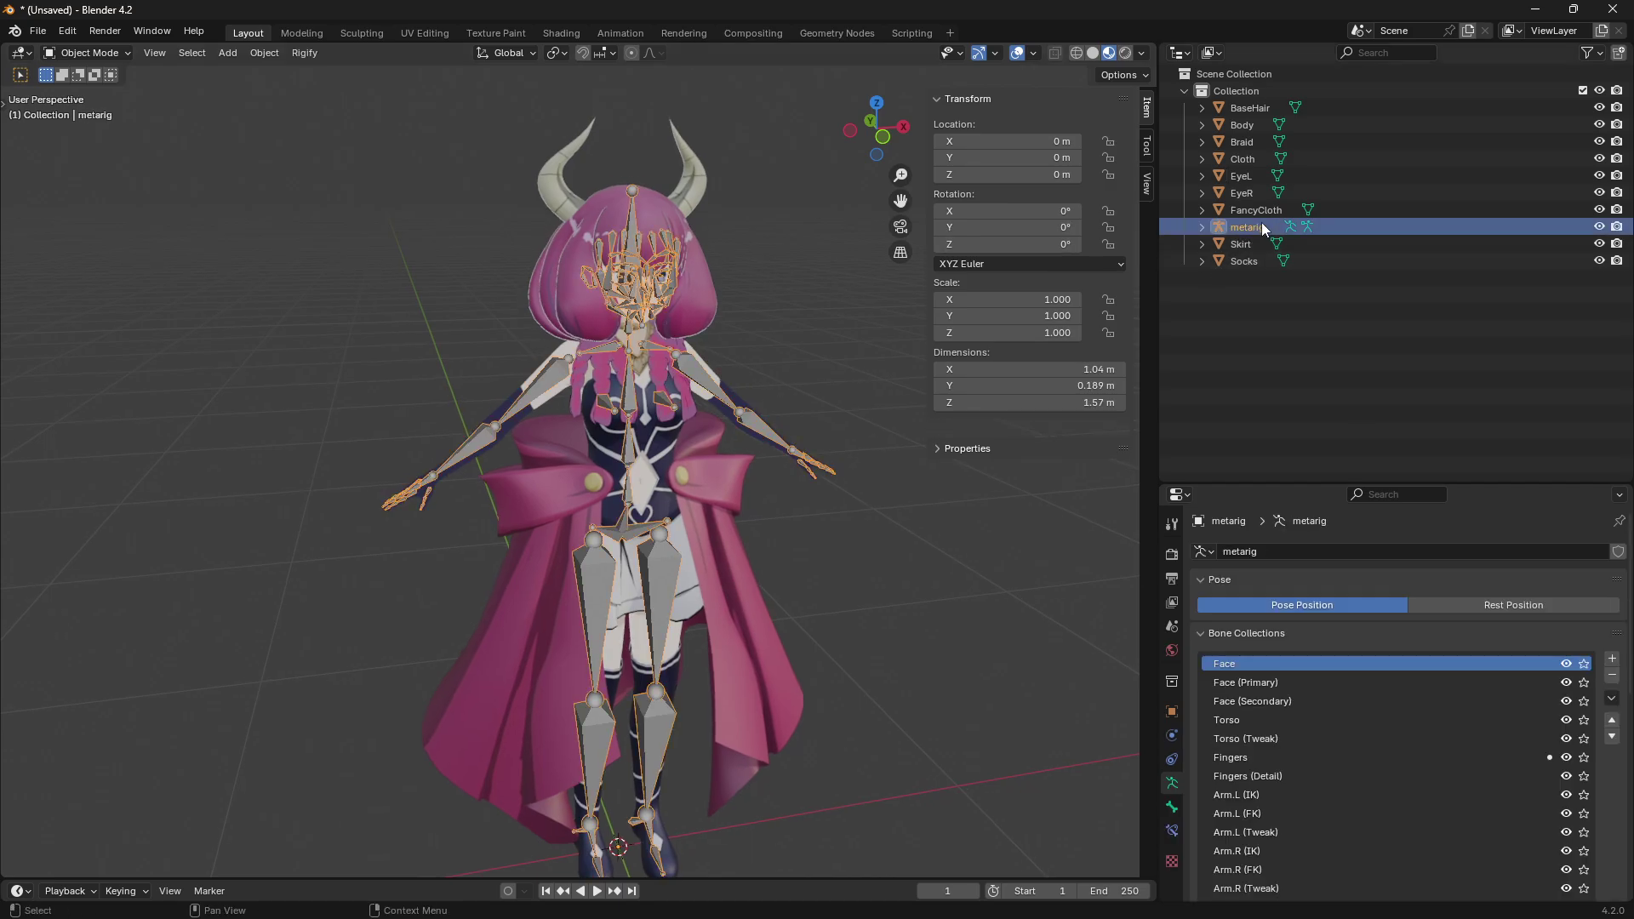
# - Isolate the Body mesh by hiding all other objects, and bring the metarig back as the selected object
pyautogui.click(1255, 127)
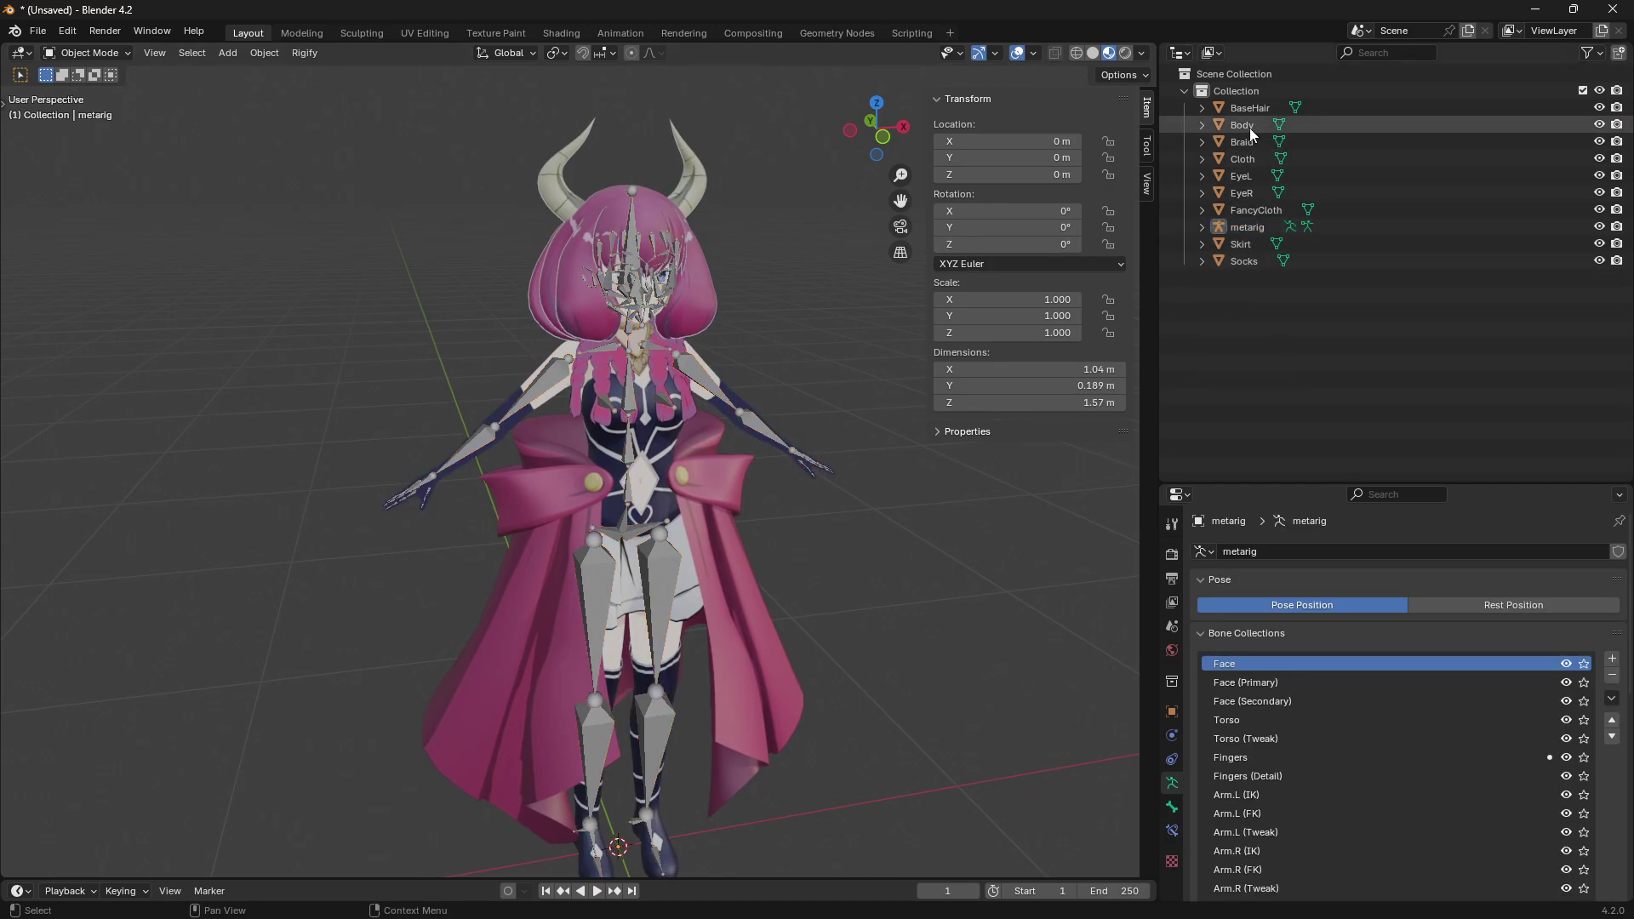
pyautogui.hotkey('shift', 'h')
pyautogui.moveTo(809, 324); pyautogui.dragTo(750, 347, button='middle')
pyautogui.click(1368, 276)
pyautogui.click(1598, 226)
pyautogui.click(1244, 229)
pyautogui.moveTo(713, 288); pyautogui.dragTo(614, 286, button='middle')
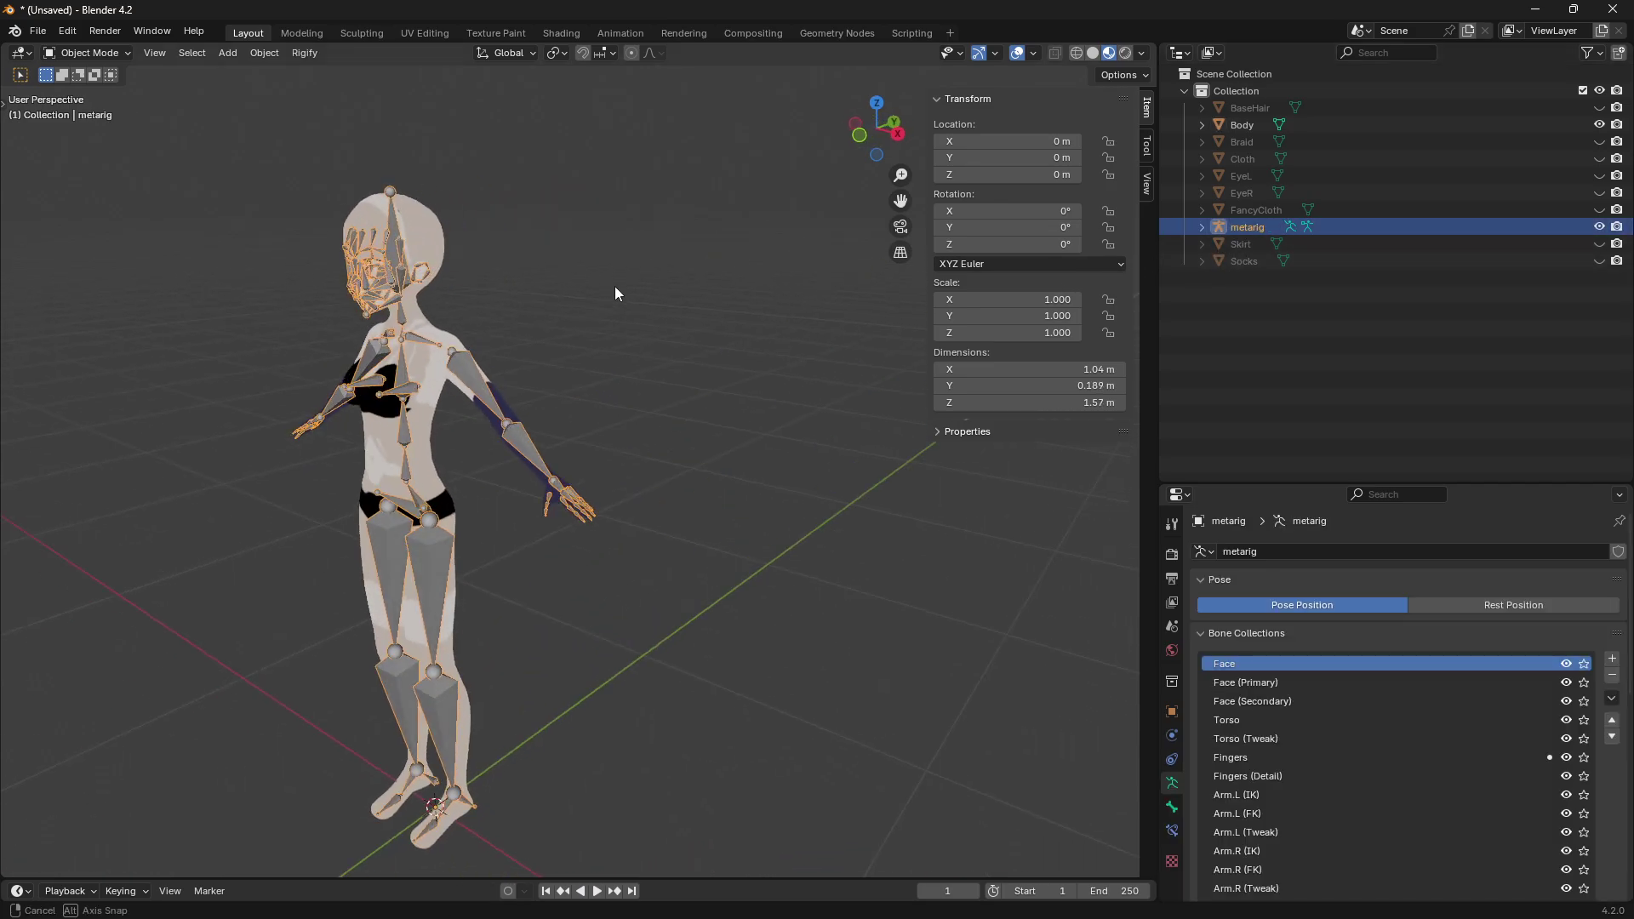
# - Display the metarig's bone properties and switch the armature to Pose Mode
pyautogui.scroll(4, 441, 282)
pyautogui.keyDown('shift'); pyautogui.moveTo(441, 283); pyautogui.dragTo(629, 393, button='middle'); pyautogui.keyUp('shift')
pyautogui.scroll(-3, 681, 451)
pyautogui.keyDown('shift'); pyautogui.moveTo(738, 493); pyautogui.dragTo(683, 406, button='middle'); pyautogui.keyUp('shift')
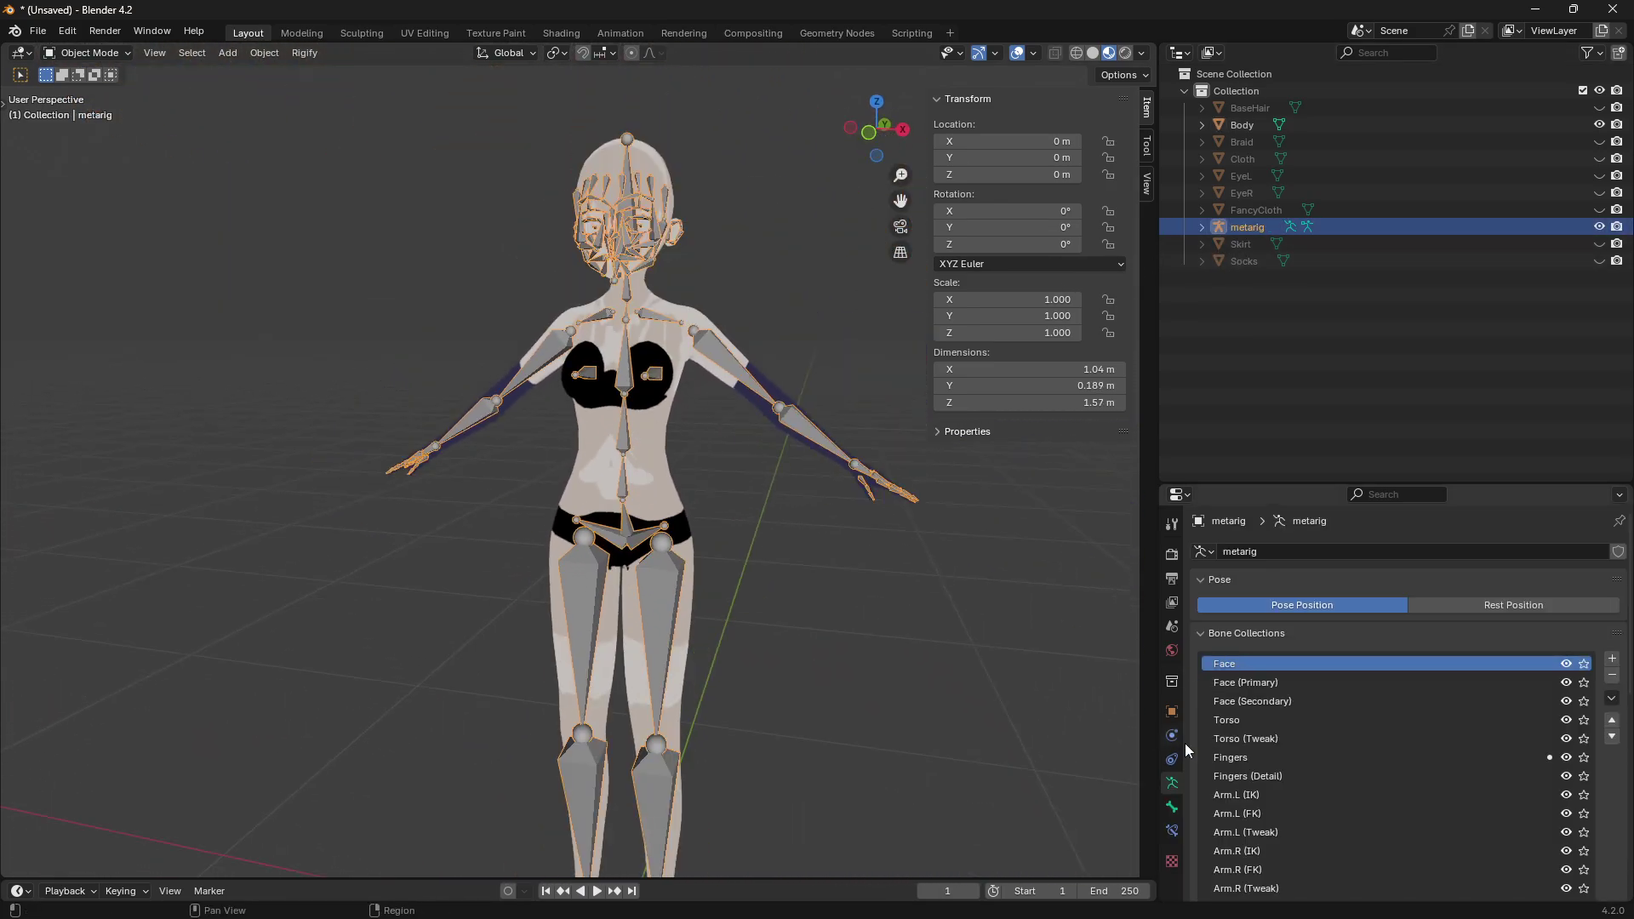
pyautogui.moveTo(778, 563); pyautogui.dragTo(688, 528, button='middle')
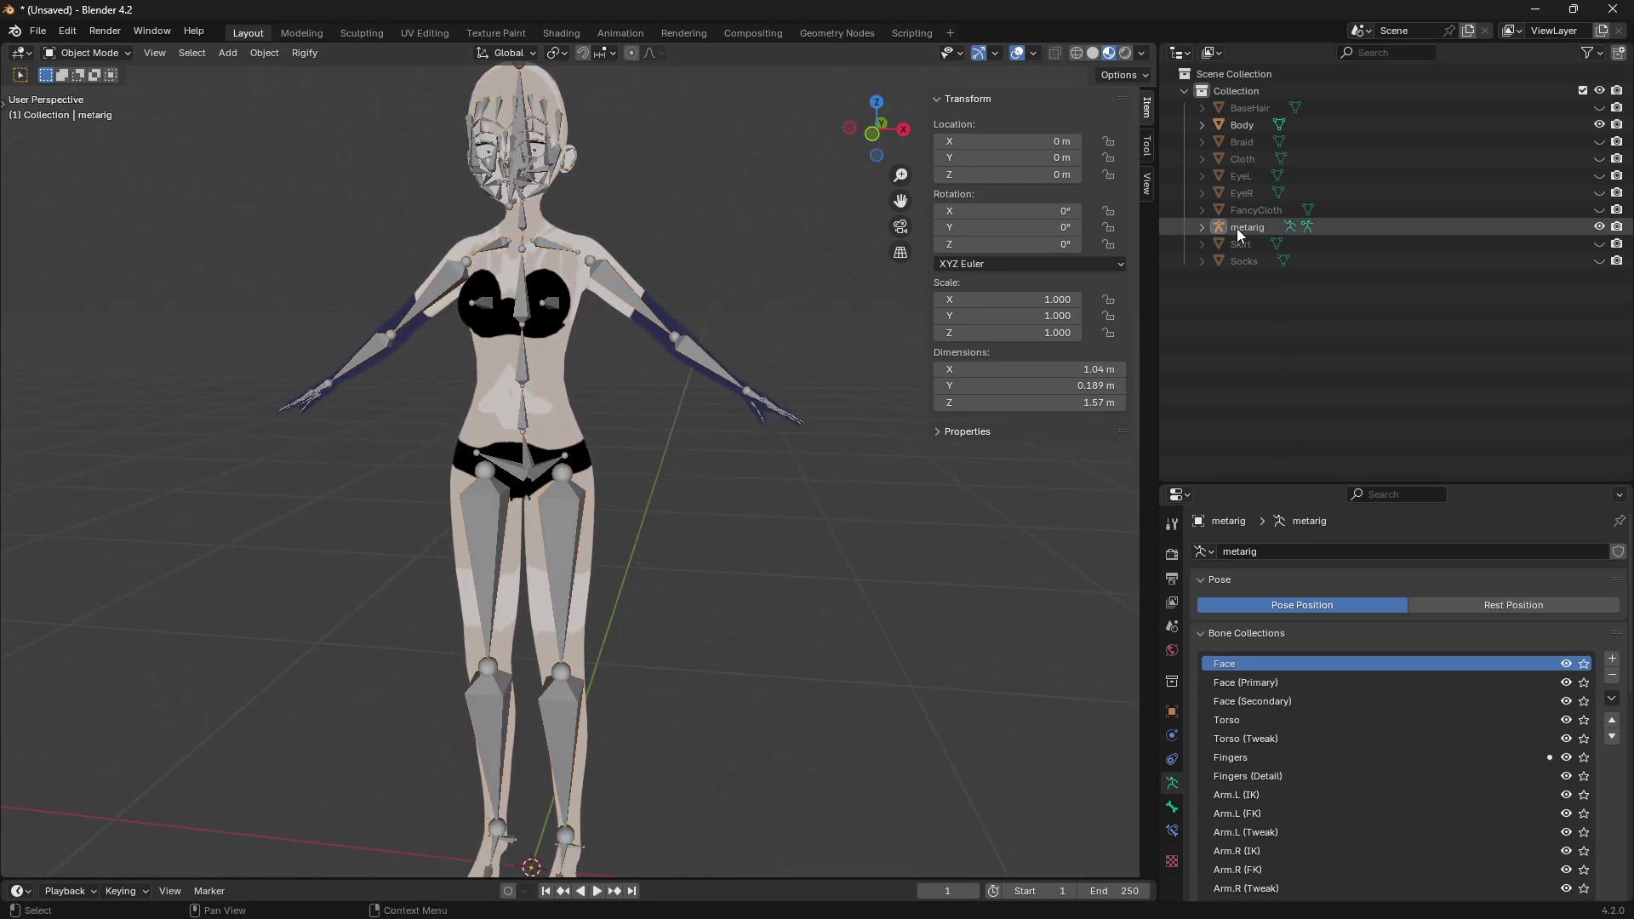
pyautogui.click(1171, 805)
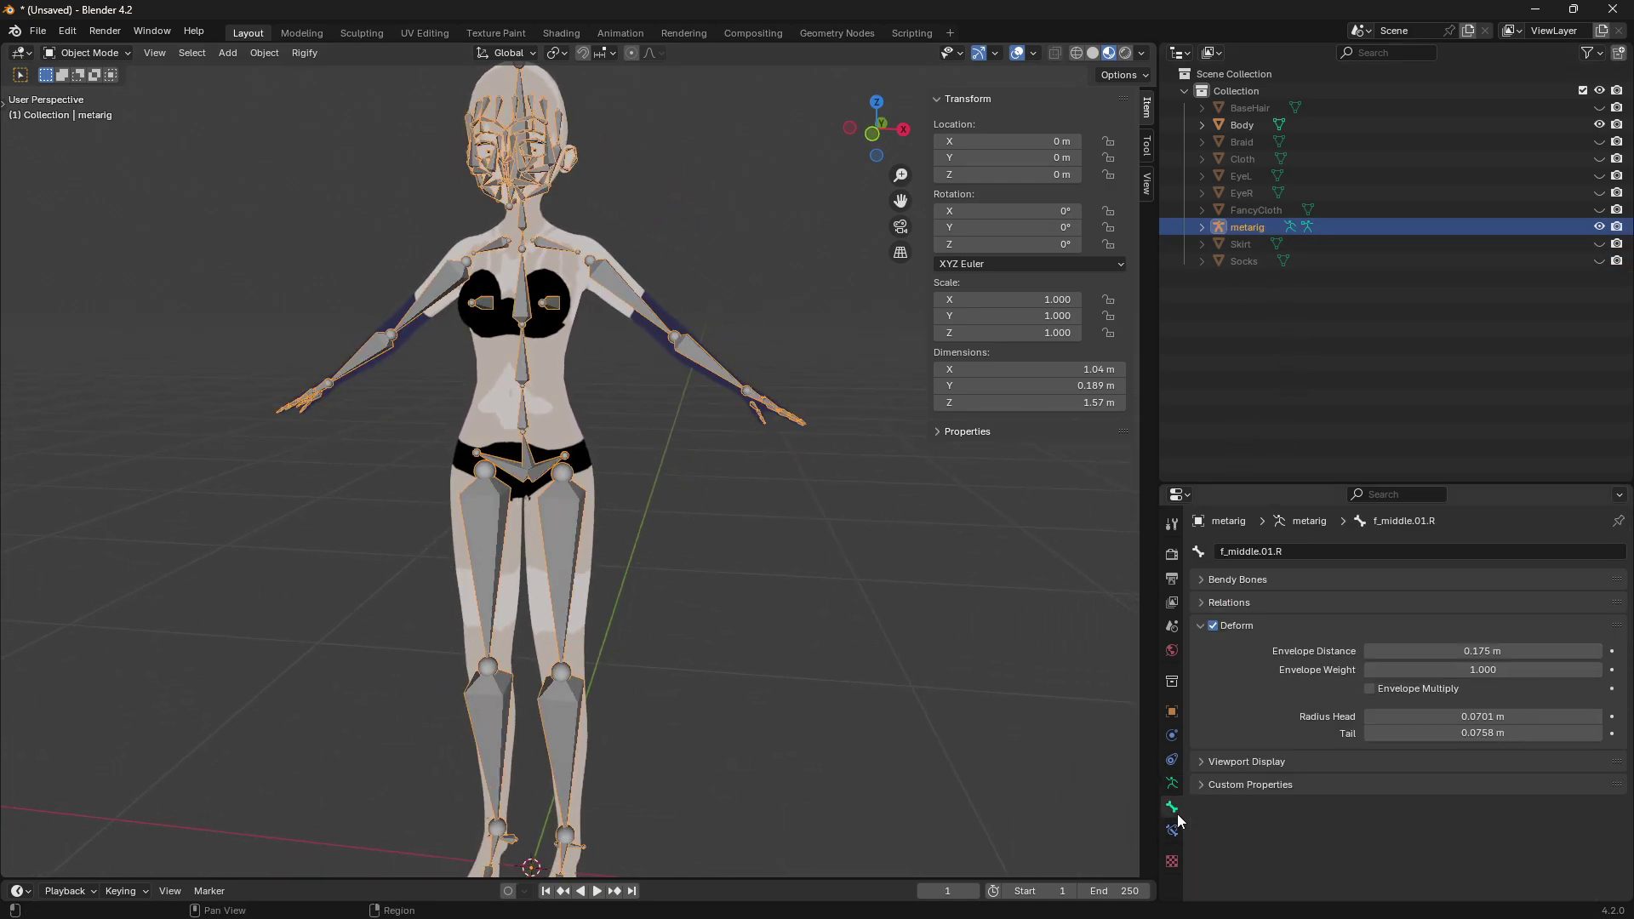
pyautogui.moveTo(773, 483); pyautogui.dragTo(710, 429, button='middle')
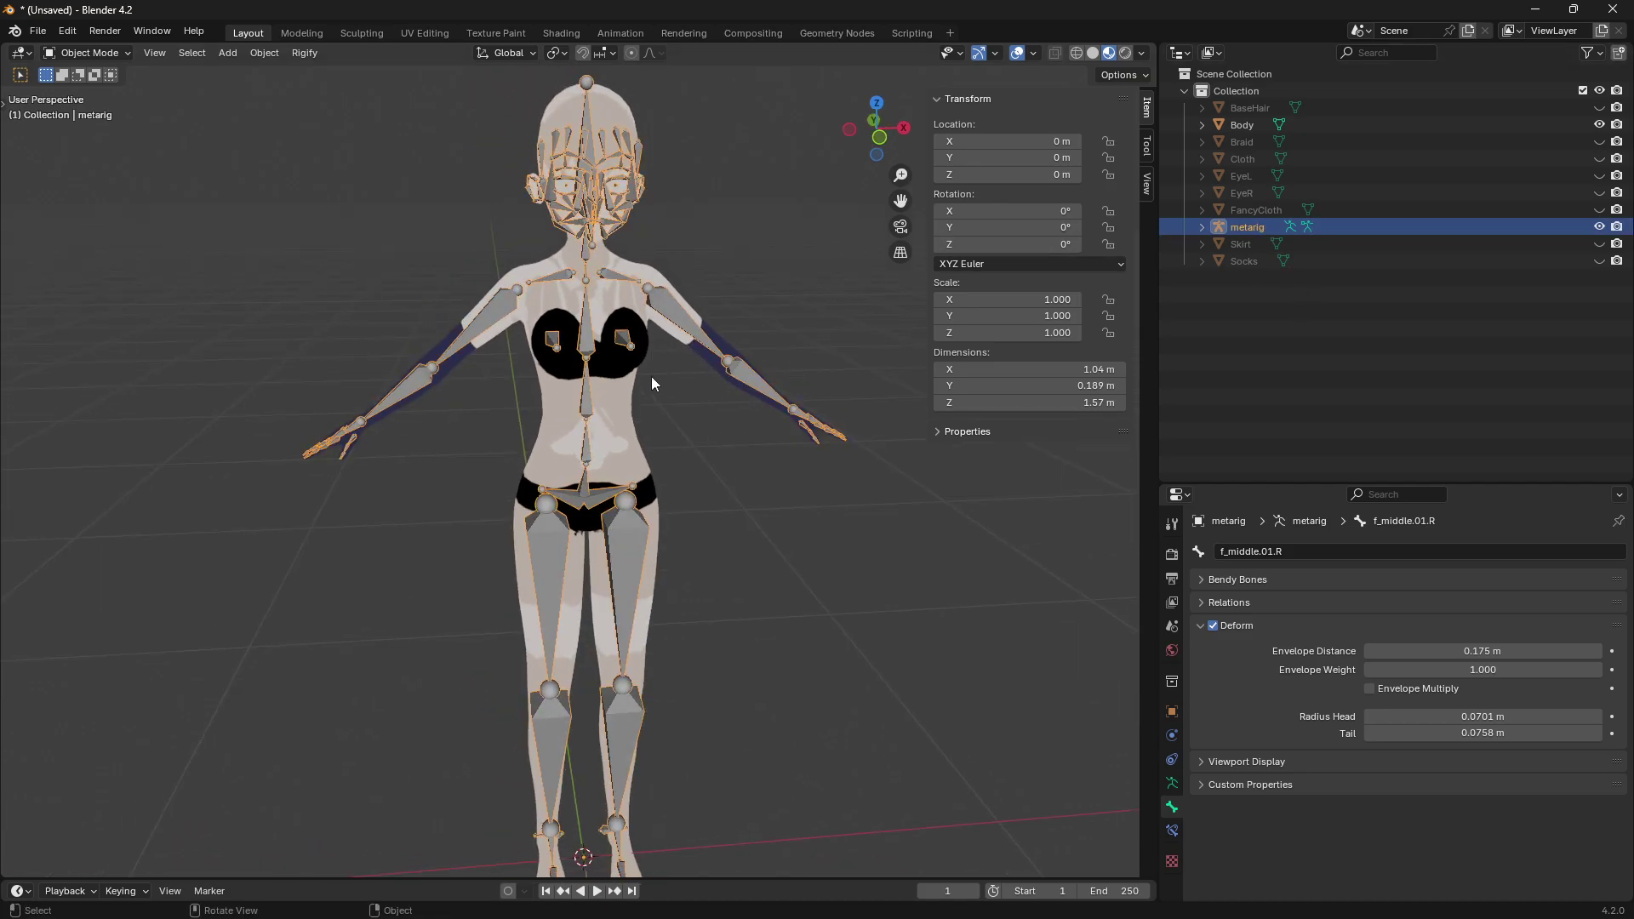
pyautogui.hotkey('ctrl', 'Tab')
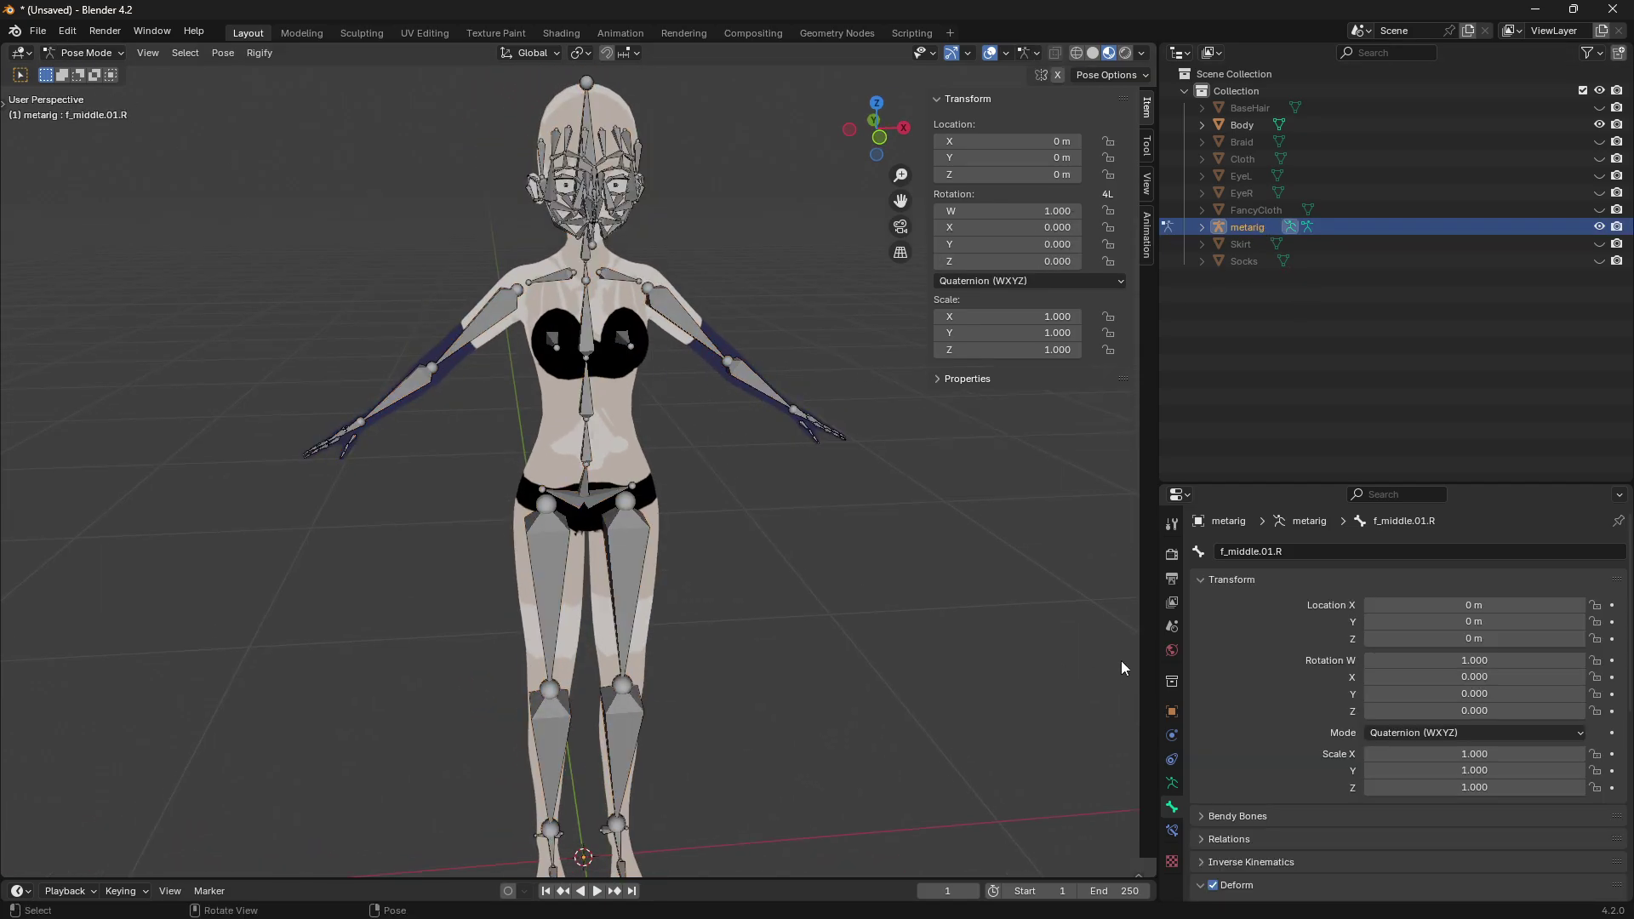
# - Set the Rigify Limb Segments of the upper_arm.R bone to 1
pyautogui.scroll(-10, 1249, 746)
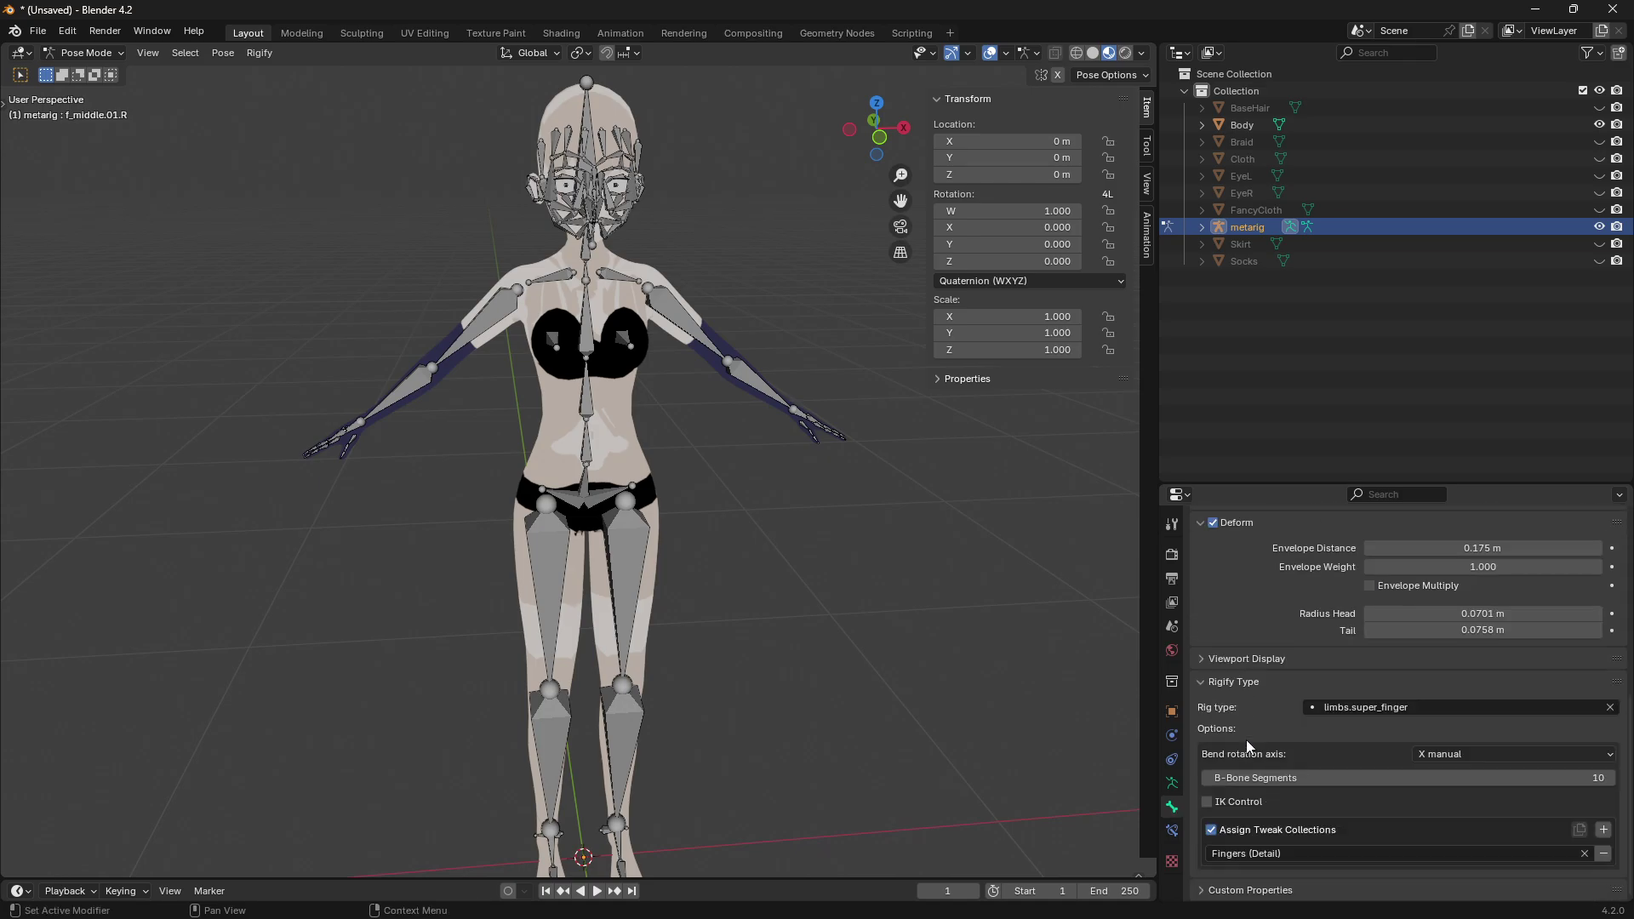
pyautogui.scroll(6, 476, 451)
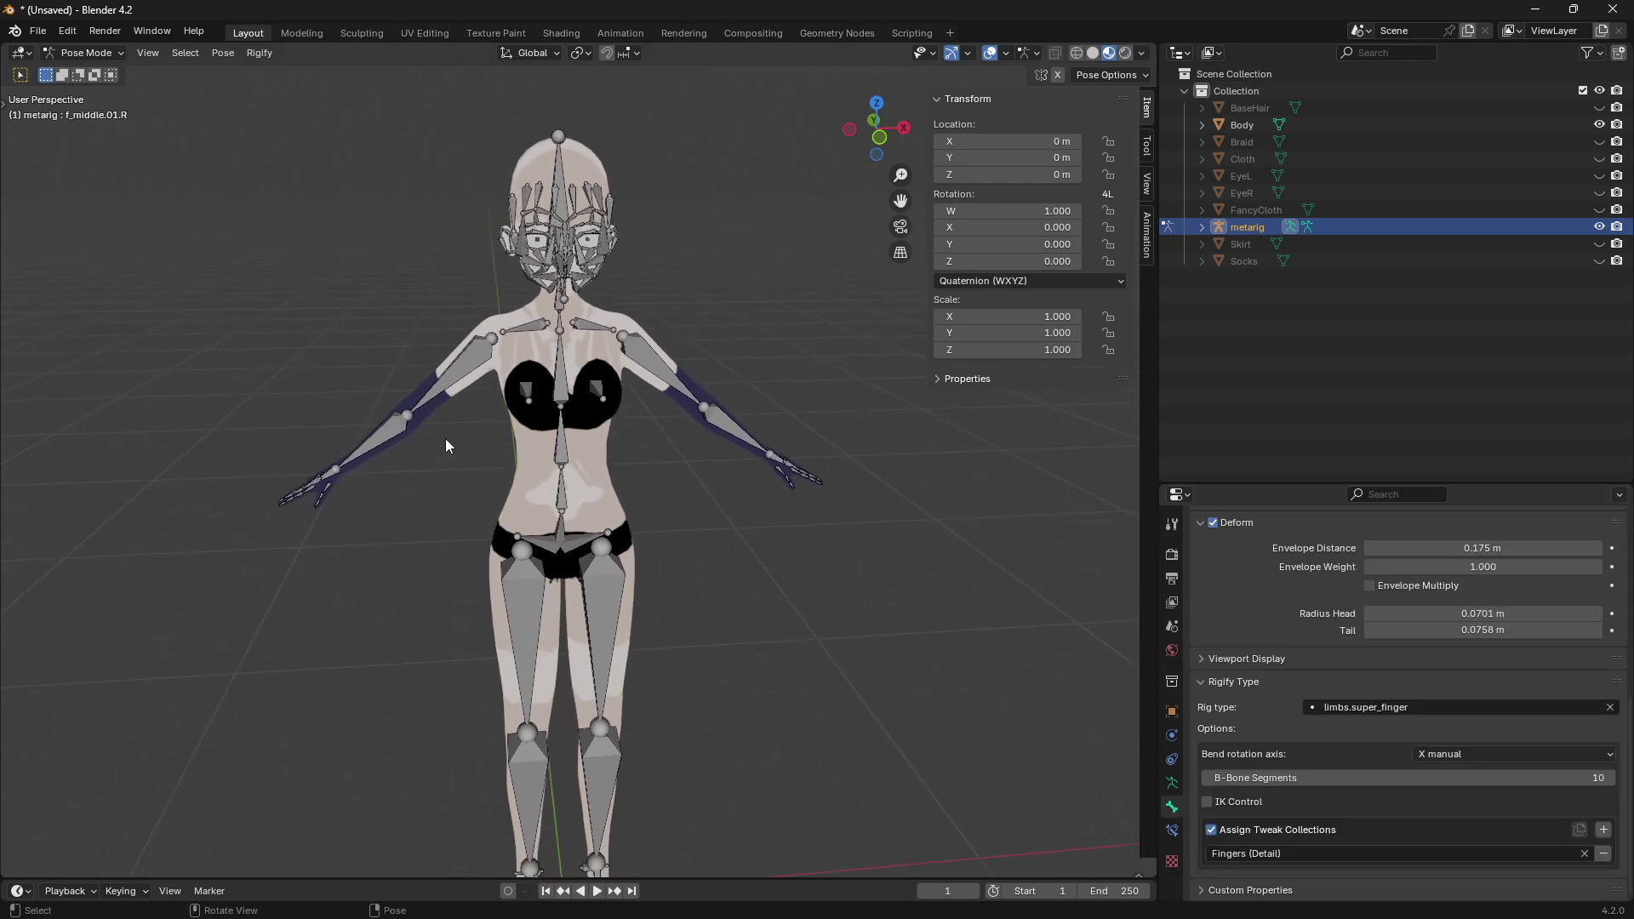
pyautogui.keyDown('shift'); pyautogui.moveTo(327, 387); pyautogui.dragTo(473, 383, button='middle'); pyautogui.keyUp('shift')
pyautogui.click(443, 323)
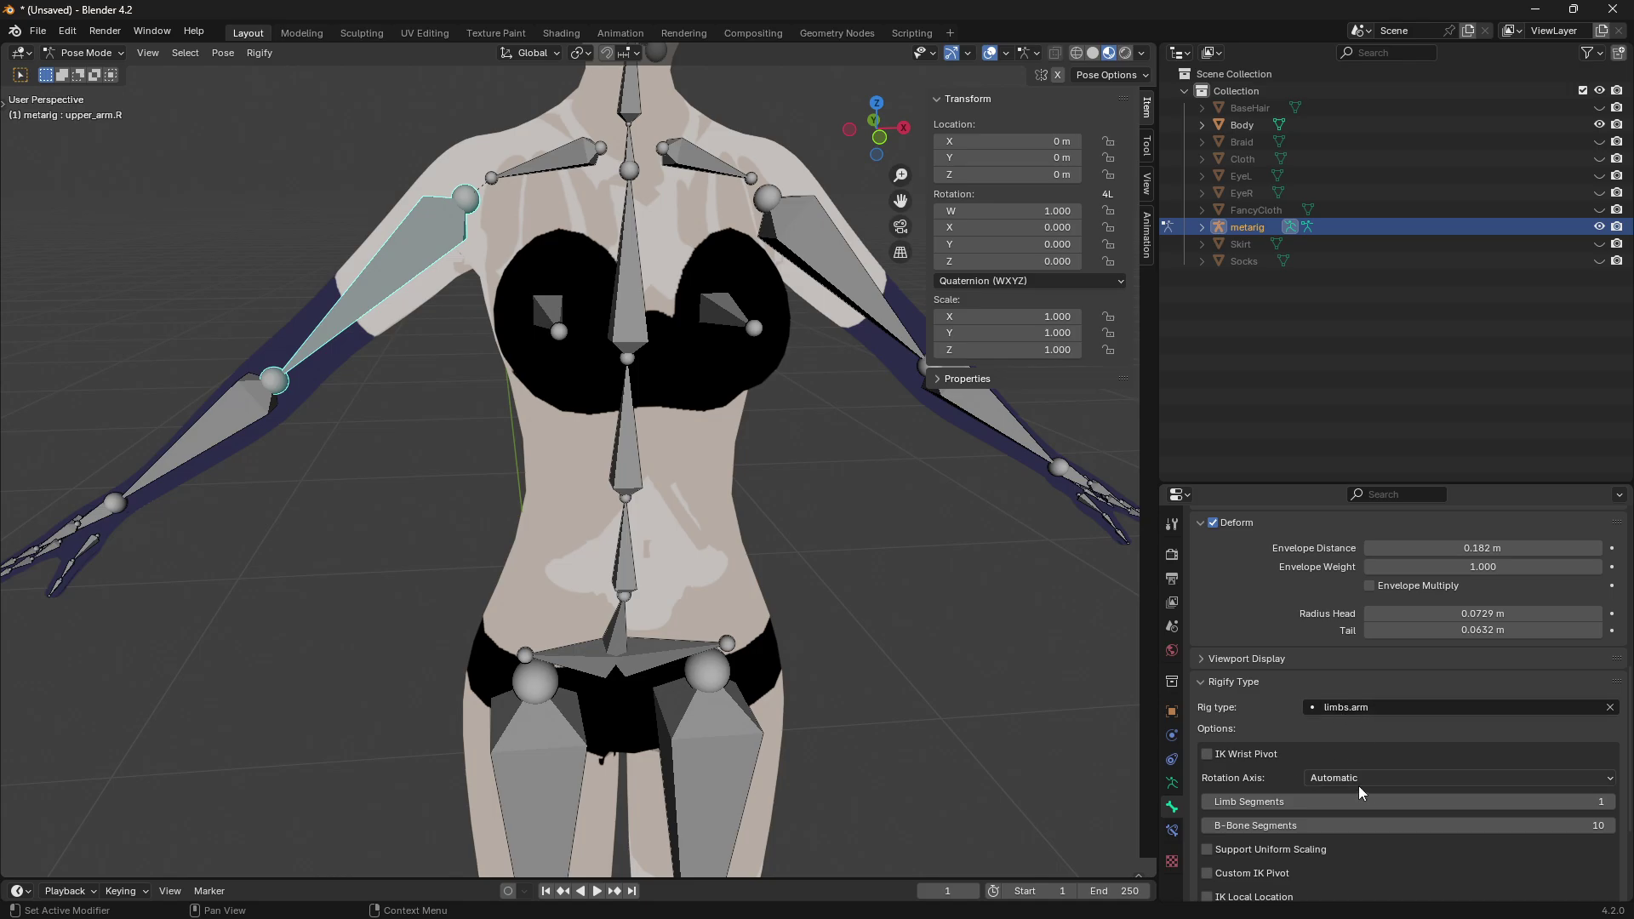
pyautogui.scroll(-1, 1353, 770)
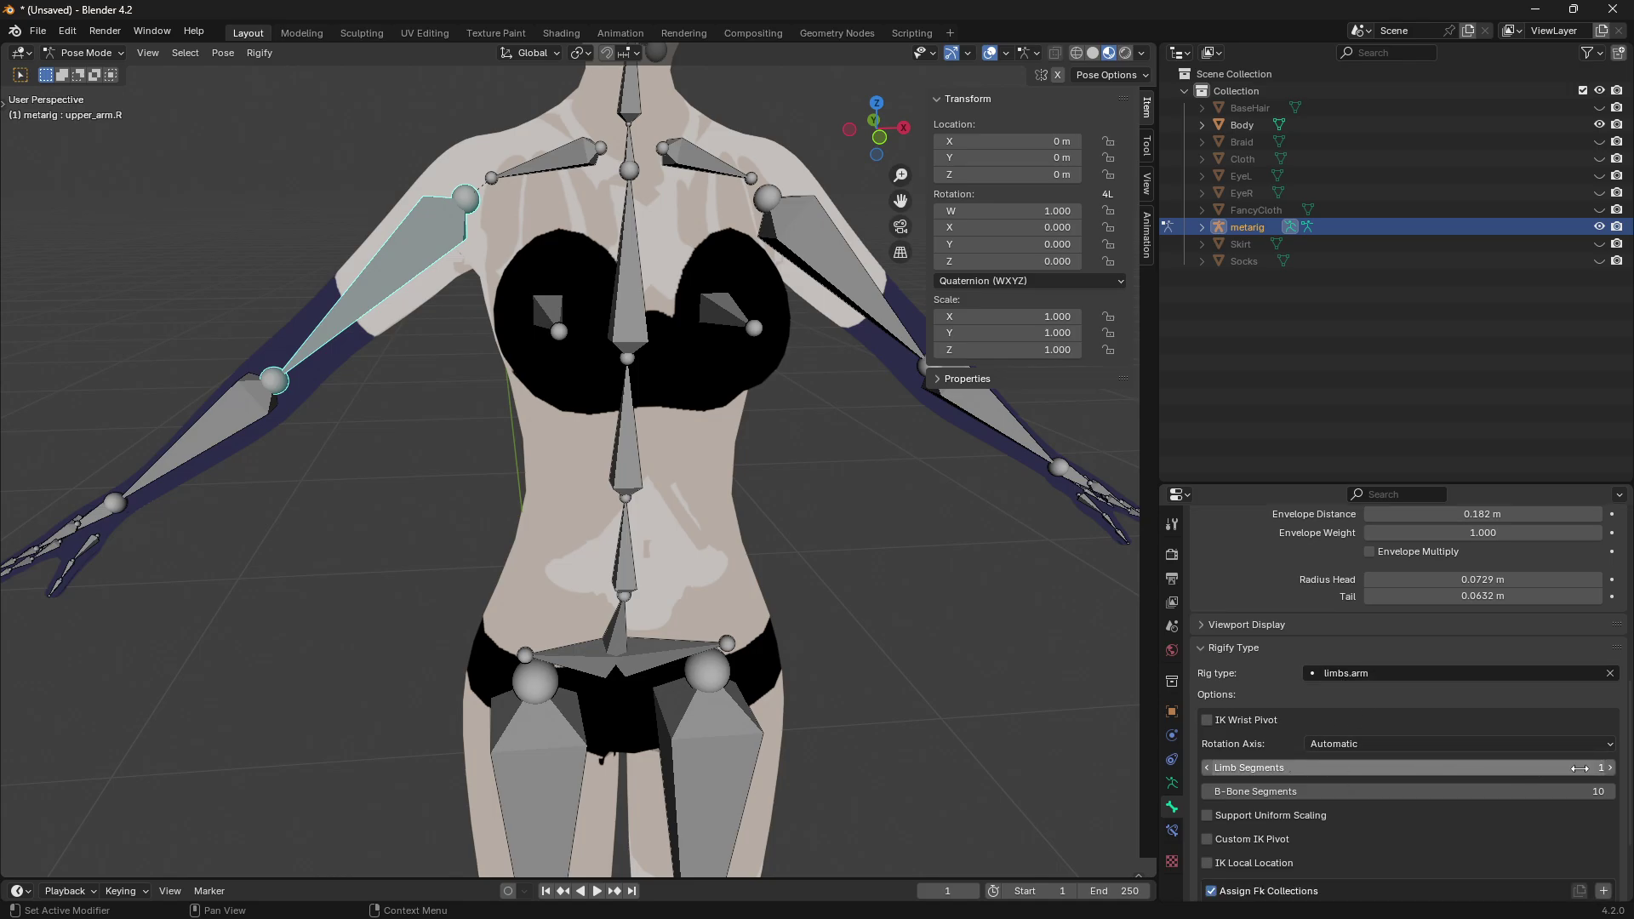
pyautogui.click(1499, 767)
pyautogui.write('1')
pyautogui.press('Return')
# - Check the Rigify Type options of the upper_arm.L bone and of both thigh bones
pyautogui.click(841, 285)
pyautogui.moveTo(880, 382); pyautogui.dragTo(817, 380, button='middle')
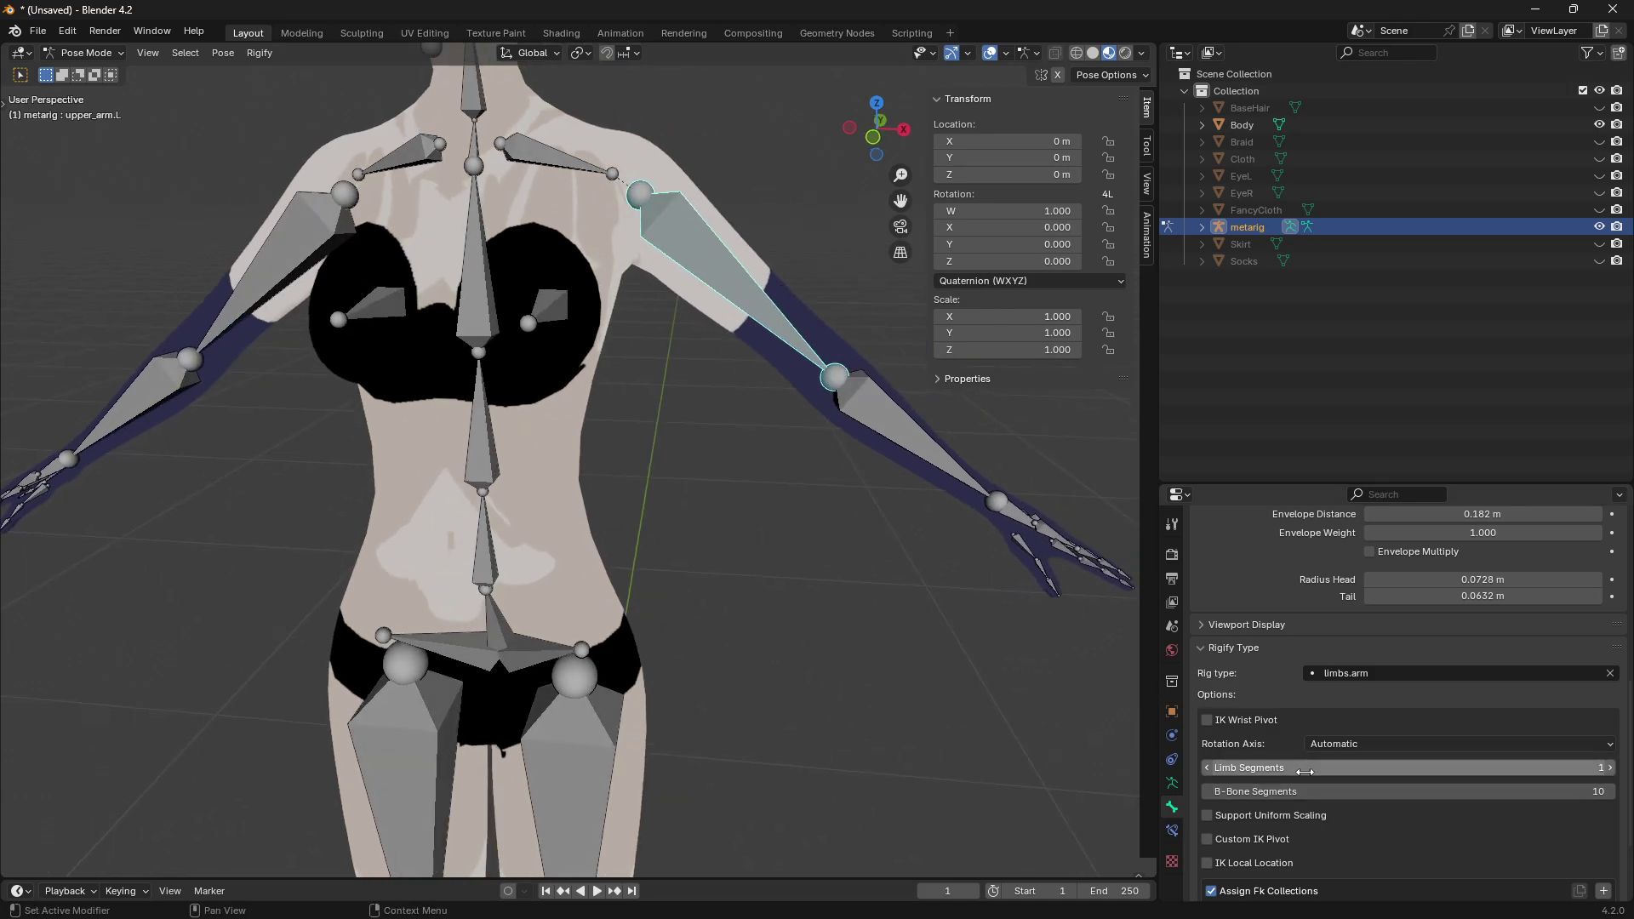
pyautogui.keyDown('shift'); pyautogui.moveTo(731, 615); pyautogui.dragTo(789, 334, button='middle'); pyautogui.keyUp('shift')
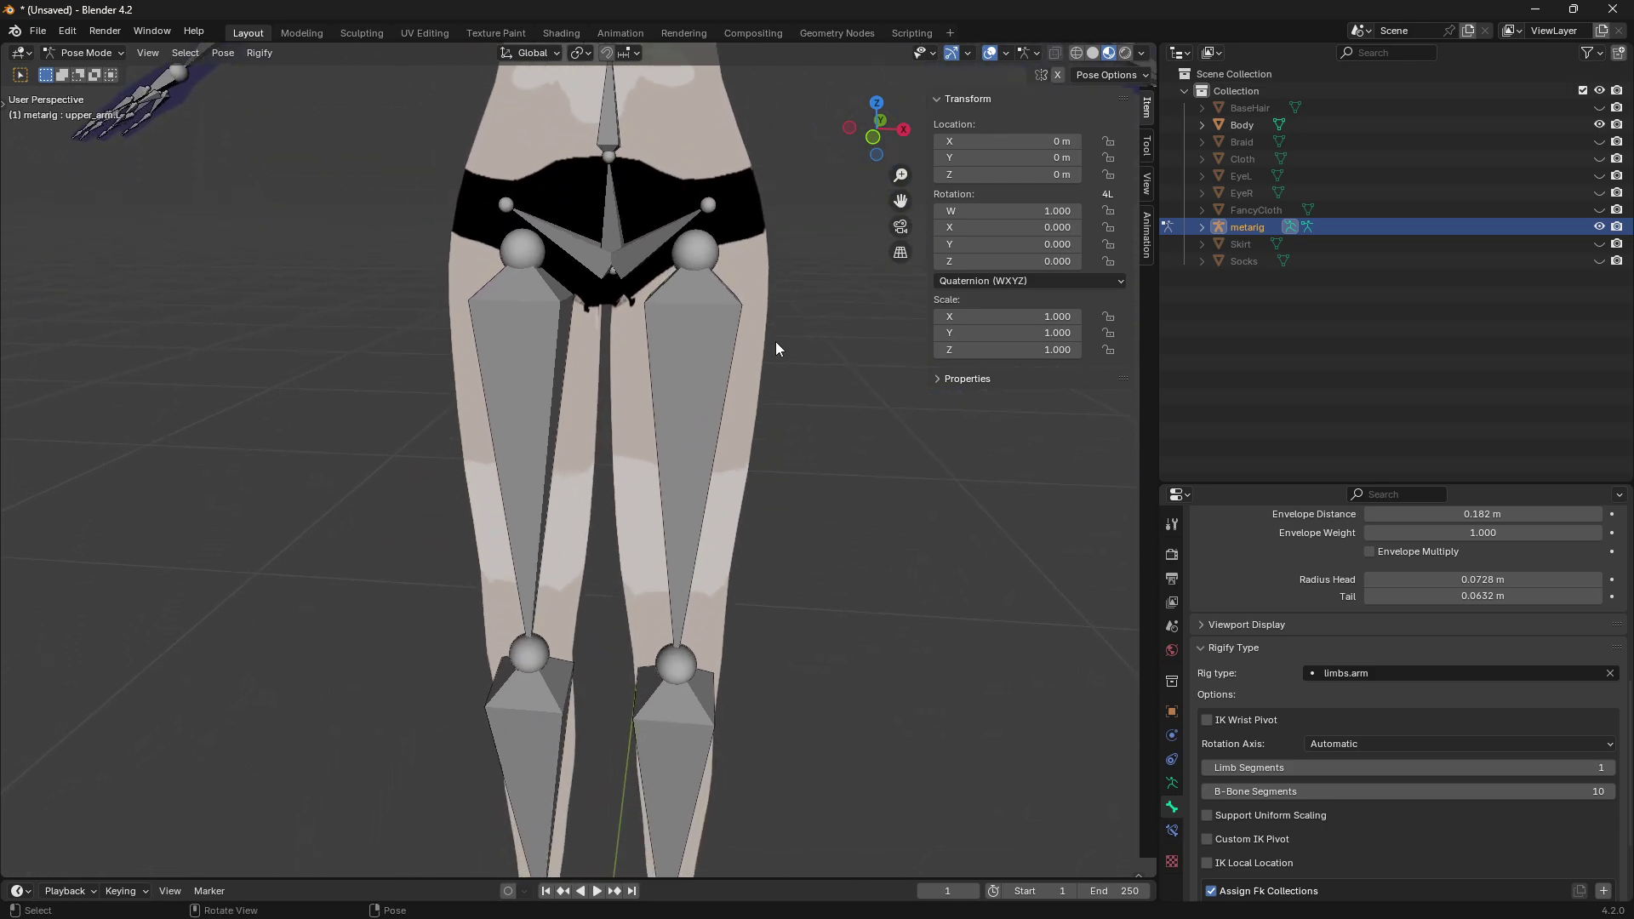
pyautogui.click(519, 376)
pyautogui.click(682, 384)
pyautogui.click(520, 373)
# - Examine how the metarig's arm, torso and leg bones sit within the body mesh
pyautogui.keyDown('shift'); pyautogui.moveTo(421, 305); pyautogui.dragTo(430, 410, button='middle'); pyautogui.keyUp('shift')
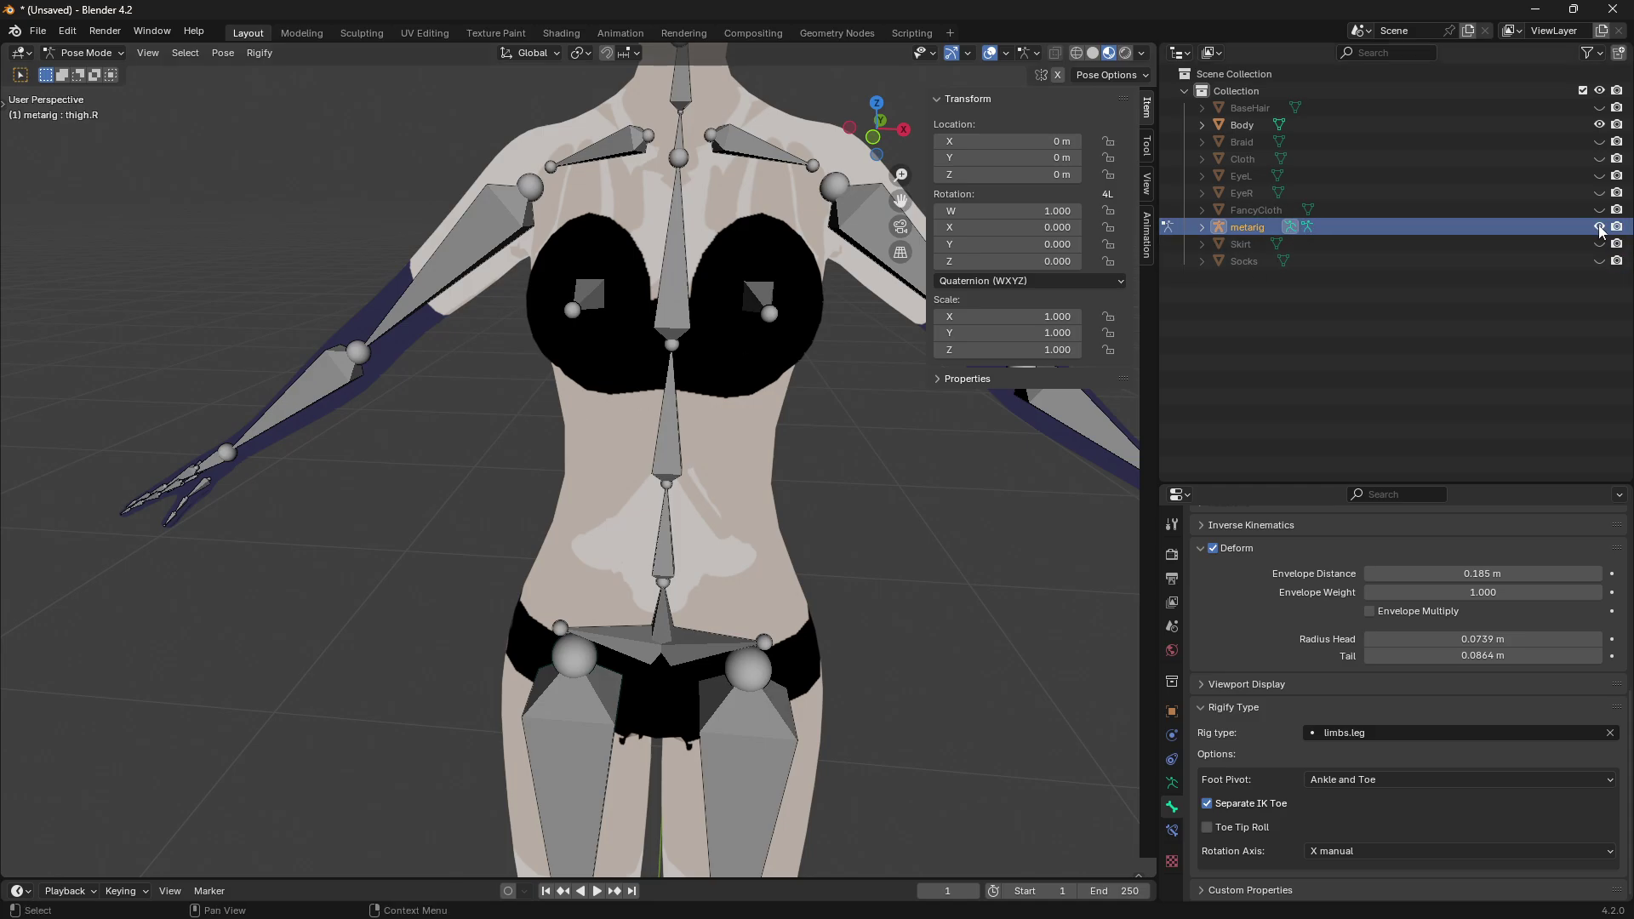
pyautogui.moveTo(559, 319); pyautogui.dragTo(530, 247, button='middle')
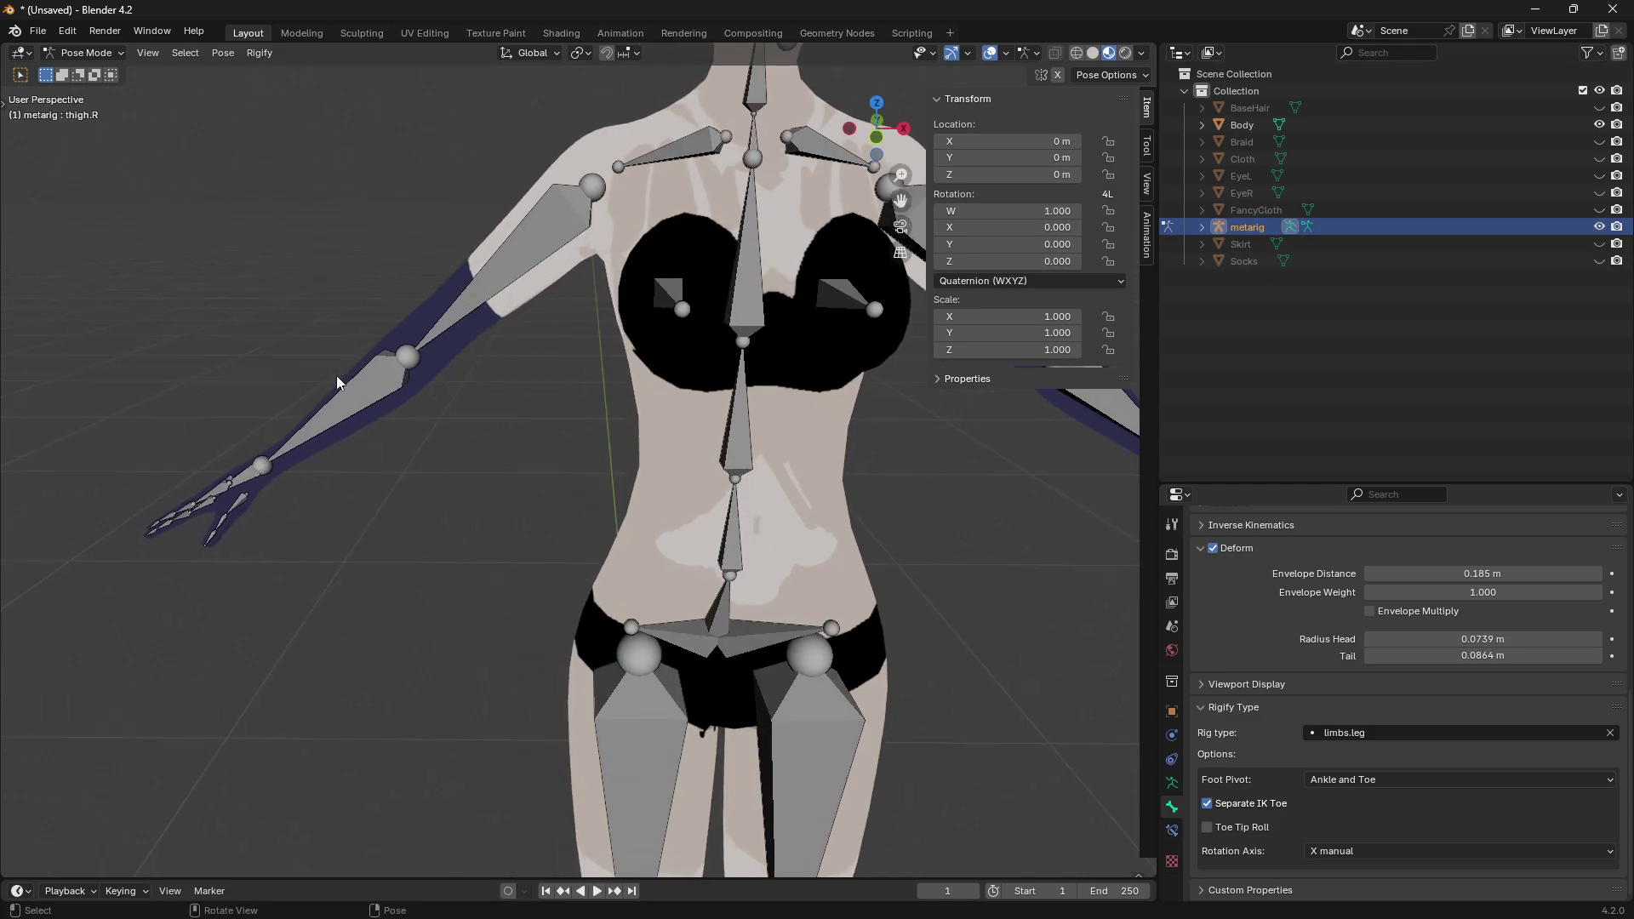
pyautogui.keyDown('shift'); pyautogui.moveTo(604, 262); pyautogui.dragTo(276, 252, button='middle'); pyautogui.keyUp('shift')
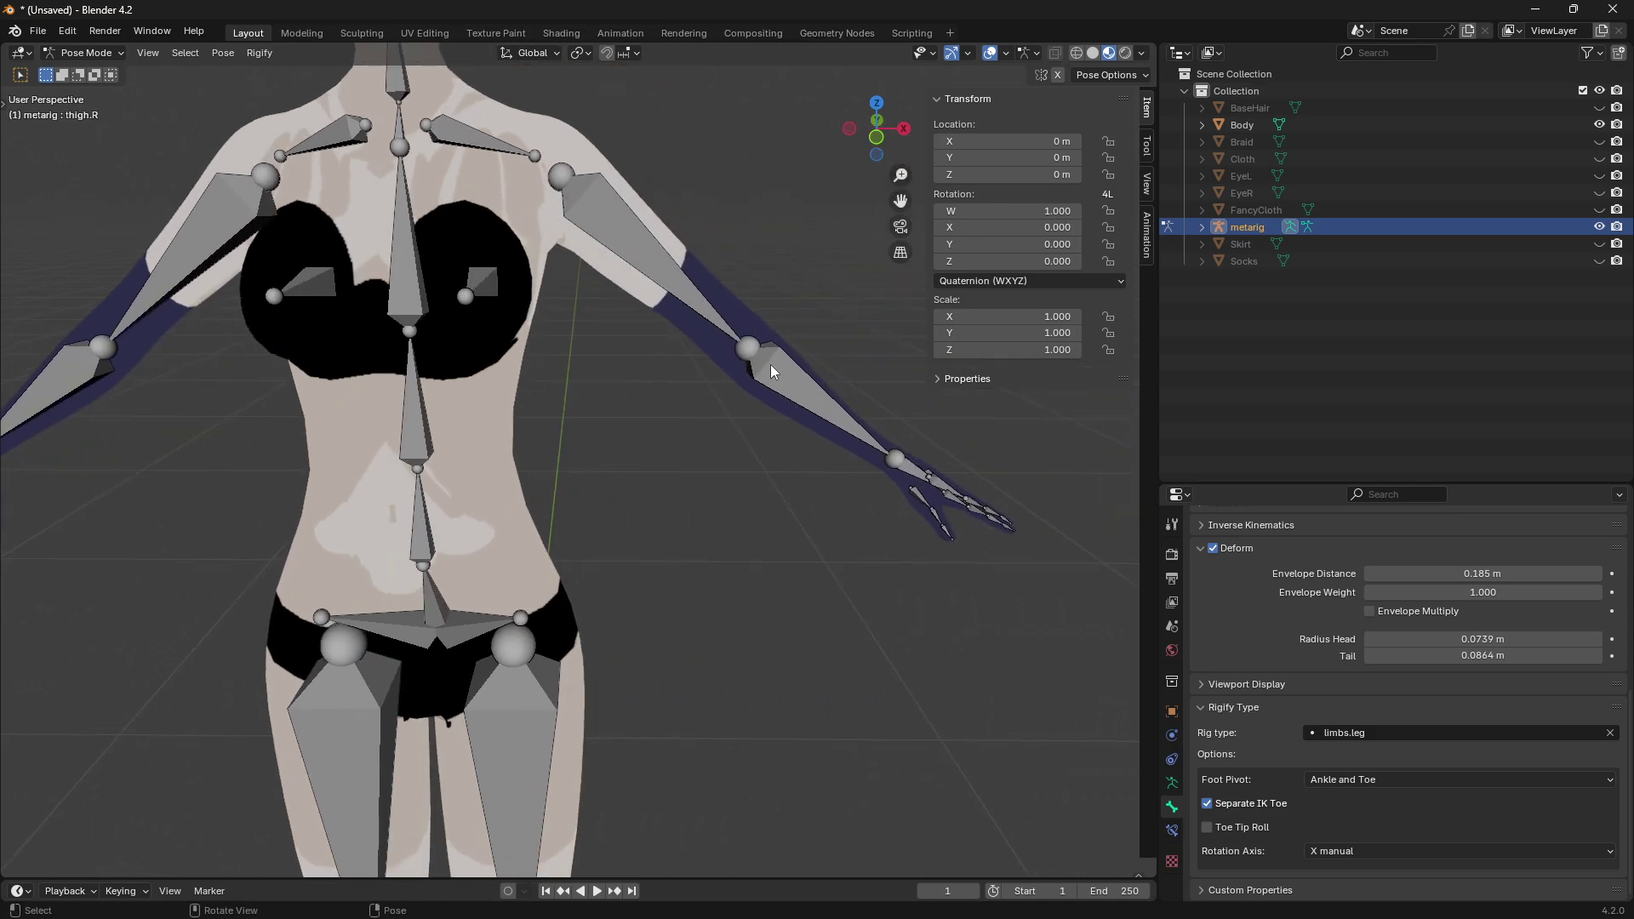
pyautogui.keyDown('shift'); pyautogui.moveTo(845, 453); pyautogui.dragTo(783, 336, button='middle'); pyautogui.keyUp('shift')
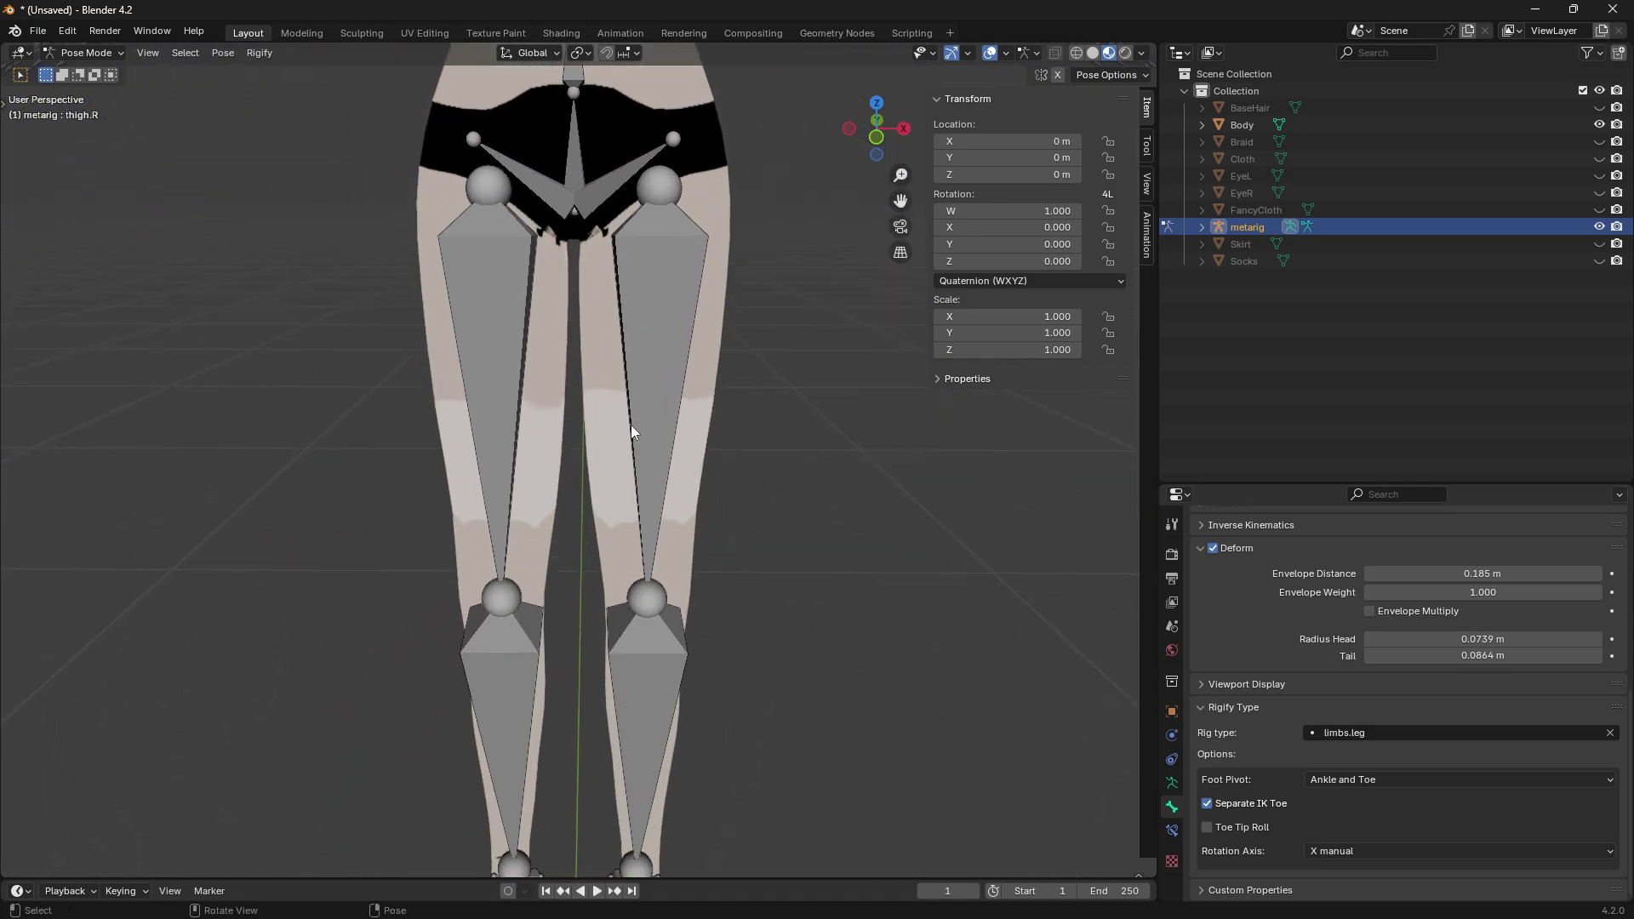
pyautogui.keyDown('shift'); pyautogui.moveTo(799, 328); pyautogui.dragTo(839, 490, button='middle'); pyautogui.keyUp('shift')
pyautogui.keyDown('shift'); pyautogui.moveTo(850, 396); pyautogui.dragTo(774, 460, button='middle'); pyautogui.keyUp('shift')
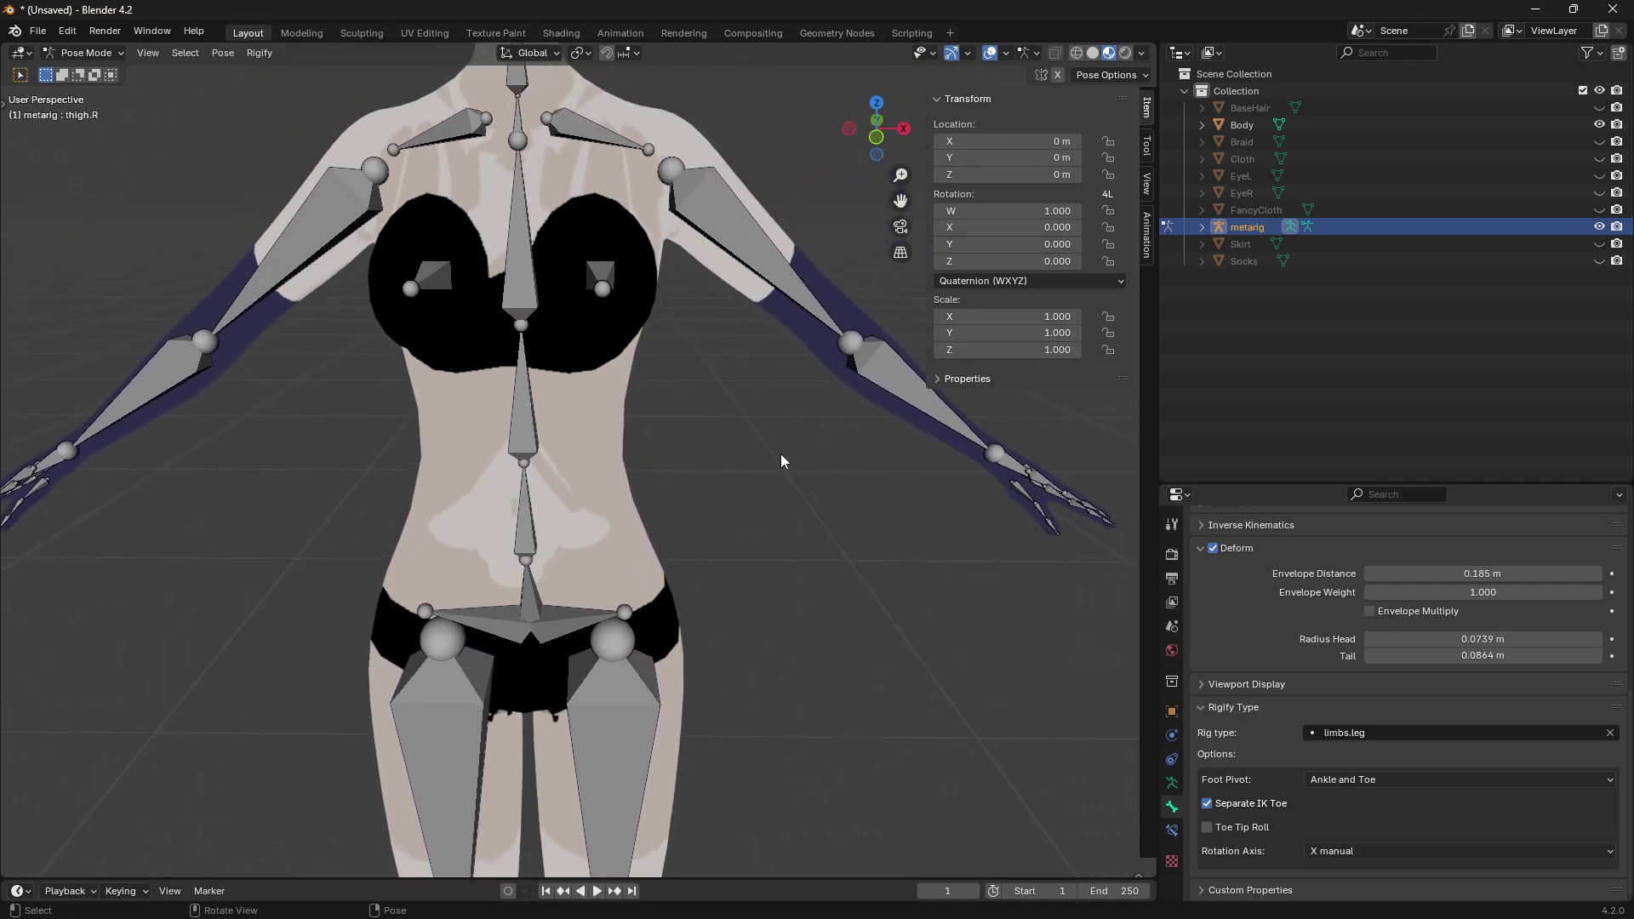
pyautogui.keyDown('shift'); pyautogui.moveTo(604, 616); pyautogui.dragTo(734, 405, button='middle'); pyautogui.keyUp('shift')
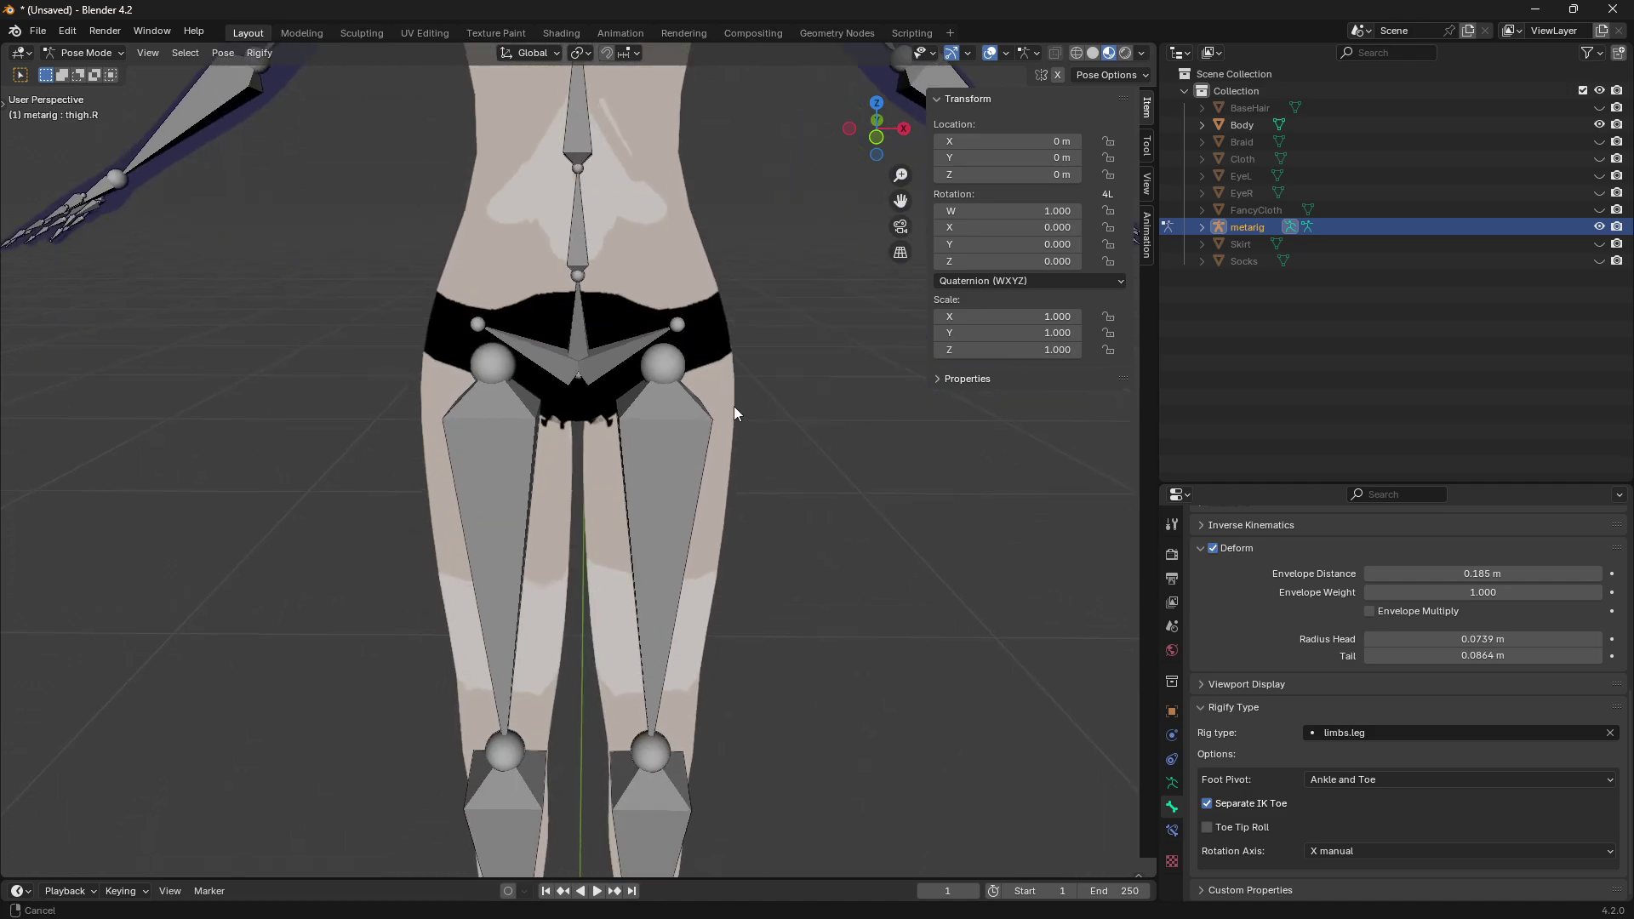
pyautogui.keyDown('shift'); pyautogui.moveTo(762, 573); pyautogui.dragTo(722, 401, button='middle'); pyautogui.keyUp('shift')
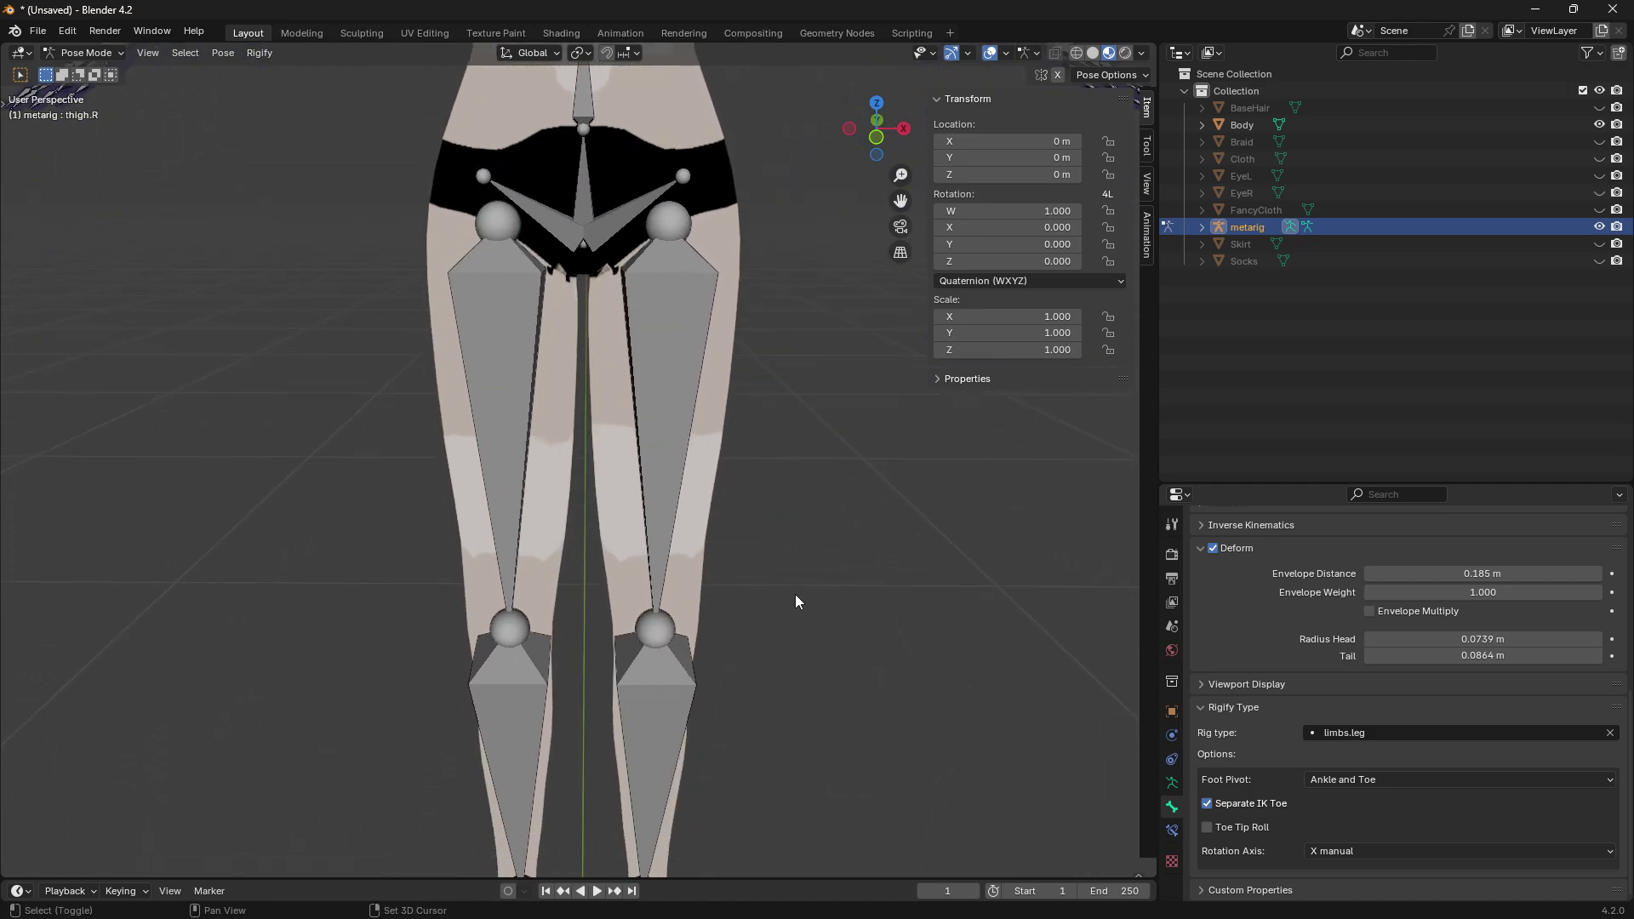
pyautogui.keyDown('shift'); pyautogui.moveTo(798, 599); pyautogui.dragTo(669, 446, button='middle'); pyautogui.keyUp('shift')
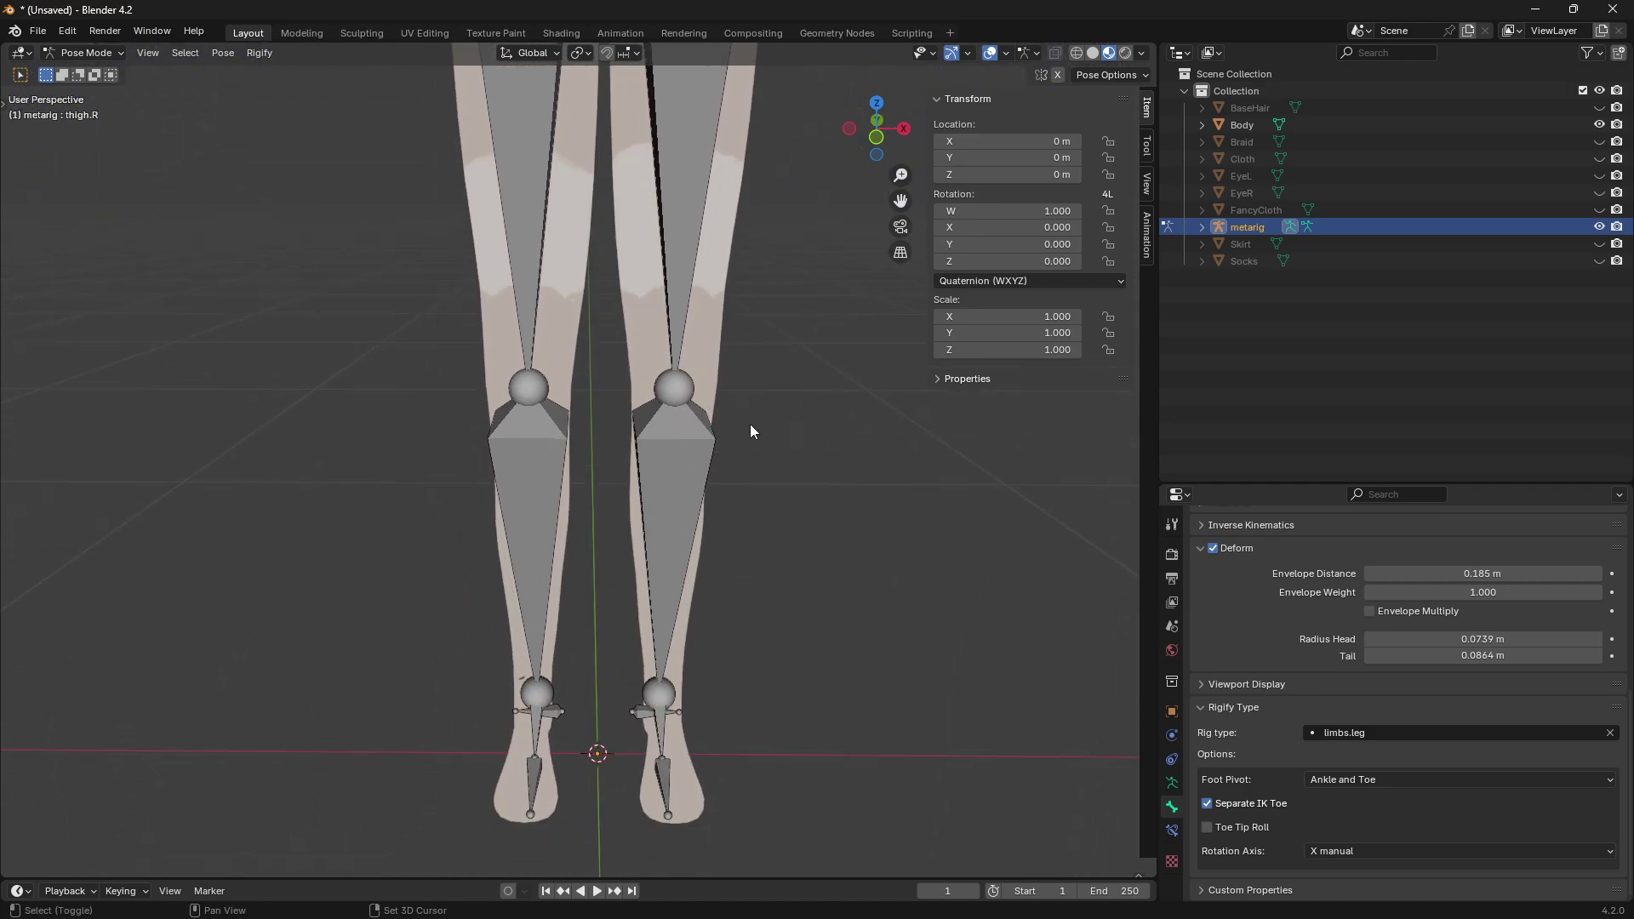
pyautogui.keyDown('shift'); pyautogui.moveTo(773, 189); pyautogui.dragTo(750, 527, button='middle'); pyautogui.keyUp('shift')
pyautogui.keyDown('shift'); pyautogui.moveTo(777, 346); pyautogui.dragTo(777, 560, button='middle'); pyautogui.keyUp('shift')
pyautogui.keyDown('shift'); pyautogui.moveTo(820, 403); pyautogui.dragTo(781, 454, button='middle'); pyautogui.keyUp('shift')
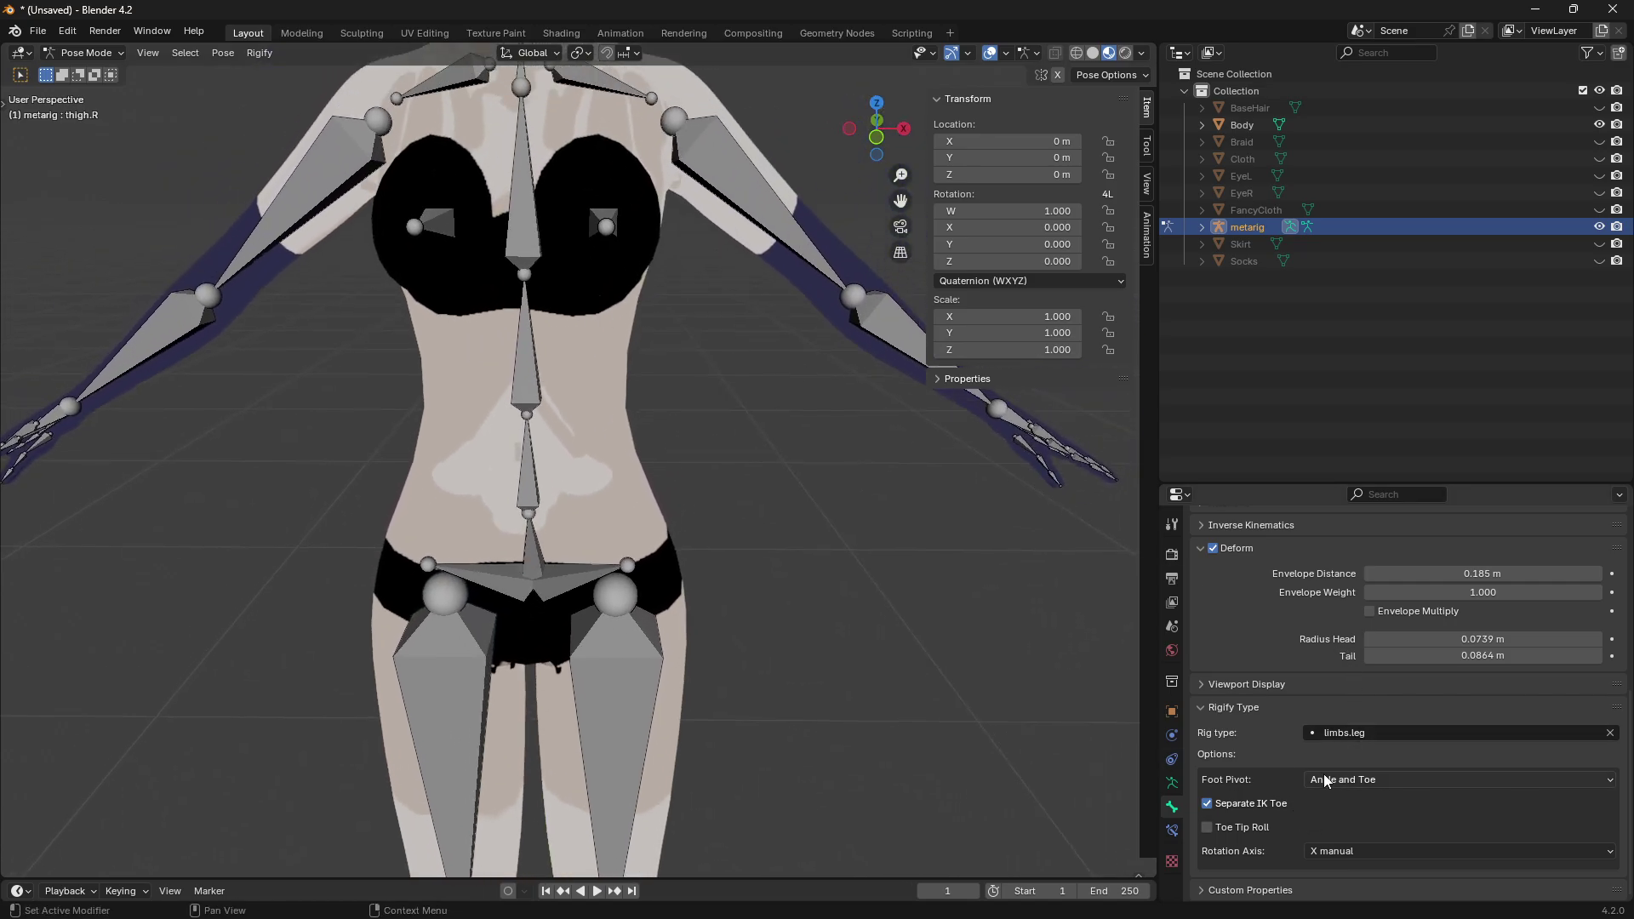
# - Try the Automatic Rotation Axis on the thigh.L bone to check its Limb Segments, and return the axis to X manual
pyautogui.click(640, 728)
pyautogui.keyDown('shift'); pyautogui.scroll(-4, 764, 560); pyautogui.keyUp('shift')
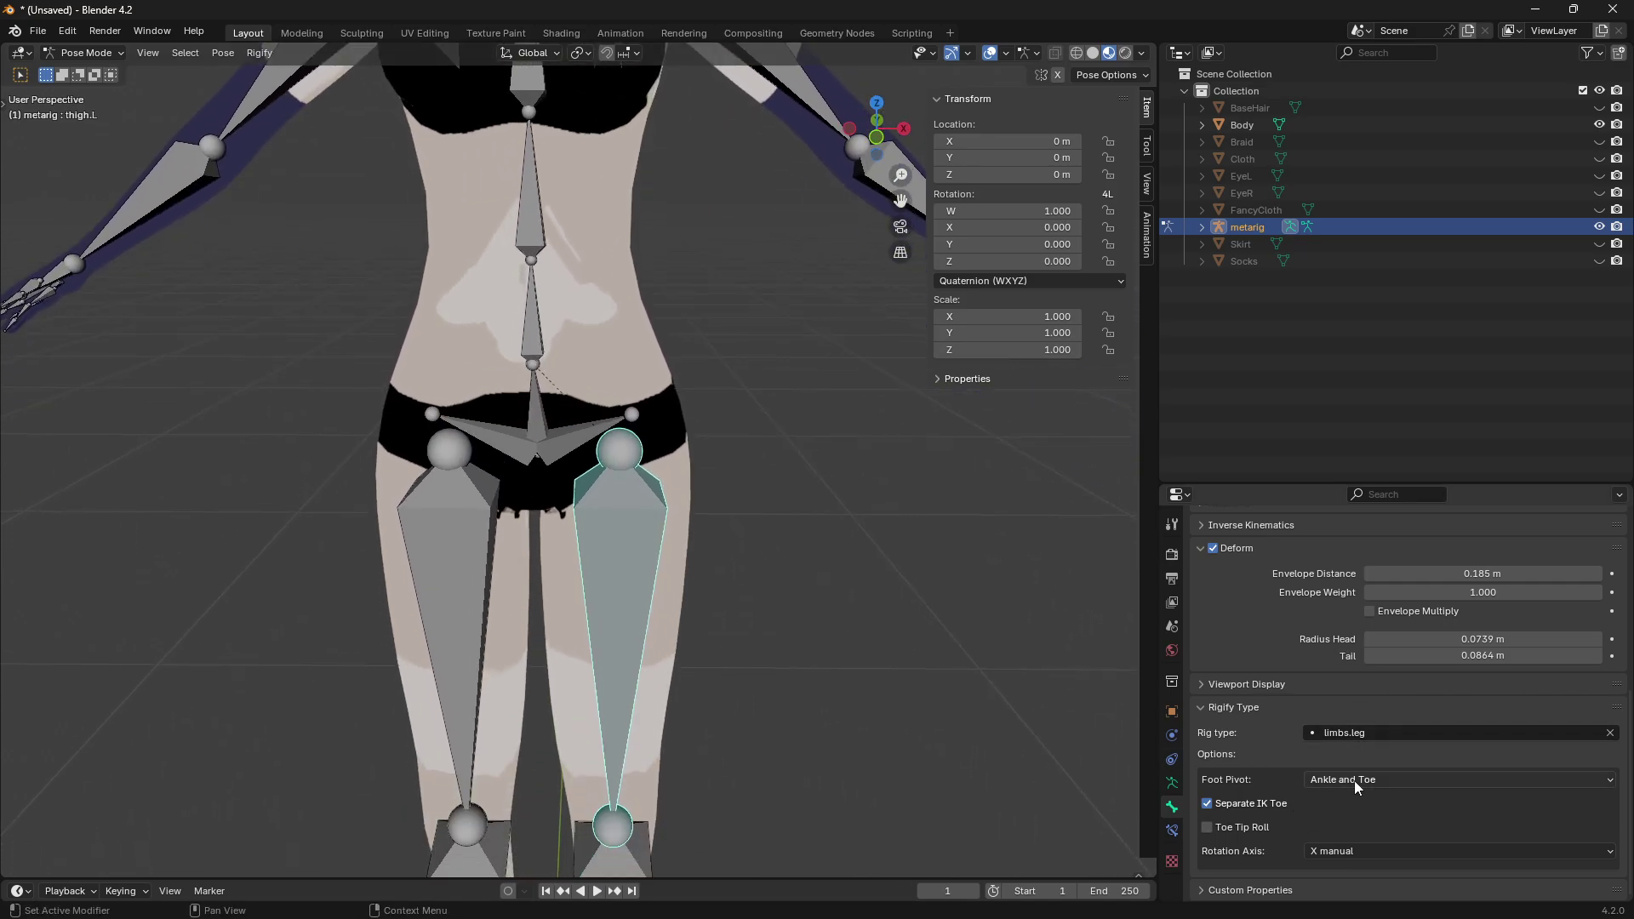
pyautogui.click(1332, 855)
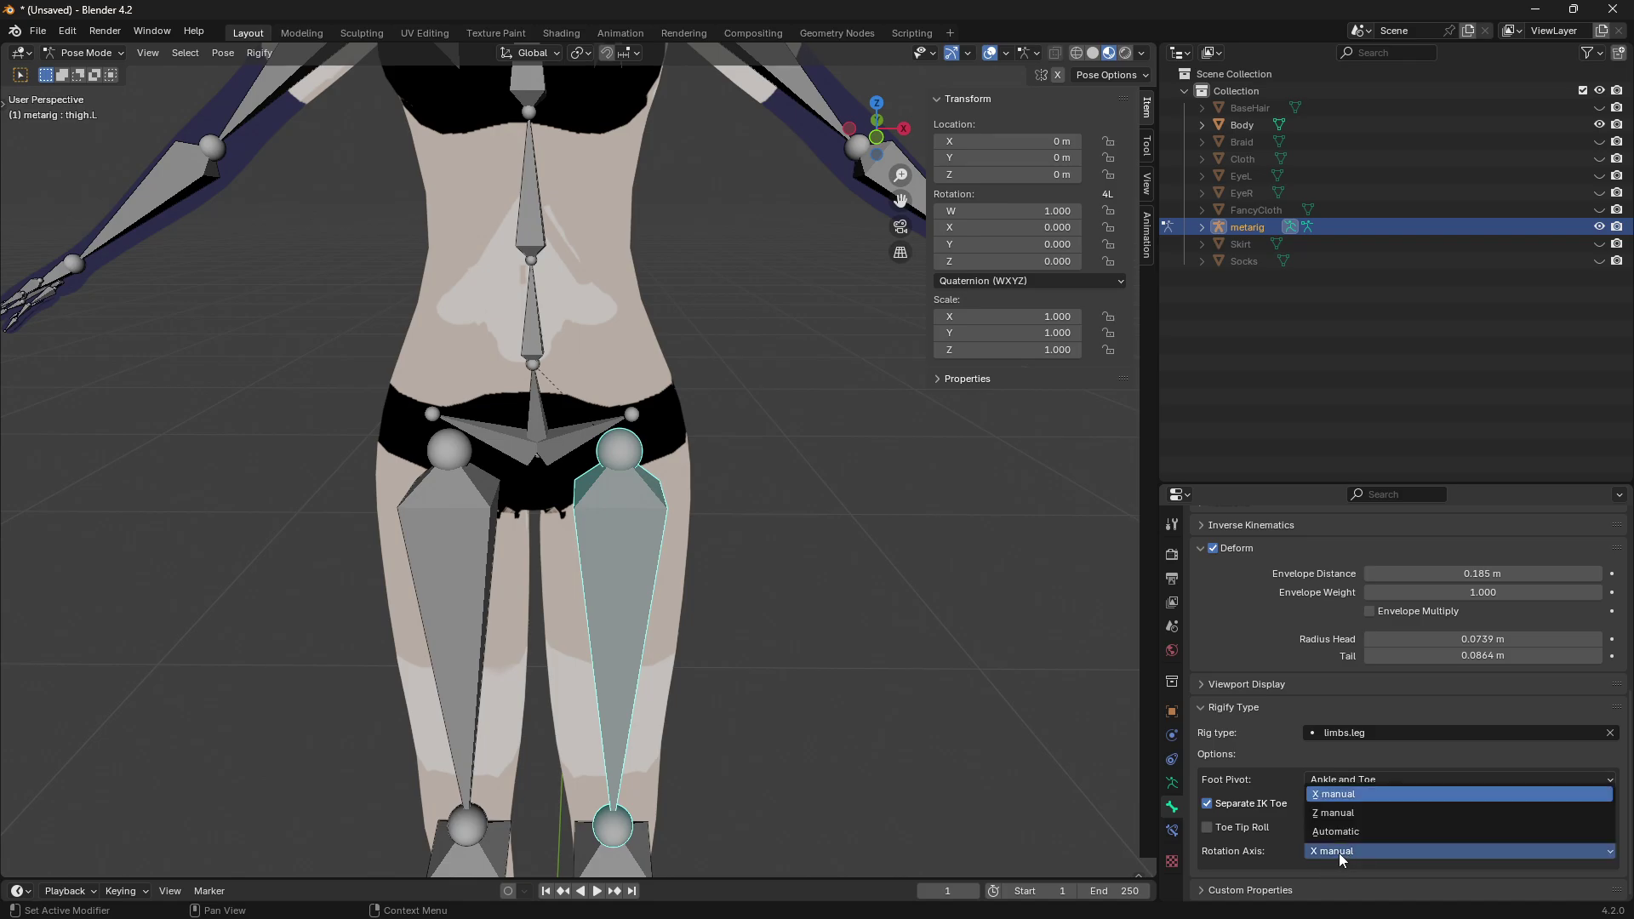
pyautogui.click(1343, 836)
pyautogui.keyDown('shift'); pyautogui.moveTo(903, 732); pyautogui.dragTo(876, 545, button='middle'); pyautogui.keyUp('shift')
pyautogui.scroll(-3, 1327, 765)
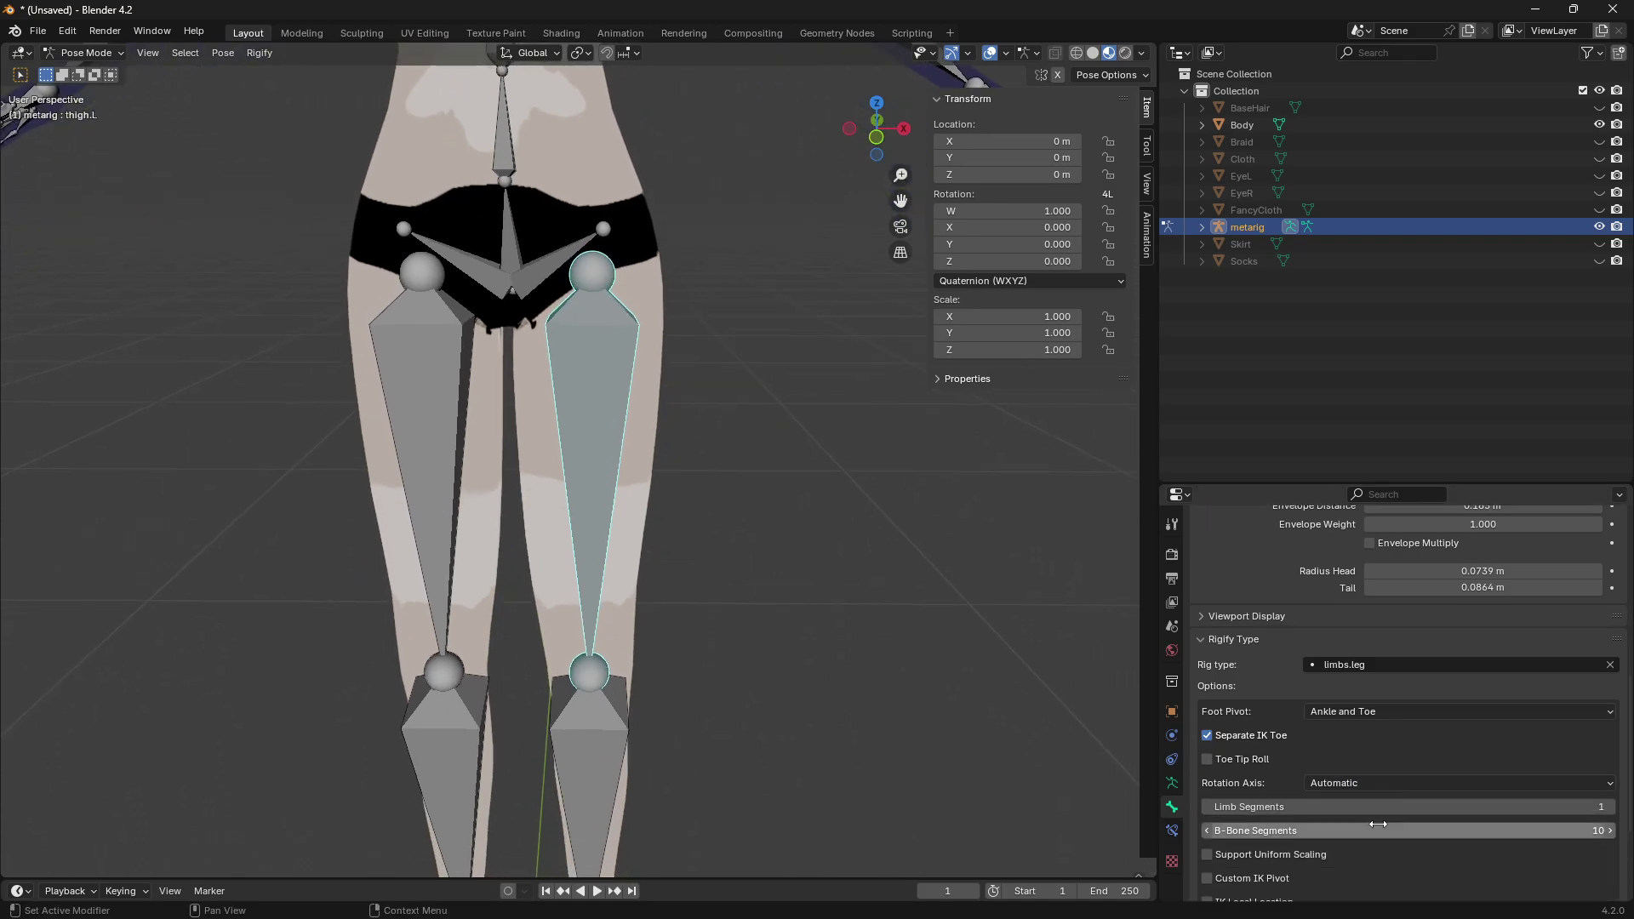
pyautogui.click(1327, 772)
pyautogui.press('Return')
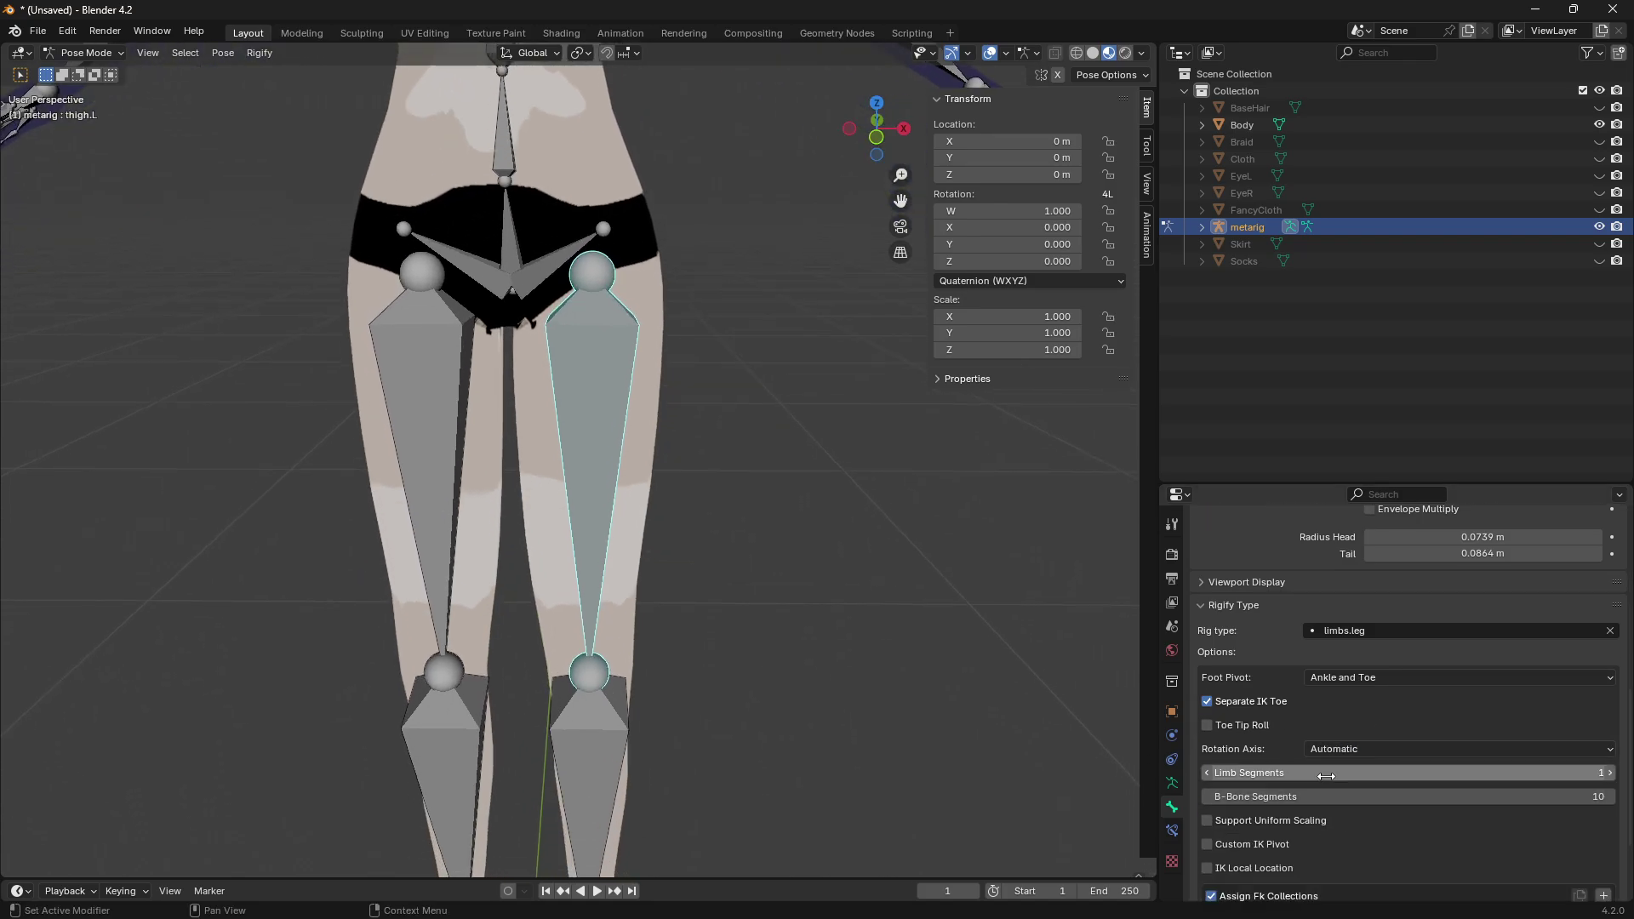
pyautogui.click(1391, 751)
pyautogui.click(1332, 774)
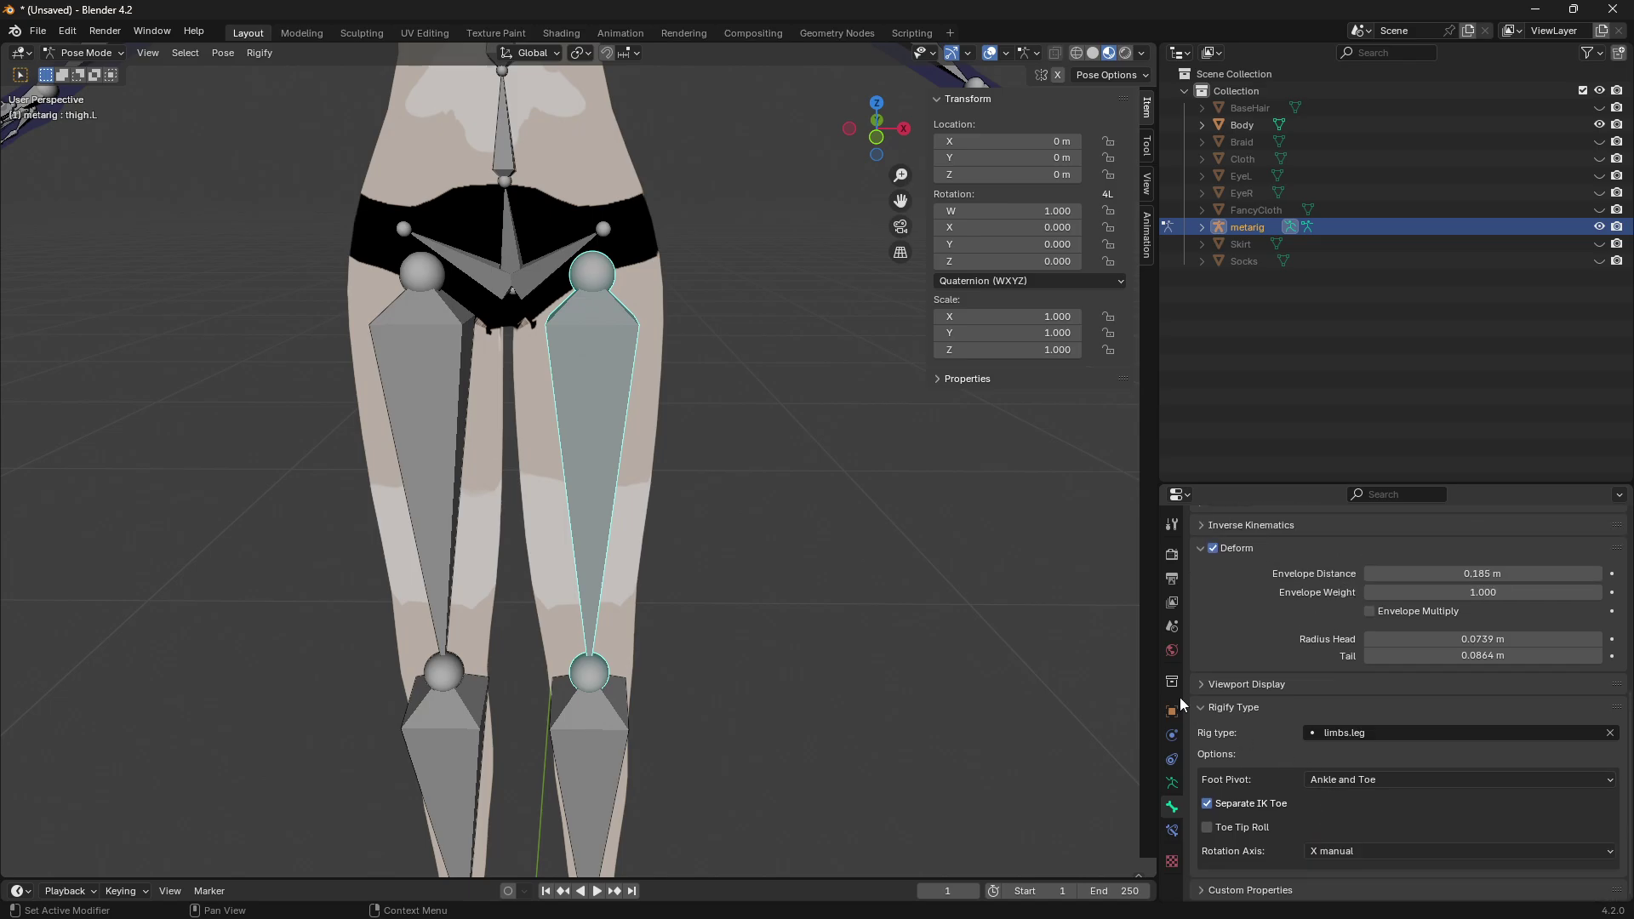
# - Select the thigh.R bone and inspect its Rigify options and the alignment of the leg bones
pyautogui.click(430, 417)
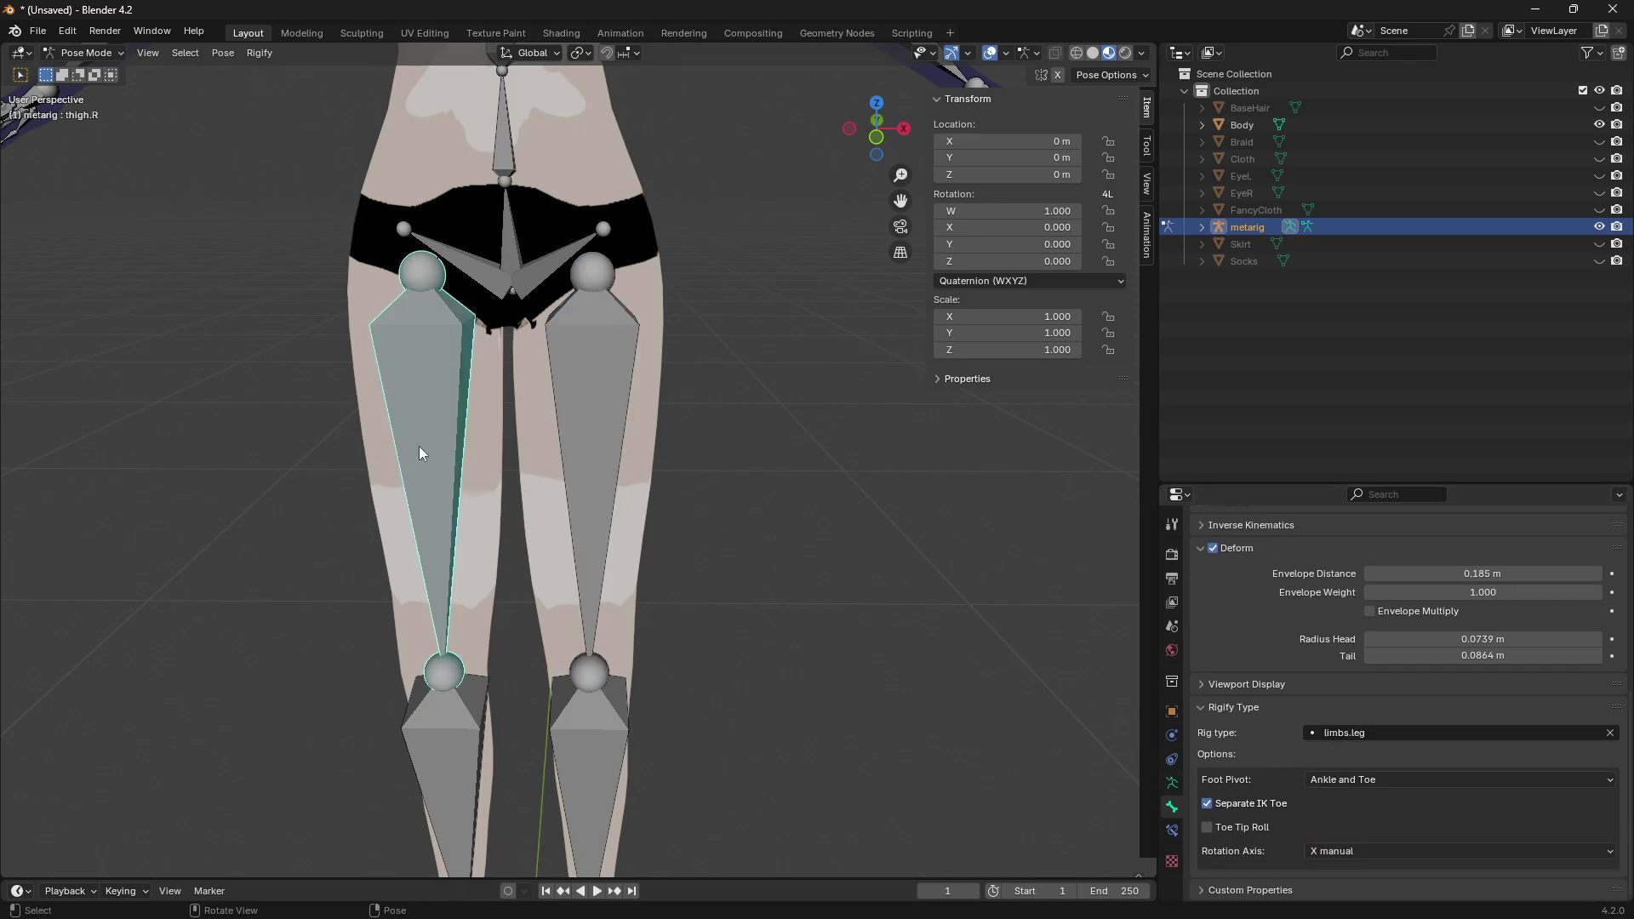
pyautogui.keyDown('shift'); pyautogui.moveTo(715, 534); pyautogui.dragTo(570, 494, button='middle'); pyautogui.keyUp('shift')
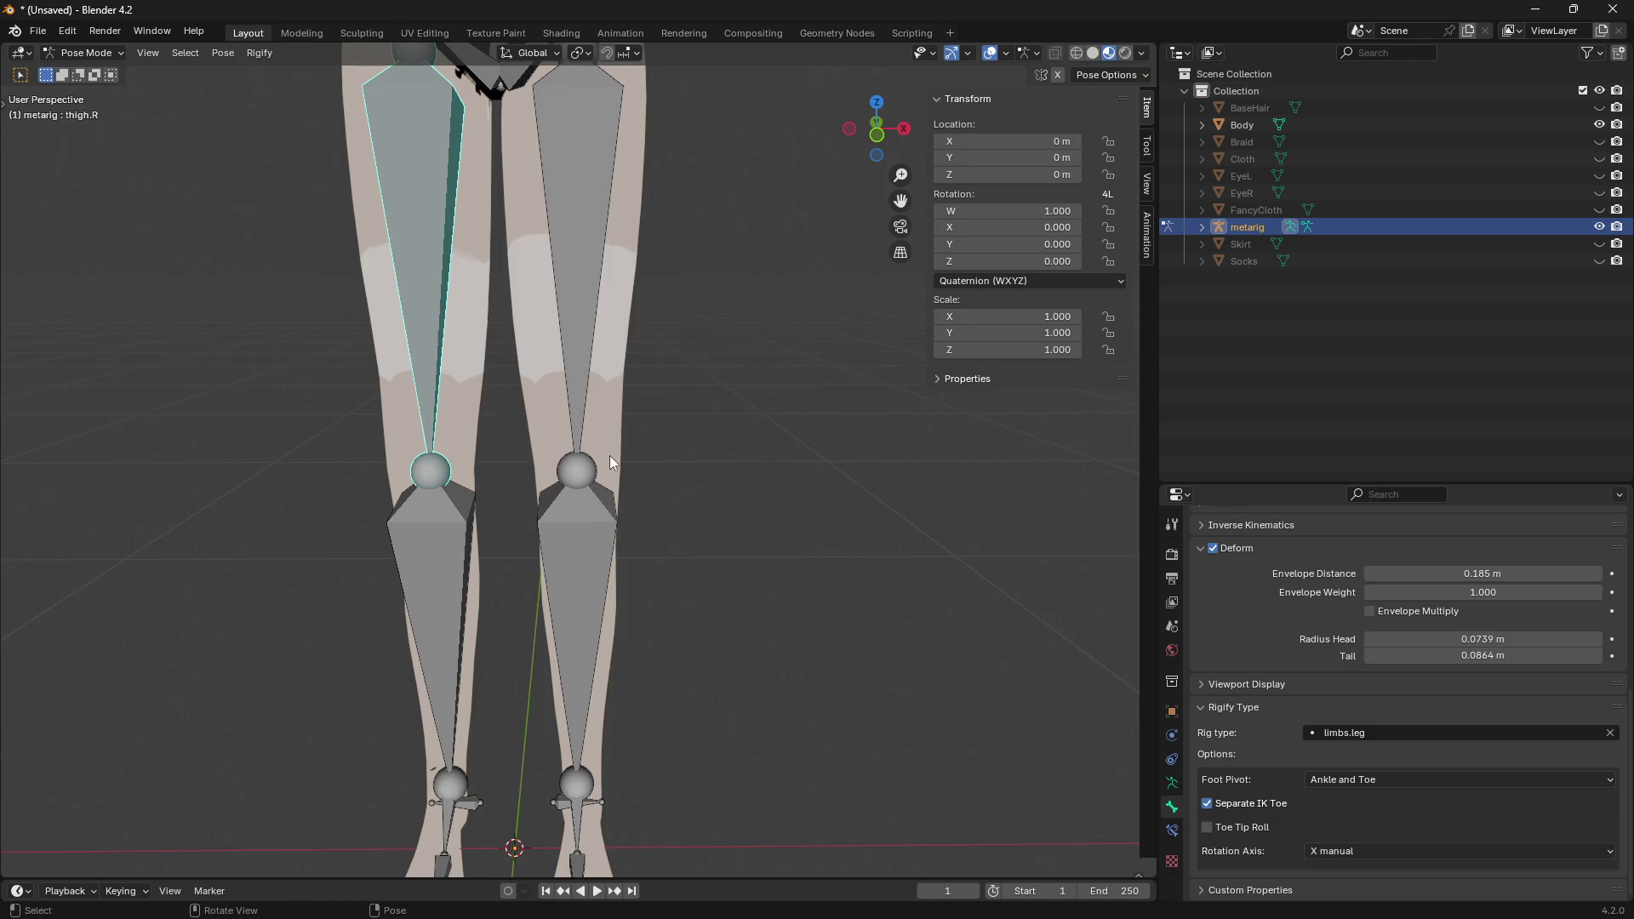
pyautogui.moveTo(688, 483); pyautogui.dragTo(868, 553, button='middle')
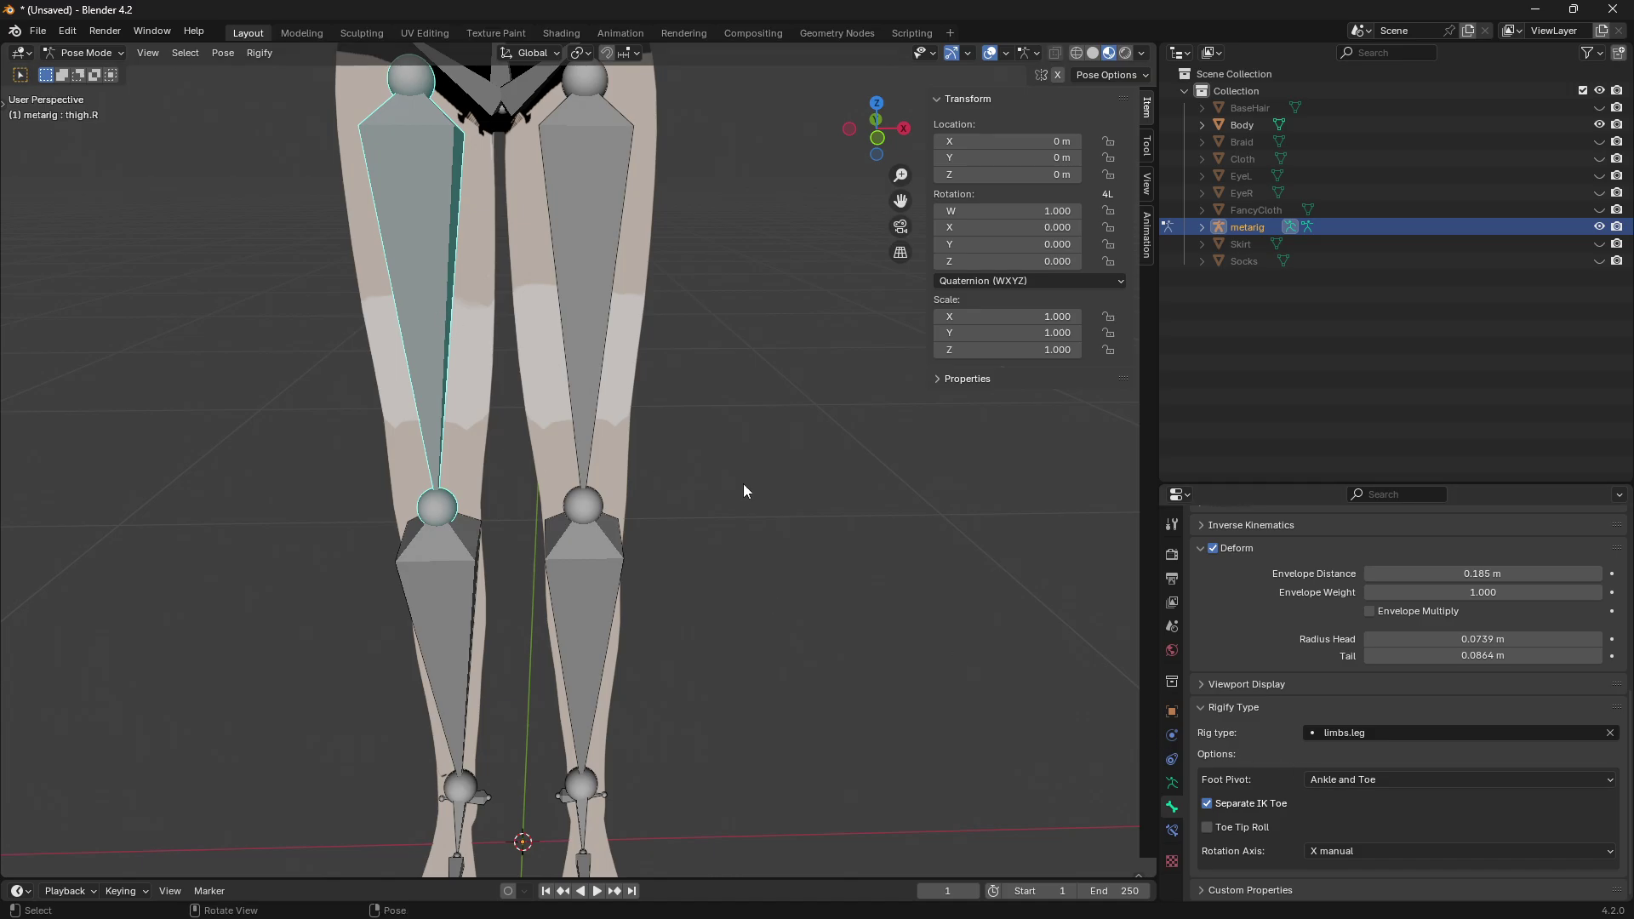
# - Try the Automatic Rotation Axis on the thigh.R bone to check its Limb Segments, and restore the axis to X manual
pyautogui.keyDown('shift'); pyautogui.moveTo(410, 303); pyautogui.dragTo(446, 349, button='middle'); pyautogui.keyUp('shift')
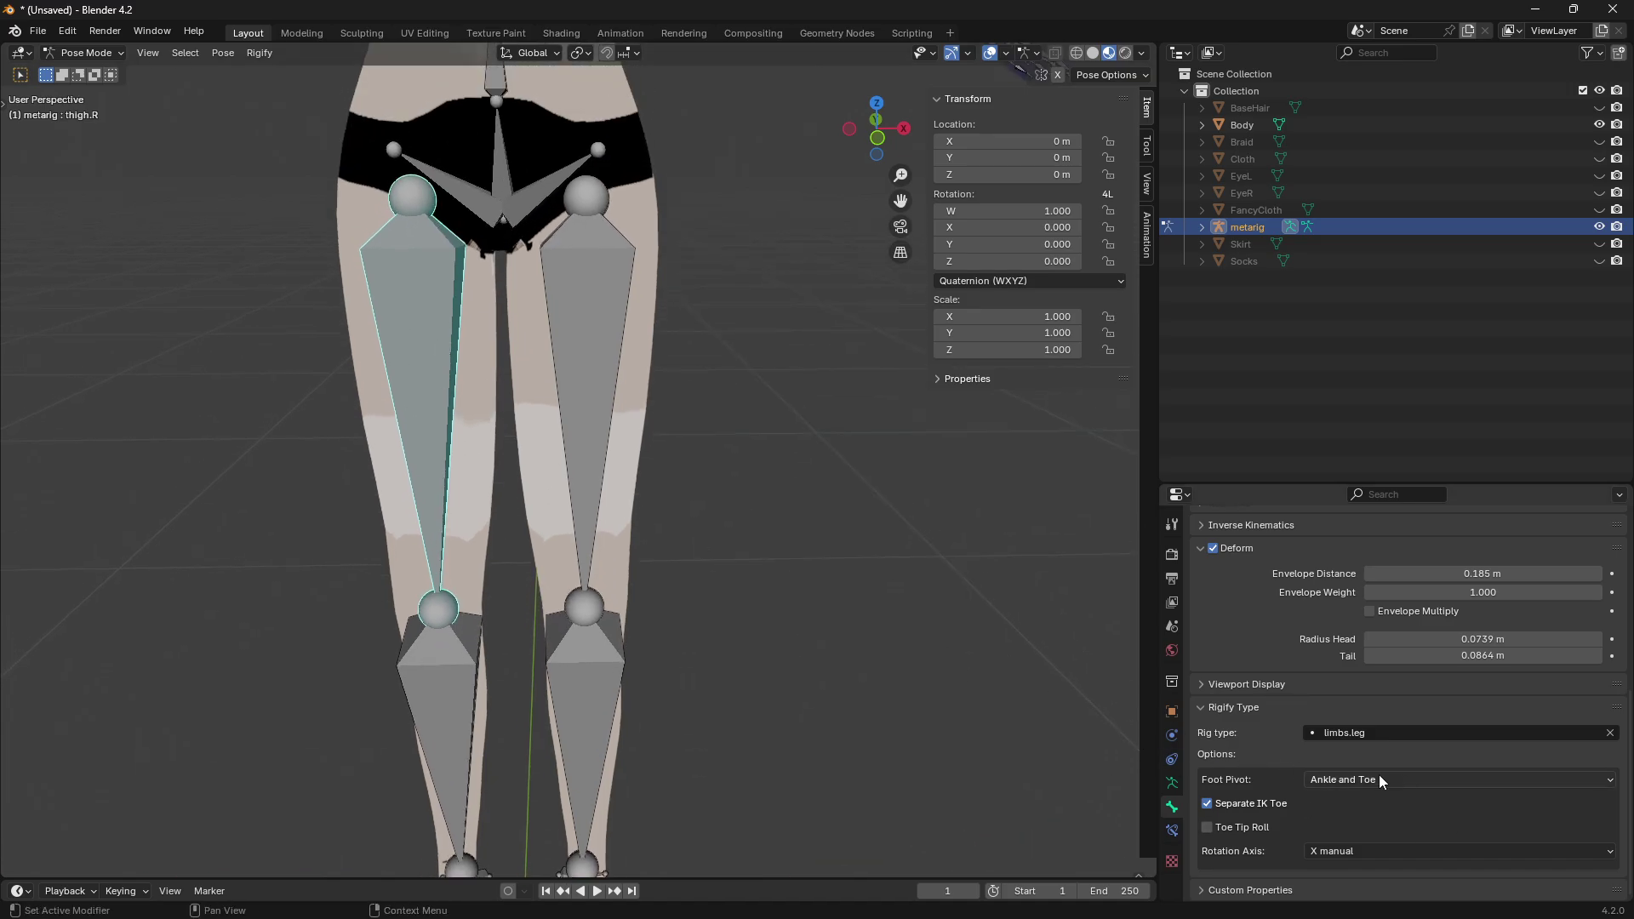
pyautogui.click(1335, 850)
pyautogui.click(1336, 831)
pyautogui.scroll(-2, 1376, 834)
pyautogui.click(1293, 806)
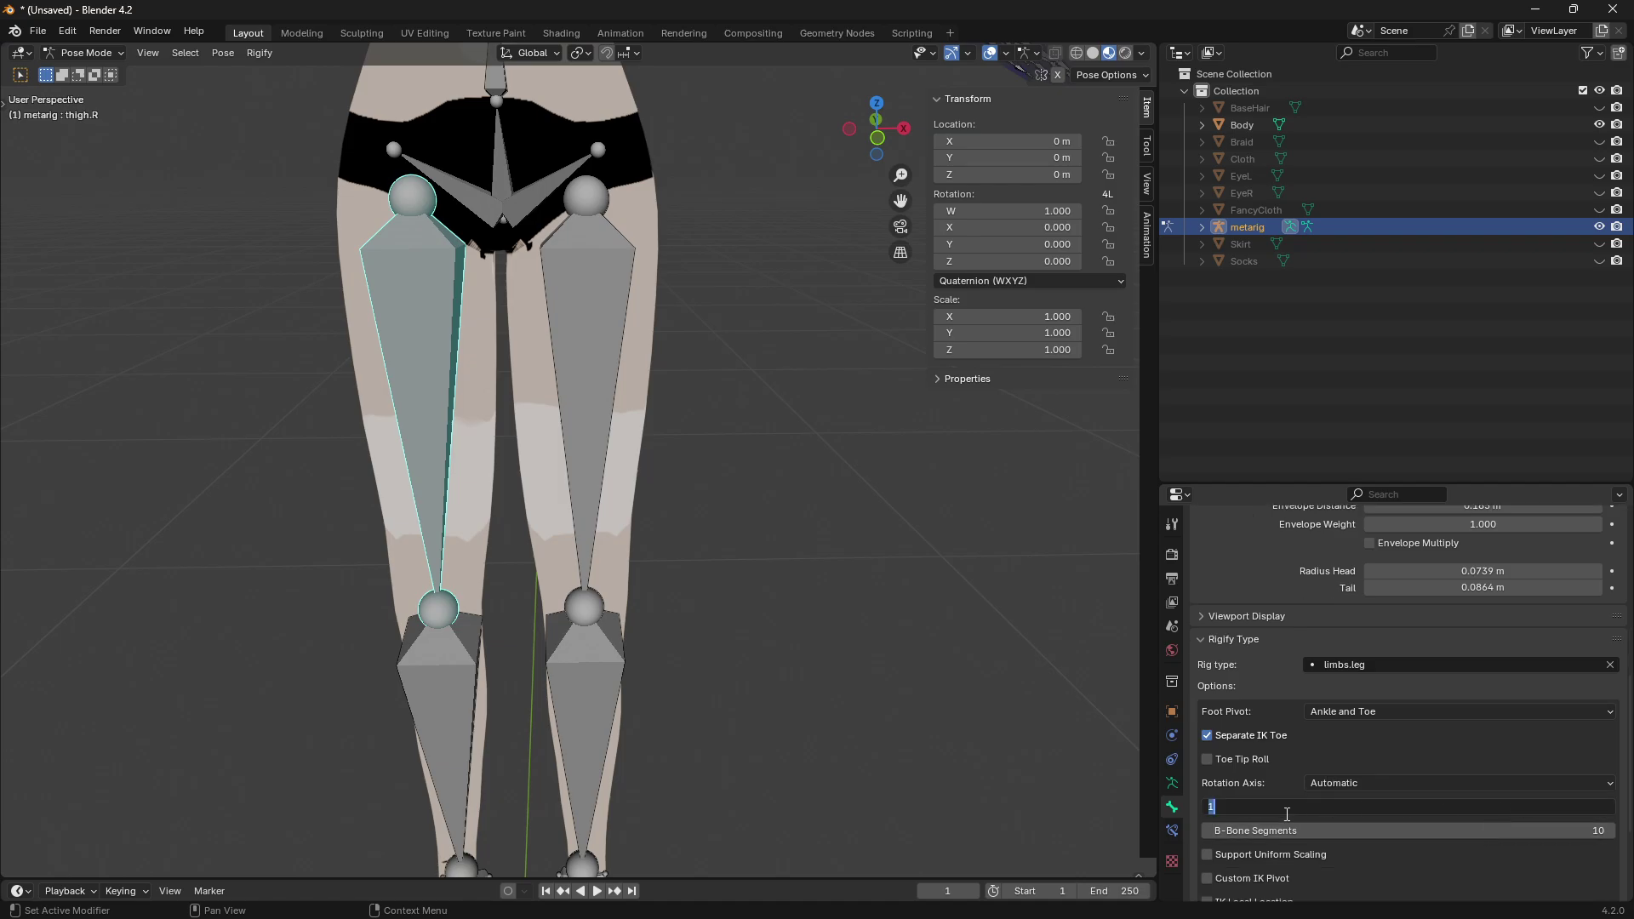
pyautogui.press('Return')
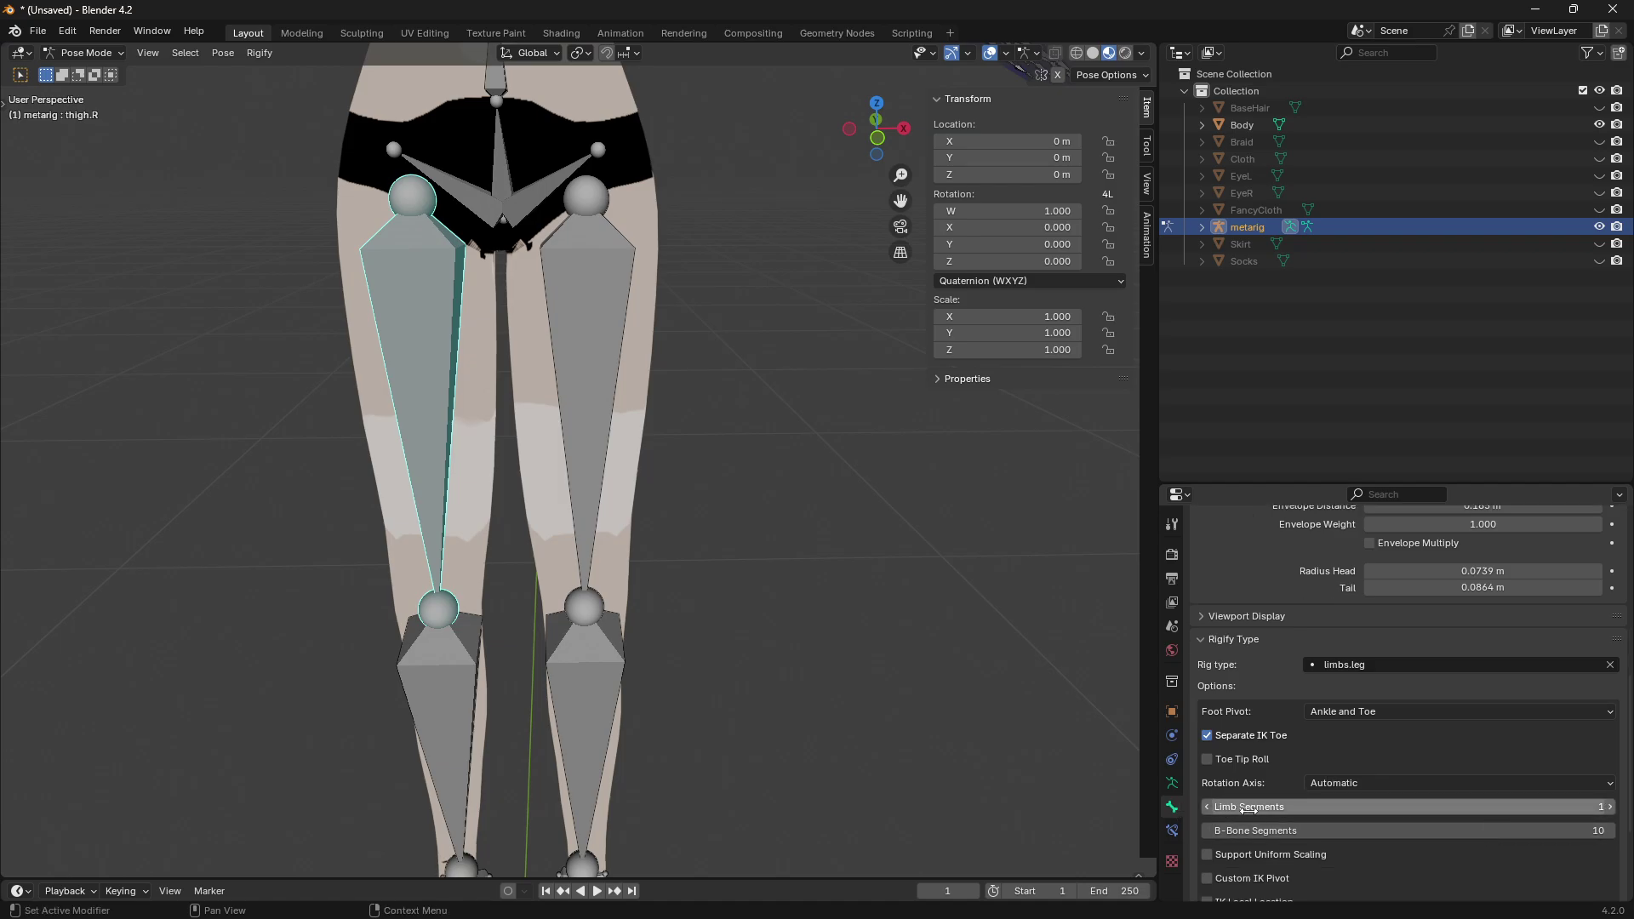
pyautogui.click(1356, 784)
pyautogui.click(1336, 804)
# - Check the Rigify bend rotation axis of the first finger bones in the character's left hand, from index to pinky
pyautogui.keyDown('shift'); pyautogui.moveTo(756, 282); pyautogui.dragTo(555, 508, button='middle'); pyautogui.keyUp('shift')
pyautogui.click(554, 508)
pyautogui.moveTo(493, 424); pyautogui.dragTo(659, 503)
pyautogui.scroll(1, 658, 503)
pyautogui.scroll(5, 660, 506)
pyautogui.moveTo(666, 513); pyautogui.dragTo(526, 542, button='middle')
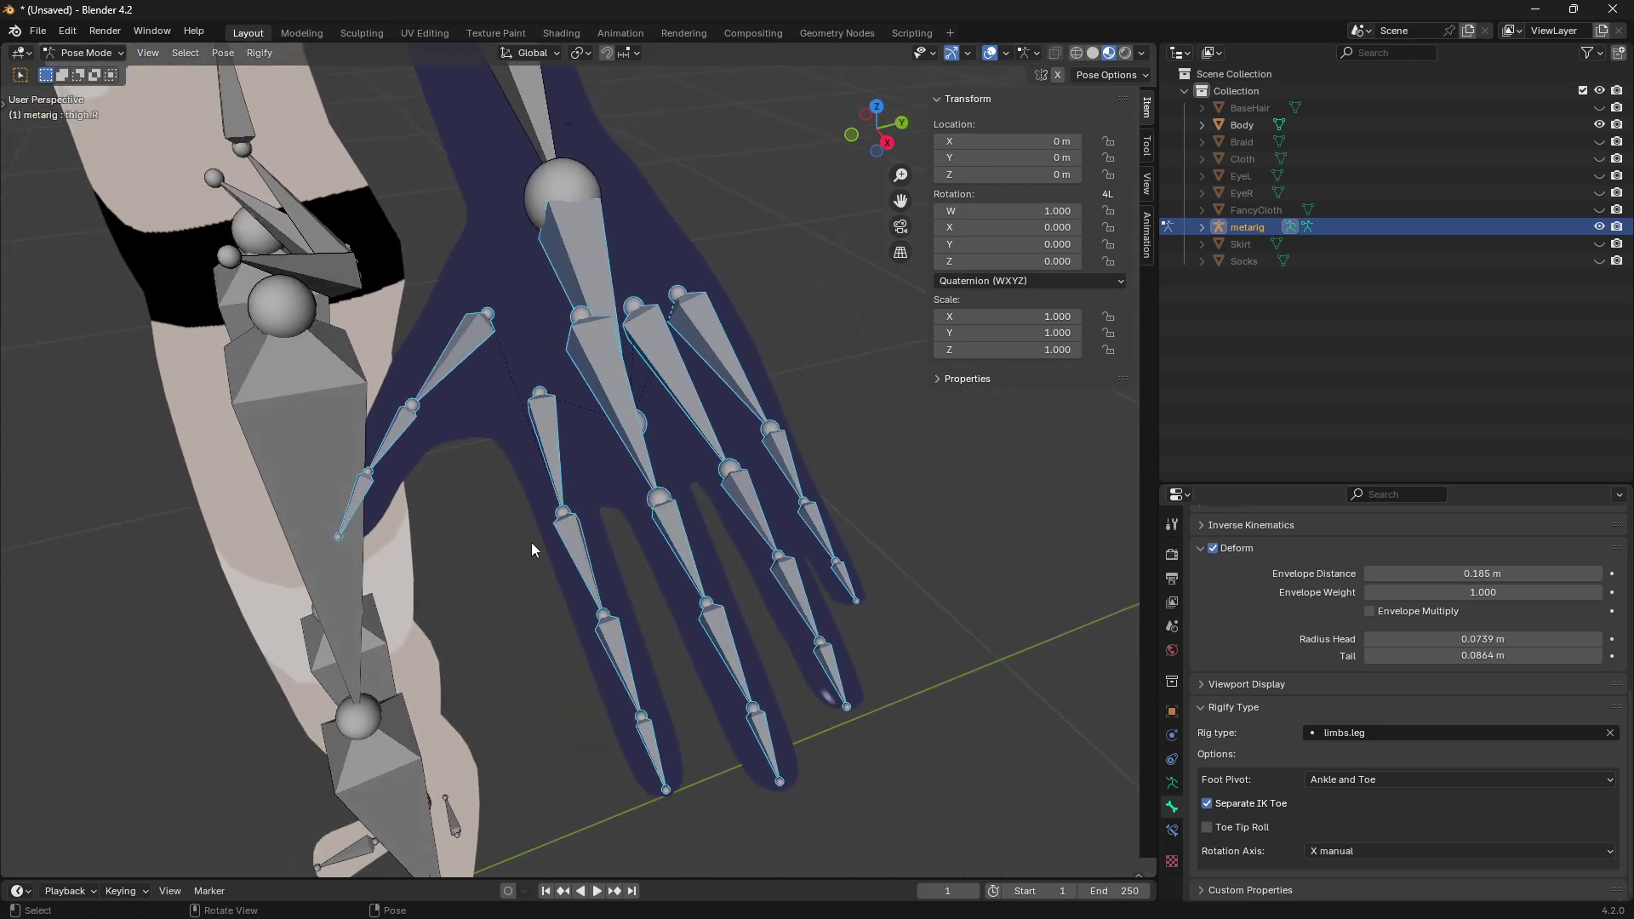
pyautogui.click(560, 576)
pyautogui.click(575, 560)
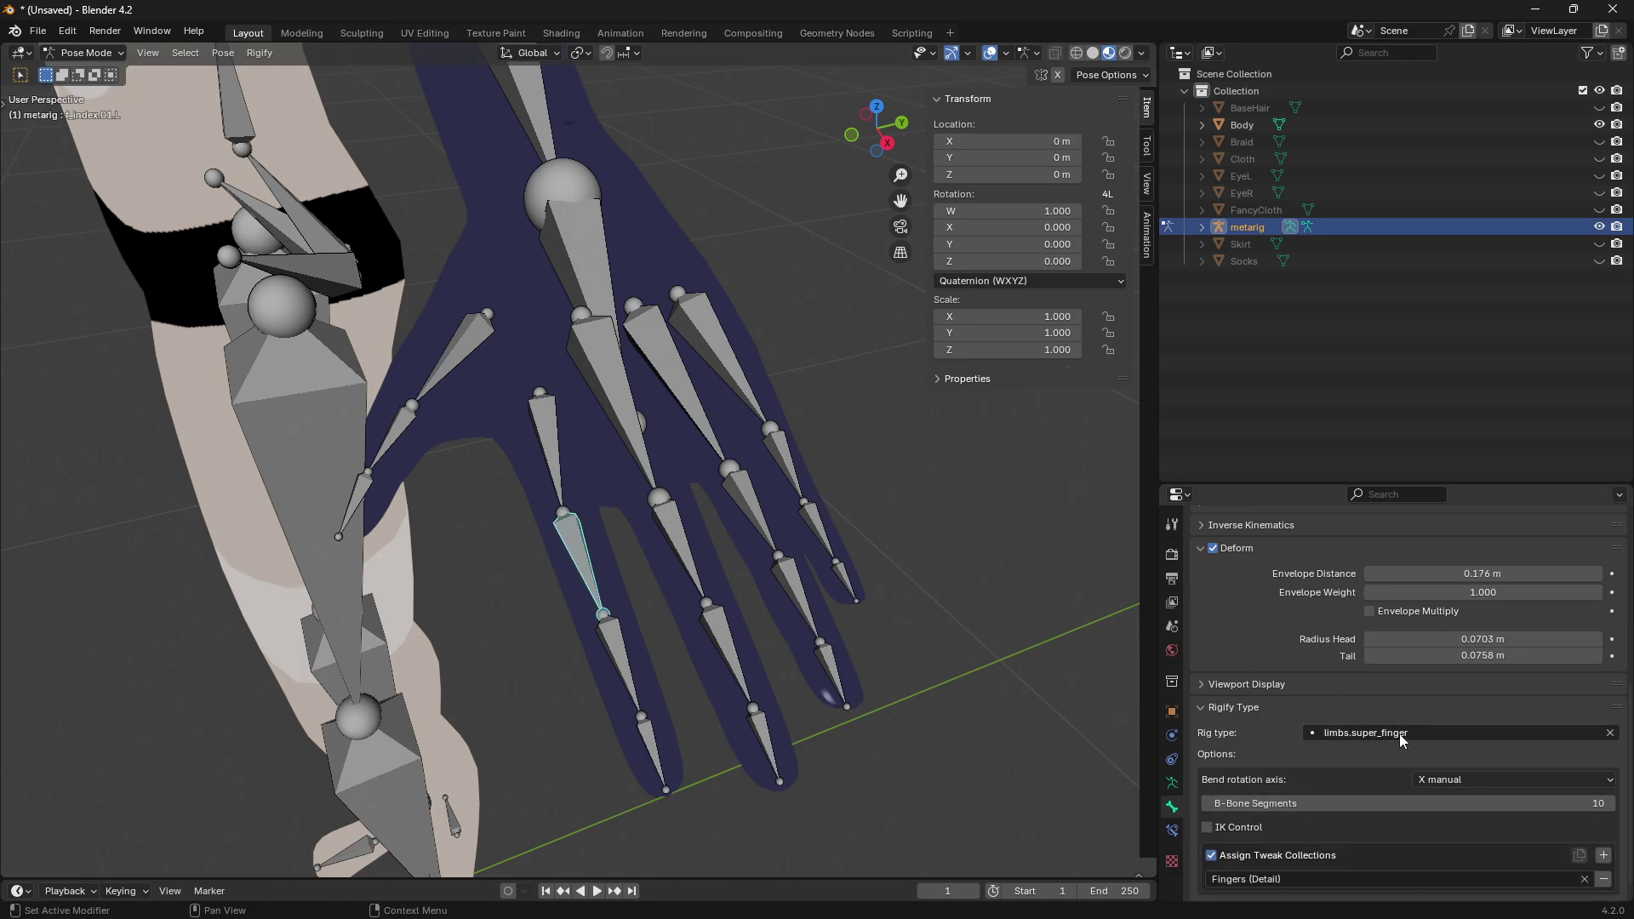
pyautogui.click(1461, 780)
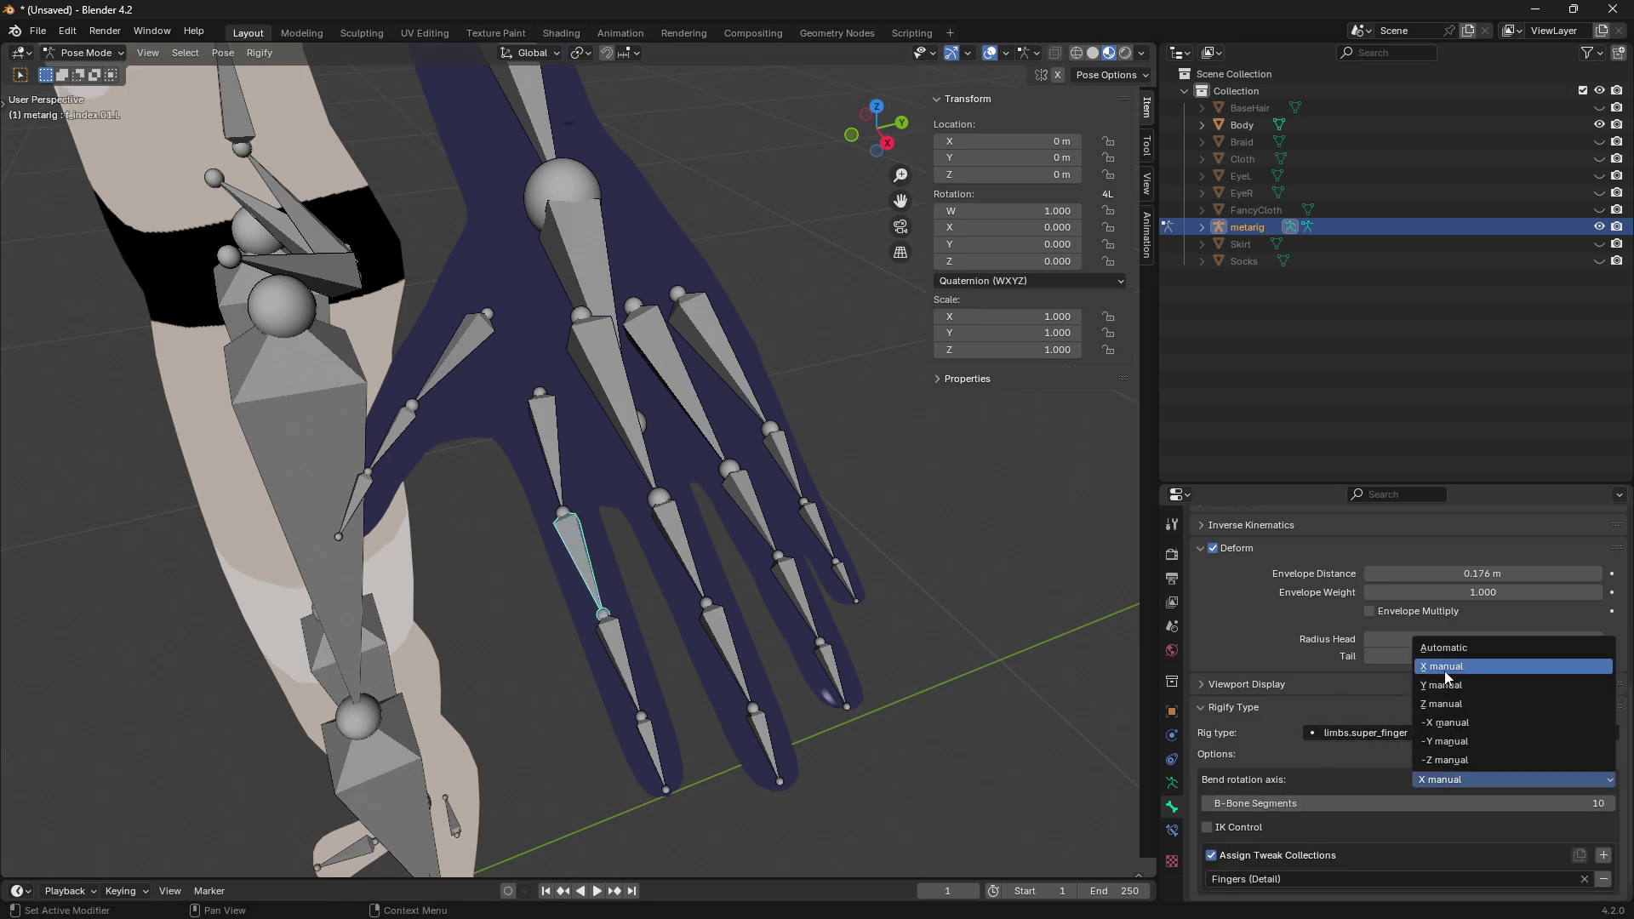
pyautogui.click(685, 533)
pyautogui.click(749, 502)
pyautogui.click(788, 473)
# - Check the Rigify finger options of the first index, middle, ring and pinky bones in the character's right hand
pyautogui.scroll(-8, 514, 477)
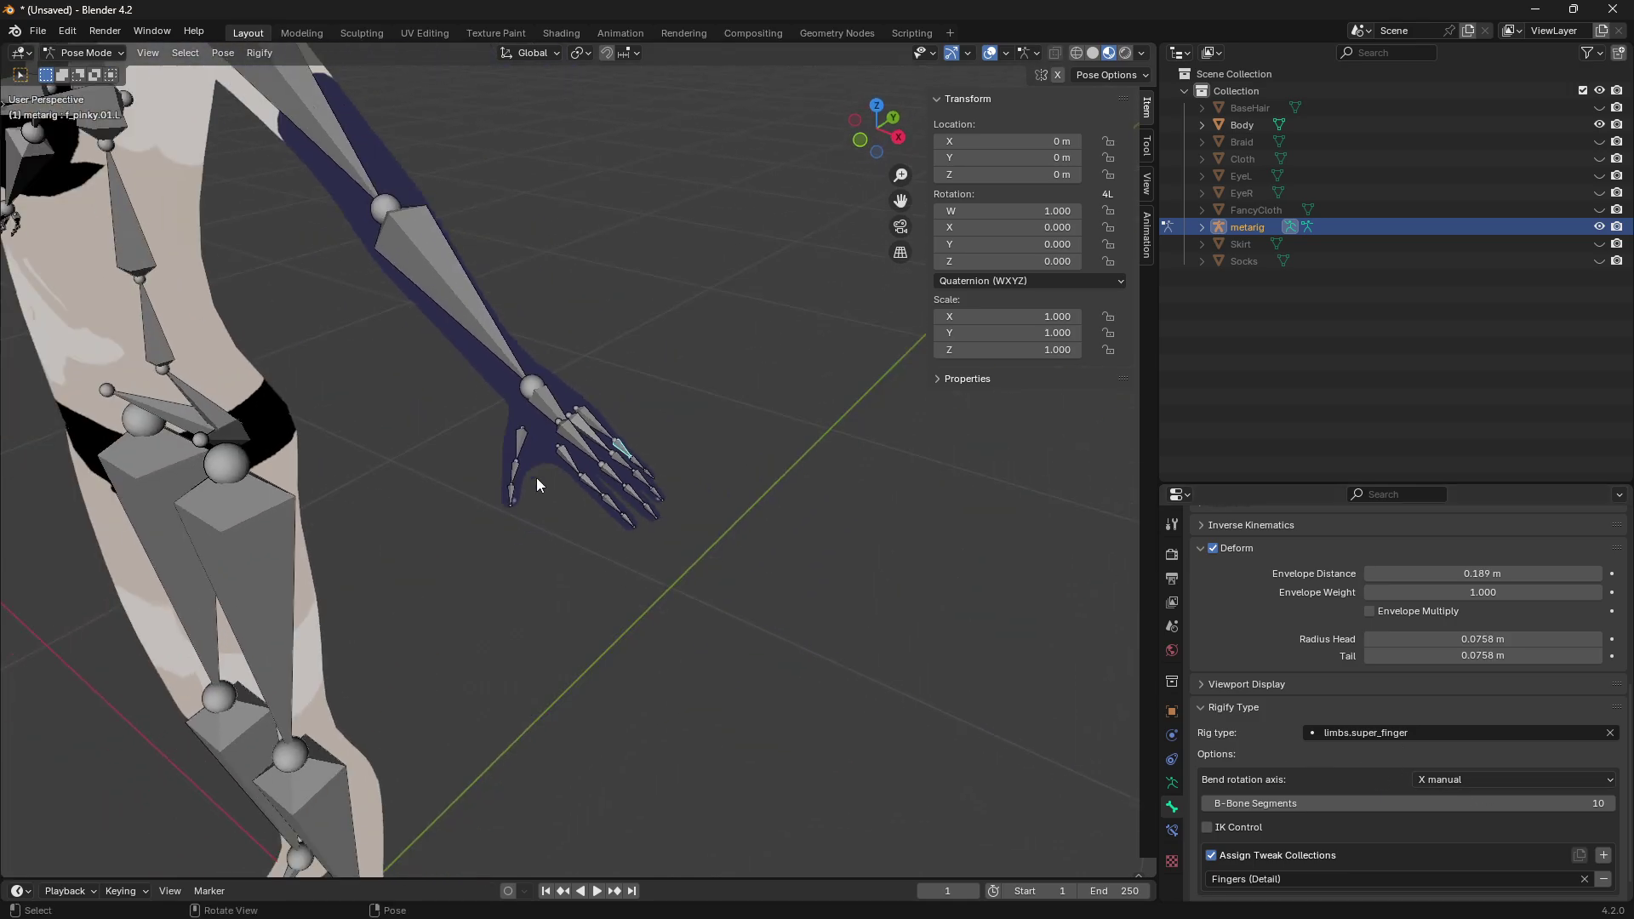
pyautogui.moveTo(193, 415); pyautogui.dragTo(367, 557, button='middle')
pyautogui.moveTo(209, 477); pyautogui.dragTo(399, 574)
pyautogui.press('KP_Decimal')
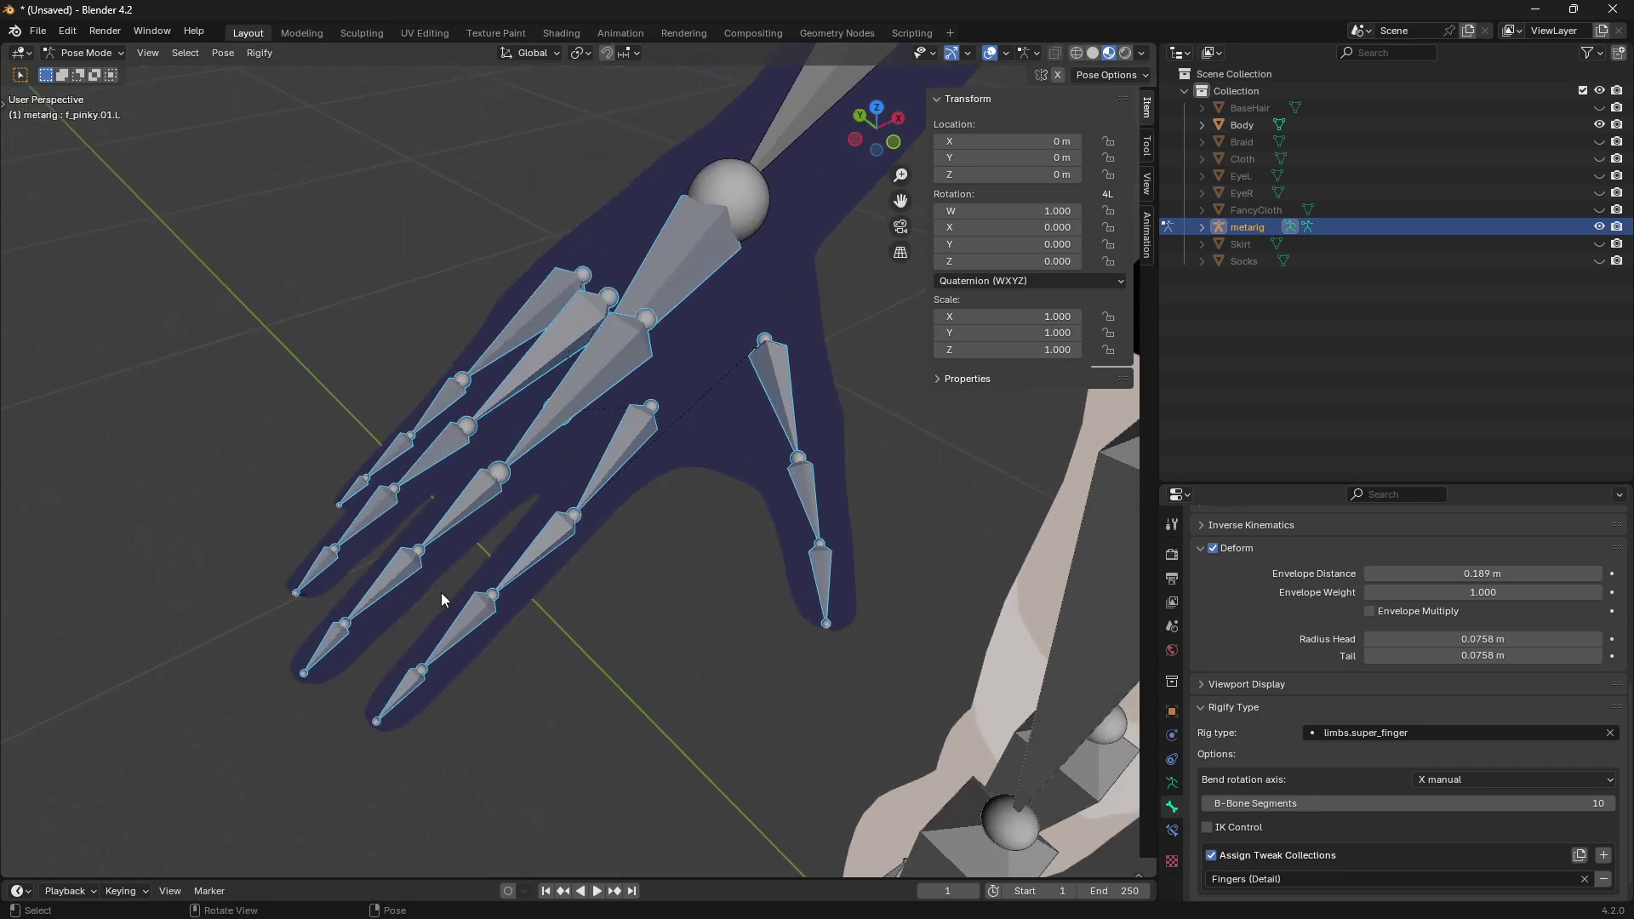
pyautogui.click(549, 560)
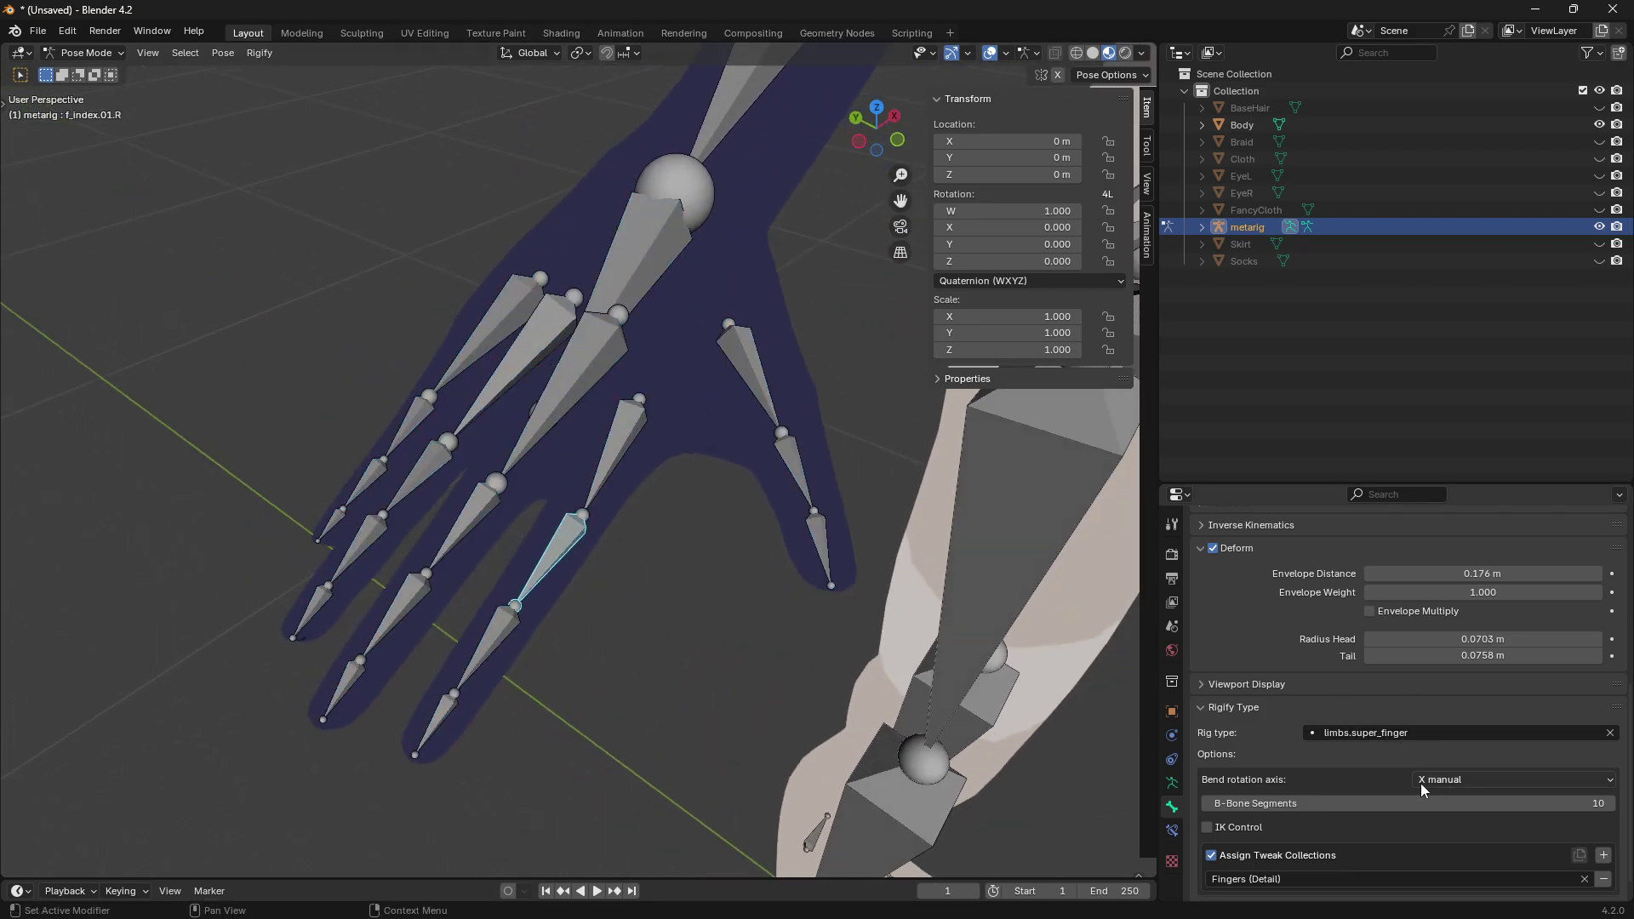
pyautogui.click(466, 523)
pyautogui.click(419, 480)
pyautogui.moveTo(337, 468); pyautogui.dragTo(370, 478, button='middle')
pyautogui.click(370, 470)
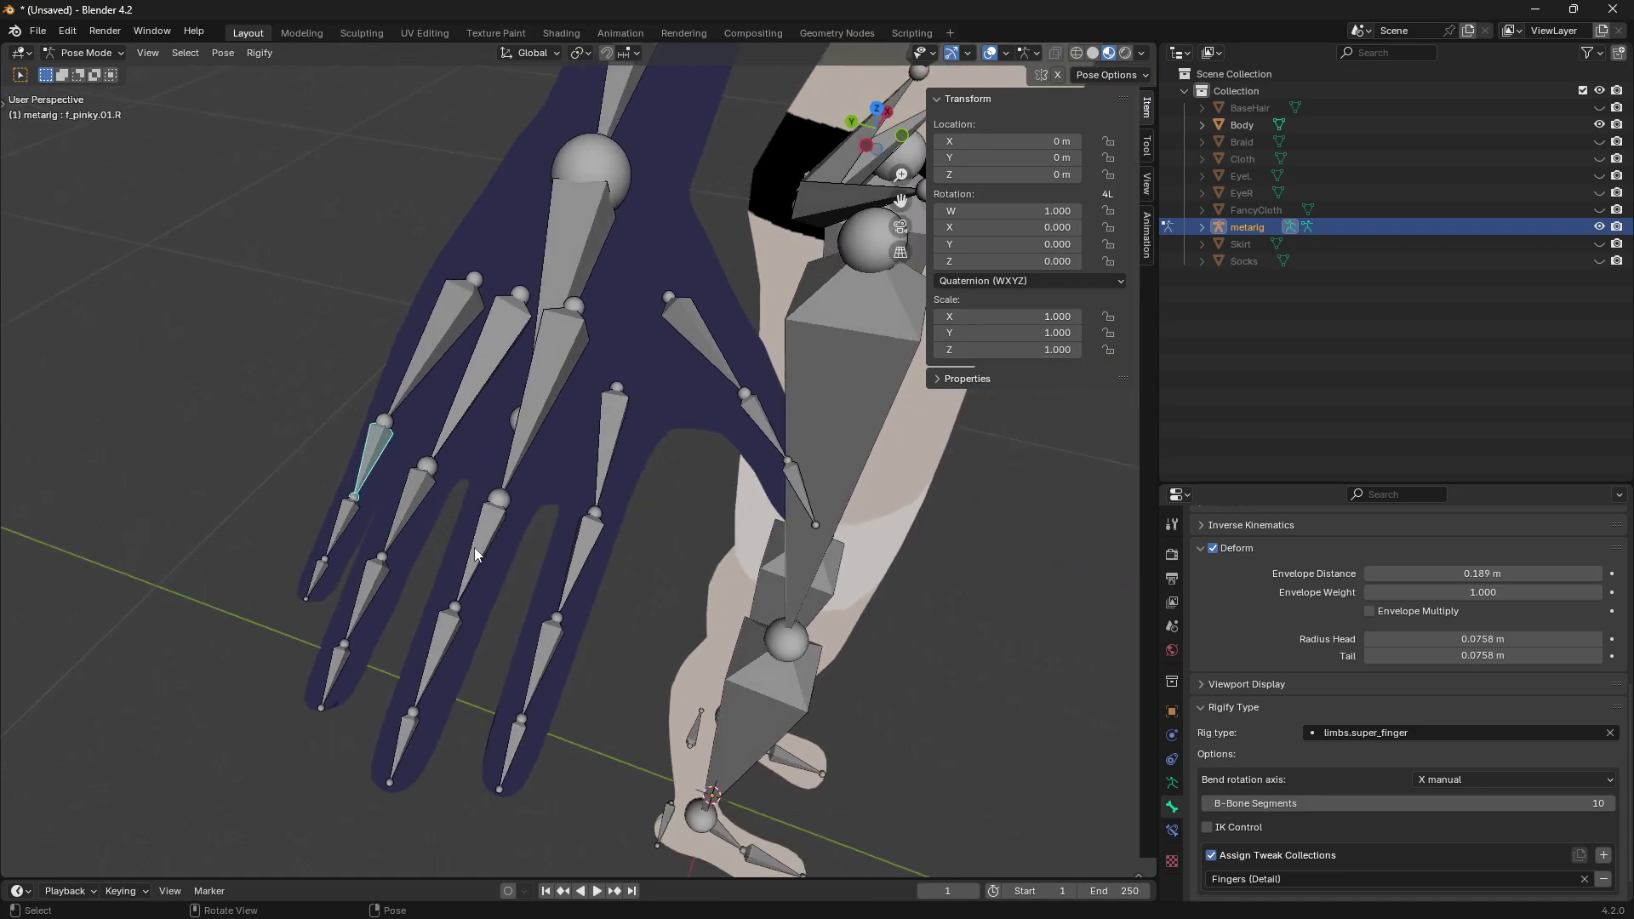
# - Unhide the EyeL and EyeR objects so both eyes show in the character's face
pyautogui.moveTo(972, 631); pyautogui.dragTo(738, 523, button='middle')
pyautogui.scroll(-7, 814, 580)
pyautogui.keyDown('shift'); pyautogui.moveTo(1004, 502); pyautogui.dragTo(725, 536, button='middle'); pyautogui.keyUp('shift')
pyautogui.scroll(-4, 725, 536)
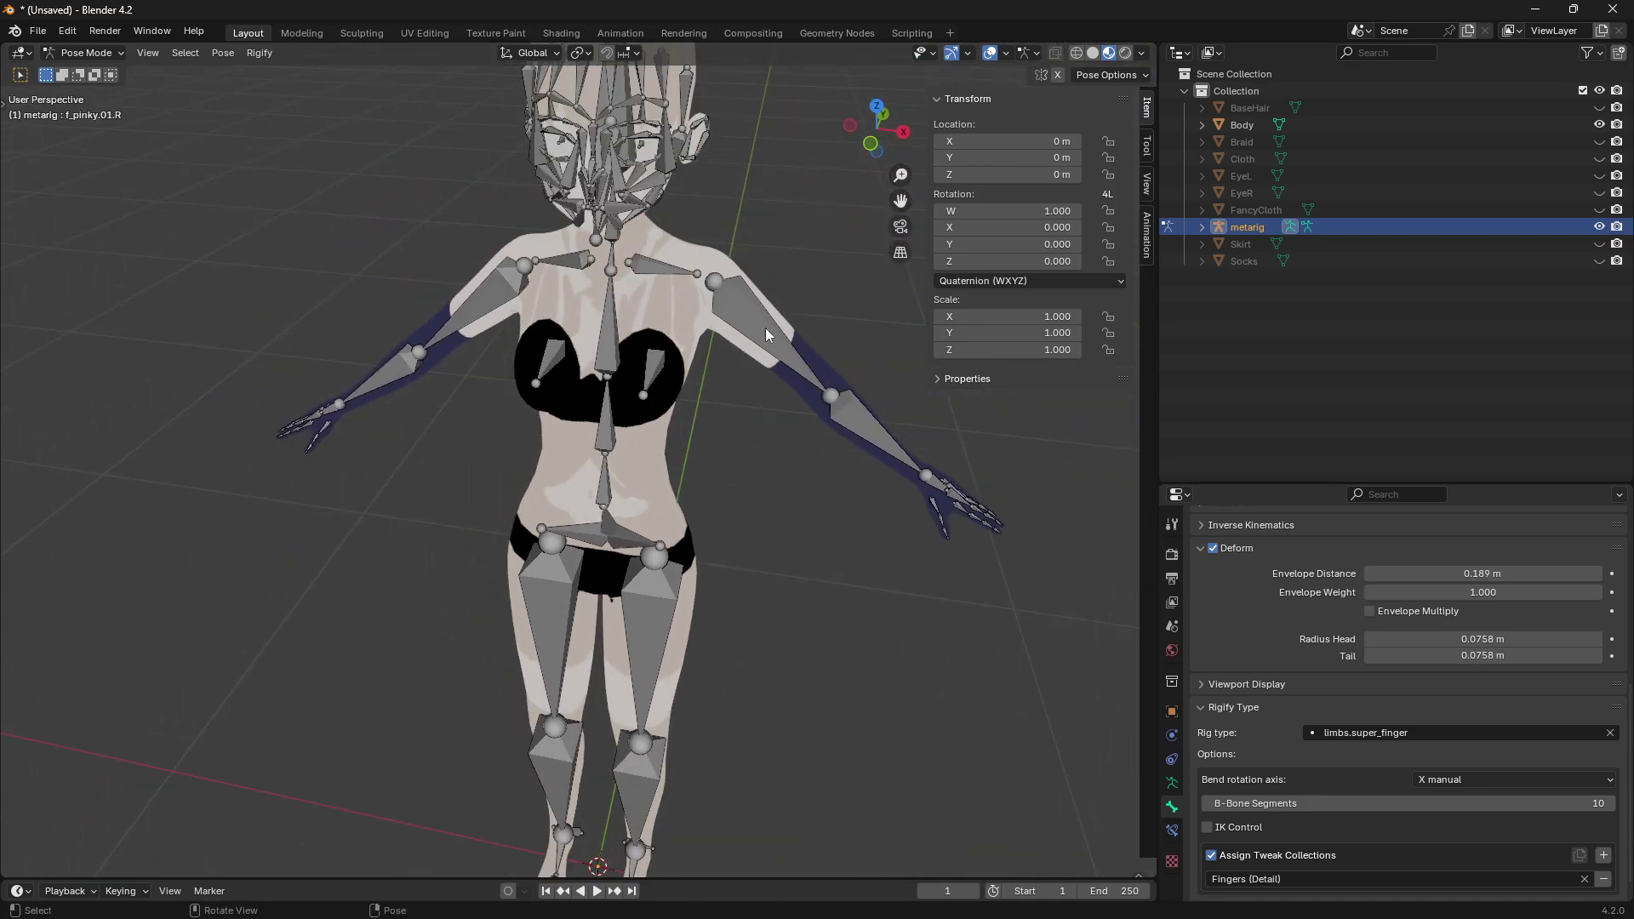
pyautogui.moveTo(727, 201); pyautogui.dragTo(738, 186, button='middle')
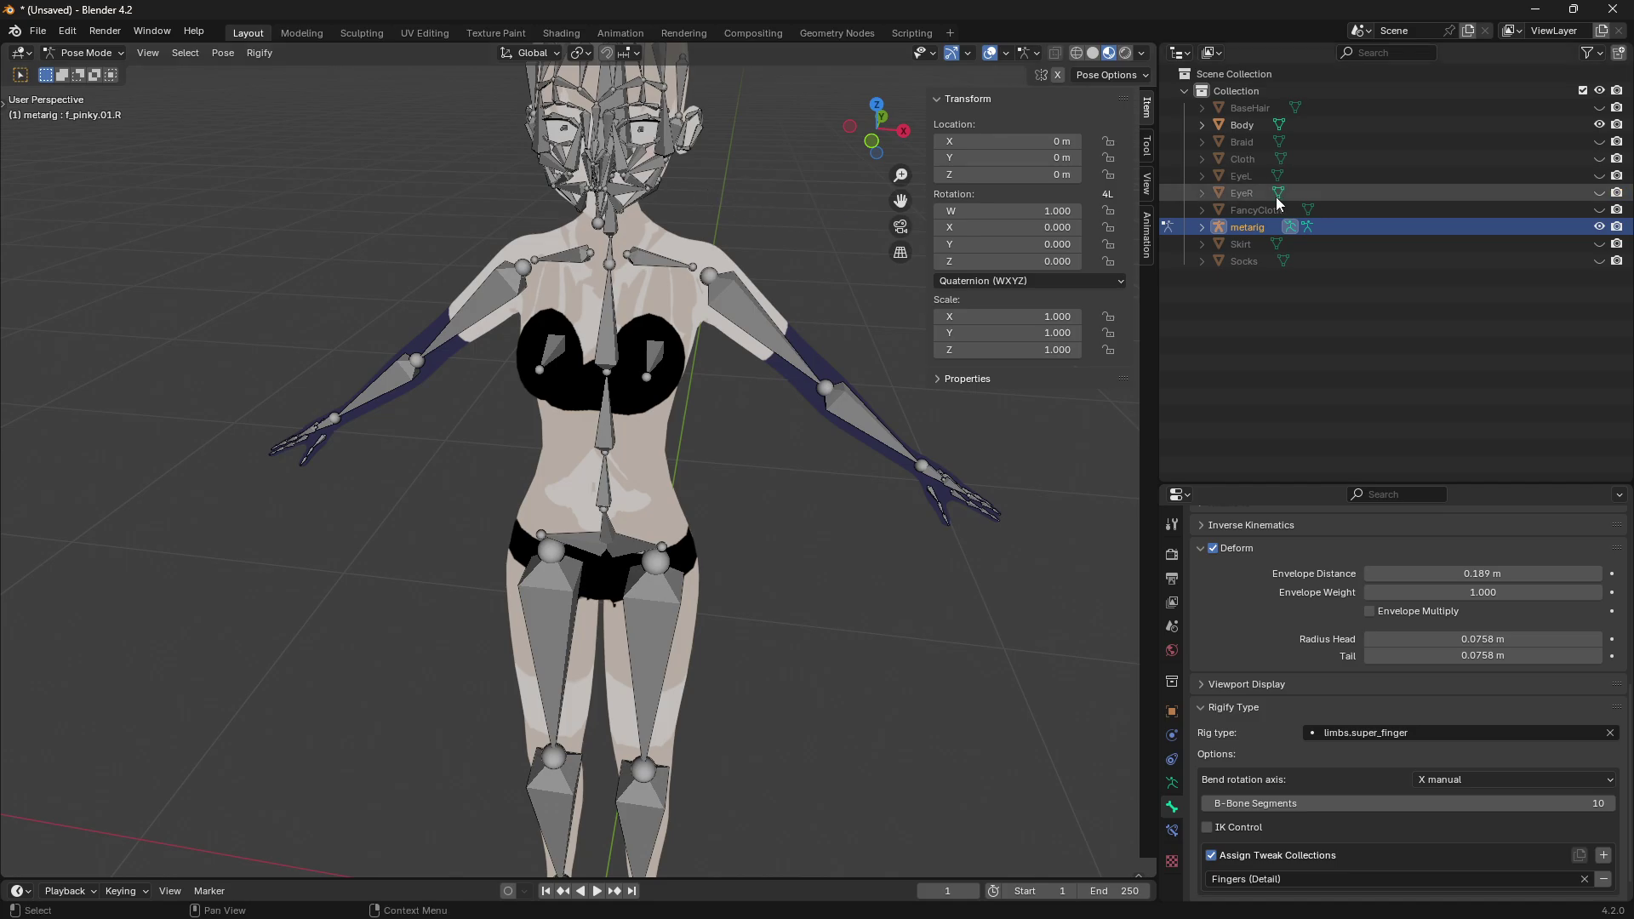
pyautogui.click(1599, 176)
pyautogui.click(1599, 192)
pyautogui.moveTo(680, 170); pyautogui.dragTo(732, 252, button='middle')
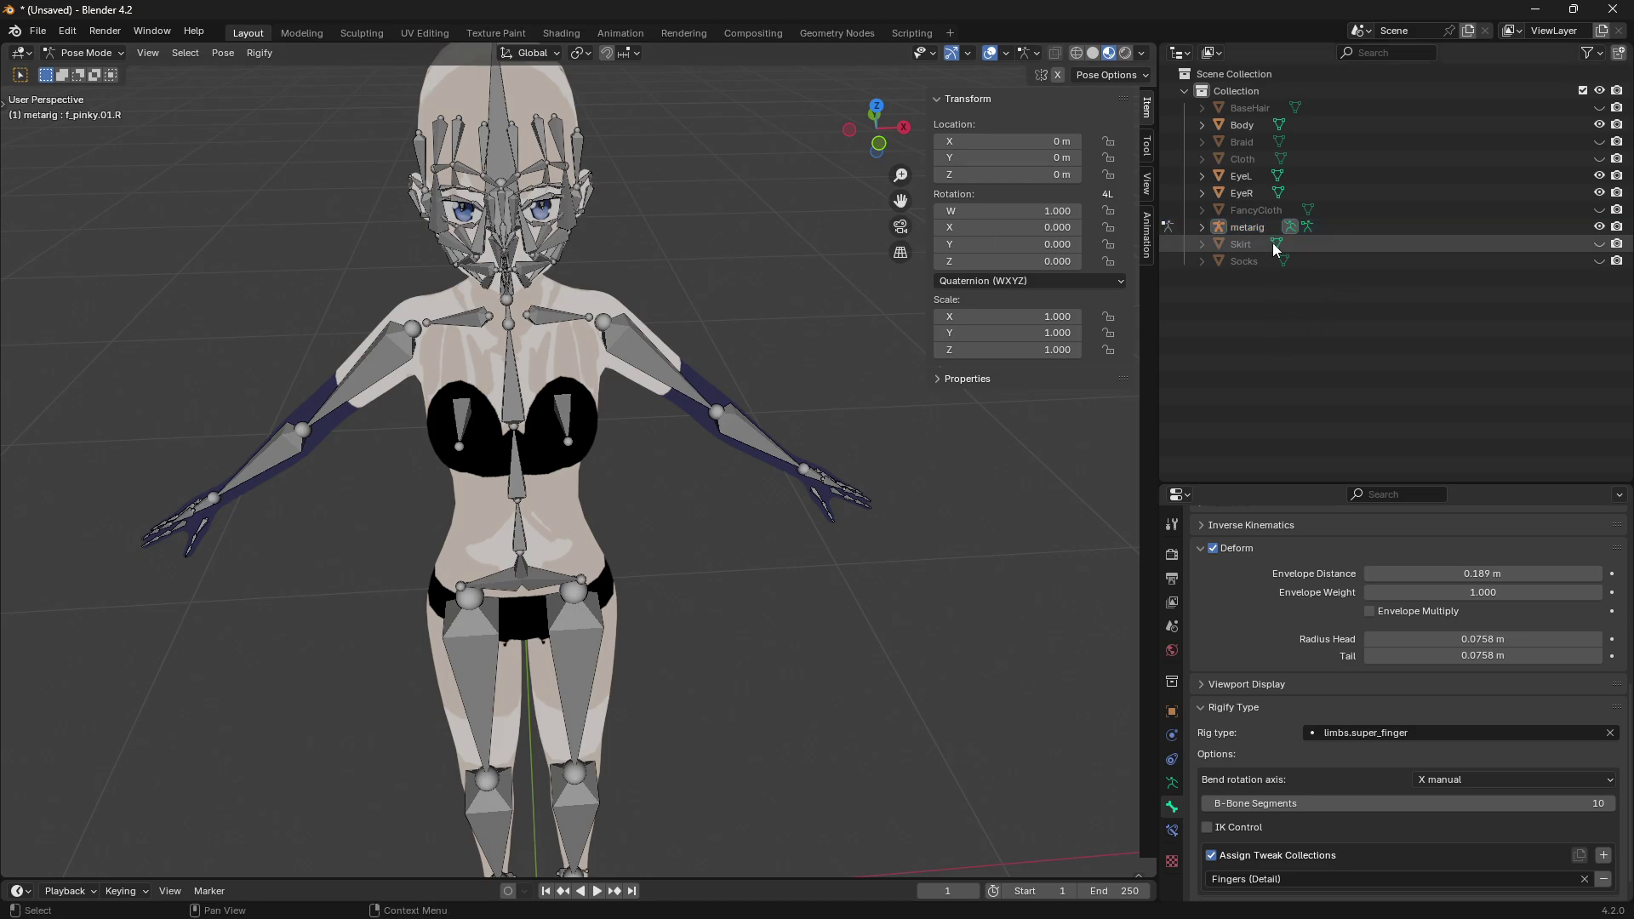
# - Return the metarig to Object Mode and generate the Rigify rig from its armature settings
pyautogui.hotkey('ctrl', 'Tab')
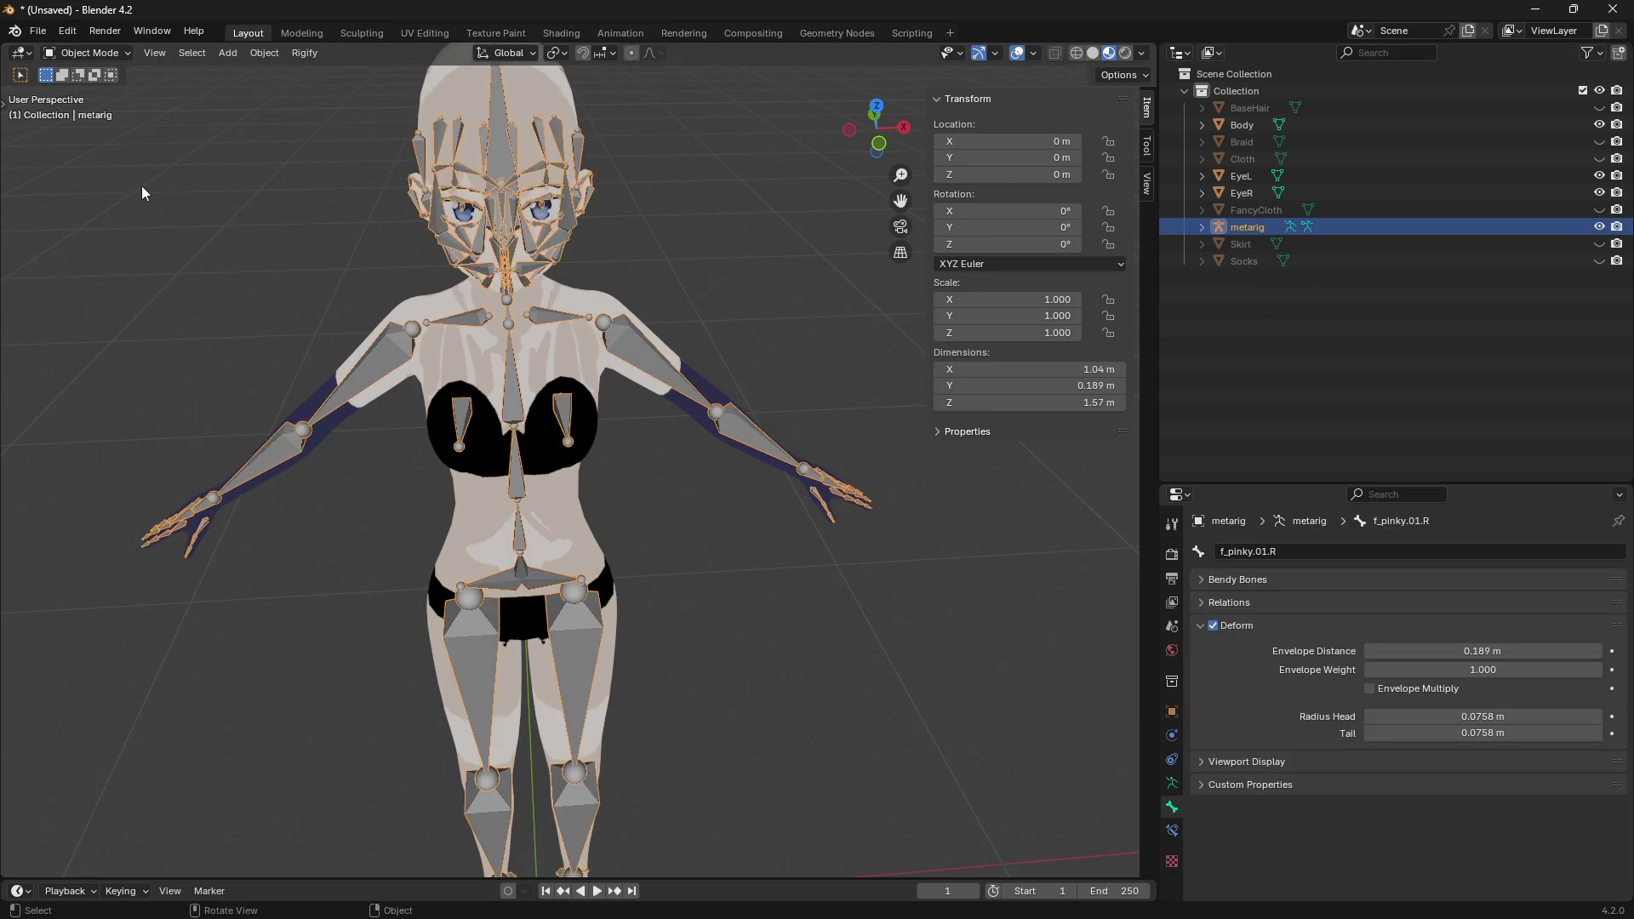
pyautogui.click(1172, 782)
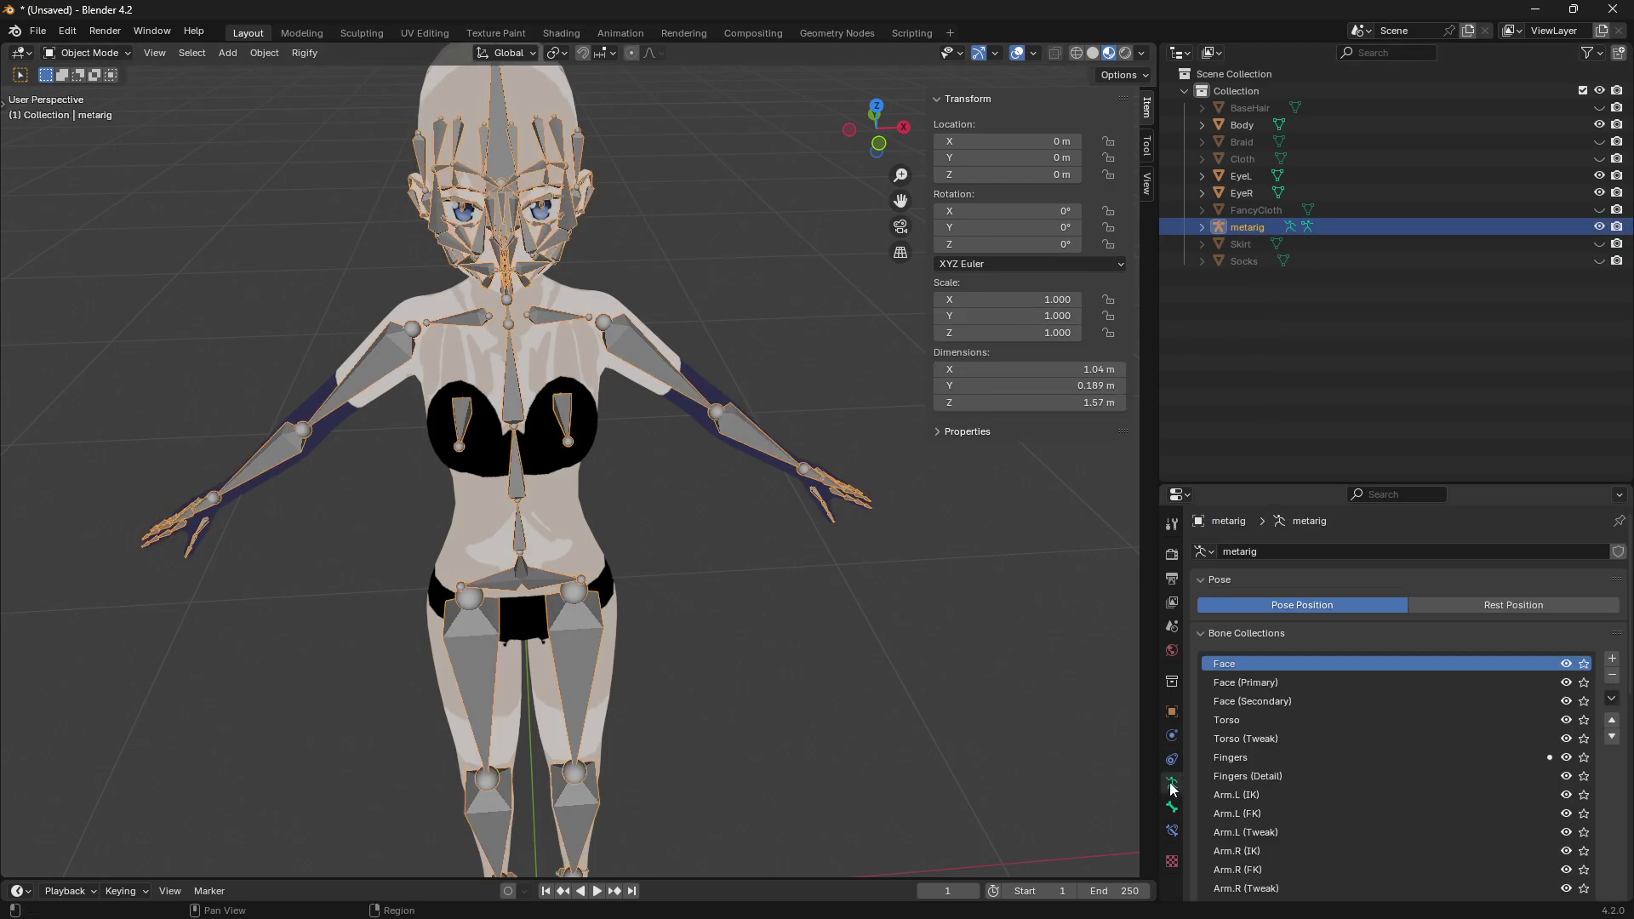
pyautogui.scroll(-5, 1375, 721)
pyautogui.scroll(-8, 1375, 722)
pyautogui.click(1381, 774)
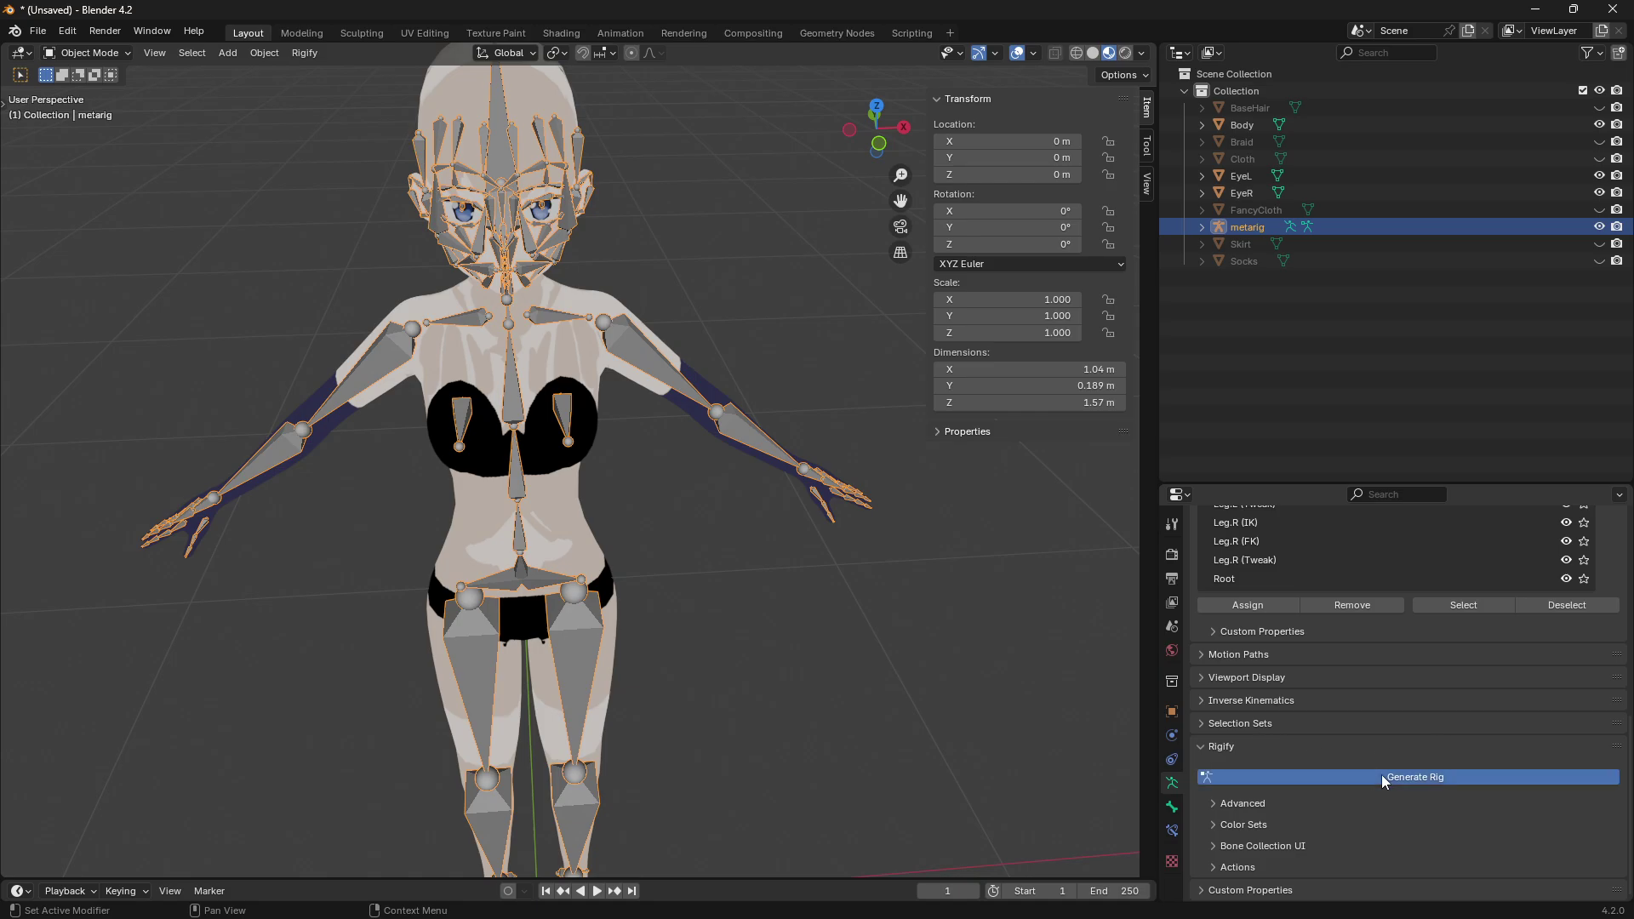
pyautogui.click(795, 288)
pyautogui.moveTo(795, 287); pyautogui.dragTo(692, 294, button='middle')
pyautogui.click(1240, 142)
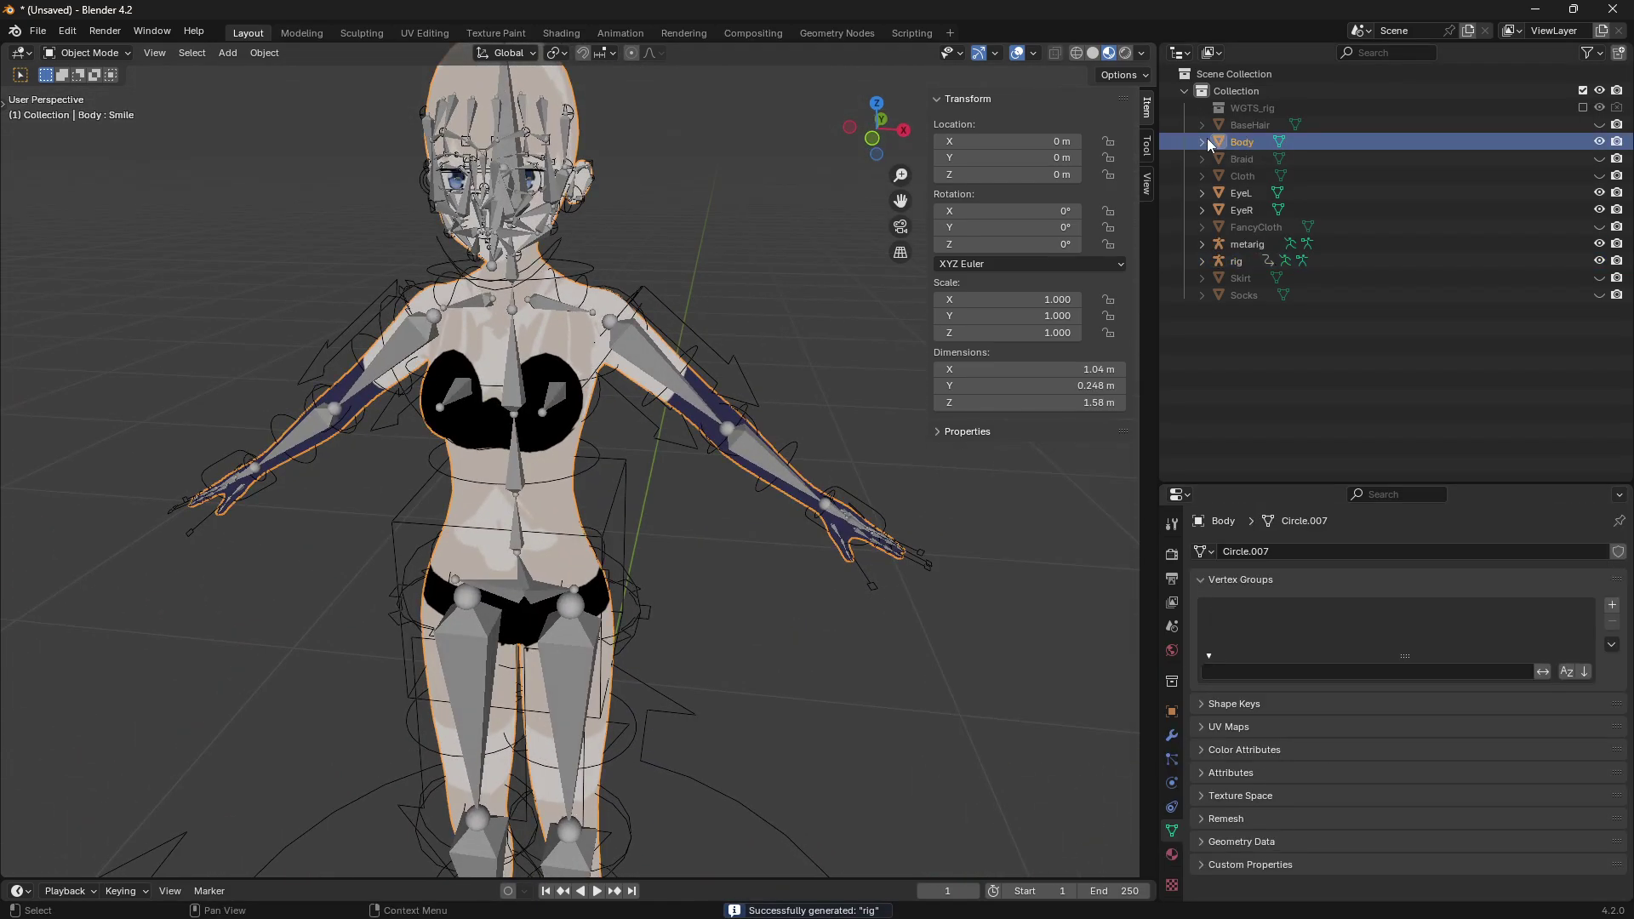
pyautogui.keyDown('ctrl'); pyautogui.click(1238, 261); pyautogui.keyUp('ctrl')
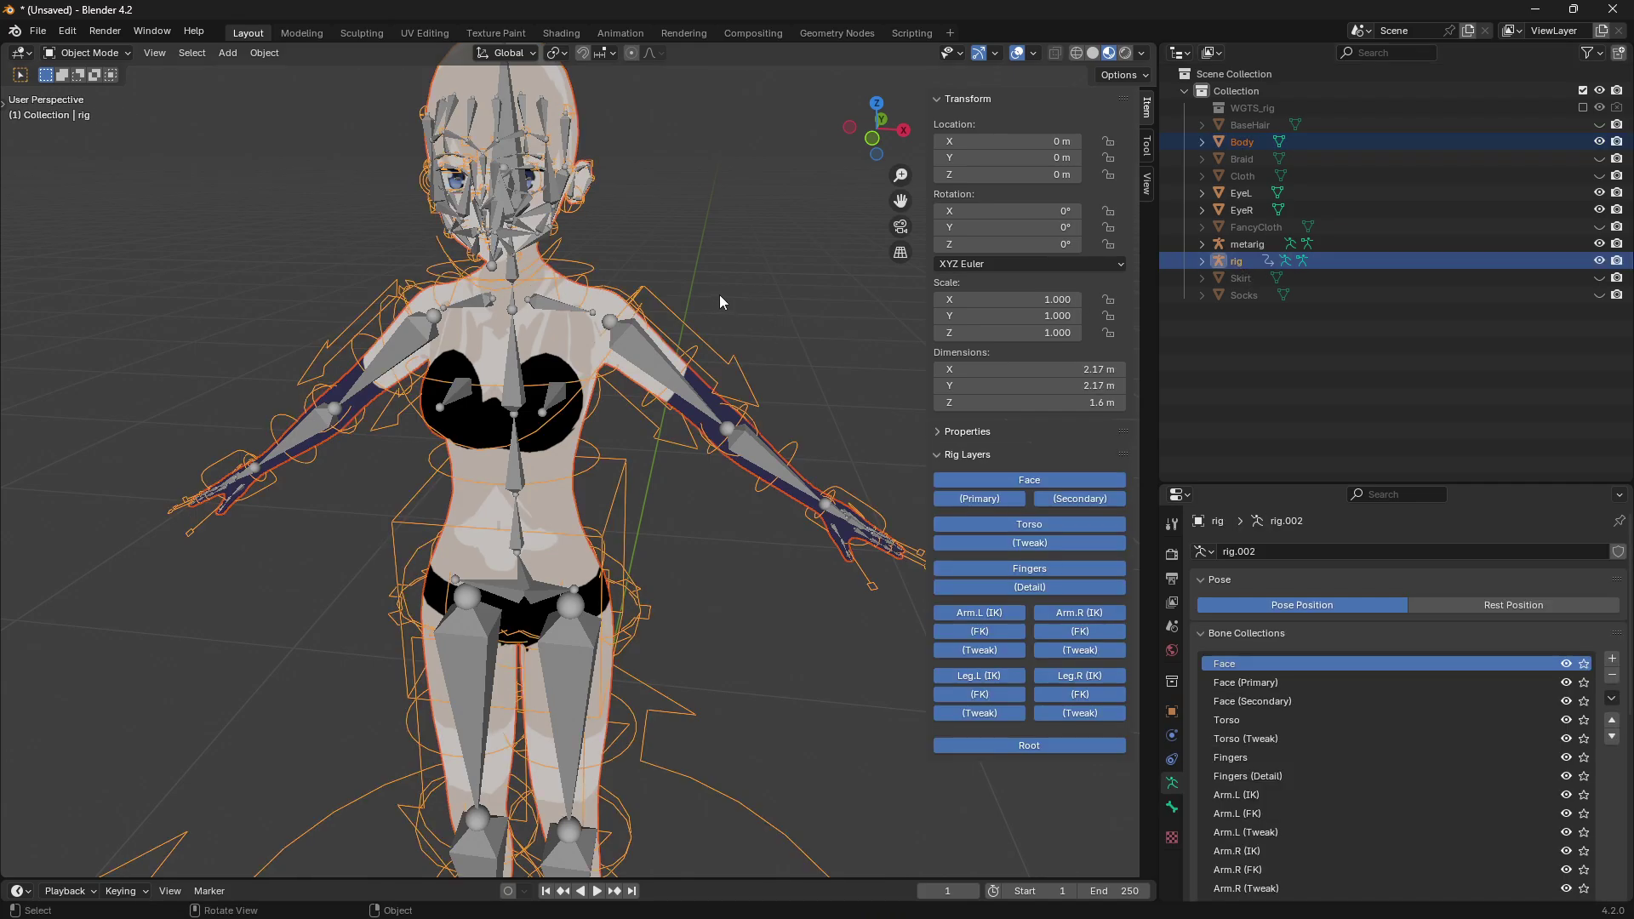
pyautogui.moveTo(718, 294); pyautogui.dragTo(727, 290, button='middle')
pyautogui.hotkey('ctrl', 'p')
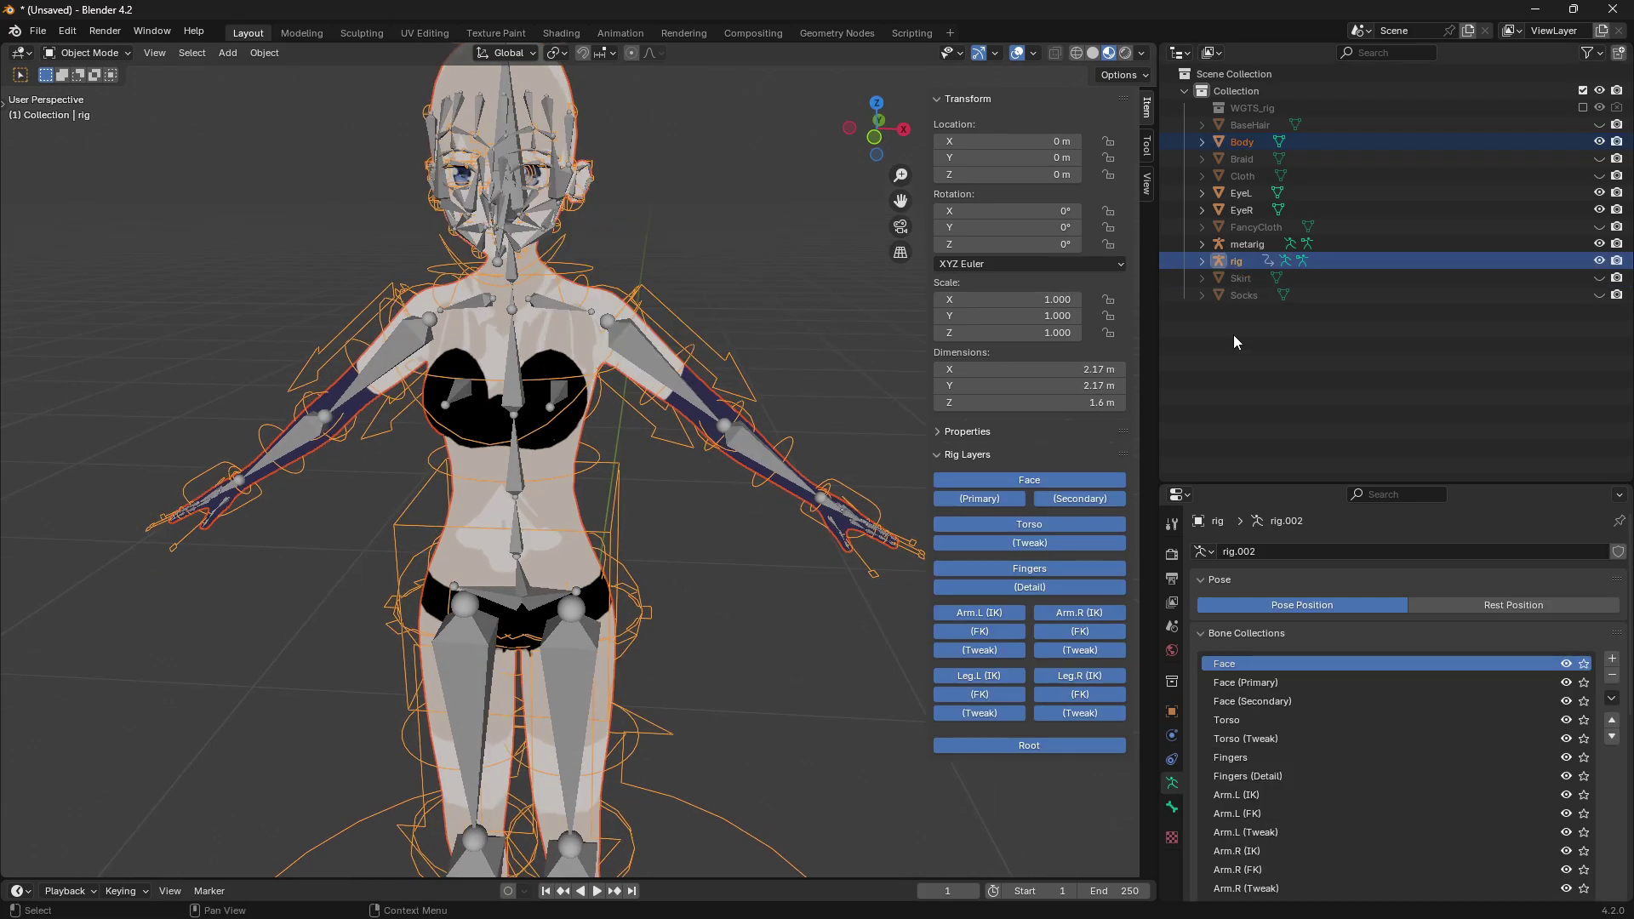
pyautogui.click(1234, 309)
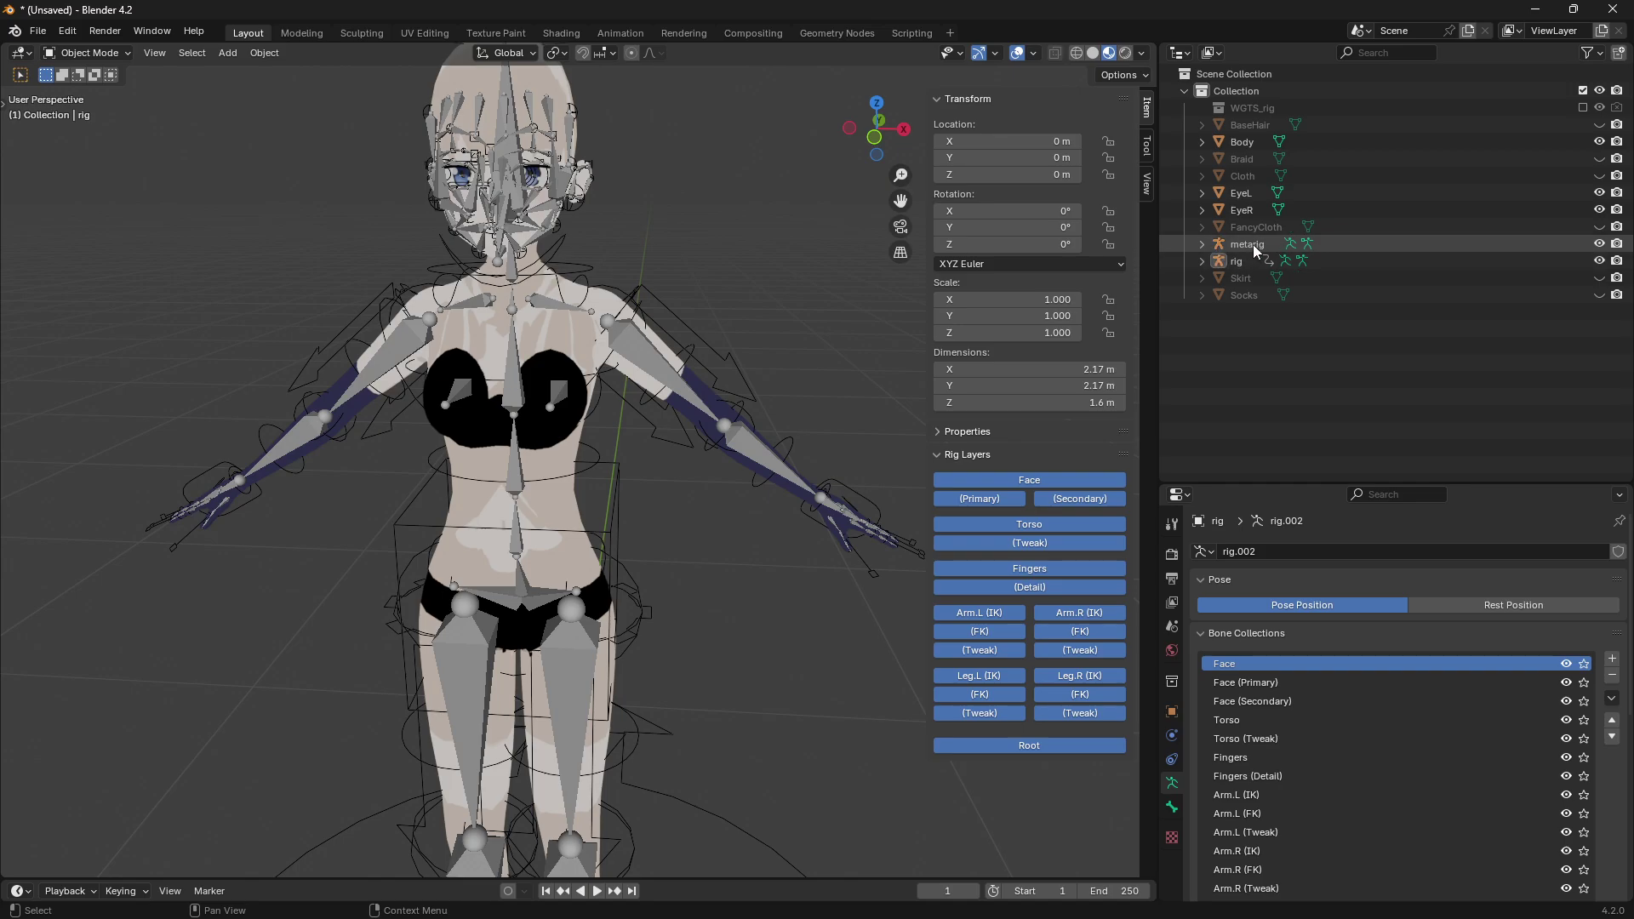
pyautogui.click(1249, 242)
pyautogui.click(1232, 263)
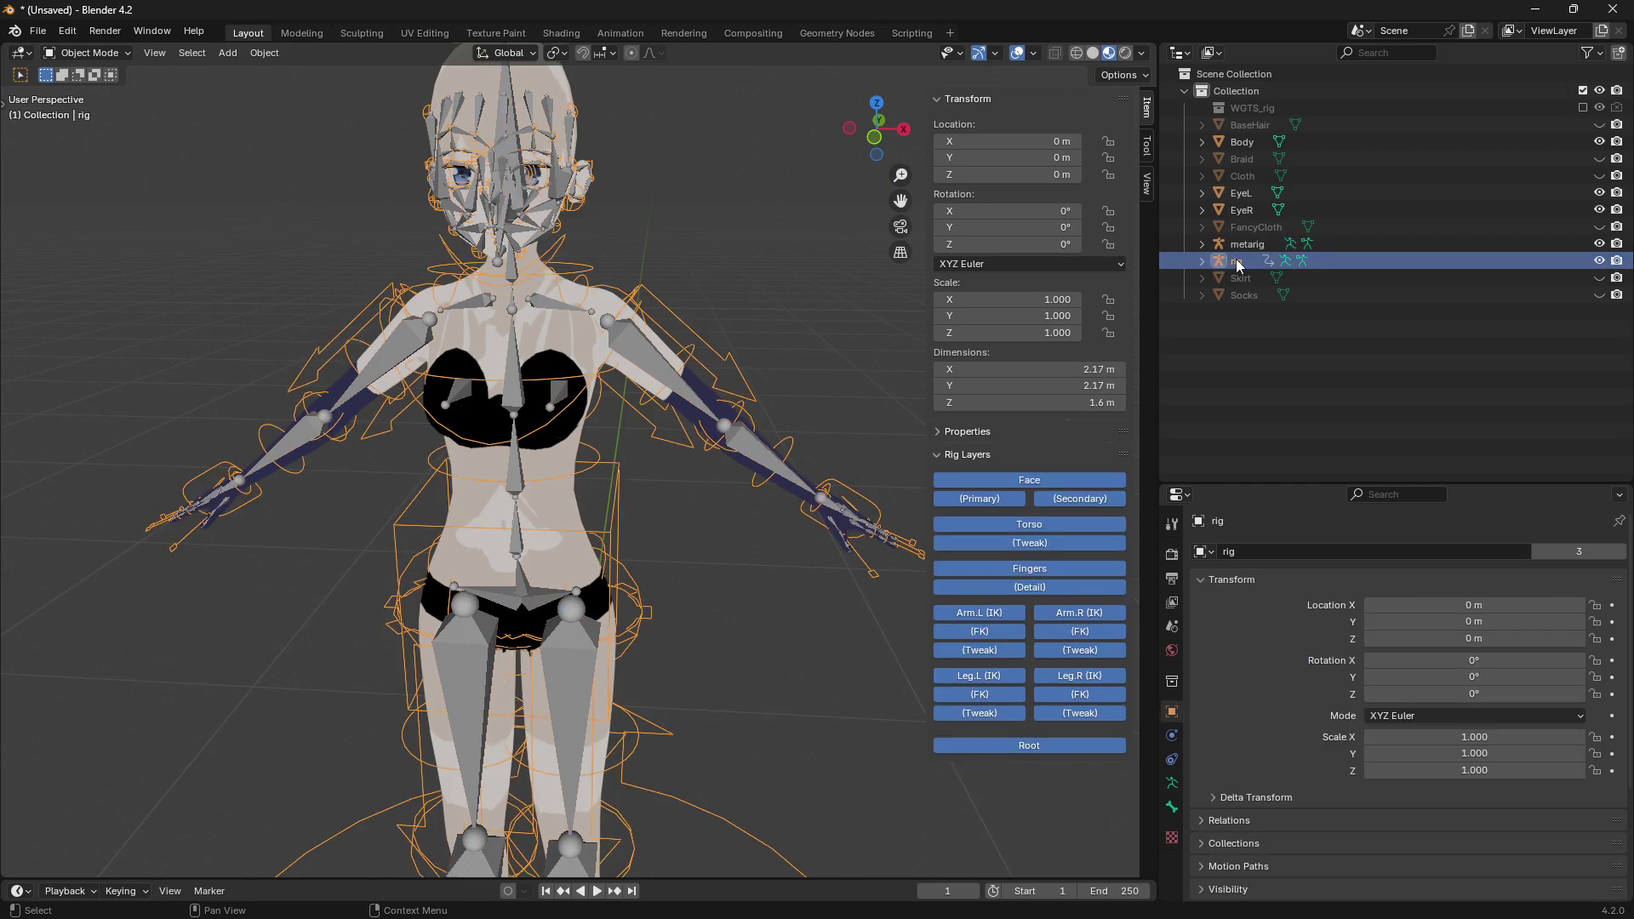
# - Parent the Body mesh to the generated rig using Armature Deform With Automatic Weights
pyautogui.click(1241, 144)
pyautogui.keyDown('ctrl'); pyautogui.click(1238, 263); pyautogui.keyUp('ctrl')
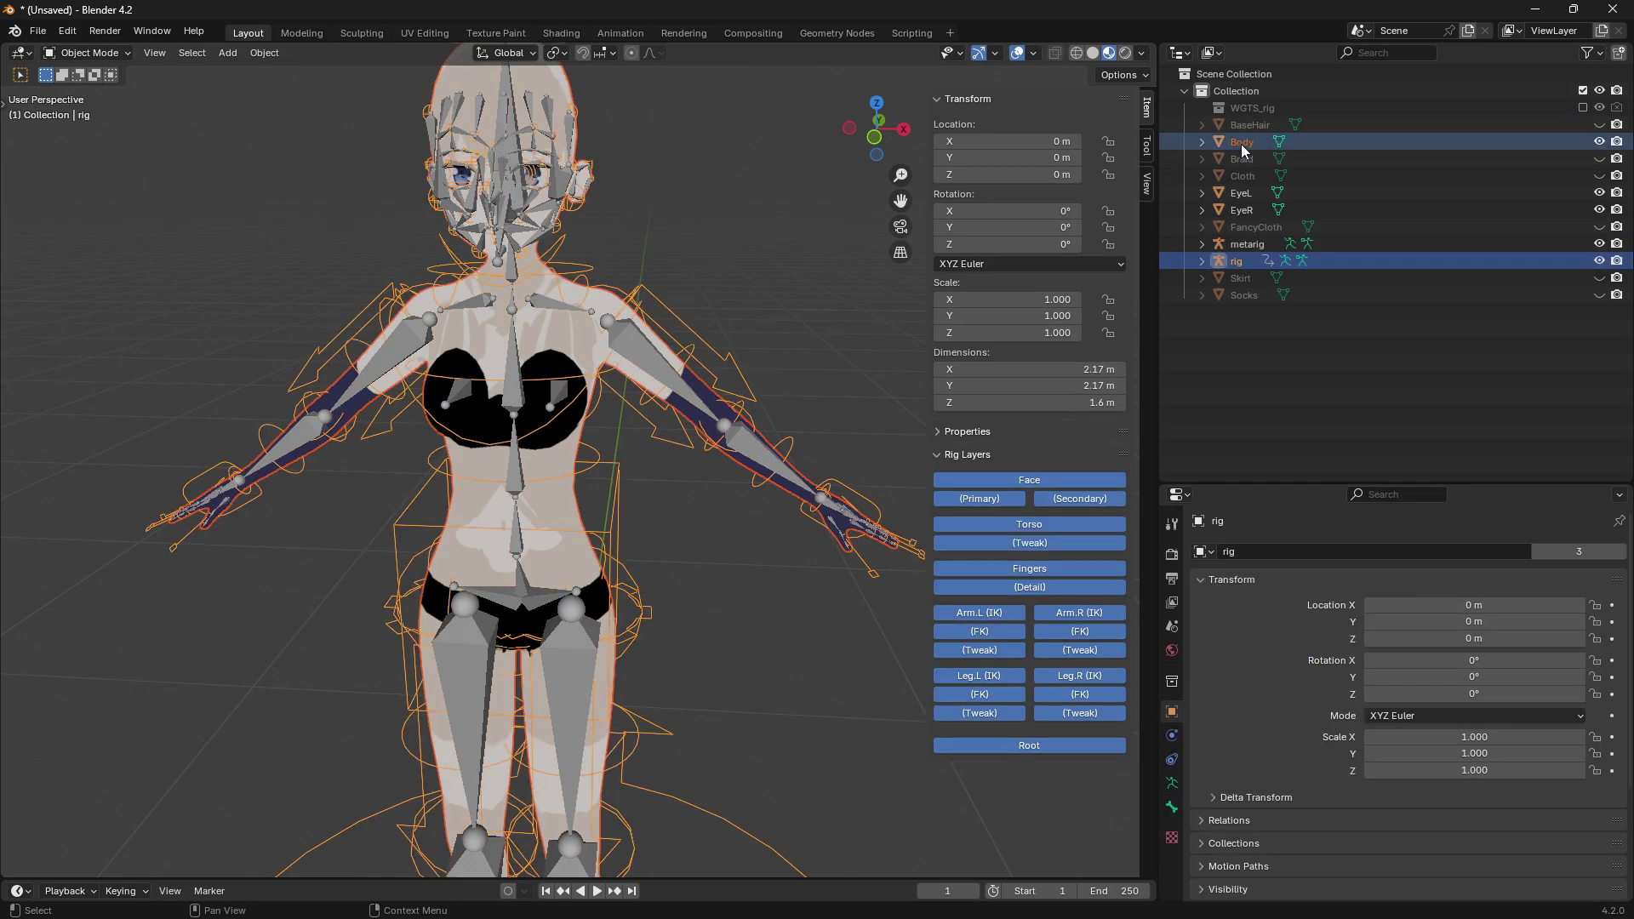
pyautogui.keyDown('ctrl'); pyautogui.click(1234, 263); pyautogui.keyUp('ctrl')
pyautogui.hotkey('ctrl', 'p')
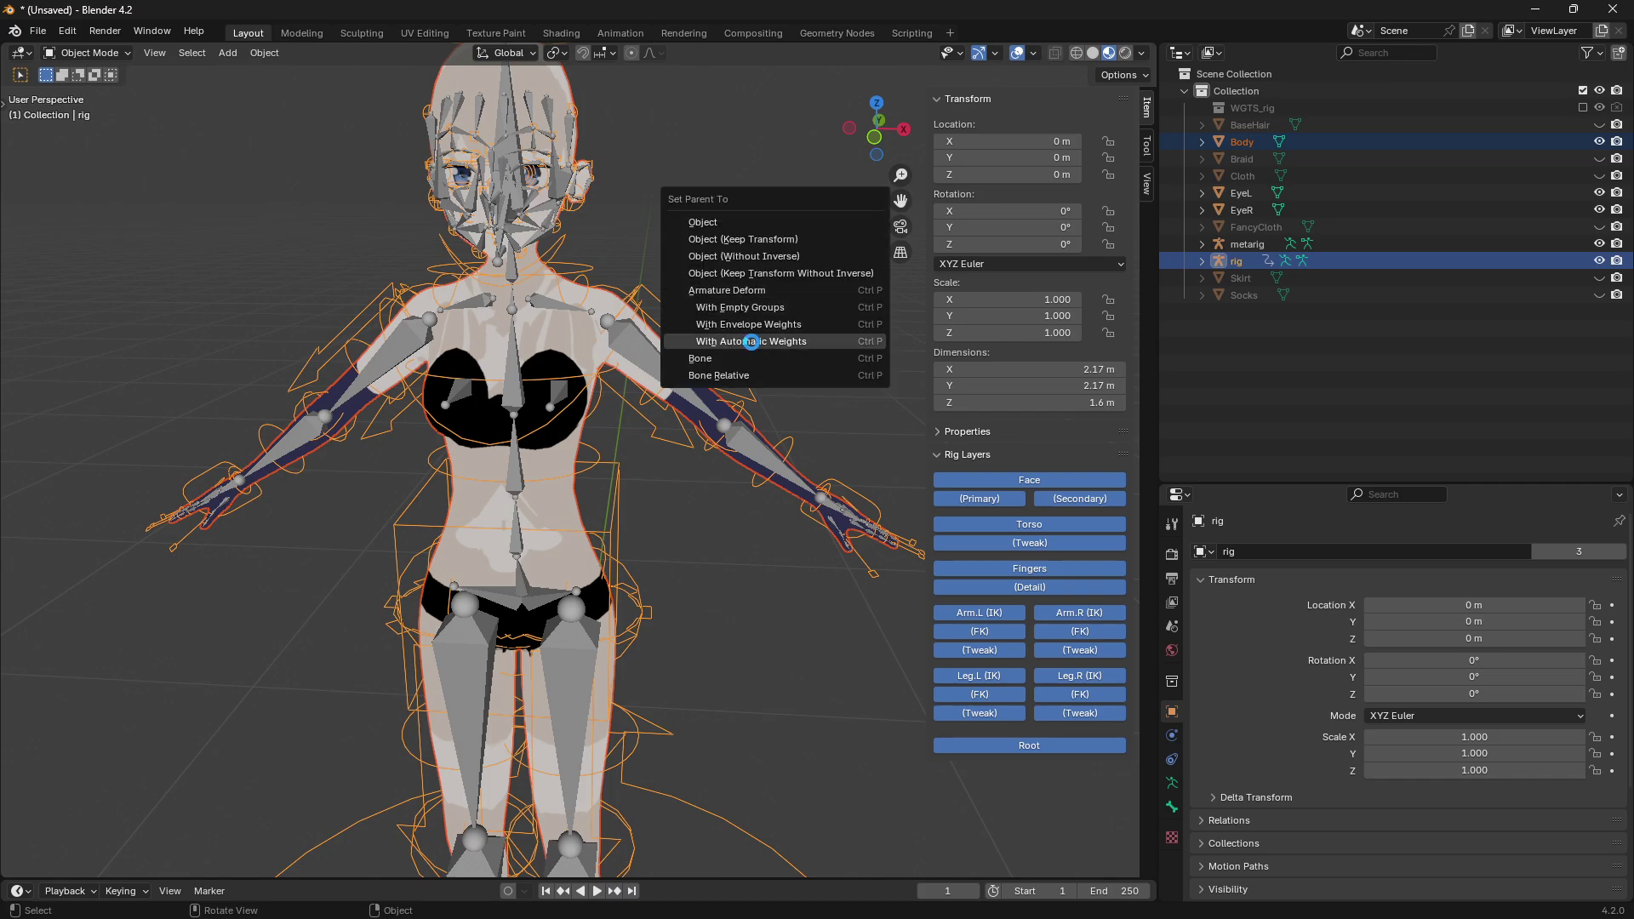
pyautogui.click(751, 342)
pyautogui.click(859, 502)
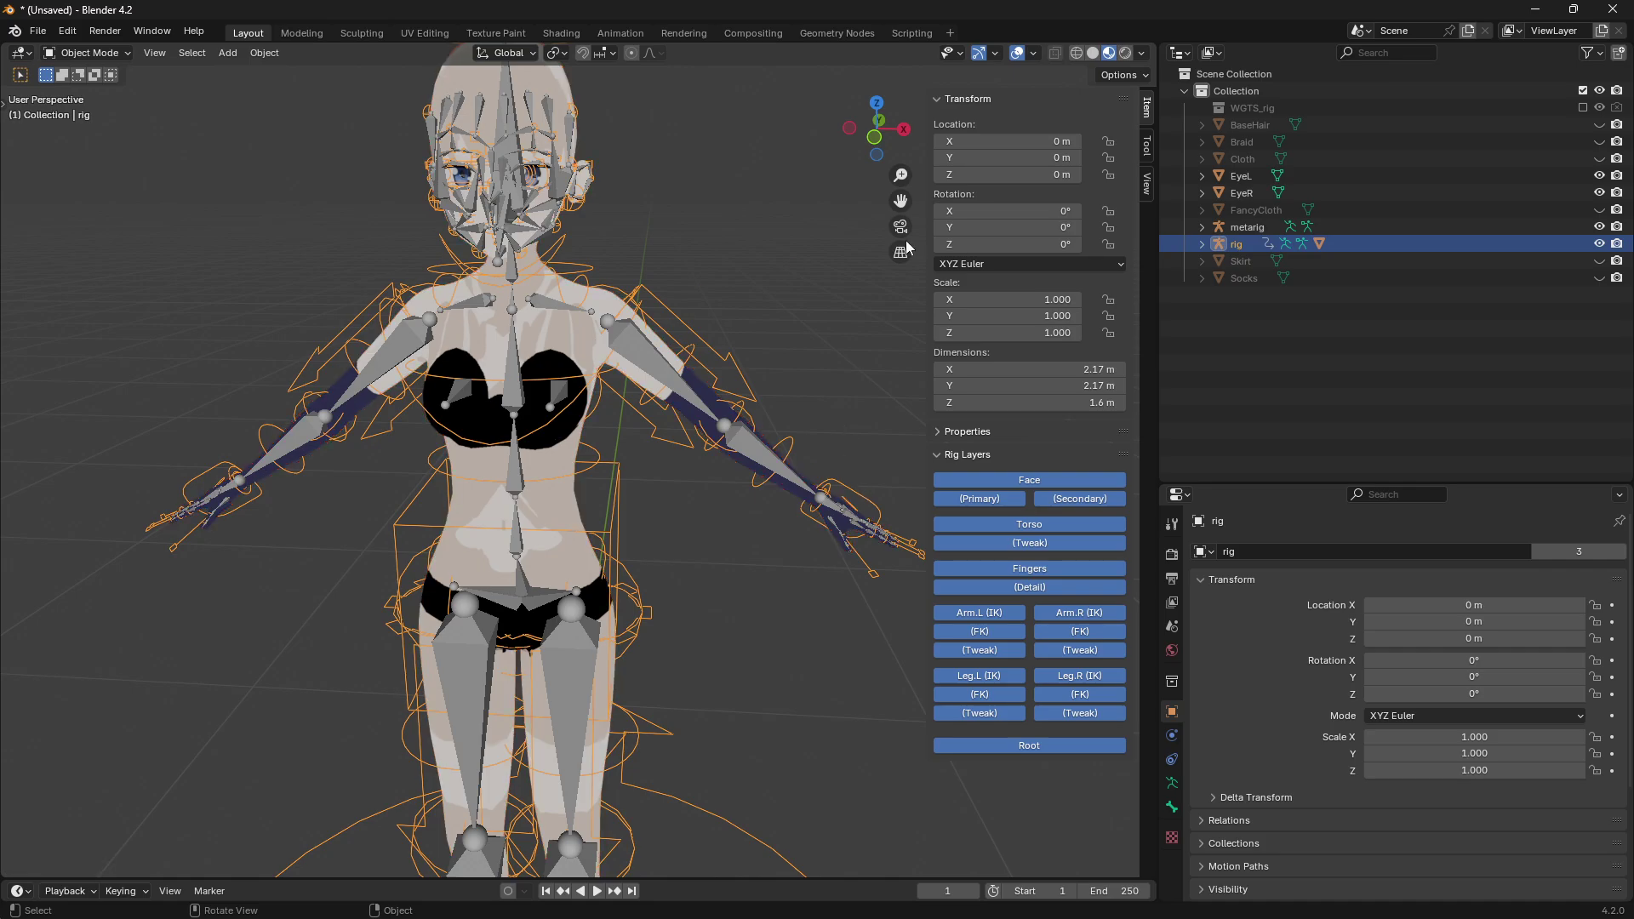
# - Switch the rig to Pose Mode, test-move the hand_ik.L control without keeping the move, and hide the metarig
pyautogui.hotkey('ctrl', 'Tab')
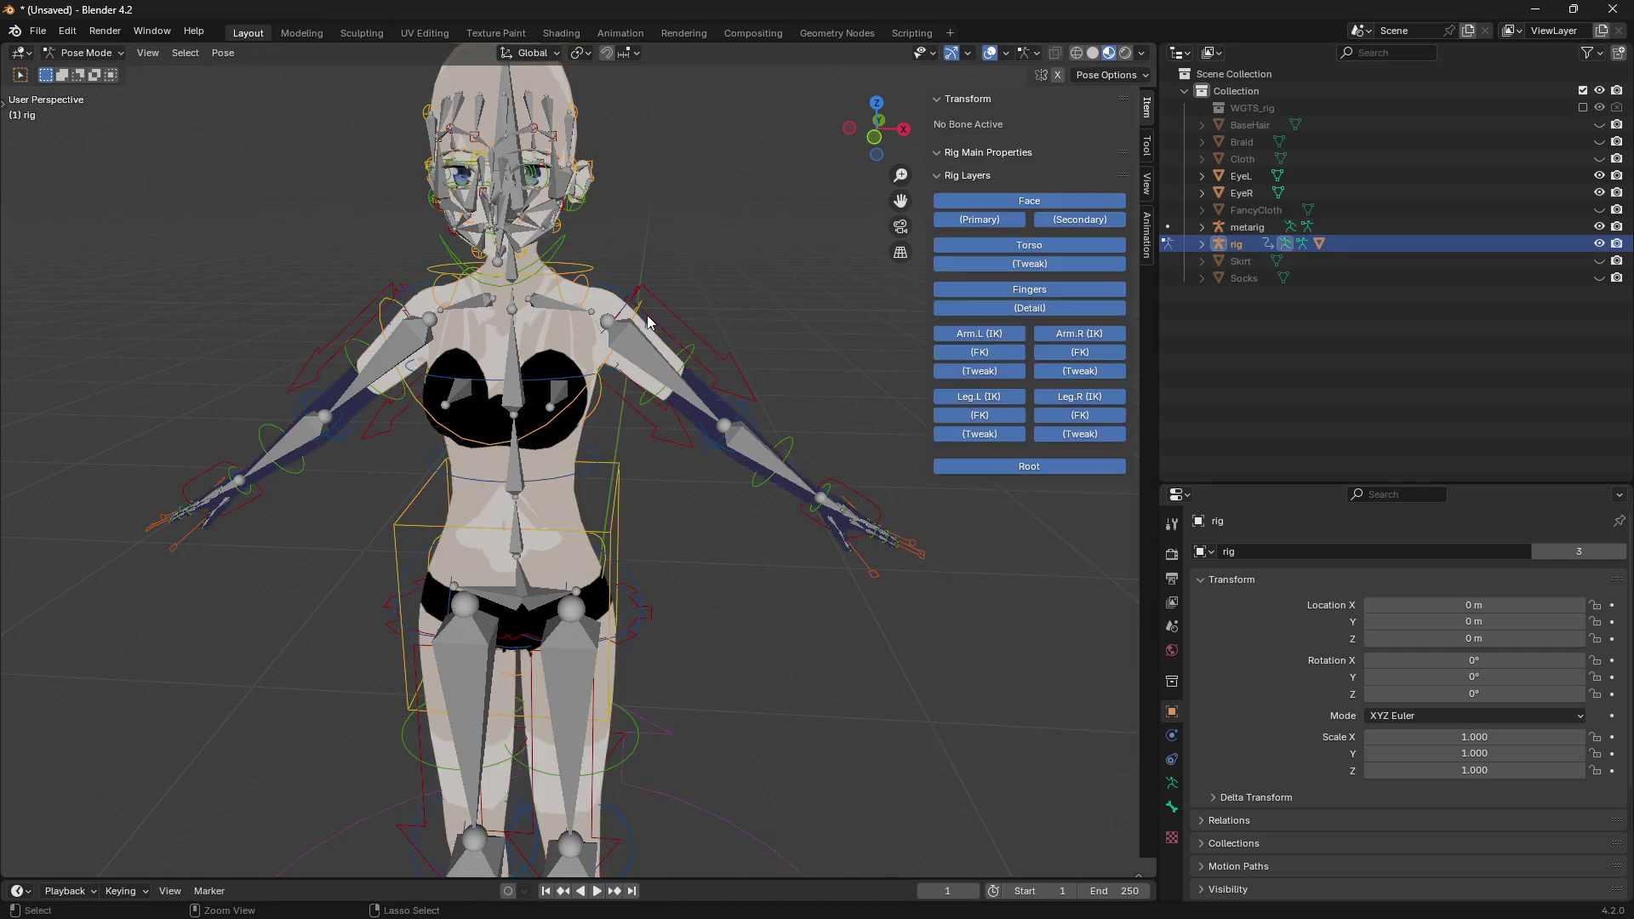
pyautogui.click(824, 493)
pyautogui.press('g')
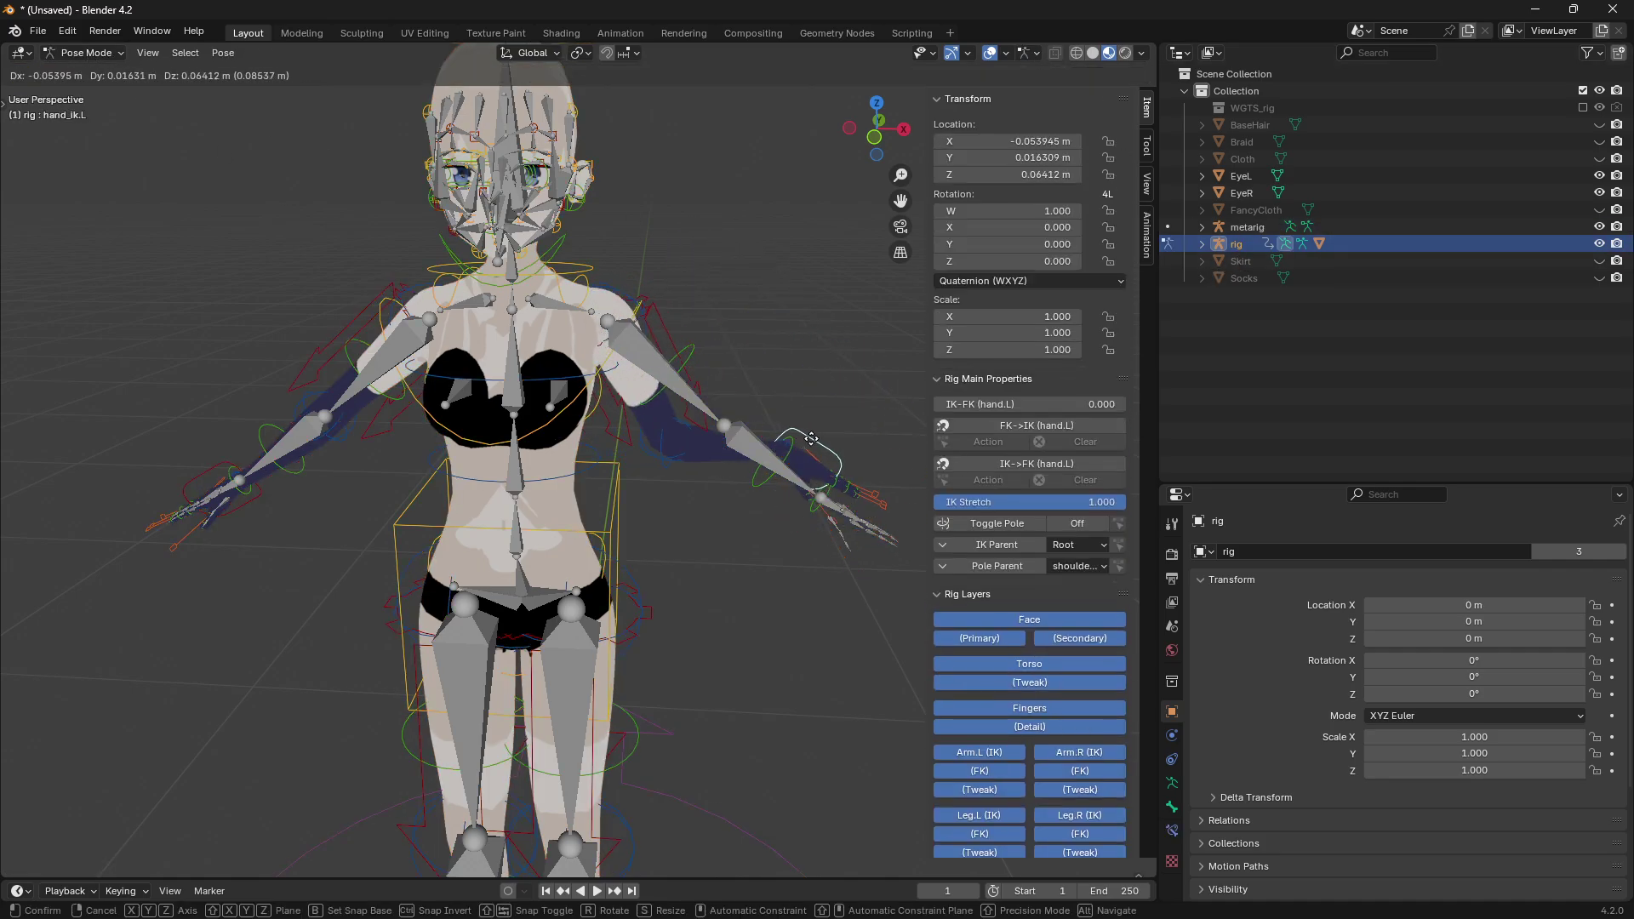
pyautogui.rightClick(841, 492)
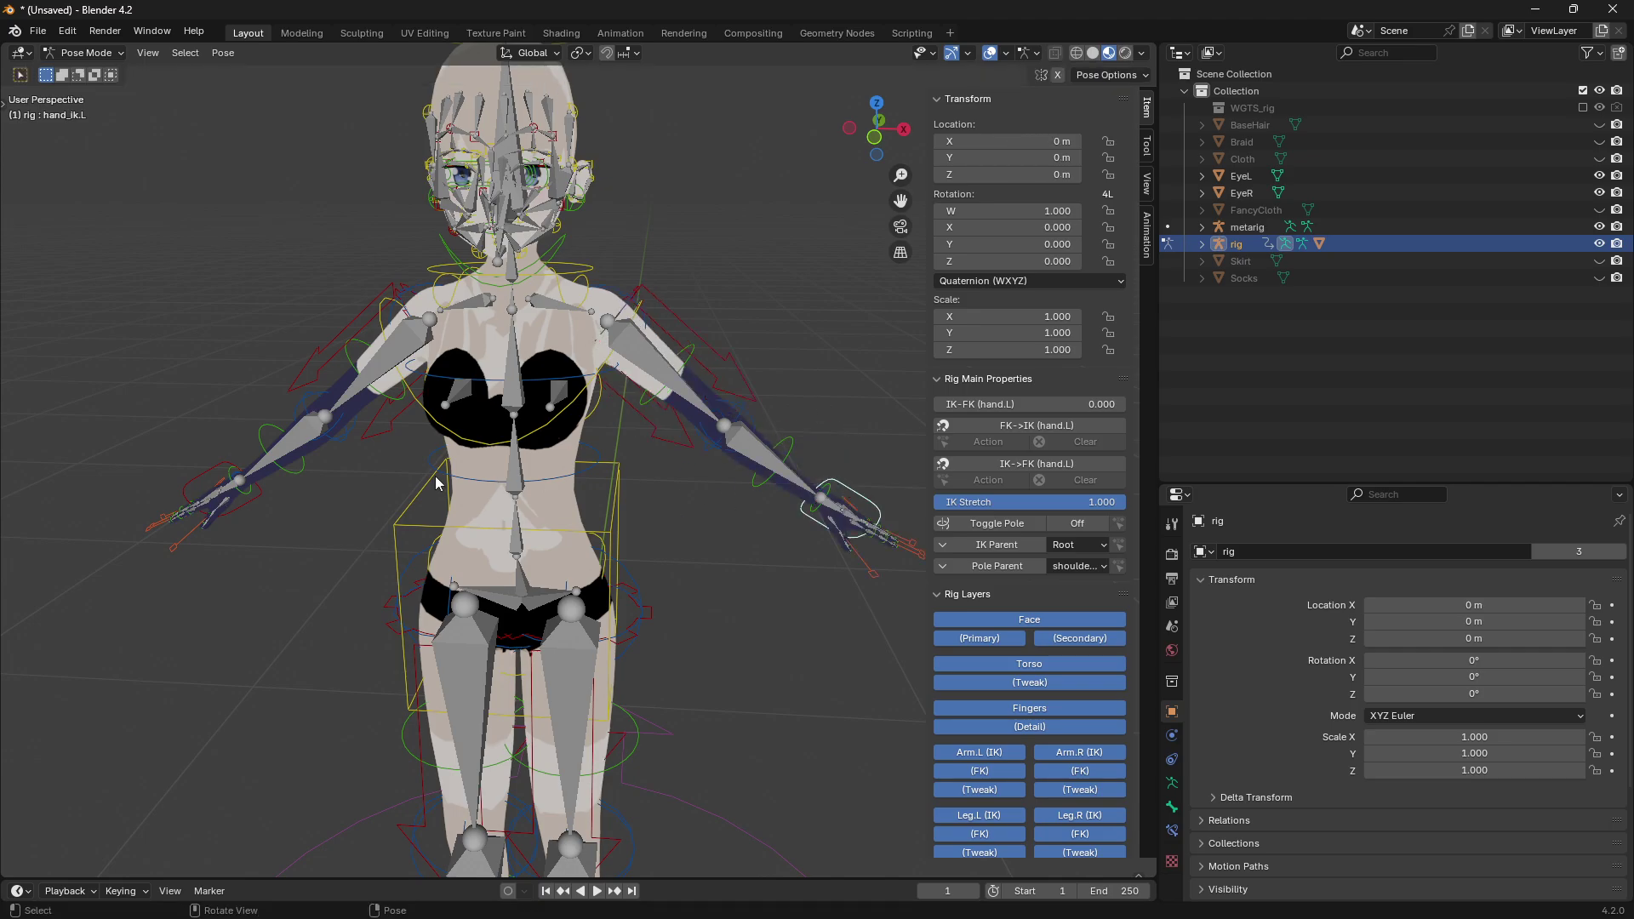
pyautogui.click(1264, 228)
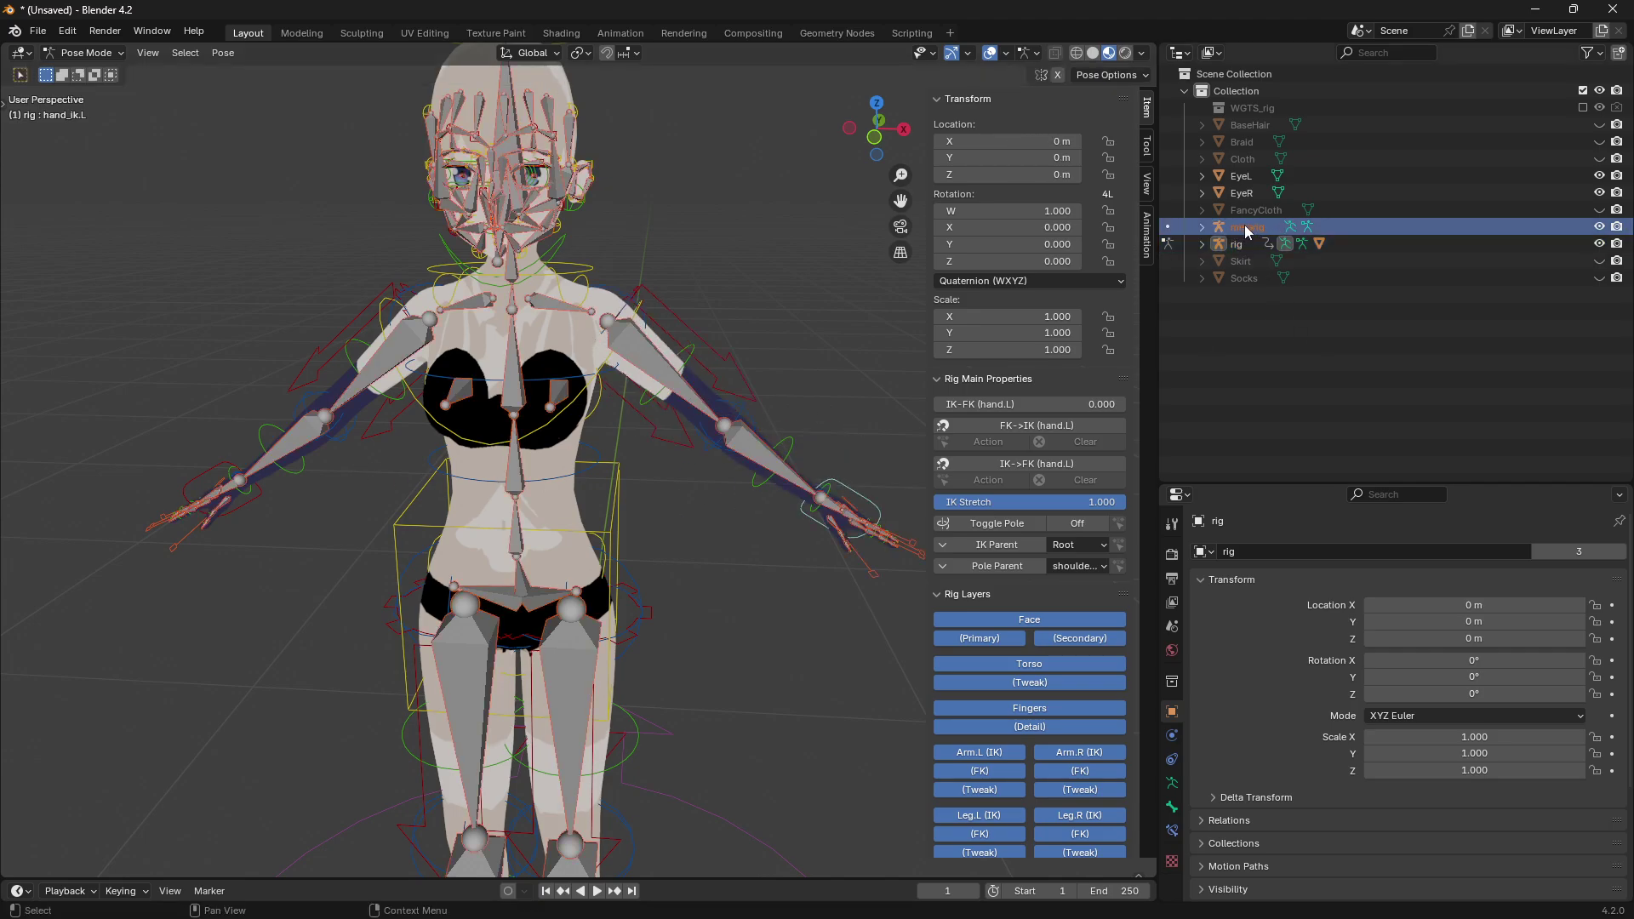
pyautogui.click(1598, 228)
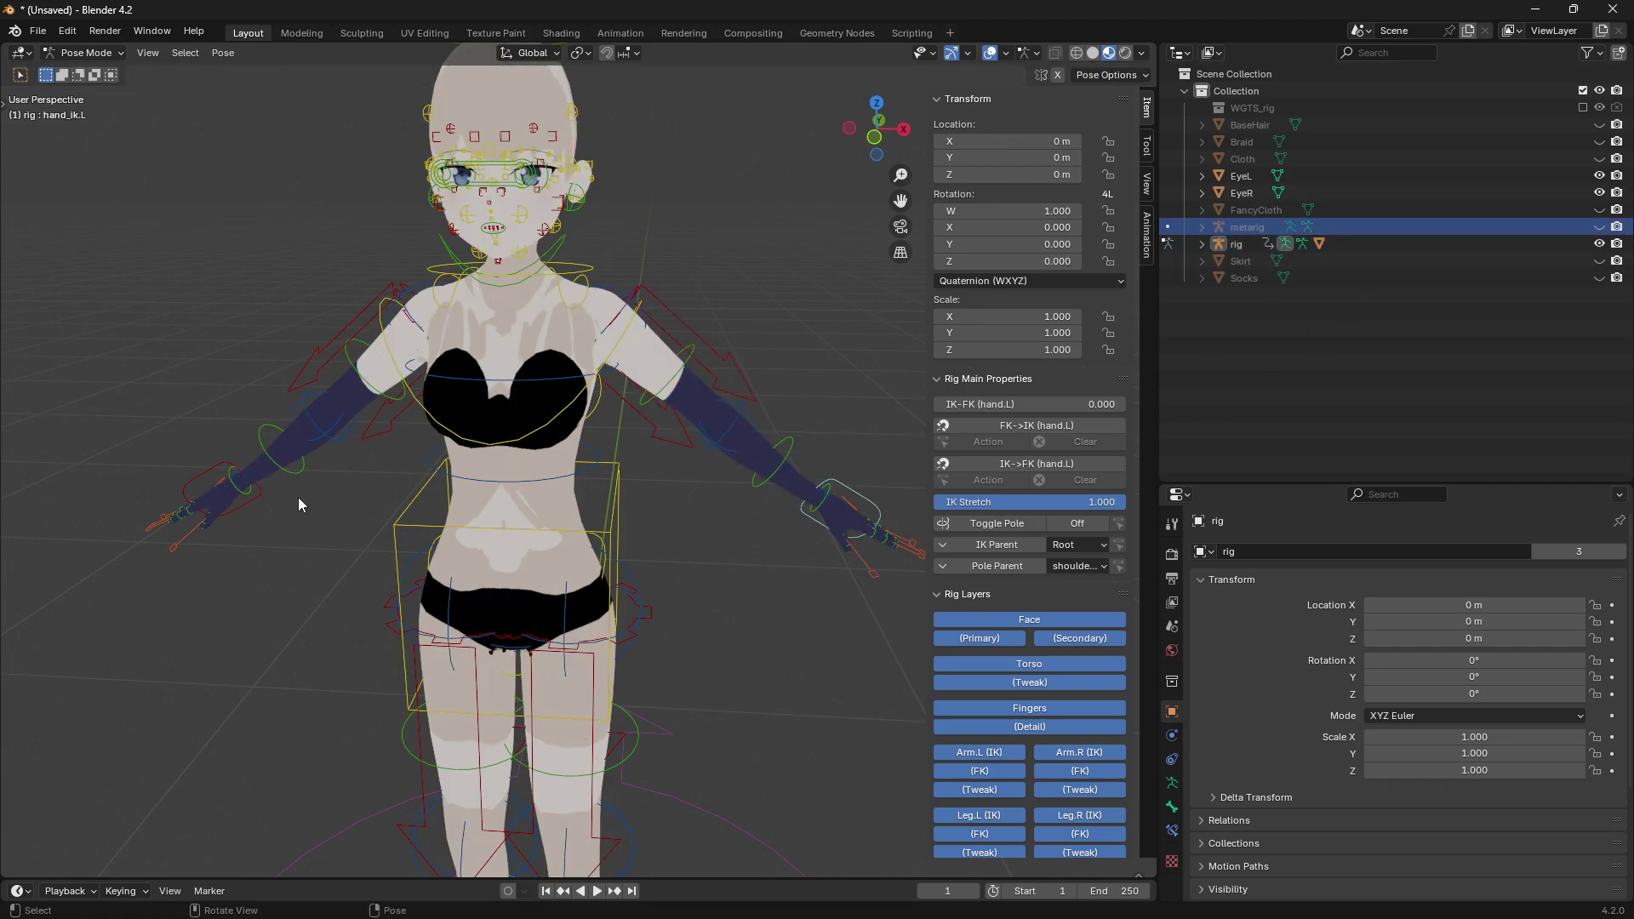
# - Test how the body deforms by rotating the hips control, and cancel the rotation
pyautogui.click(186, 476)
pyautogui.moveTo(185, 476); pyautogui.dragTo(753, 529, button='middle')
pyautogui.click(488, 586)
pyautogui.press('r')
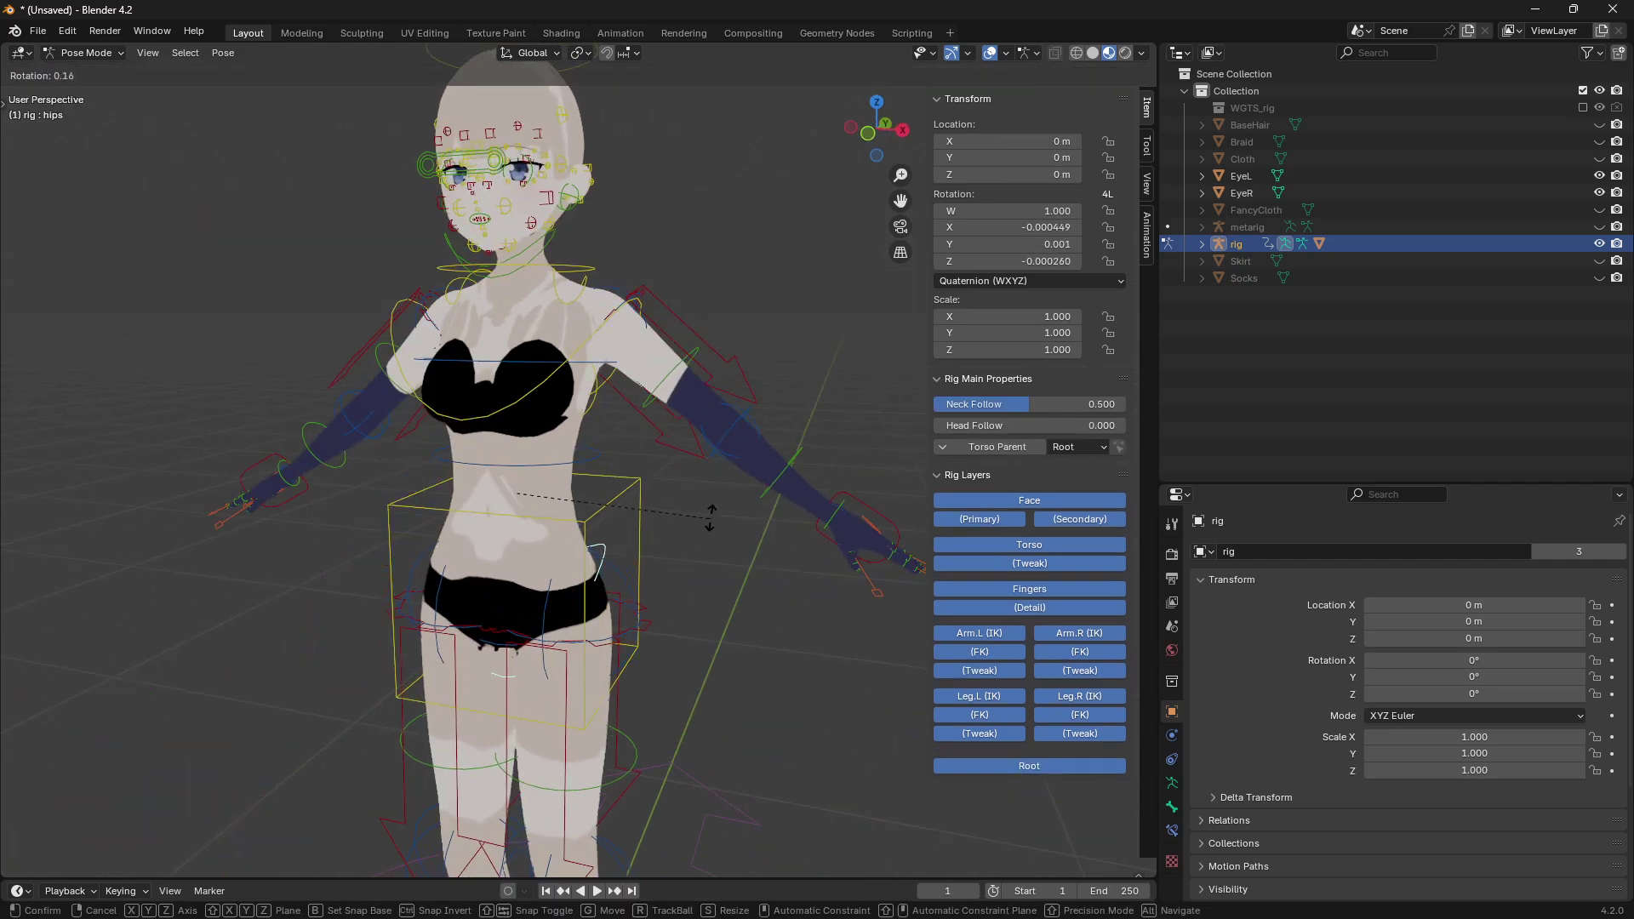
pyautogui.rightClick(755, 545)
# - Test how the leg deforms by moving the foot_ik.L control, and cancel the movement
pyautogui.scroll(-3, 723, 478)
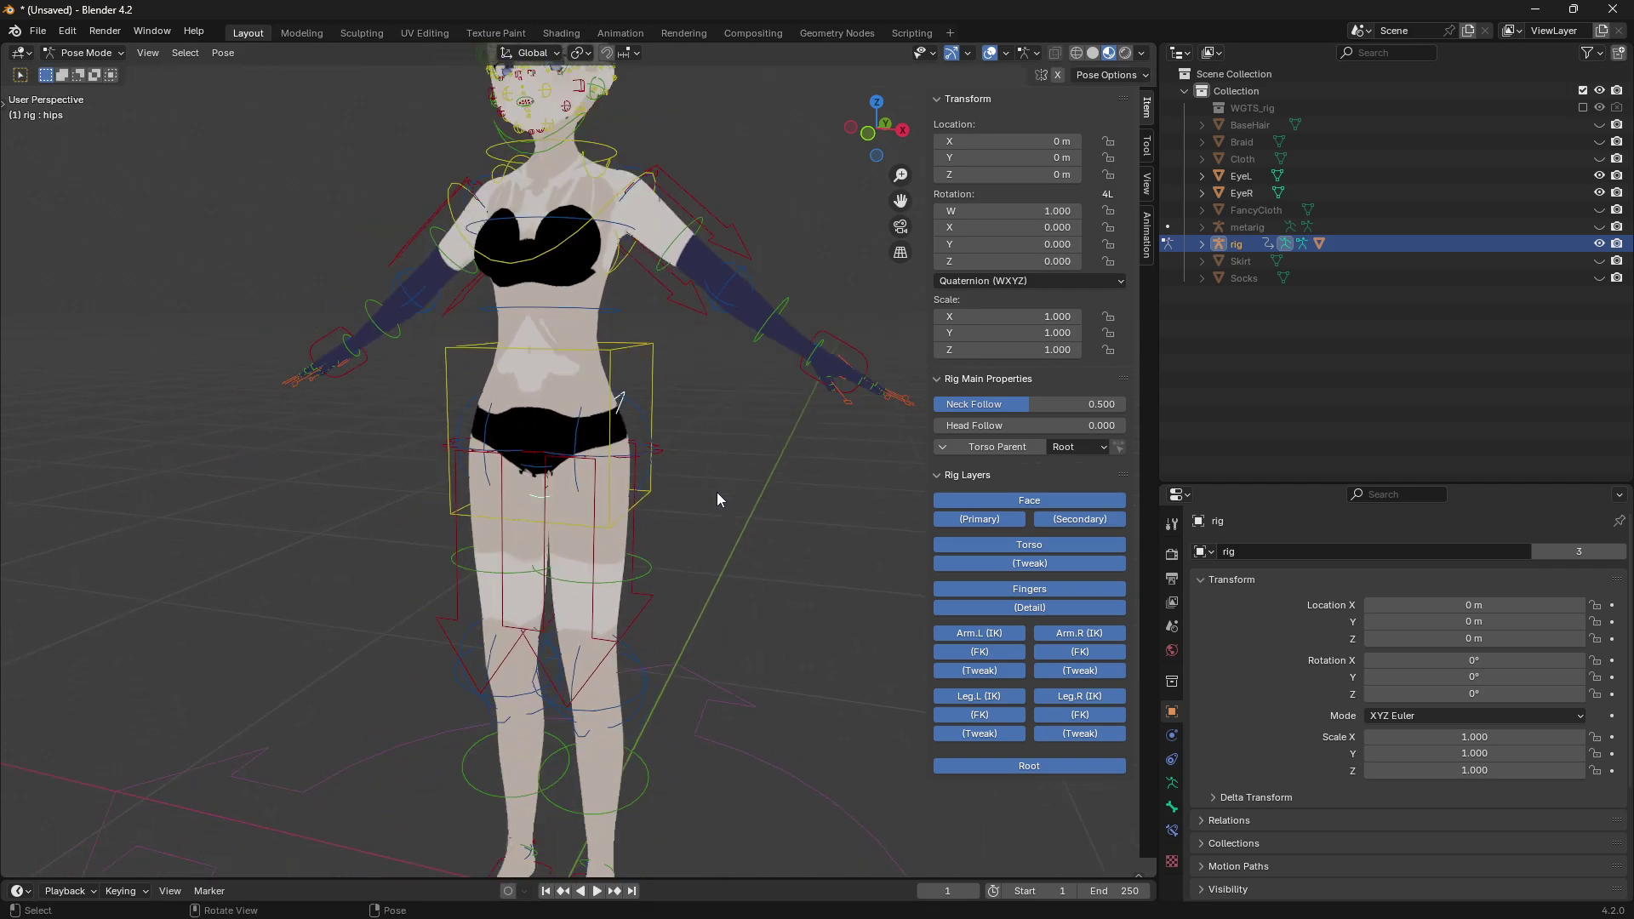
pyautogui.click(598, 793)
pyautogui.press('g')
pyautogui.rightClick(539, 770)
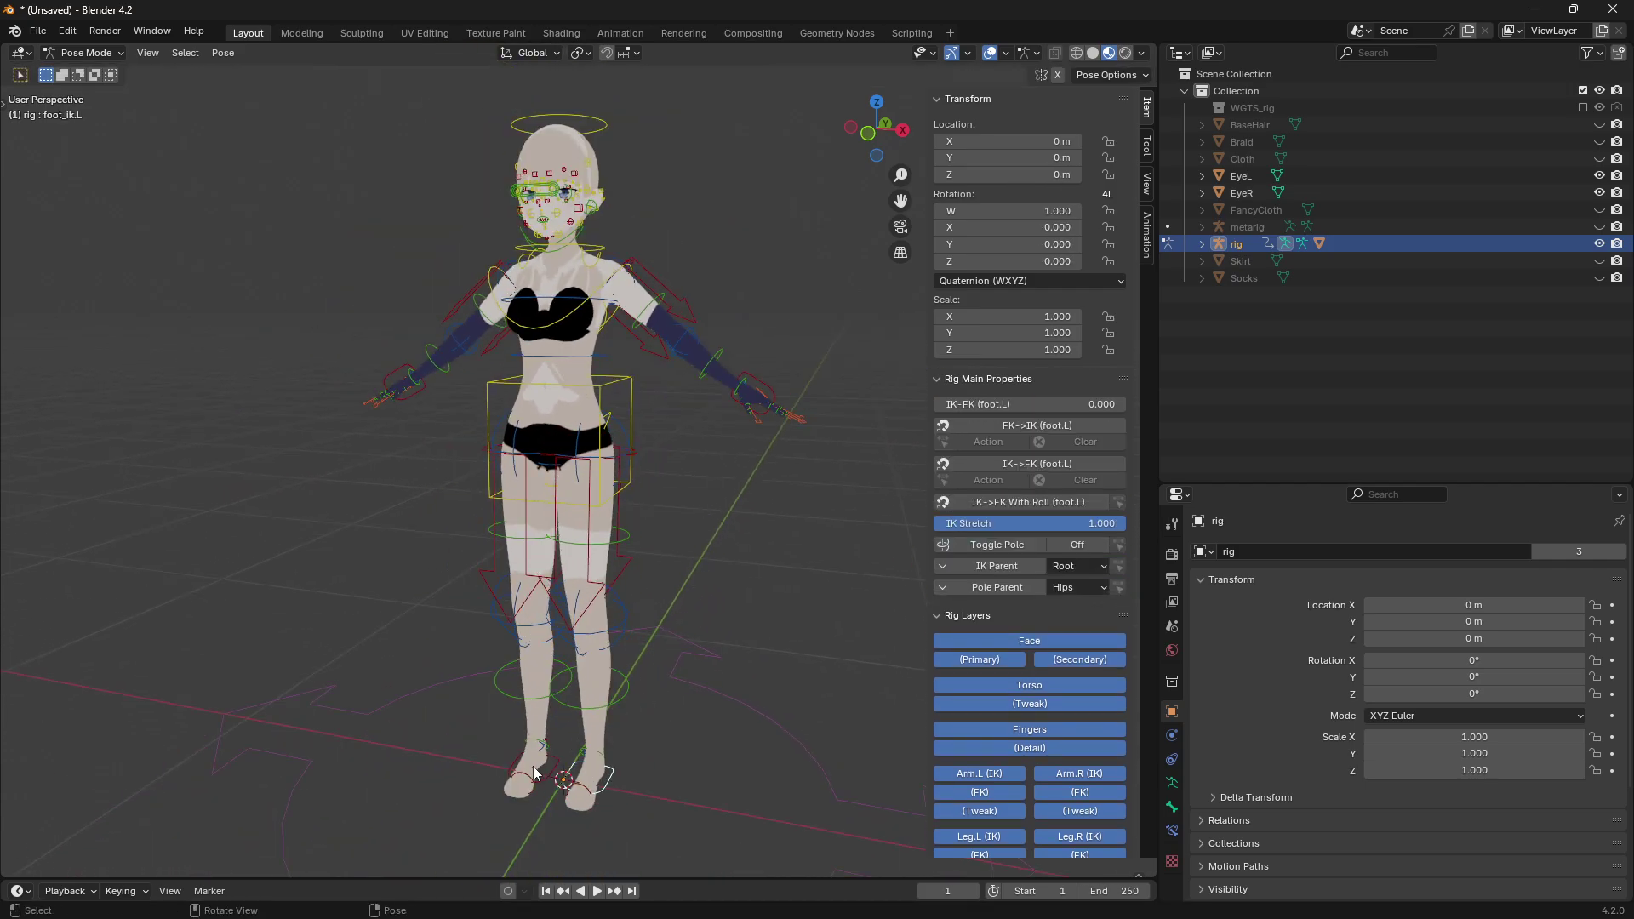
pyautogui.press('g')
pyautogui.rightClick(477, 525)
# - Test the neck control by moving it 1 m along X and rotating it, cancelling both transforms
pyautogui.keyDown('shift'); pyautogui.moveTo(485, 211); pyautogui.dragTo(508, 356, button='middle'); pyautogui.keyUp('shift')
pyautogui.scroll(3, 508, 356)
pyautogui.click(522, 323)
pyautogui.click(522, 325)
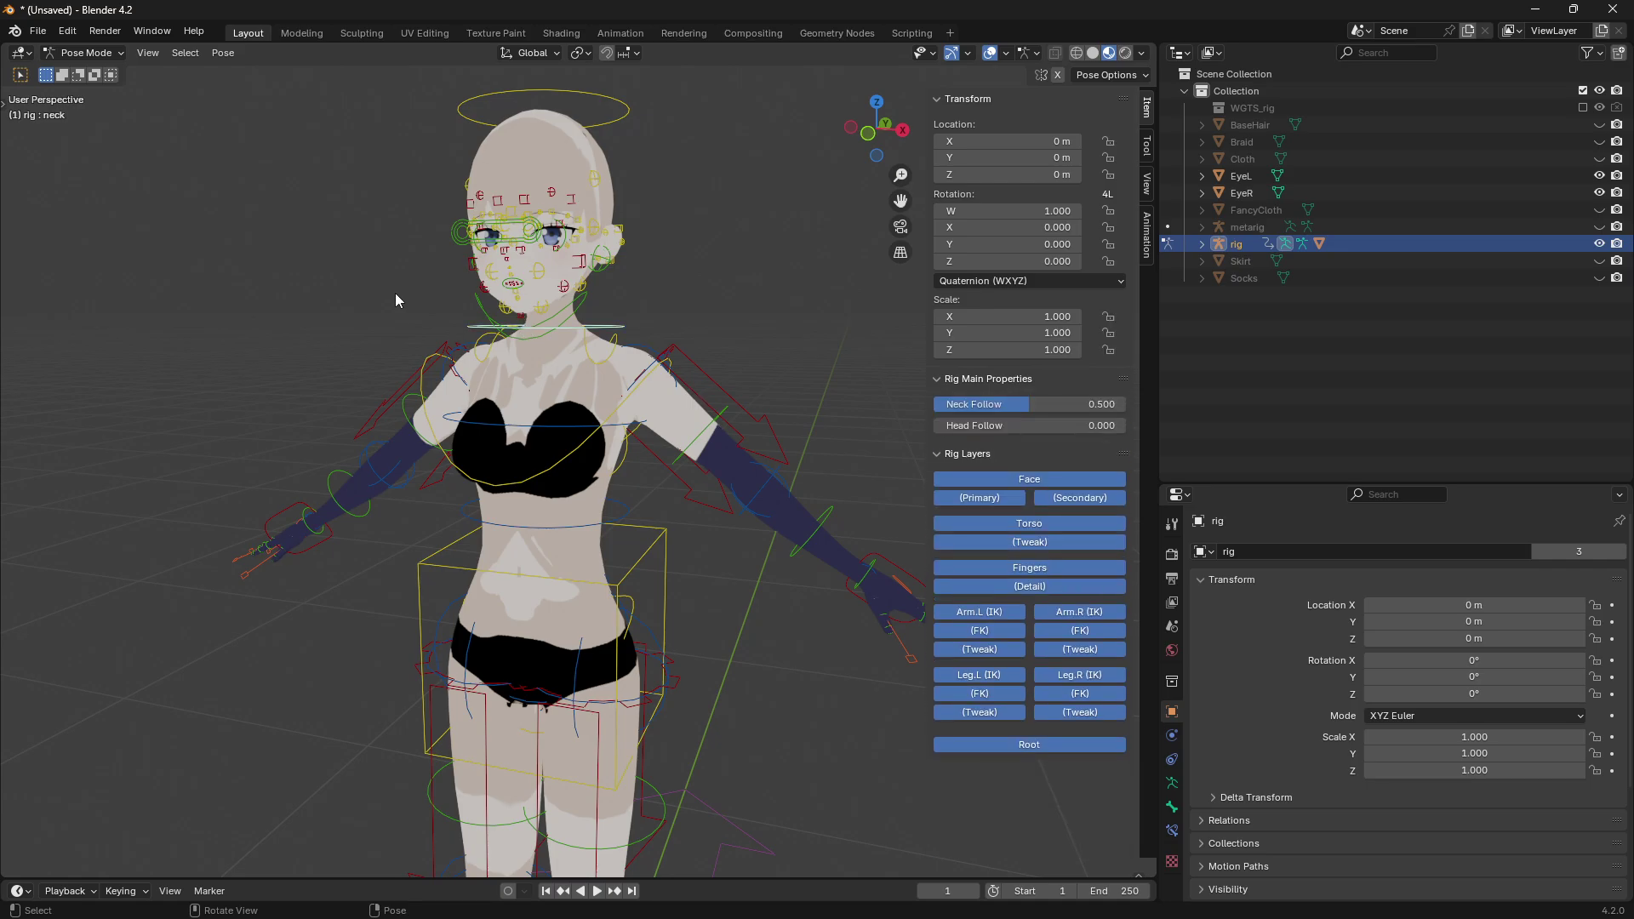
pyautogui.keyDown('shift'); pyautogui.moveTo(368, 214); pyautogui.dragTo(378, 278, button='middle'); pyautogui.keyUp('shift')
pyautogui.press('g')
pyautogui.press('x')
pyautogui.press('1')
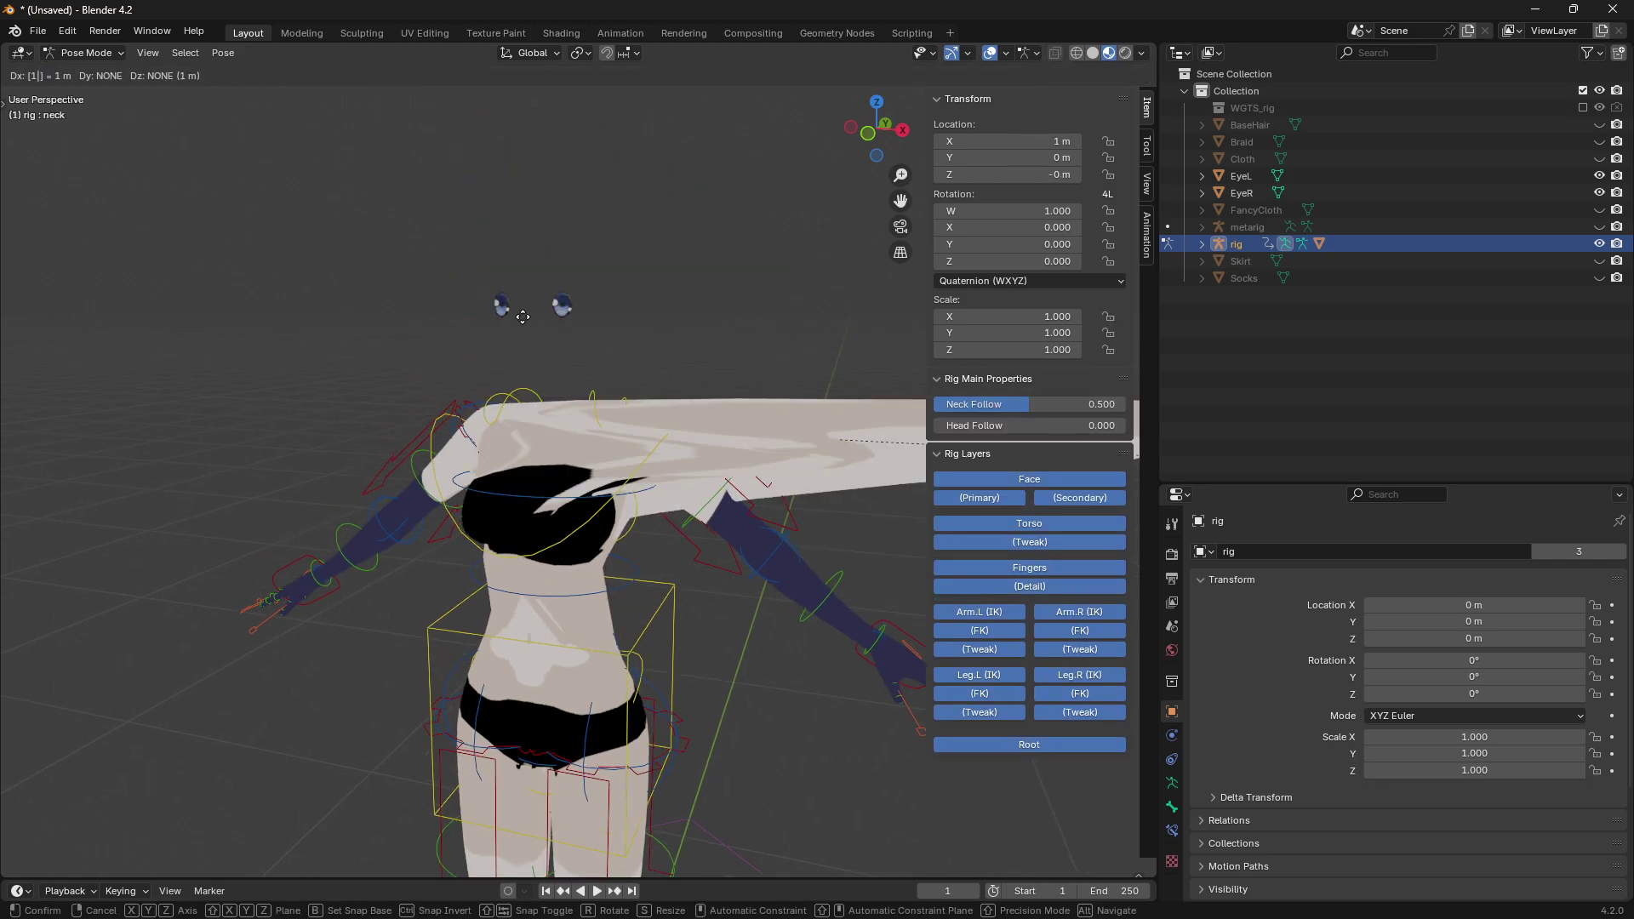
pyautogui.rightClick(536, 319)
pyautogui.press('r')
pyautogui.rightClick(496, 335)
pyautogui.scroll(3, 494, 334)
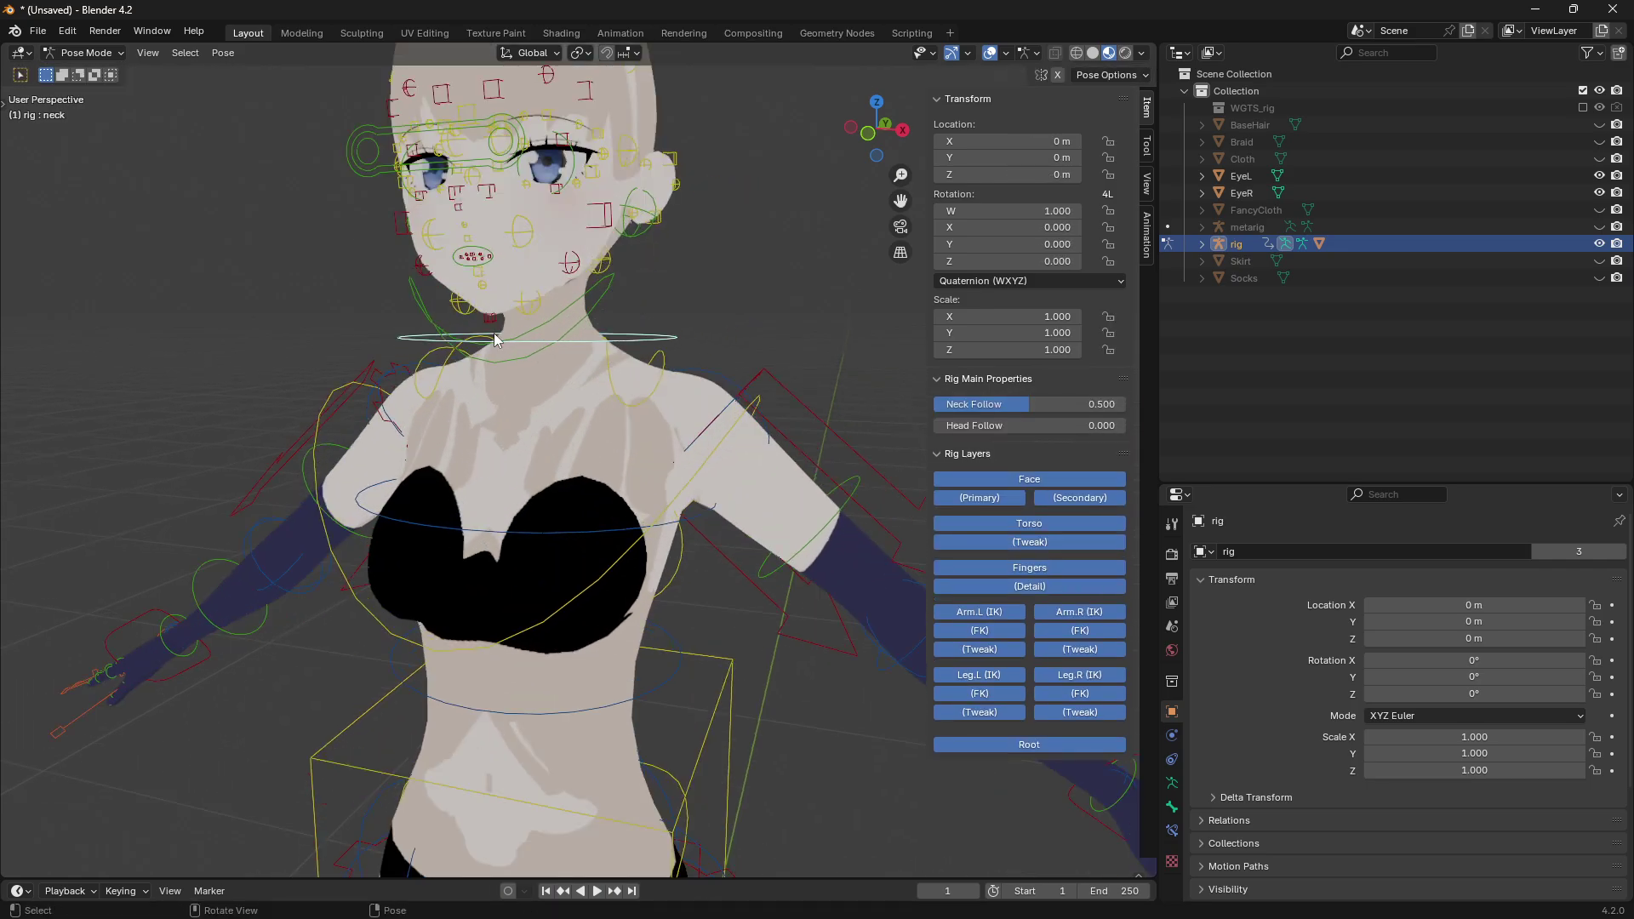
# - Isolate the jaw_master control by hiding all unselected controls, and test rotating it about X, cancelling the rotation
pyautogui.scroll(2, 495, 338)
pyautogui.click(523, 297)
pyautogui.hotkey('shift', 'h')
pyautogui.moveTo(524, 283); pyautogui.dragTo(587, 250, button='middle')
pyautogui.press('r')
pyautogui.press('x')
pyautogui.rightClick(428, 221)
# - Test the jaw_master rotation about X once more without keeping it, and undo the hiding of the other controls
pyautogui.scroll(-2, 593, 255)
pyautogui.press('r')
pyautogui.press('x')
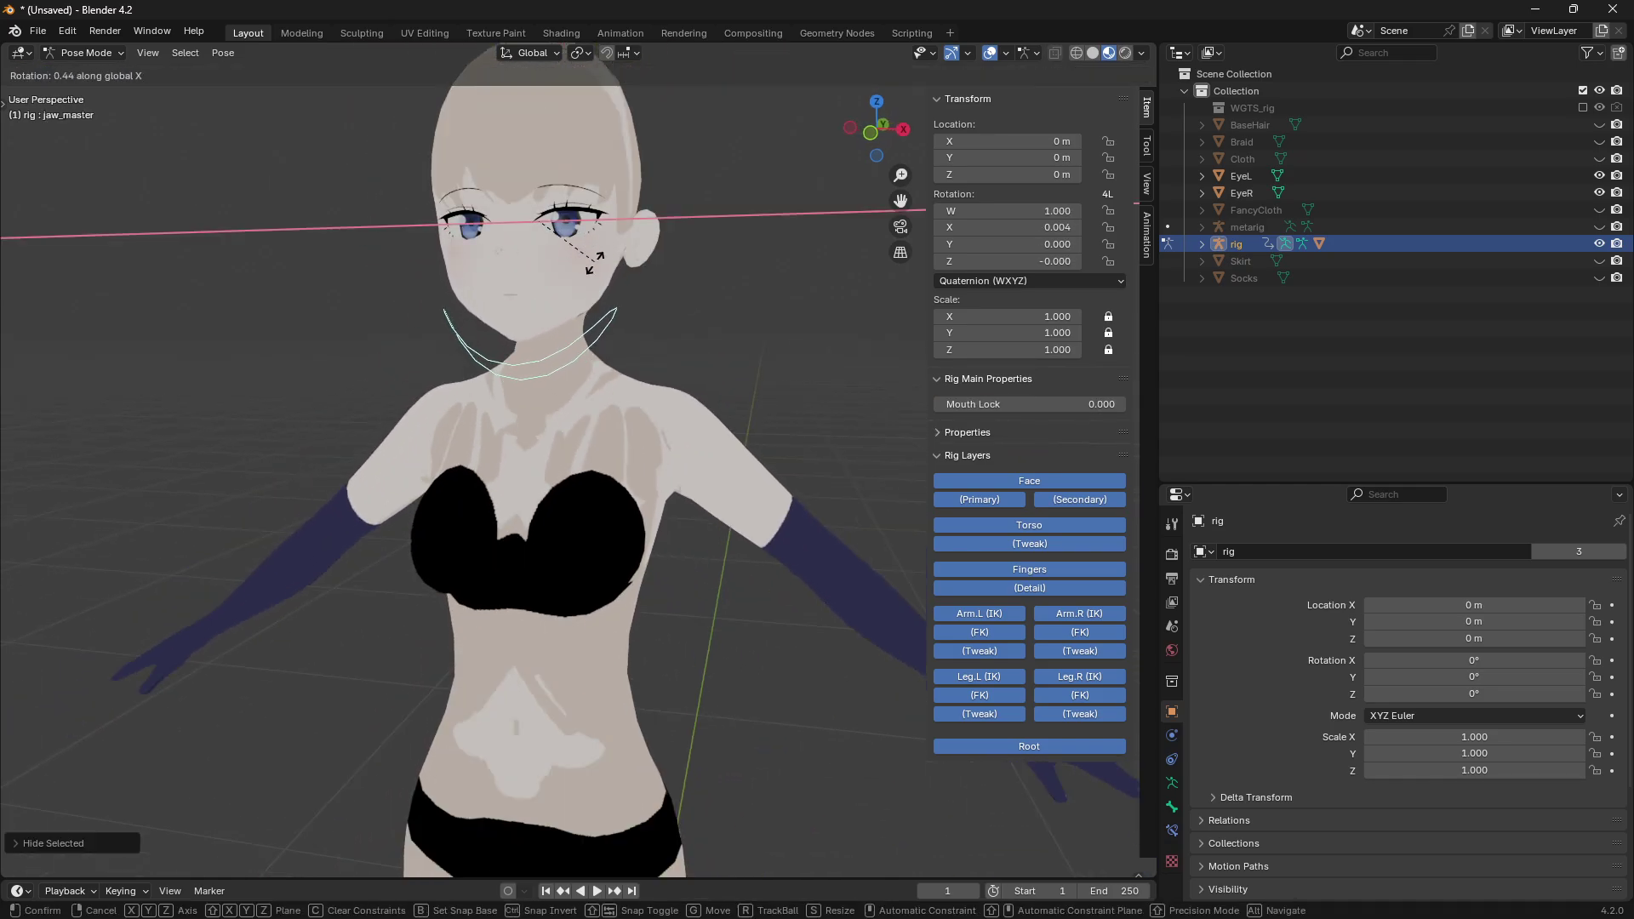
pyautogui.press('Escape')
pyautogui.scroll(-2, 499, 339)
pyautogui.hotkey('ctrl', 'z')
# - Test whether the eyes follow by moving the eye_common control, and cancel the movement
pyautogui.moveTo(567, 315); pyautogui.dragTo(400, 412, button='middle')
pyautogui.scroll(2, 374, 350)
pyautogui.scroll(2, 392, 394)
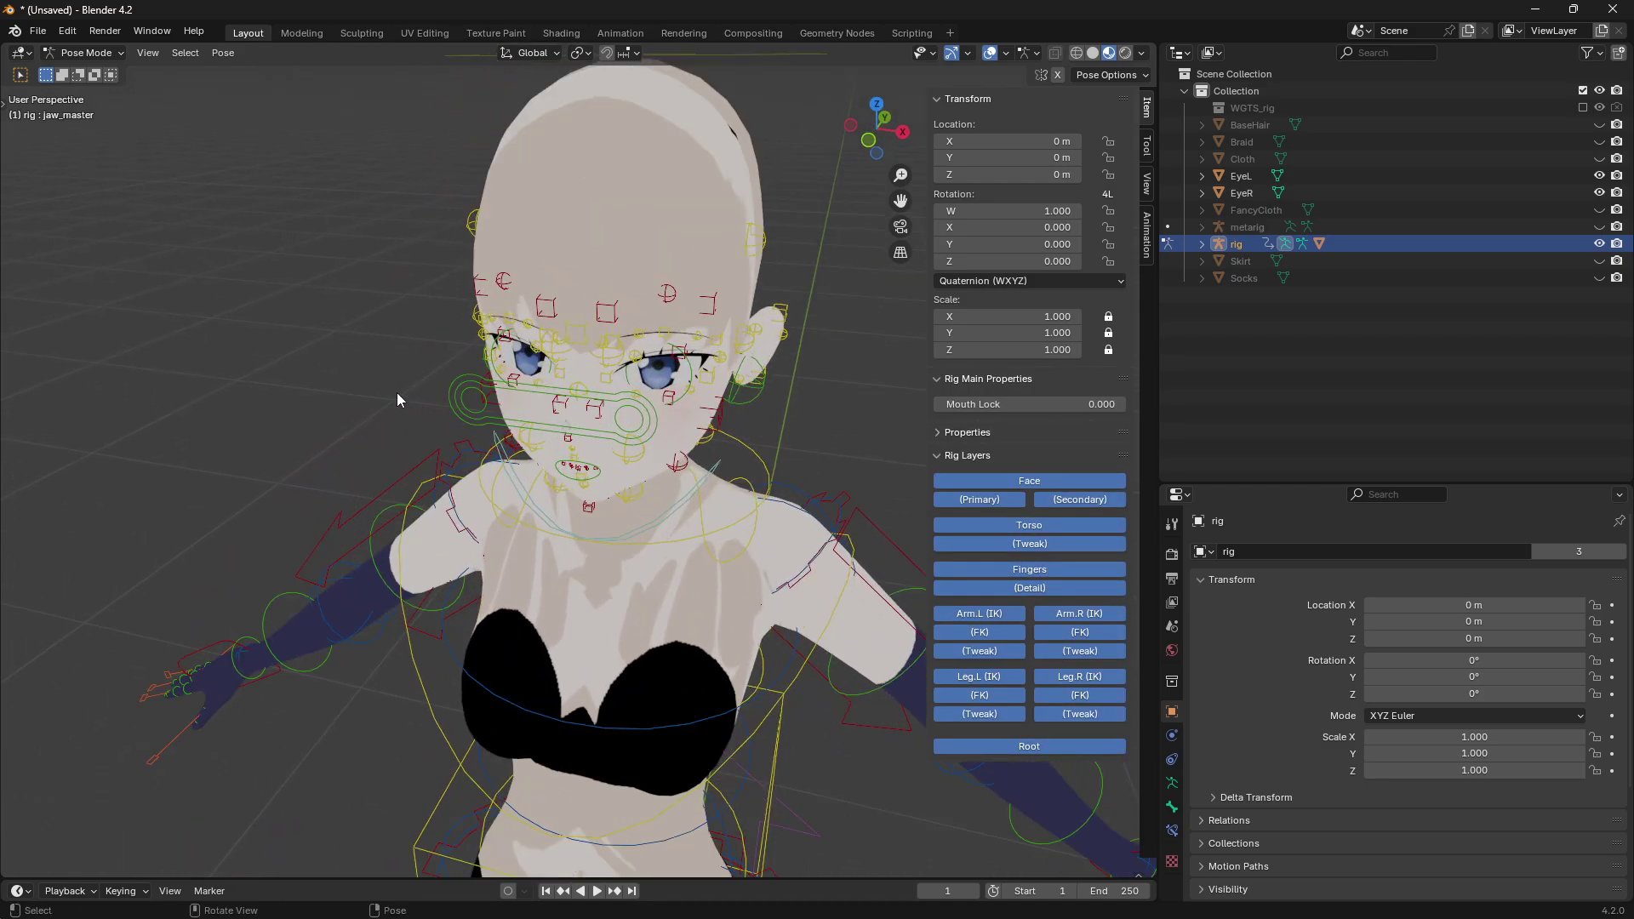
pyautogui.click(456, 374)
pyautogui.press('g')
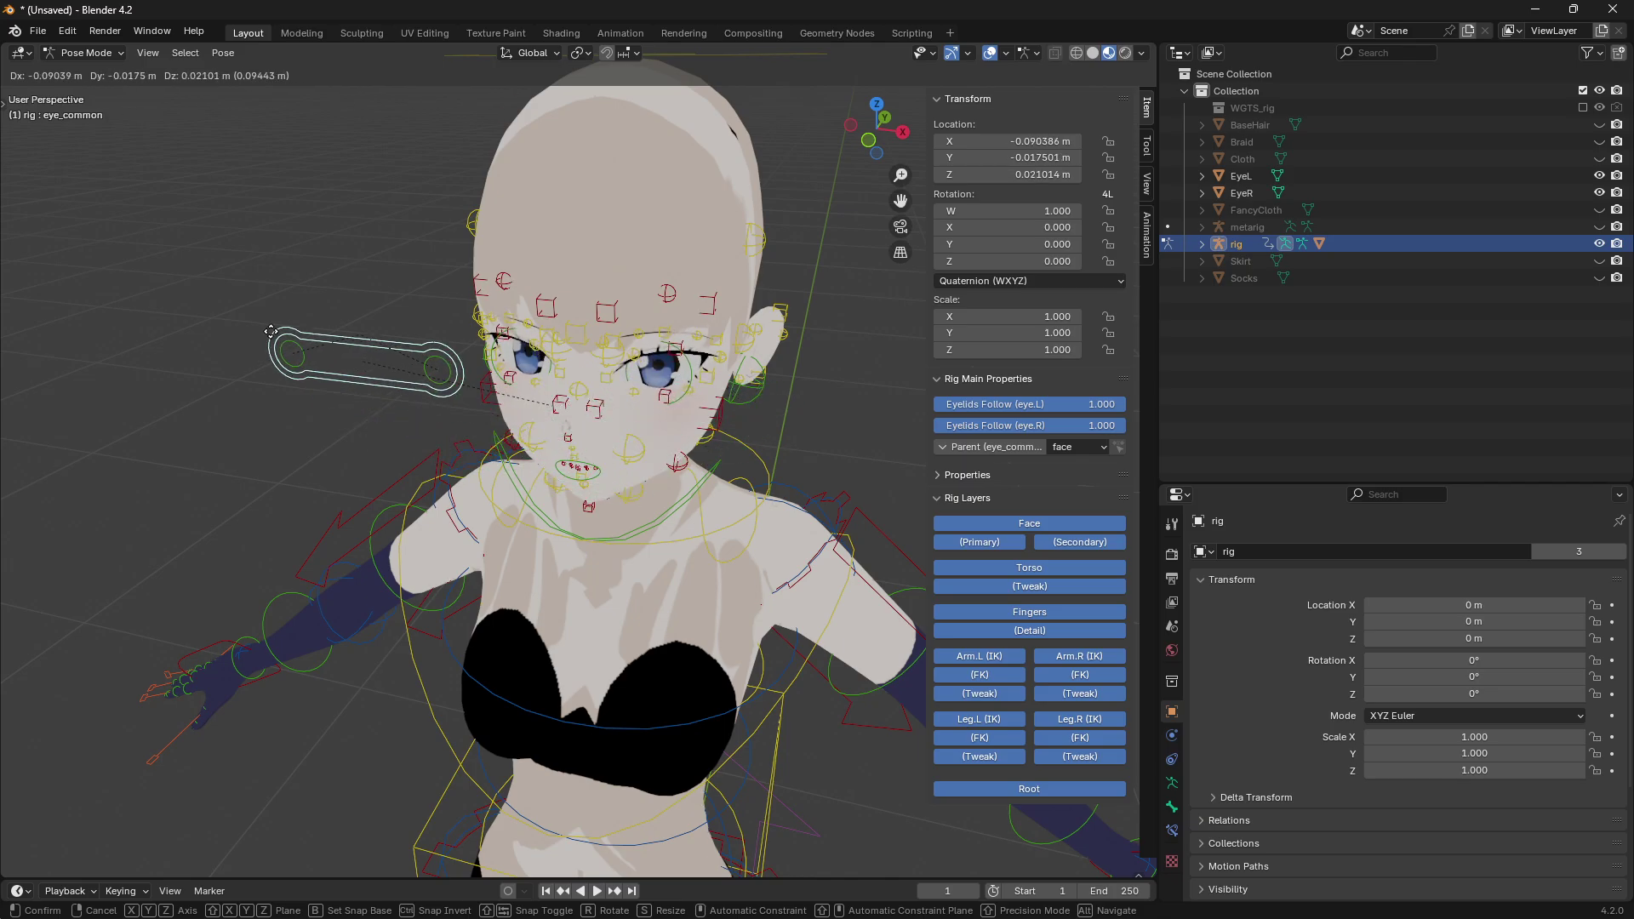
pyautogui.rightClick(431, 401)
pyautogui.moveTo(259, 361)
pyautogui.mouseDown(button='middle')
pyautogui.moveTo(299, 358)
pyautogui.moveTo(247, 361)
pyautogui.mouseUp(button='middle')
pyautogui.keyDown('shift'); pyautogui.moveTo(835, 393); pyautogui.dragTo(775, 369, button='middle'); pyautogui.keyUp('shift')
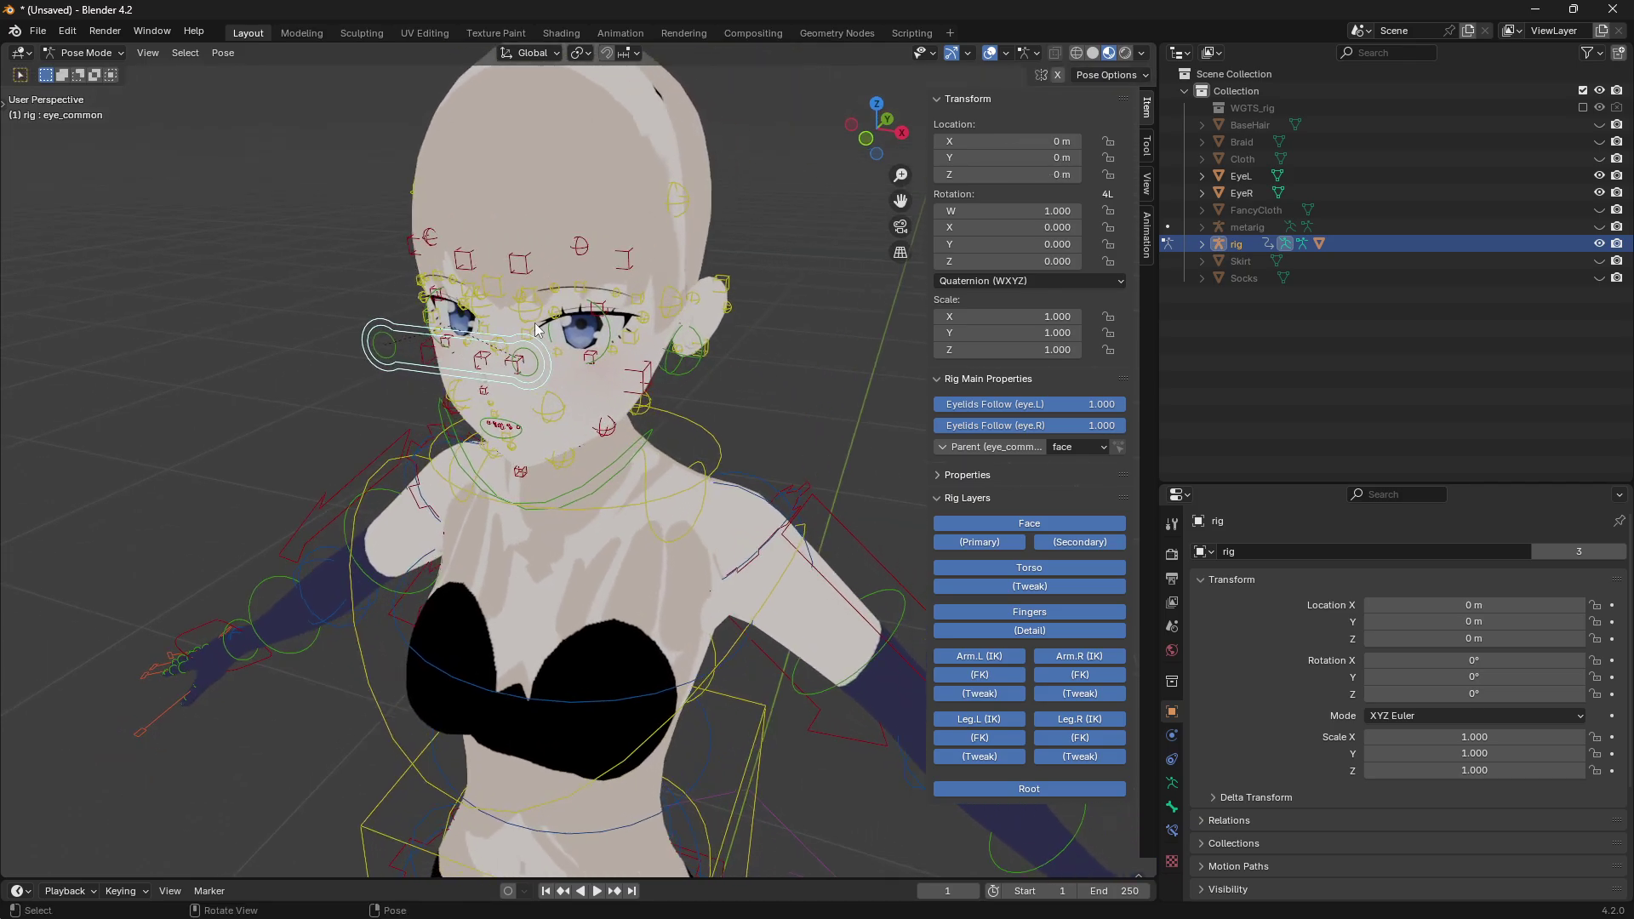
pyautogui.keyDown('shift'); pyautogui.moveTo(631, 334); pyautogui.dragTo(737, 318, button='middle'); pyautogui.keyUp('shift')
# - Leave Pose Mode for Object Mode and parent the EyeL mesh to the rig with plain Armature Deform
pyautogui.click(1189, 353)
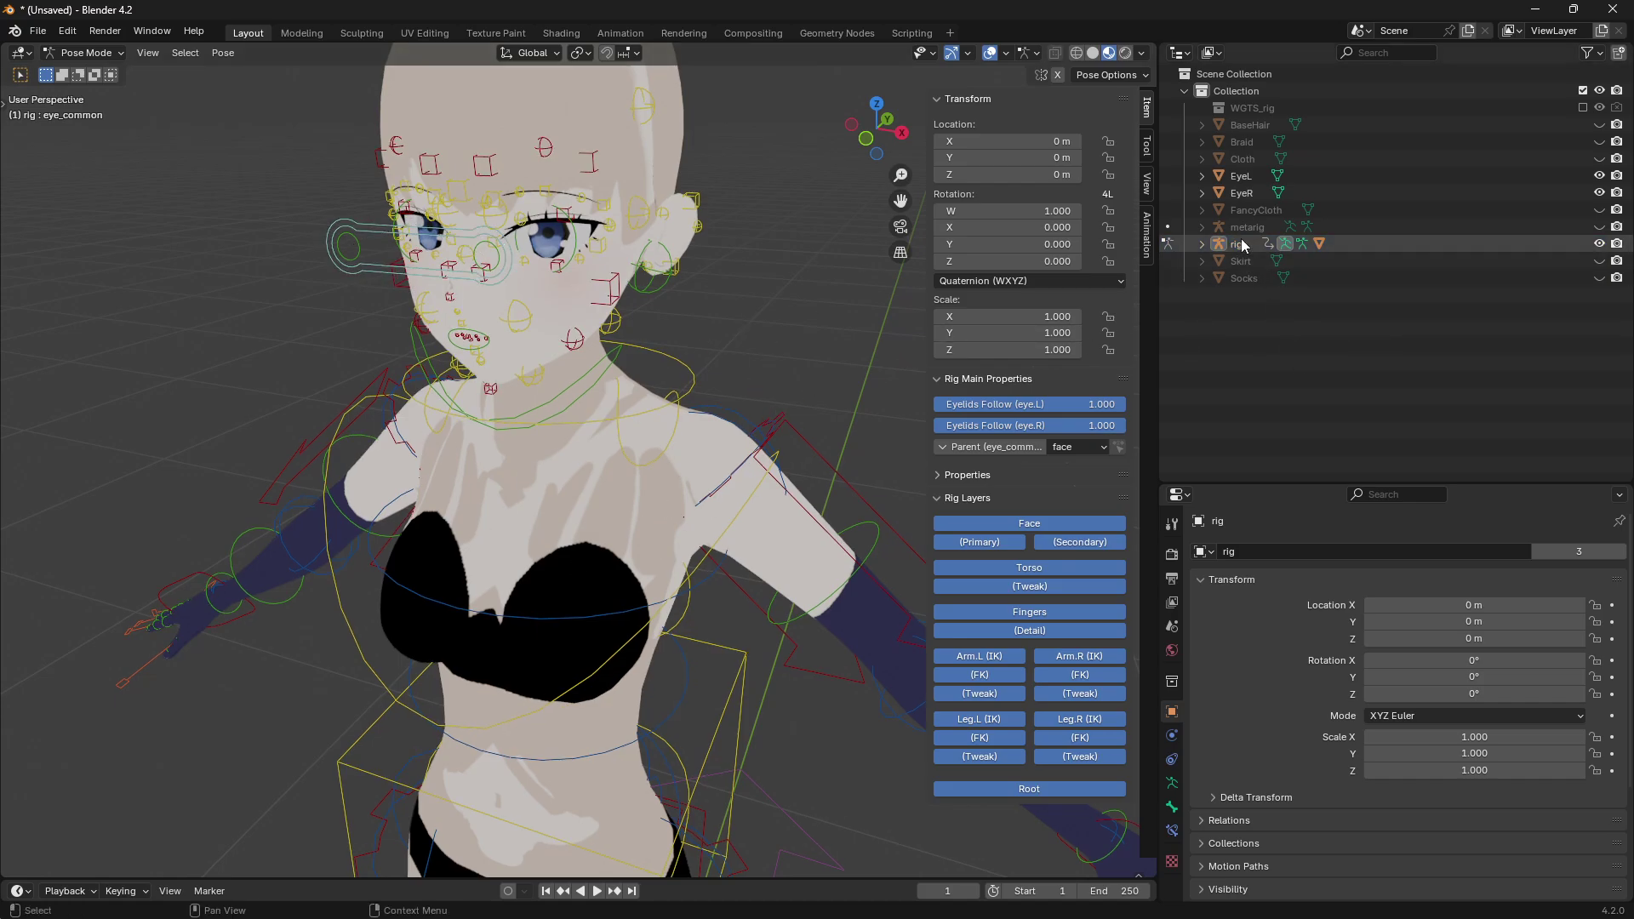
pyautogui.click(1226, 179)
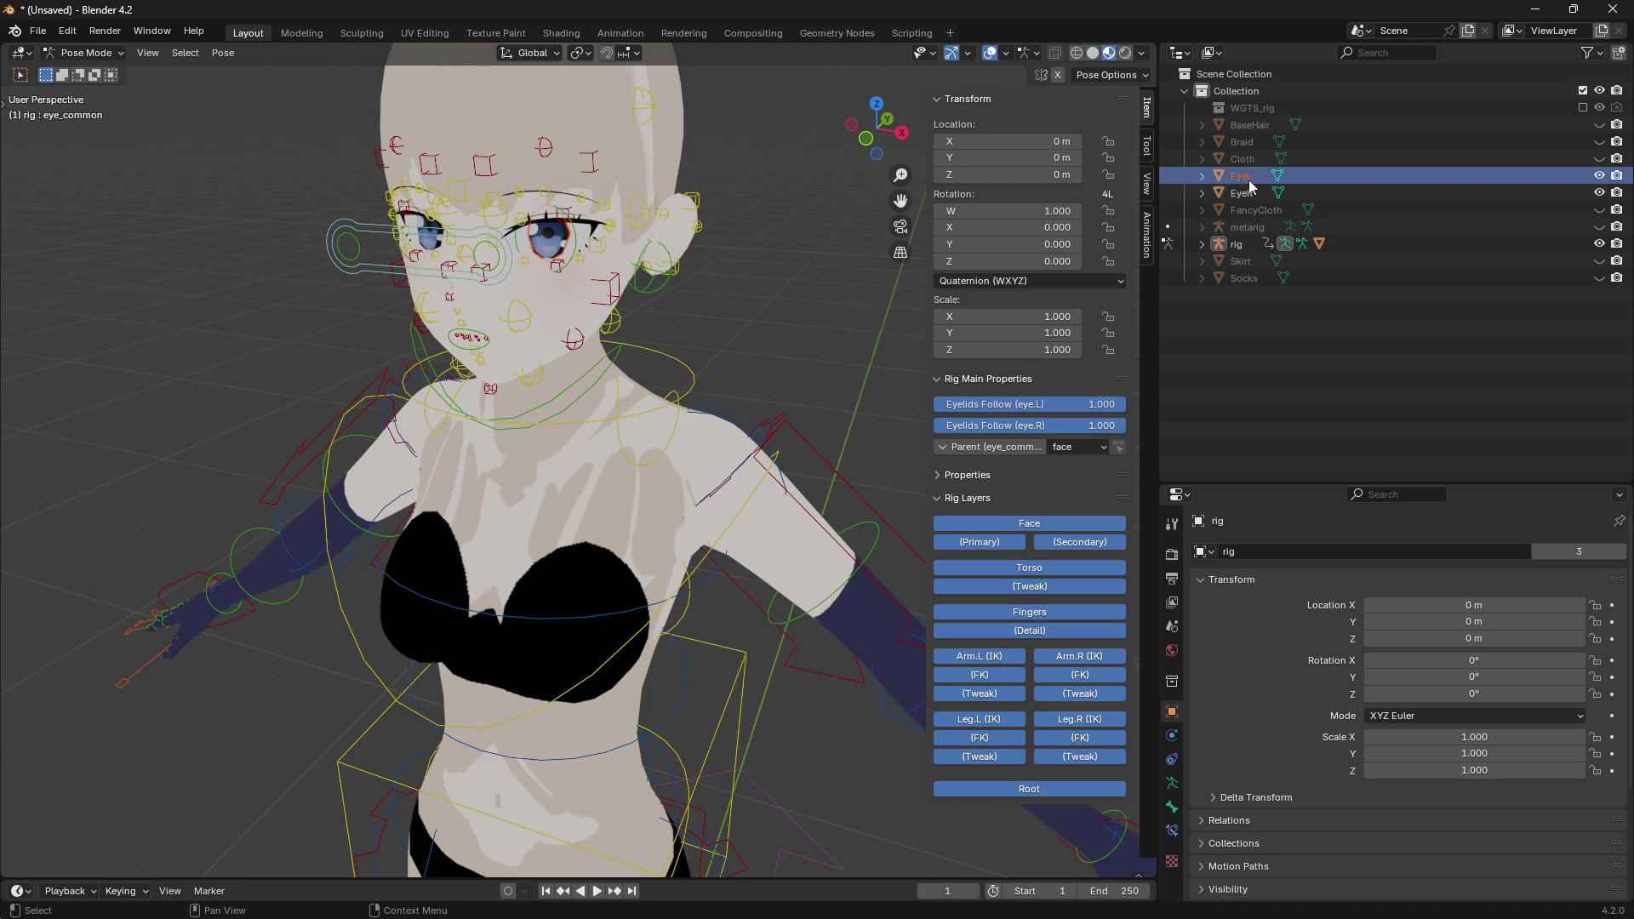
pyautogui.hotkey('ctrl', 'Tab')
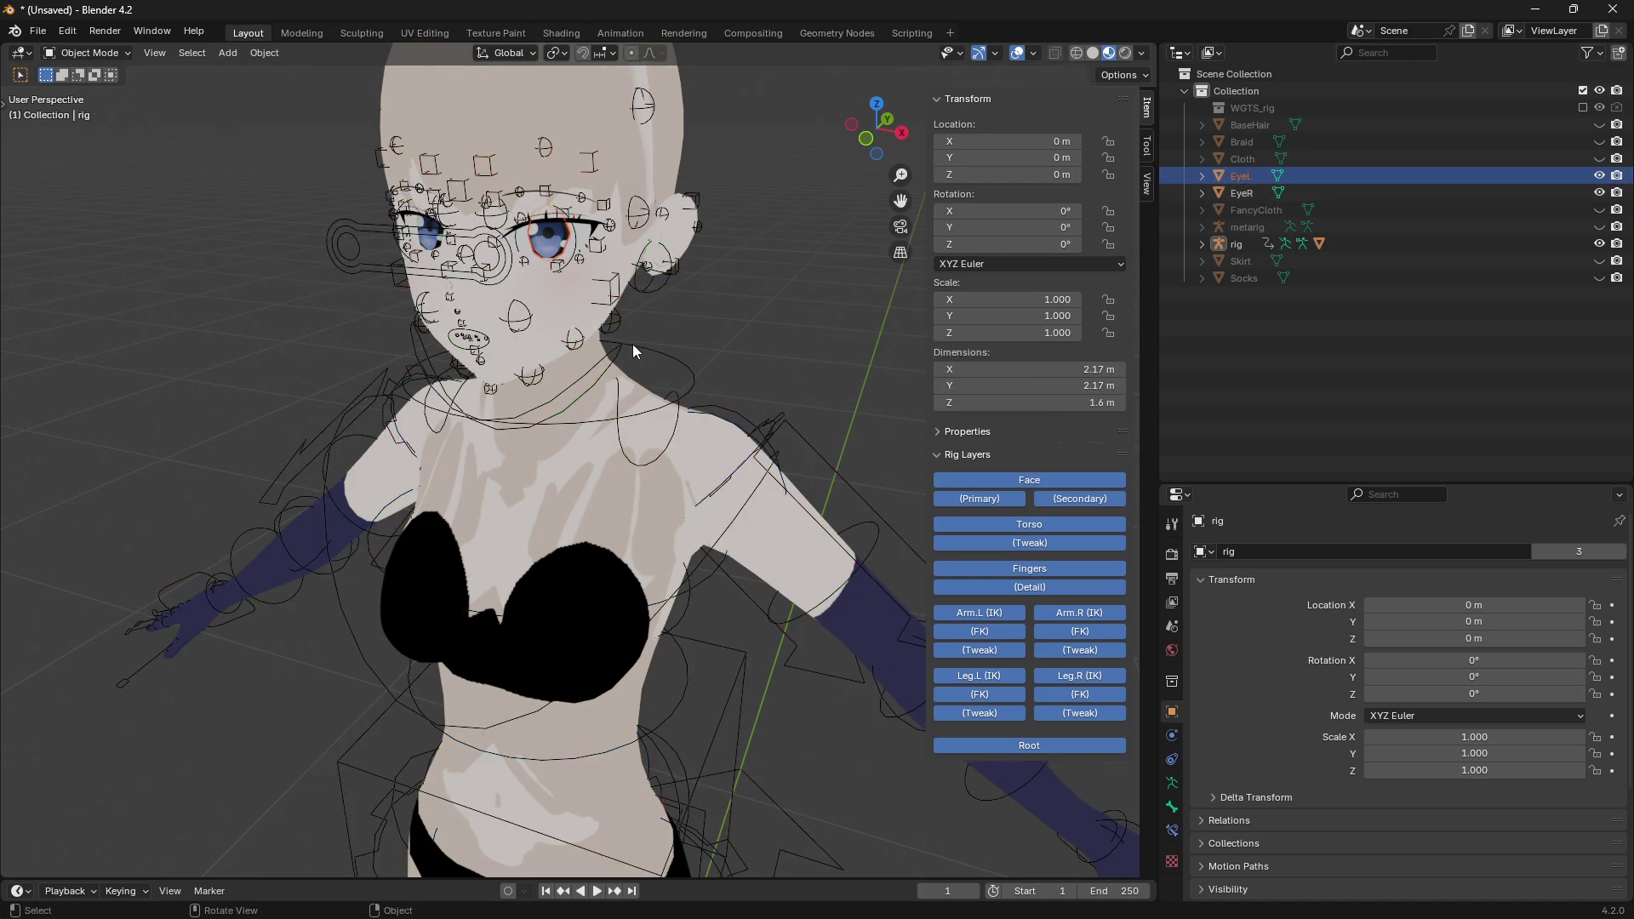
pyautogui.click(1251, 179)
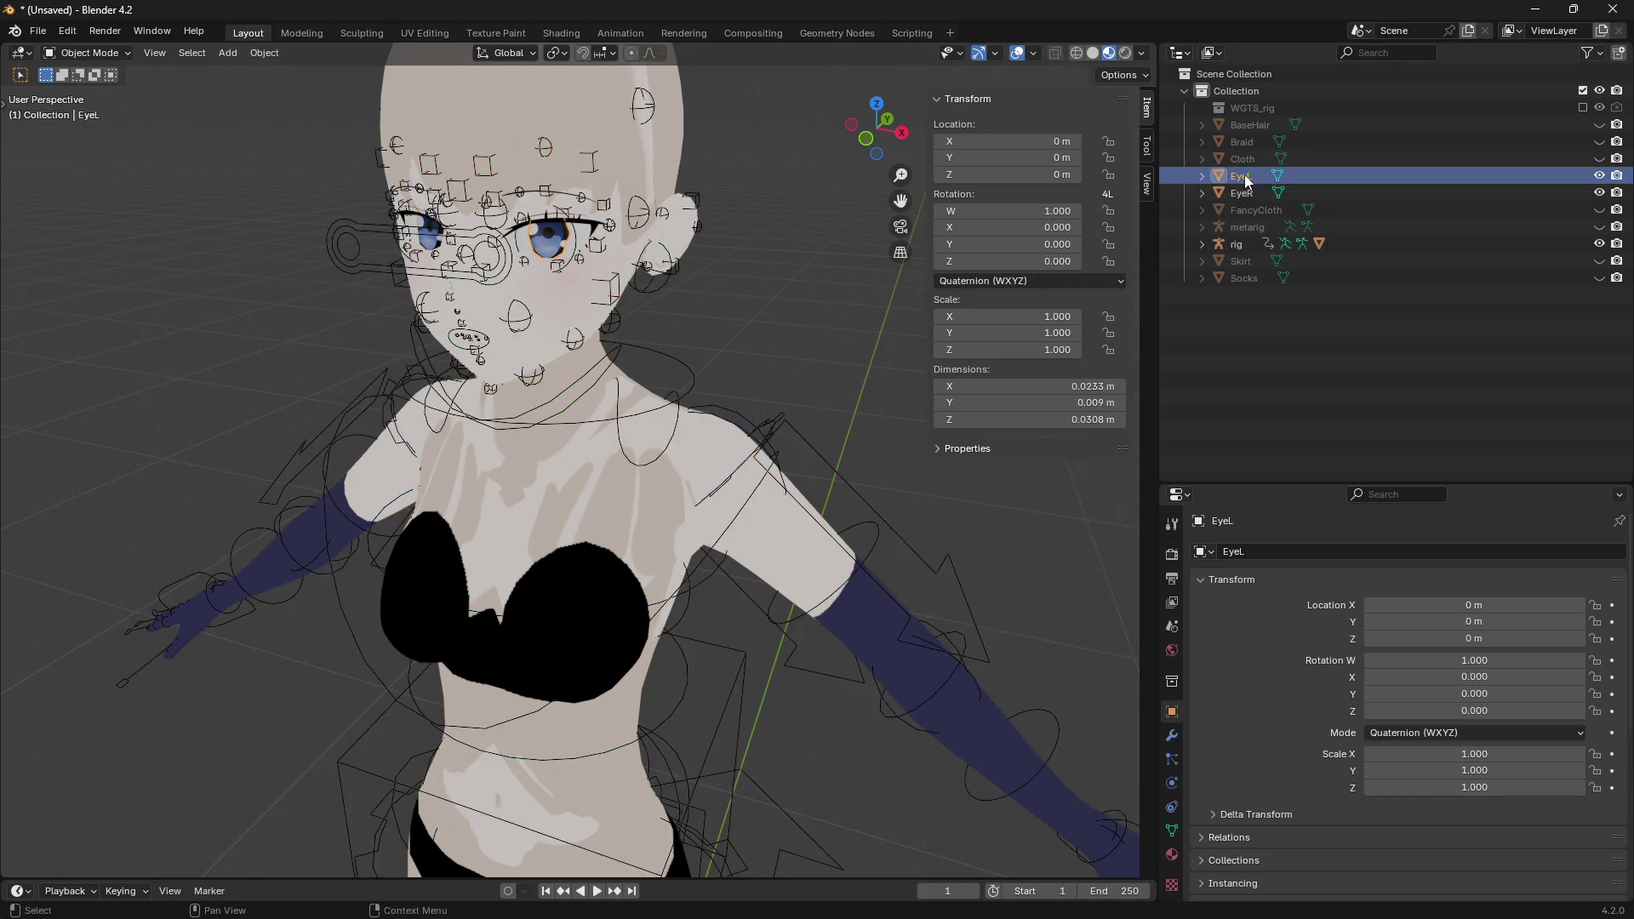
pyautogui.keyDown('ctrl'); pyautogui.click(1233, 243); pyautogui.keyUp('ctrl')
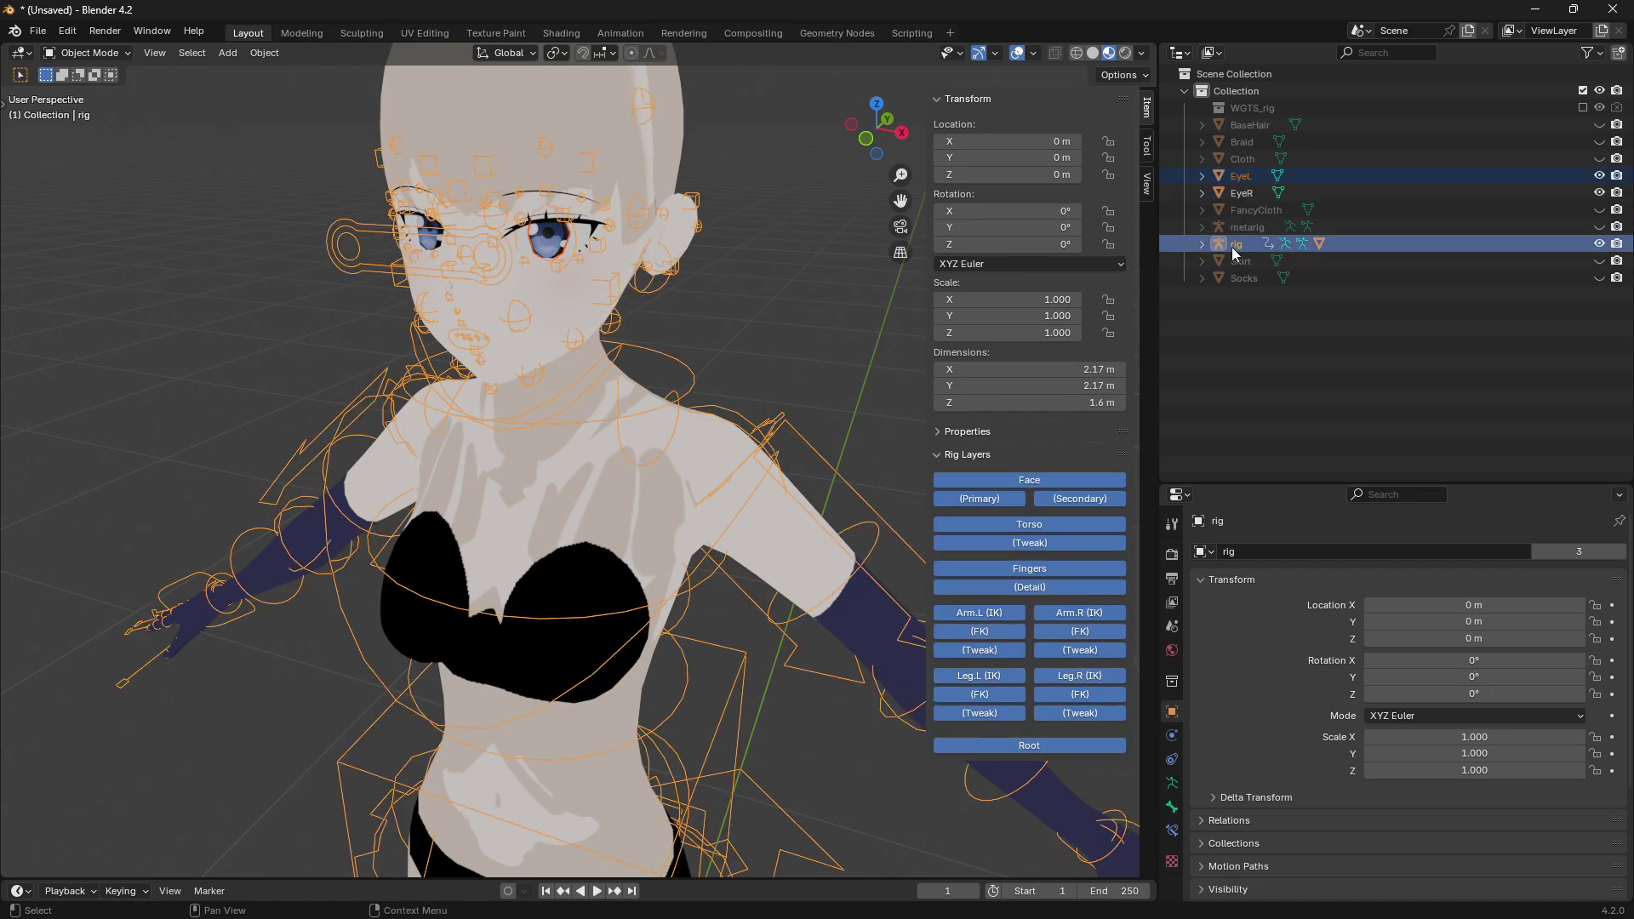
pyautogui.hotkey('ctrl', 'p')
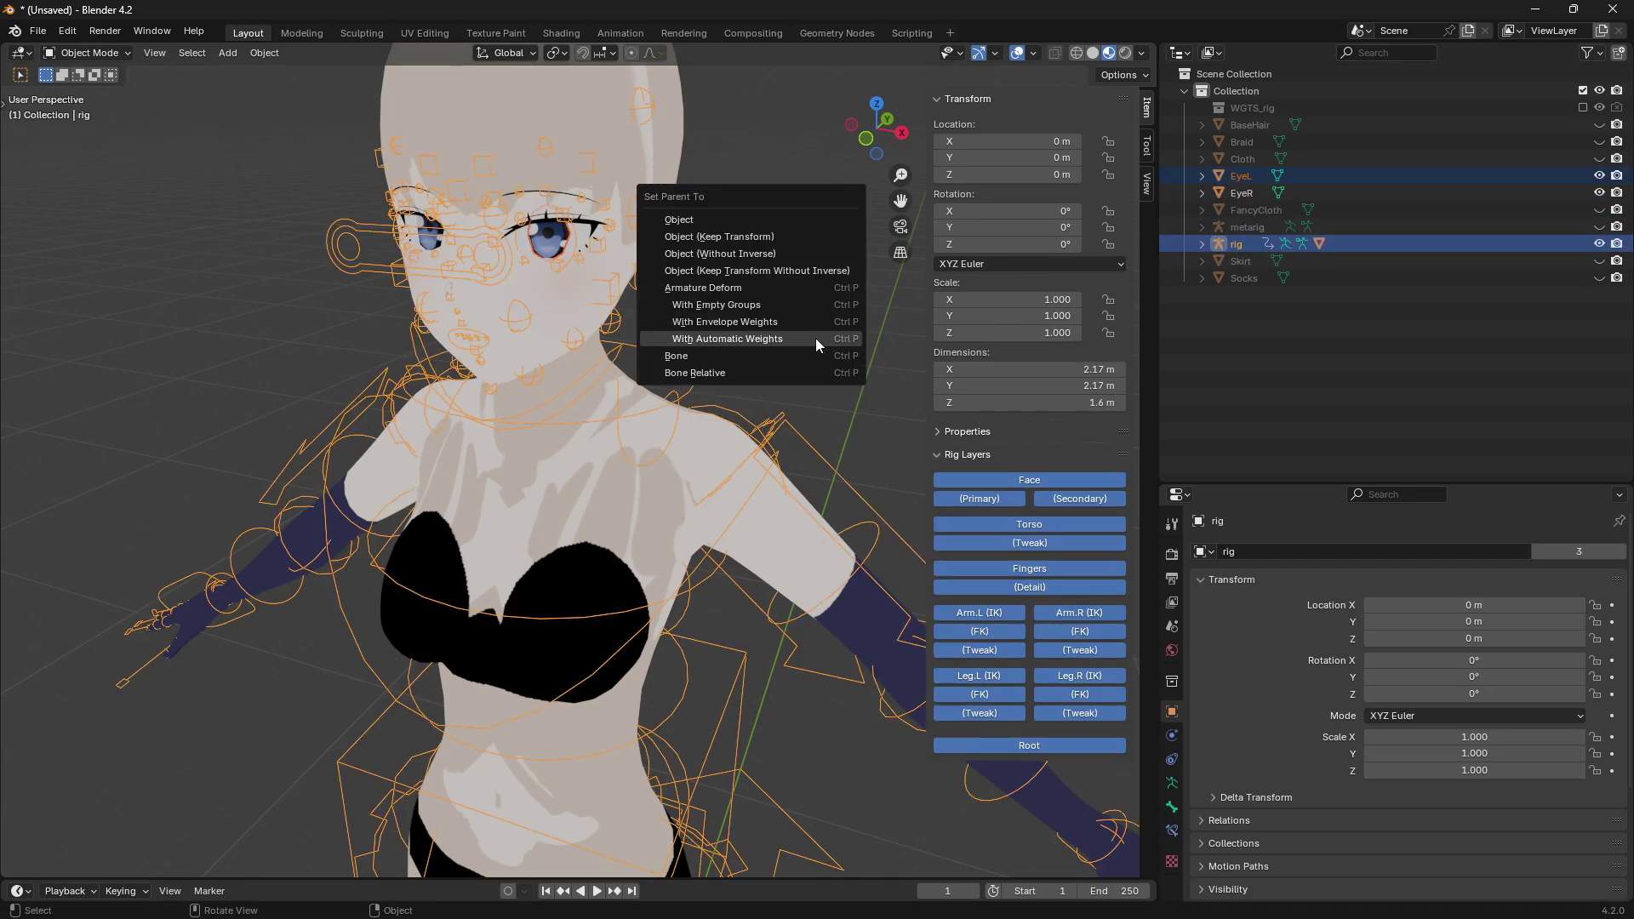
pyautogui.click(705, 289)
# - Parent the EyeR mesh to the rig with plain Armature Deform
pyautogui.click(1238, 207)
pyautogui.click(1244, 176)
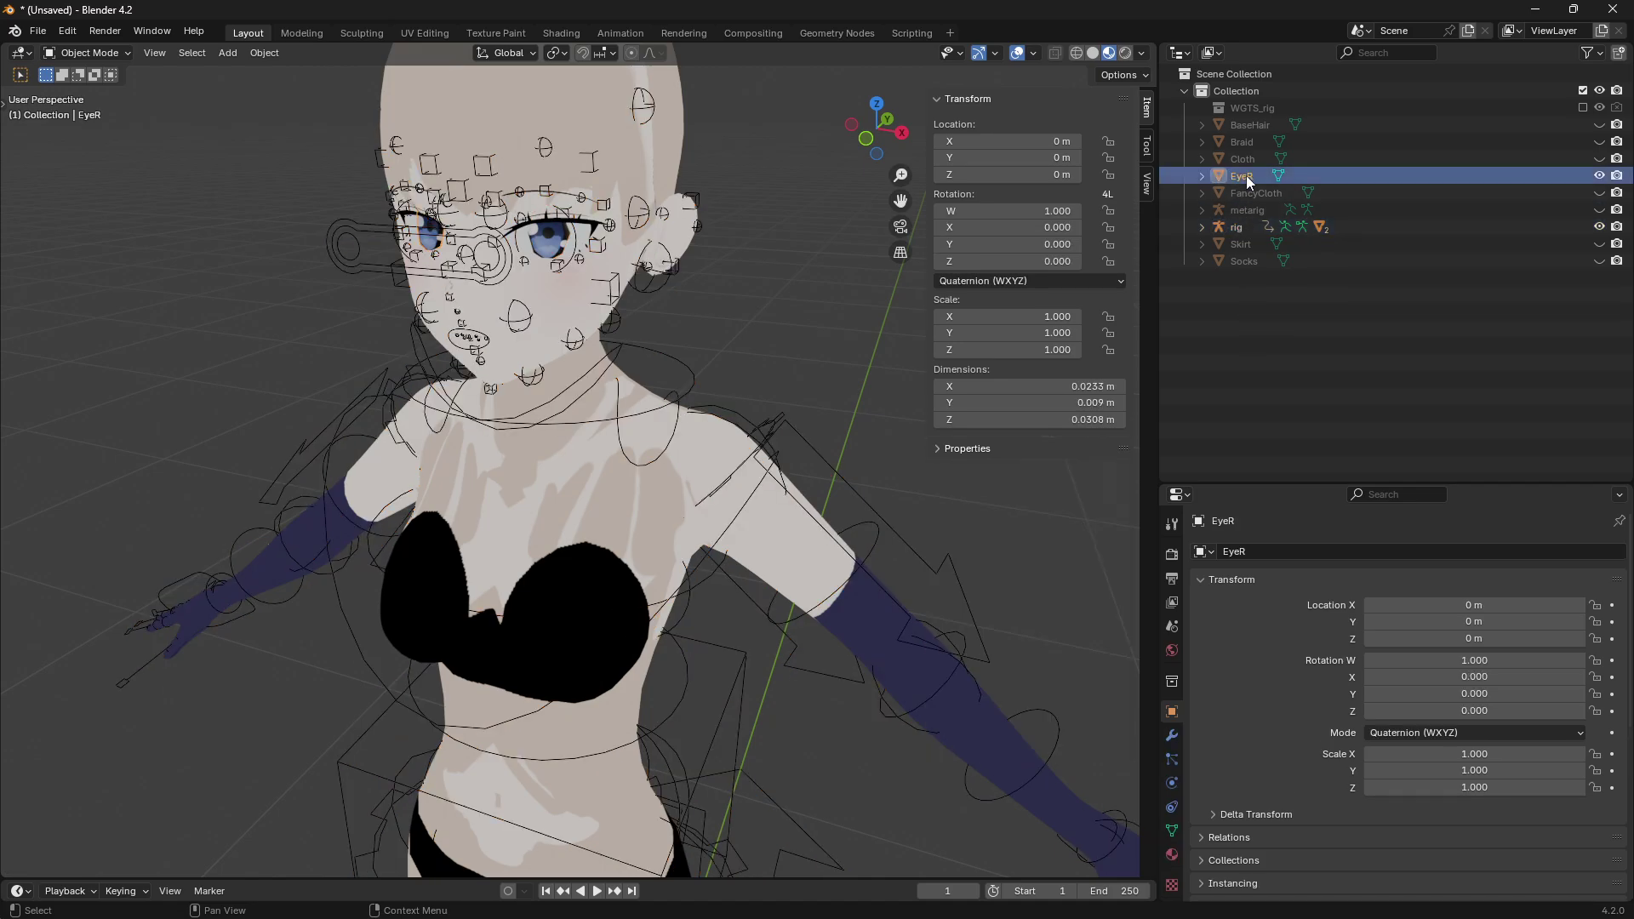
pyautogui.keyDown('ctrl'); pyautogui.click(1236, 227); pyautogui.keyUp('ctrl')
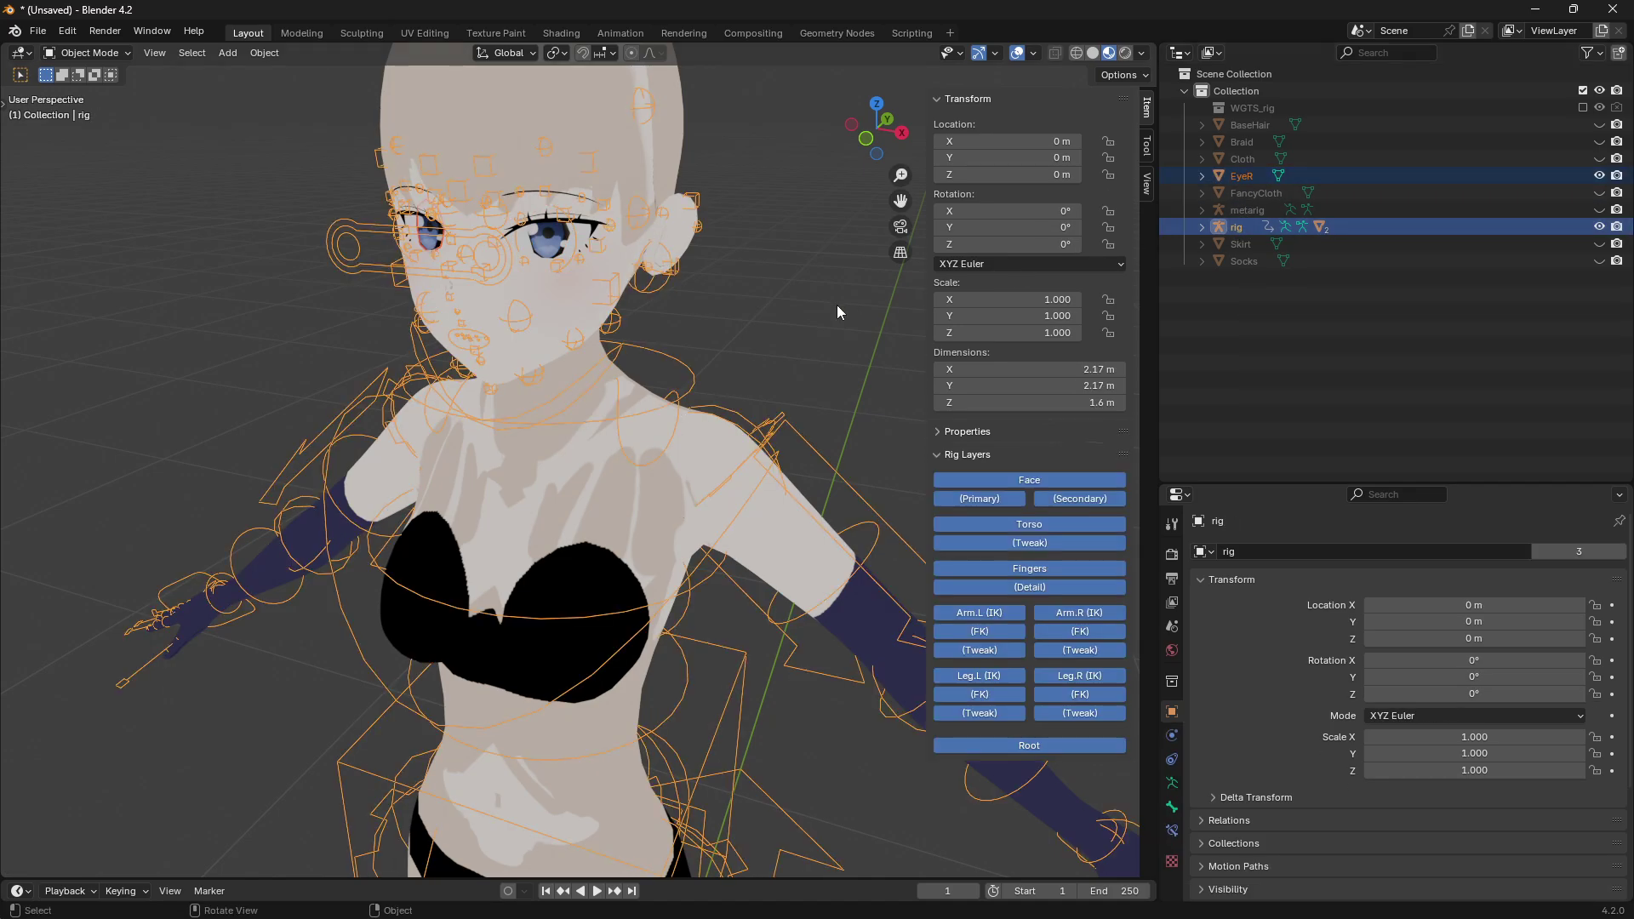
pyautogui.hotkey('ctrl', 'p')
pyautogui.click(752, 304)
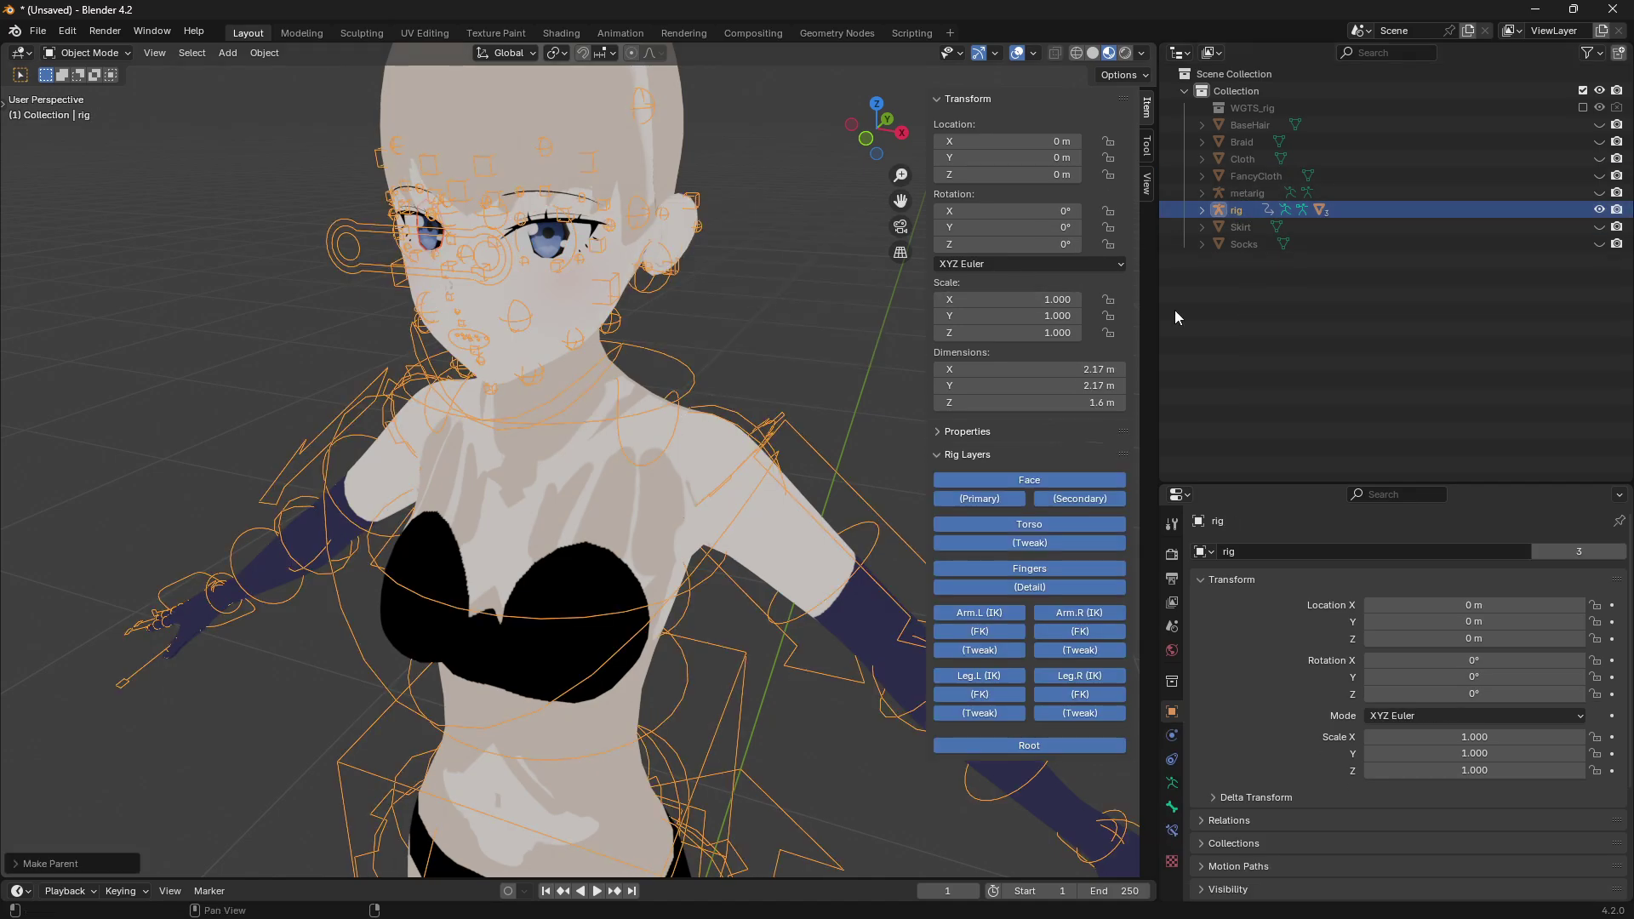
# - Expand the rig's hierarchy and check the vertex groups of EyeL and EyeR, ending with EyeL selected
pyautogui.click(1186, 223)
pyautogui.click(1201, 210)
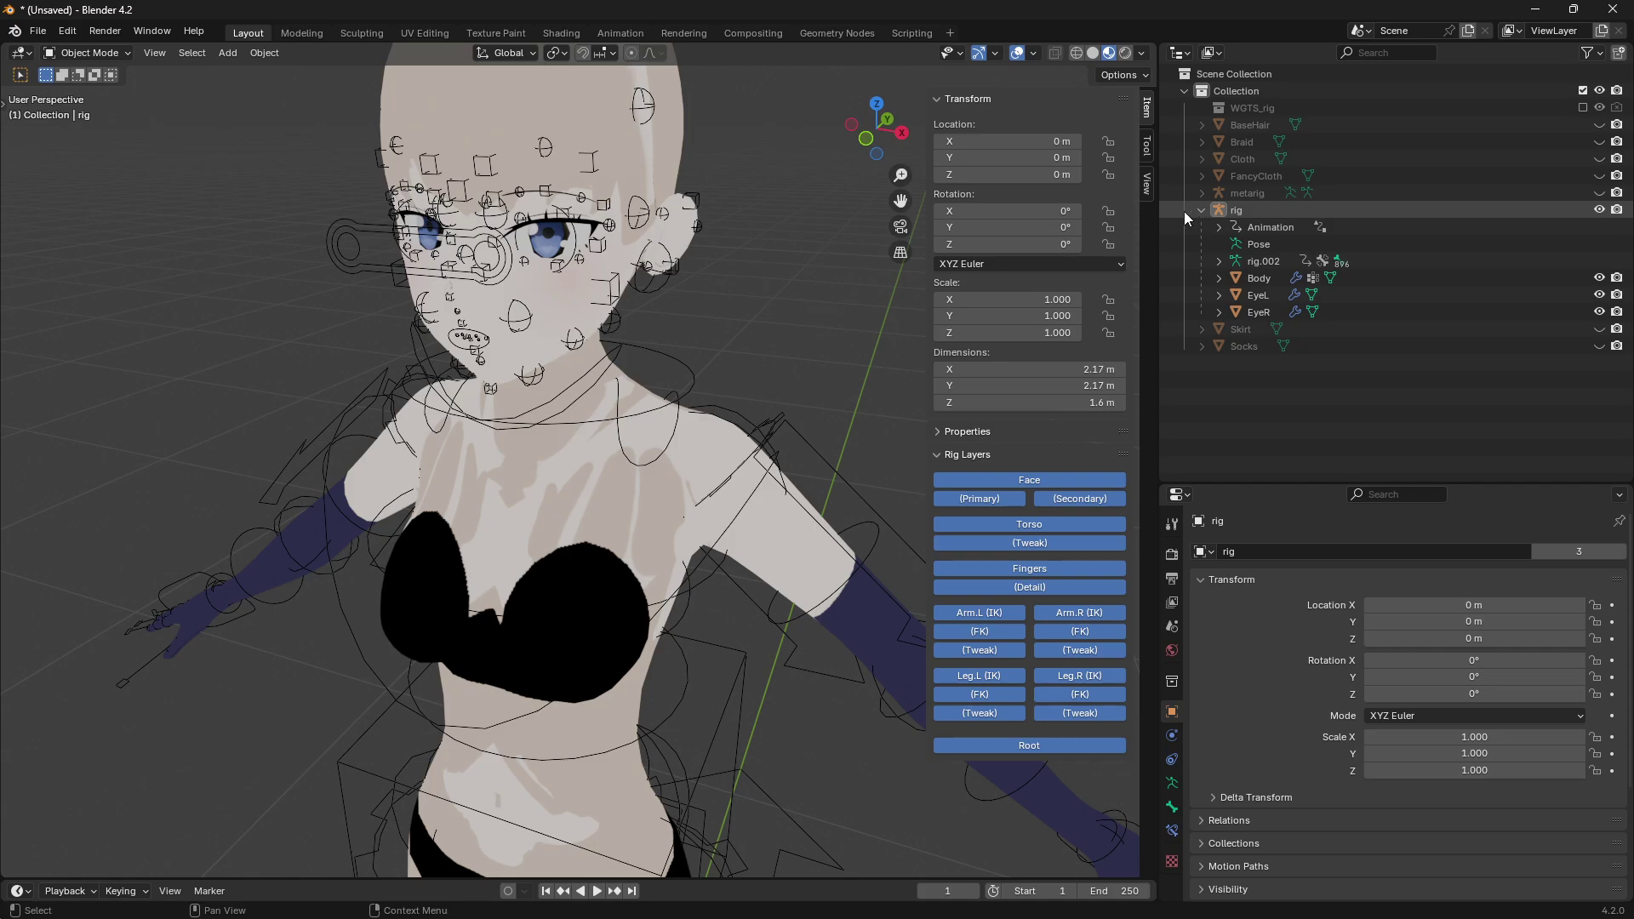
pyautogui.click(1264, 296)
pyautogui.click(1171, 832)
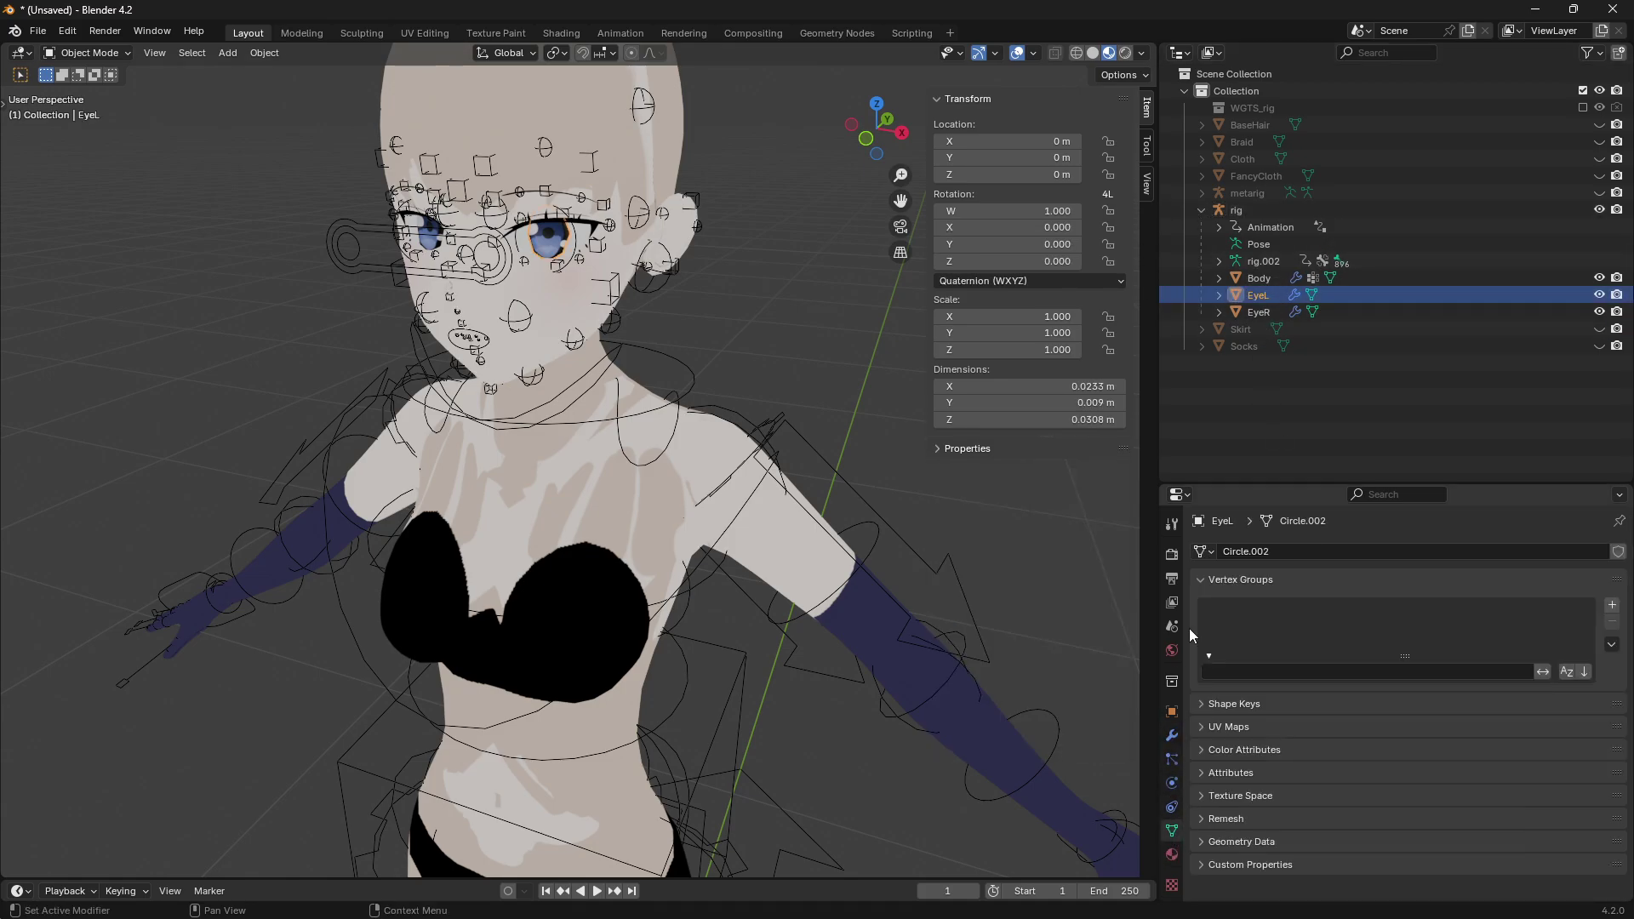
pyautogui.press('Down')
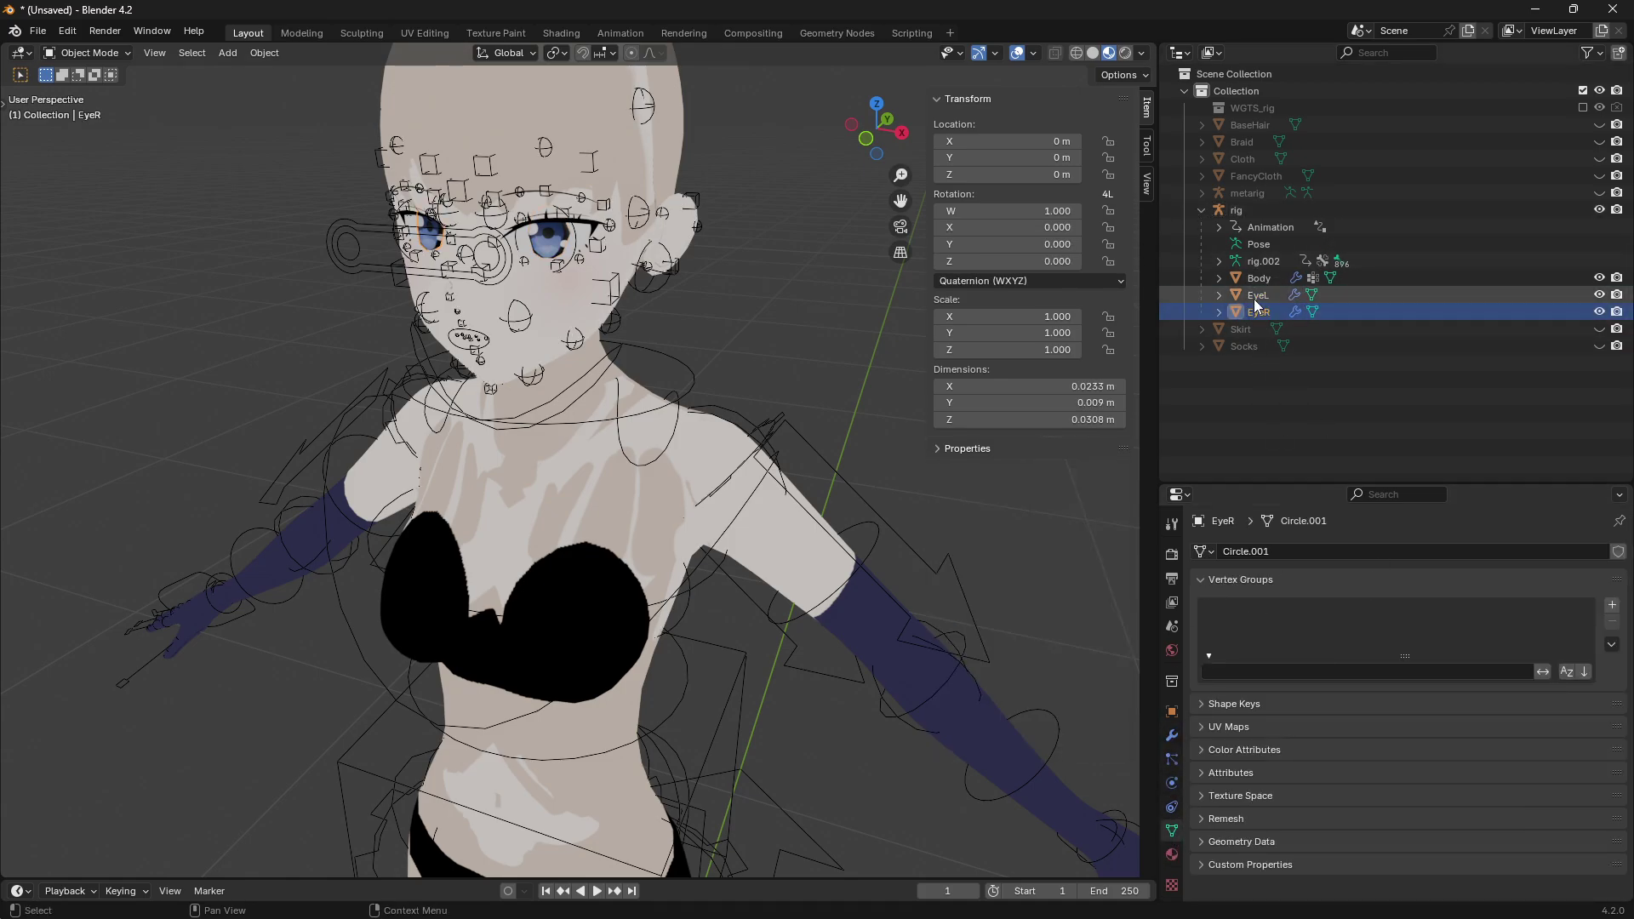
pyautogui.click(1256, 299)
pyautogui.moveTo(764, 303); pyautogui.dragTo(781, 291, button='middle')
# - Switch to Notepad++, pick out the left eye bone name MCH-eye.L in rigyfy_to_ue_IMPORTANT.txt, and return to Blender
pyautogui.hotkey('alt', 'Tab')
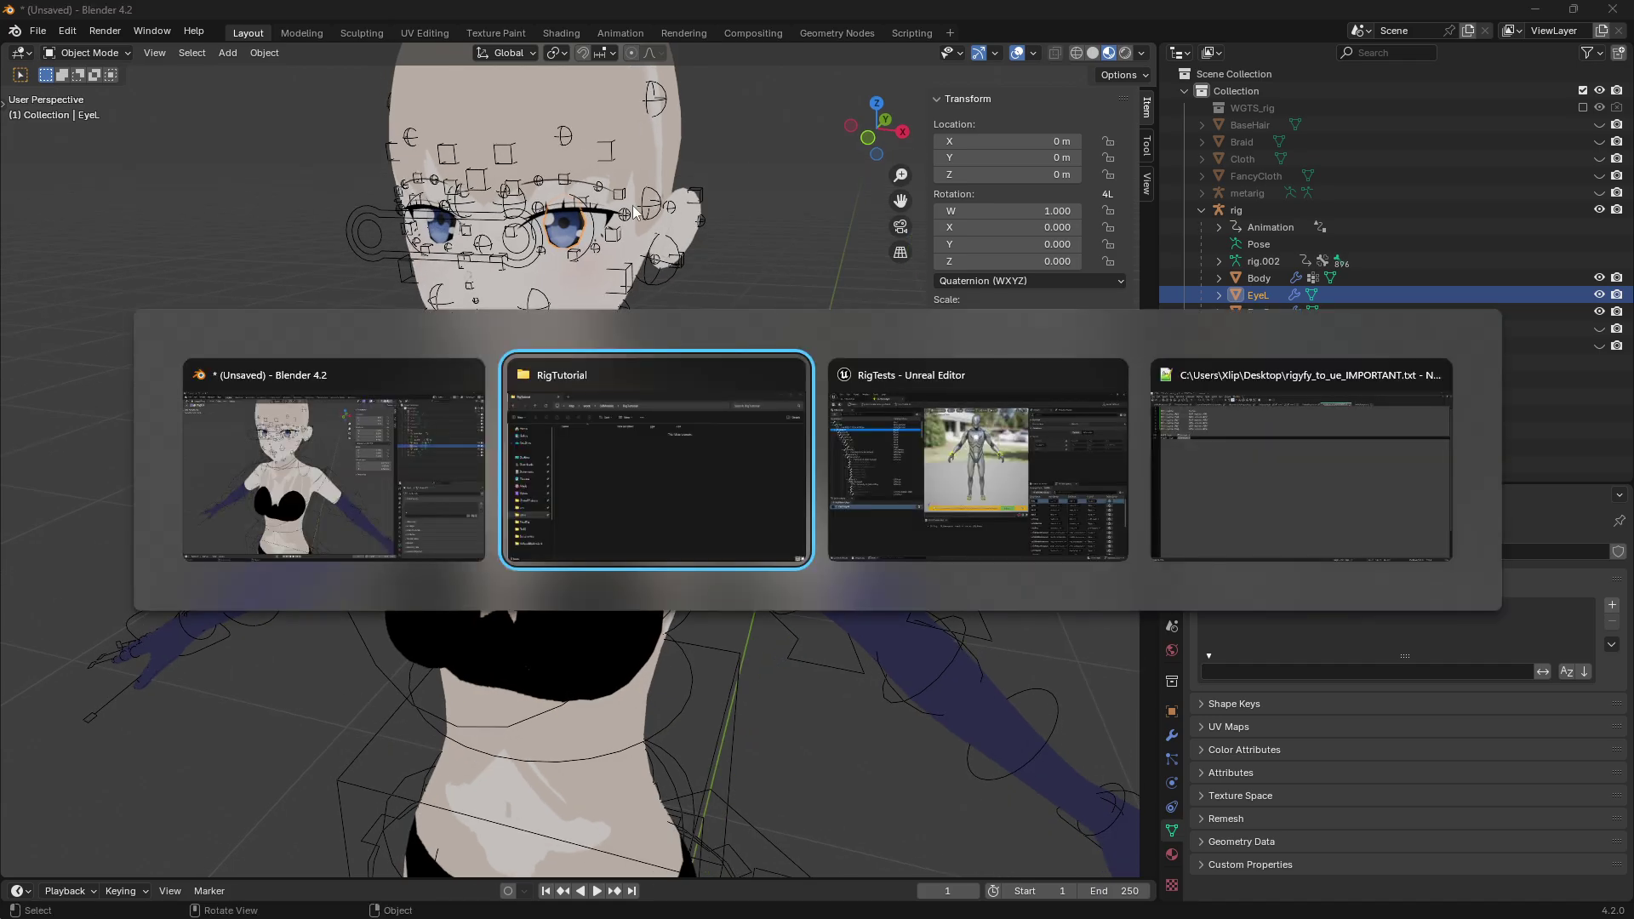
pyautogui.click(1360, 465)
pyautogui.moveTo(243, 261); pyautogui.dragTo(36, 239)
pyautogui.click(225, 265)
pyautogui.click(218, 238)
pyautogui.moveTo(218, 238); pyautogui.dragTo(150, 238)
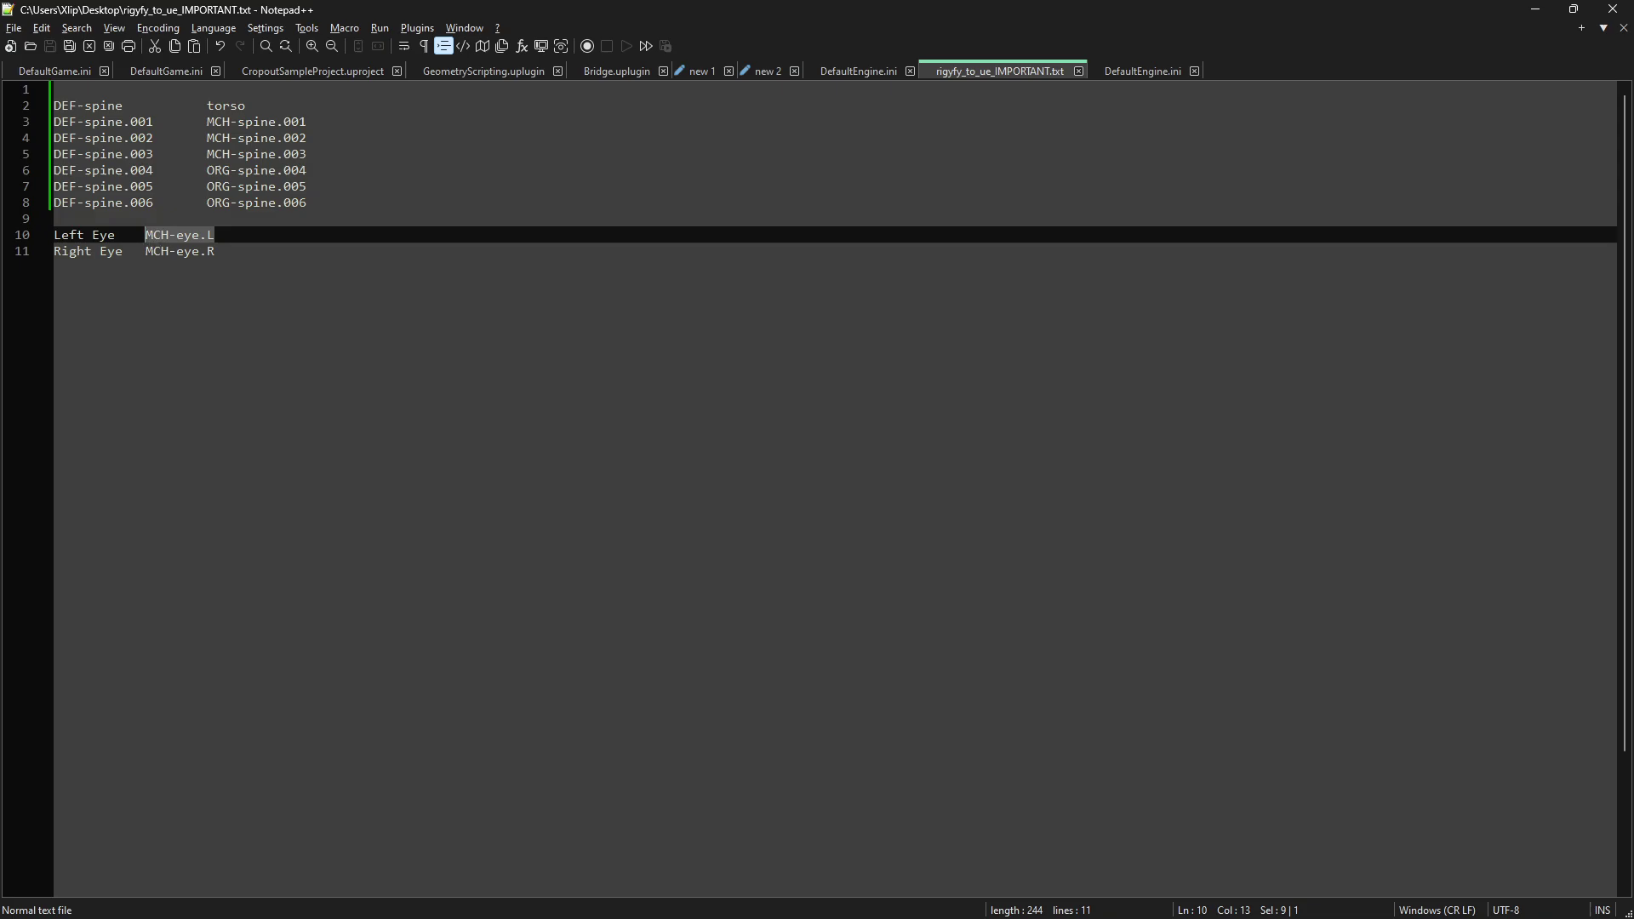
pyautogui.hotkey('alt', 'Tab')
# - Display the scene in wireframe and put the EyeL mesh into Weight Paint mode
pyautogui.moveTo(744, 339); pyautogui.dragTo(765, 344, button='middle')
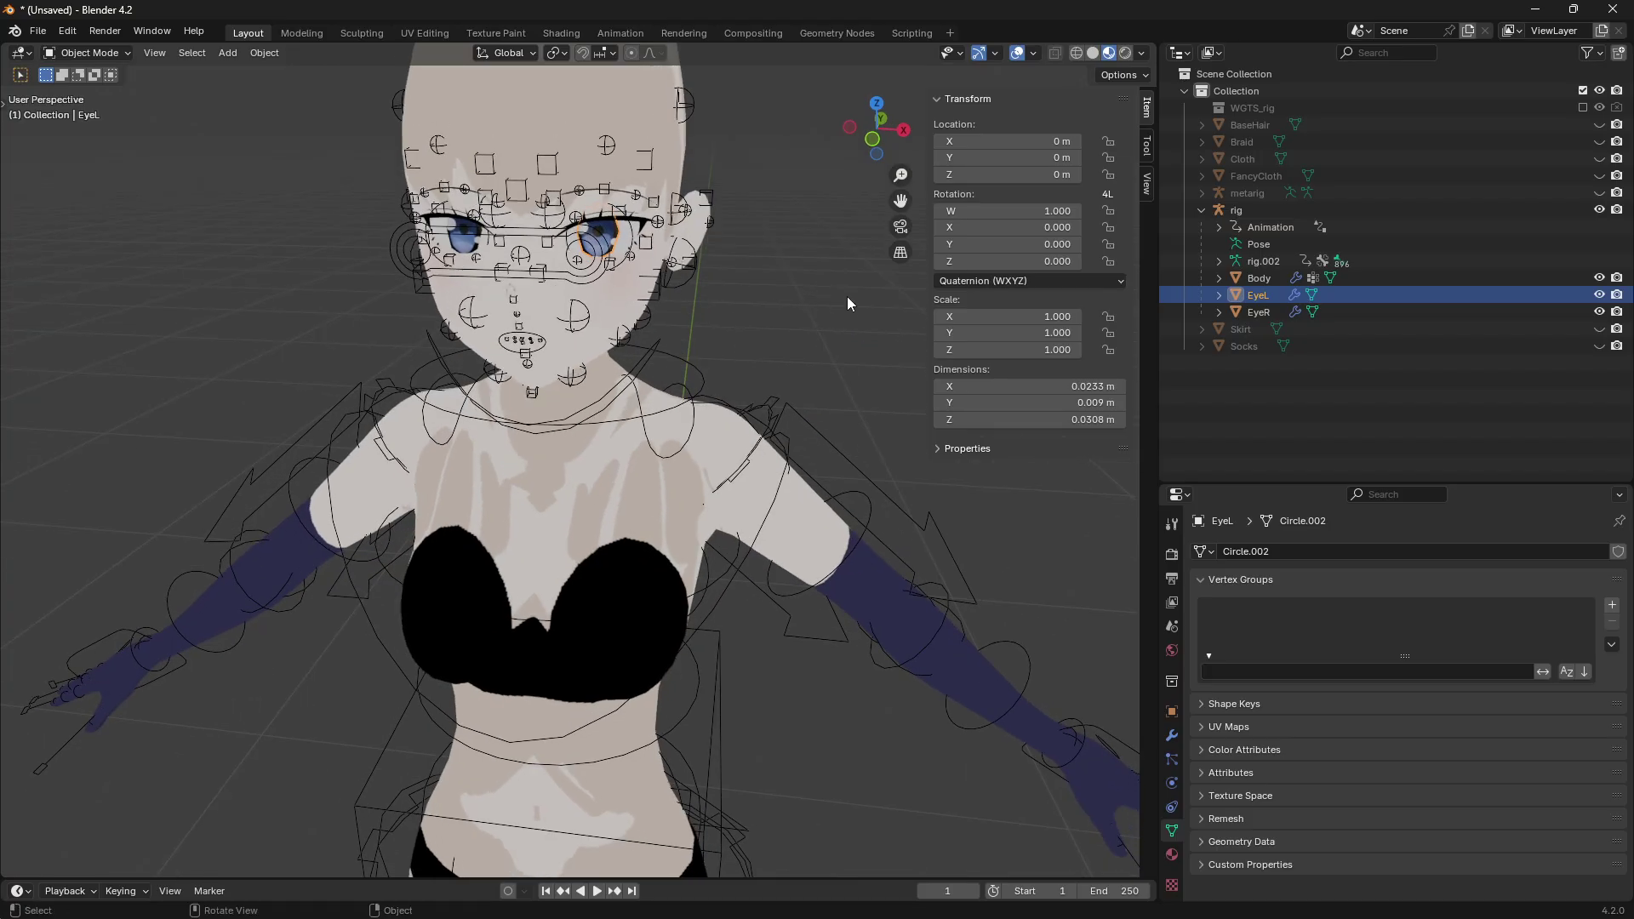
pyautogui.click(1076, 53)
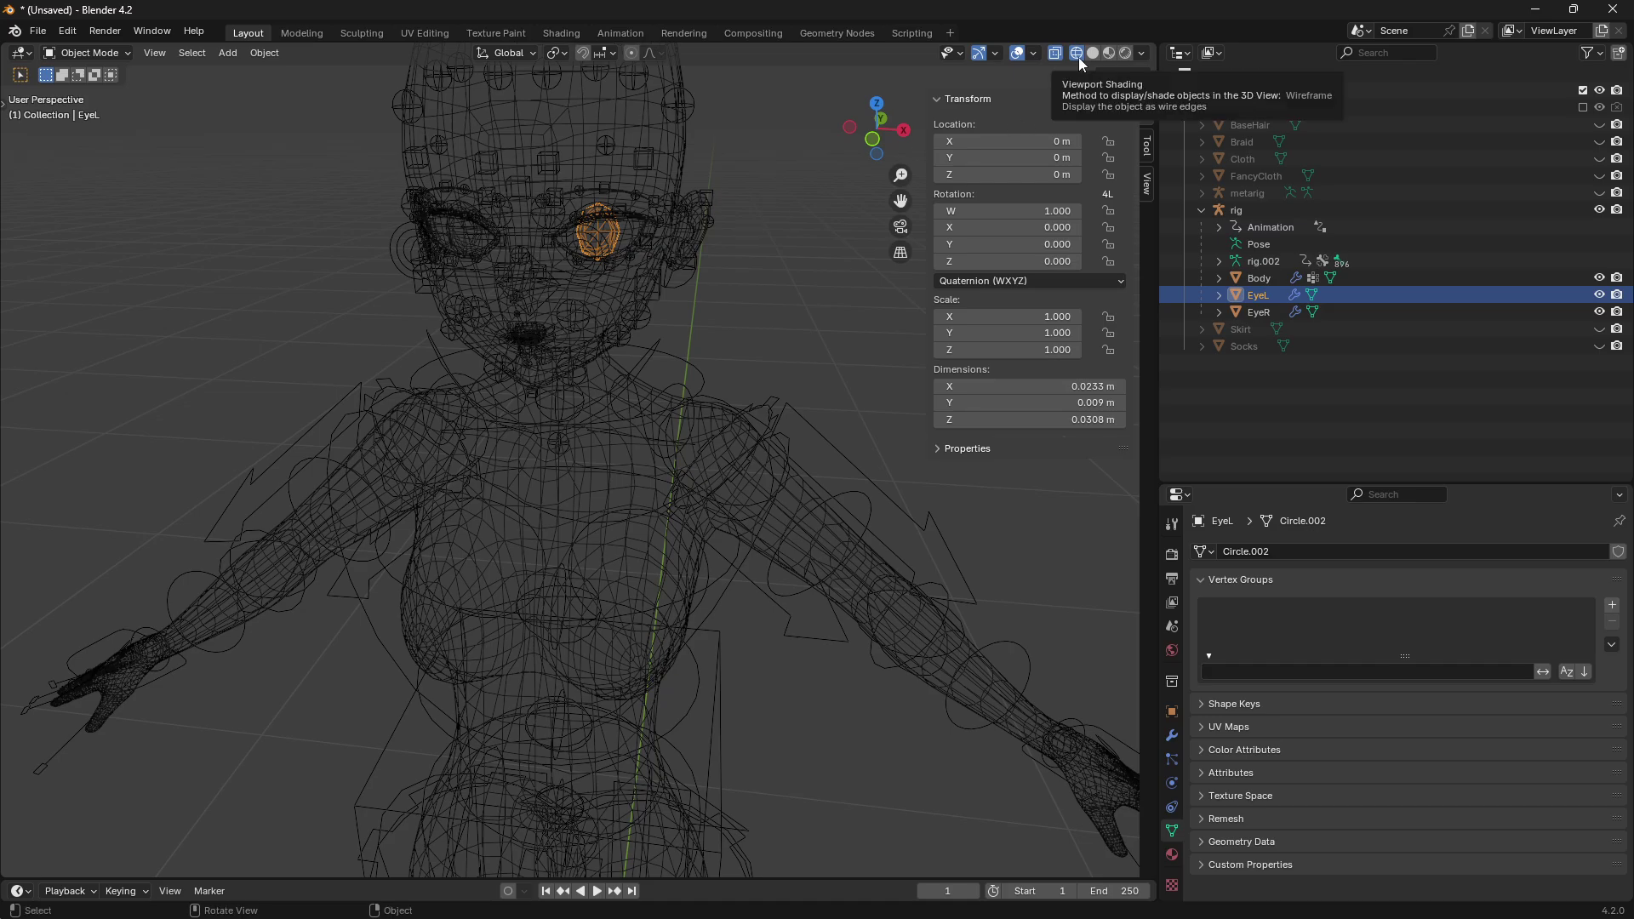
pyautogui.moveTo(718, 248); pyautogui.dragTo(711, 247, button='middle')
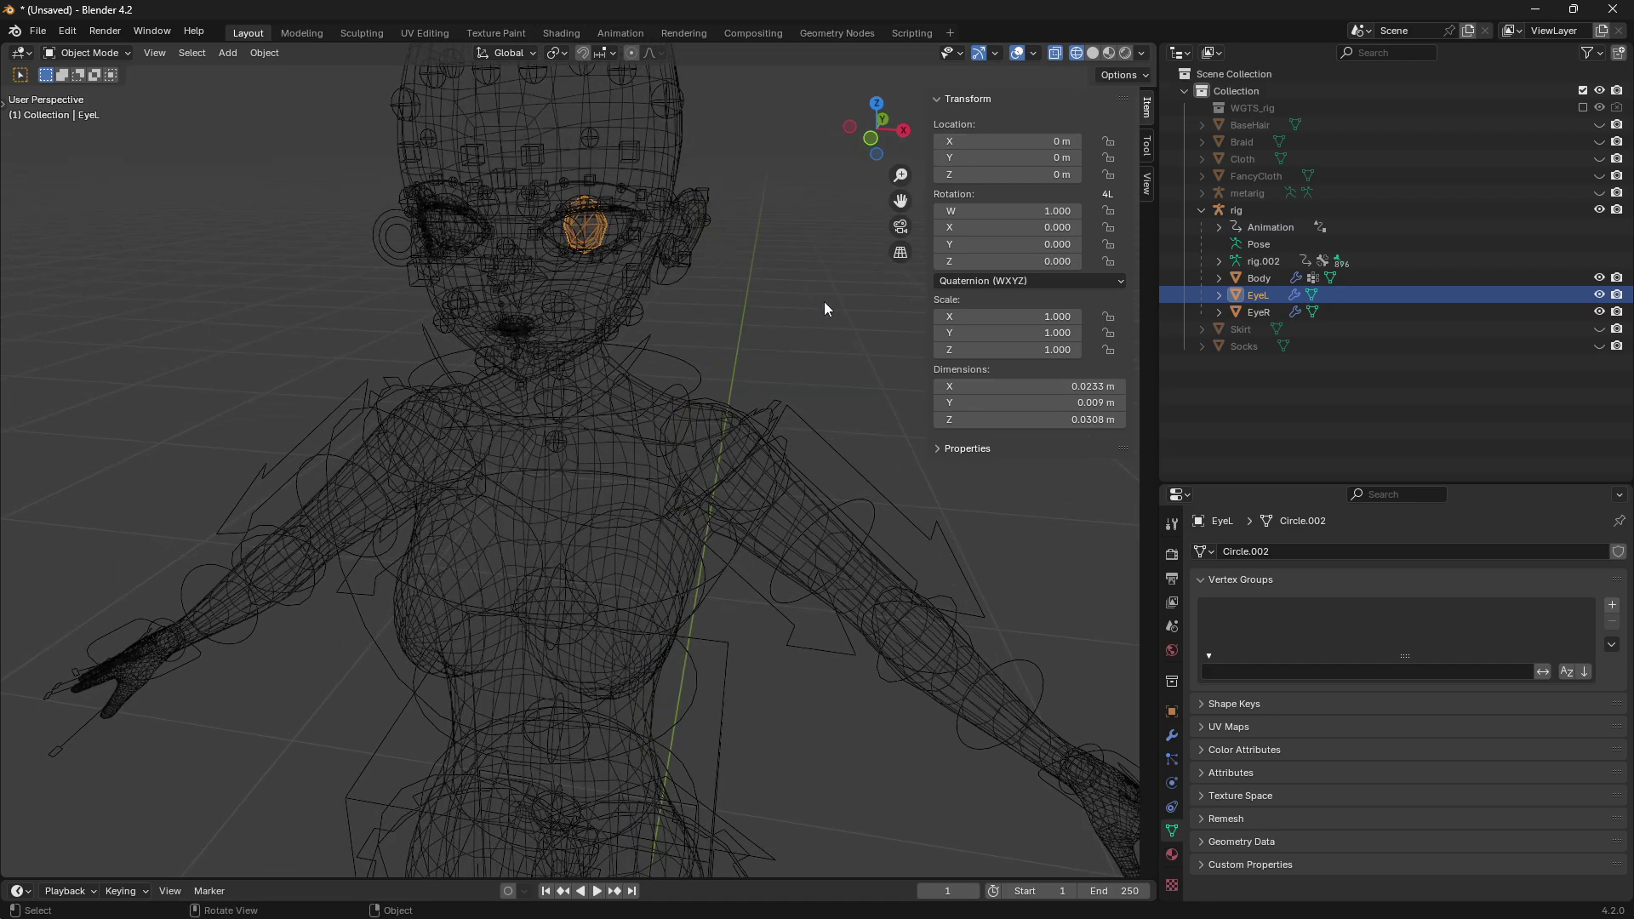
pyautogui.hotkey('ctrl', 'Tab')
pyautogui.click(656, 243)
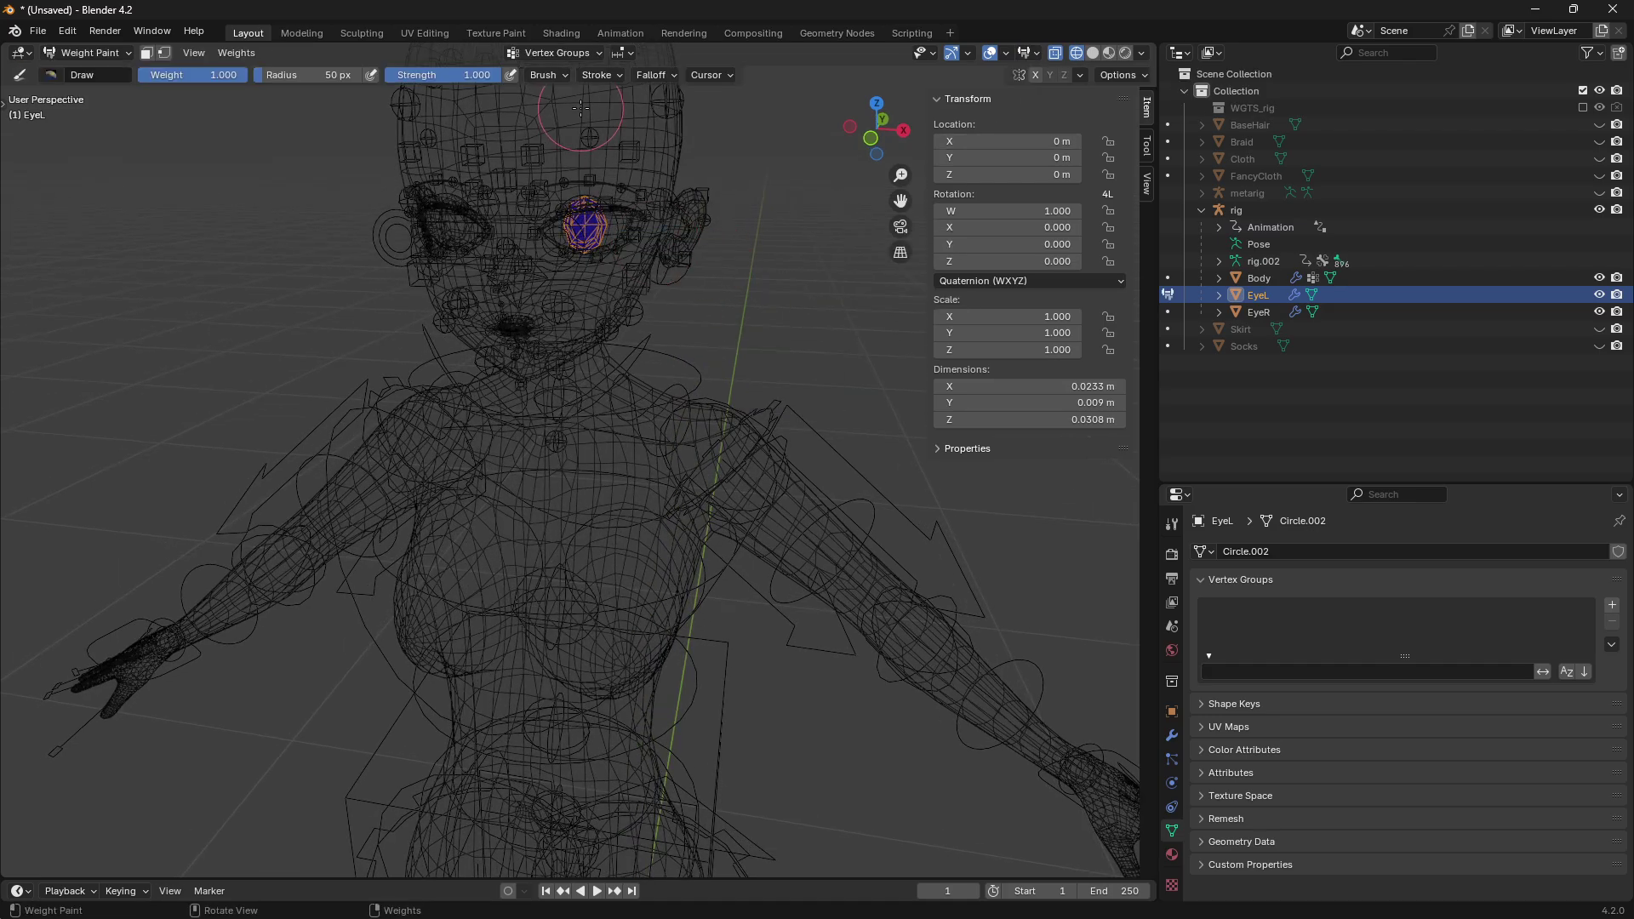
pyautogui.scroll(4, 544, 200)
pyautogui.keyDown('shift'); pyautogui.moveTo(622, 162); pyautogui.dragTo(633, 442, button='middle'); pyautogui.keyUp('shift')
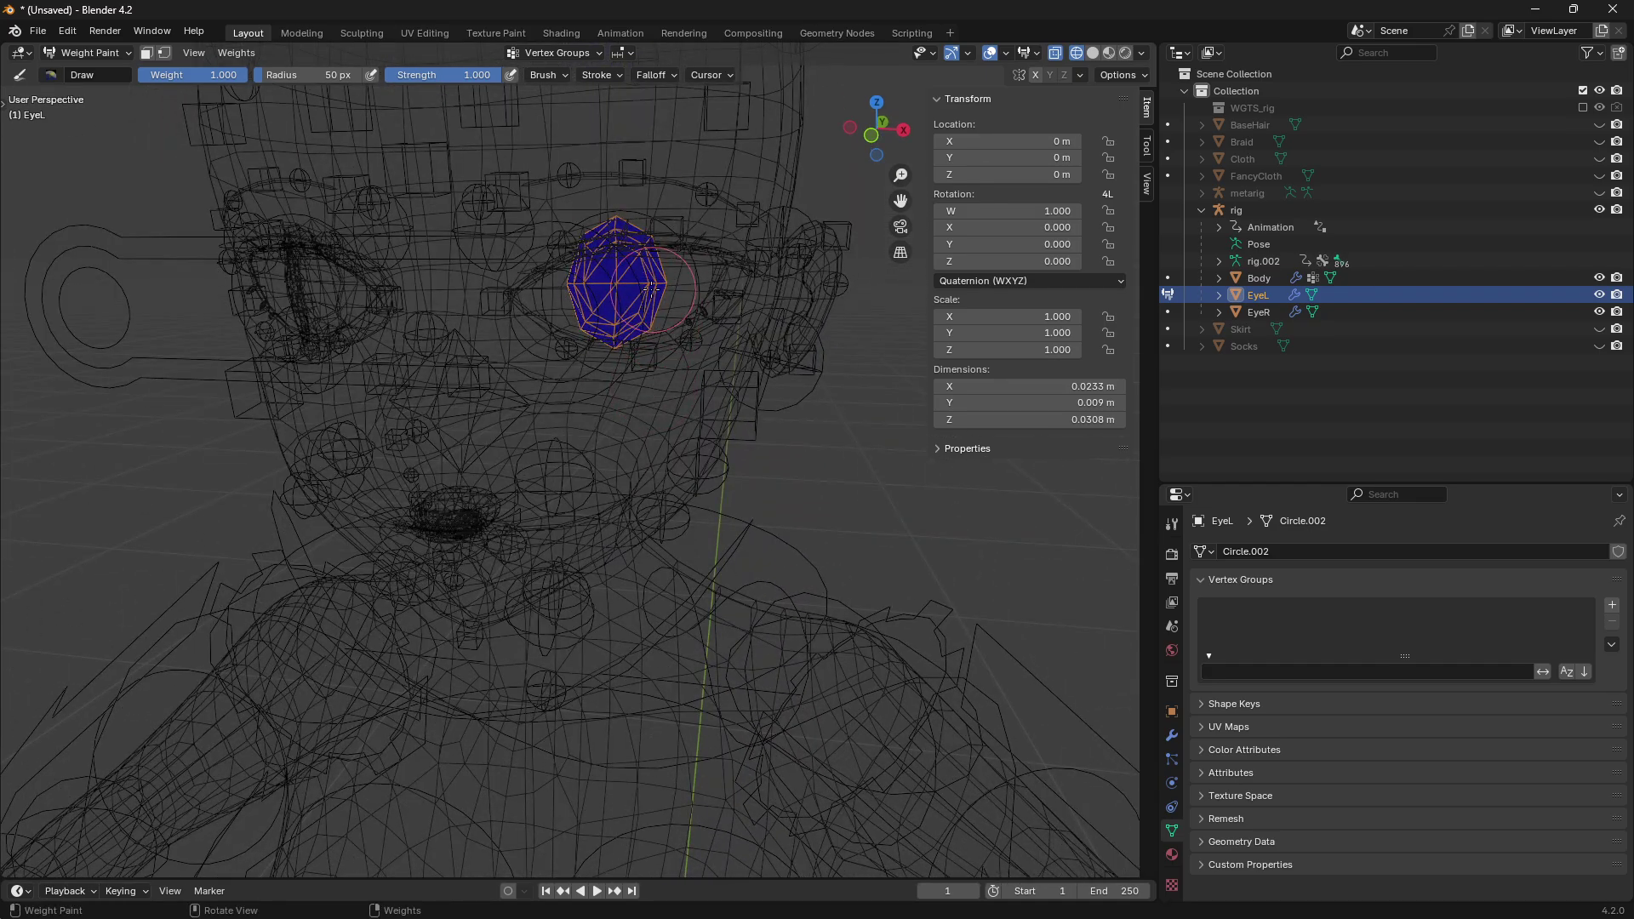
# - Give the whole EyeL mesh a weight of 1.000, rename its vertex group MCH-eye.L, and return to Object Mode
pyautogui.moveTo(647, 290); pyautogui.dragTo(707, 316)
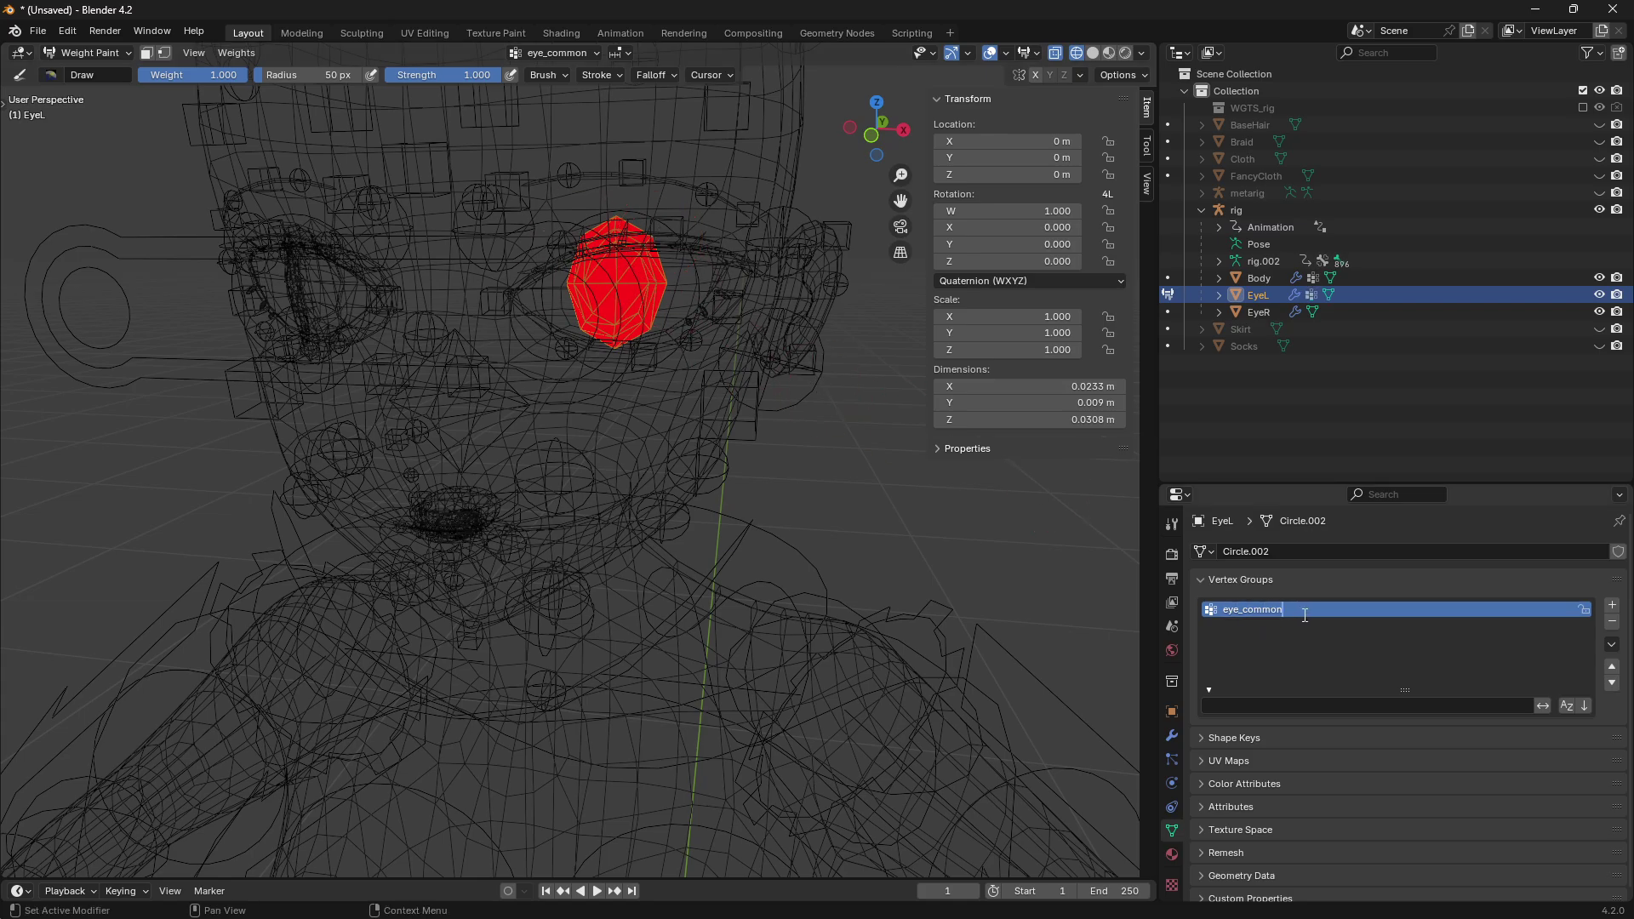
pyautogui.write('MCH-eye.L')
pyautogui.hotkey('ctrl', 'Tab')
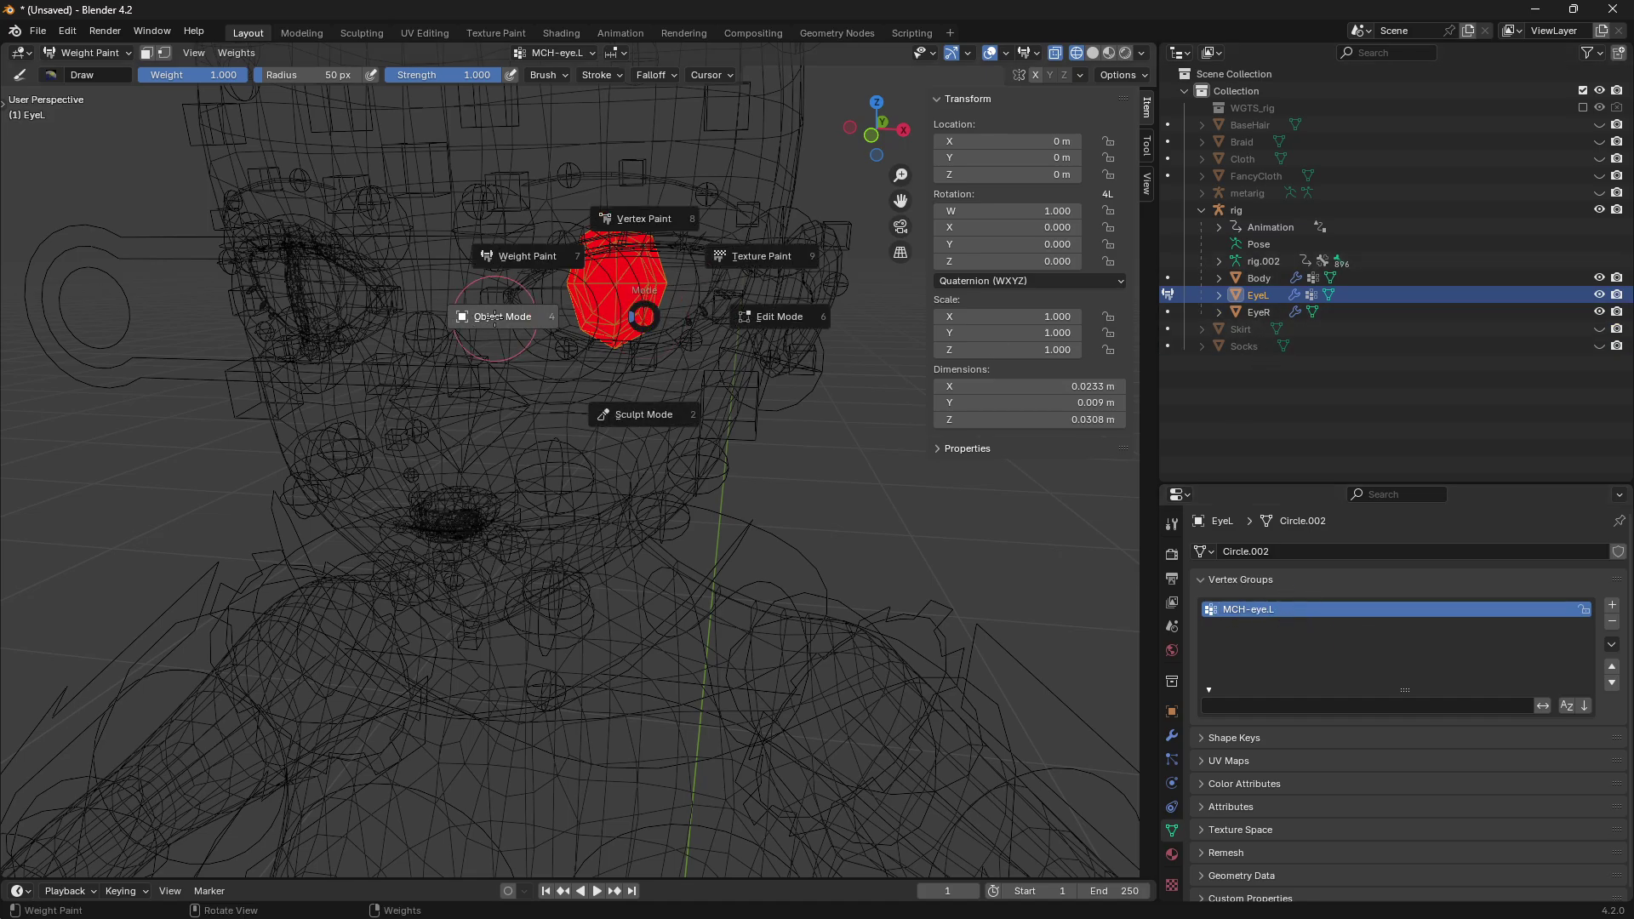
pyautogui.click(494, 317)
# - Put the EyeR mesh into Weight Paint mode and fill it entirely with a weight of 1.000
pyautogui.click(1257, 312)
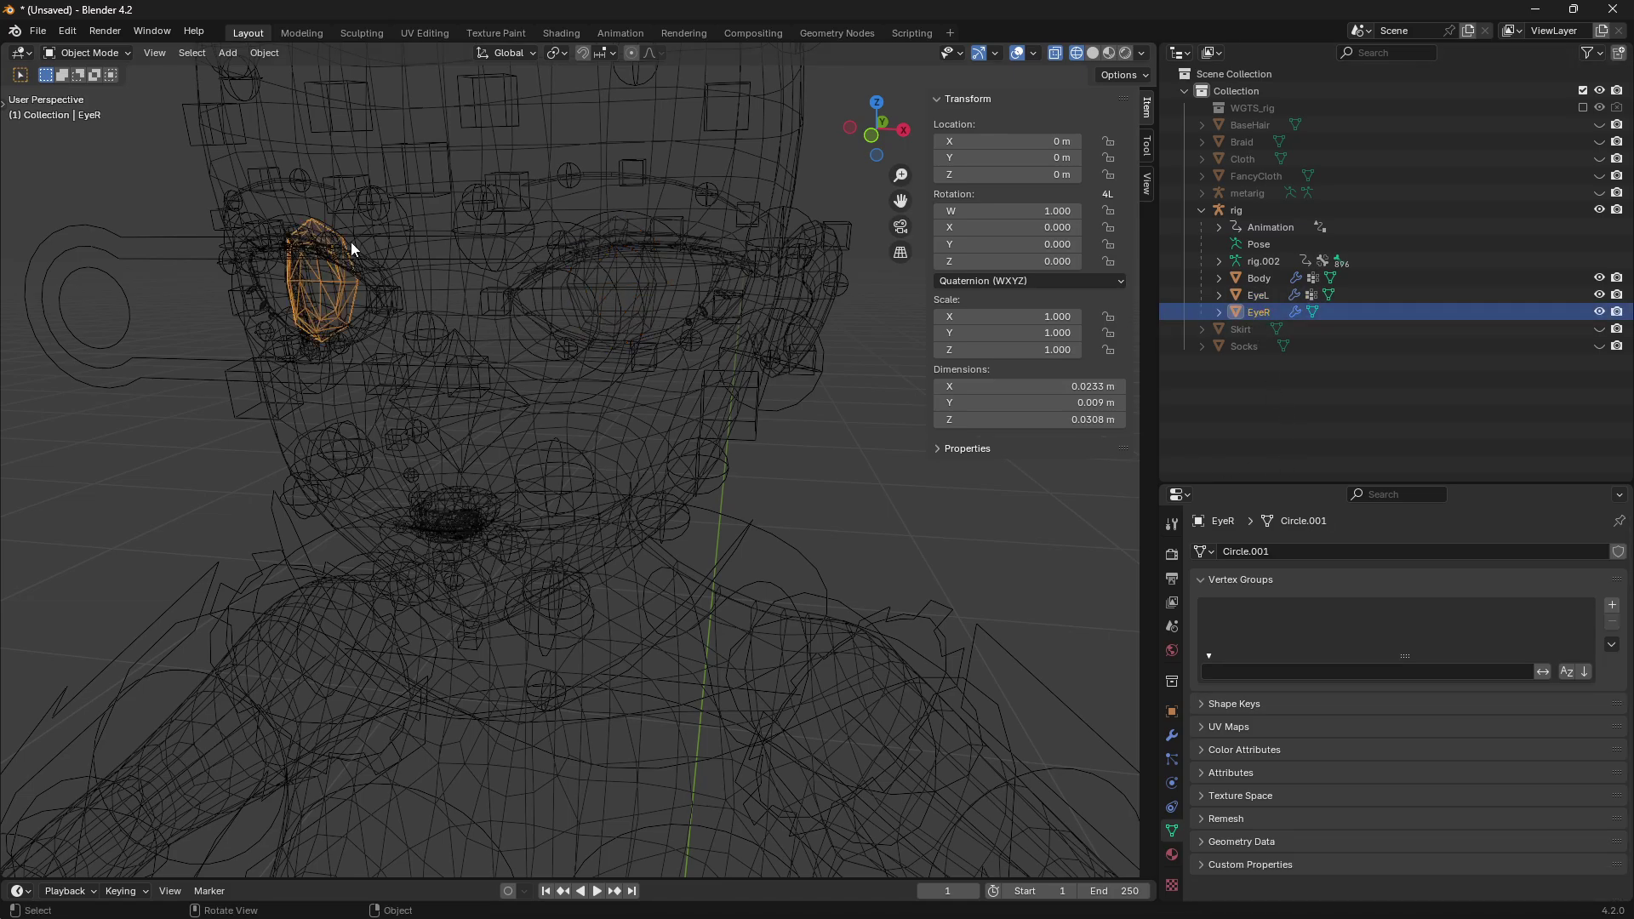
pyautogui.hotkey('ctrl', 'Tab')
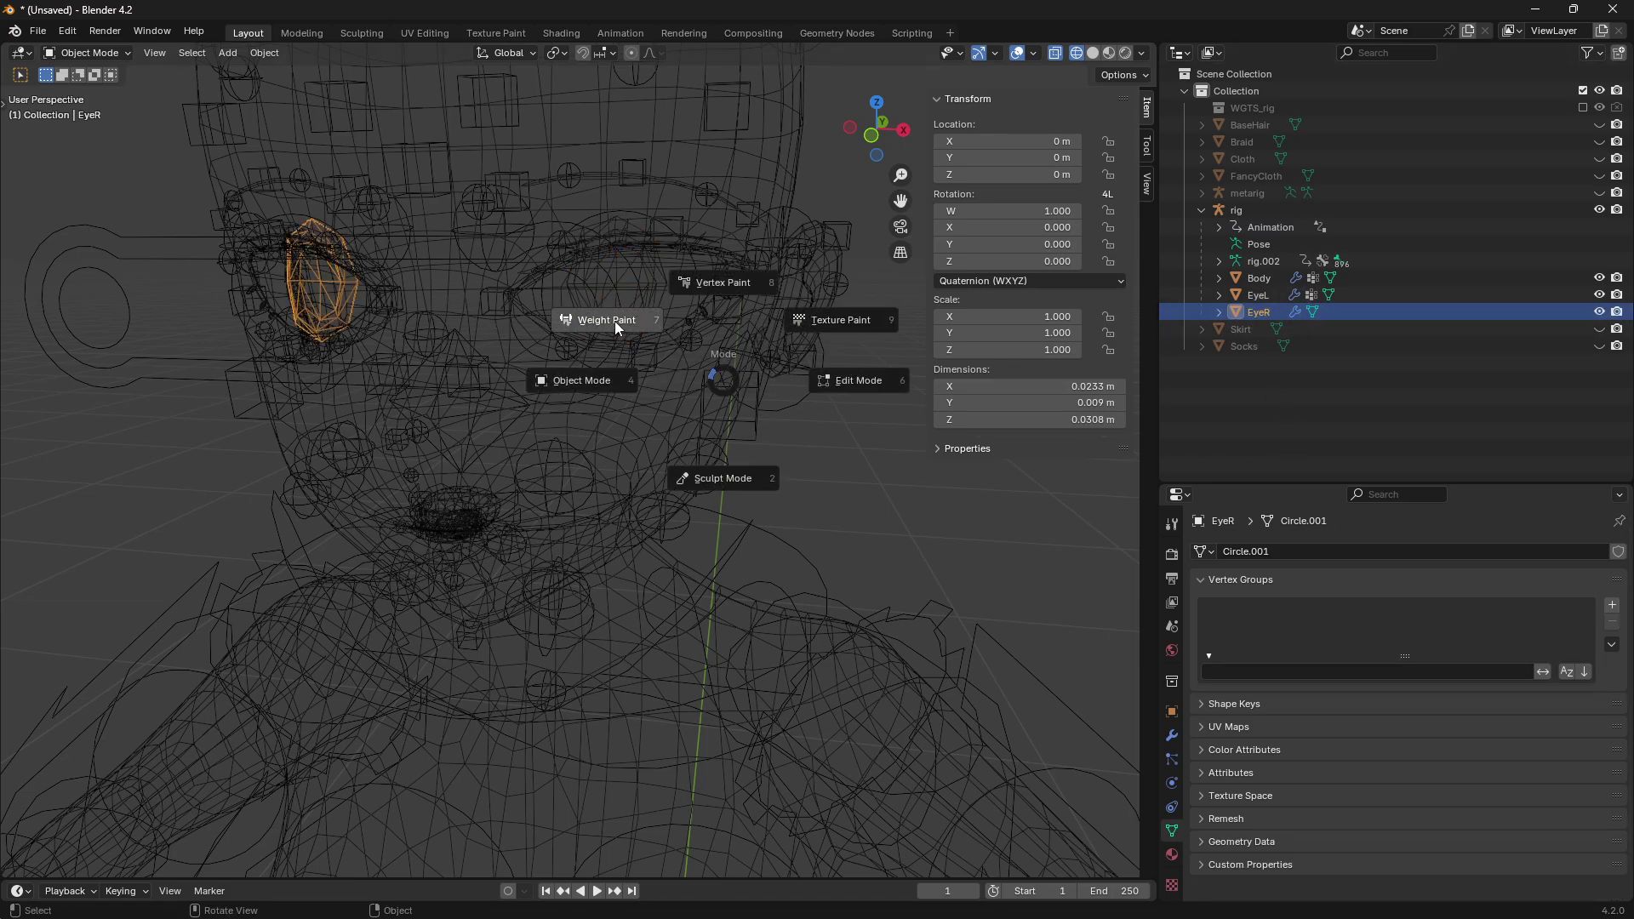
pyautogui.click(614, 319)
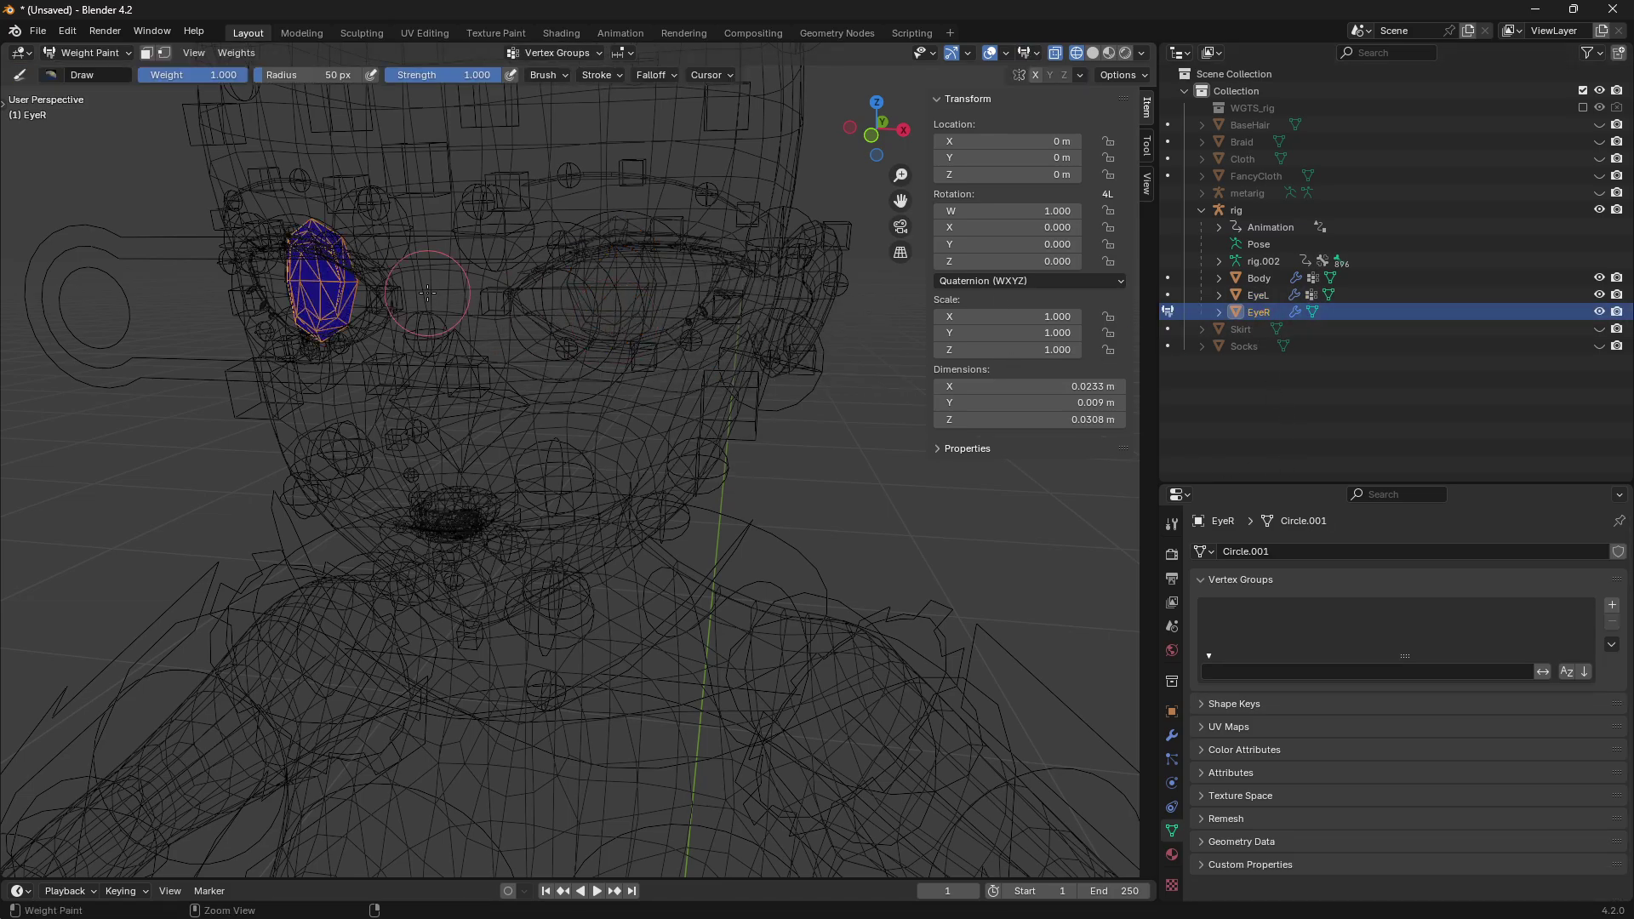
pyautogui.hotkey('ctrl', 'x')
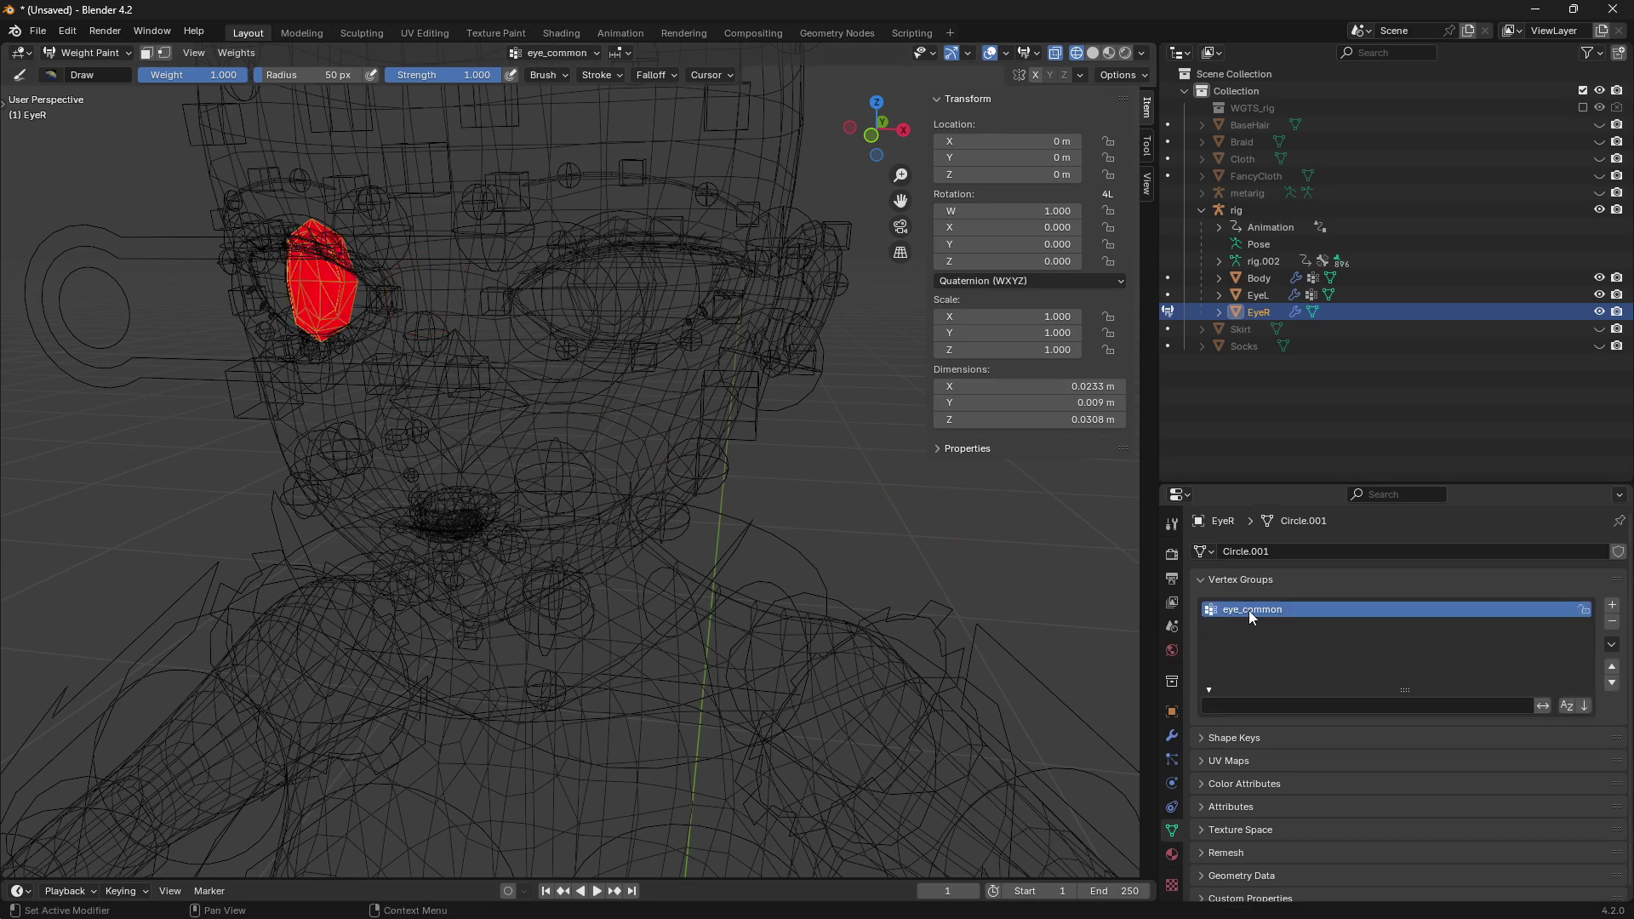
# - Copy the right eye bone name from the Notepad++ notes and rename EyeR's vertex group MCH-eye.R in Blender
pyautogui.hotkey('alt', 'Tab')
pyautogui.moveTo(215, 252); pyautogui.dragTo(145, 252)
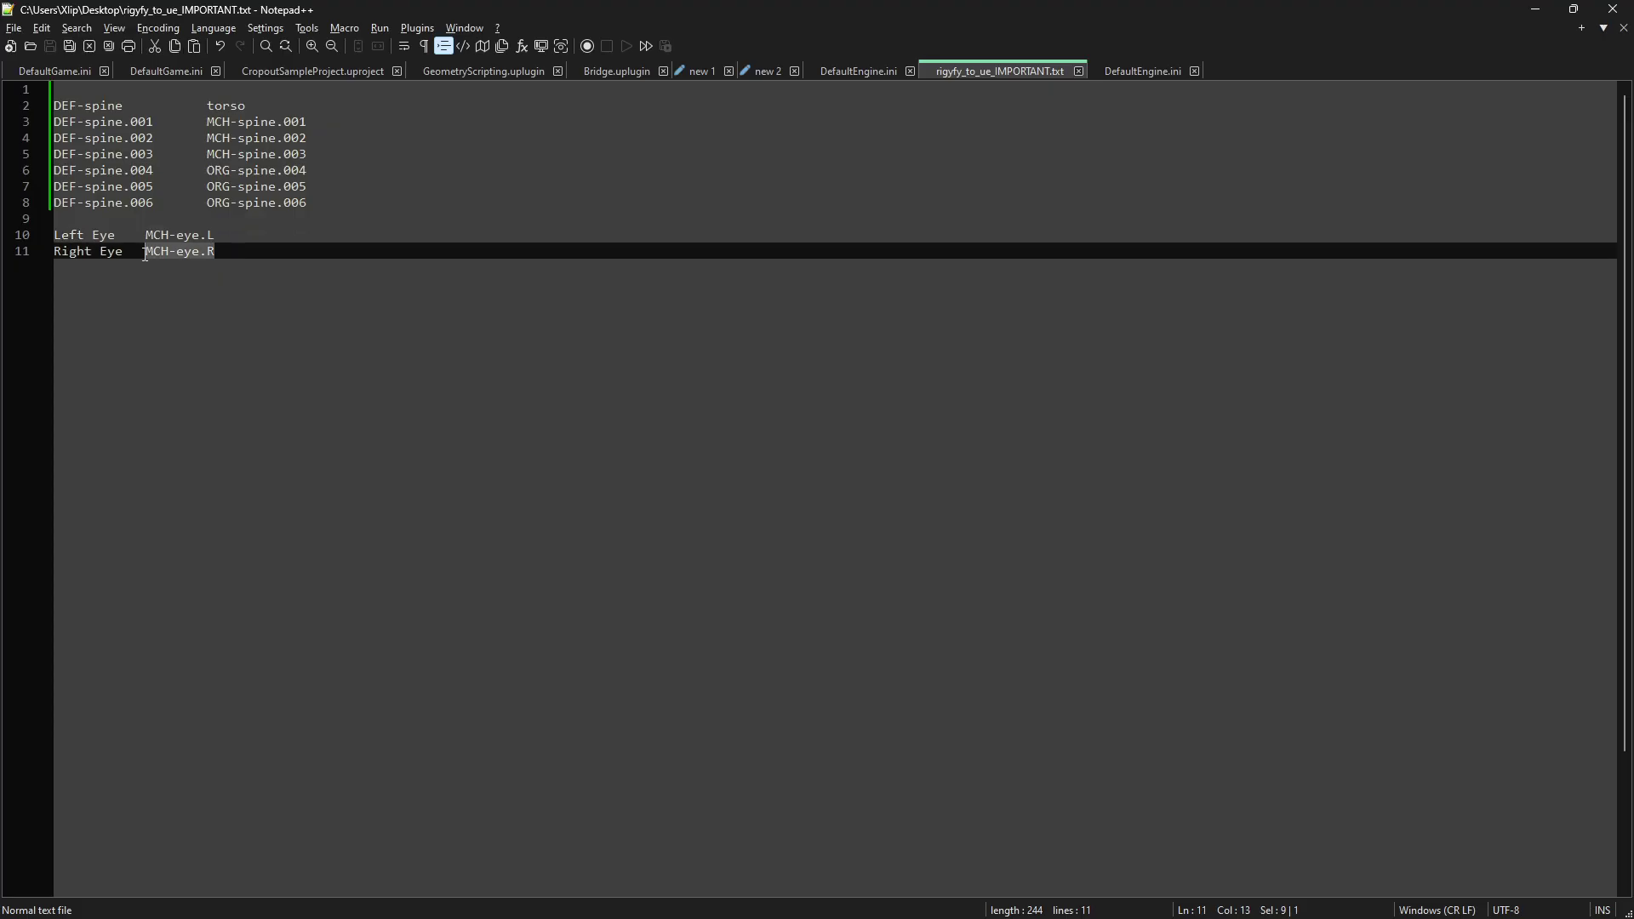
pyautogui.hotkey('ctrl', 'c')
pyautogui.hotkey('alt', 'Tab')
pyautogui.doubleClick(1260, 611)
pyautogui.hotkey('ctrl', 'v')
pyautogui.press('Return')
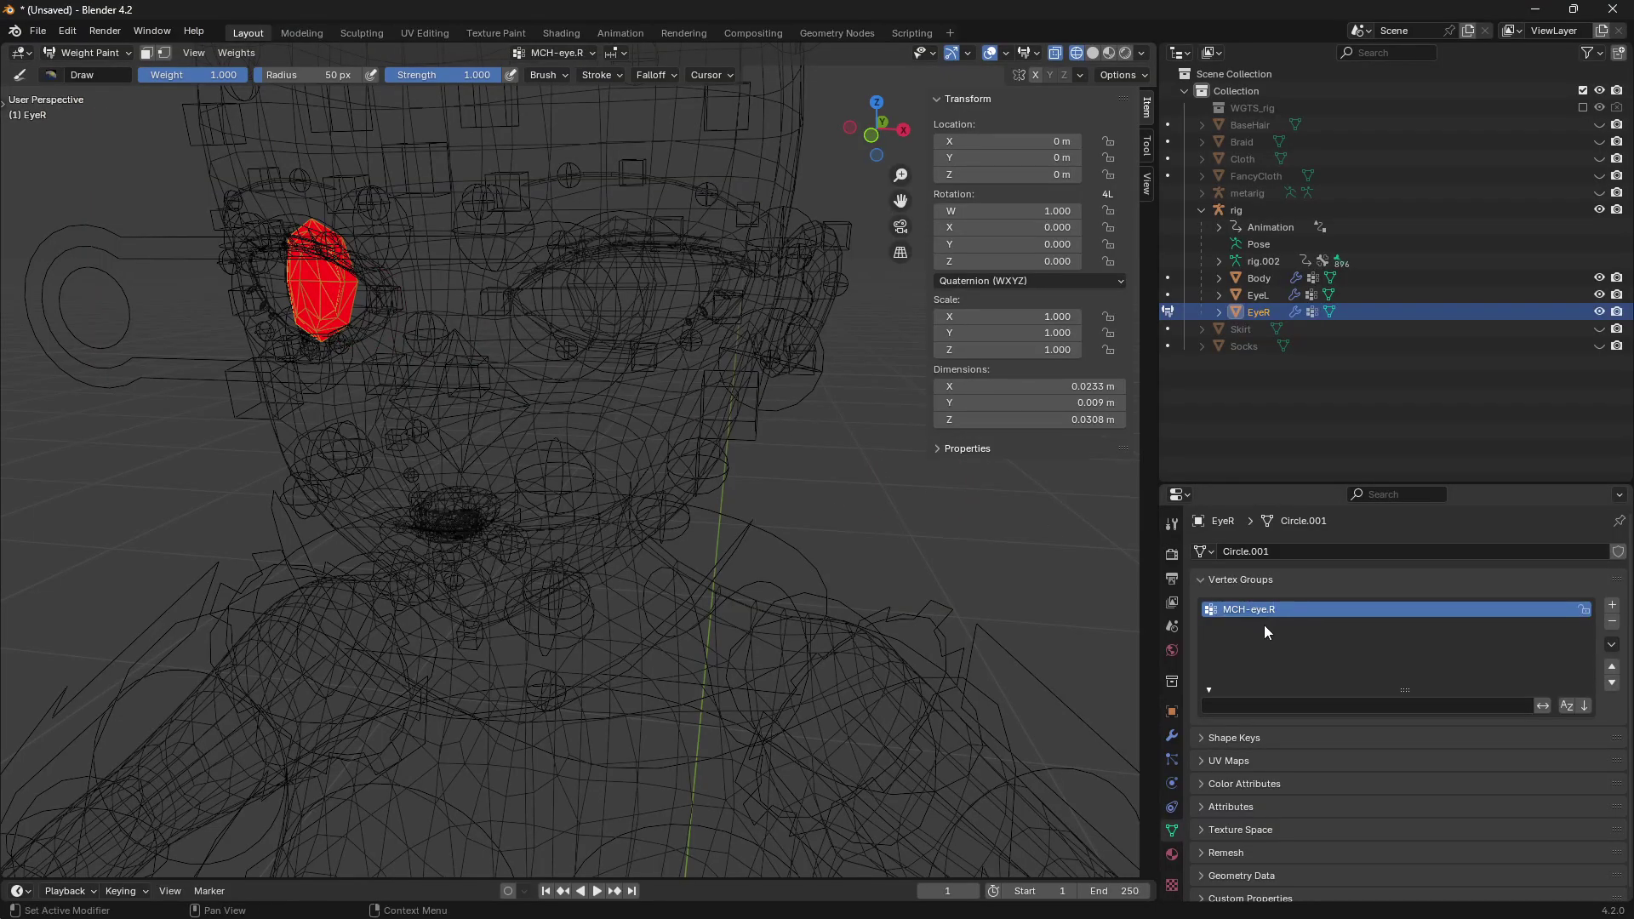
# - Return EyeR to Object Mode and deselect everything
pyautogui.moveTo(463, 285); pyautogui.dragTo(411, 230, button='middle')
pyautogui.hotkey('ctrl', 'Tab')
pyautogui.click(274, 241)
pyautogui.click(1220, 387)
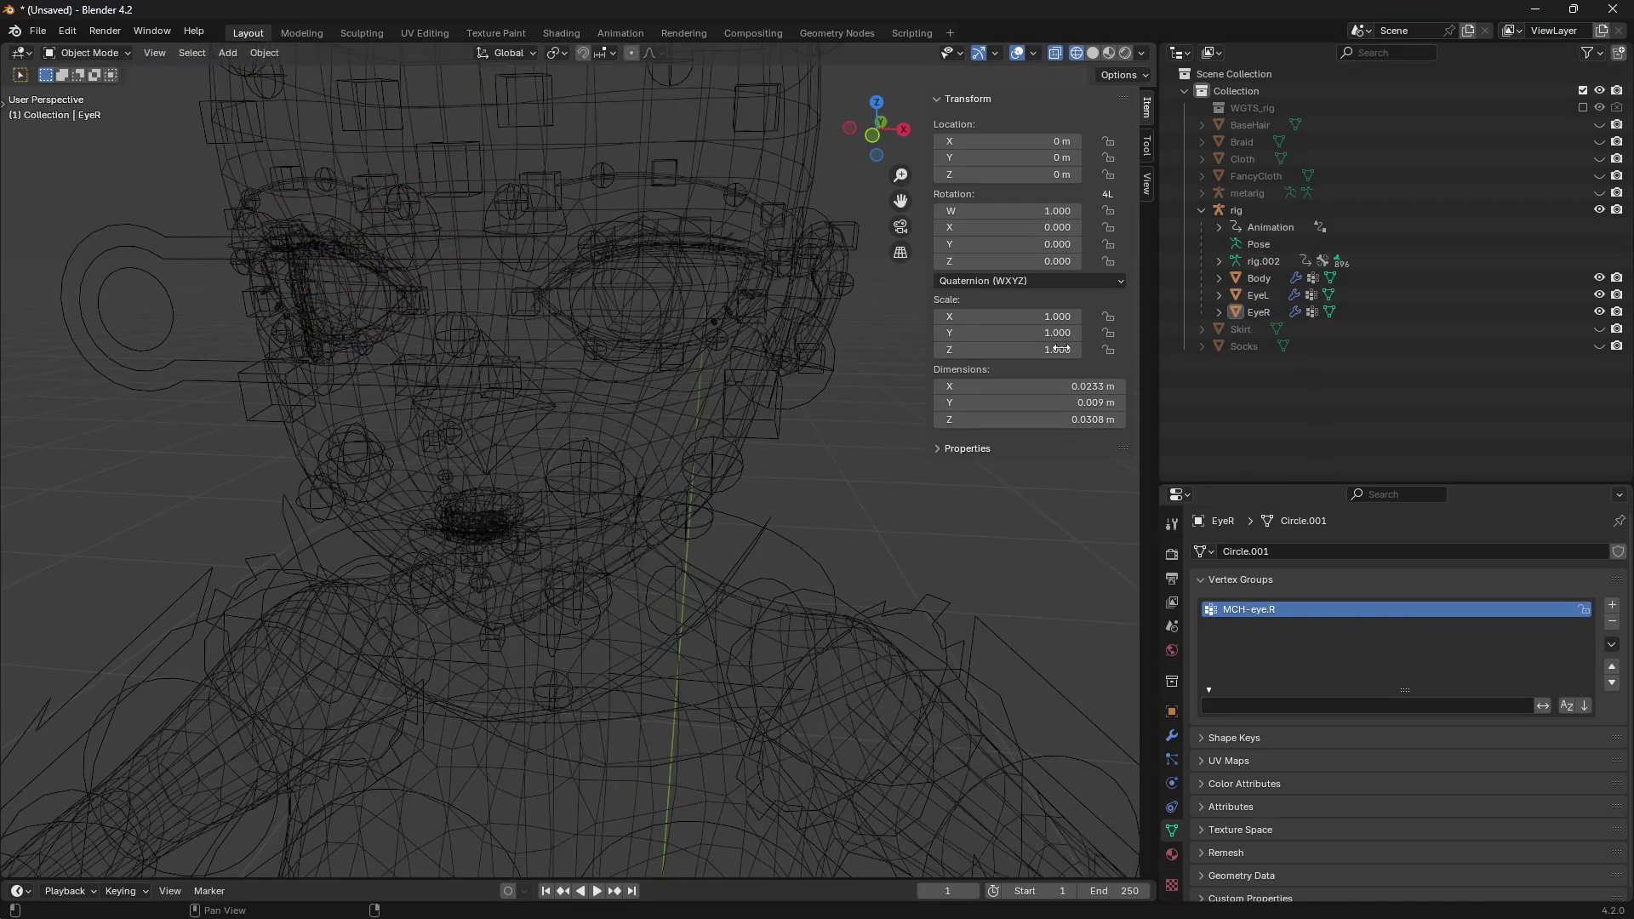
# - Review the left eye bone name in the Notepad++ notes and return to the face in Blender
pyautogui.hotkey('alt', 'Tab')
pyautogui.moveTo(216, 235); pyautogui.dragTo(167, 235)
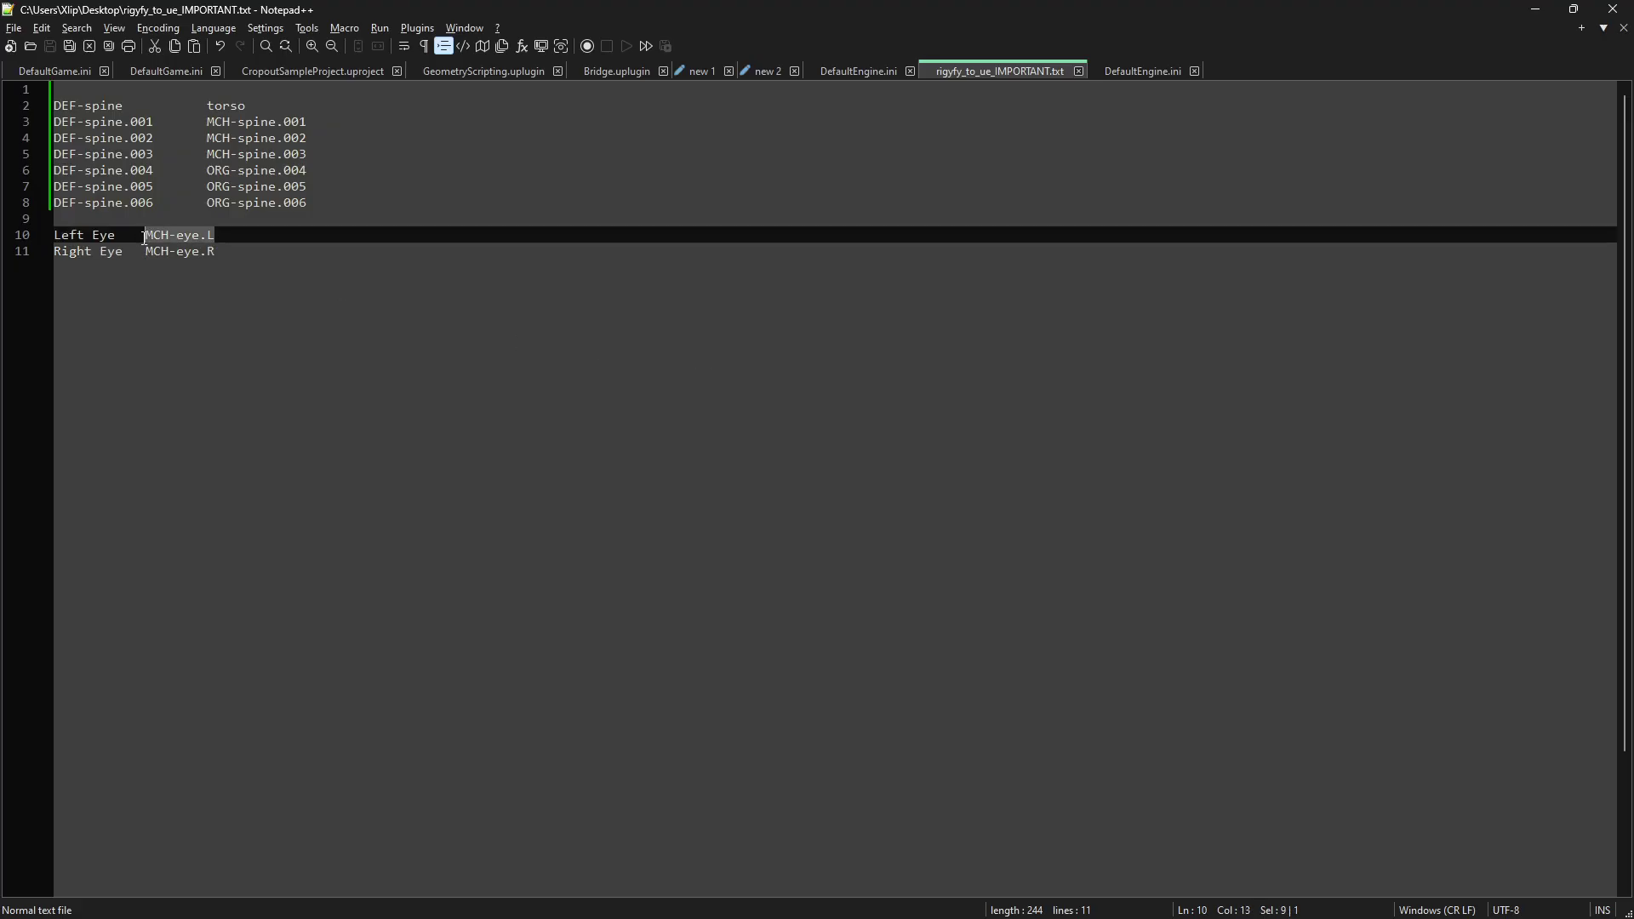
pyautogui.hotkey('alt', 'Tab')
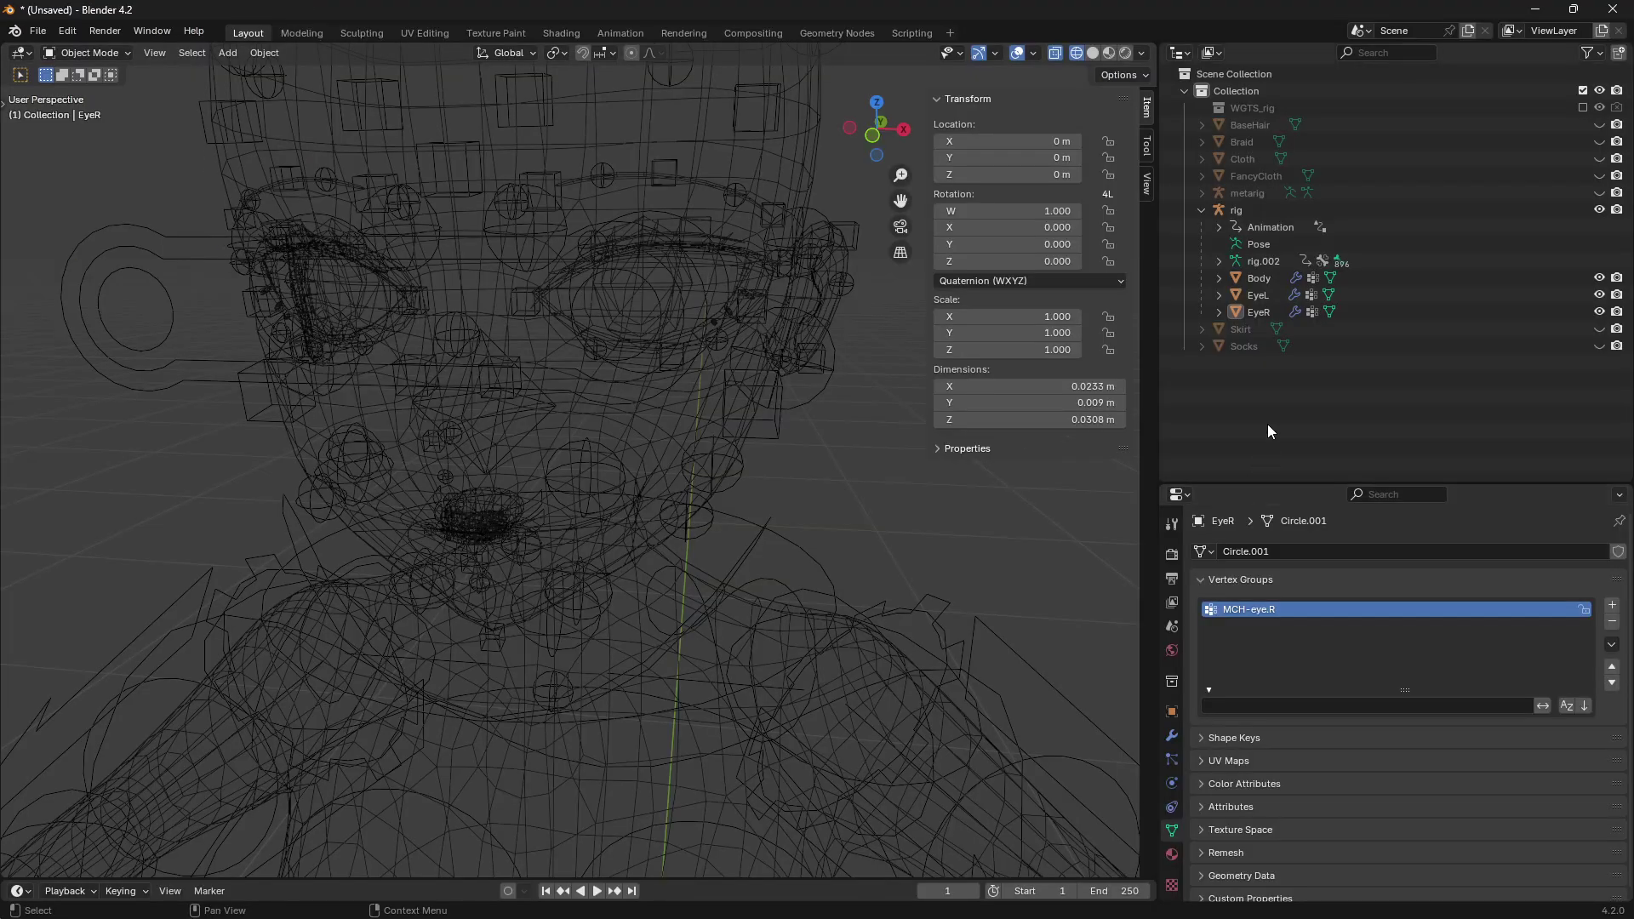
pyautogui.scroll(-1, 788, 388)
pyautogui.moveTo(621, 381); pyautogui.dragTo(640, 400, button='middle')
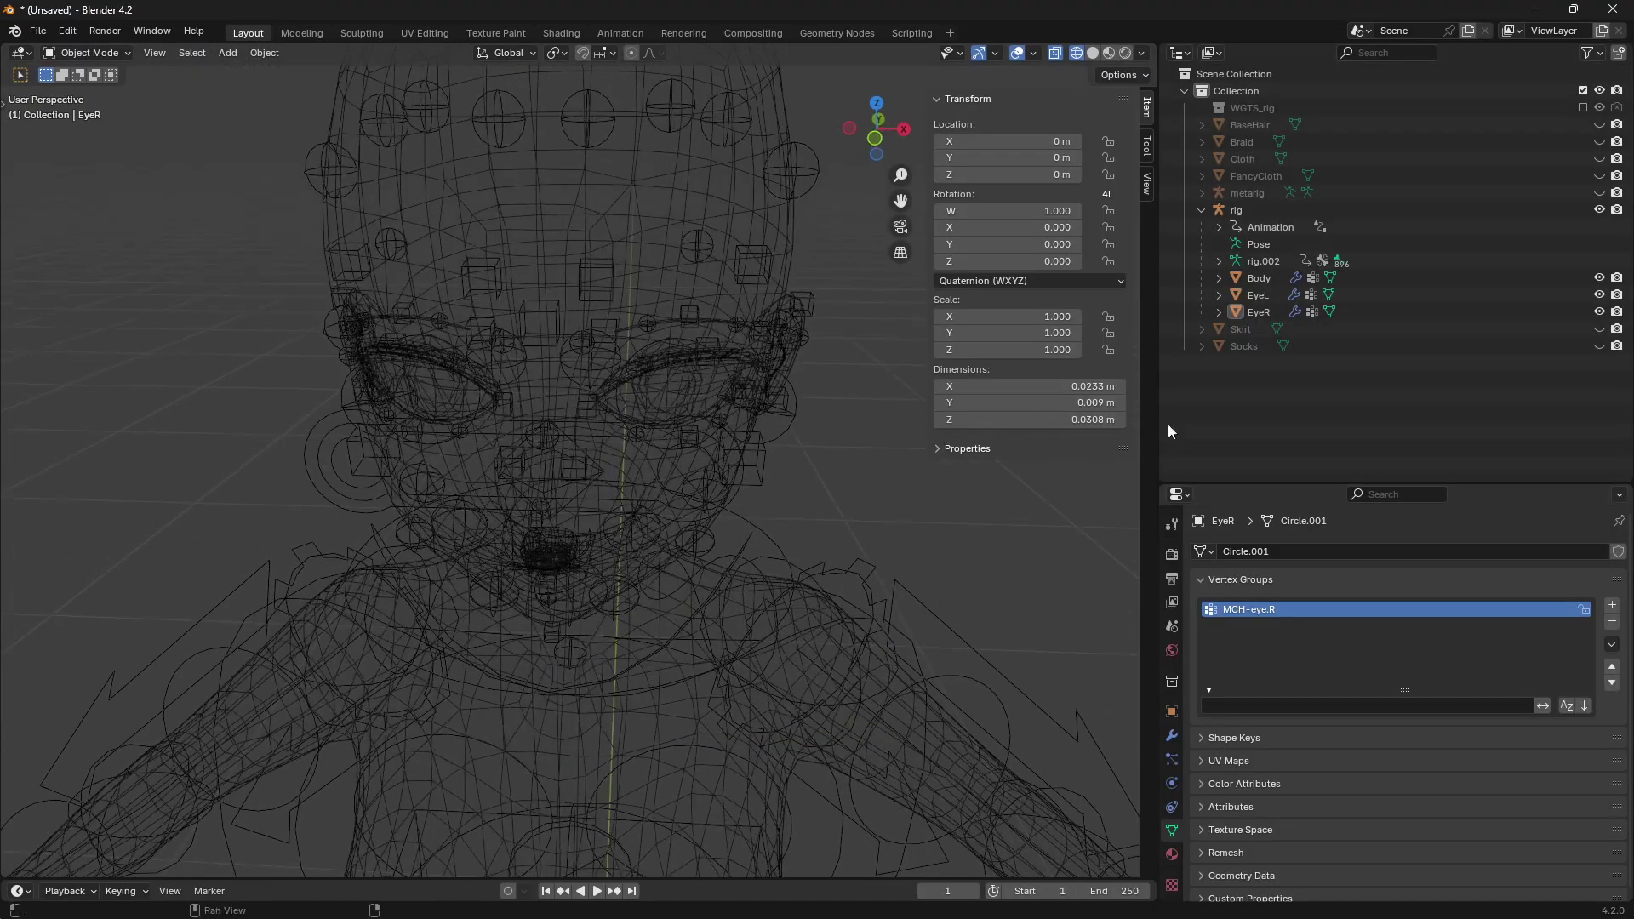
# - Copy the left eye bone name MCH-eye.L from the Notepad++ notes and return to Blender
pyautogui.hotkey('alt', 'Tab')
pyautogui.moveTo(216, 235); pyautogui.dragTo(149, 235)
pyautogui.hotkey('ctrl', 'c')
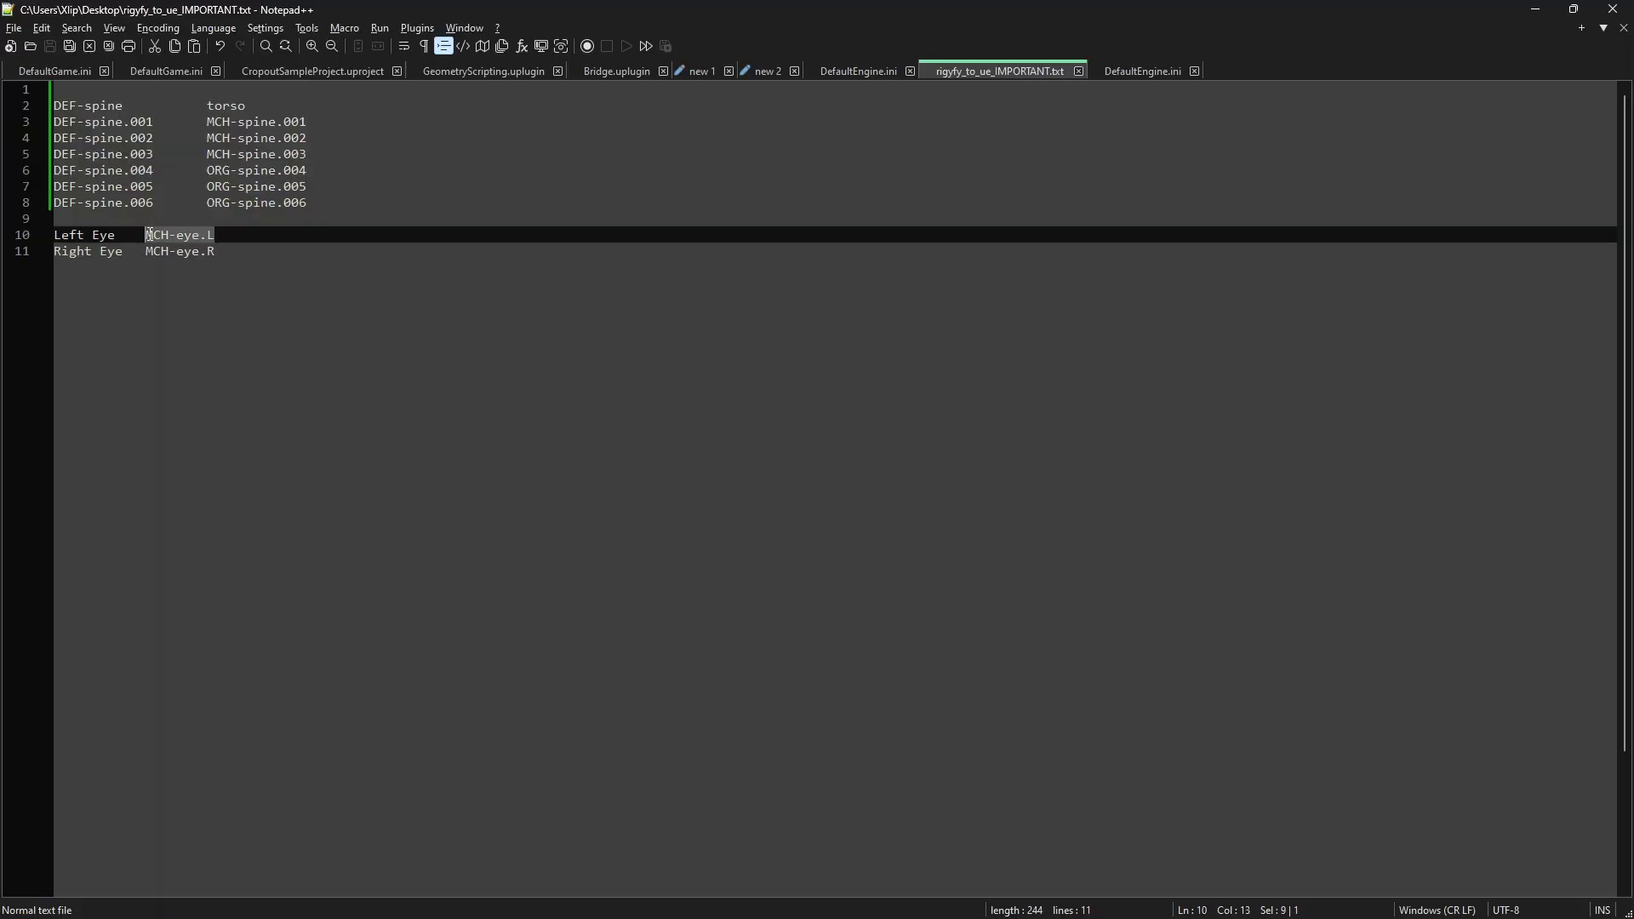
pyautogui.hotkey('alt', 'Tab')
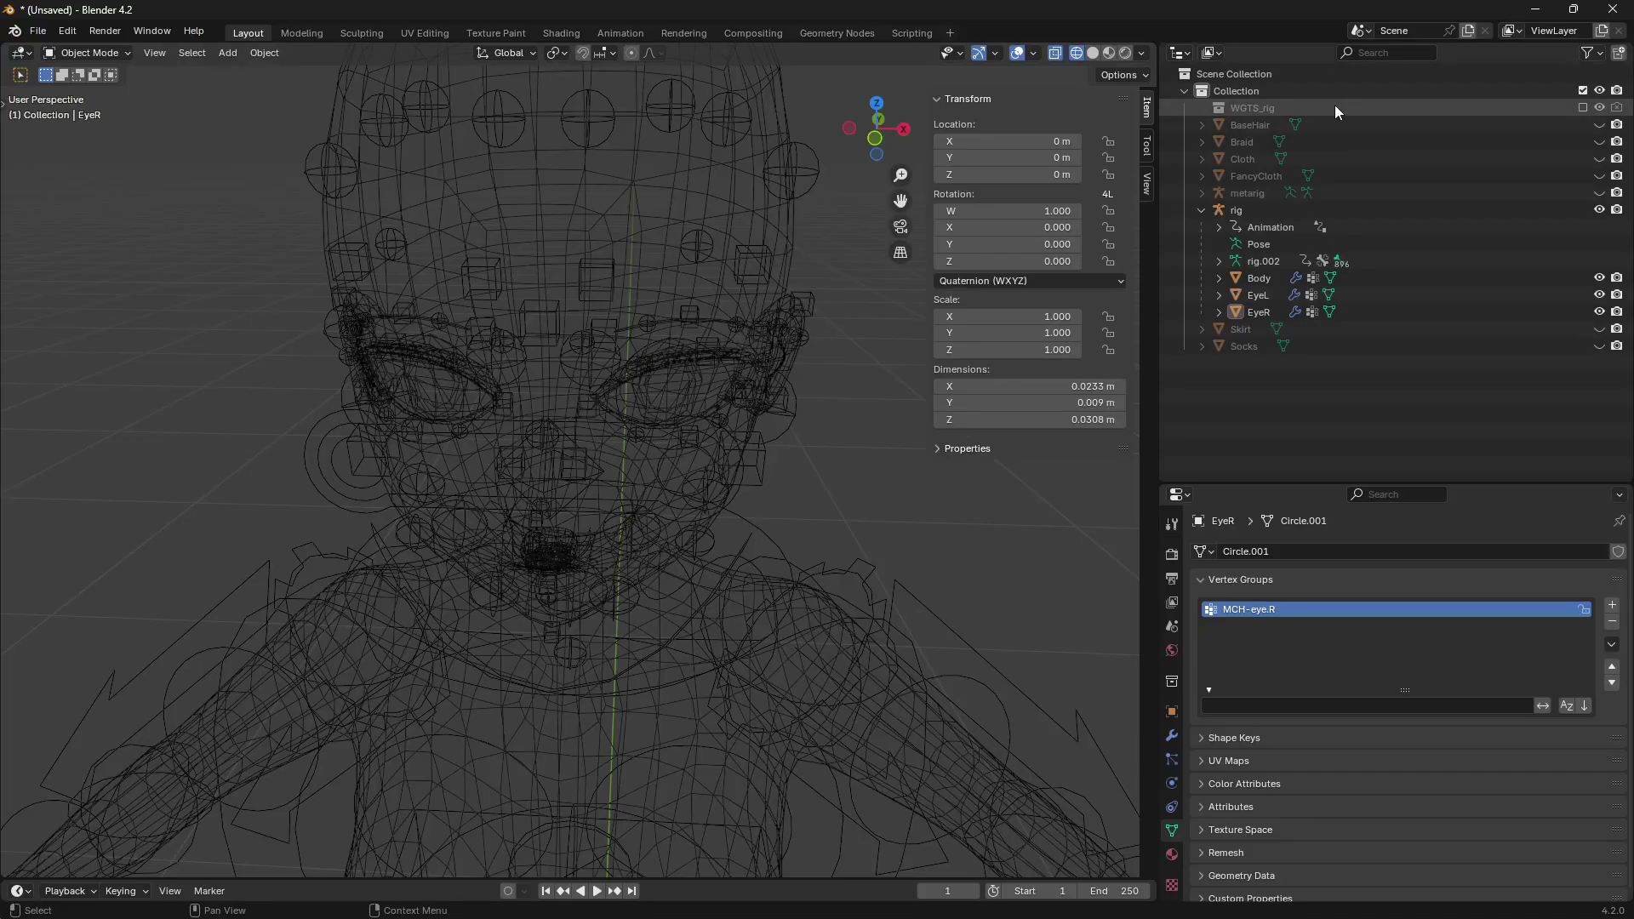
# - Find the MCH-eye.L bone in the Outliner using the copied name and enable Deform for it
pyautogui.click(1396, 56)
pyautogui.hotkey('ctrl', 'v')
pyautogui.click(1491, 330)
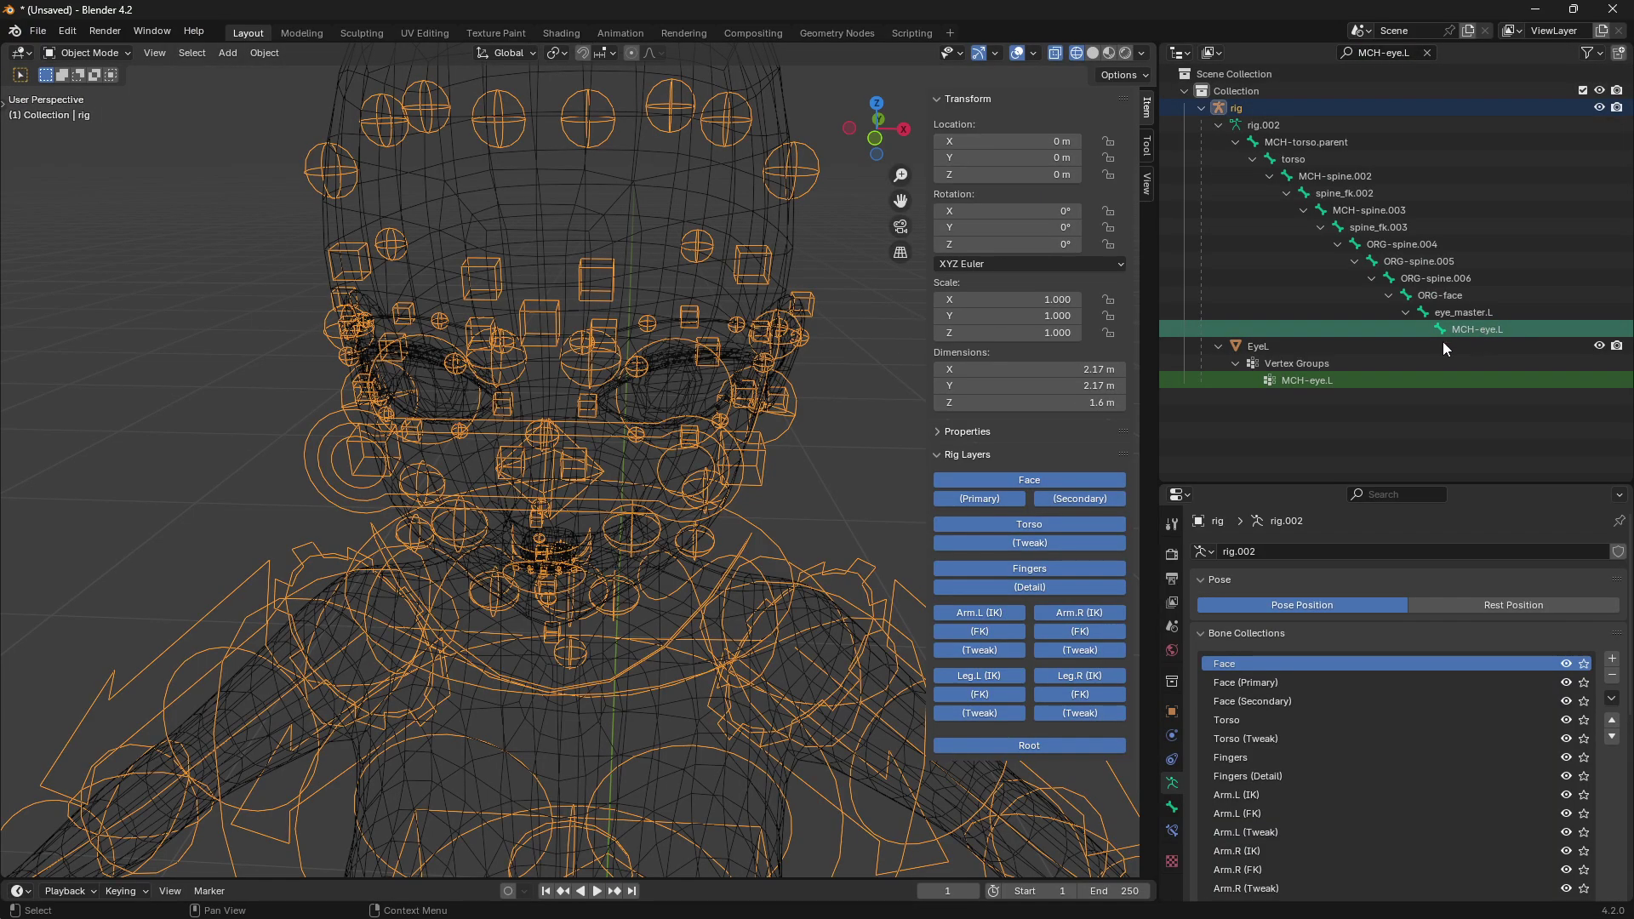
pyautogui.click(1173, 810)
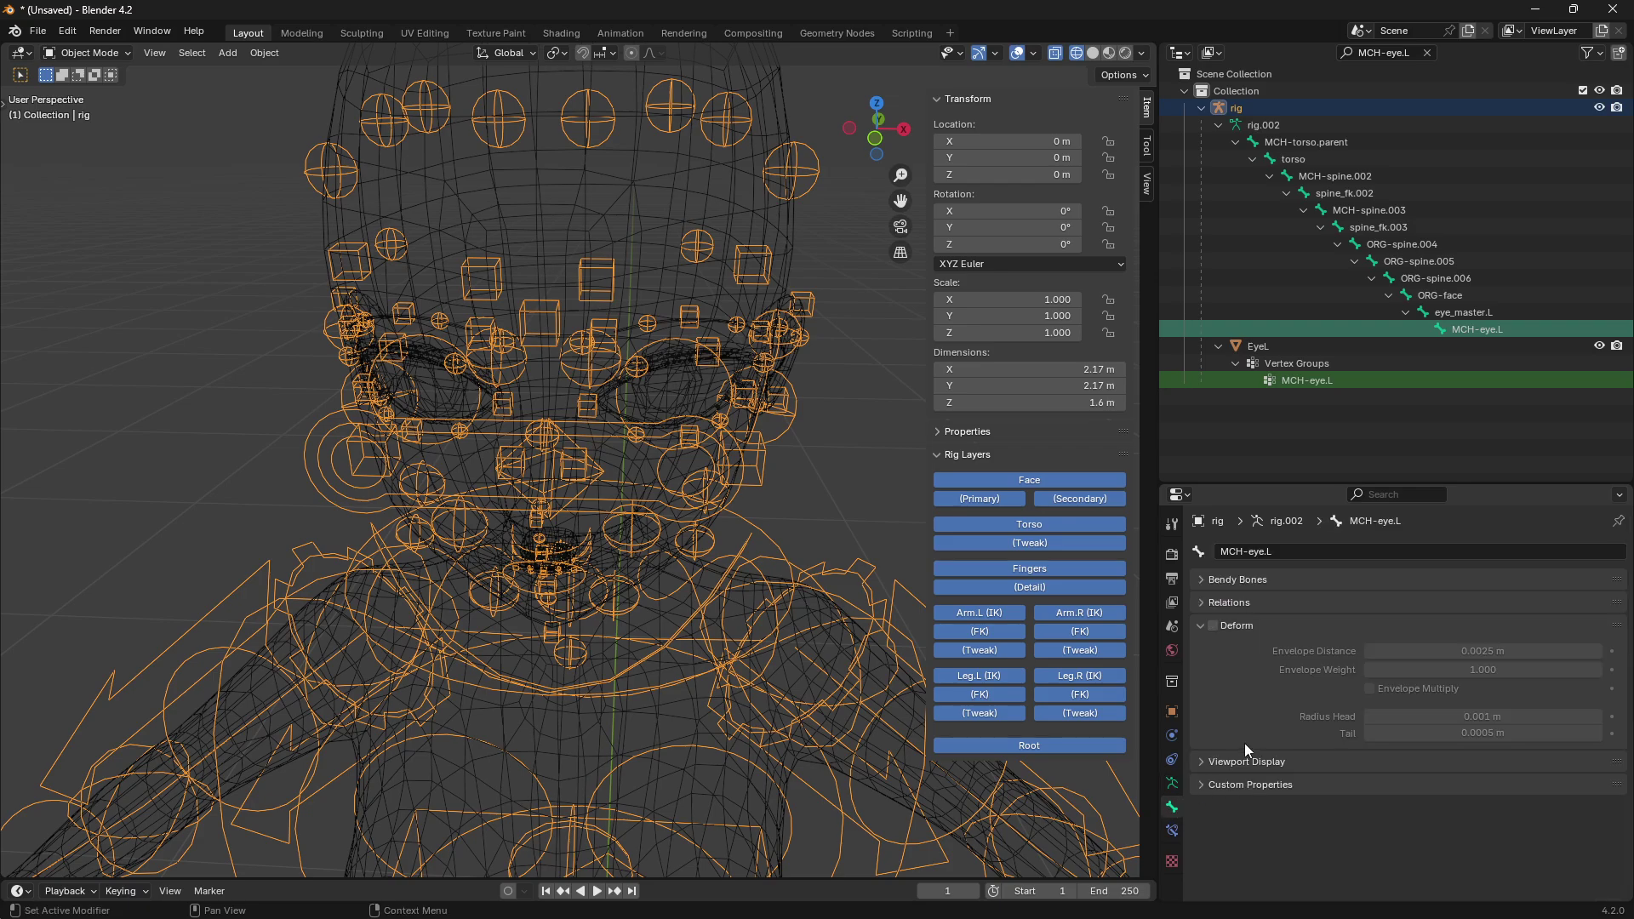
pyautogui.click(1211, 627)
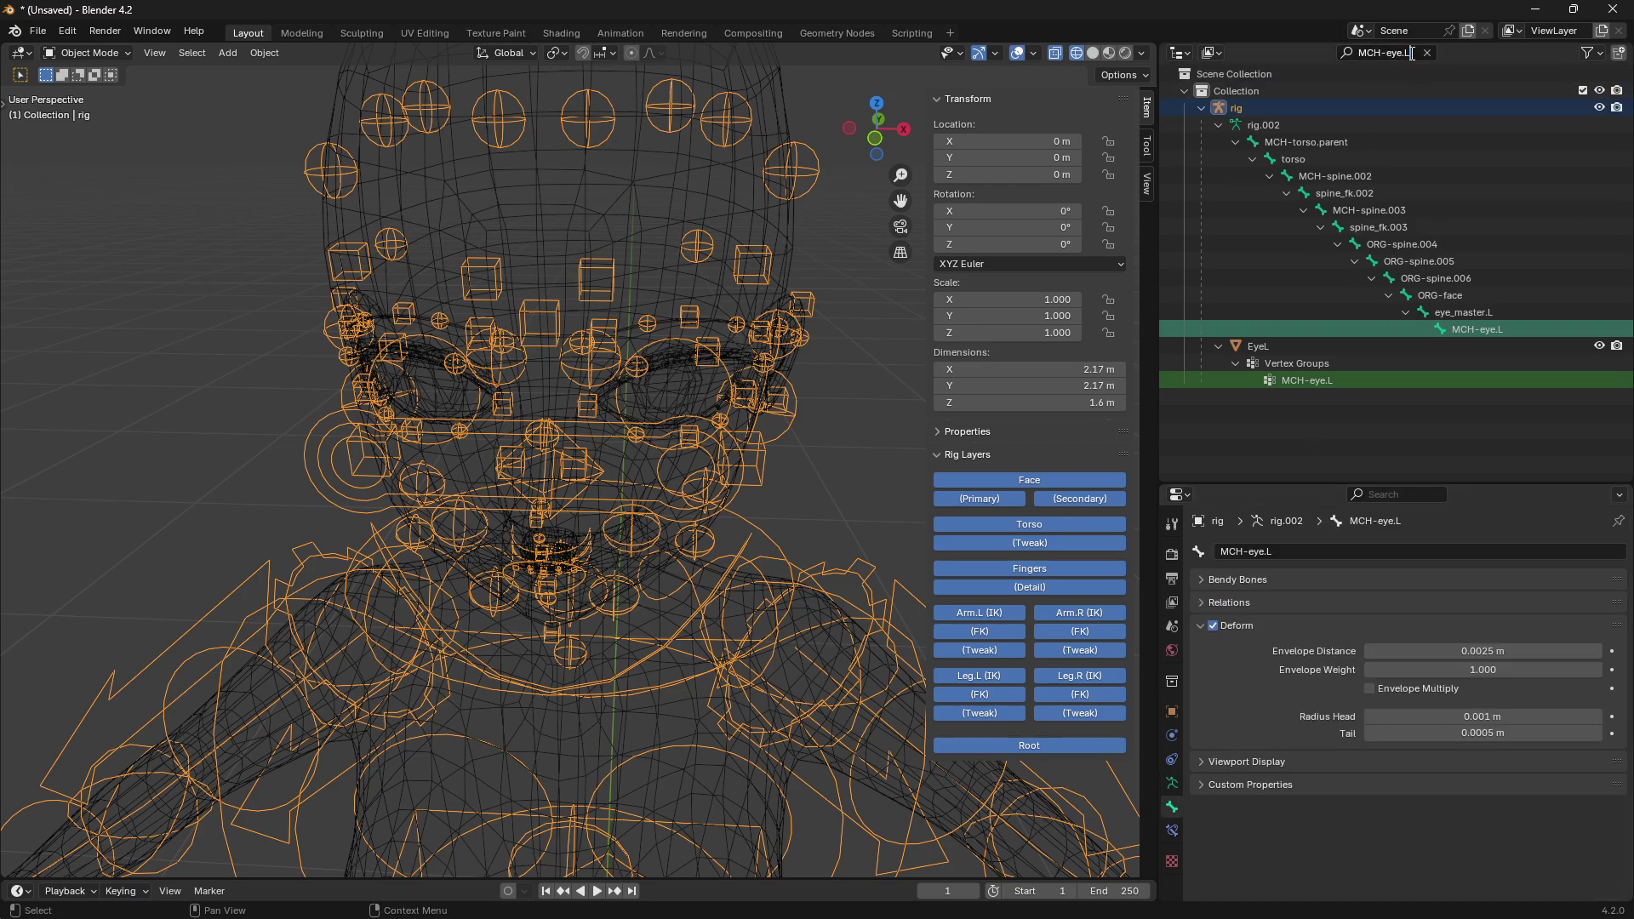
# - Filter the Outliner for MCH-eye.R, select that bone and enable Deform for it
pyautogui.press('BackSpace')
pyautogui.write('R')
pyautogui.click(1482, 332)
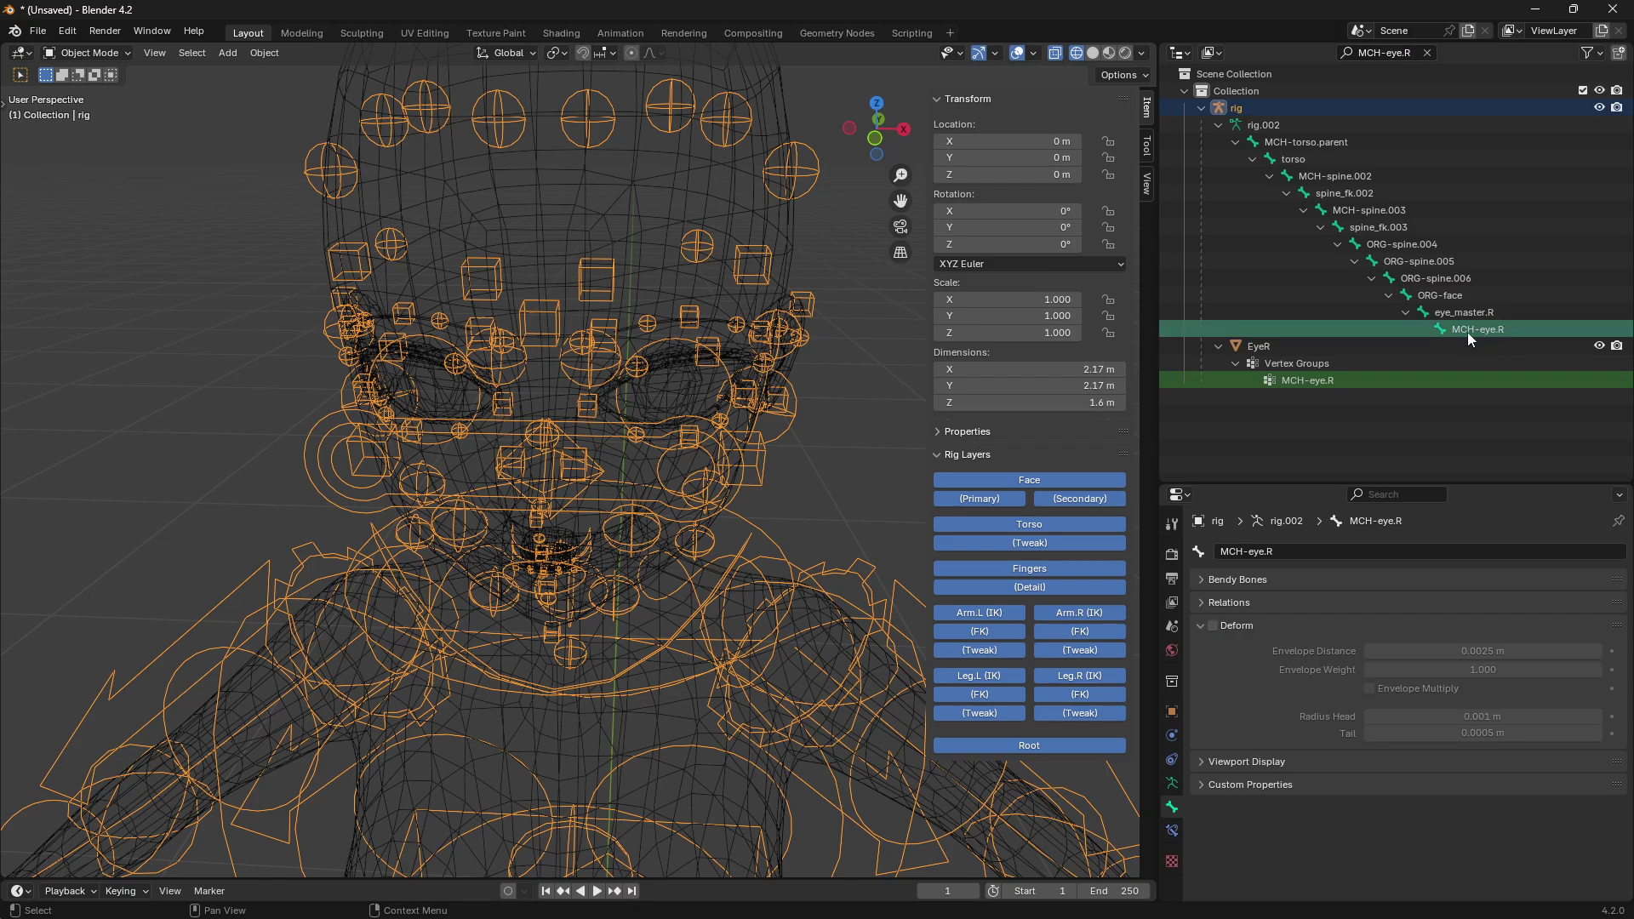
pyautogui.click(1212, 627)
# - Deselect everything, clear the Outliner filter and show the character in Material Preview shading
pyautogui.click(870, 403)
pyautogui.scroll(-5, 798, 352)
pyautogui.click(1427, 53)
pyautogui.moveTo(749, 392); pyautogui.dragTo(774, 565, button='middle')
pyautogui.click(1109, 52)
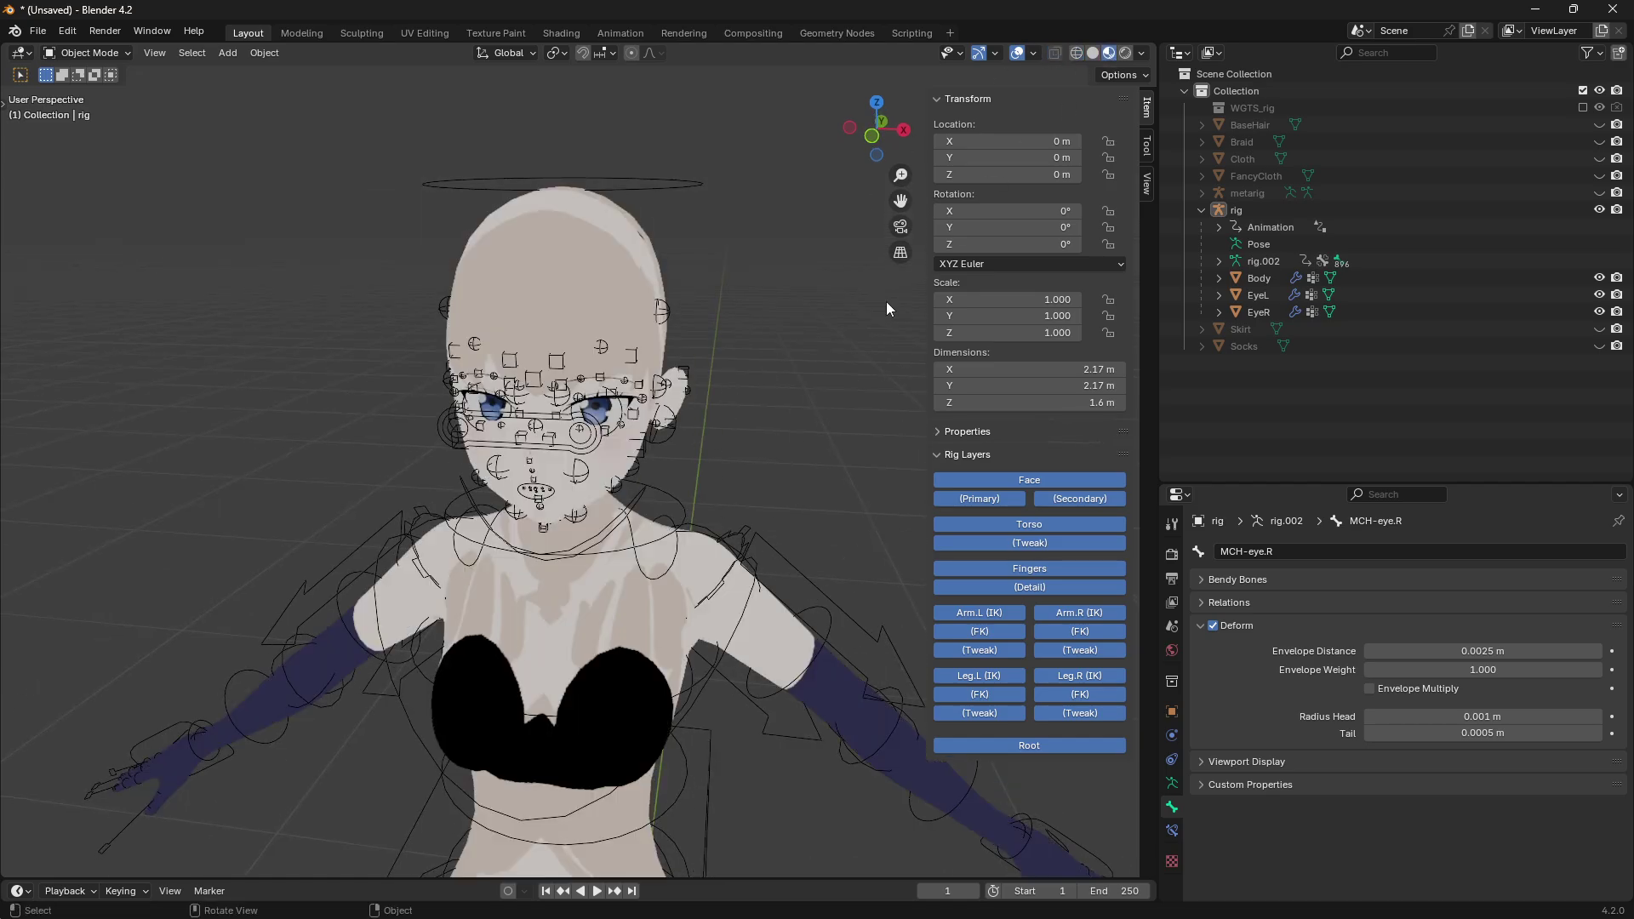
# - Put the rig into Pose Mode and test the eyes by moving the eye_common control, then cancel the move
pyautogui.click(367, 543)
pyautogui.hotkey('ctrl', 'Tab')
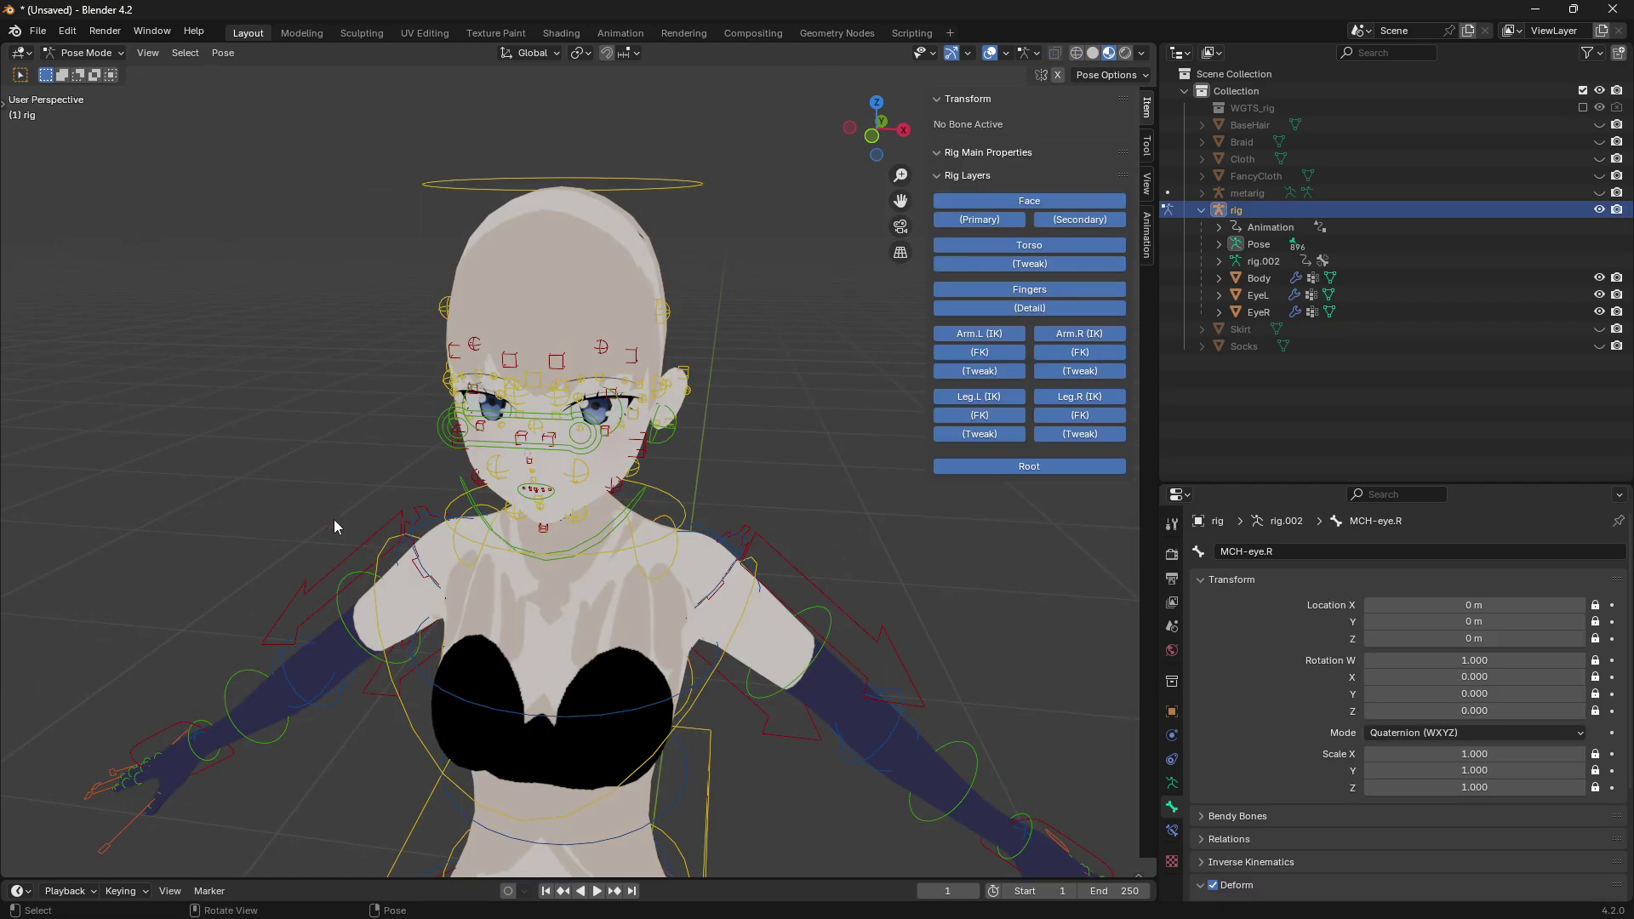
pyautogui.click(445, 421)
pyautogui.press('g')
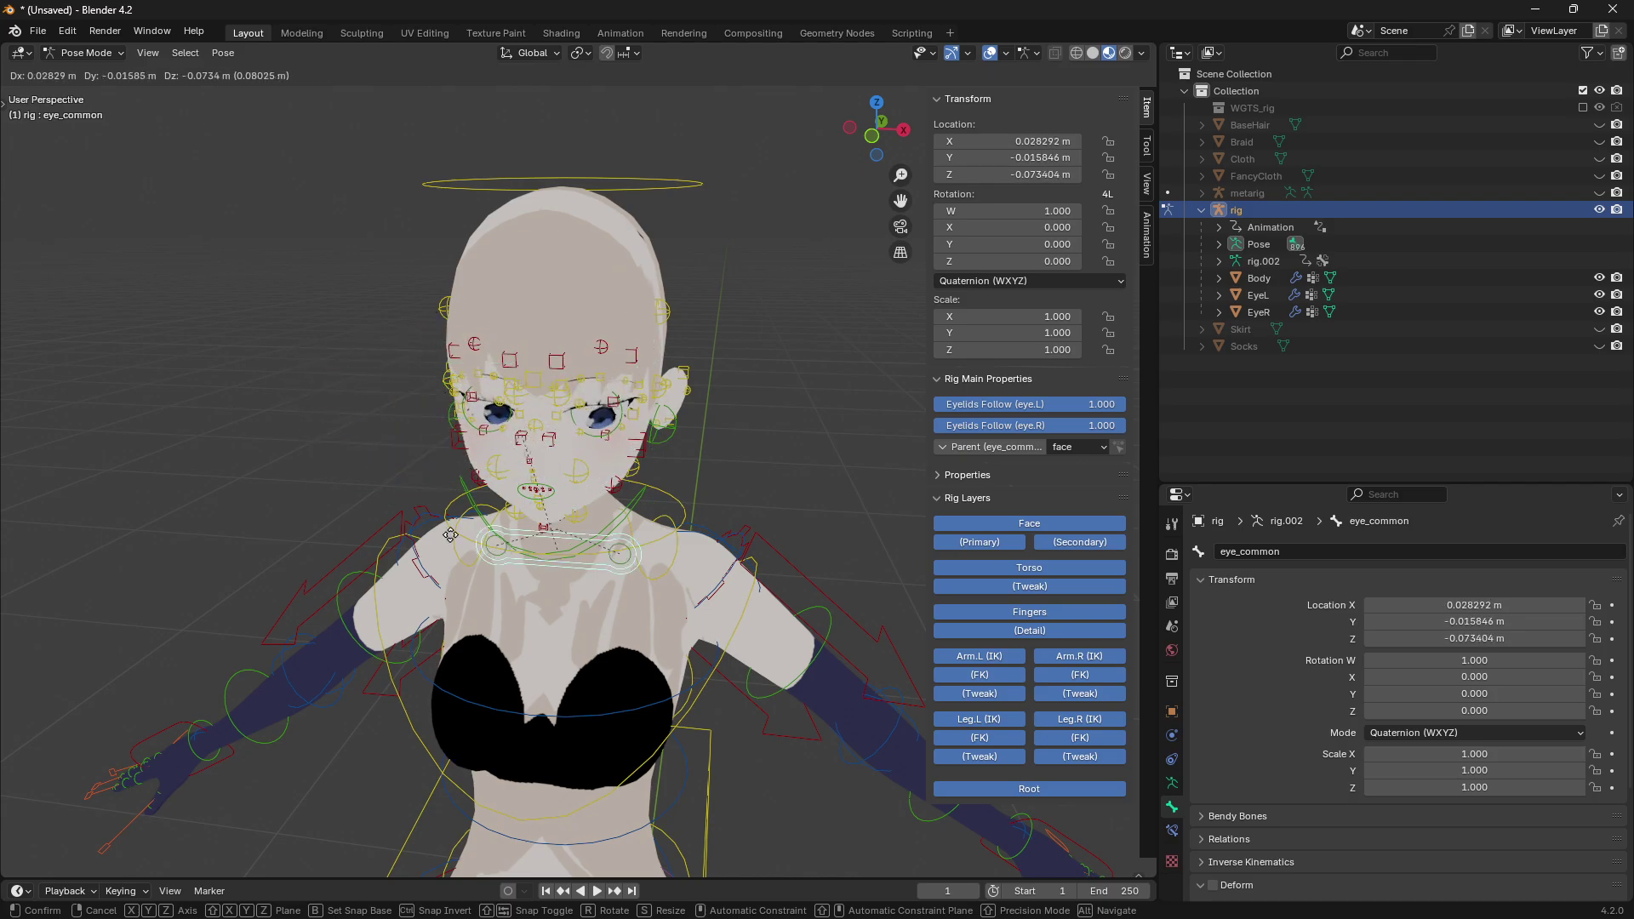
pyautogui.press('Escape')
# - Test the upper body deformation by rotating the chest control about the global X axis, then cancel the rotation
pyautogui.moveTo(257, 471); pyautogui.dragTo(174, 492, button='middle')
pyautogui.moveTo(501, 543); pyautogui.dragTo(599, 549, button='middle')
pyautogui.click(680, 460)
pyautogui.press('r')
pyautogui.press('x')
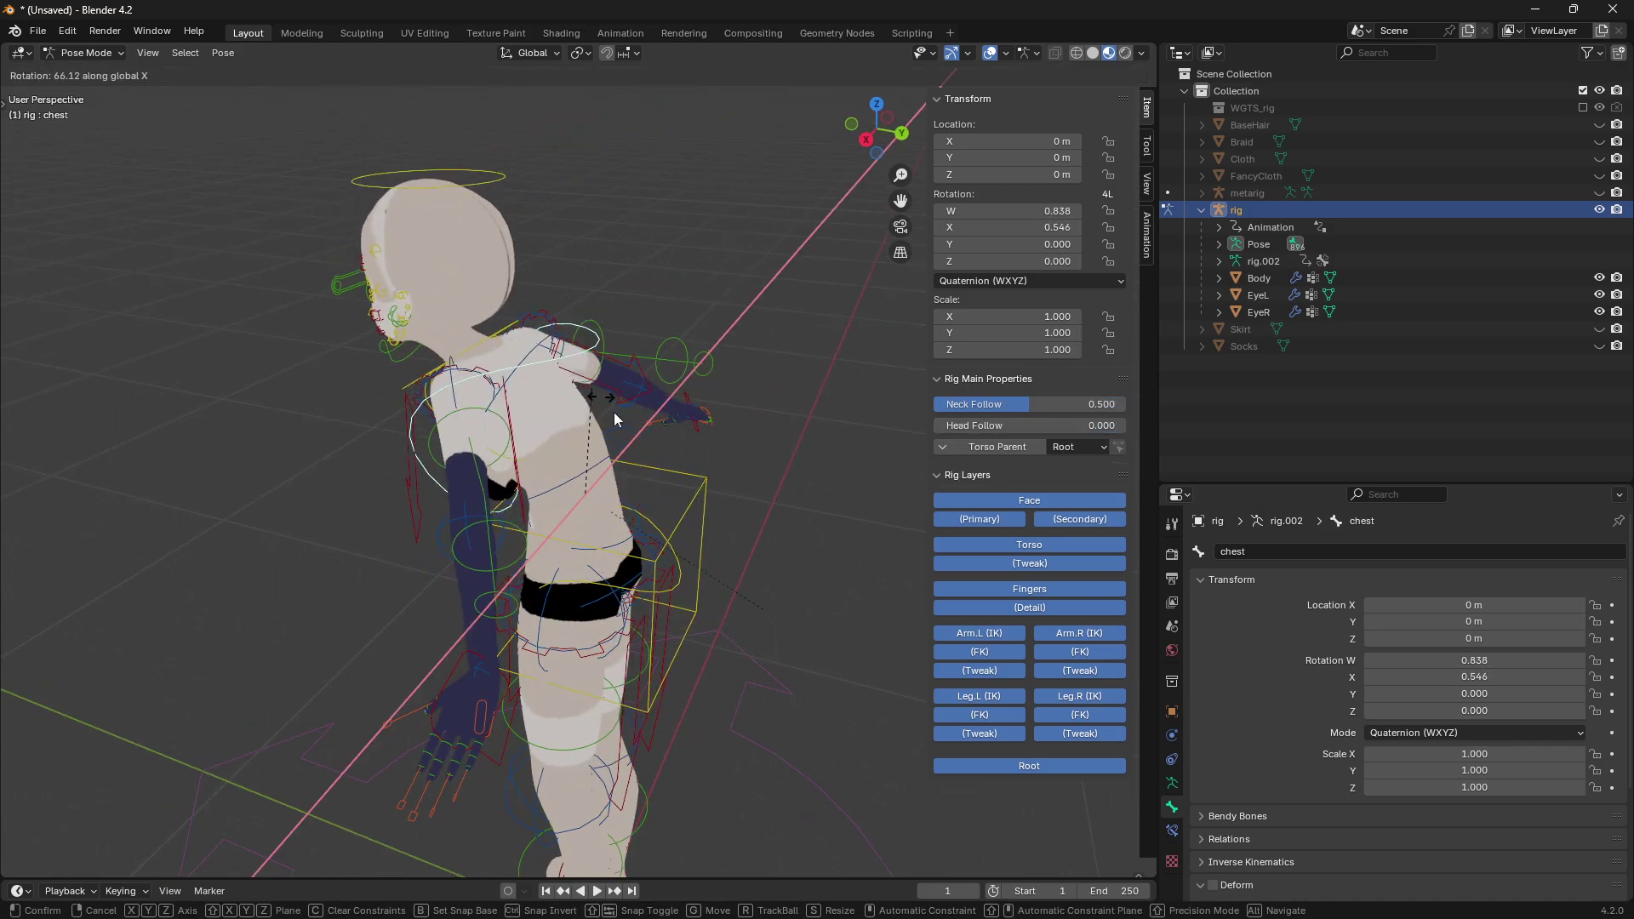
pyautogui.rightClick(593, 386)
# - Return the rig to Object Mode, select the Body mesh and show its vertex groups
pyautogui.moveTo(511, 393); pyautogui.dragTo(656, 409, button='middle')
pyautogui.scroll(-3, 643, 451)
pyautogui.keyDown('shift'); pyautogui.moveTo(615, 558); pyautogui.dragTo(631, 466, button='middle'); pyautogui.keyUp('shift')
pyautogui.moveTo(672, 402); pyautogui.dragTo(742, 330, button='middle')
pyautogui.scroll(3, 721, 380)
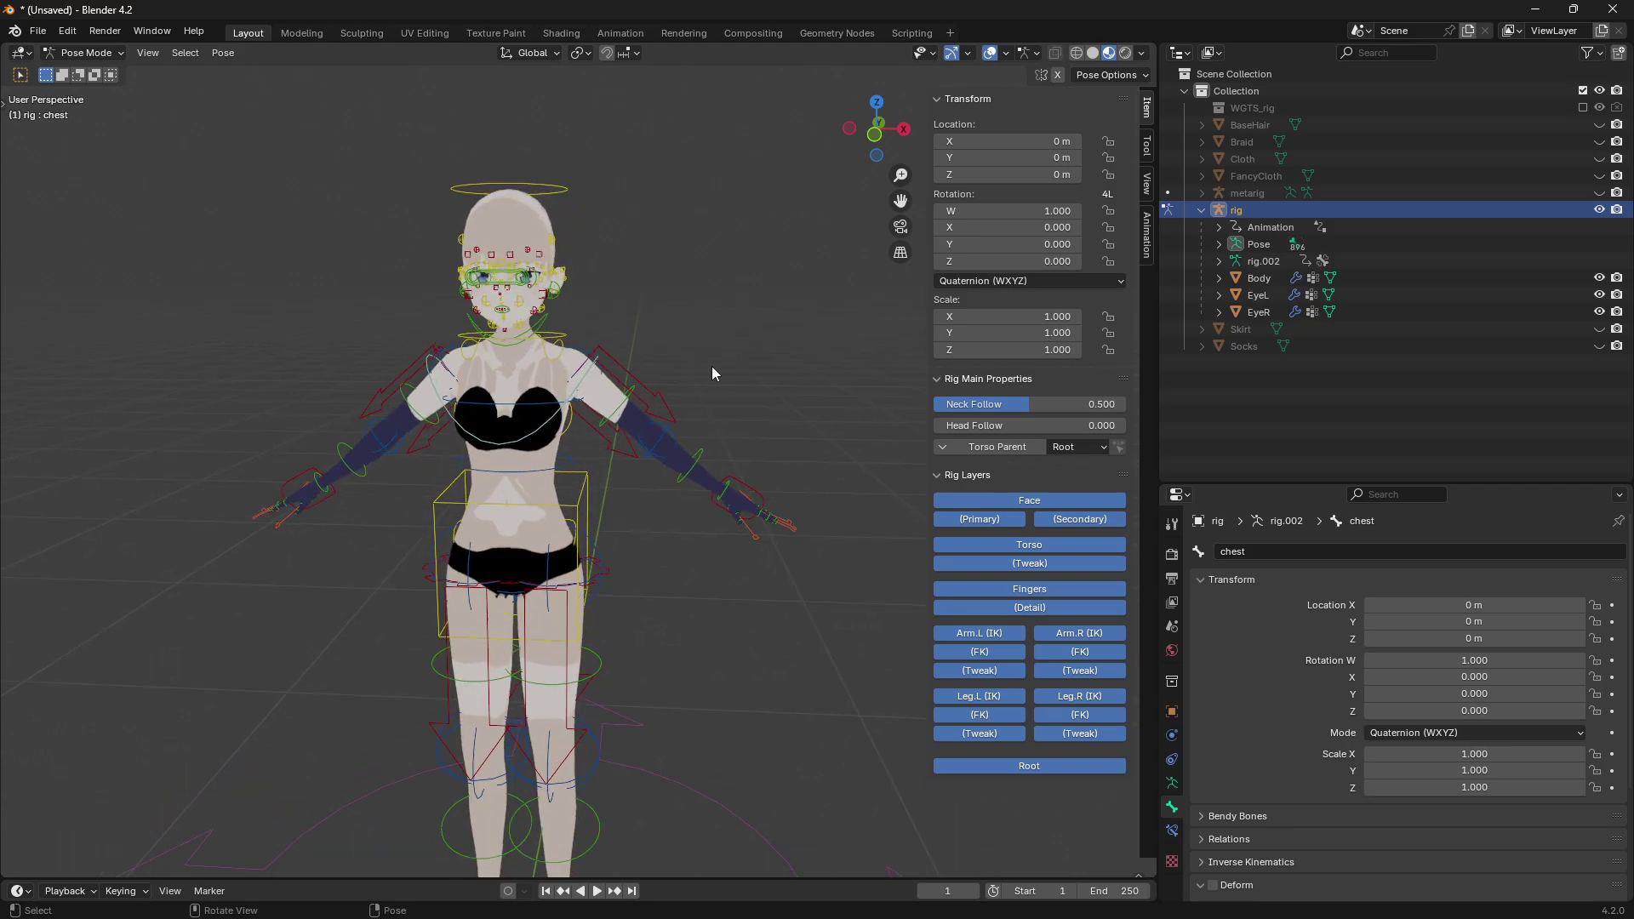
pyautogui.scroll(1, 713, 375)
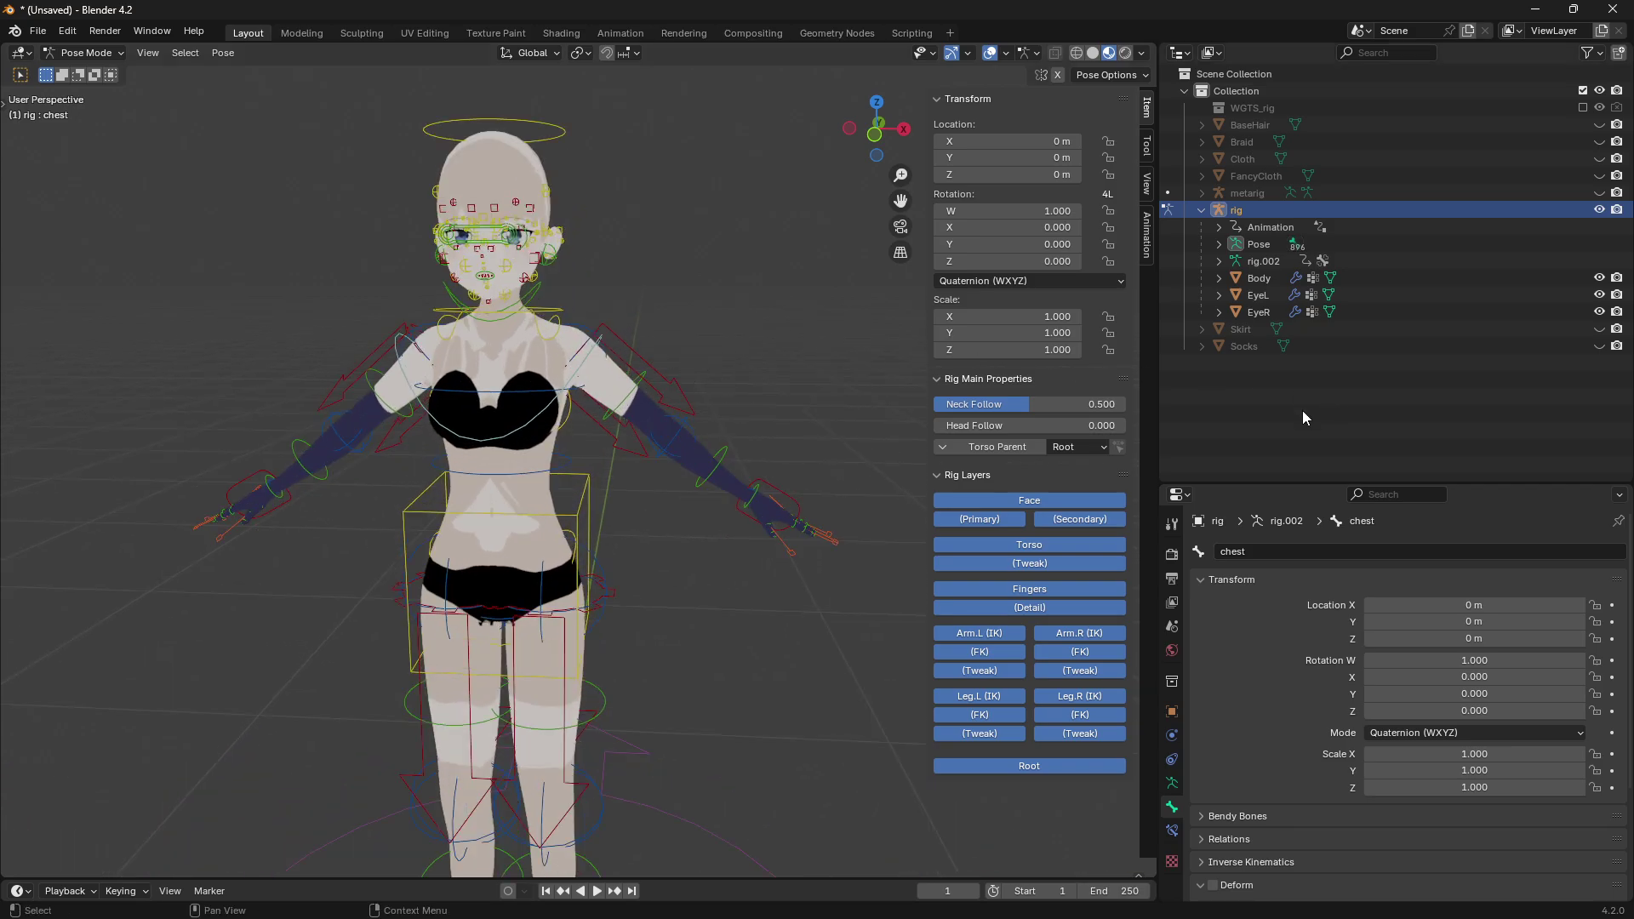
pyautogui.hotkey('ctrl', 'Tab')
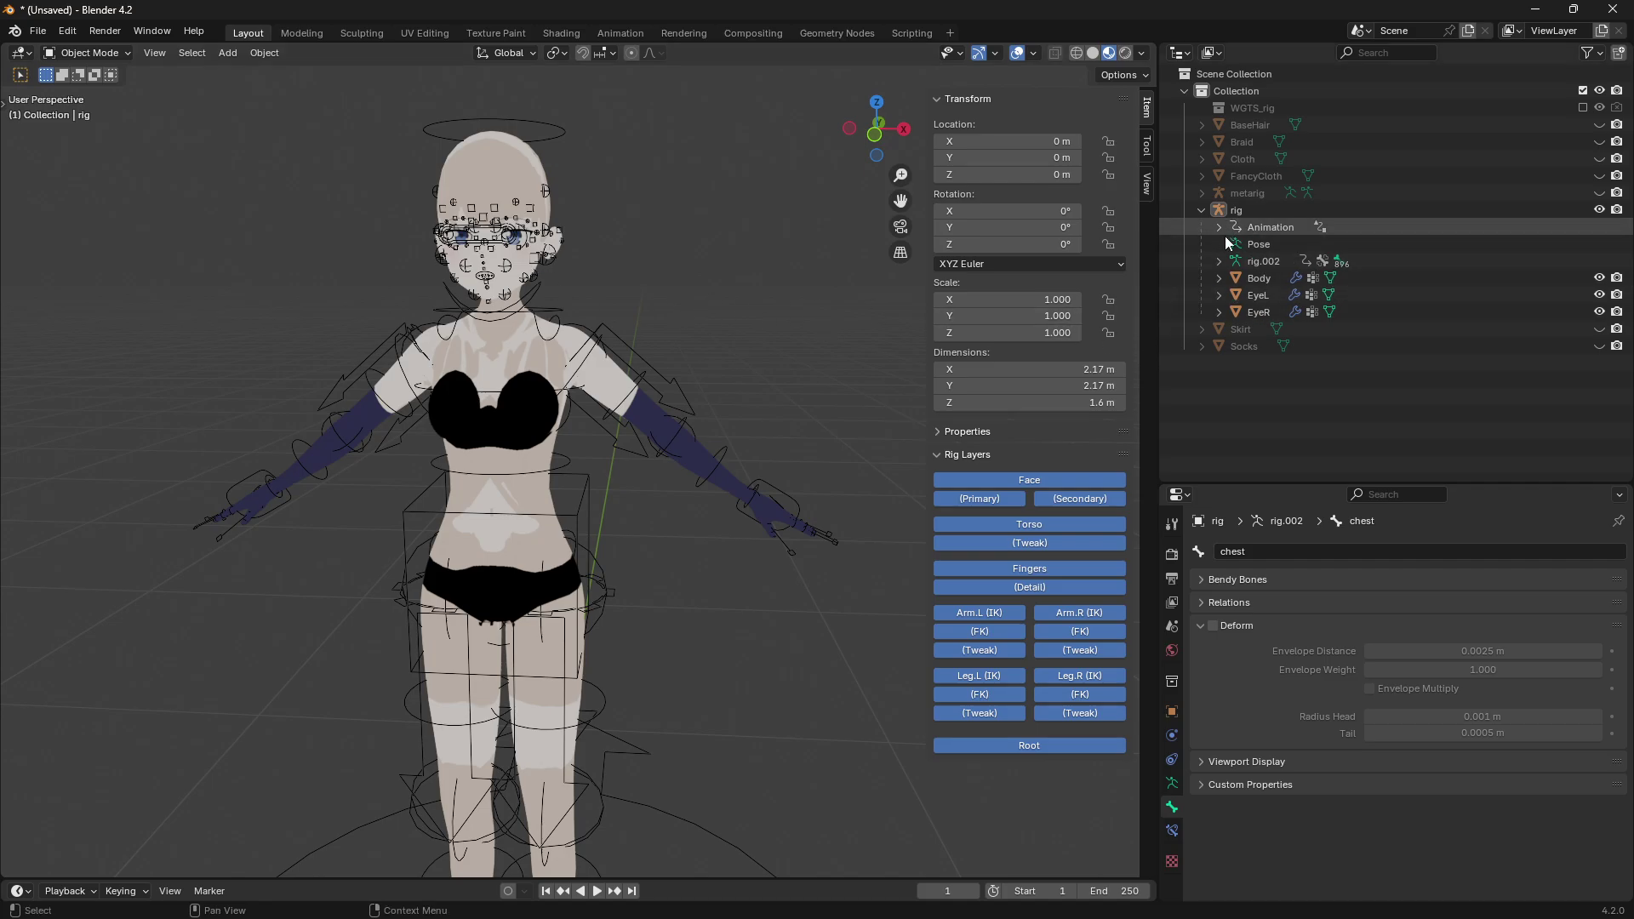
pyautogui.click(1253, 279)
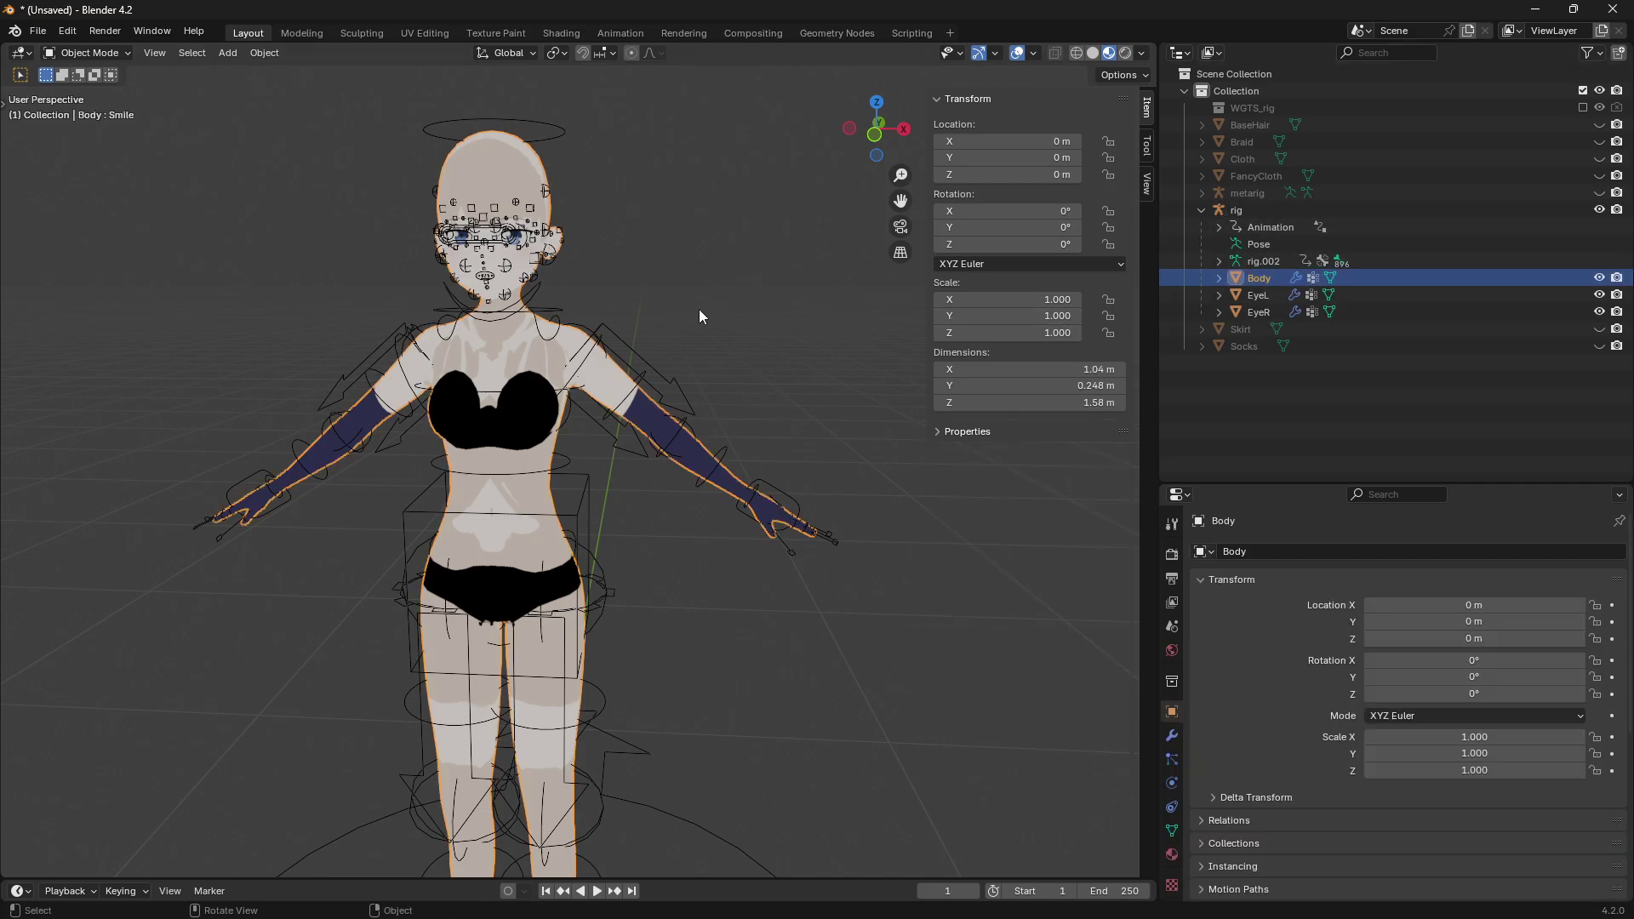
pyautogui.press('KP_Decimal')
pyautogui.click(1172, 830)
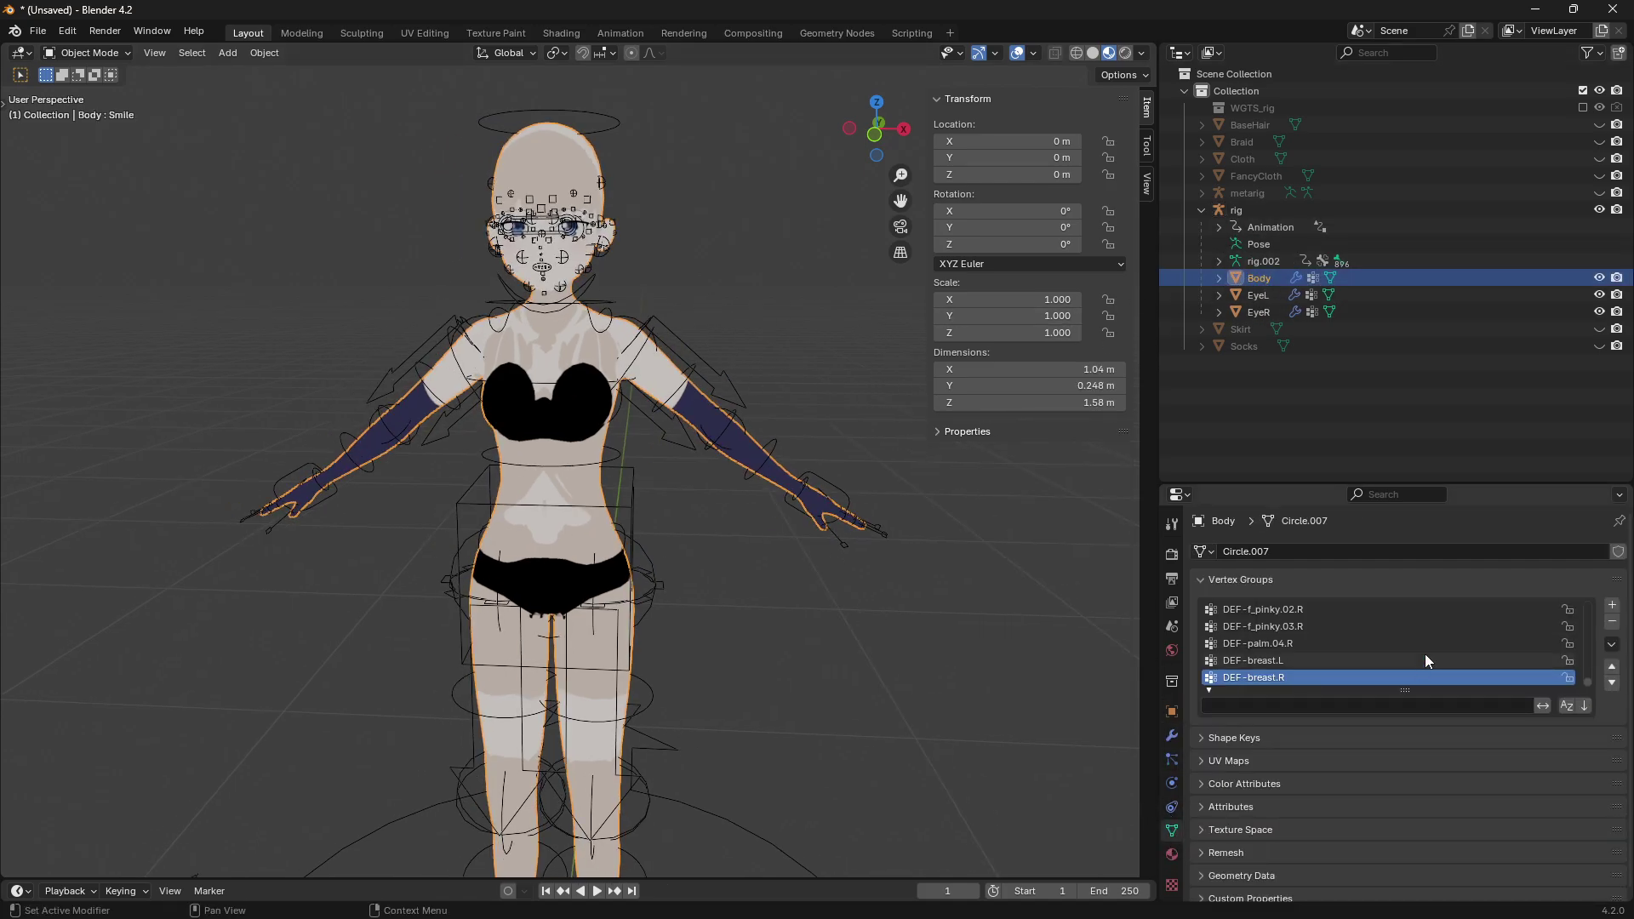
pyautogui.moveTo(1585, 682)
pyautogui.mouseDown()
pyautogui.moveTo(1580, 620)
pyautogui.moveTo(1589, 694)
pyautogui.moveTo(1599, 602)
pyautogui.moveTo(1608, 676)
pyautogui.moveTo(1619, 633)
pyautogui.moveTo(1615, 588)
pyautogui.moveTo(1614, 692)
pyautogui.mouseUp()
# - Expand the rig.002 armature in the Outliner and select its root bone
pyautogui.click(1218, 260)
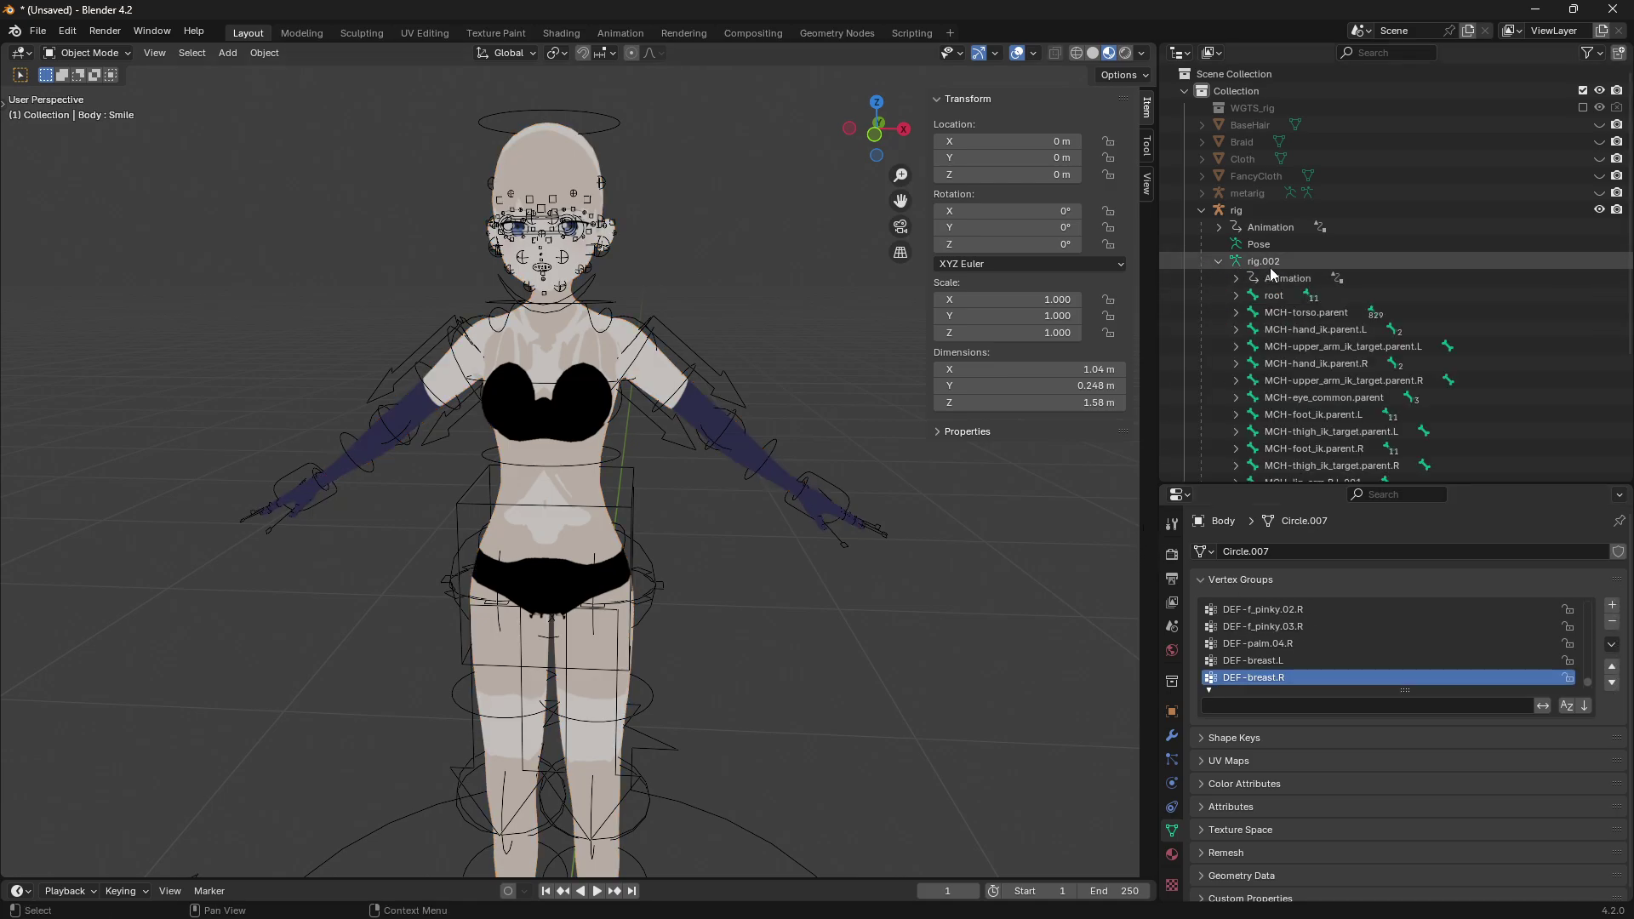
pyautogui.scroll(-2, 1300, 304)
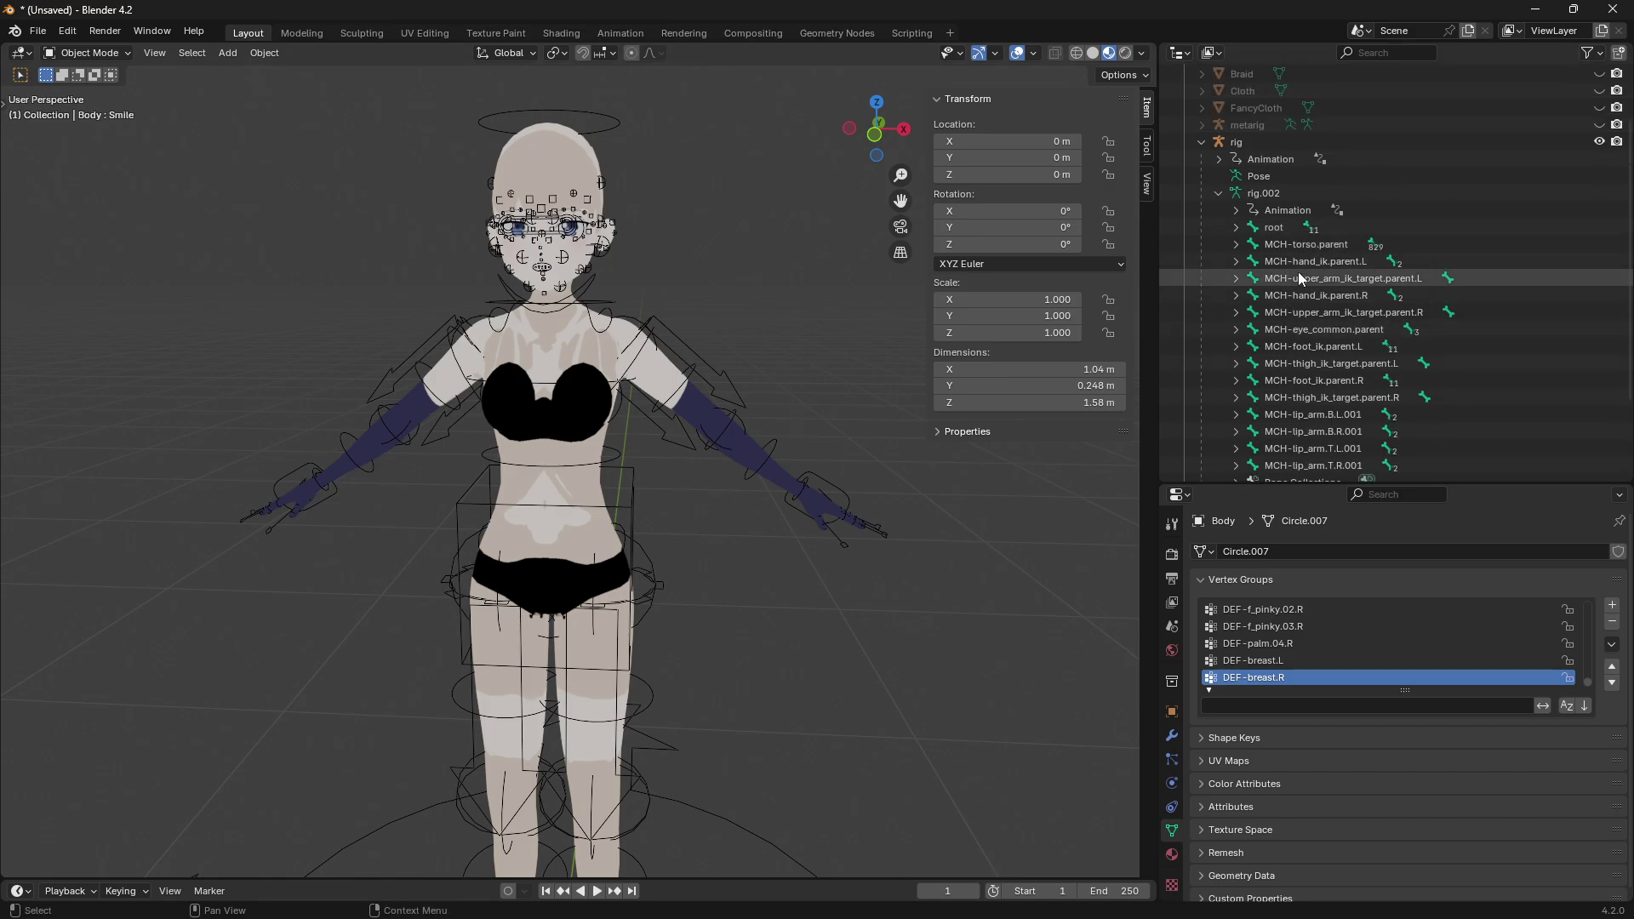
pyautogui.click(1234, 227)
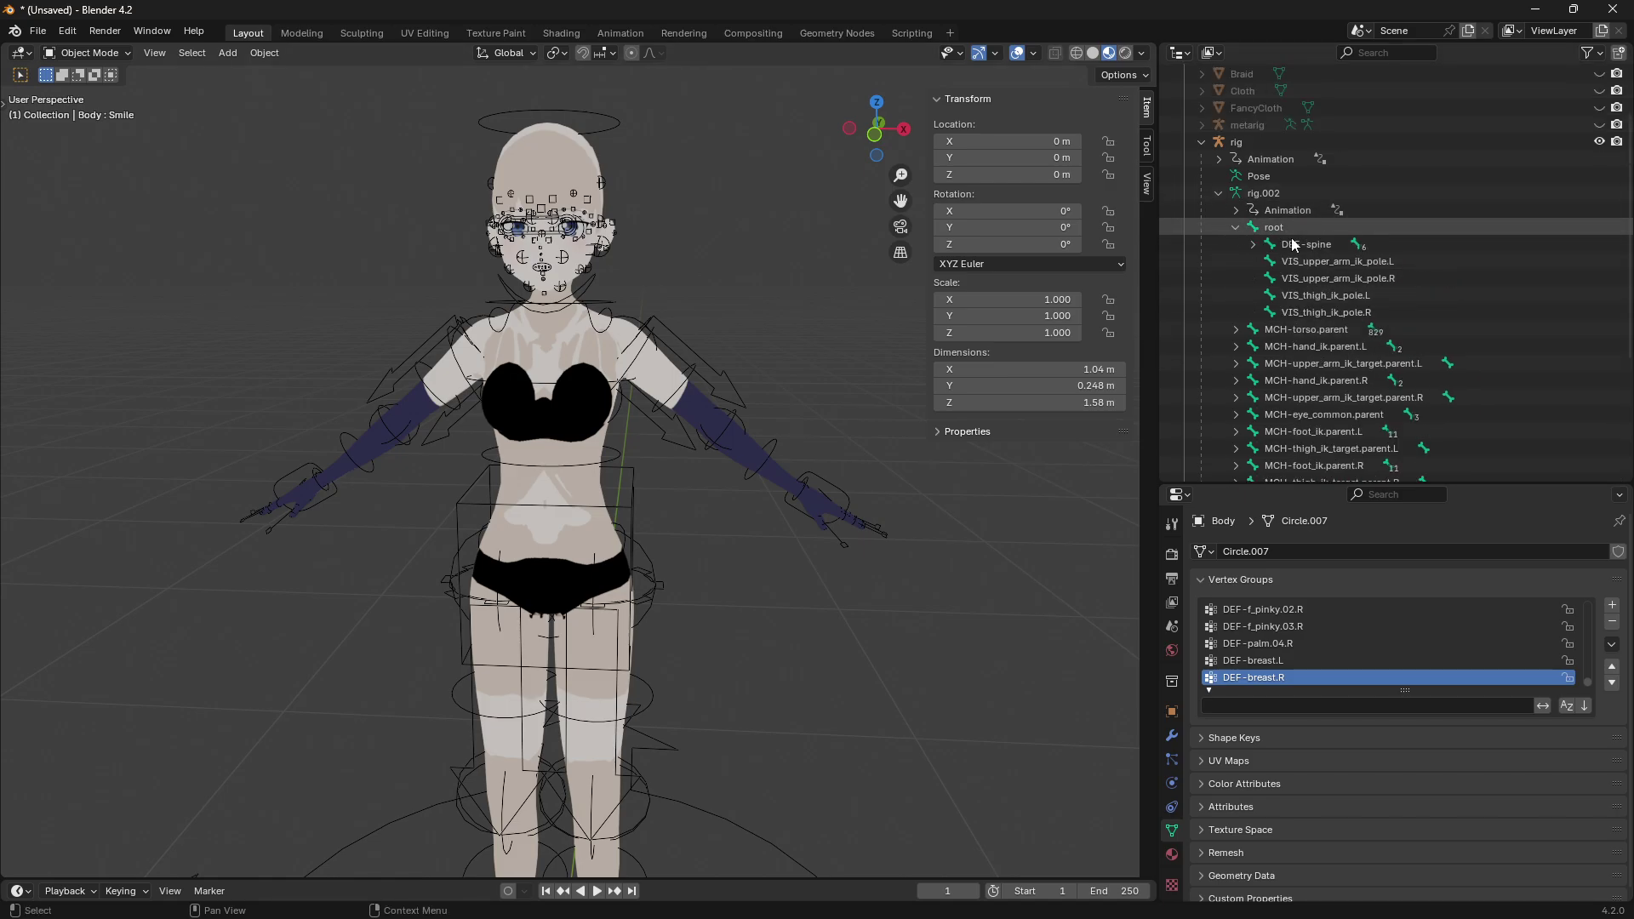
pyautogui.click(1234, 228)
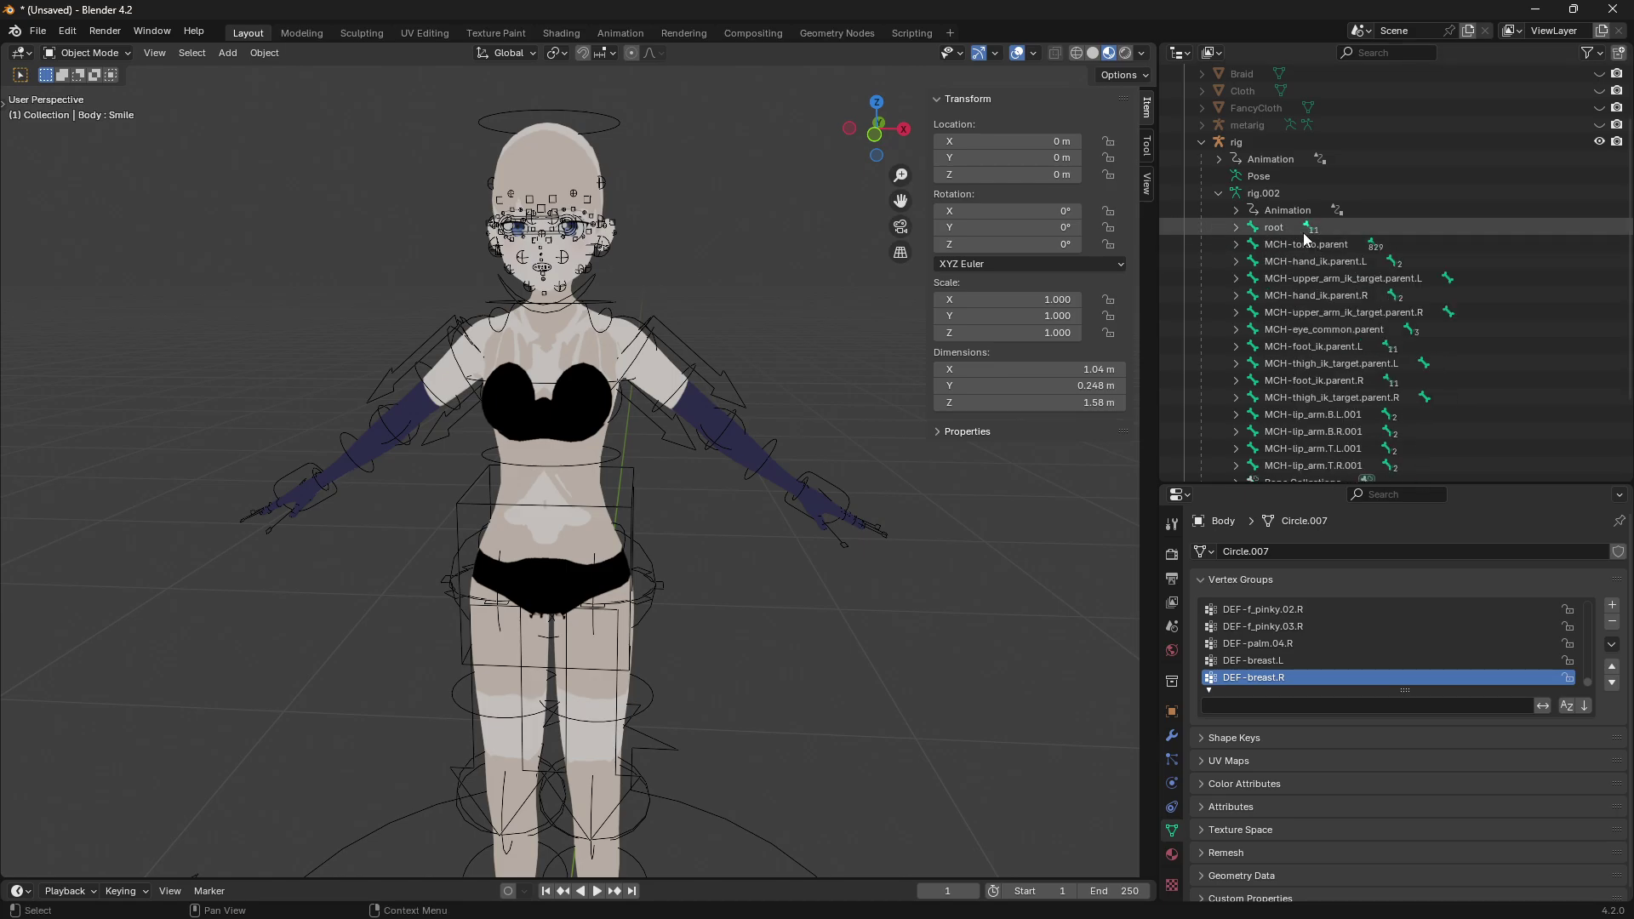
pyautogui.click(1246, 228)
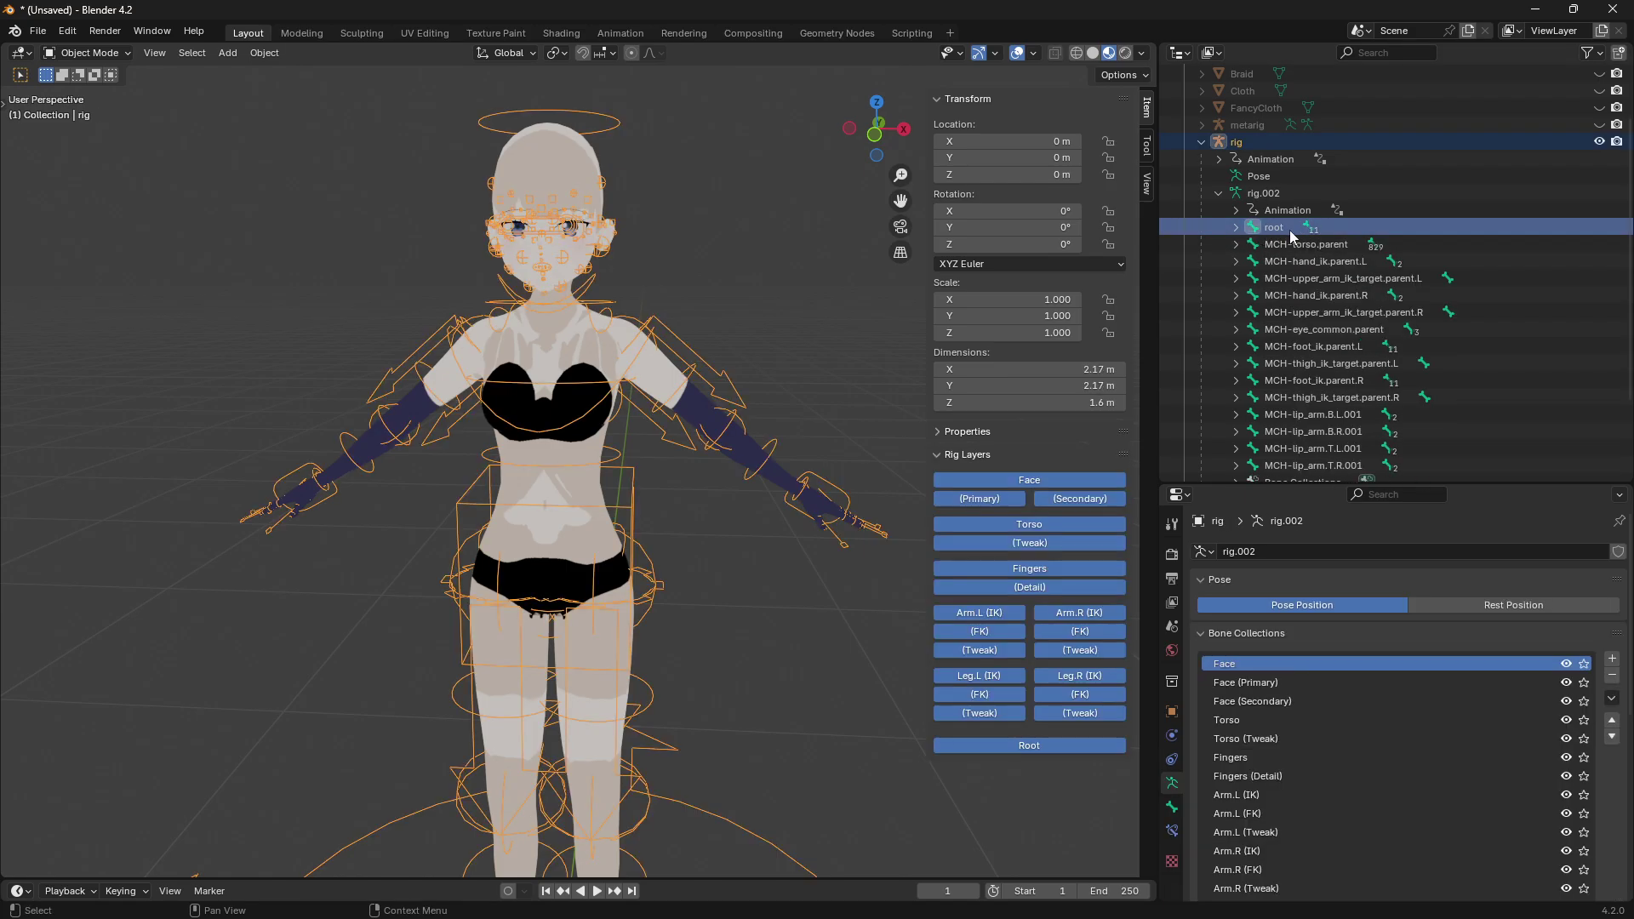
# - Examine the DEF-spine bone chain below root and the root bone's Deform setting, then collapse the hierarchy
pyautogui.click(1235, 227)
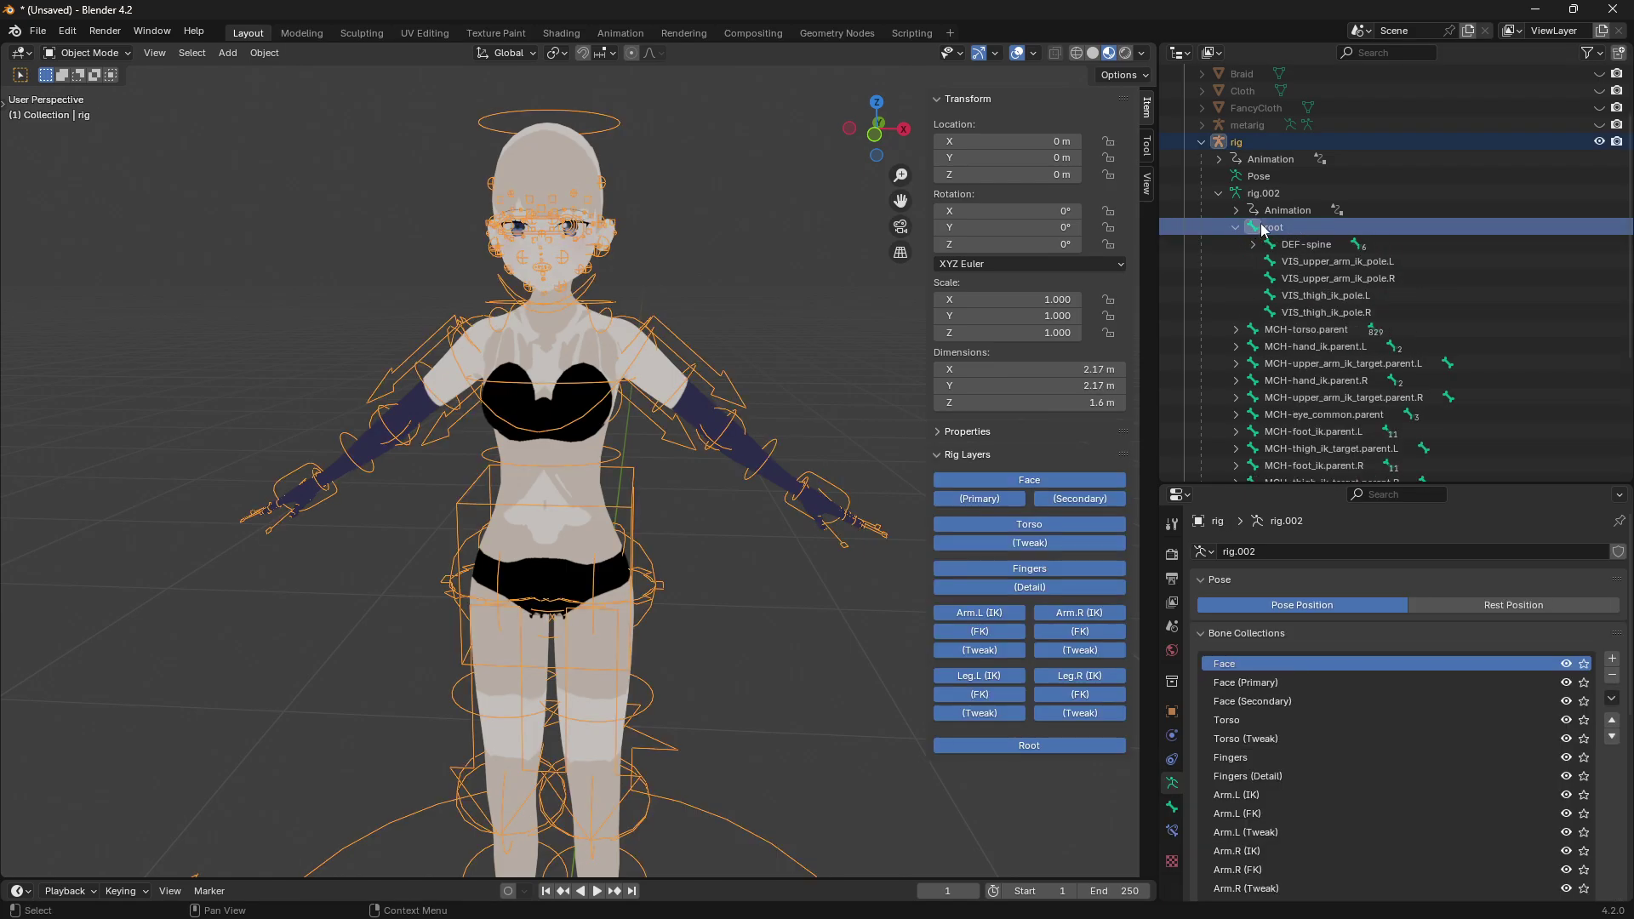
pyautogui.click(1252, 244)
pyautogui.click(1268, 261)
pyautogui.click(1285, 278)
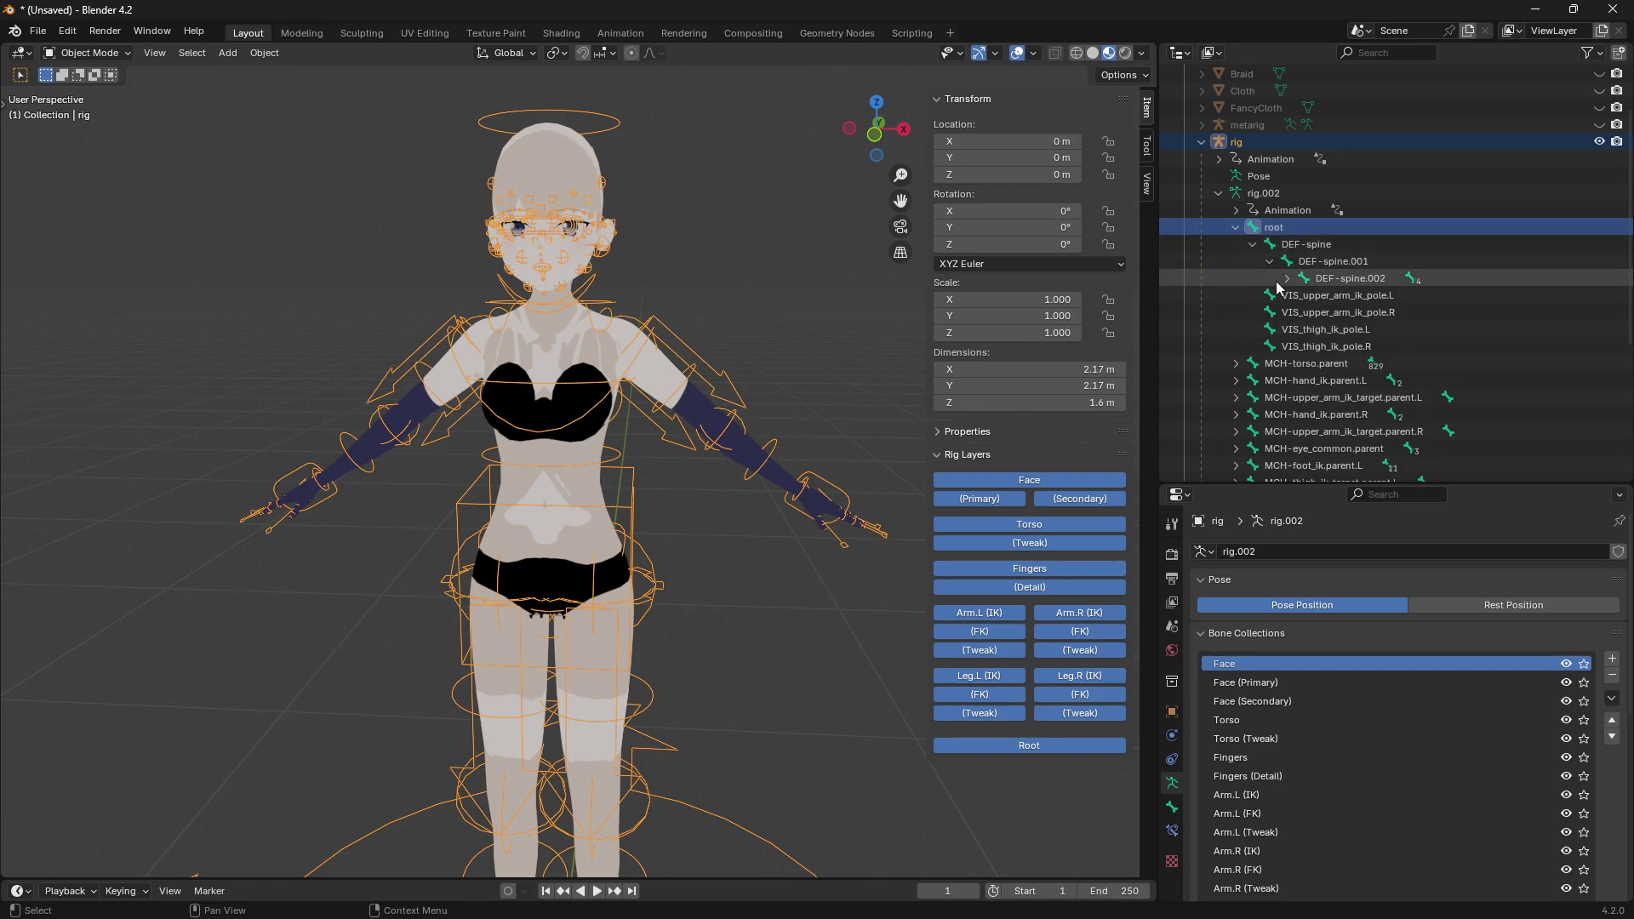
pyautogui.click(1302, 295)
pyautogui.click(1320, 313)
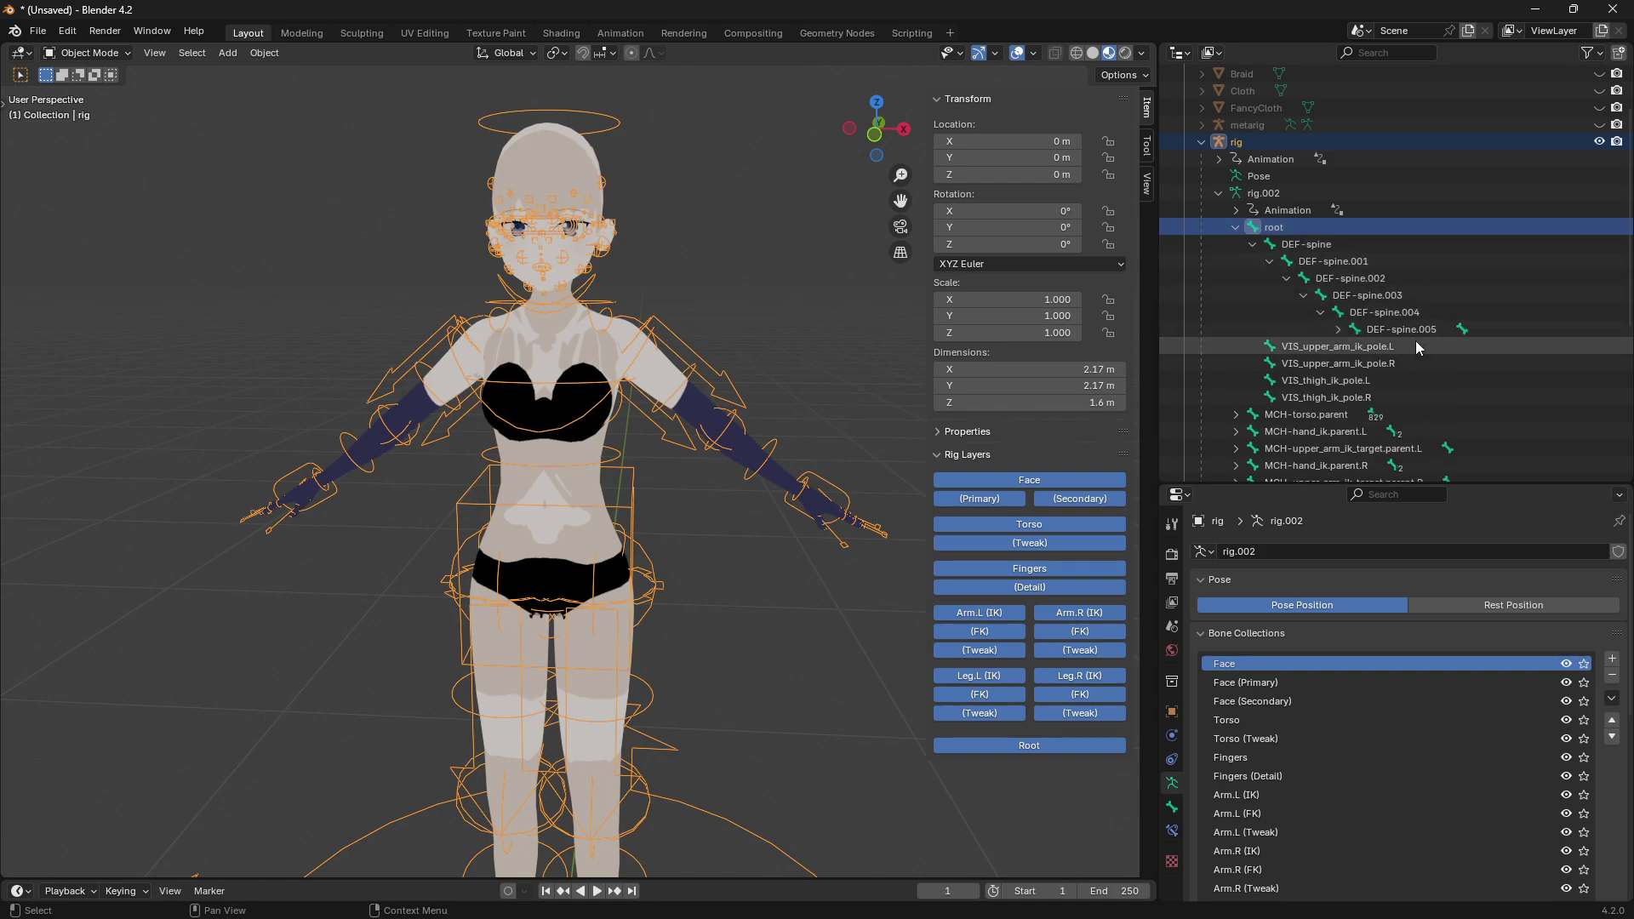
pyautogui.click(1203, 224)
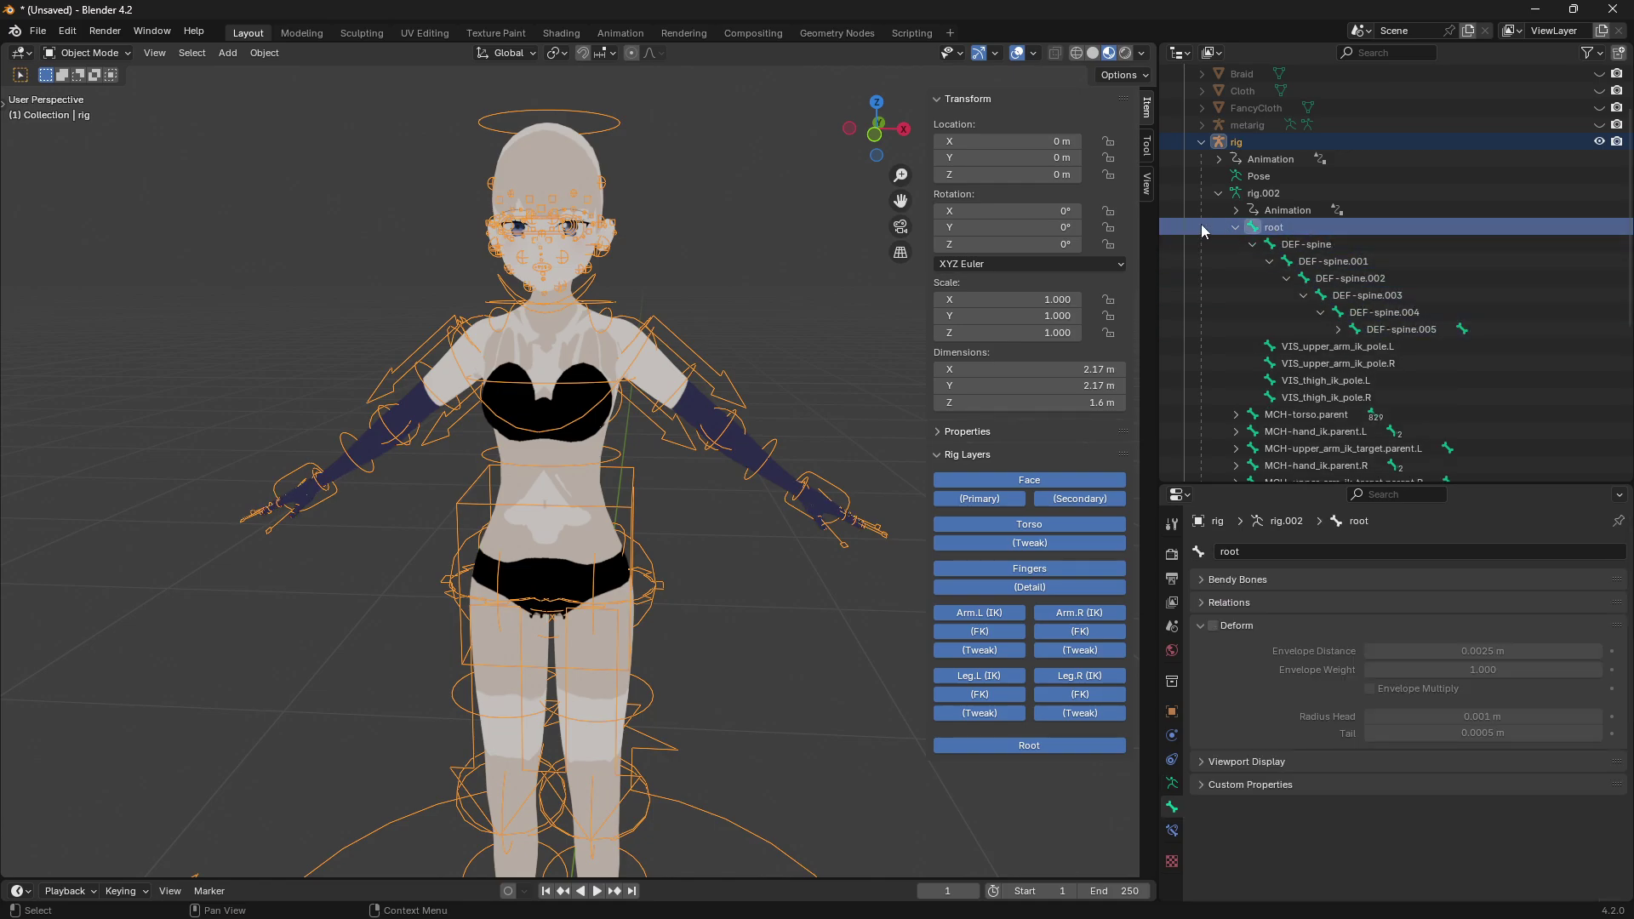
pyautogui.click(1233, 227)
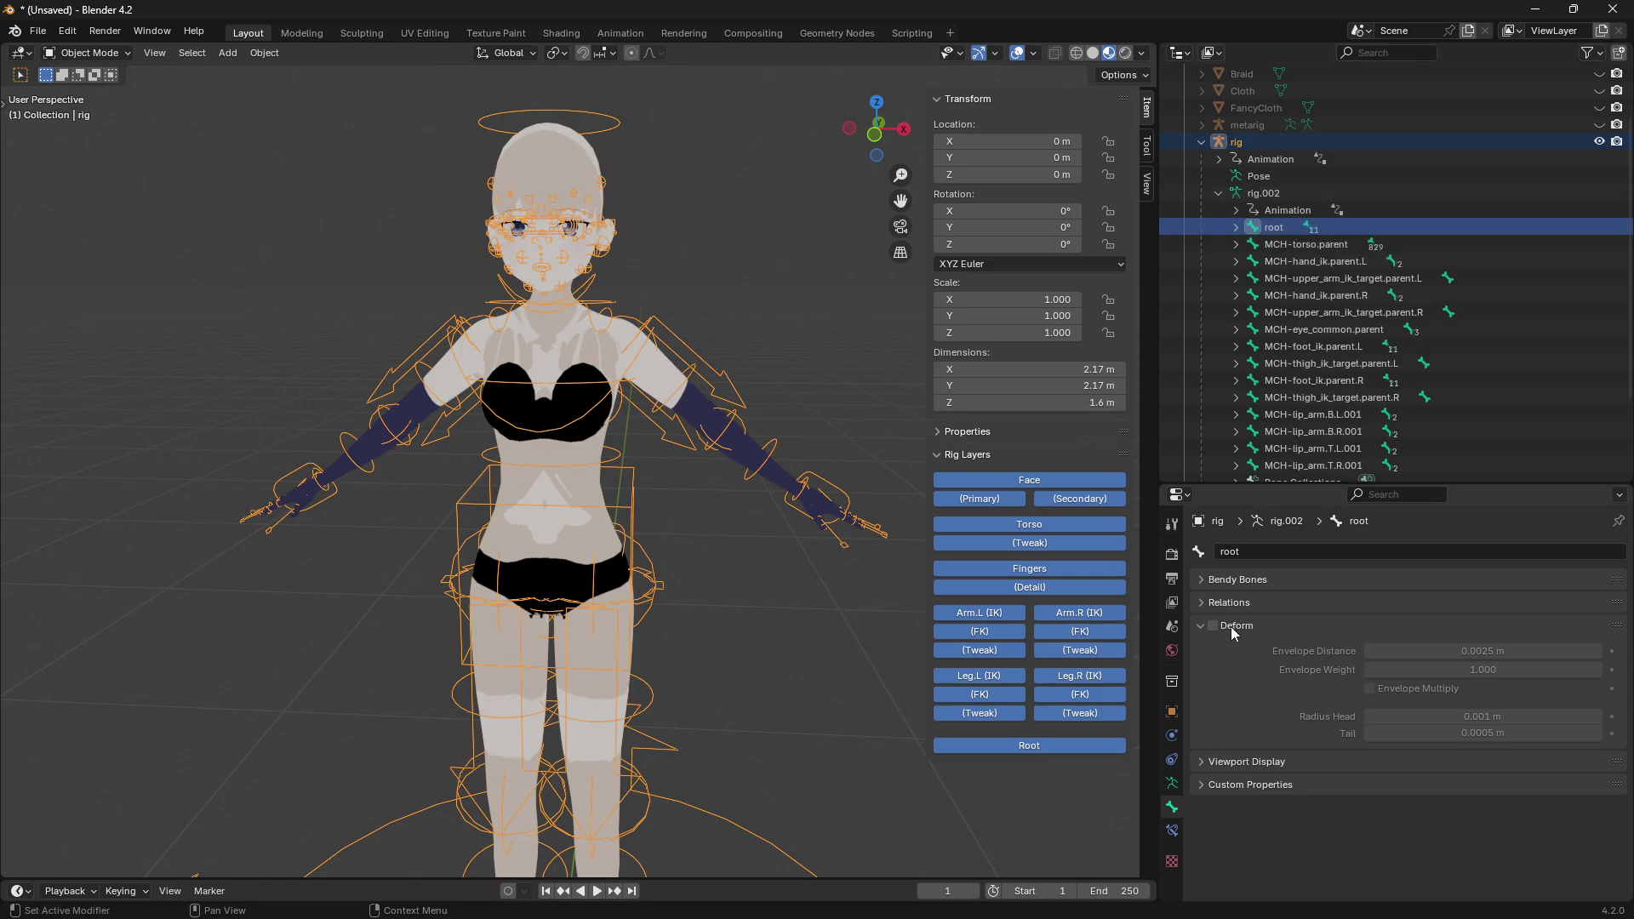
# - Select the Body mesh and filter its vertex groups by "spine"
pyautogui.click(1254, 143)
pyautogui.scroll(-3, 1260, 255)
pyautogui.click(1263, 395)
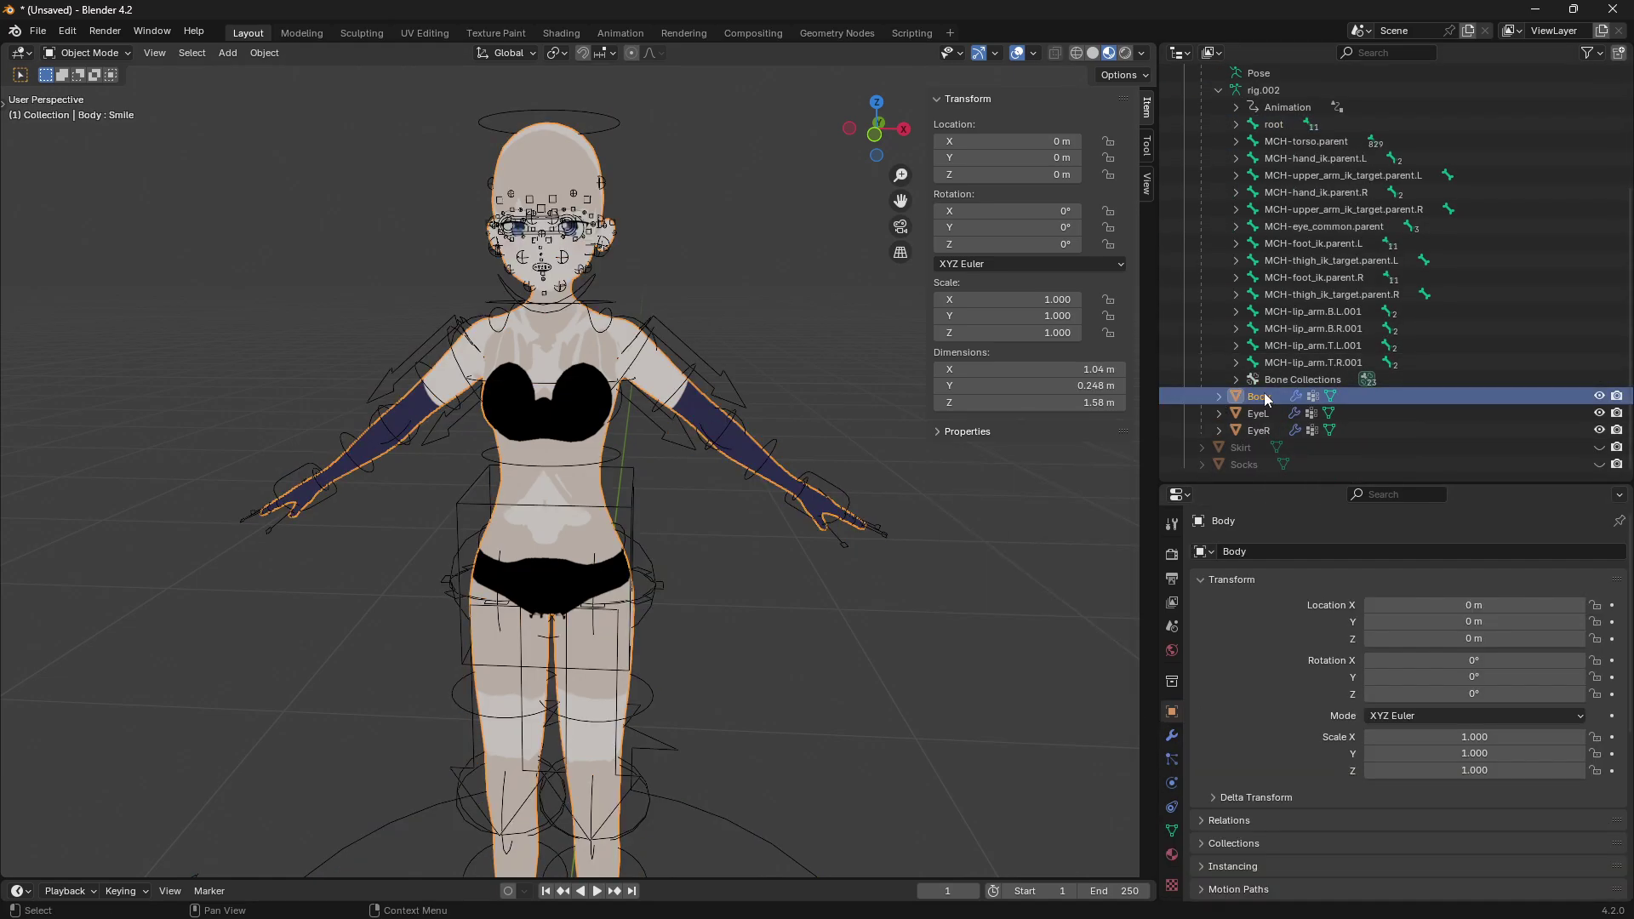
pyautogui.click(1172, 831)
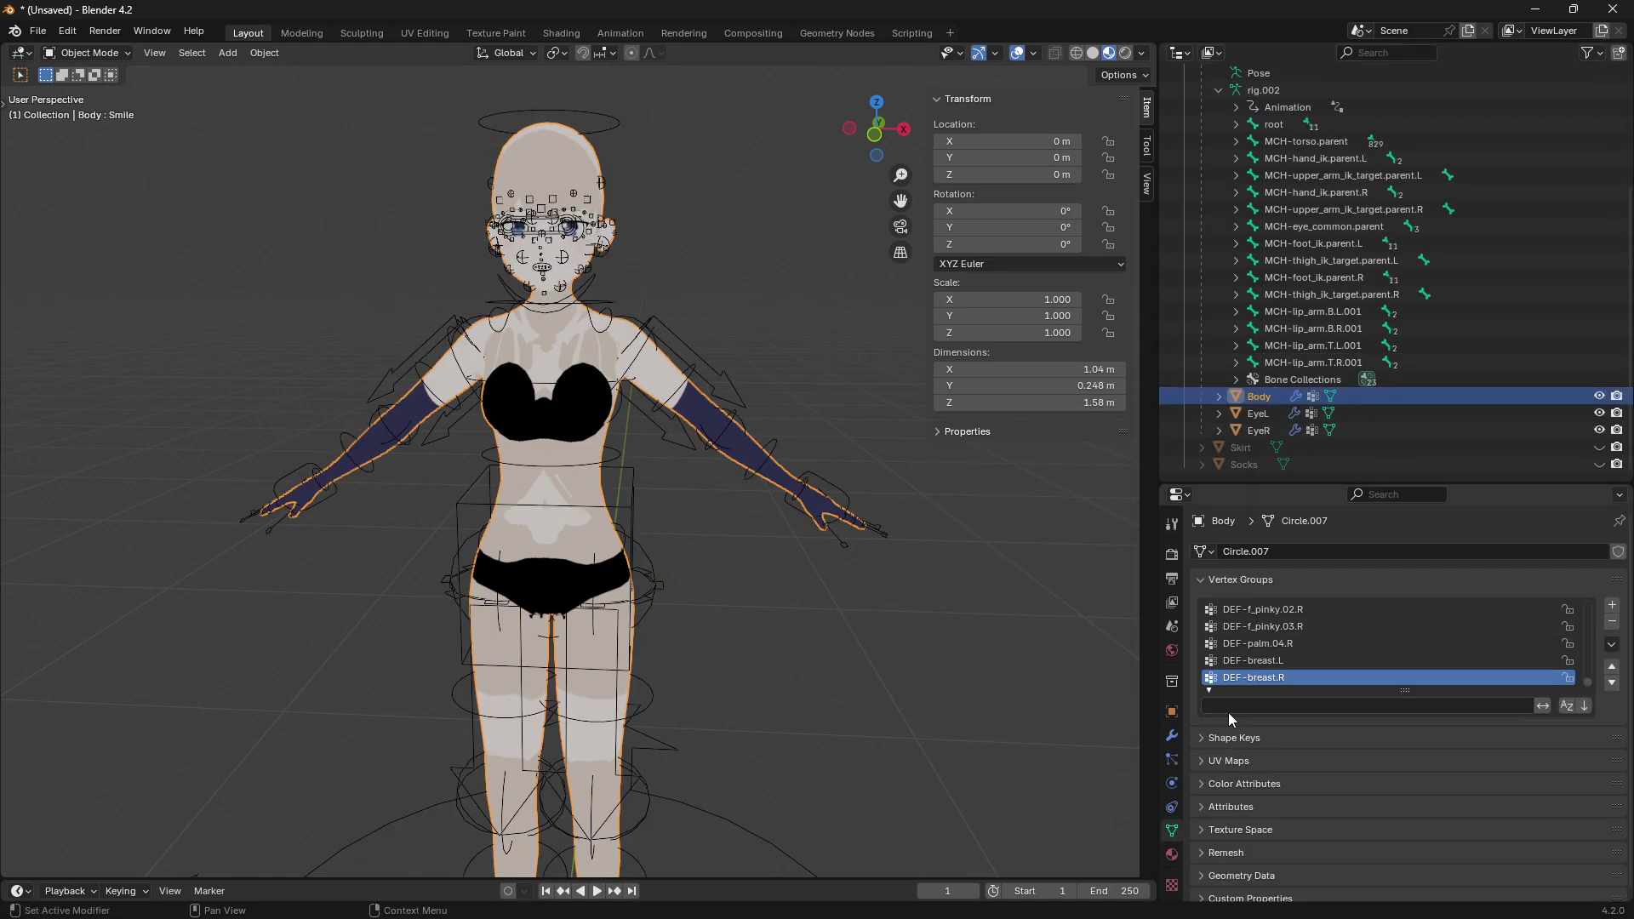
pyautogui.click(1255, 705)
pyautogui.write('spine')
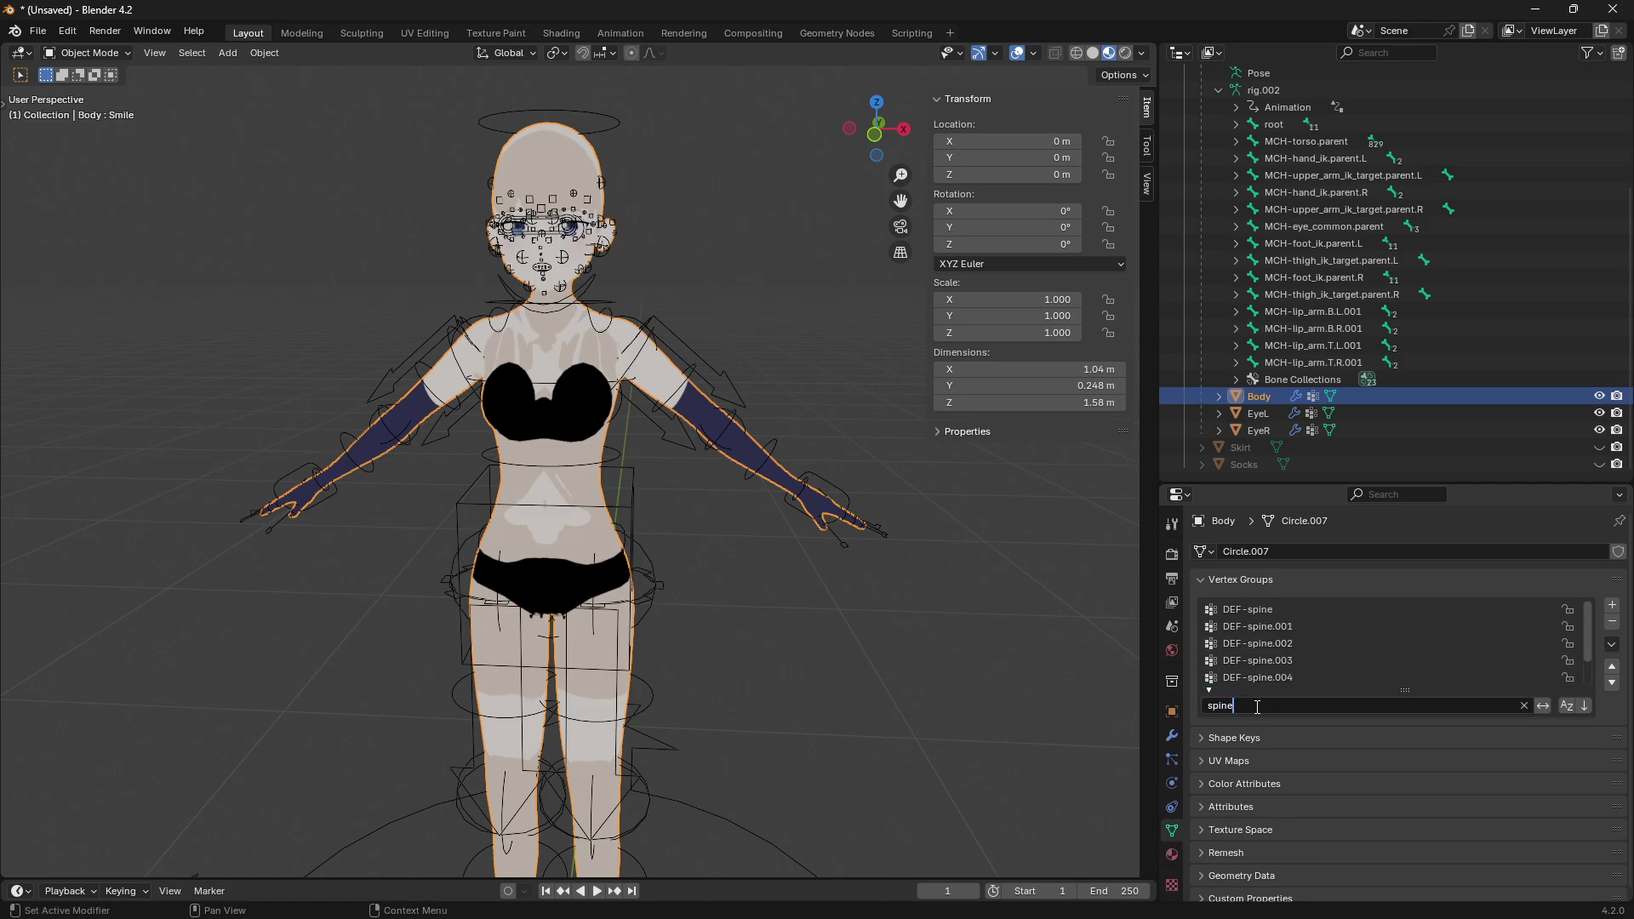
# - Review the filtered spine groups on Body and duplicate the DEF-spine vertex group
pyautogui.click(1301, 660)
pyautogui.scroll(-2, 1300, 646)
pyautogui.scroll(2, 1300, 645)
pyautogui.click(1275, 612)
pyautogui.click(1298, 646)
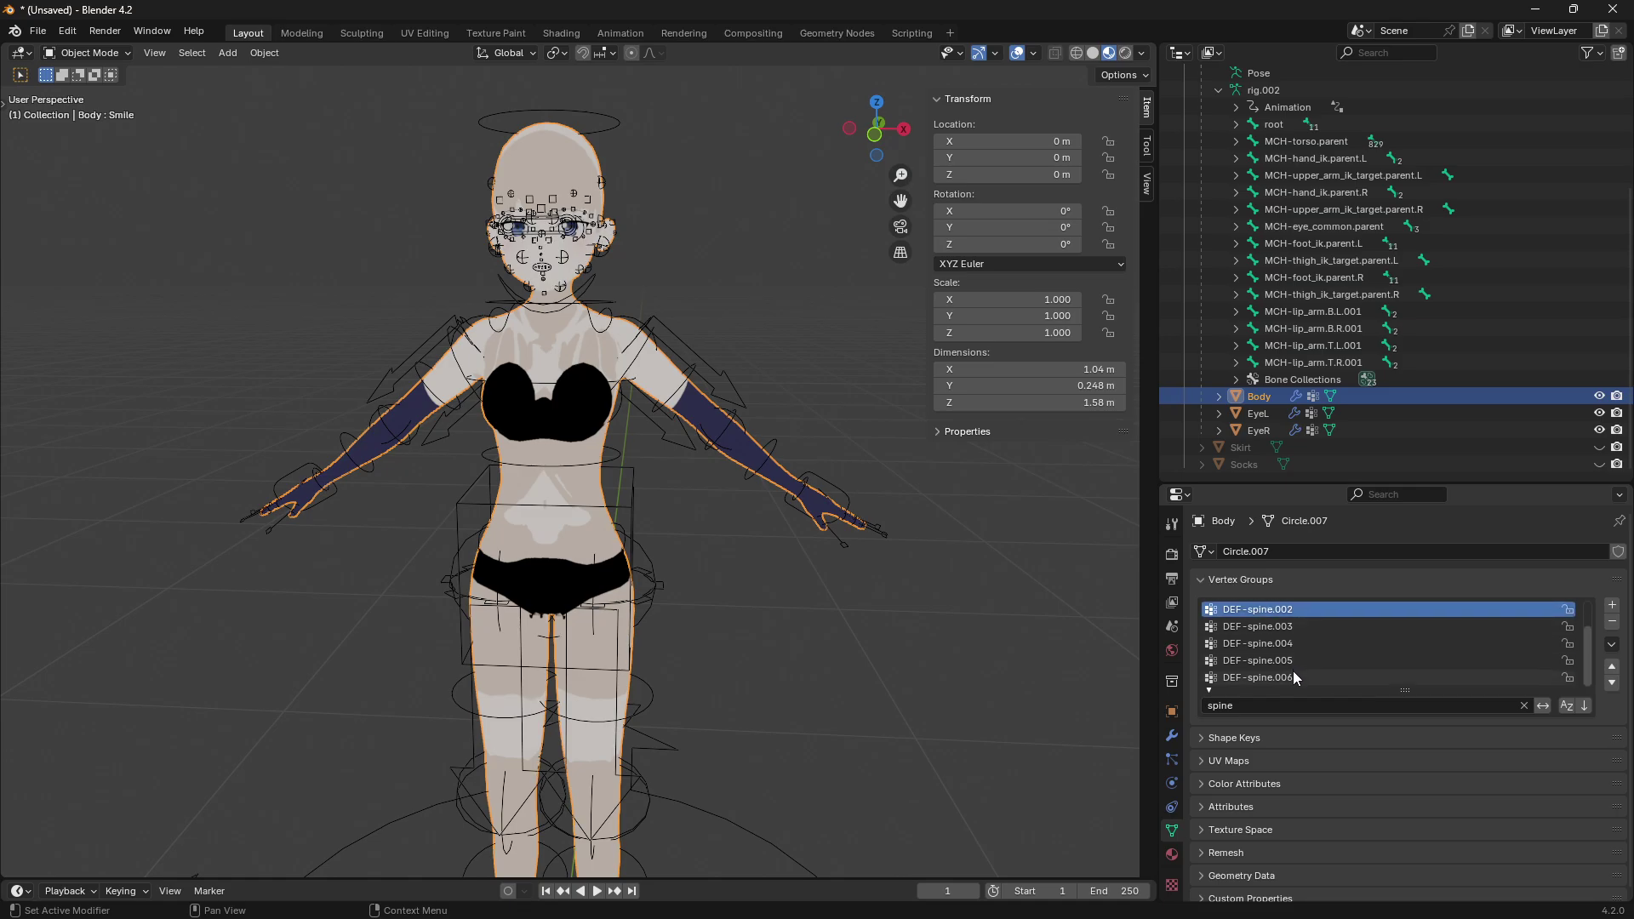
pyautogui.click(1276, 609)
pyautogui.click(1611, 644)
pyautogui.click(1612, 644)
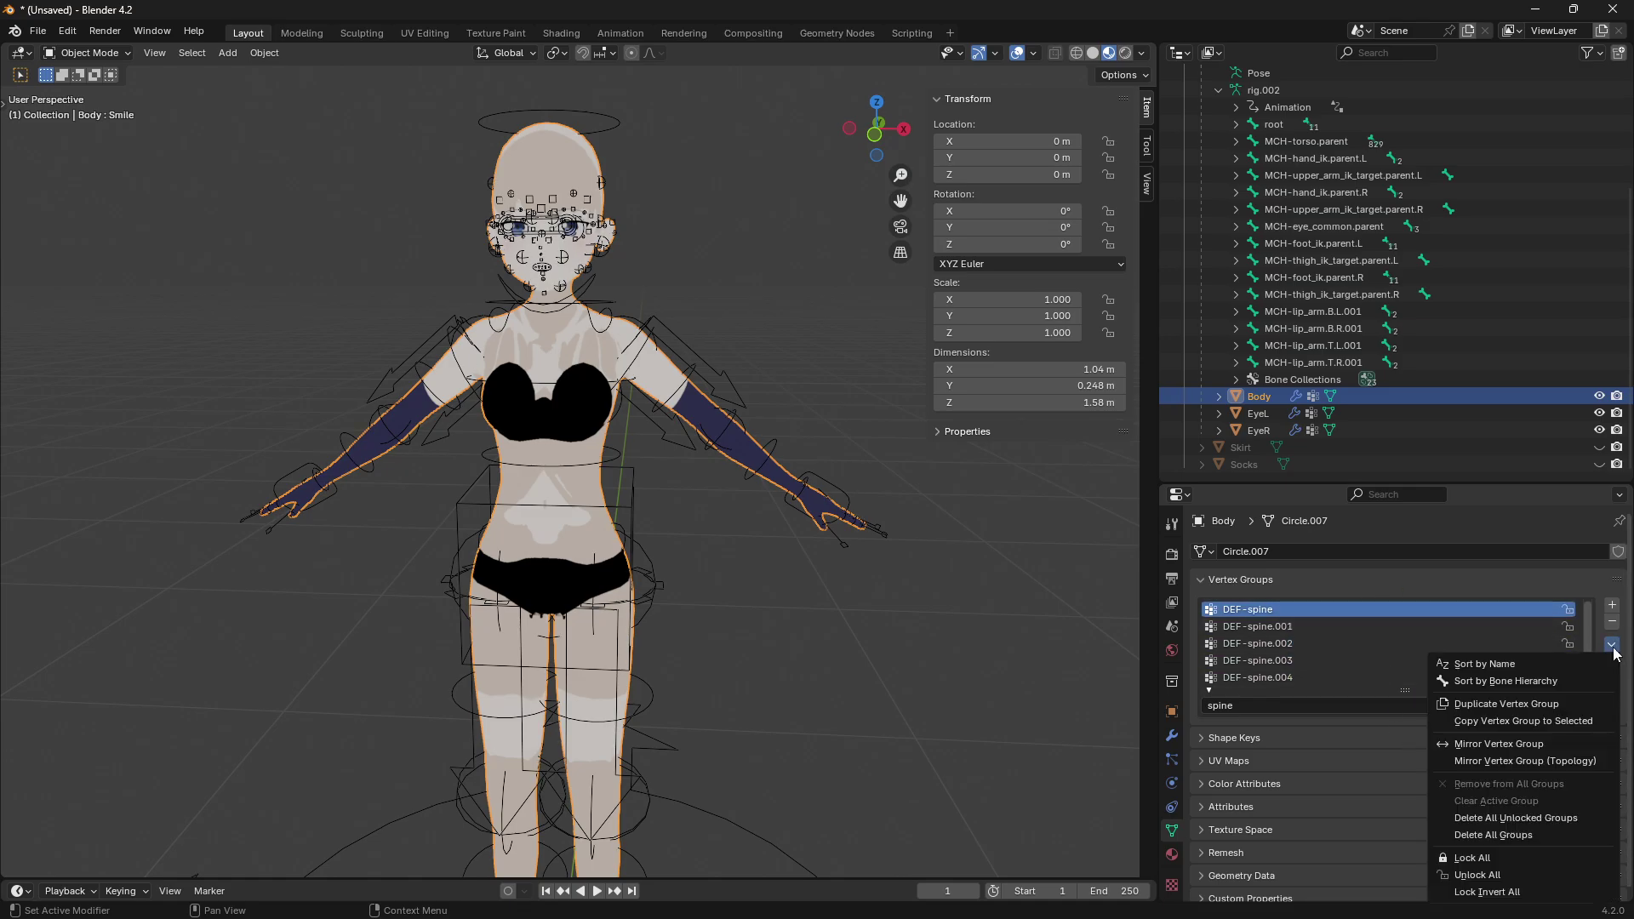
pyautogui.click(1520, 707)
# - Duplicate each of Body's vertex groups from DEF-spine.001 through DEF-spine.006
pyautogui.click(1285, 626)
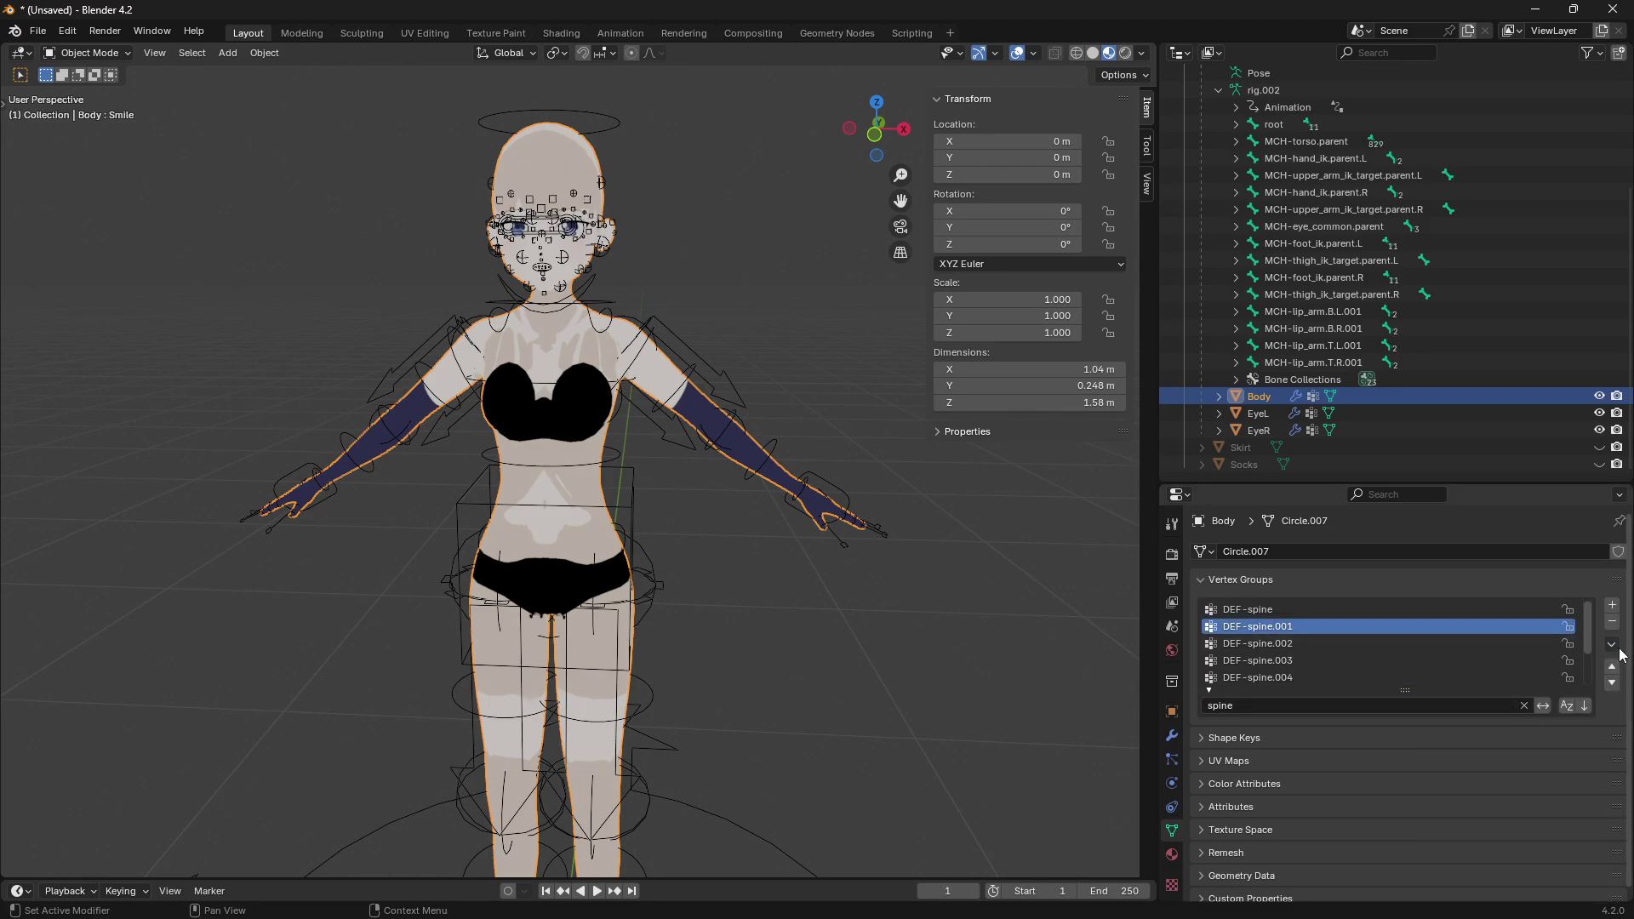
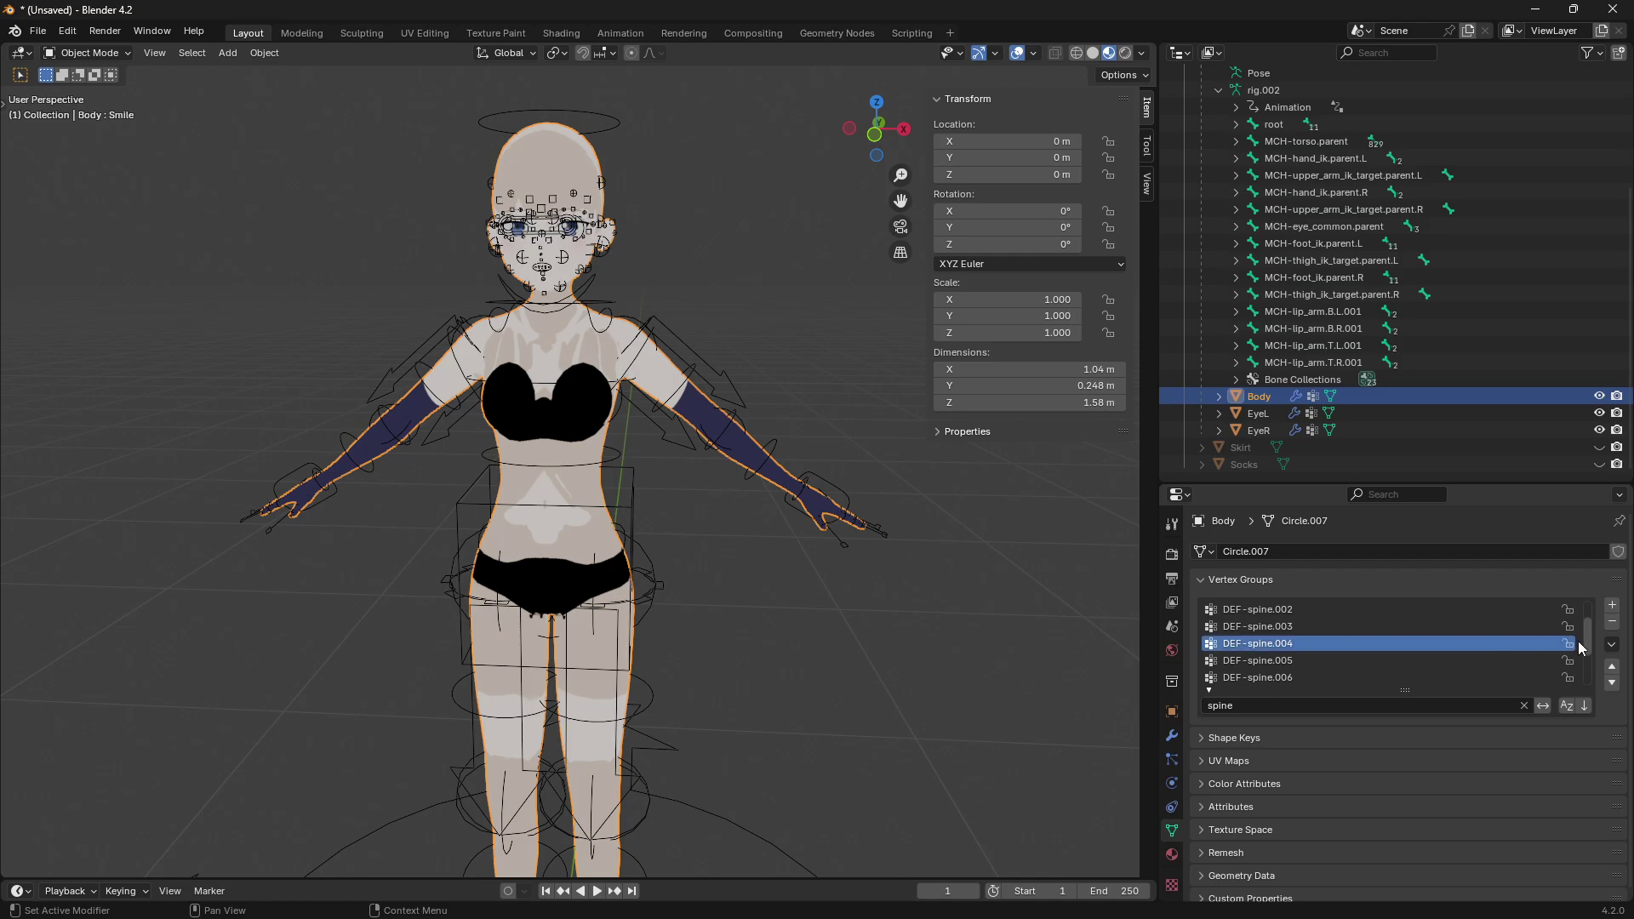
pyautogui.click(1480, 703)
pyautogui.click(1299, 611)
pyautogui.click(1611, 644)
pyautogui.click(1485, 707)
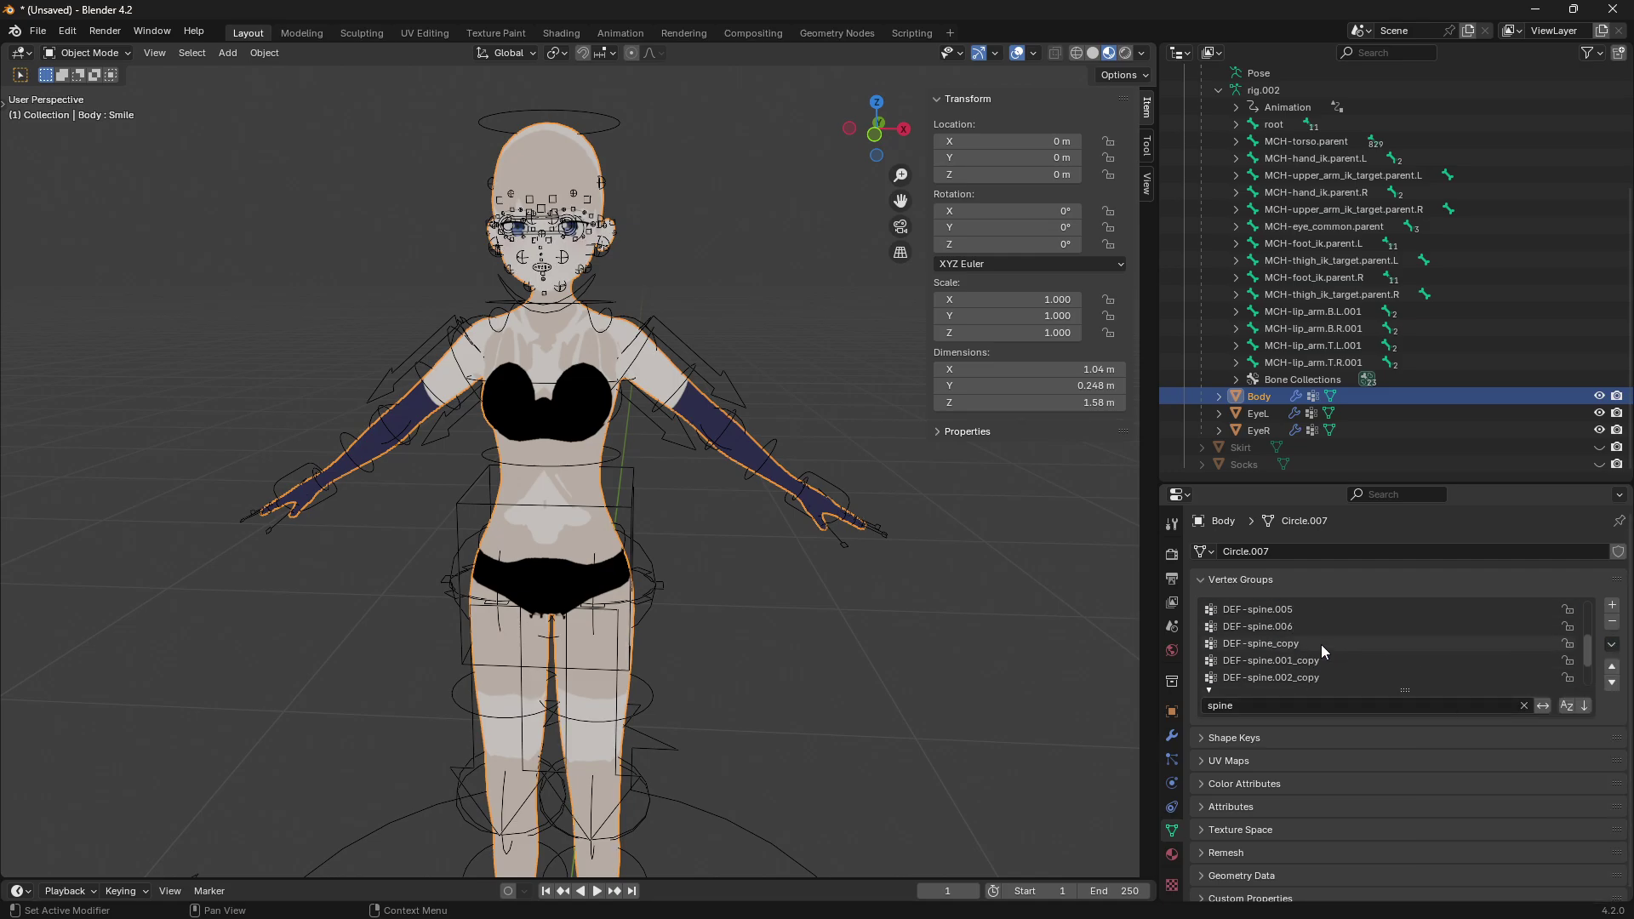
pyautogui.click(1314, 627)
pyautogui.click(1611, 645)
pyautogui.click(1485, 705)
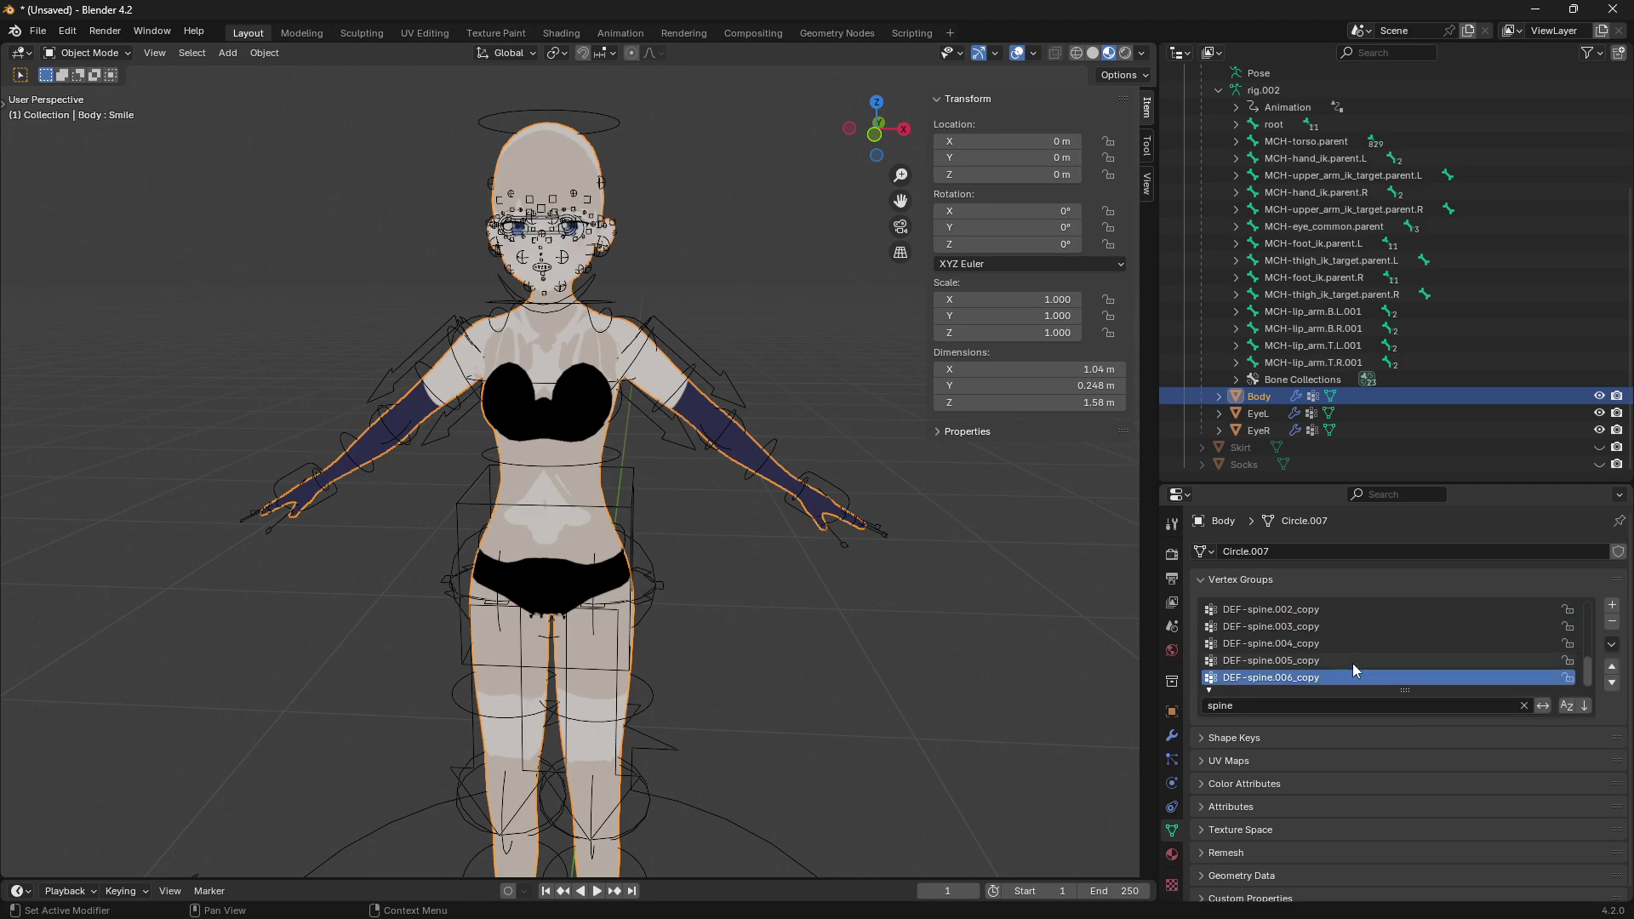
# - Clear the spine filter from Body's vertex group list and locate the duplicated spine groups
pyautogui.click(1523, 706)
pyautogui.click(1523, 710)
pyautogui.scroll(2, 1330, 660)
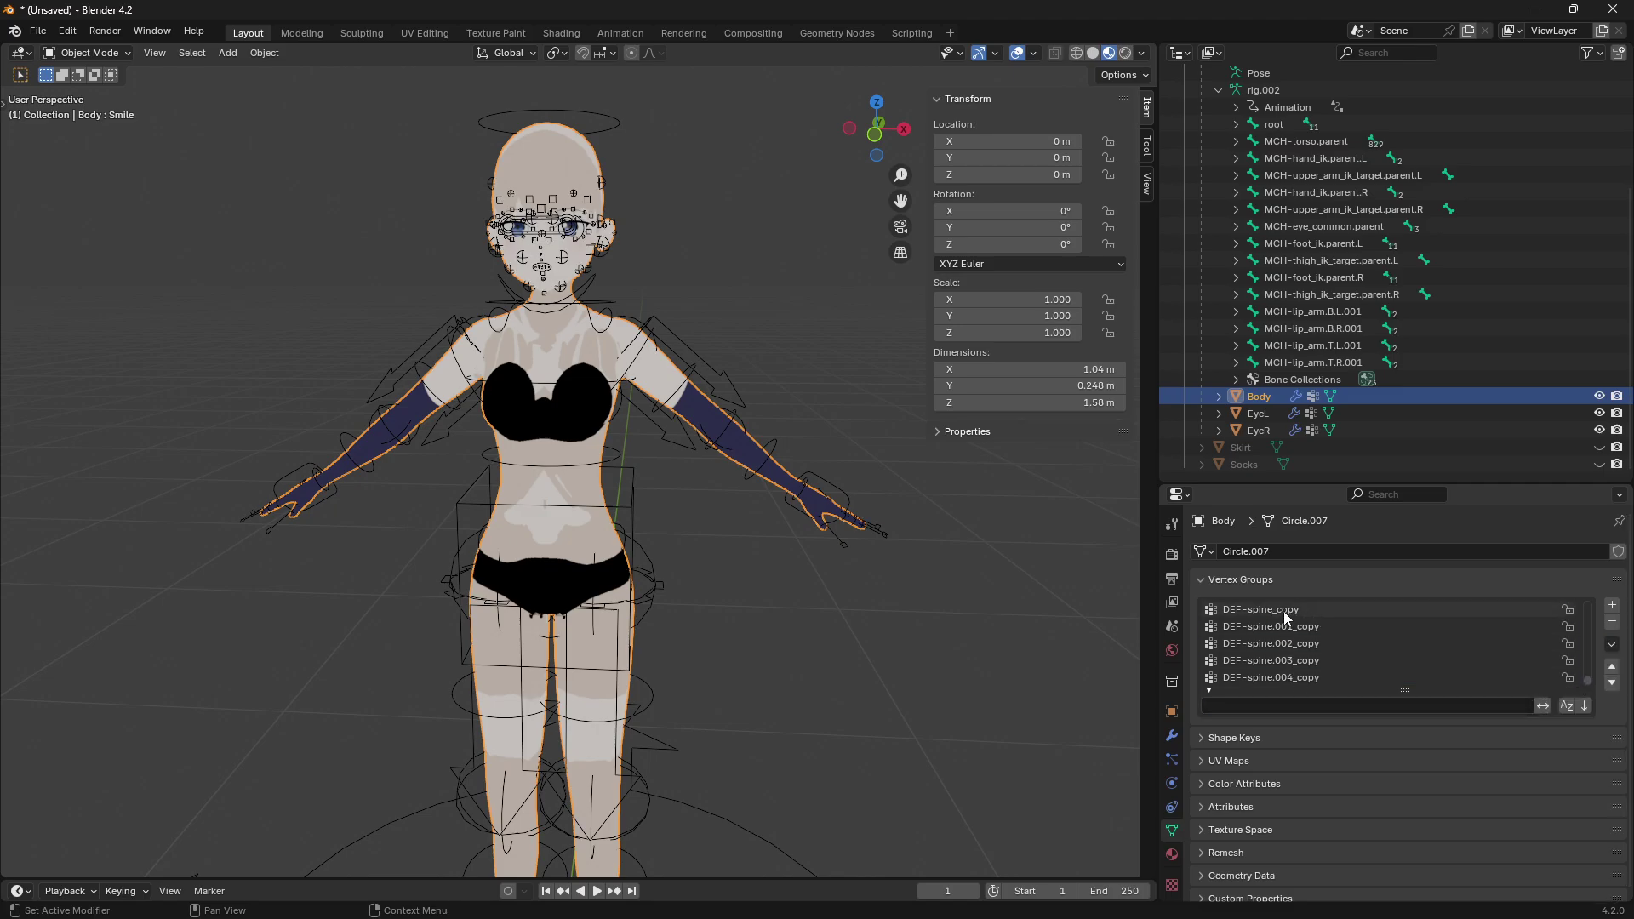
# - Select Body's DEF-spine_copy vertex group and consult the spine bone mapping in rigyfy_to_ue_IMPORTANT.txt in Notepad++
pyautogui.click(1303, 613)
pyautogui.scroll(1, 1307, 628)
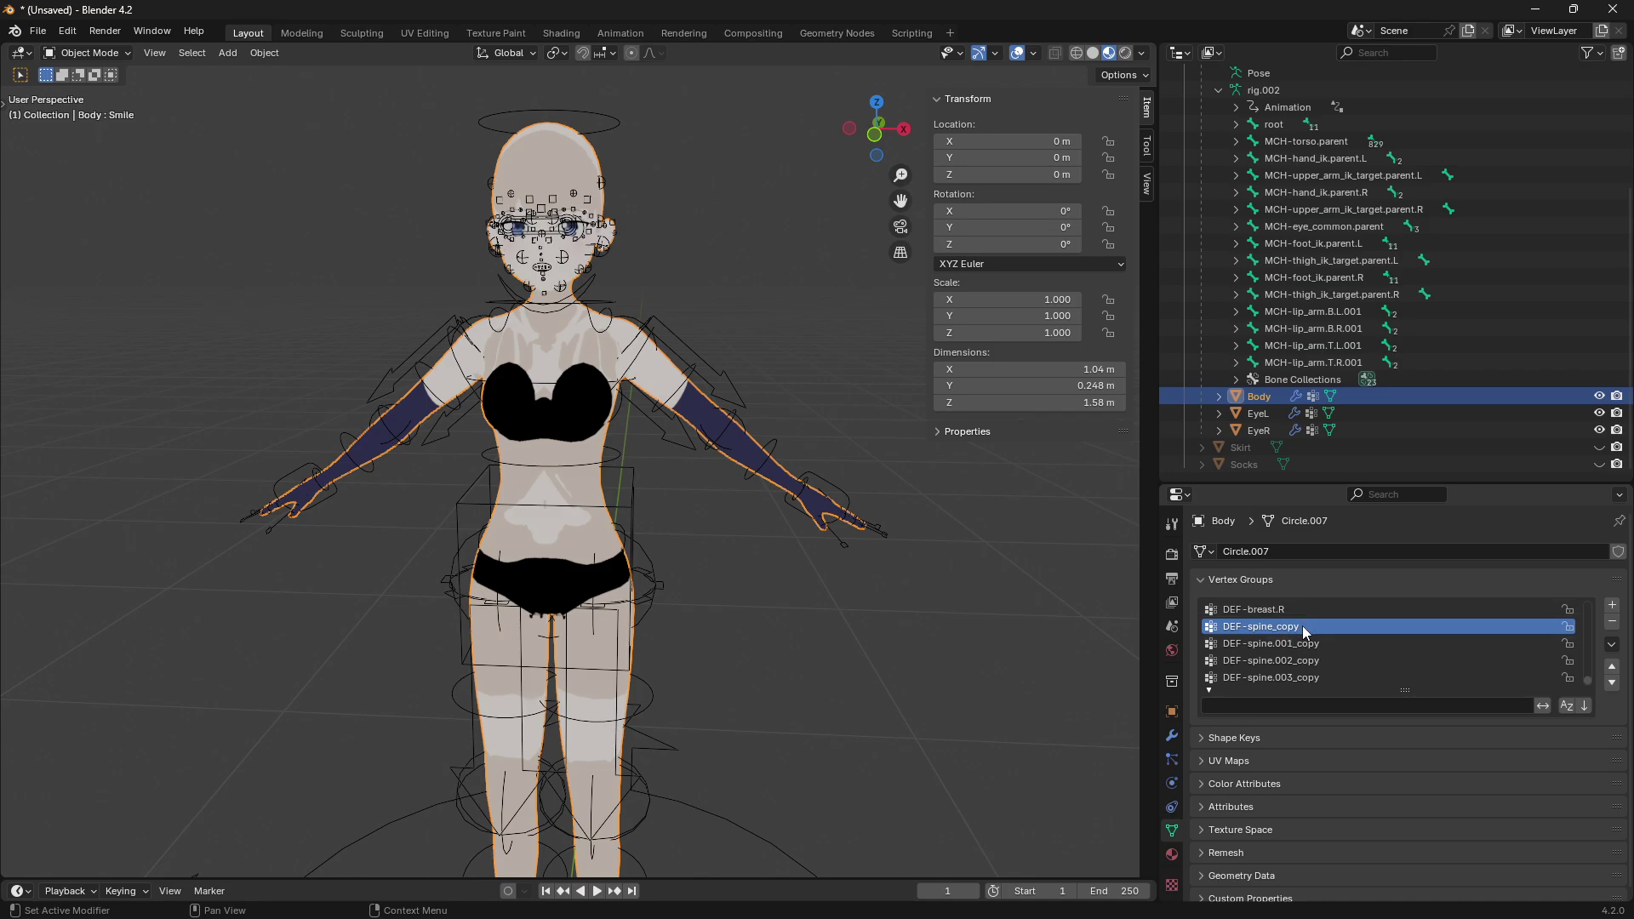
pyautogui.hotkey('alt', 'Tab')
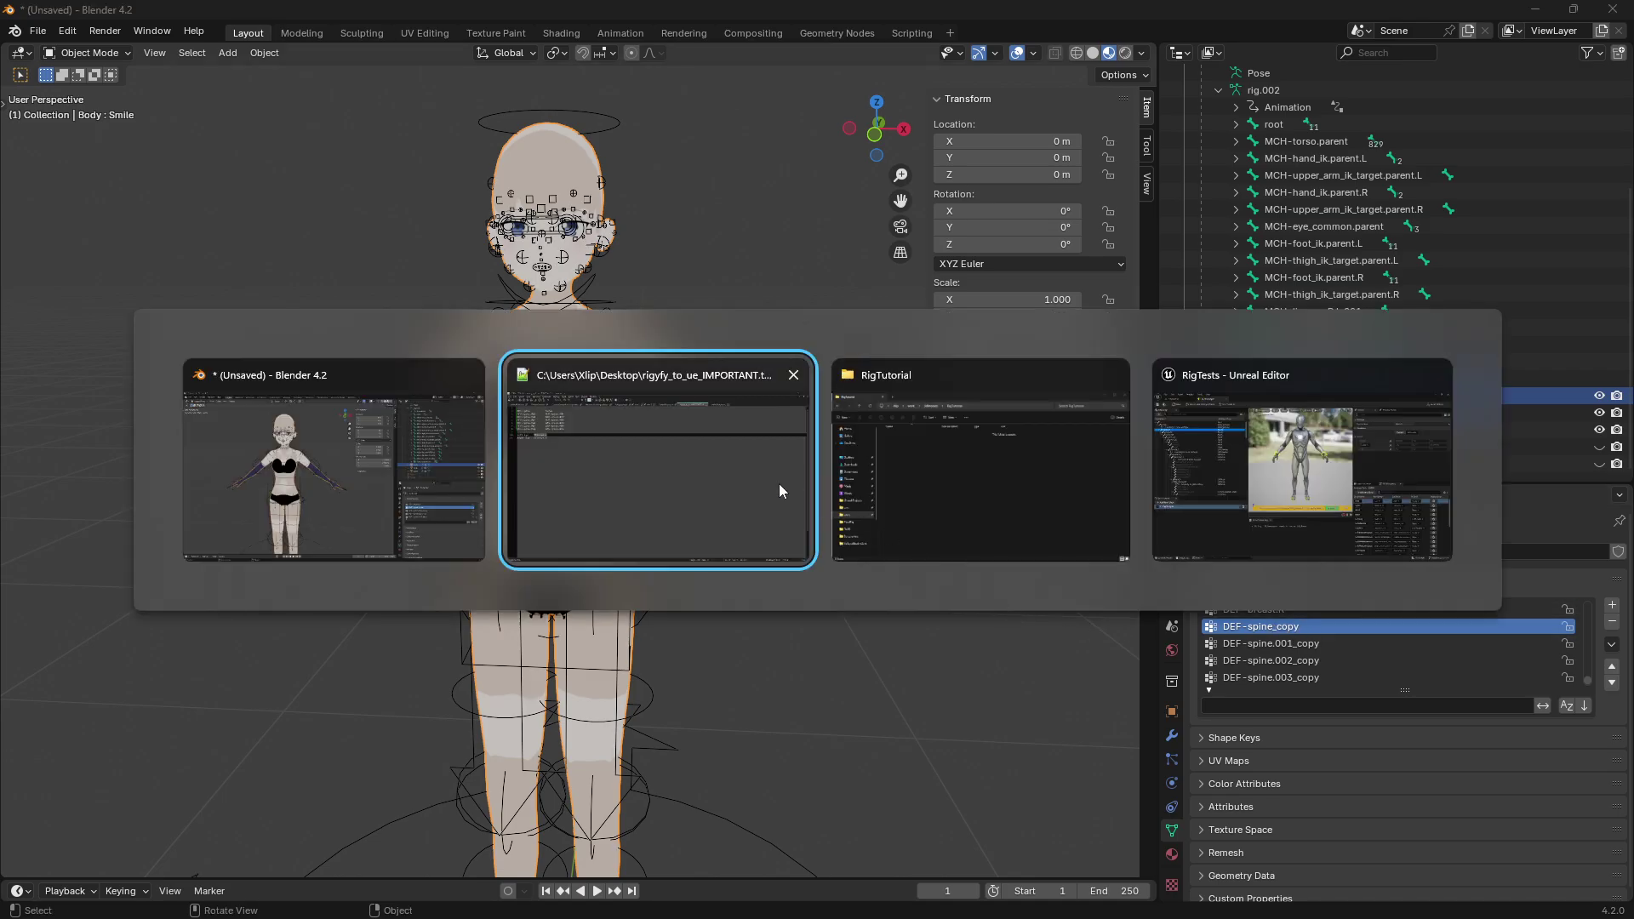
pyautogui.moveTo(631, 423); pyautogui.dragTo(2, 103)
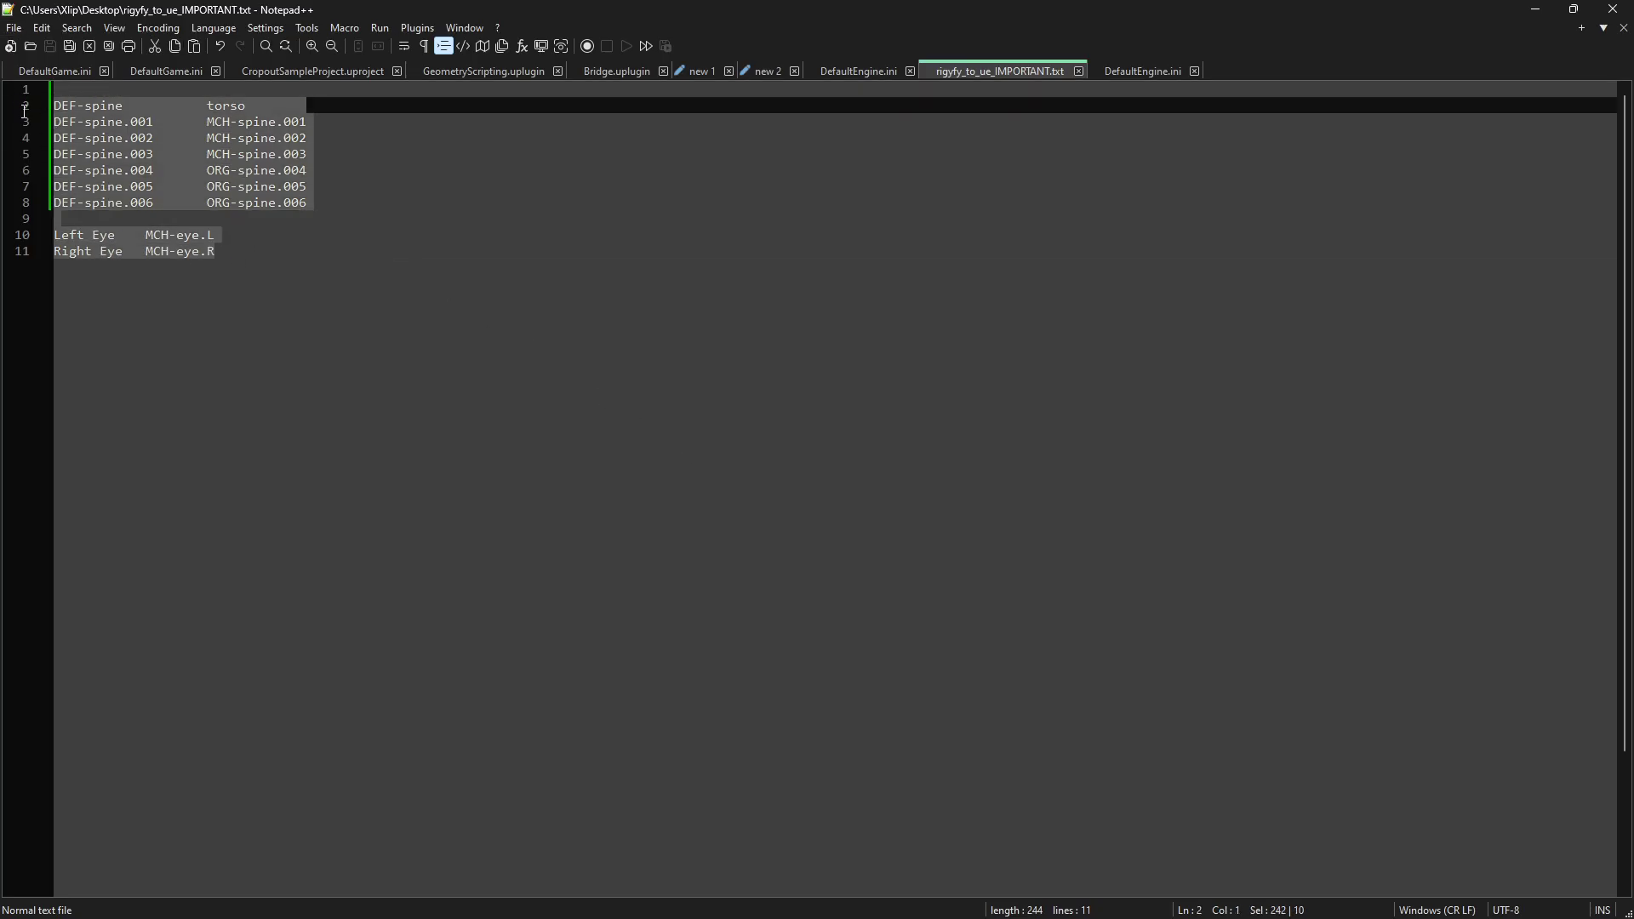
pyautogui.click(209, 189)
pyautogui.doubleClick(228, 105)
pyautogui.click(228, 106)
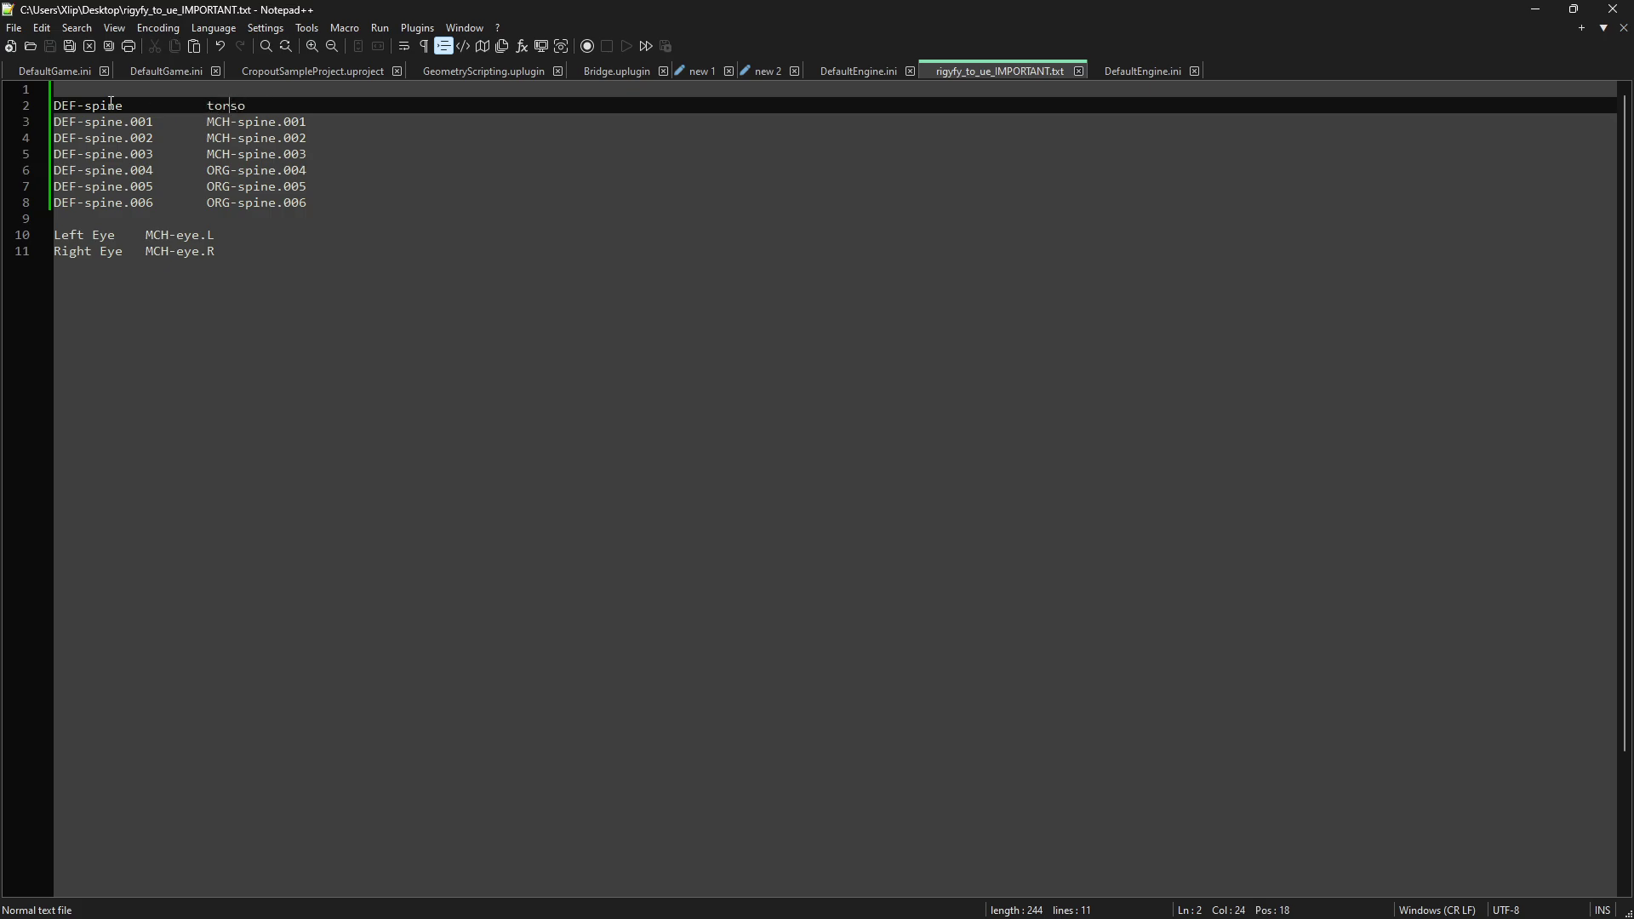
# - Copy the name torso from the mapping notes and rename Body's DEF-spine_copy vertex group to it in Blender
pyautogui.click(223, 123)
pyautogui.doubleClick(246, 106)
pyautogui.hotkey('ctrl', 'c')
pyautogui.hotkey('alt', 'Tab')
pyautogui.doubleClick(1271, 627)
pyautogui.hotkey('ctrl', 'v')
pyautogui.press('Return')
# - Rename the vertex group copies of DEF-spine.001, .002 and .003 as MCH-spine.001, MCH-spine.002 and MCH-spine.003, following the notes
pyautogui.hotkey('alt', 'Tab')
pyautogui.moveTo(313, 122); pyautogui.dragTo(200, 125)
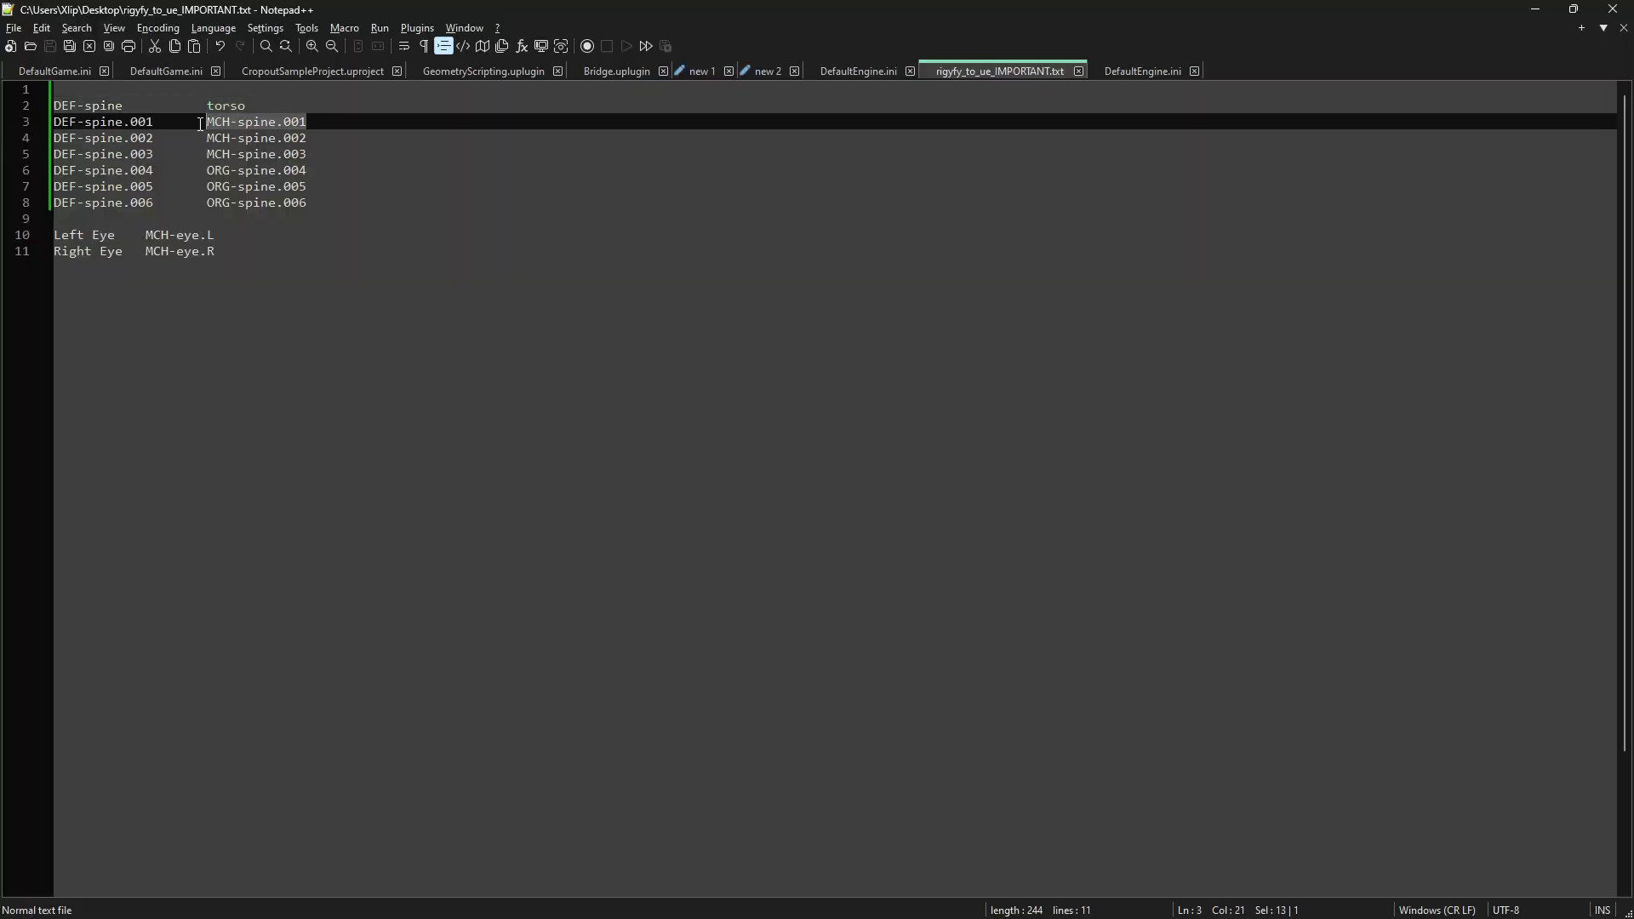
pyautogui.hotkey('ctrl', 'c')
pyautogui.hotkey('alt', 'Tab')
pyautogui.doubleClick(1328, 644)
pyautogui.hotkey('ctrl', 'v')
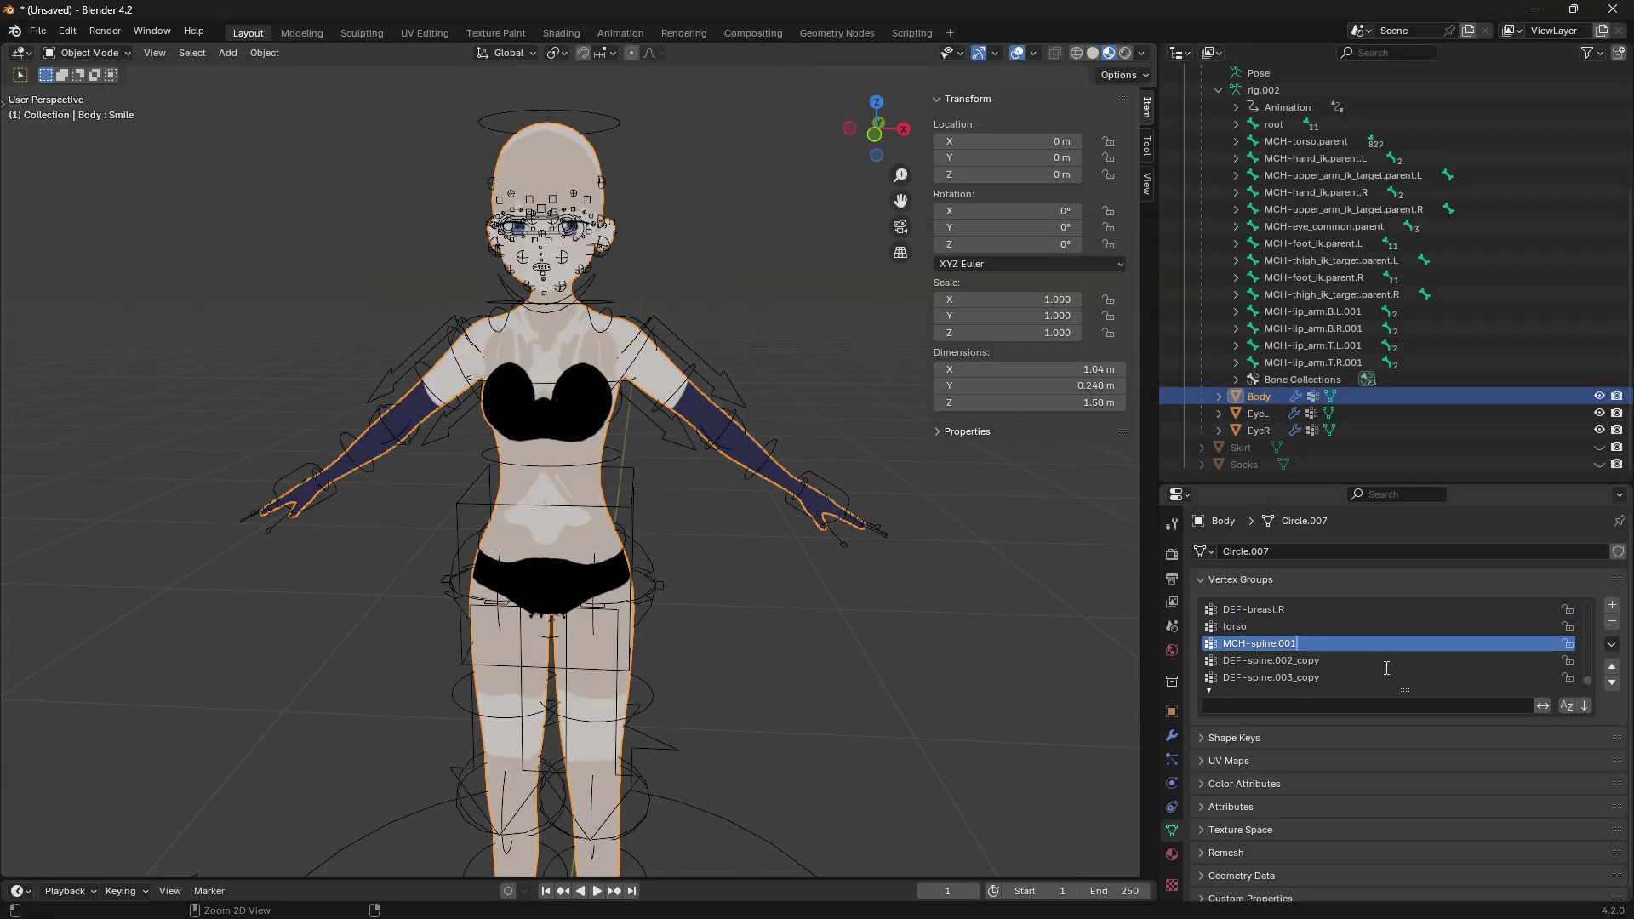
pyautogui.doubleClick(1303, 662)
pyautogui.hotkey('ctrl', 'v')
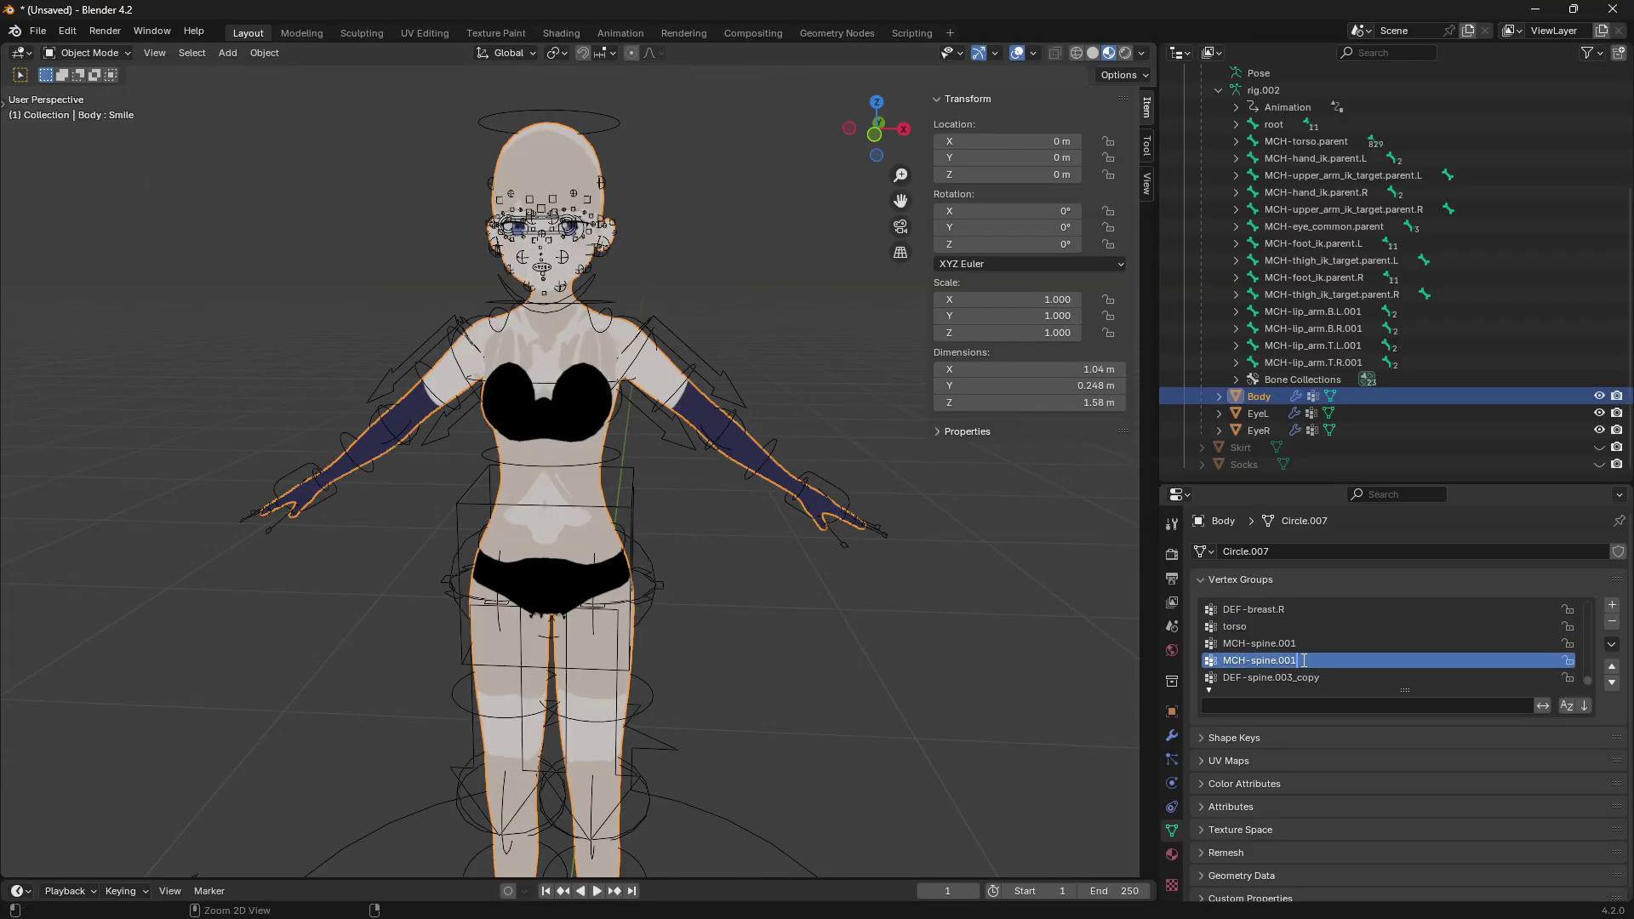
pyautogui.doubleClick(1292, 677)
pyautogui.hotkey('ctrl', 'v')
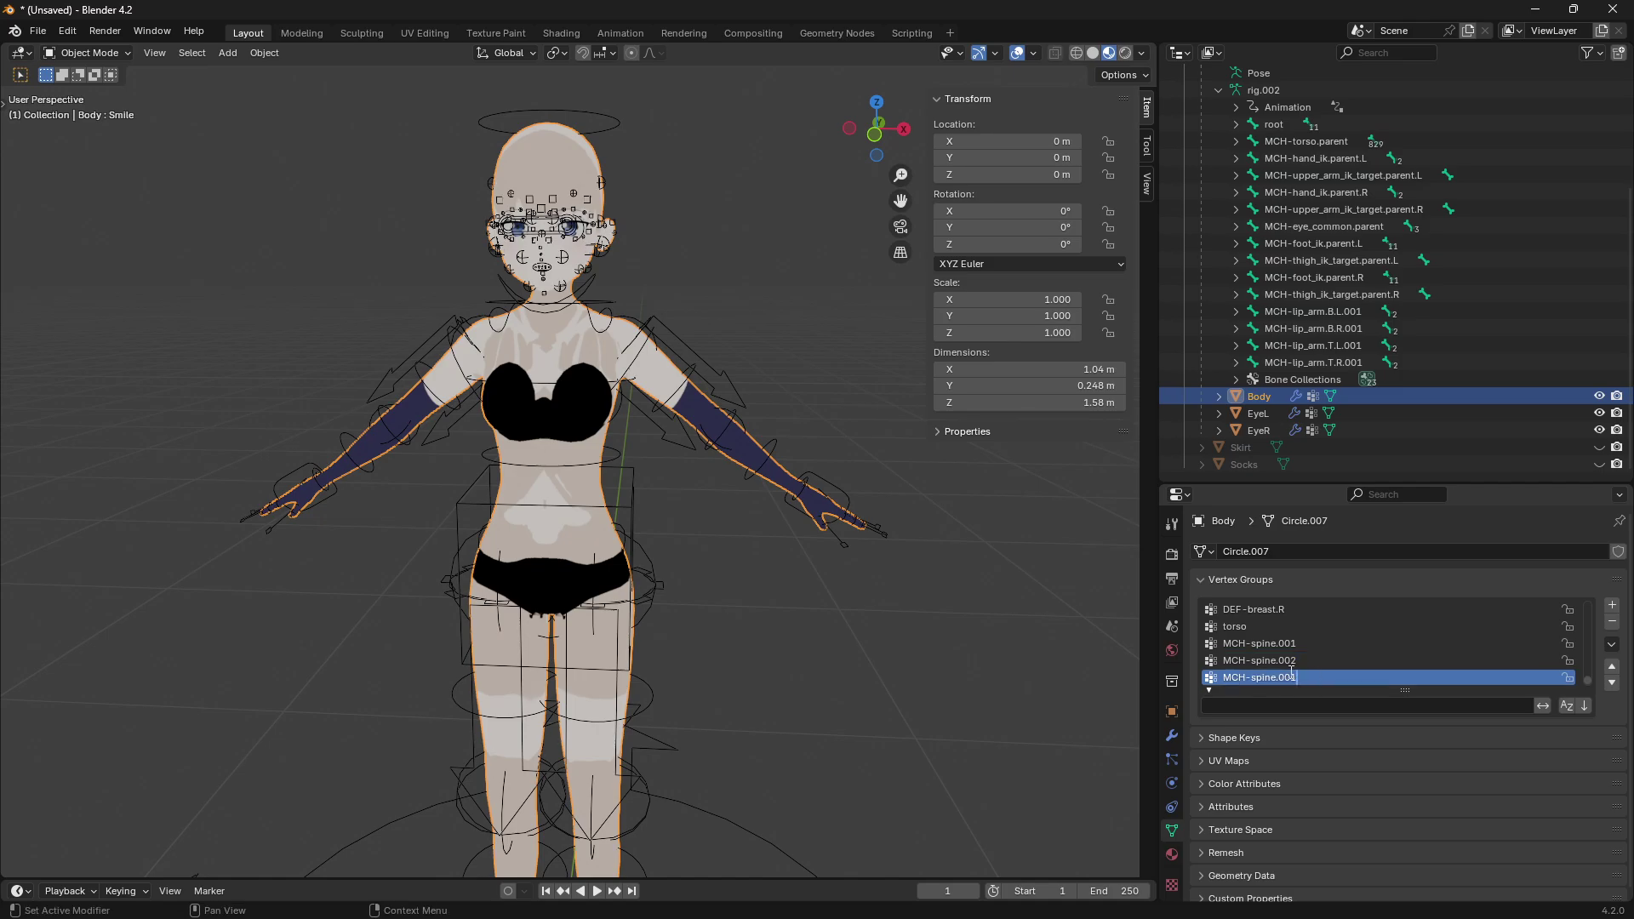
# - Rename the vertex group copies of DEF-spine.004, .005 and .006 as ORG-spine.004, ORG-spine.005 and ORG-spine.006, following the notes
pyautogui.hotkey('alt', 'Tab')
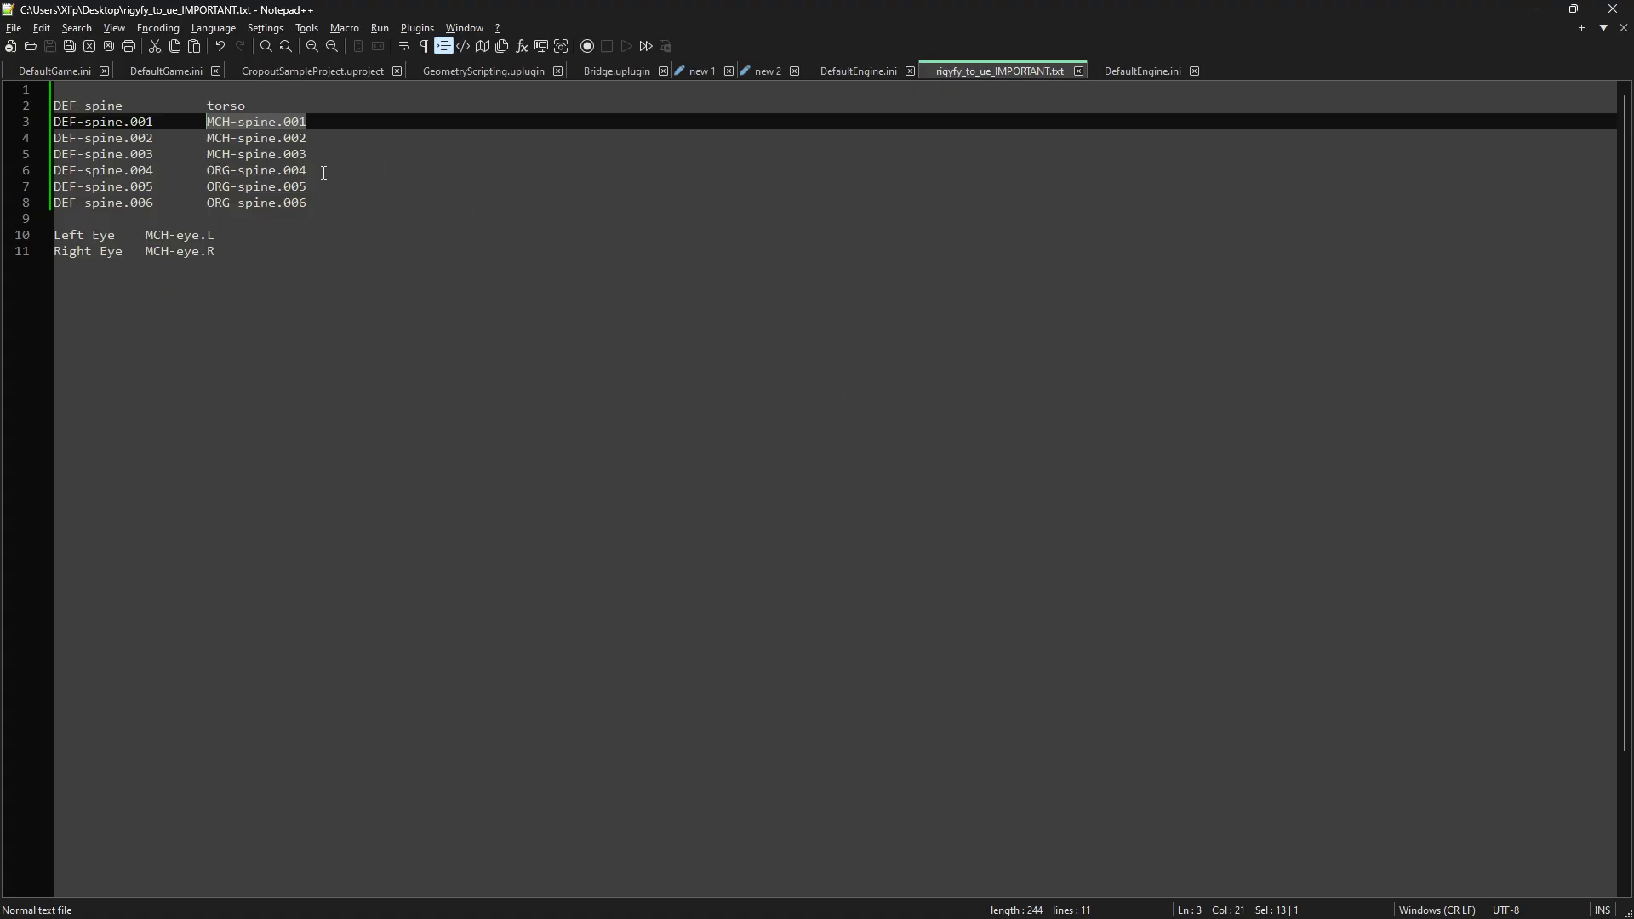
pyautogui.moveTo(315, 173); pyautogui.dragTo(214, 170)
pyautogui.hotkey('alt', 'Tab')
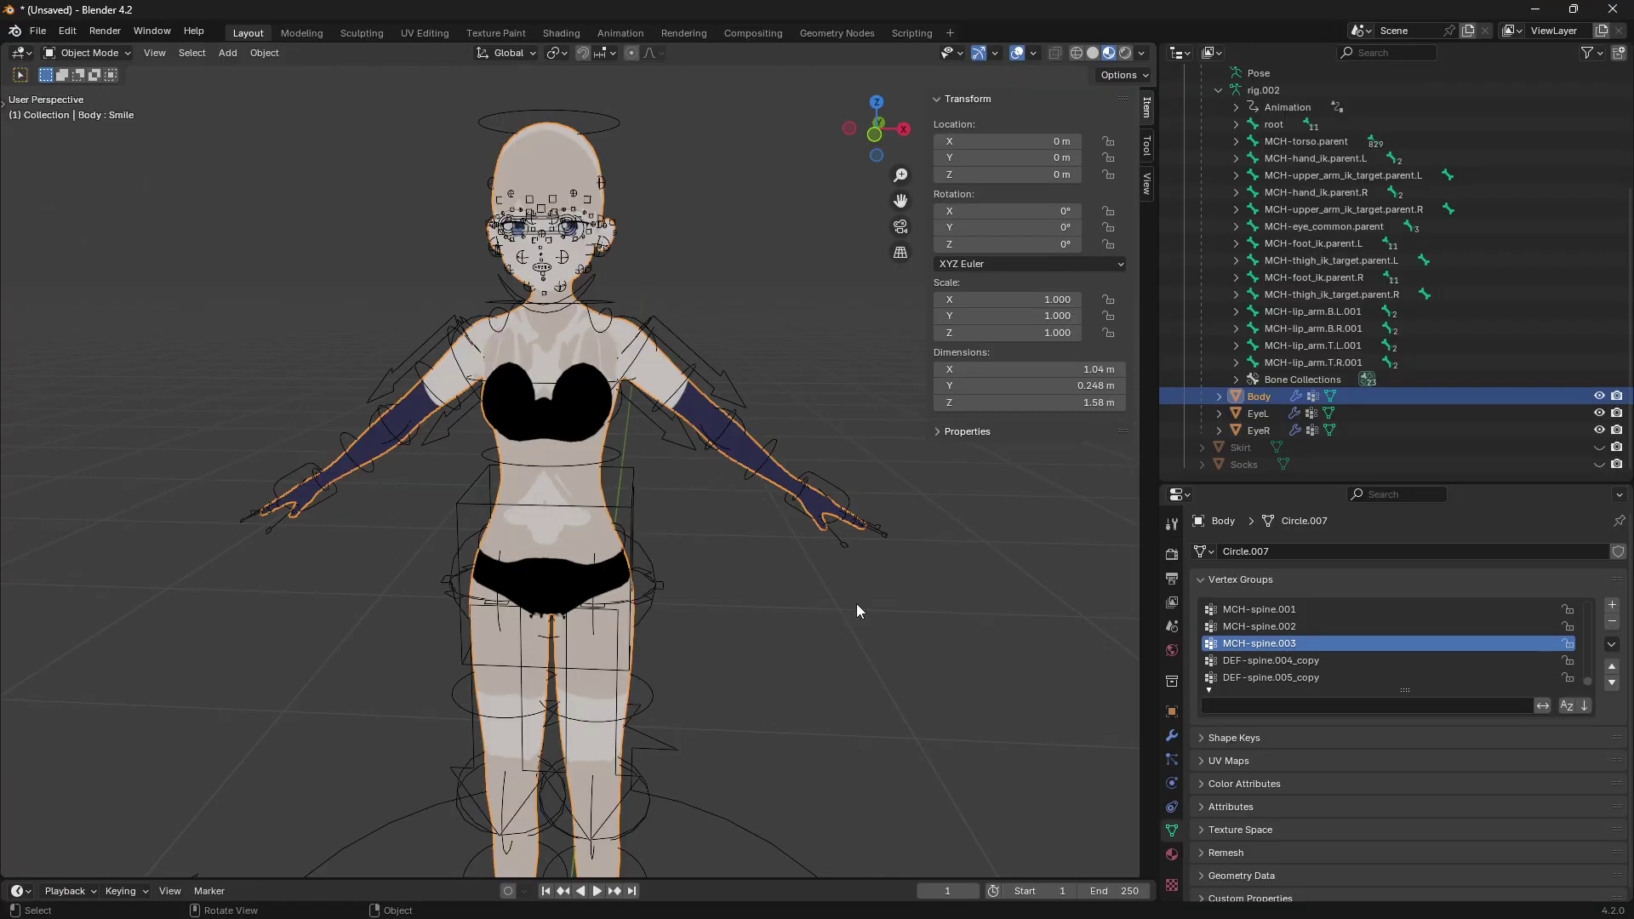
pyautogui.doubleClick(1272, 661)
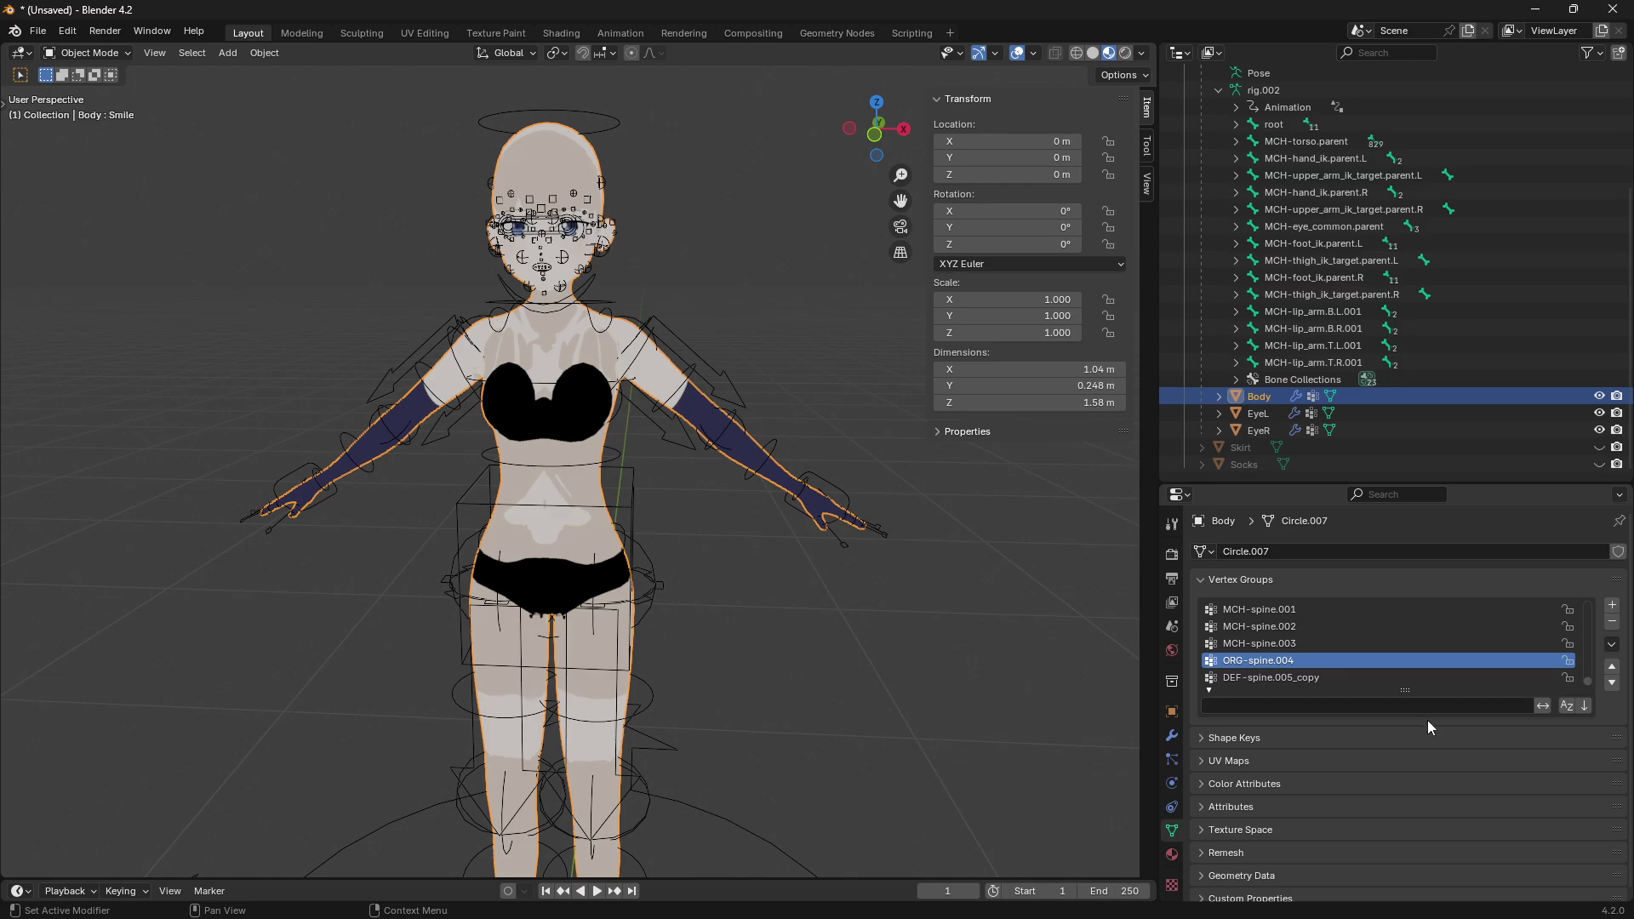
pyautogui.doubleClick(1315, 677)
pyautogui.hotkey('ctrl', 'v')
pyautogui.scroll(-1, 1317, 678)
pyautogui.doubleClick(1328, 678)
pyautogui.hotkey('ctrl', 'v')
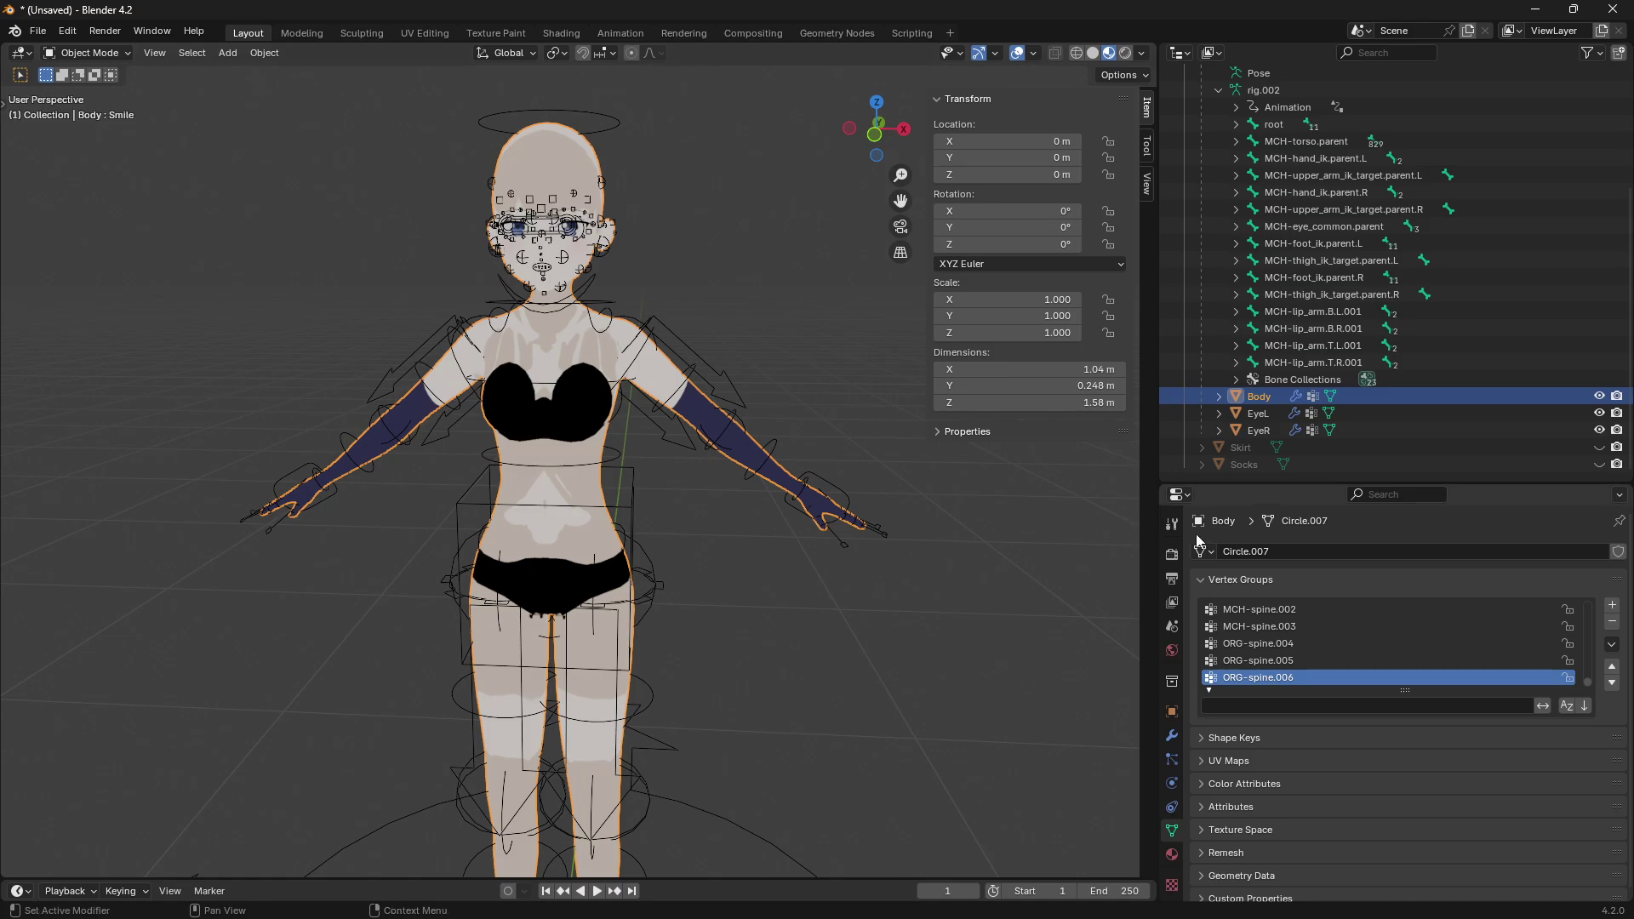
# - Expand the root bone's hierarchy in rig.002 and disable Deform on the bones DEF-spine through DEF-spine.003
pyautogui.scroll(1, 1310, 306)
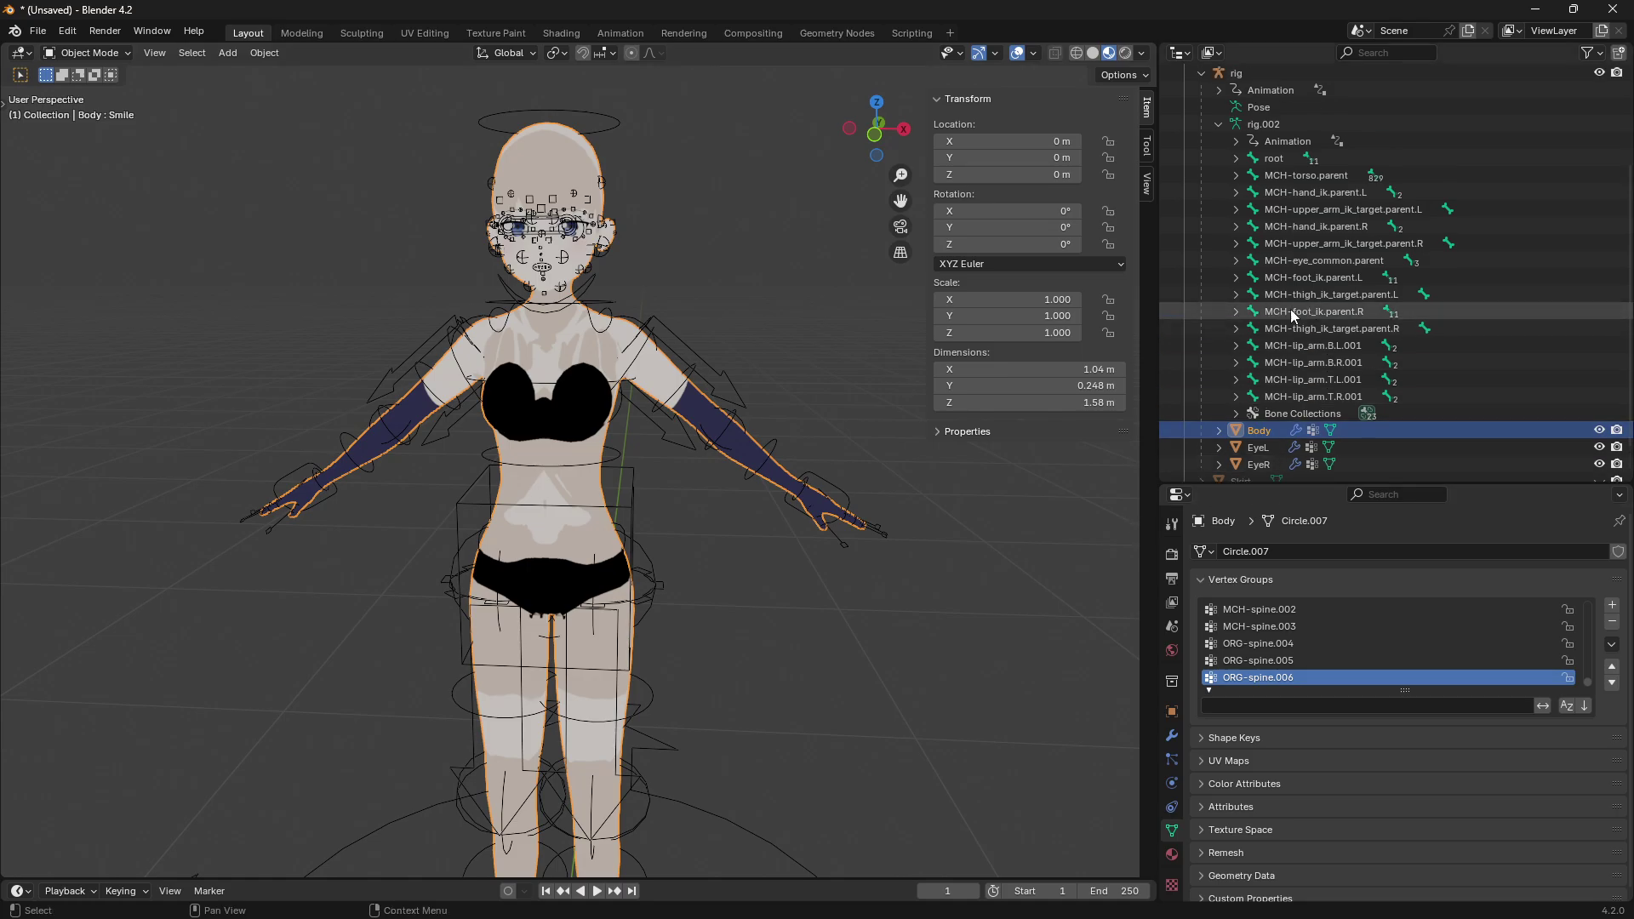
pyautogui.click(1236, 158)
pyautogui.click(1251, 175)
pyautogui.click(1269, 193)
pyautogui.click(1286, 210)
pyautogui.click(1303, 226)
pyautogui.click(1319, 243)
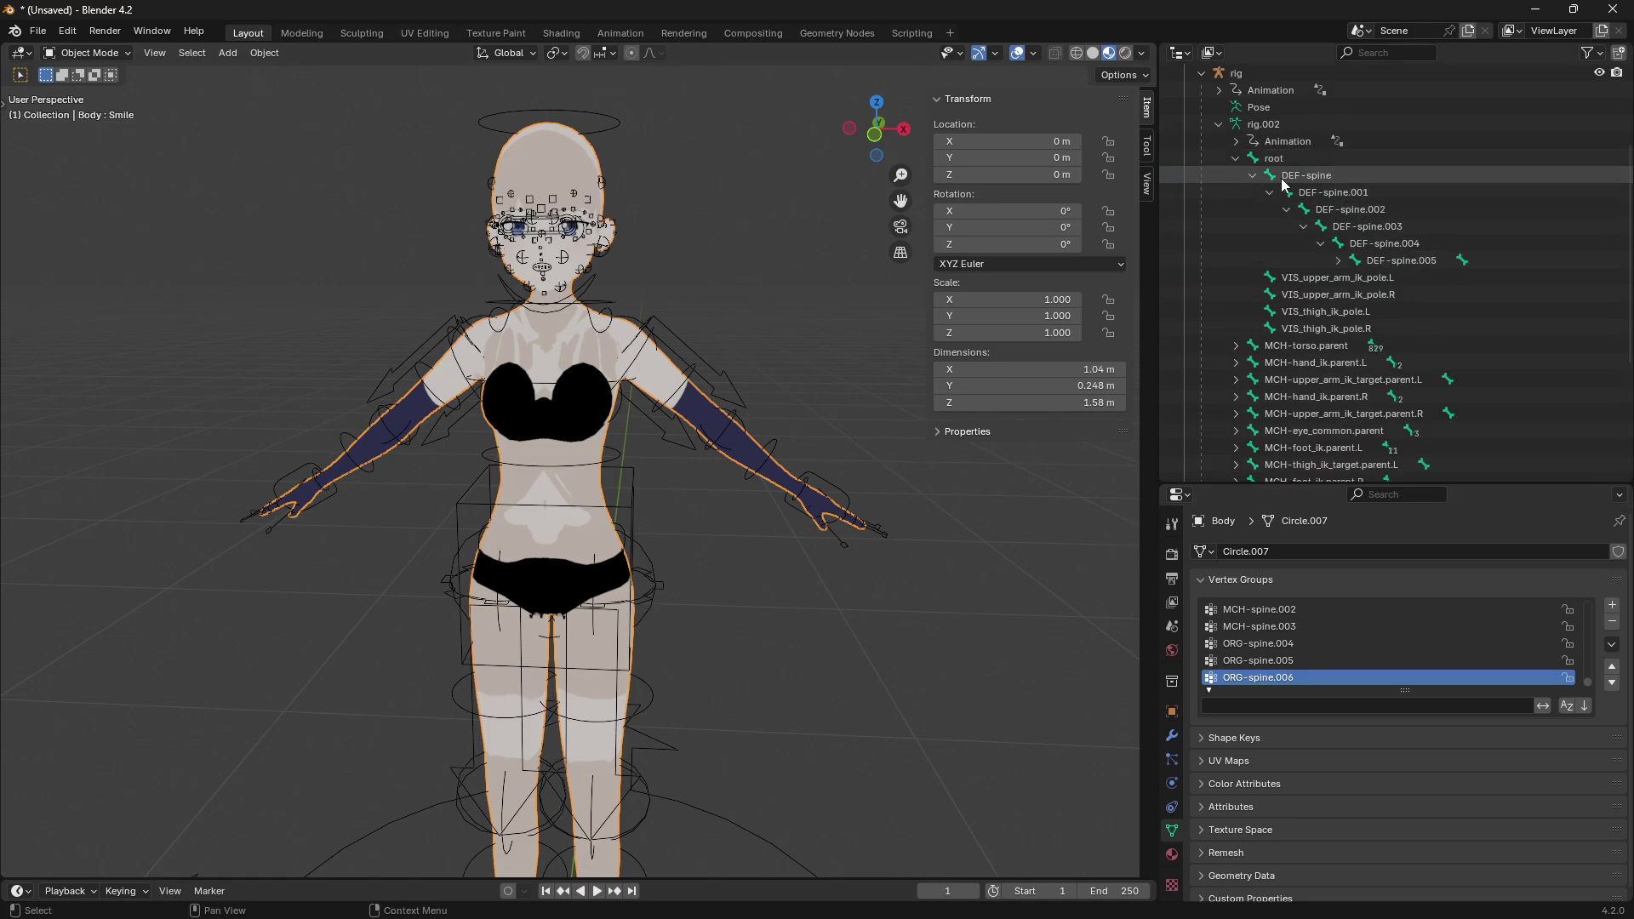
pyautogui.click(1281, 176)
pyautogui.click(1174, 813)
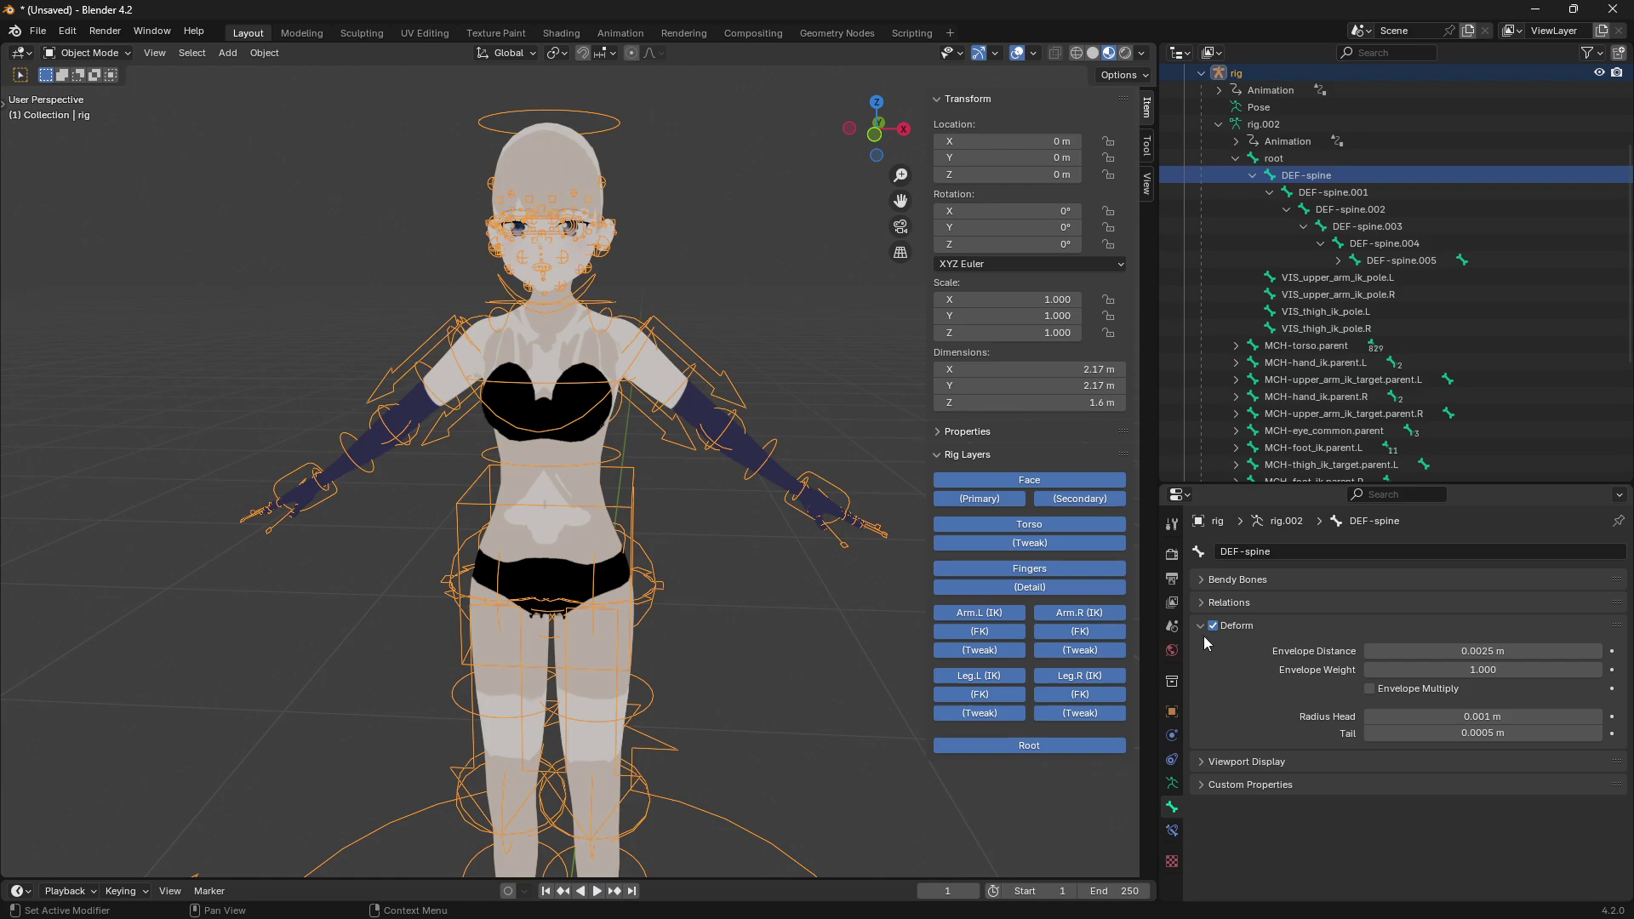
pyautogui.click(1327, 192)
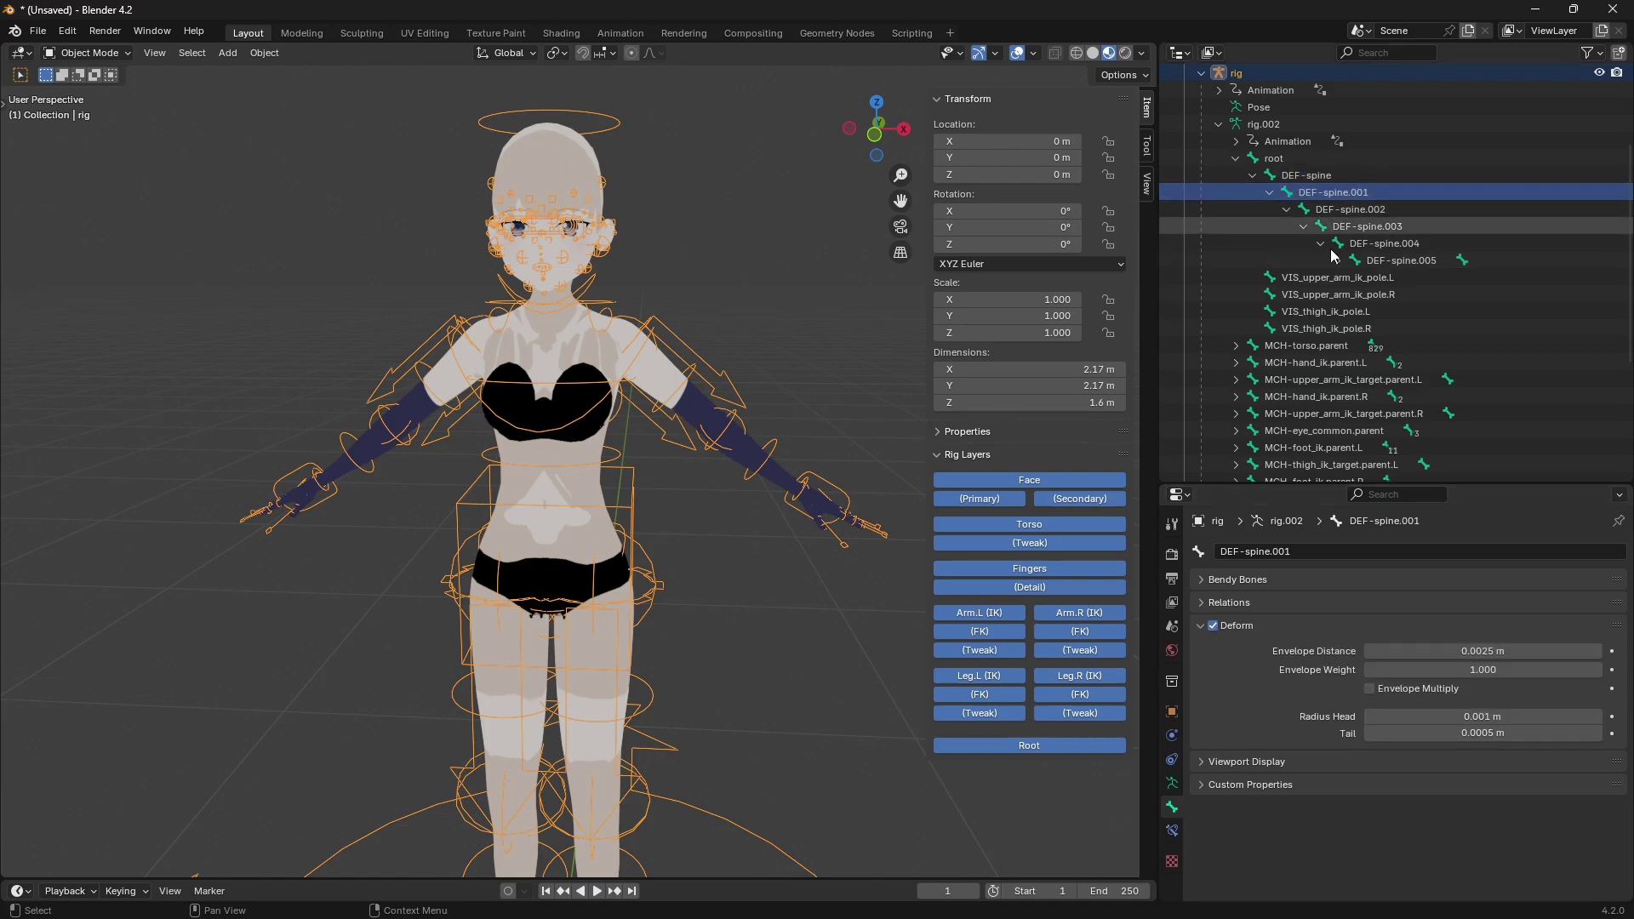
pyautogui.click(1350, 209)
pyautogui.click(1367, 226)
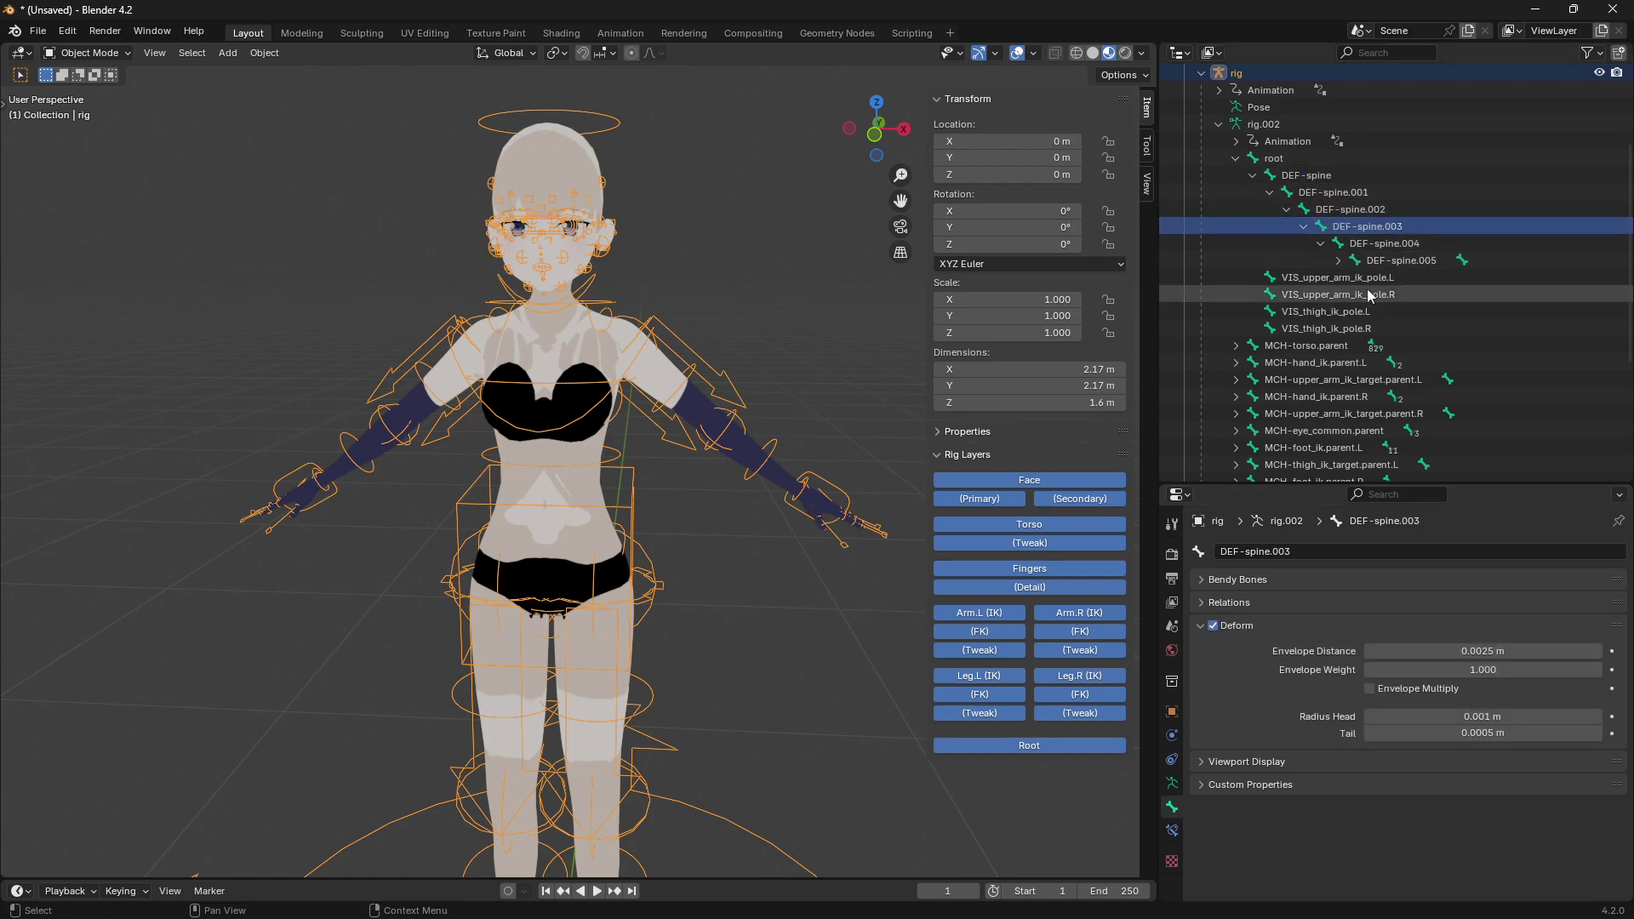
pyautogui.click(1216, 628)
# - Disable Deform on the bones DEF-spine.004, DEF-spine.005 and DEF-spine.006
pyautogui.click(1384, 243)
pyautogui.click(1212, 626)
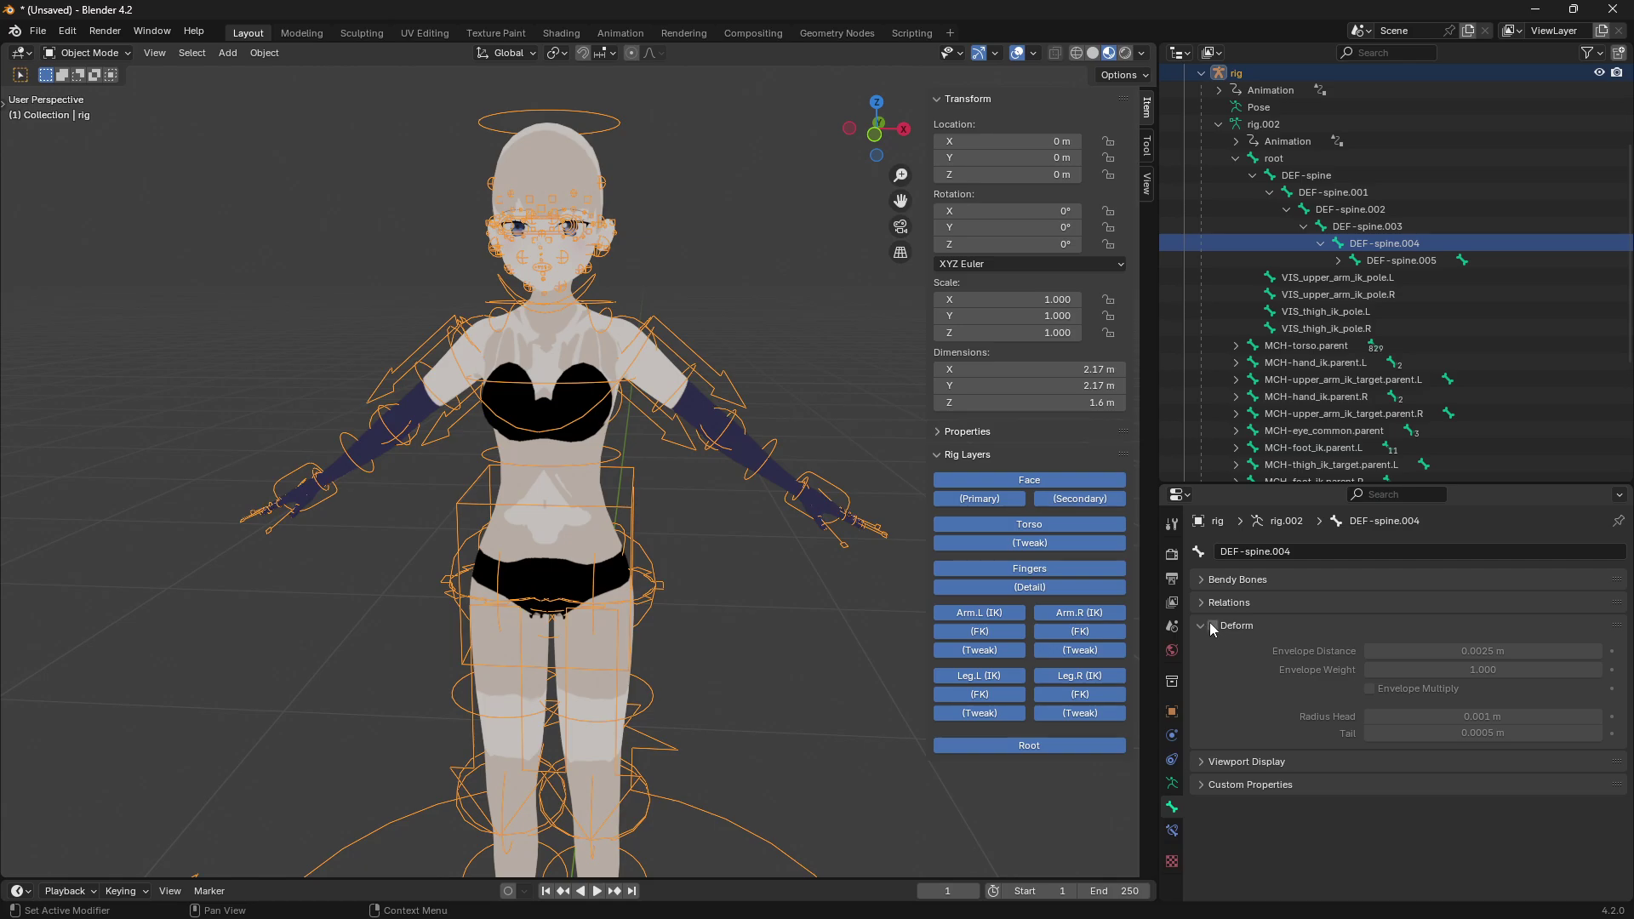
pyautogui.click(1400, 261)
pyautogui.click(1211, 625)
pyautogui.press('Right')
pyautogui.press('Down')
pyautogui.click(1209, 623)
# - Check the Deform setting of each bone from root through DEF-spine.006
pyautogui.press('Up')
pyautogui.press('Up')
pyautogui.press('Up')
pyautogui.press('Up')
pyautogui.press('Up')
pyautogui.press('Up')
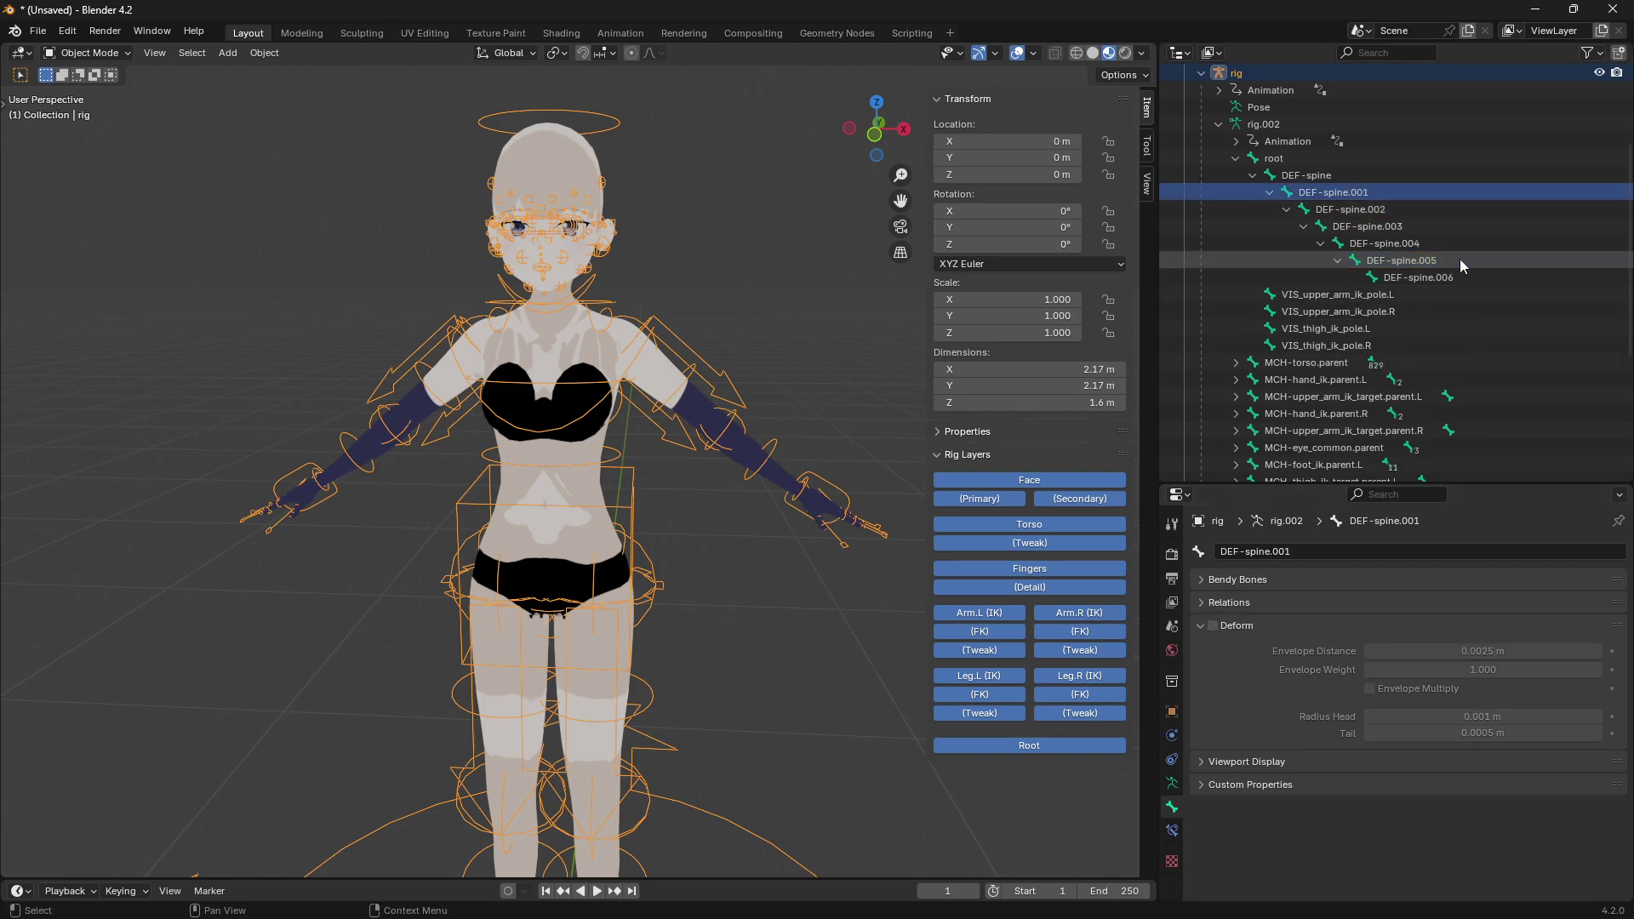
pyautogui.press('Down')
pyautogui.press('Down')
pyautogui.press('Down')
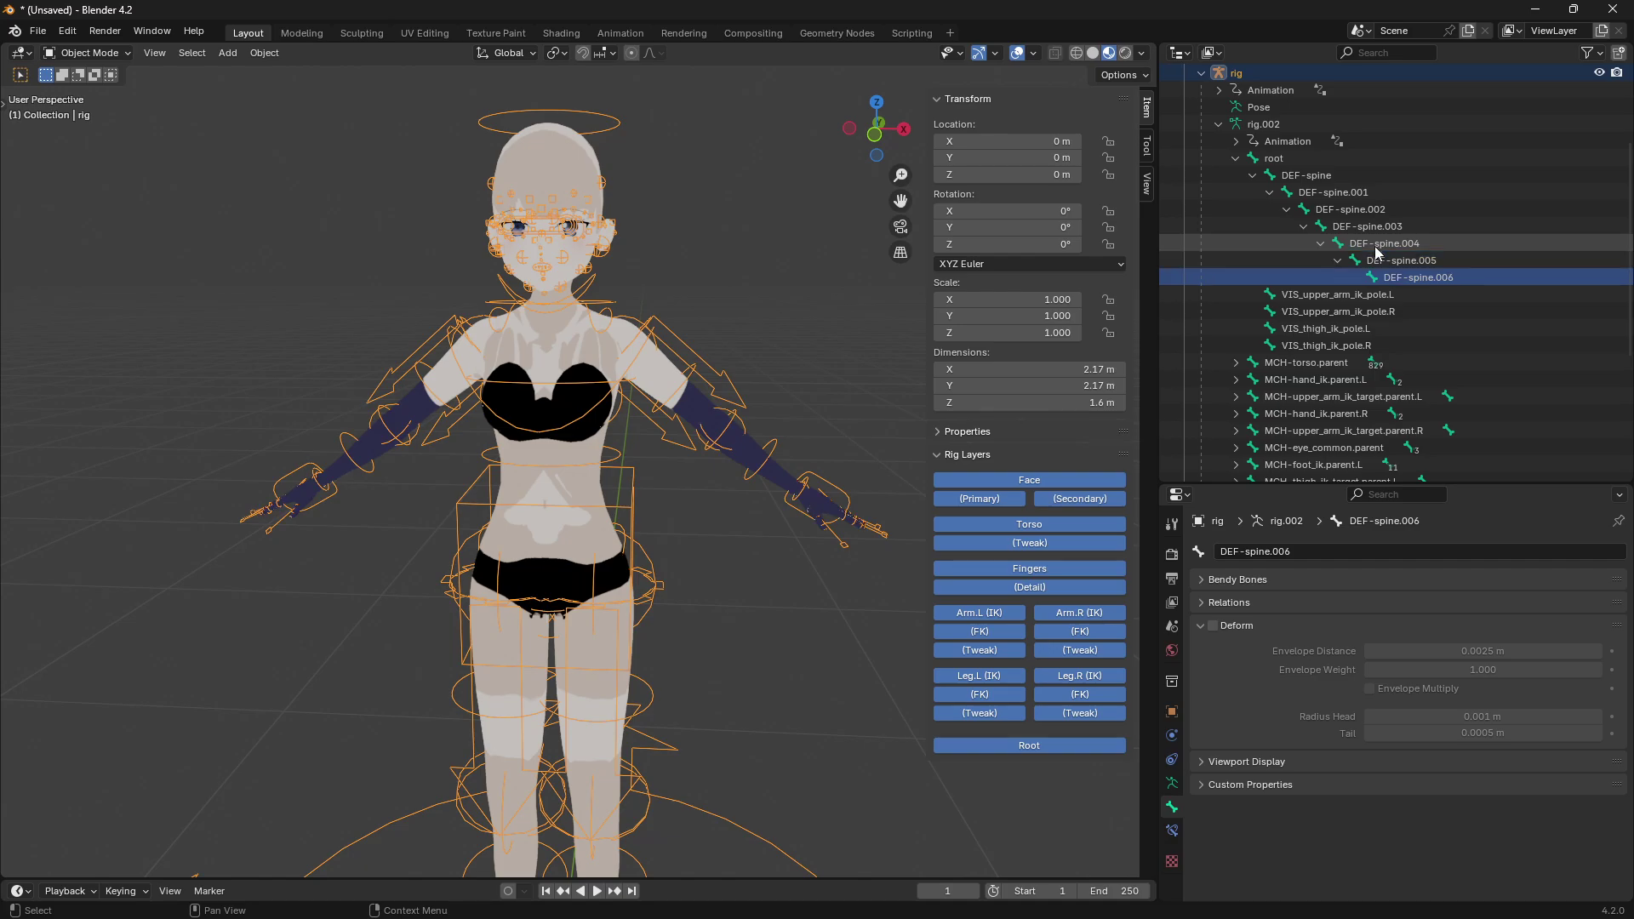
pyautogui.press('Up')
pyautogui.press('Up')
pyautogui.press('Up')
pyautogui.press('Down')
pyautogui.press('Down')
pyautogui.press('Down')
pyautogui.press('Down')
pyautogui.press('Down')
pyautogui.press('Down')
pyautogui.press('Down')
pyautogui.press('Up')
pyautogui.press('Up')
pyautogui.press('Up')
pyautogui.press('Up')
pyautogui.press('Up')
pyautogui.press('Up')
pyautogui.press('Up')
pyautogui.press('Up')
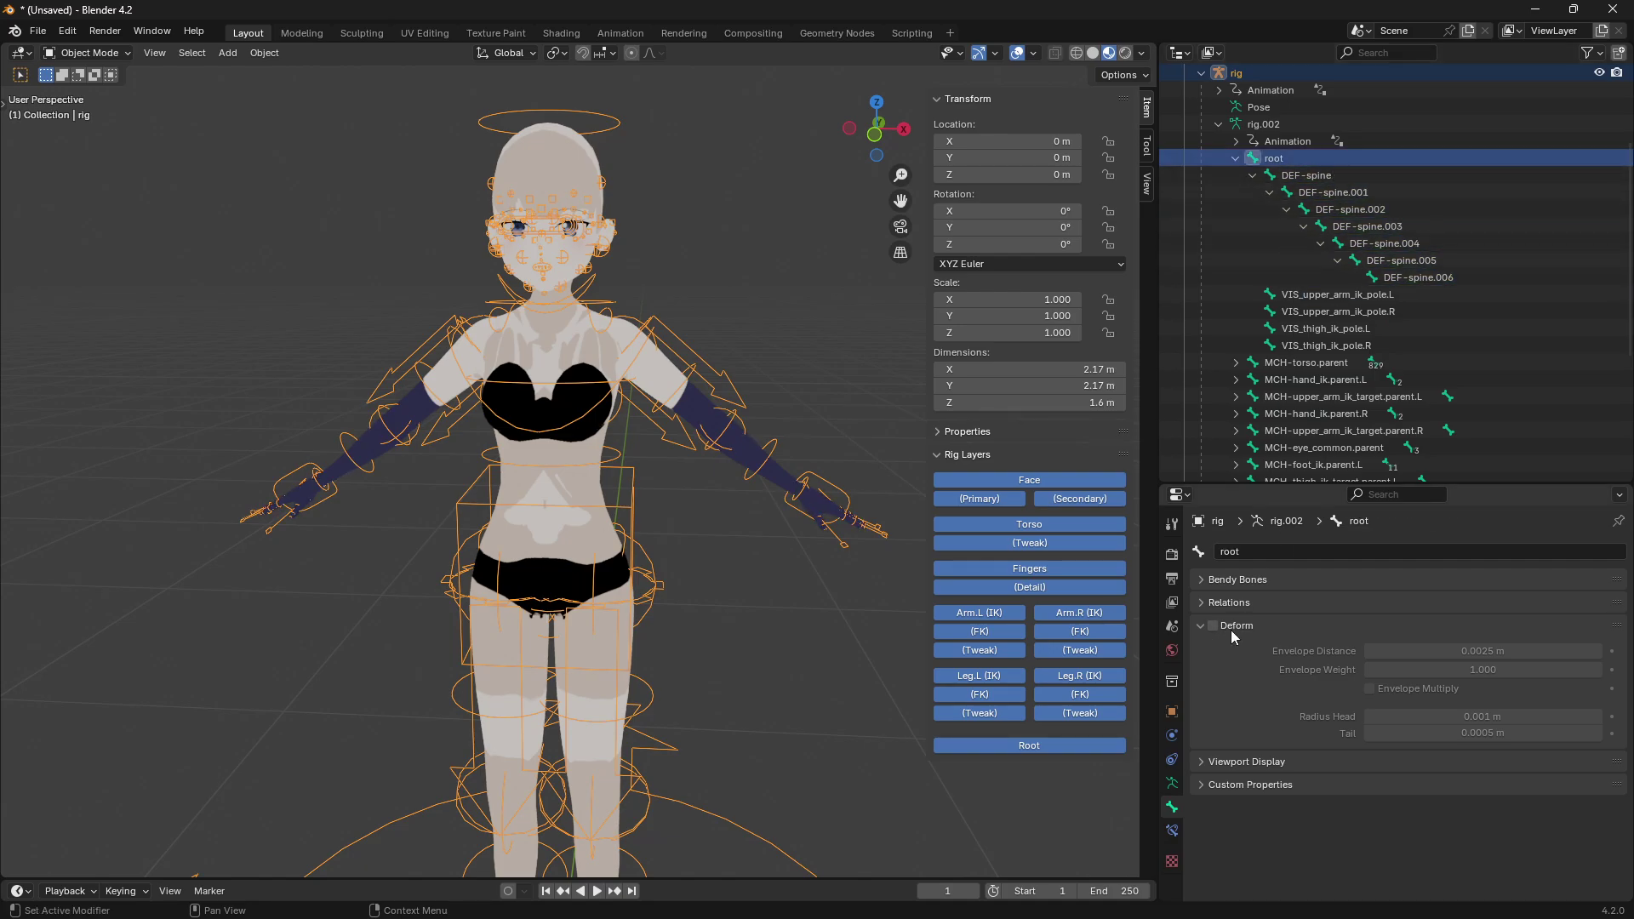
# - Collapse the rig.002 hierarchy and select the rig together with the Body, EyeL and EyeR meshes
pyautogui.click(1234, 158)
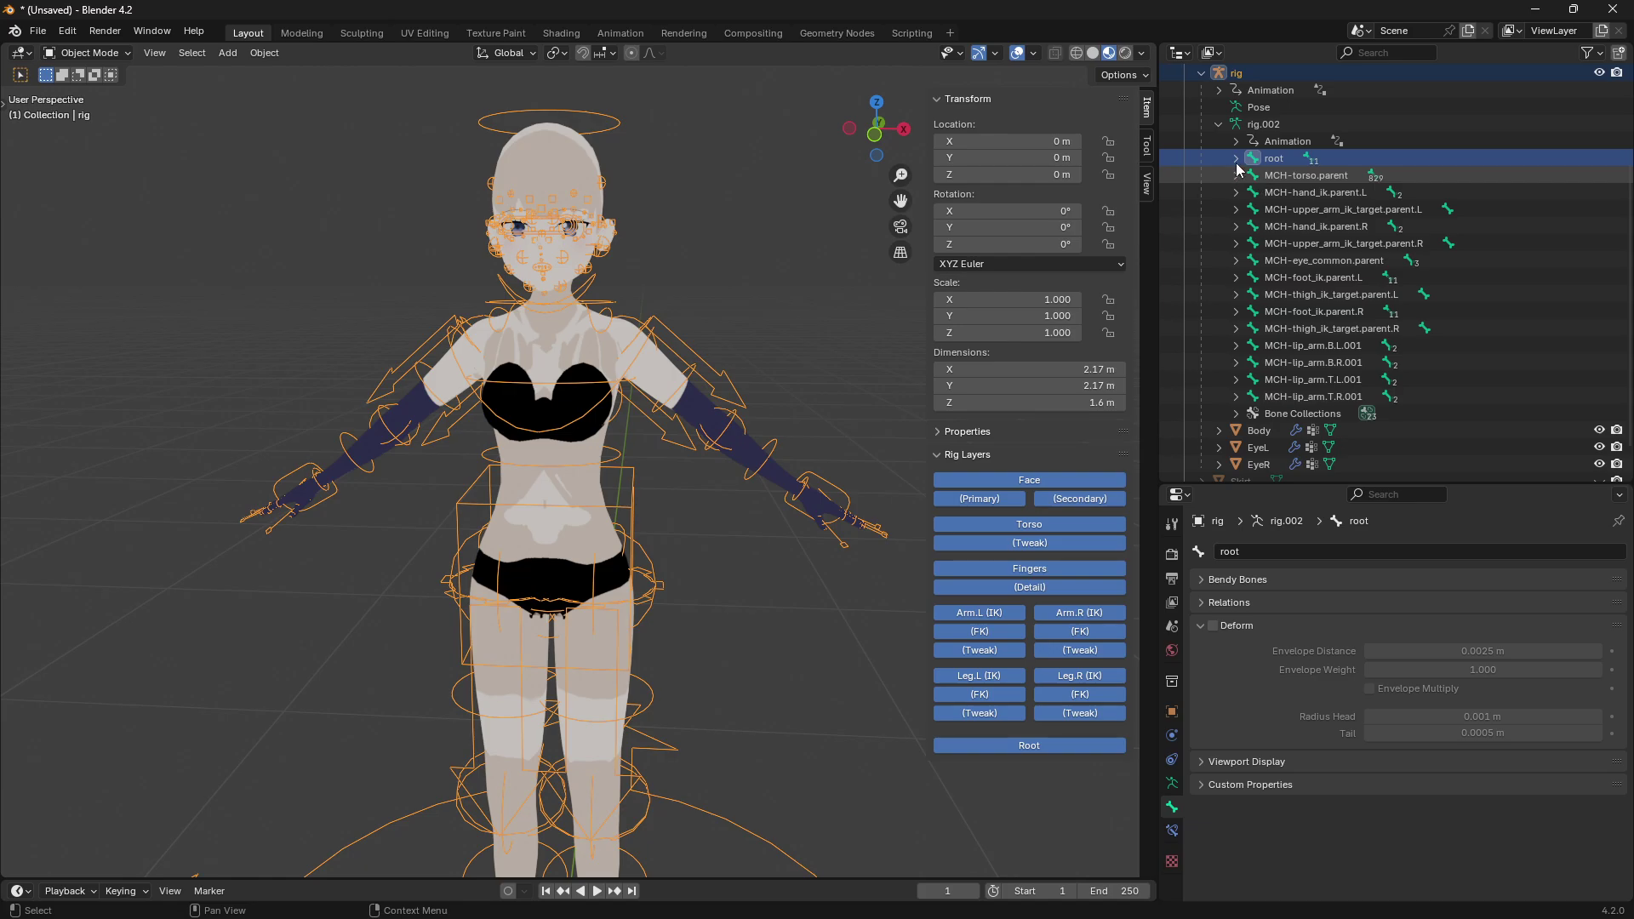
pyautogui.click(1221, 125)
pyautogui.click(766, 233)
pyautogui.scroll(-3, 751, 257)
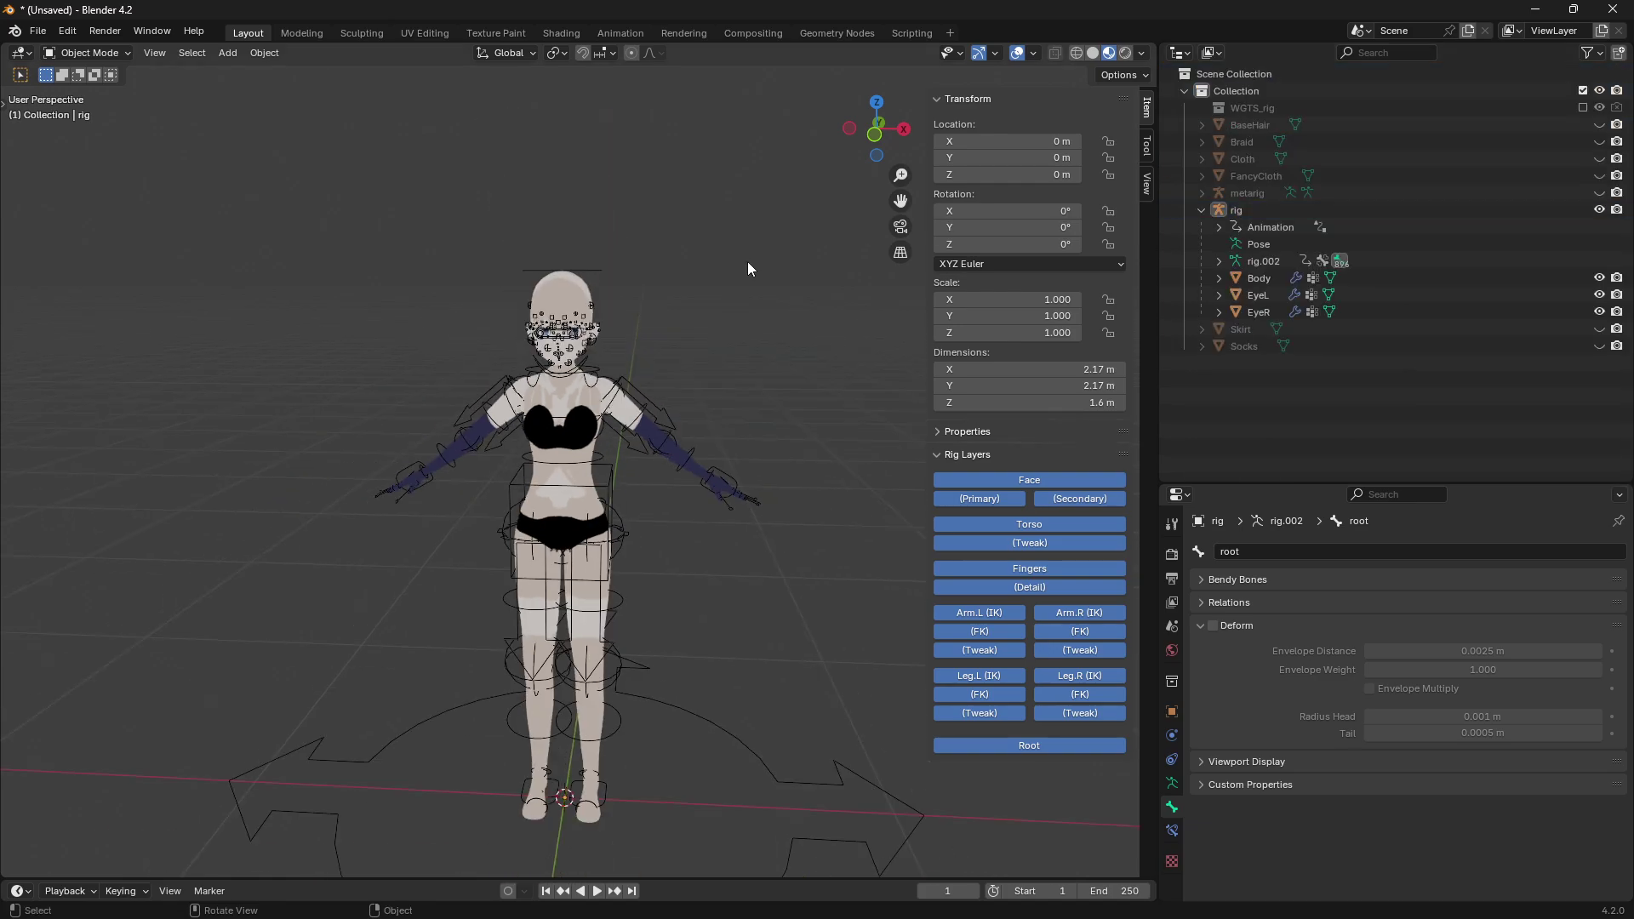
pyautogui.scroll(1, 715, 293)
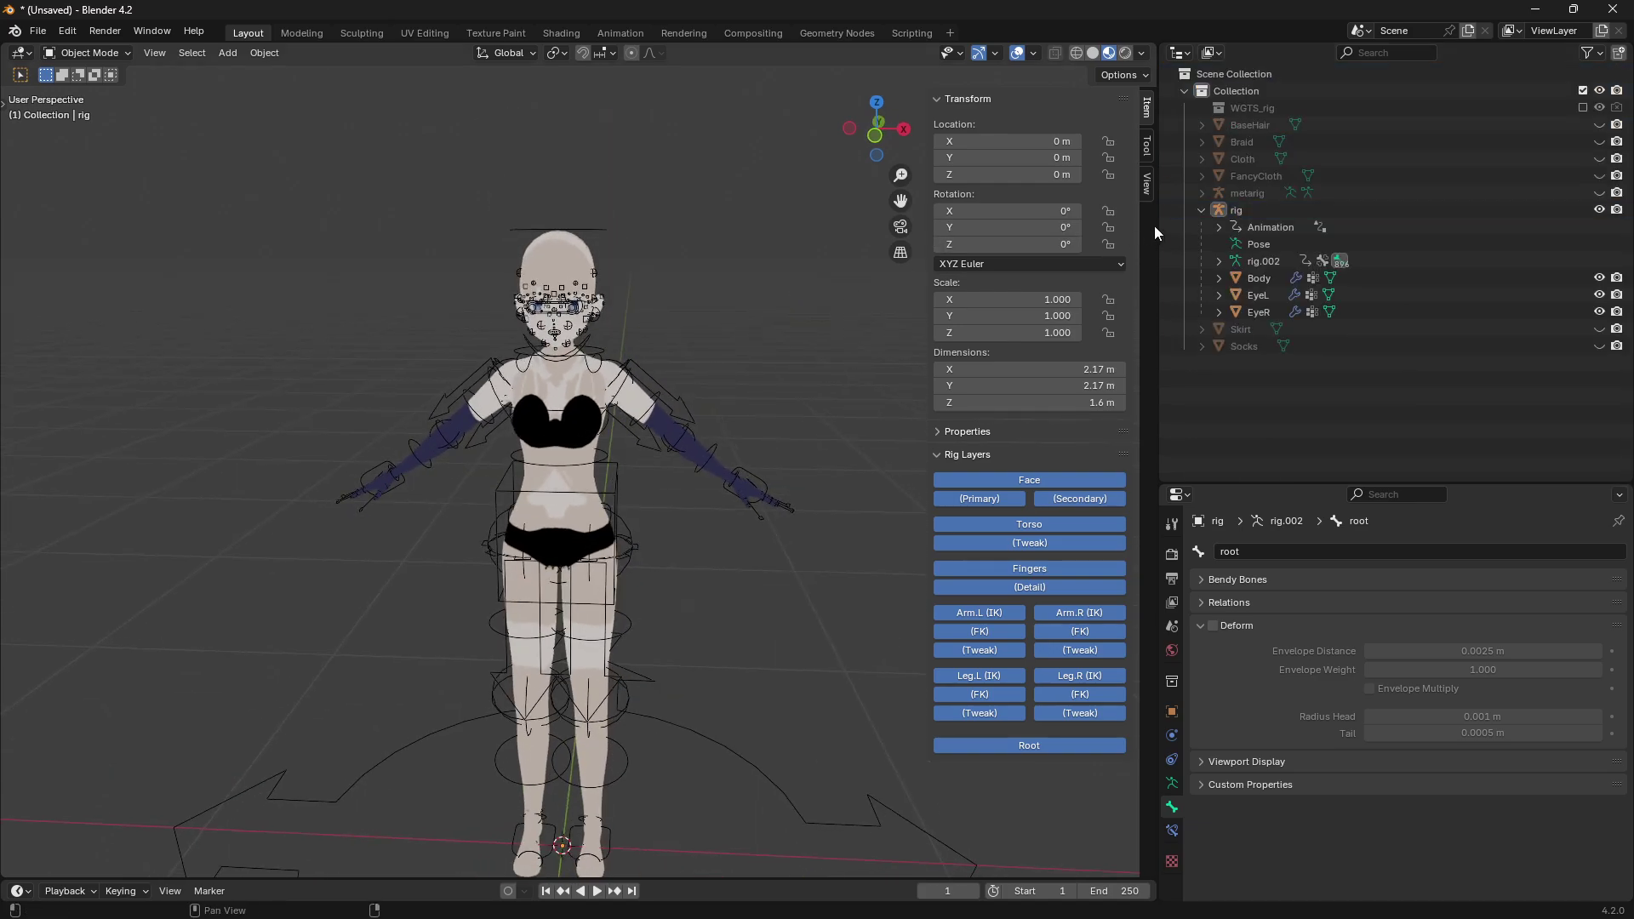
pyautogui.press('a')
pyautogui.moveTo(748, 335); pyautogui.dragTo(711, 368, button='middle')
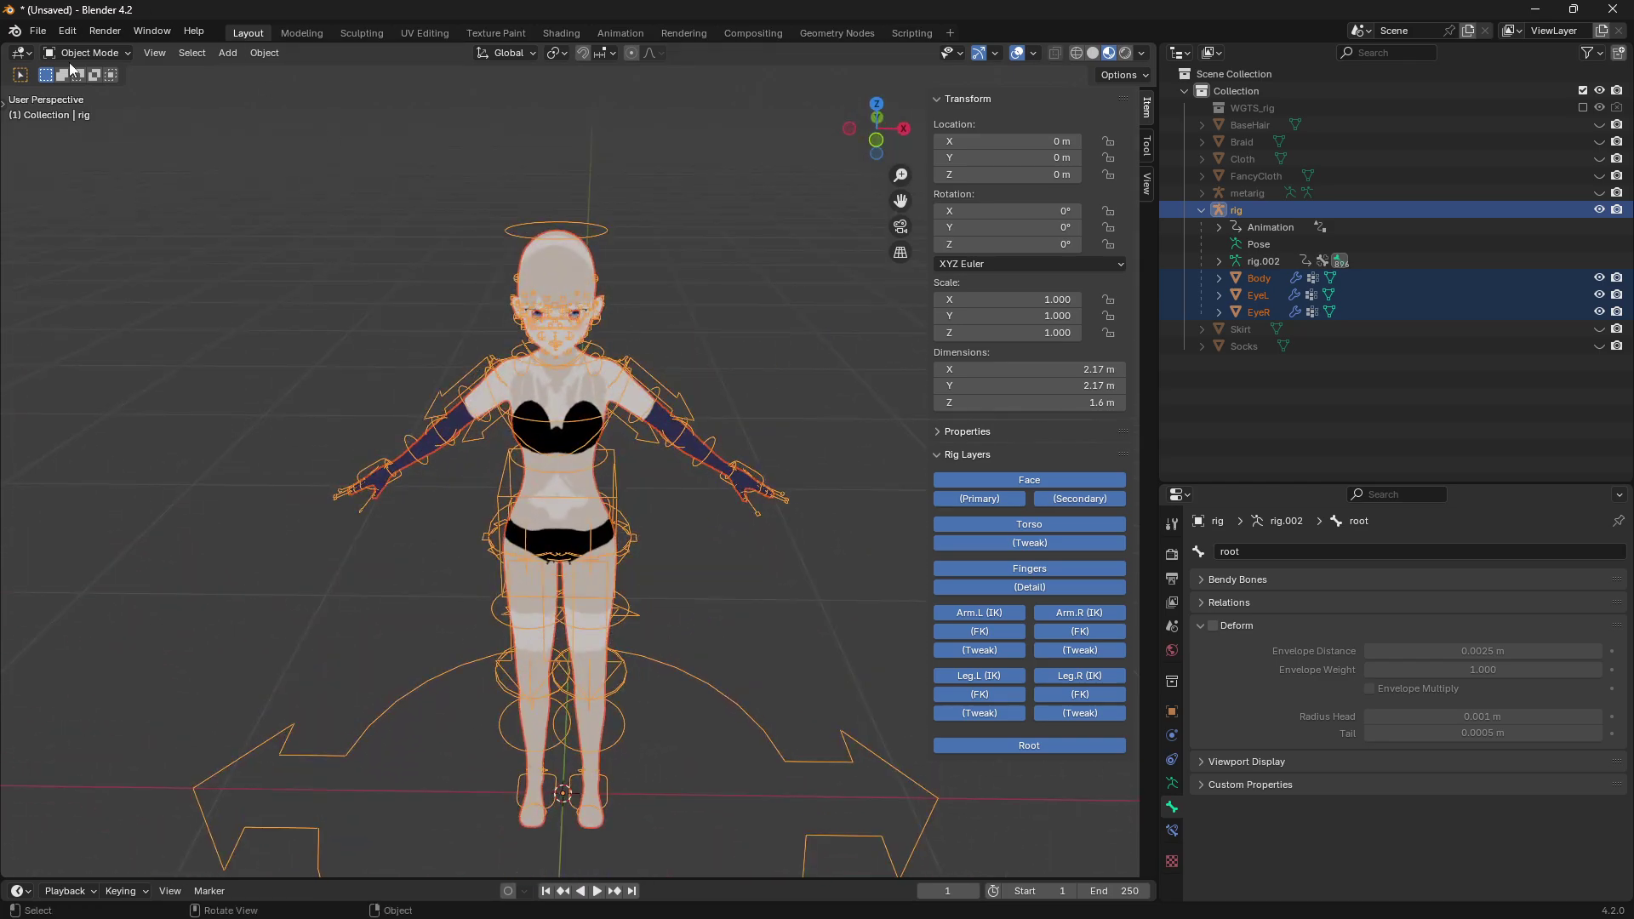
# - Start an FBX export into the RigTutorial folder with RigTutorial.fbx as the file name
pyautogui.click(38, 31)
pyautogui.moveTo(85, 286)
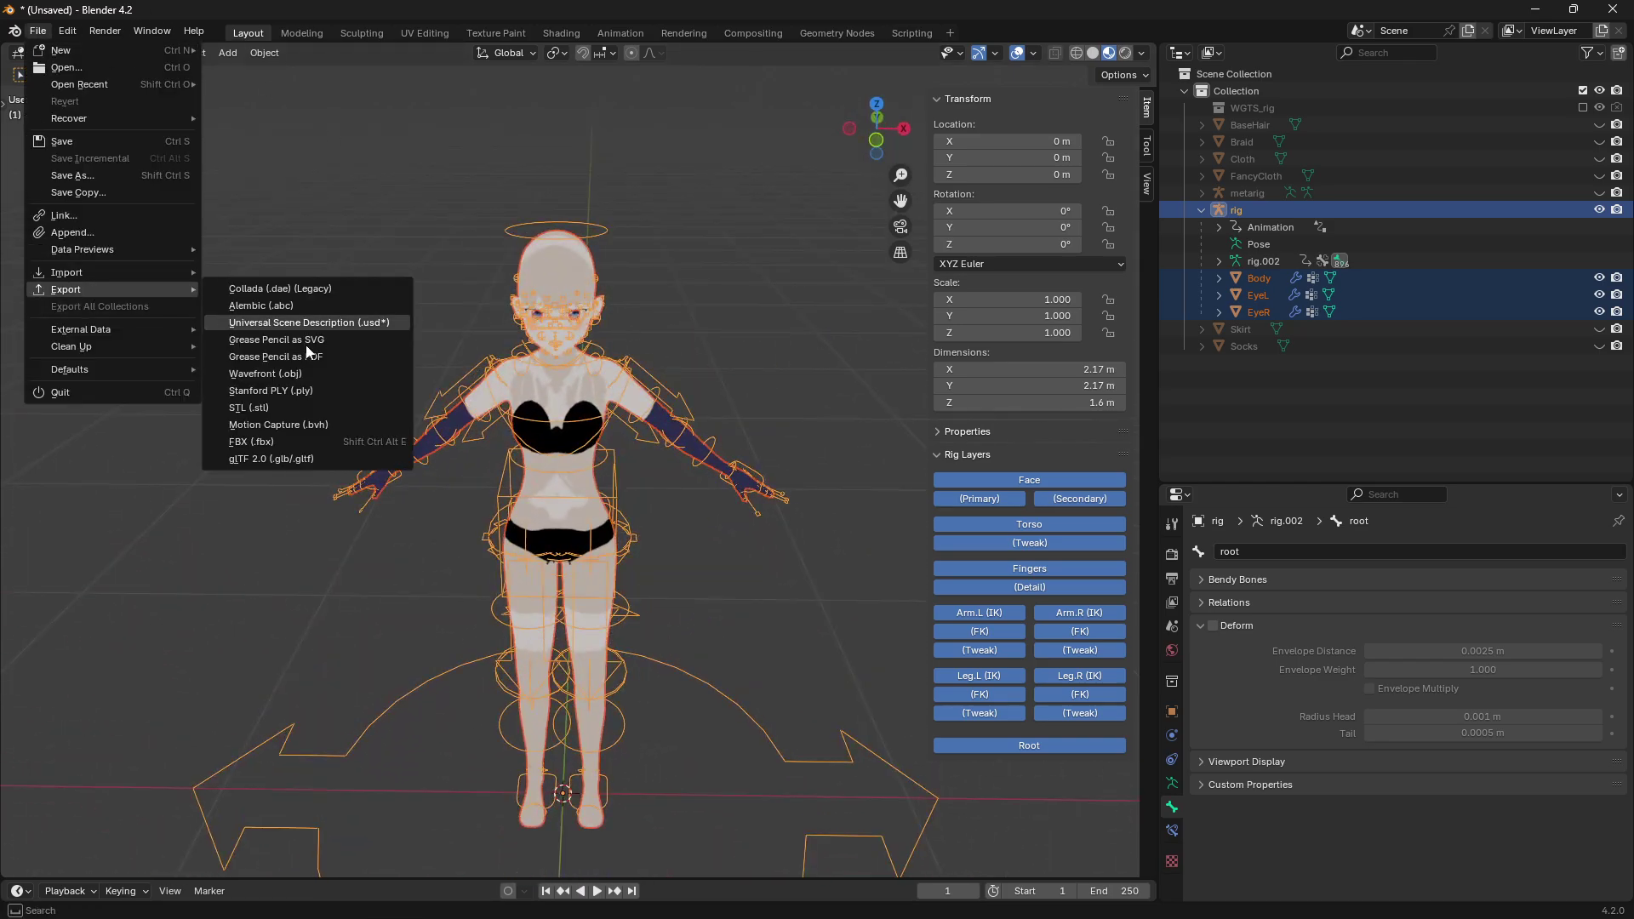
pyautogui.click(266, 442)
pyautogui.click(481, 737)
pyautogui.moveTo(467, 739); pyautogui.dragTo(530, 739)
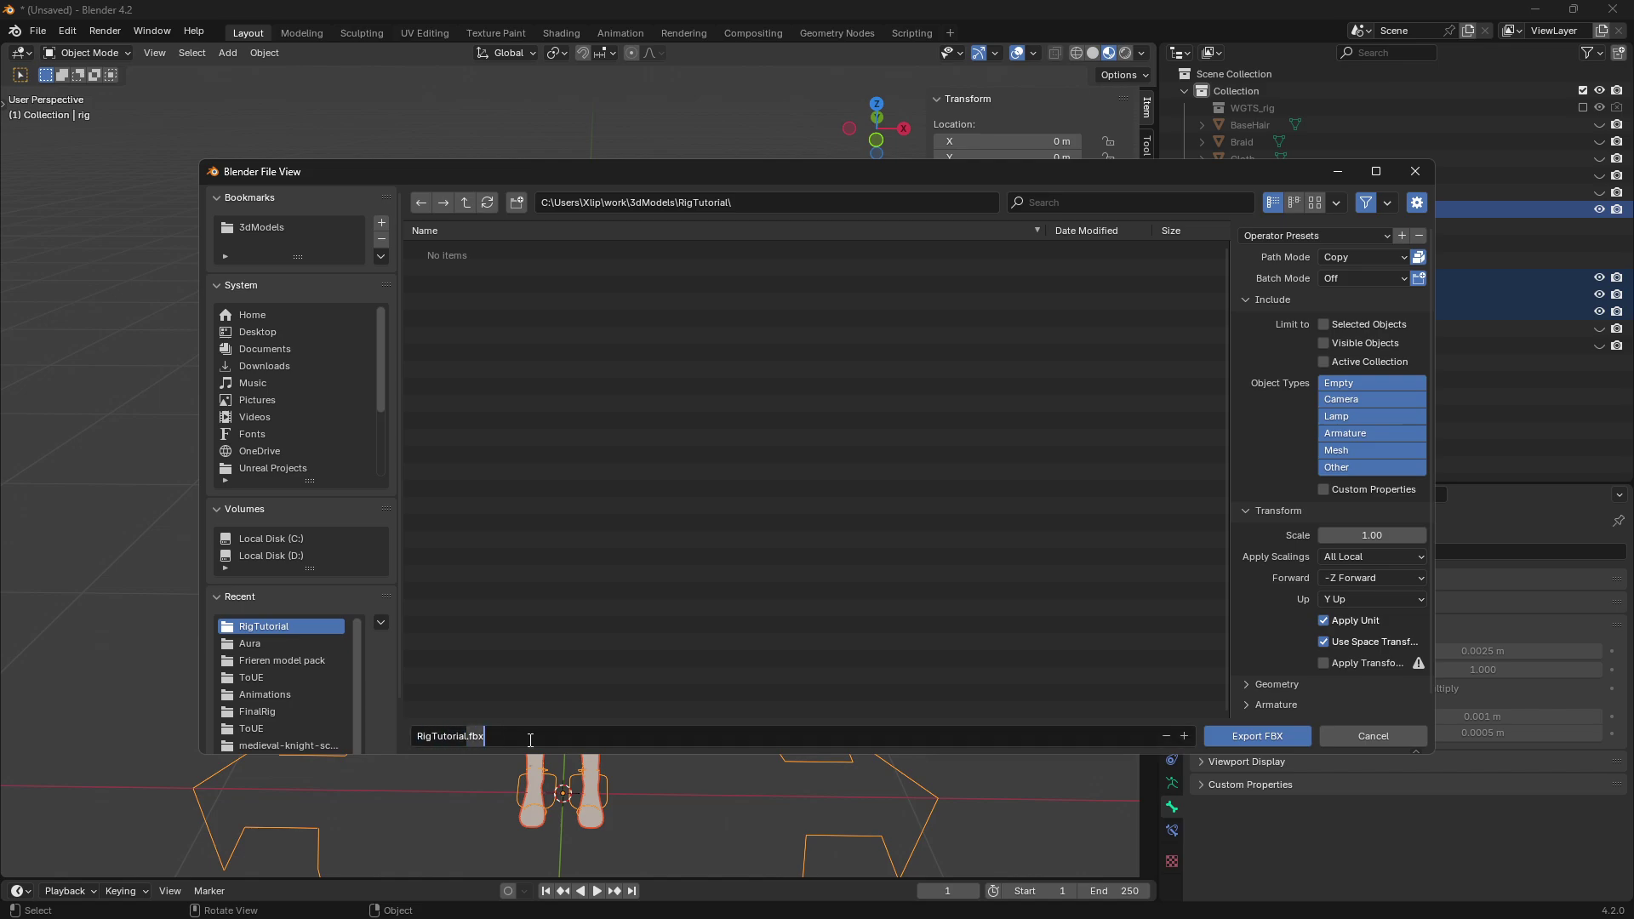
# - Set the FBX export's Path Mode to Copy and enlarge the export dialog and its options area
pyautogui.moveTo(1230, 382); pyautogui.dragTo(1058, 390)
pyautogui.click(1265, 262)
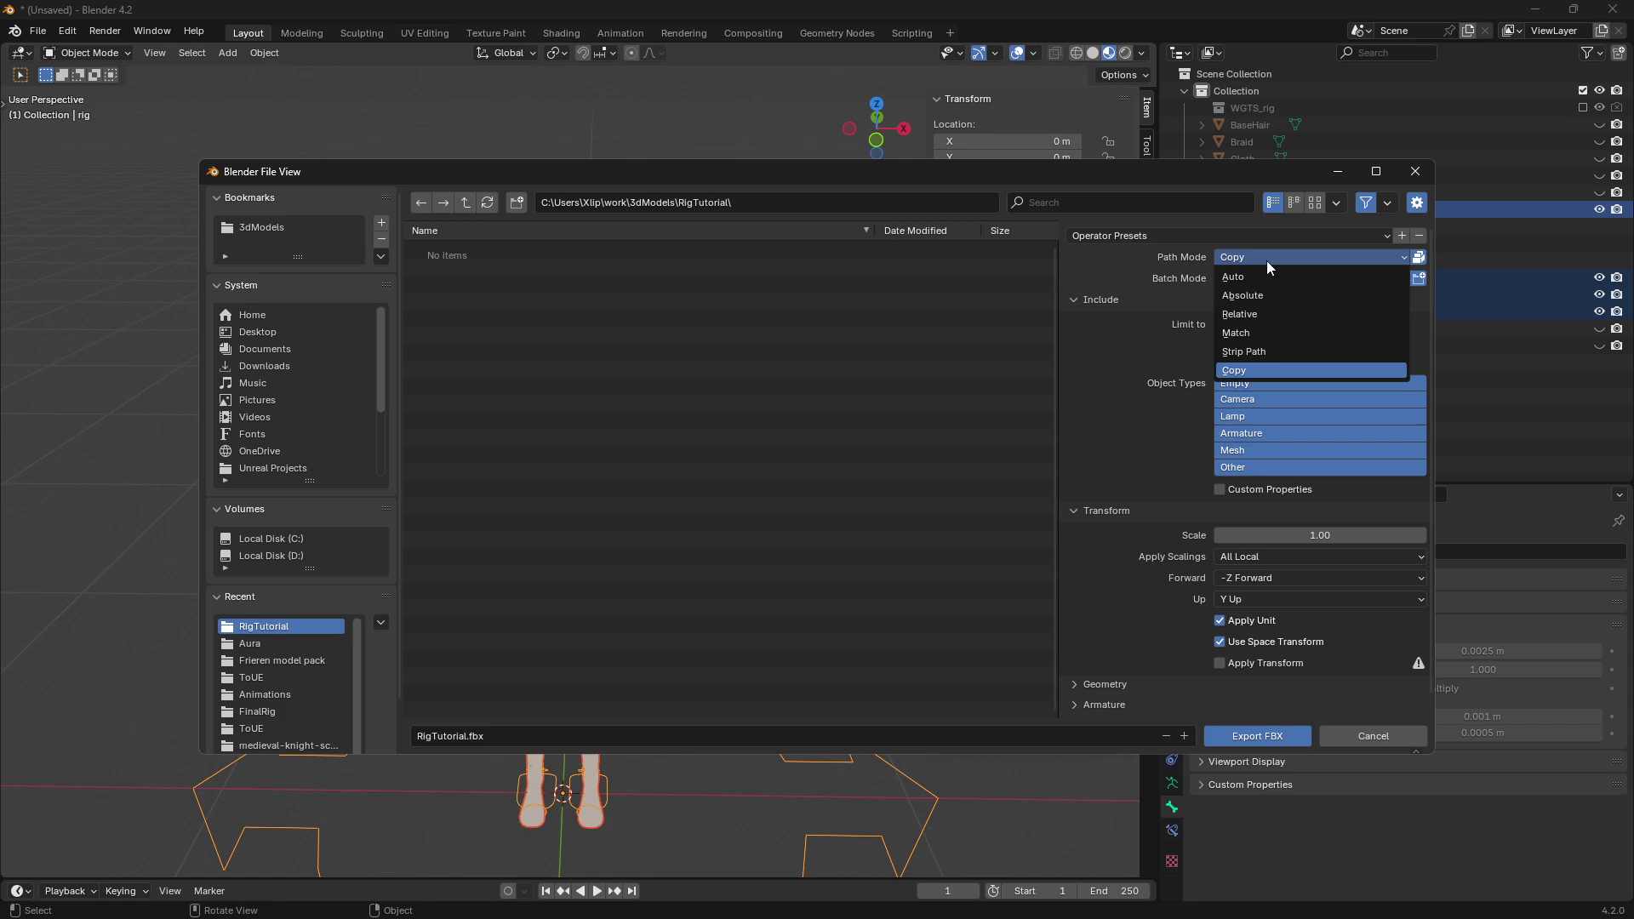
pyautogui.click(1245, 374)
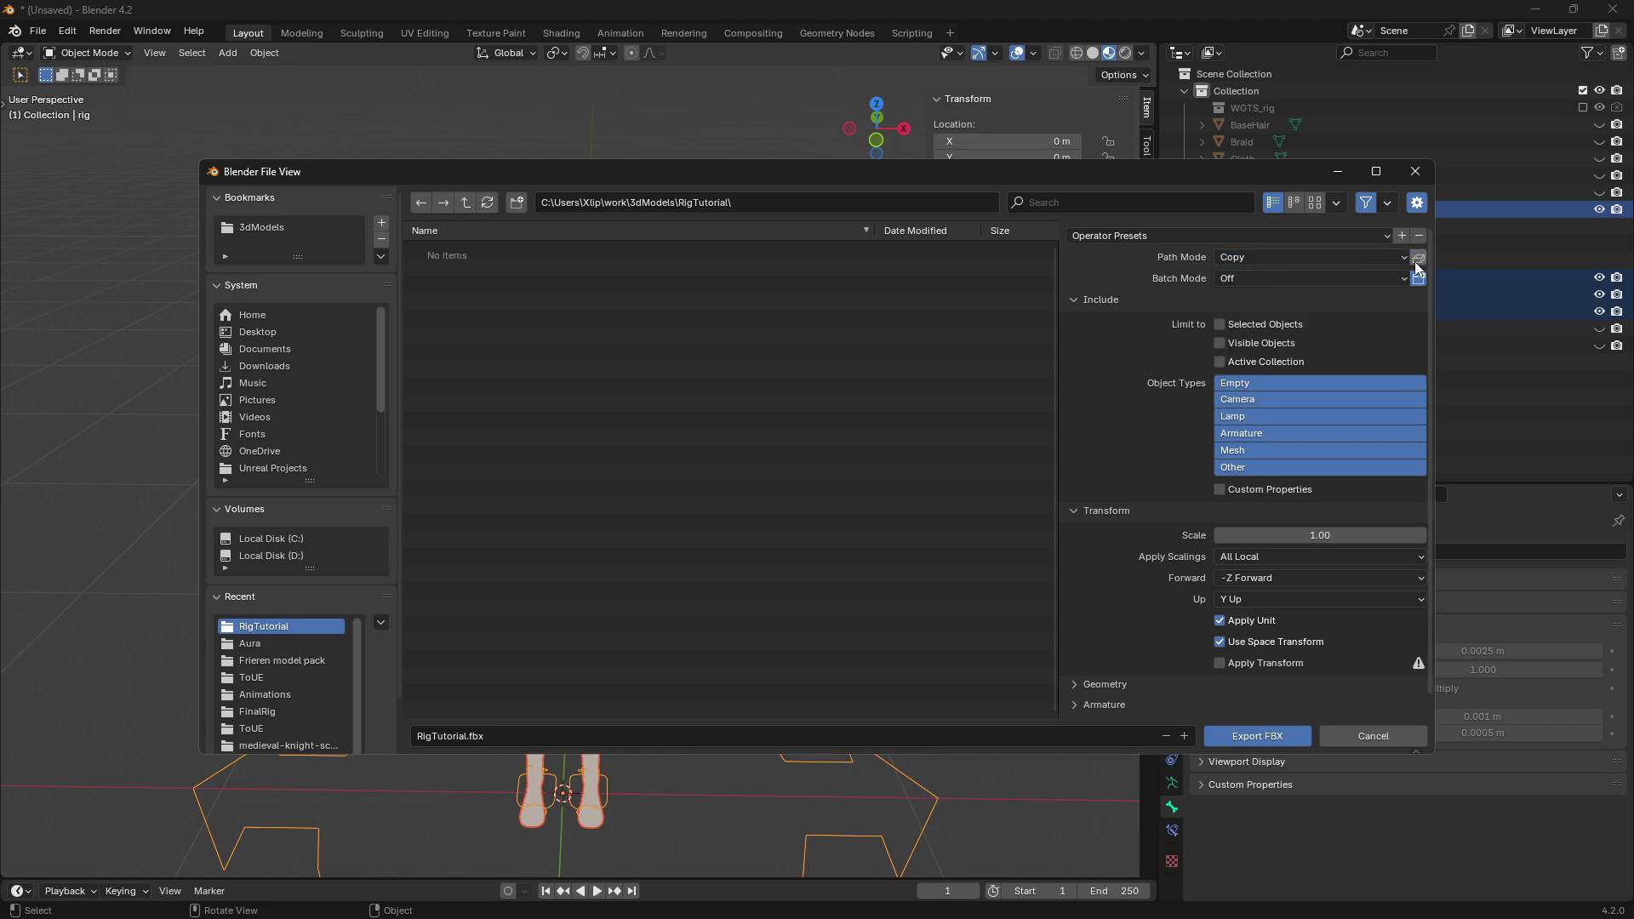
pyautogui.moveTo(1431, 293); pyautogui.dragTo(1432, 273)
pyautogui.moveTo(1216, 176); pyautogui.dragTo(1137, 176)
pyautogui.moveTo(1110, 753); pyautogui.dragTo(1107, 822)
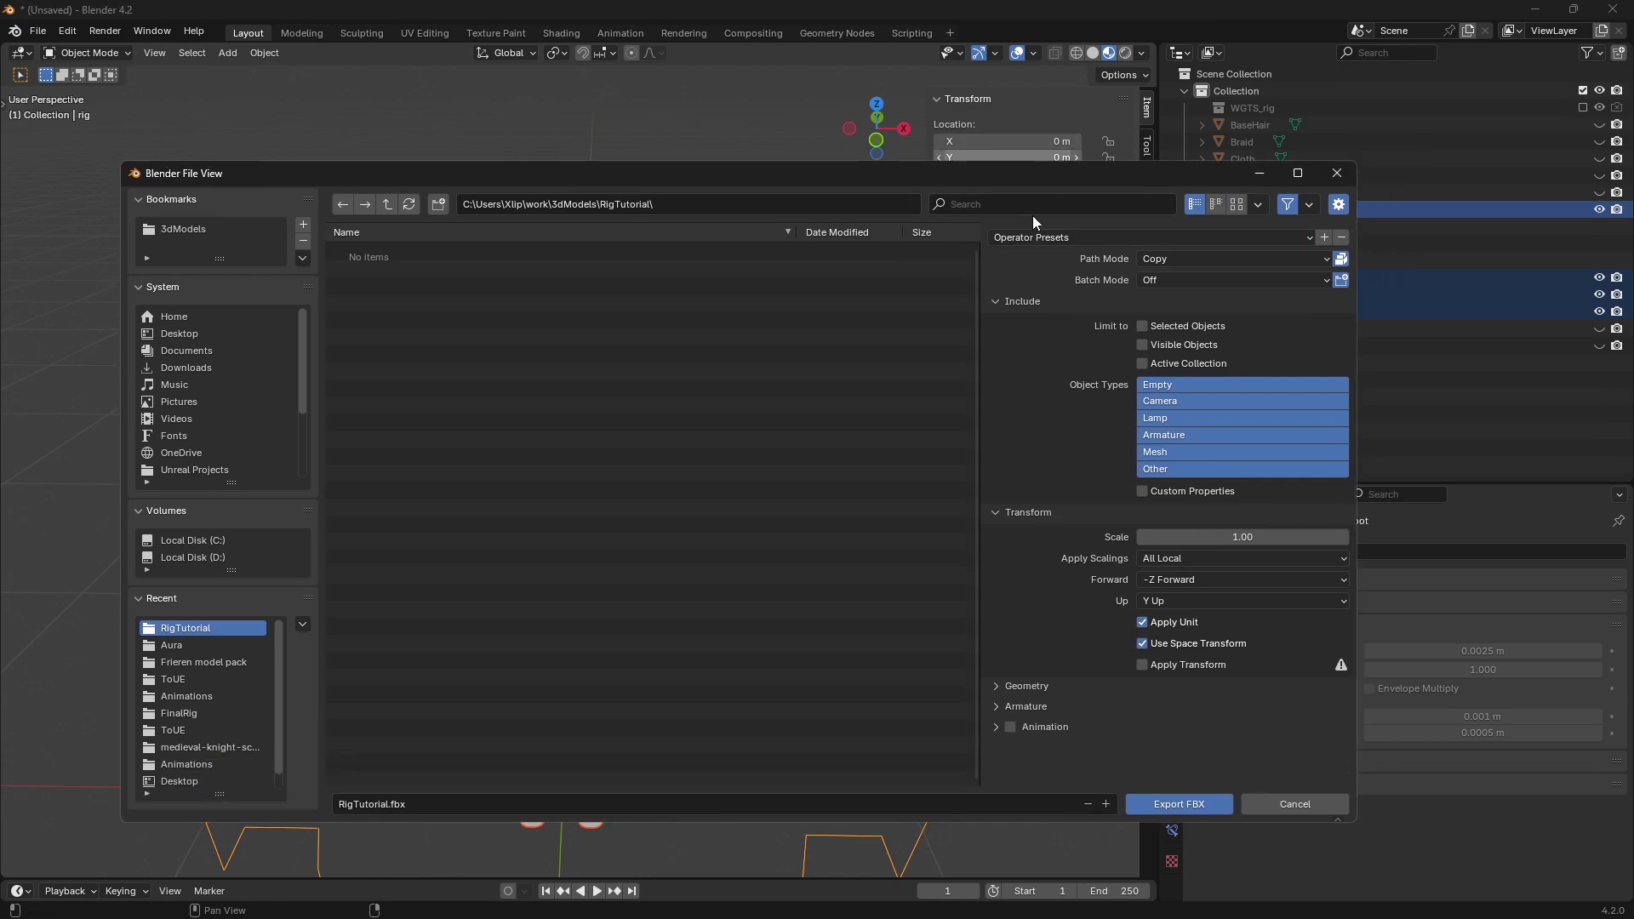
pyautogui.moveTo(1035, 176); pyautogui.dragTo(1044, 116)
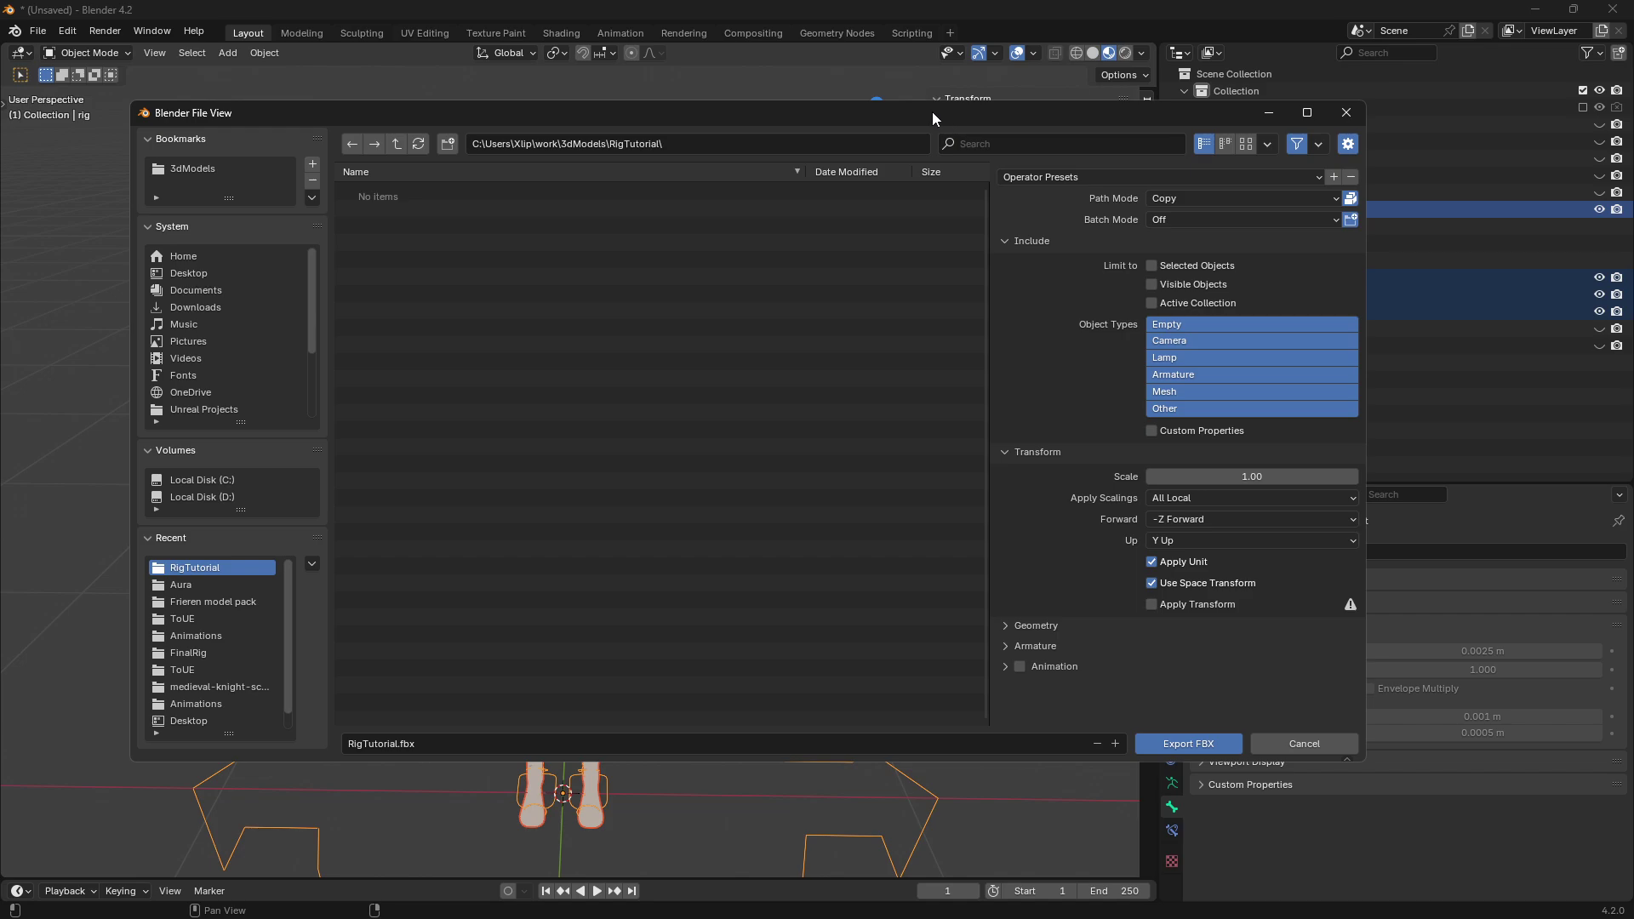
pyautogui.moveTo(985, 440); pyautogui.dragTo(985, 433)
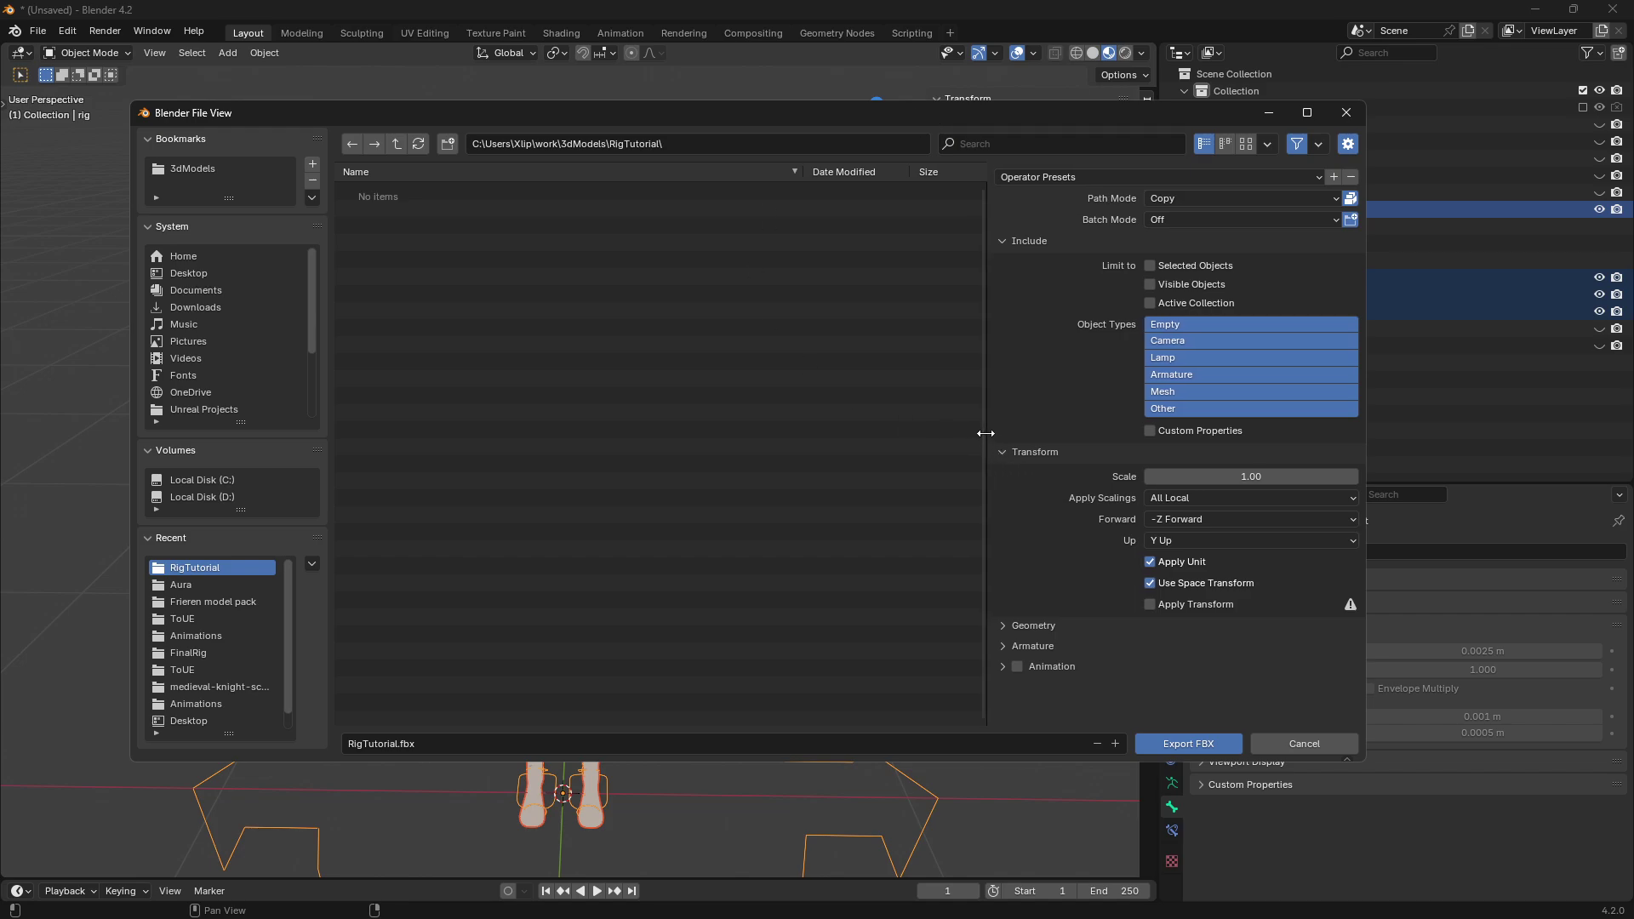
# - Expand the Geometry and Armature export options, using Face smoothing and keeping Only Deform Bones enabled
pyautogui.click(1003, 626)
pyautogui.scroll(-2, 1087, 618)
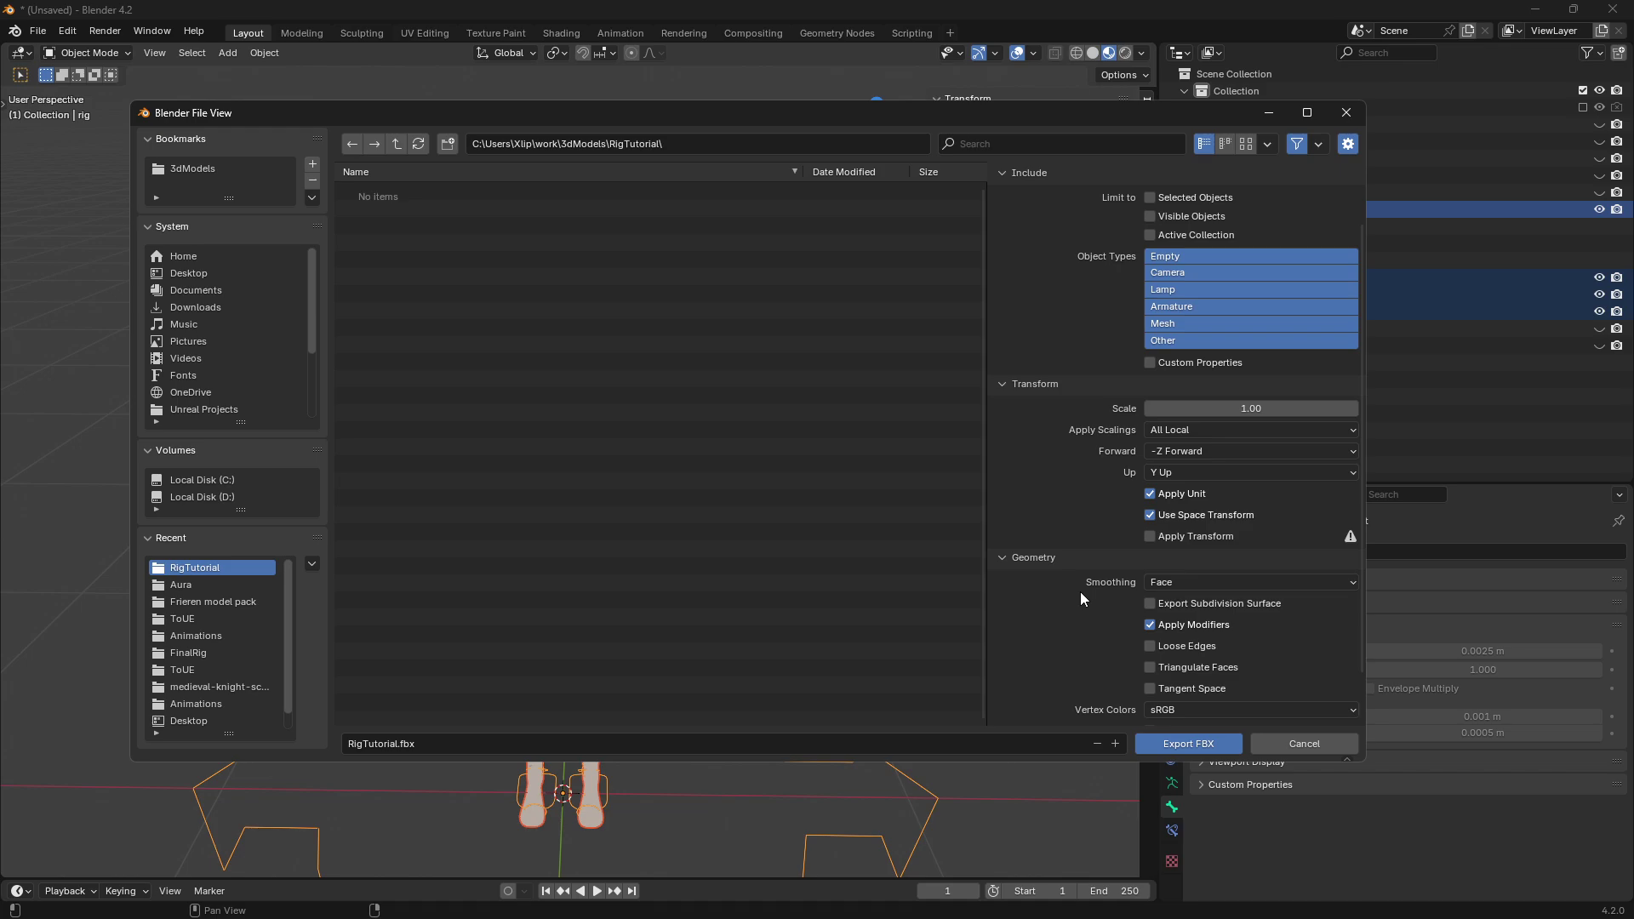
pyautogui.click(1182, 583)
pyautogui.scroll(-2, 1030, 600)
pyautogui.click(1002, 694)
pyautogui.scroll(-3, 1049, 616)
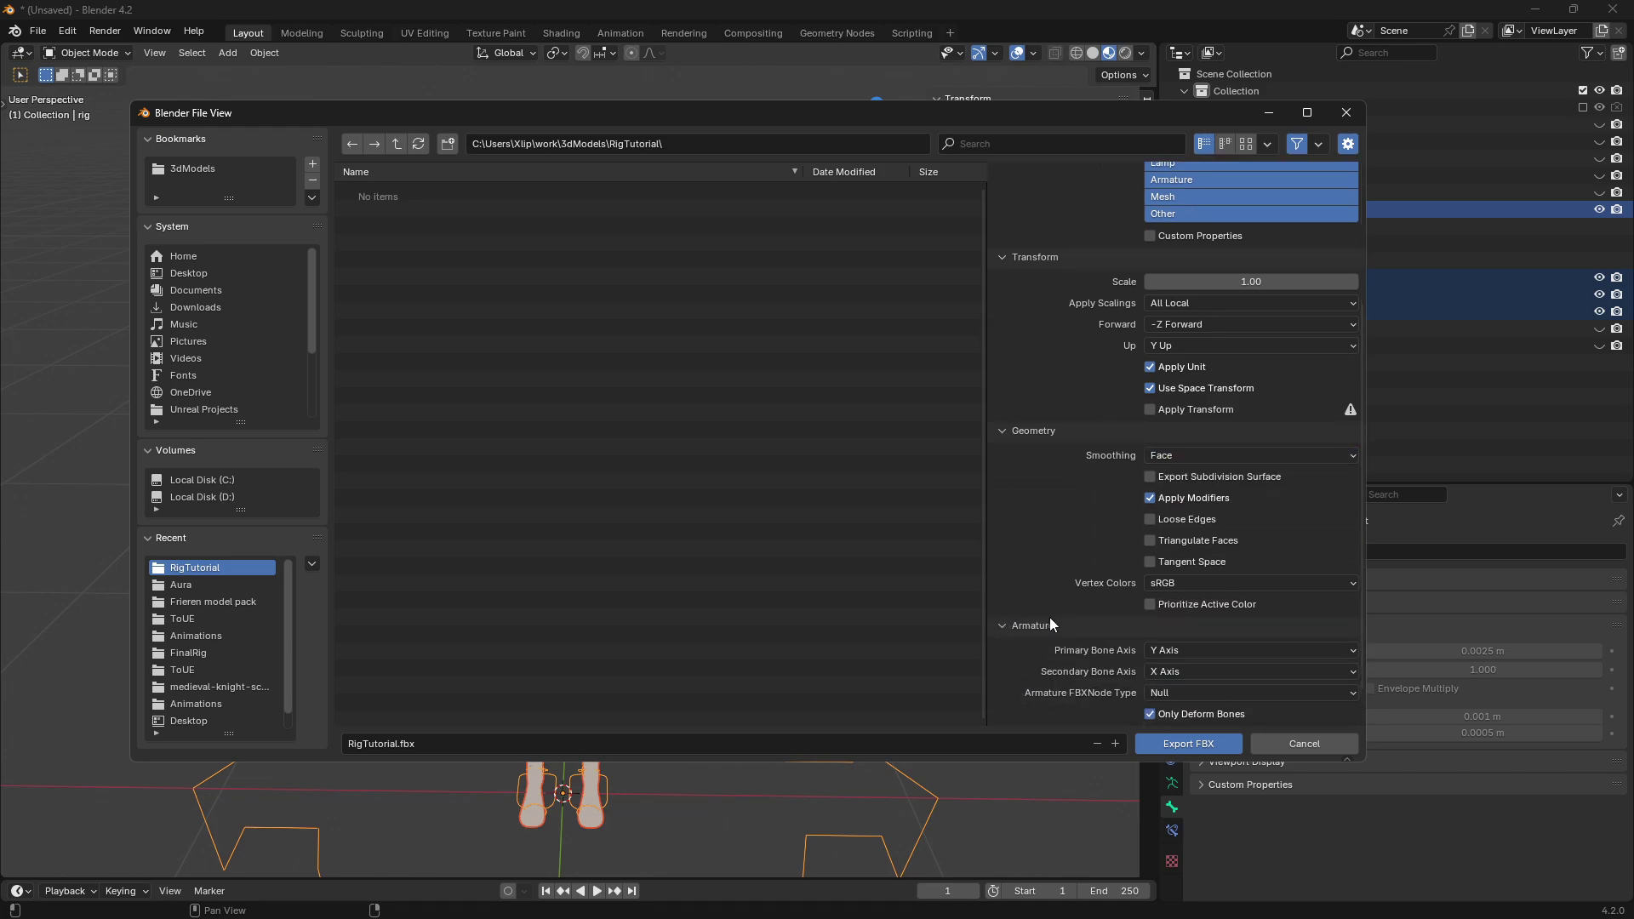
pyautogui.click(1215, 670)
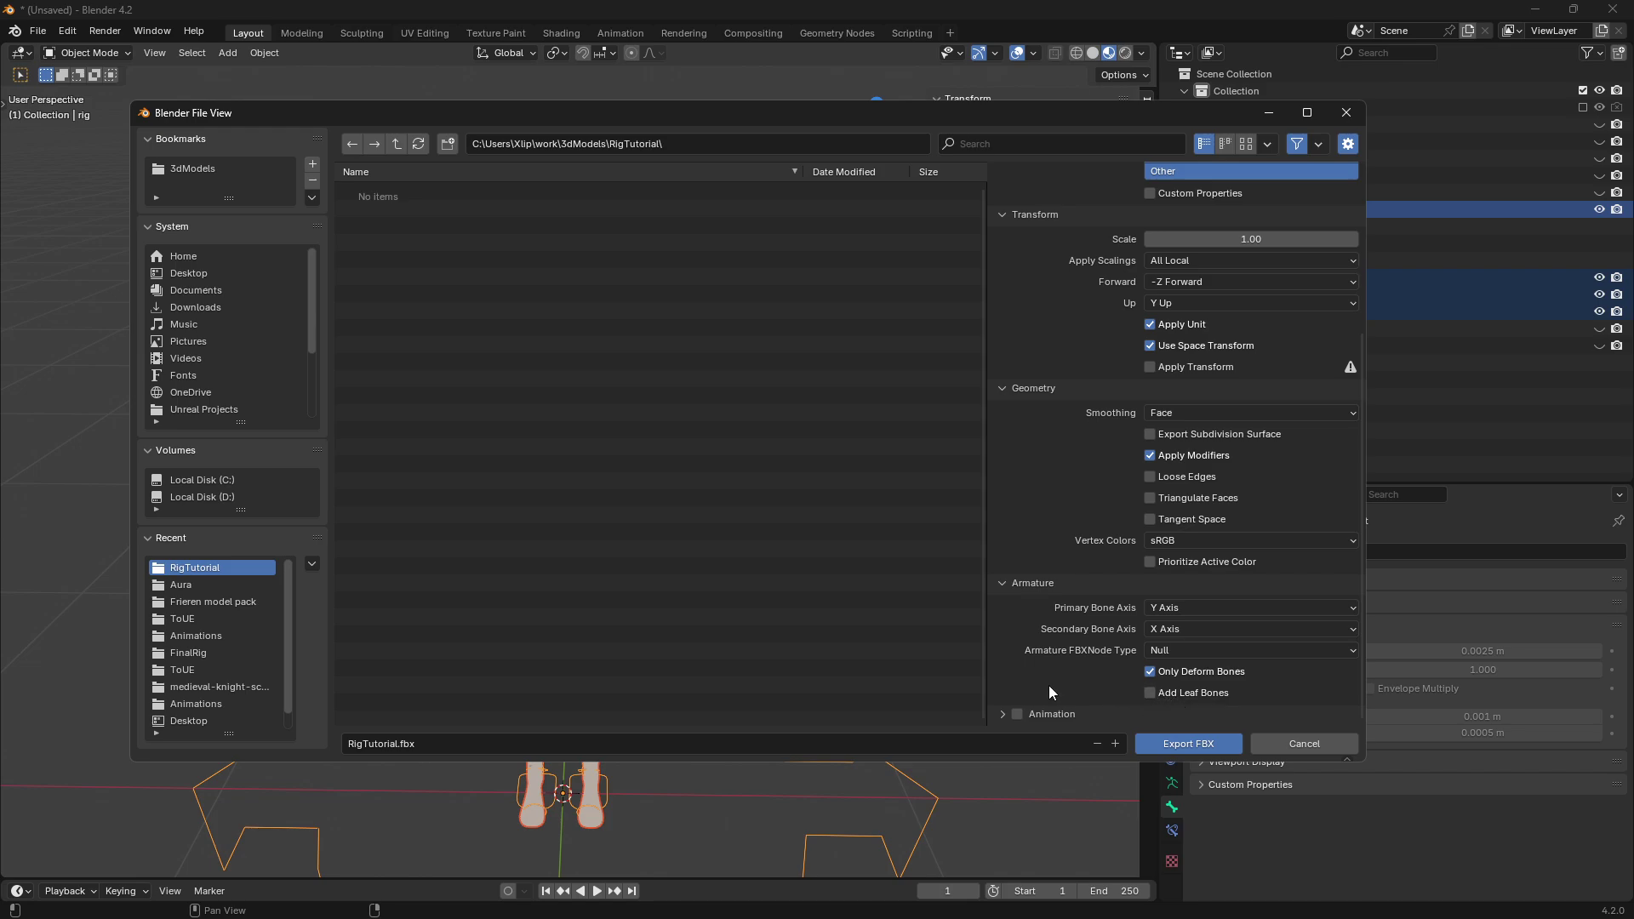
# - Review the FBX options with Animation left disabled and export the character as RigTutorial.fbx
pyautogui.click(1000, 718)
pyautogui.scroll(-3, 1009, 675)
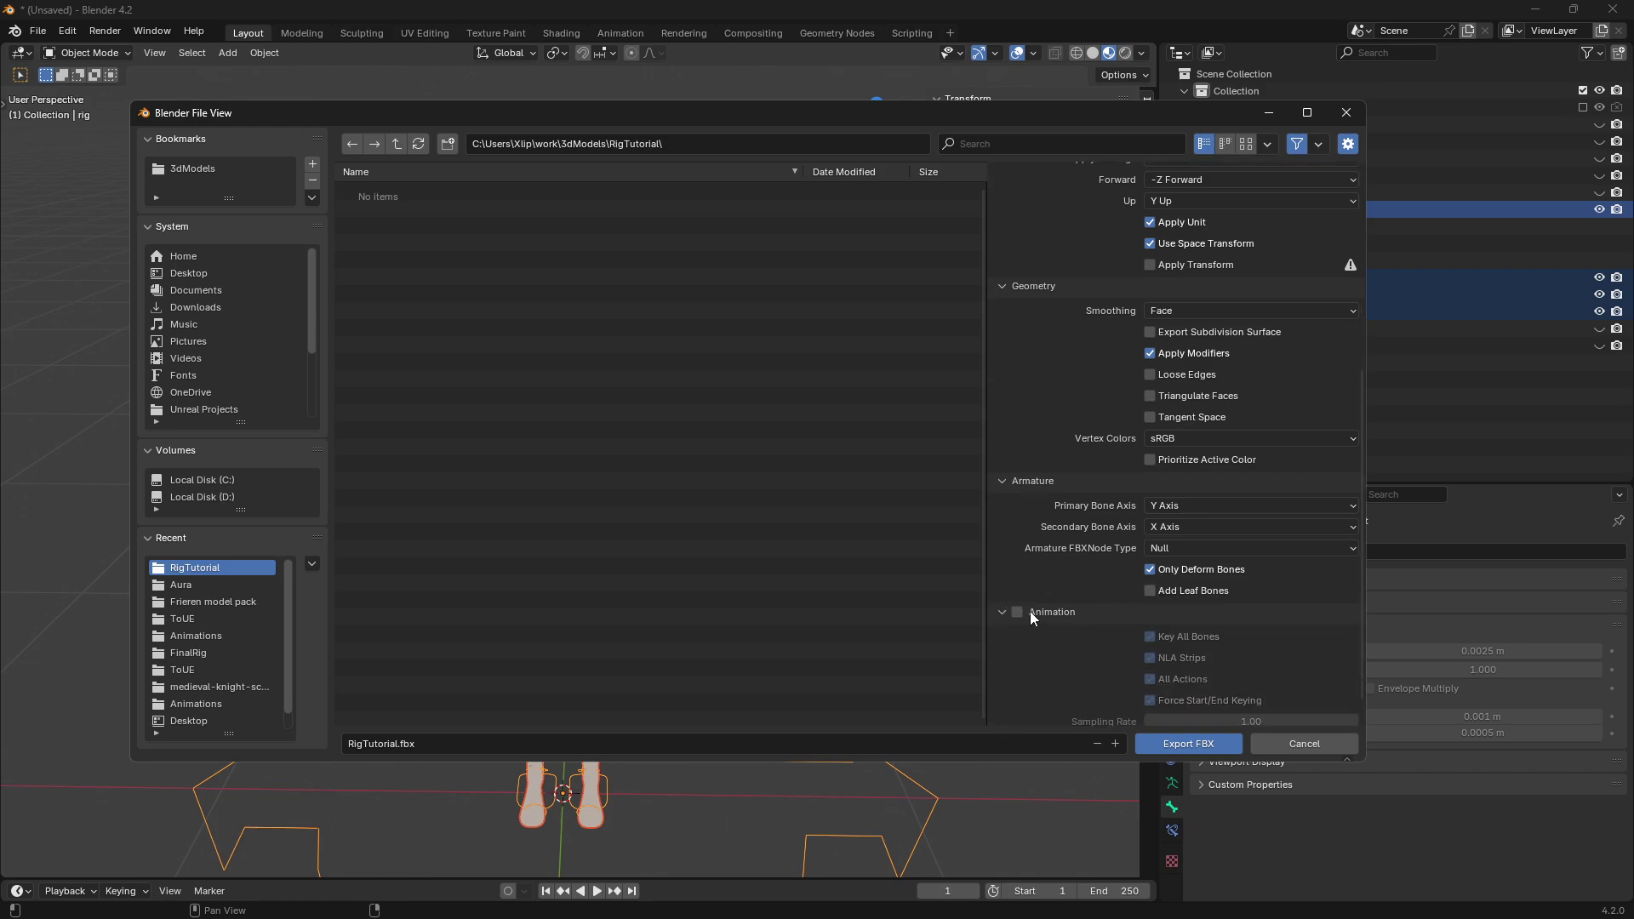
pyautogui.click(998, 611)
pyautogui.scroll(7, 1017, 571)
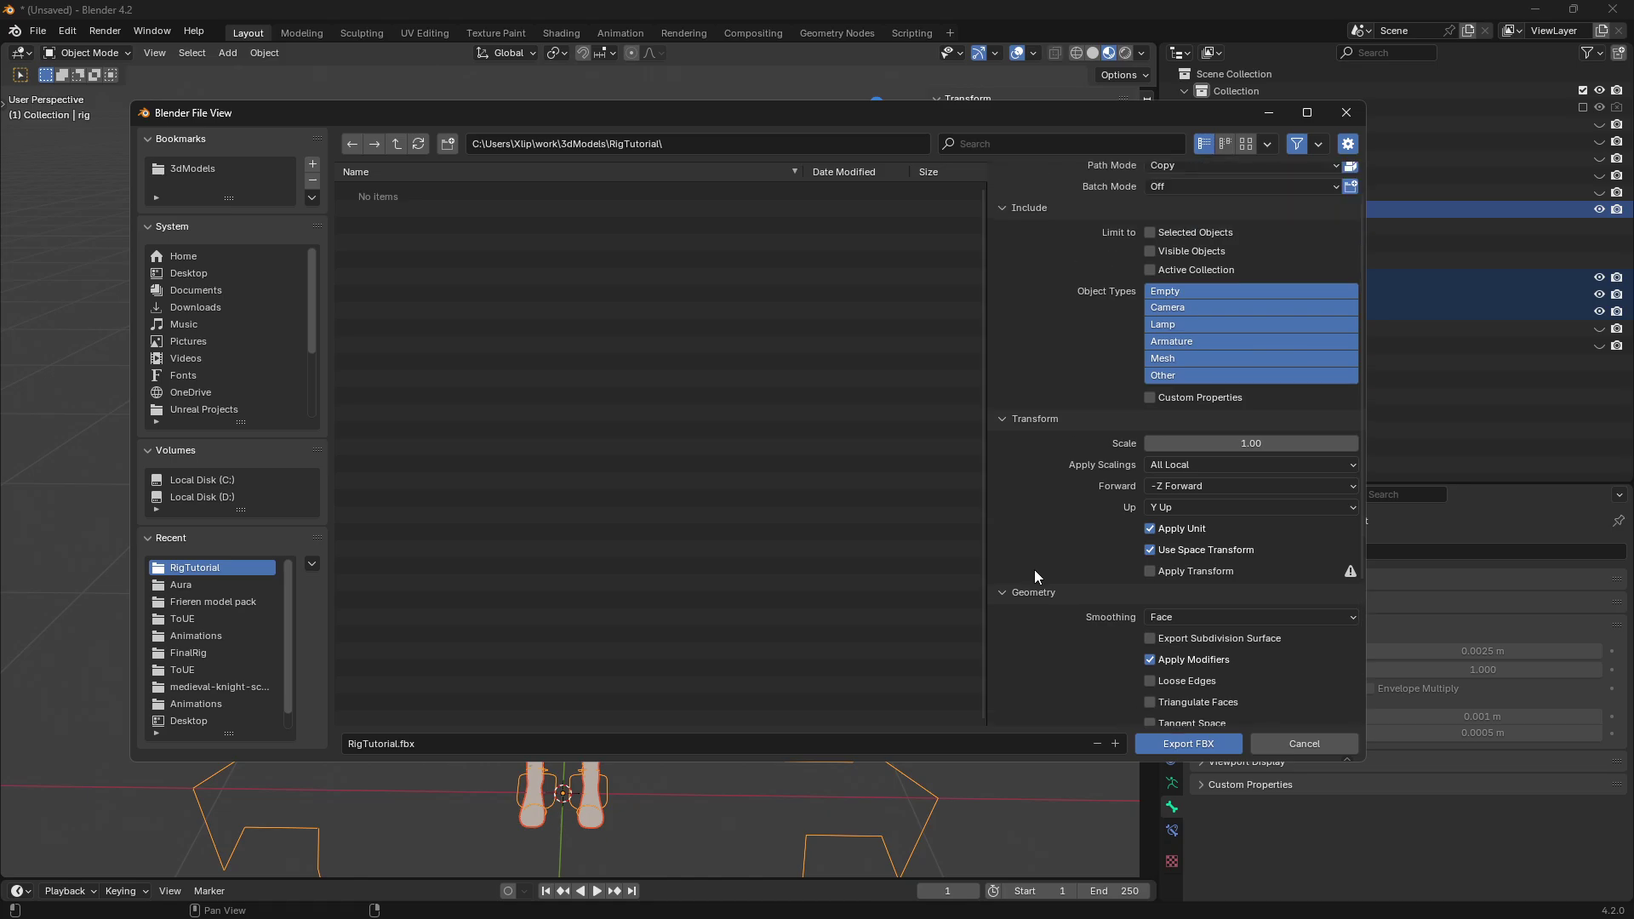
pyautogui.moveTo(1111, 117); pyautogui.dragTo(1034, 128)
pyautogui.scroll(-3, 1082, 578)
pyautogui.scroll(3, 1003, 478)
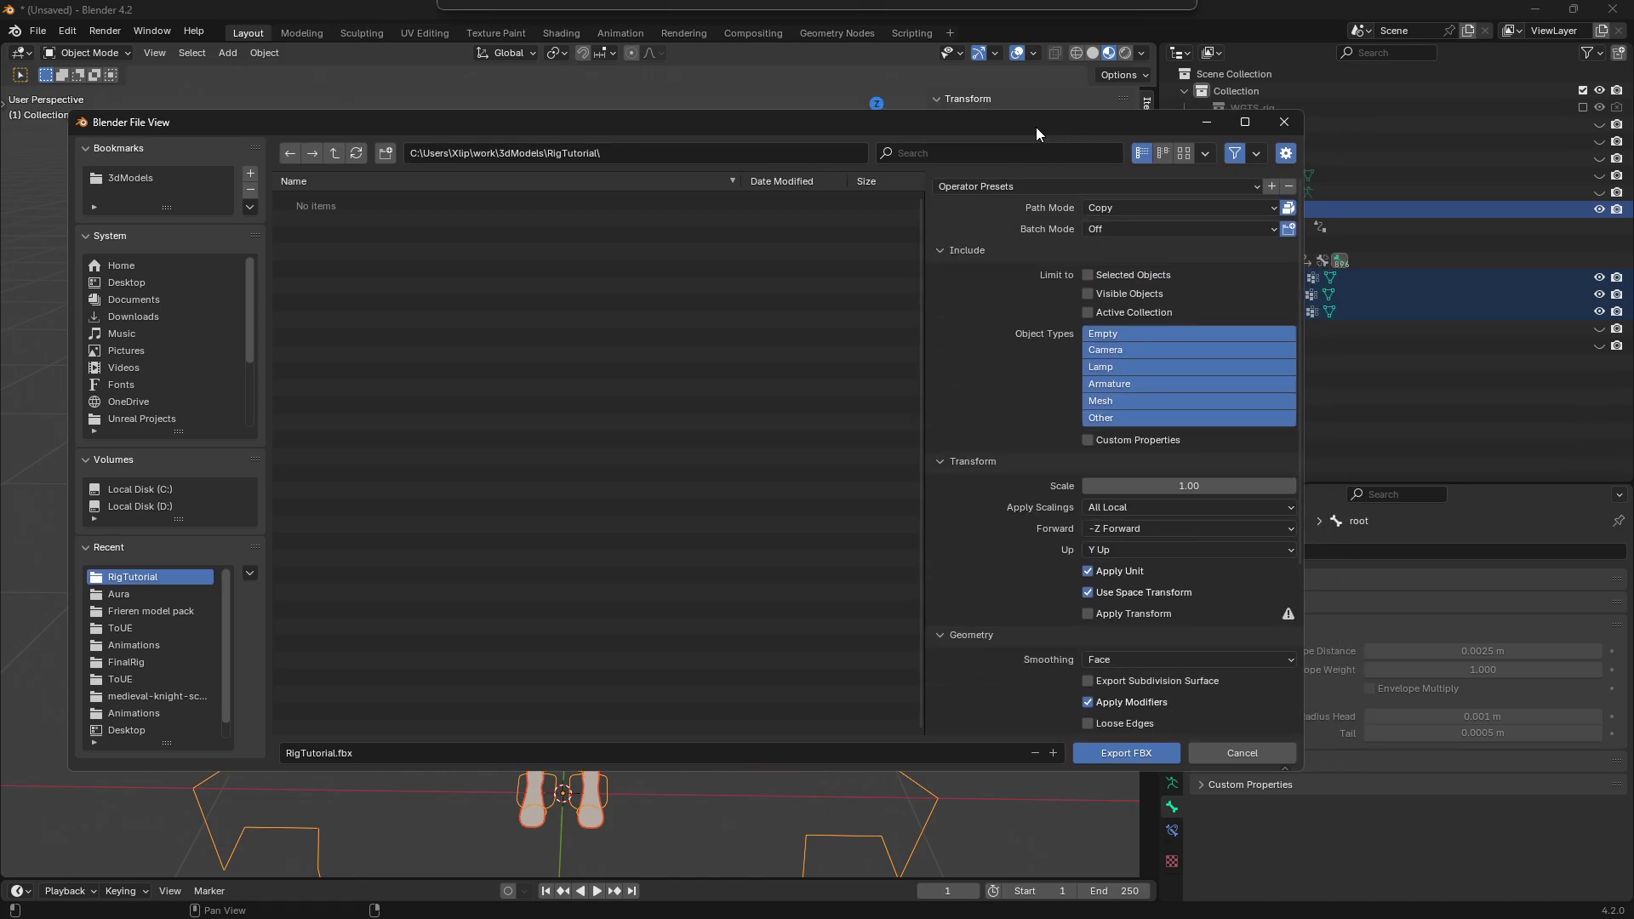
pyautogui.click(1142, 757)
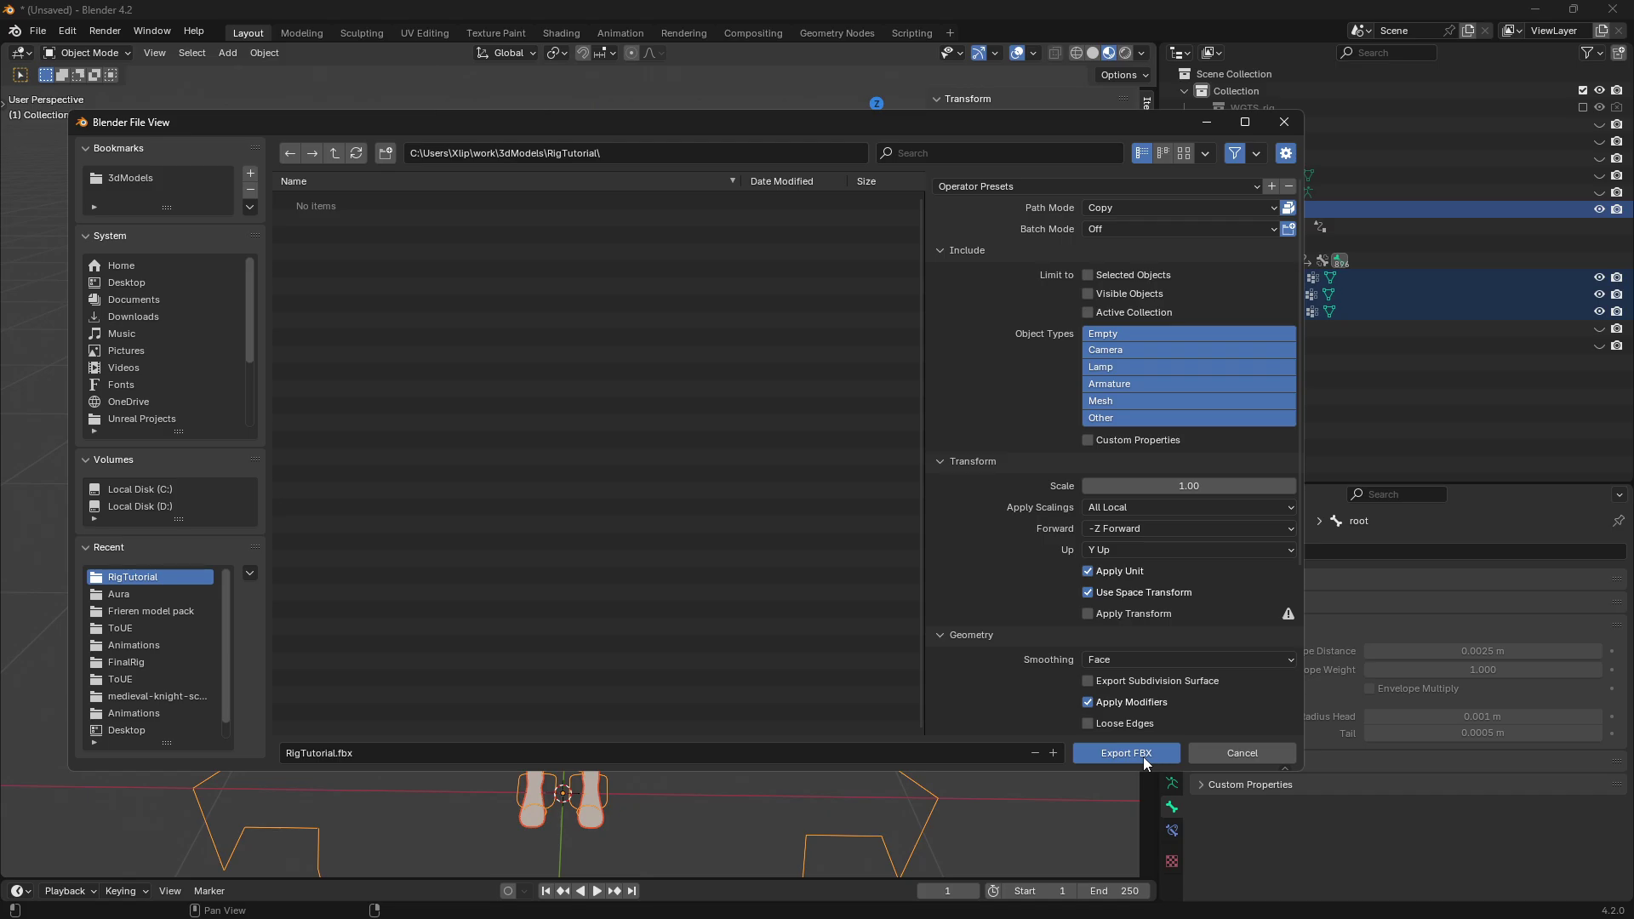
pyautogui.click(825, 358)
# - Switch to Unreal Editor and open the RiggedCharacter folder inside AALevels/RigToturial in the project content
pyautogui.hotkey('alt', 'Tab')
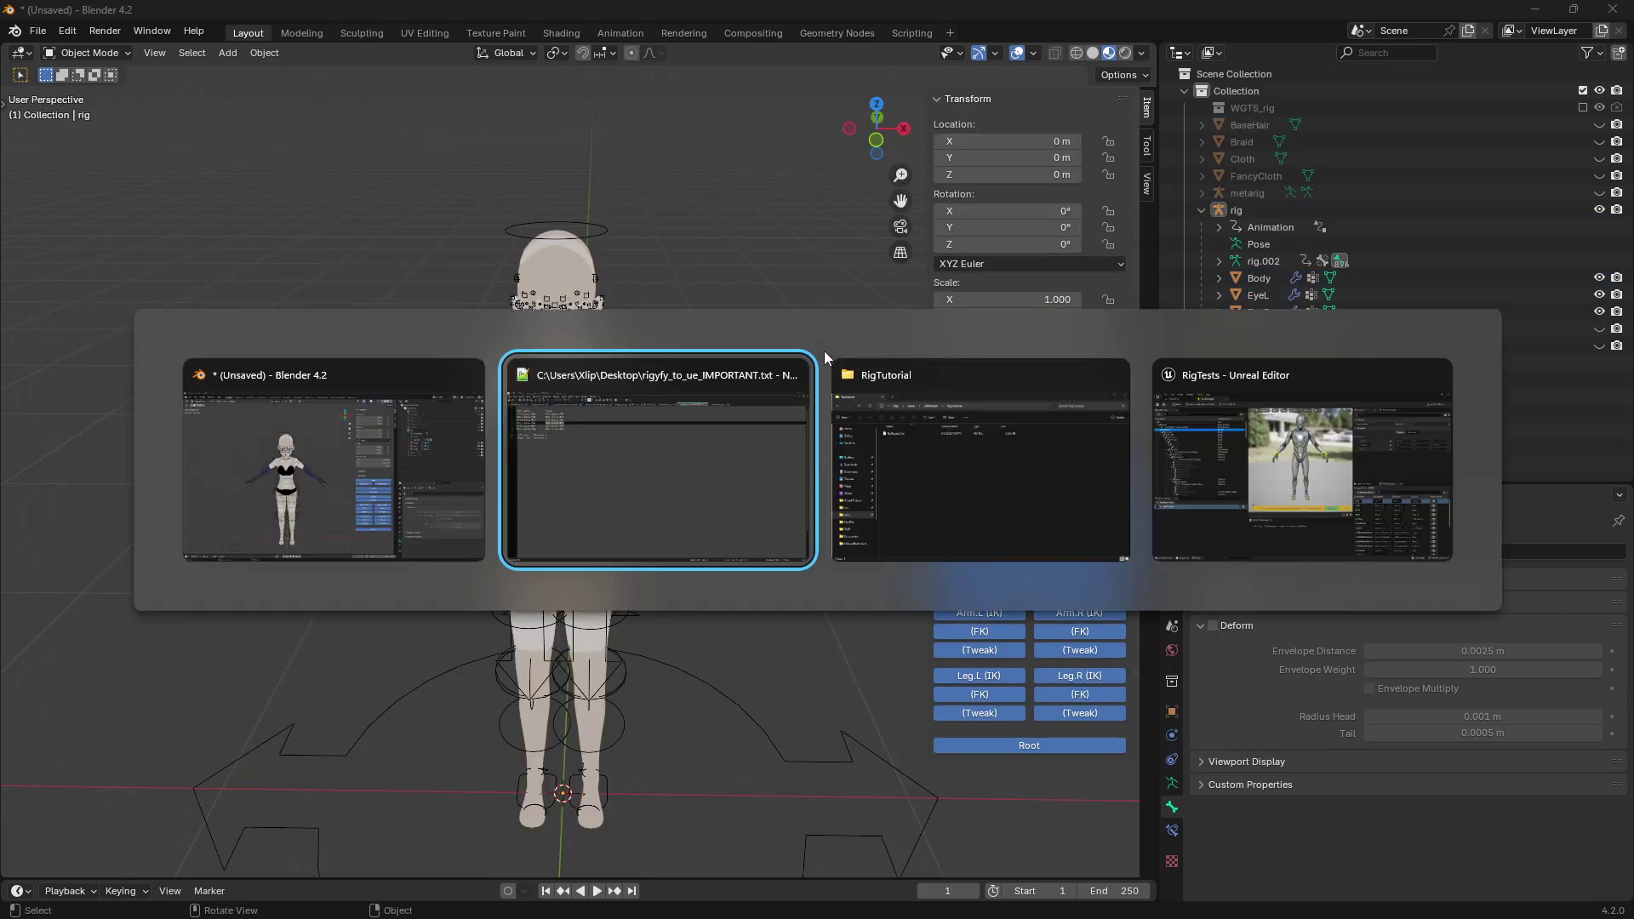
pyautogui.click(136, 36)
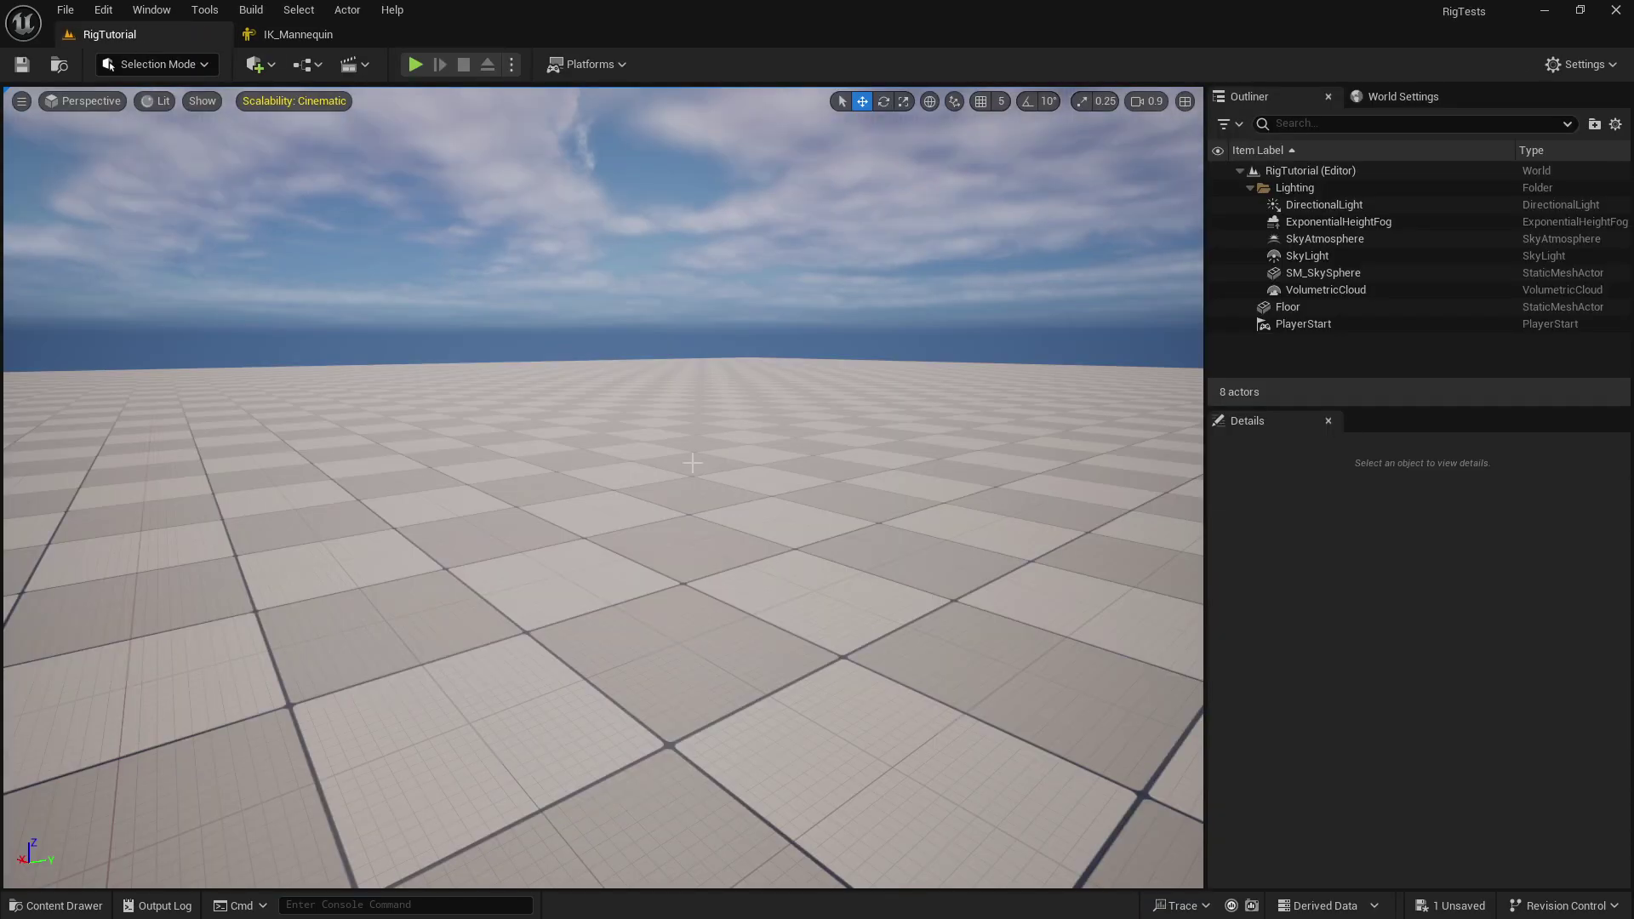
pyautogui.hotkey('ctrl', 'space')
pyautogui.click(646, 851)
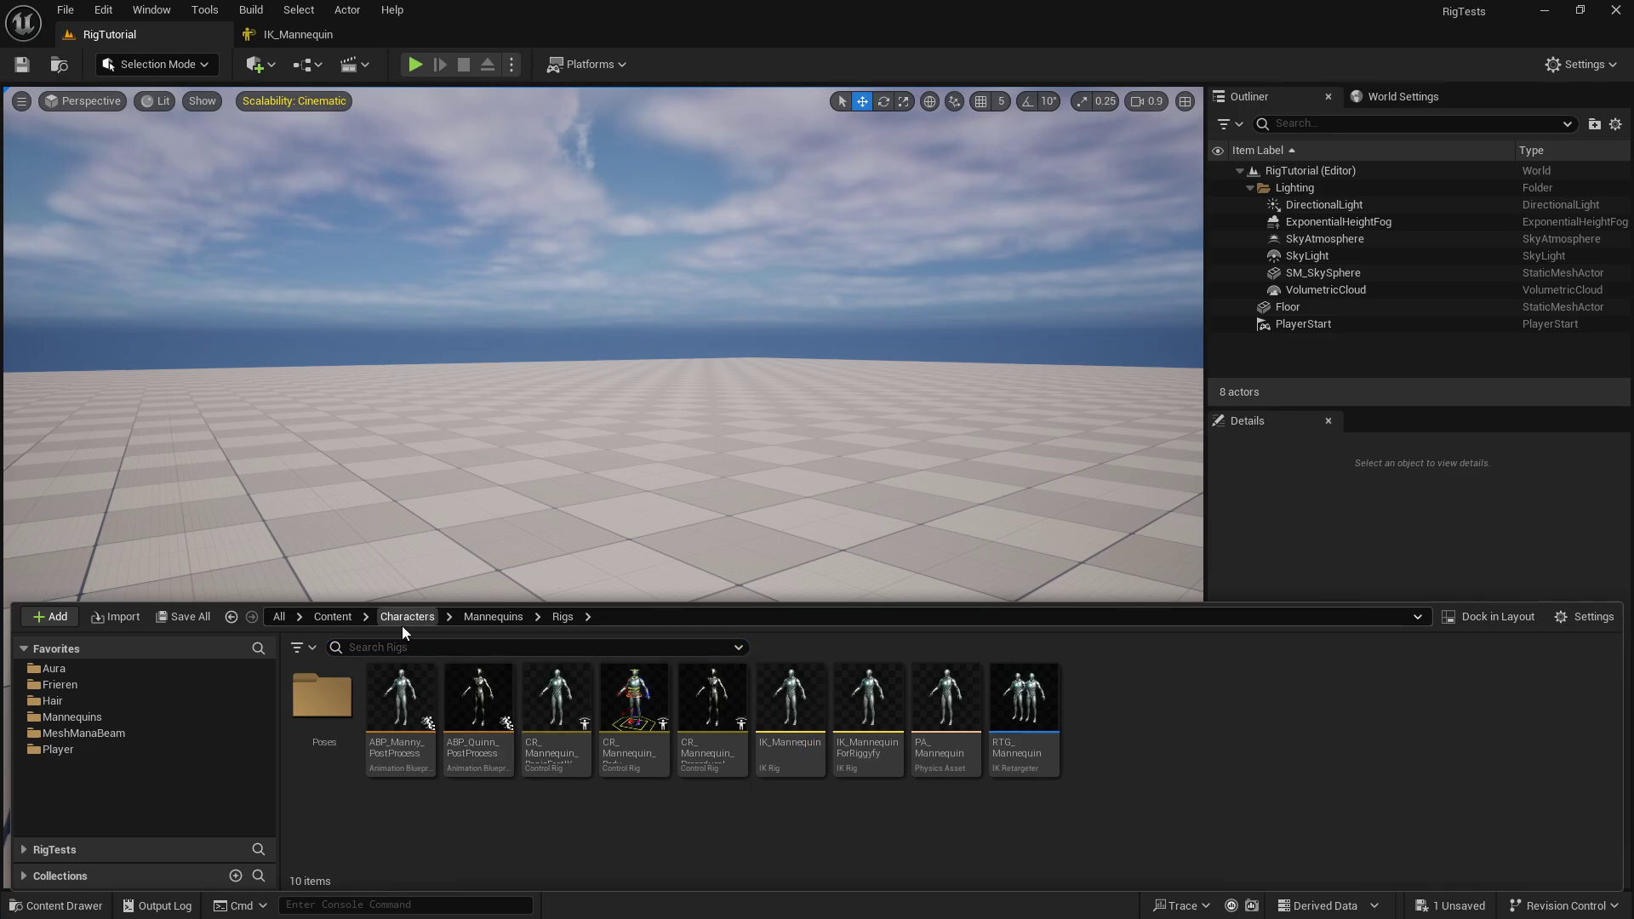
pyautogui.click(333, 616)
pyautogui.doubleClick(322, 693)
pyautogui.click(479, 720)
pyautogui.doubleClick(479, 720)
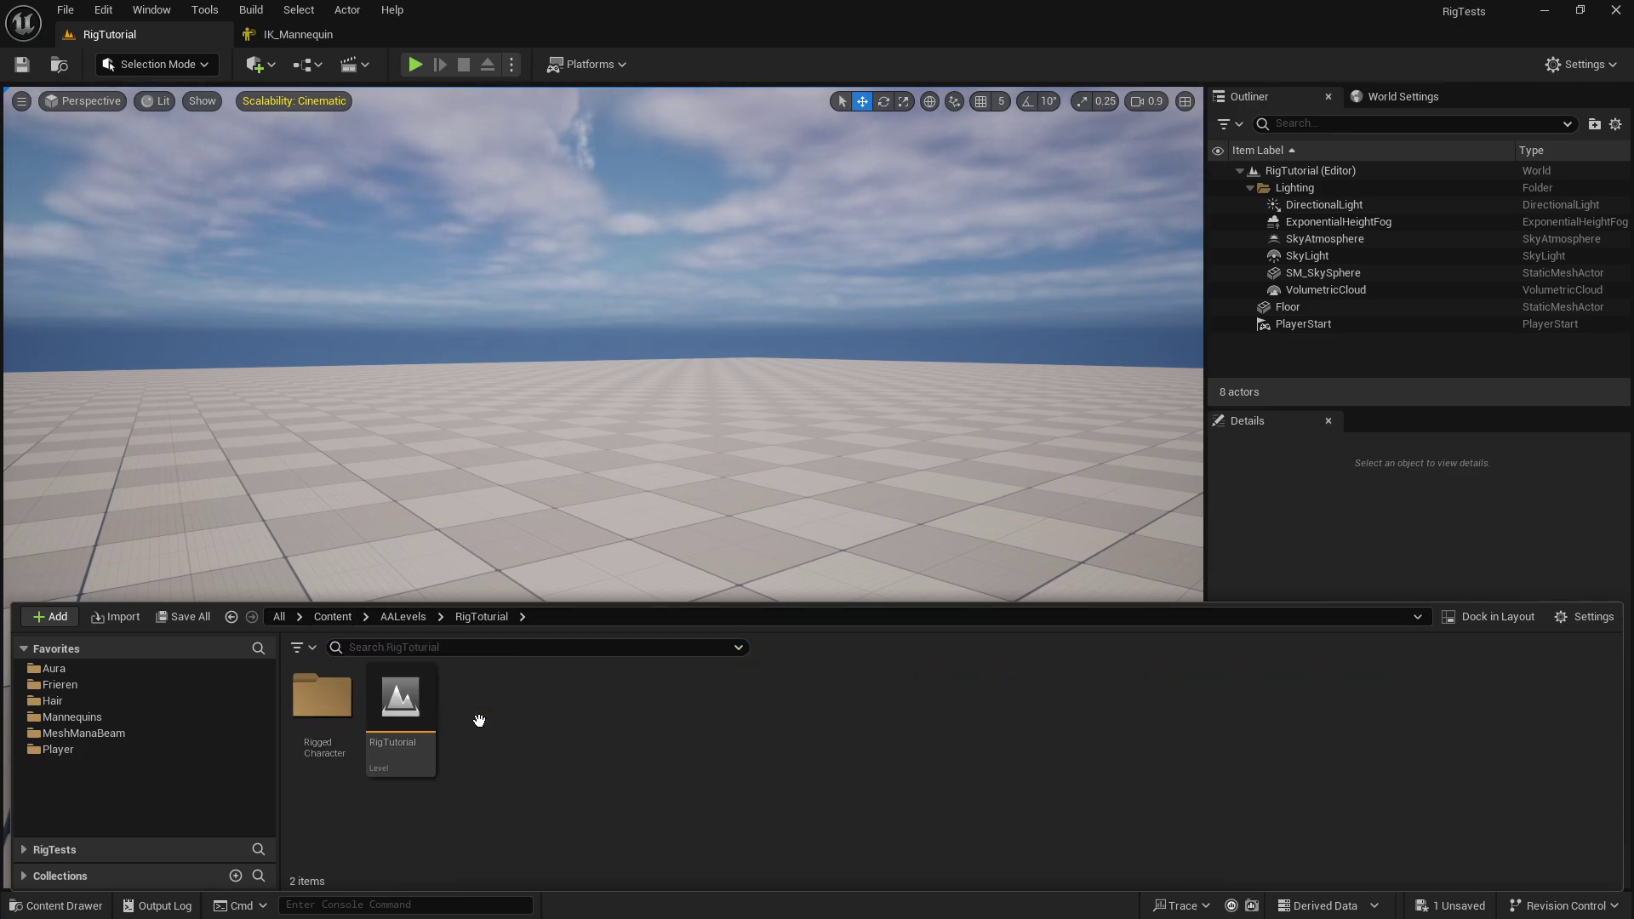
pyautogui.doubleClick(333, 710)
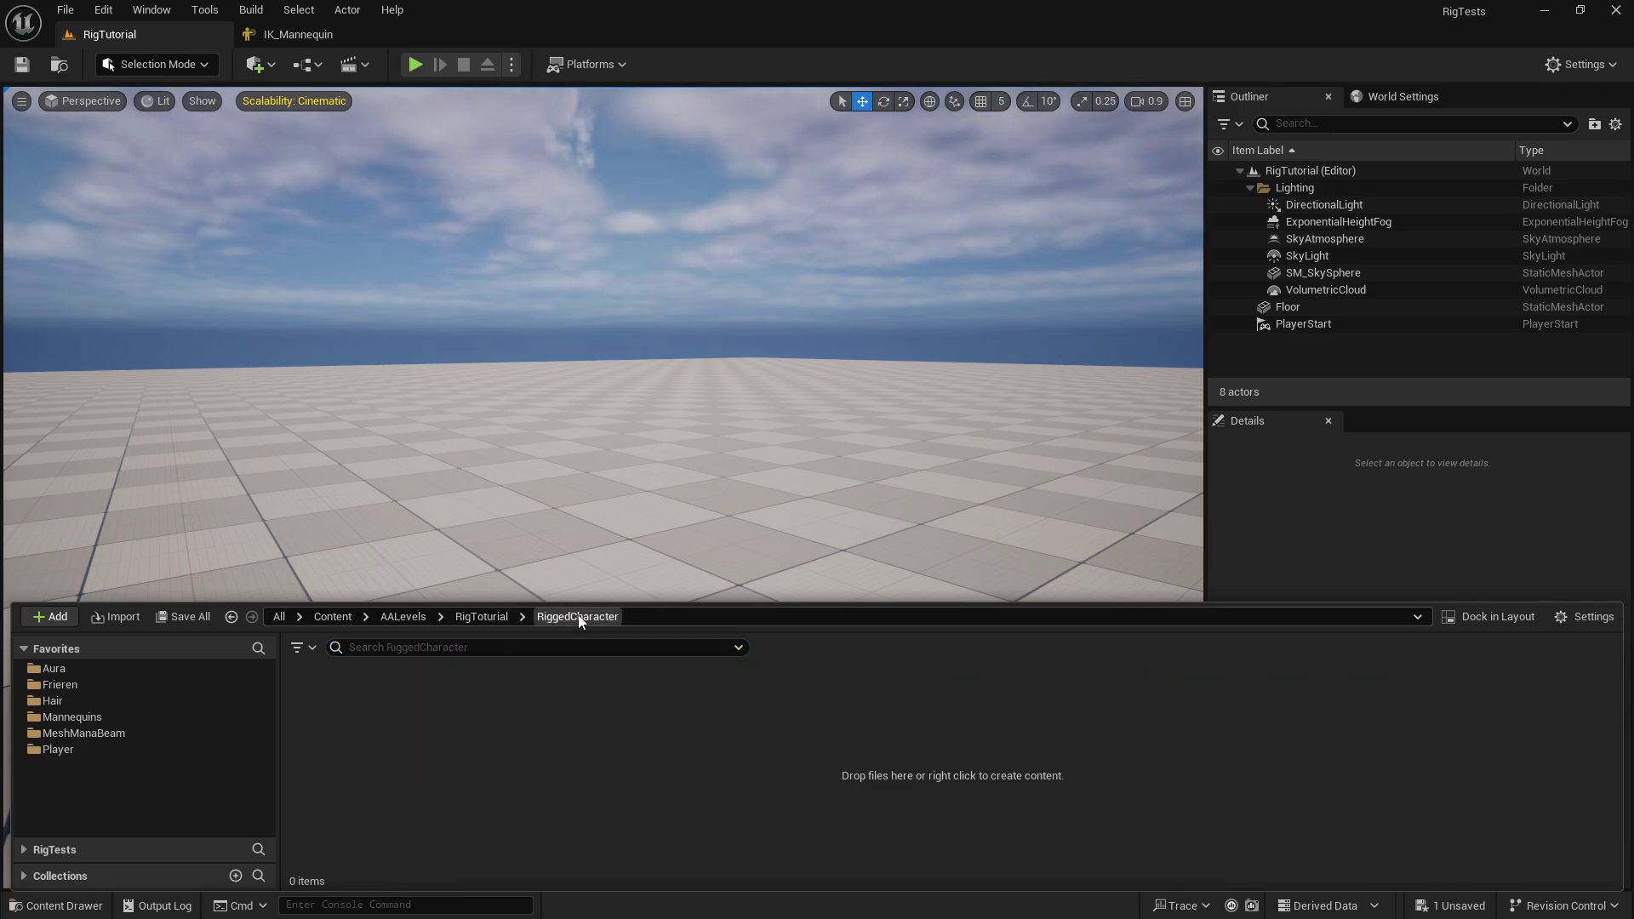
# - Bring RigTutorial.fbx from the RigTutorial folder into RiggedCharacter and import all of it as a skeletal mesh with no existing skeleton
pyautogui.hotkey('alt', 'Tab')
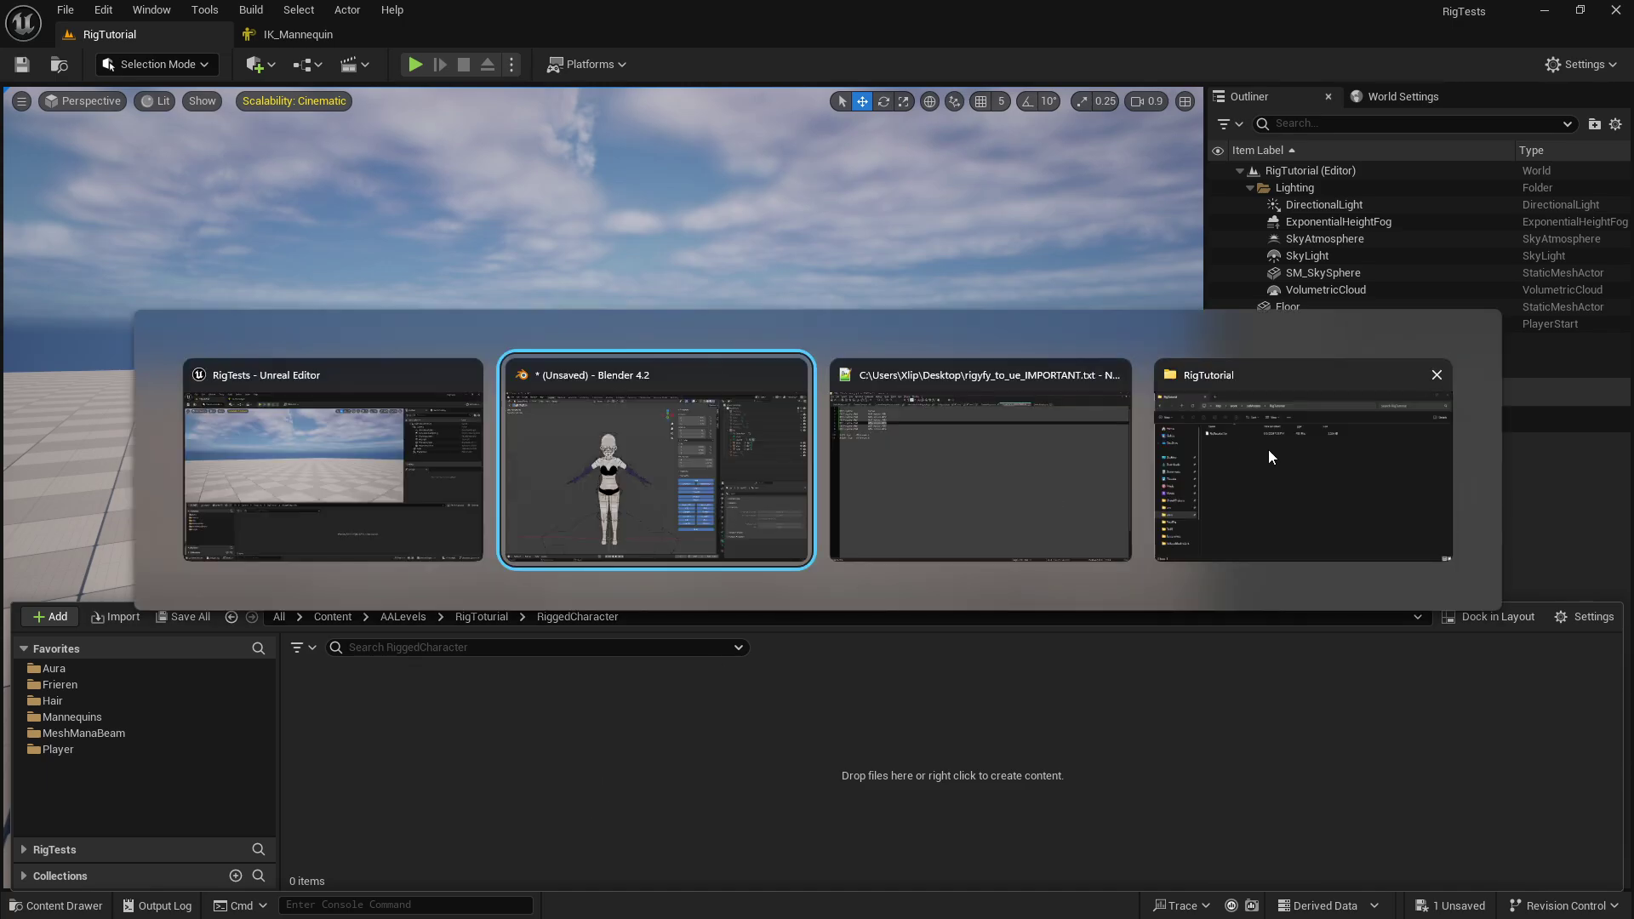
pyautogui.click(1269, 456)
pyautogui.moveTo(1016, 395); pyautogui.dragTo(409, 708)
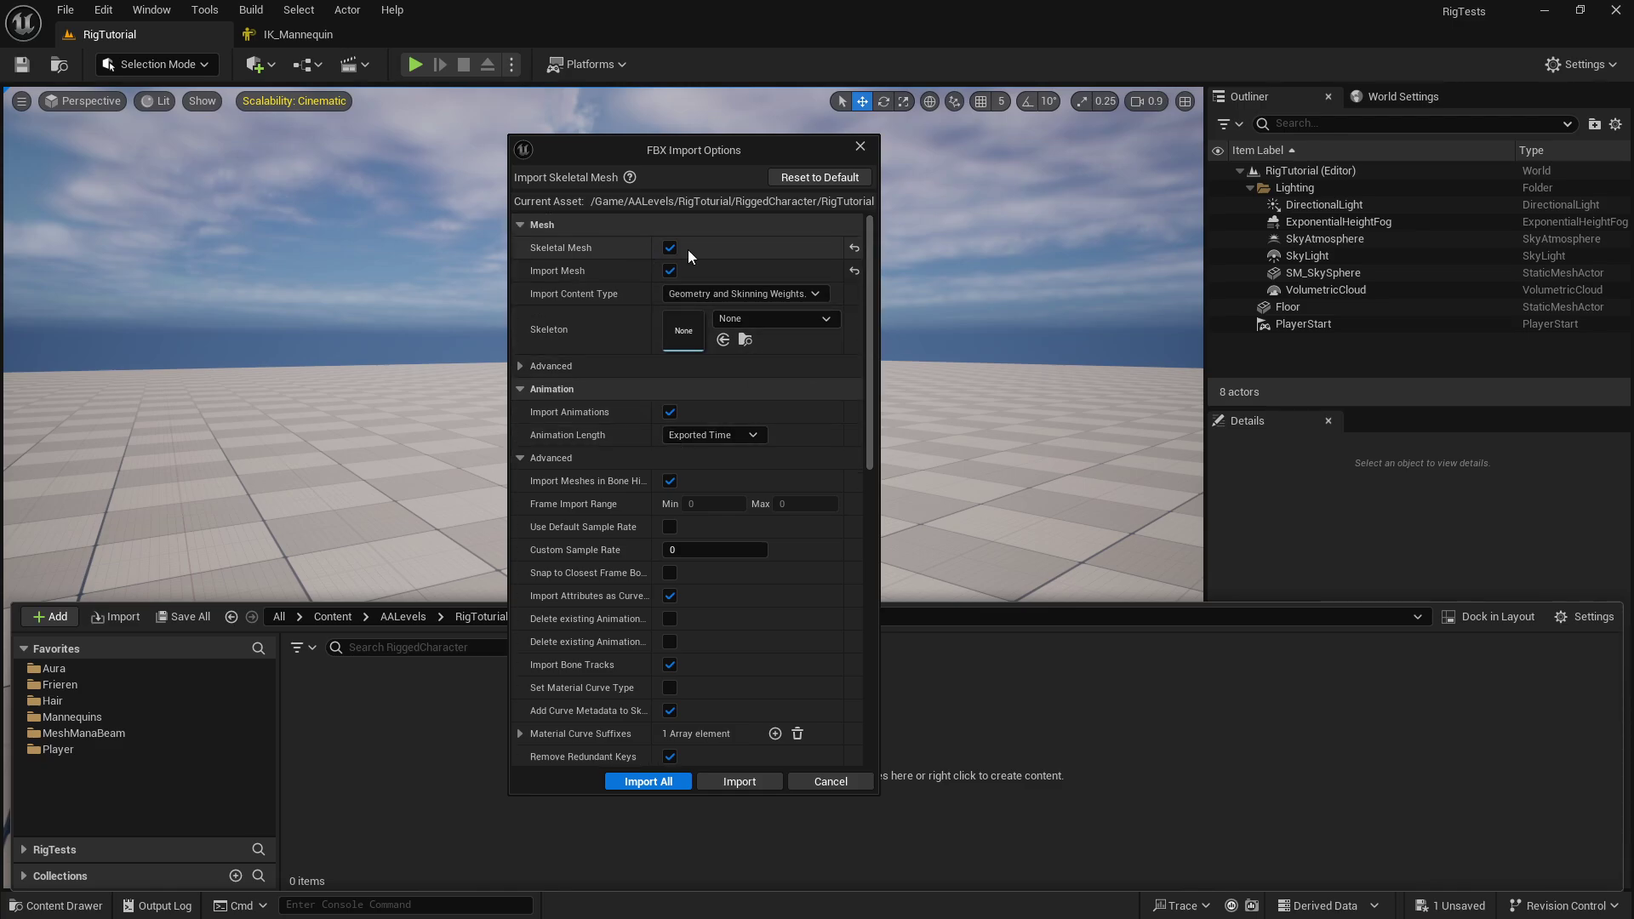
pyautogui.scroll(-10, 856, 294)
pyautogui.scroll(10, 856, 531)
pyautogui.click(645, 781)
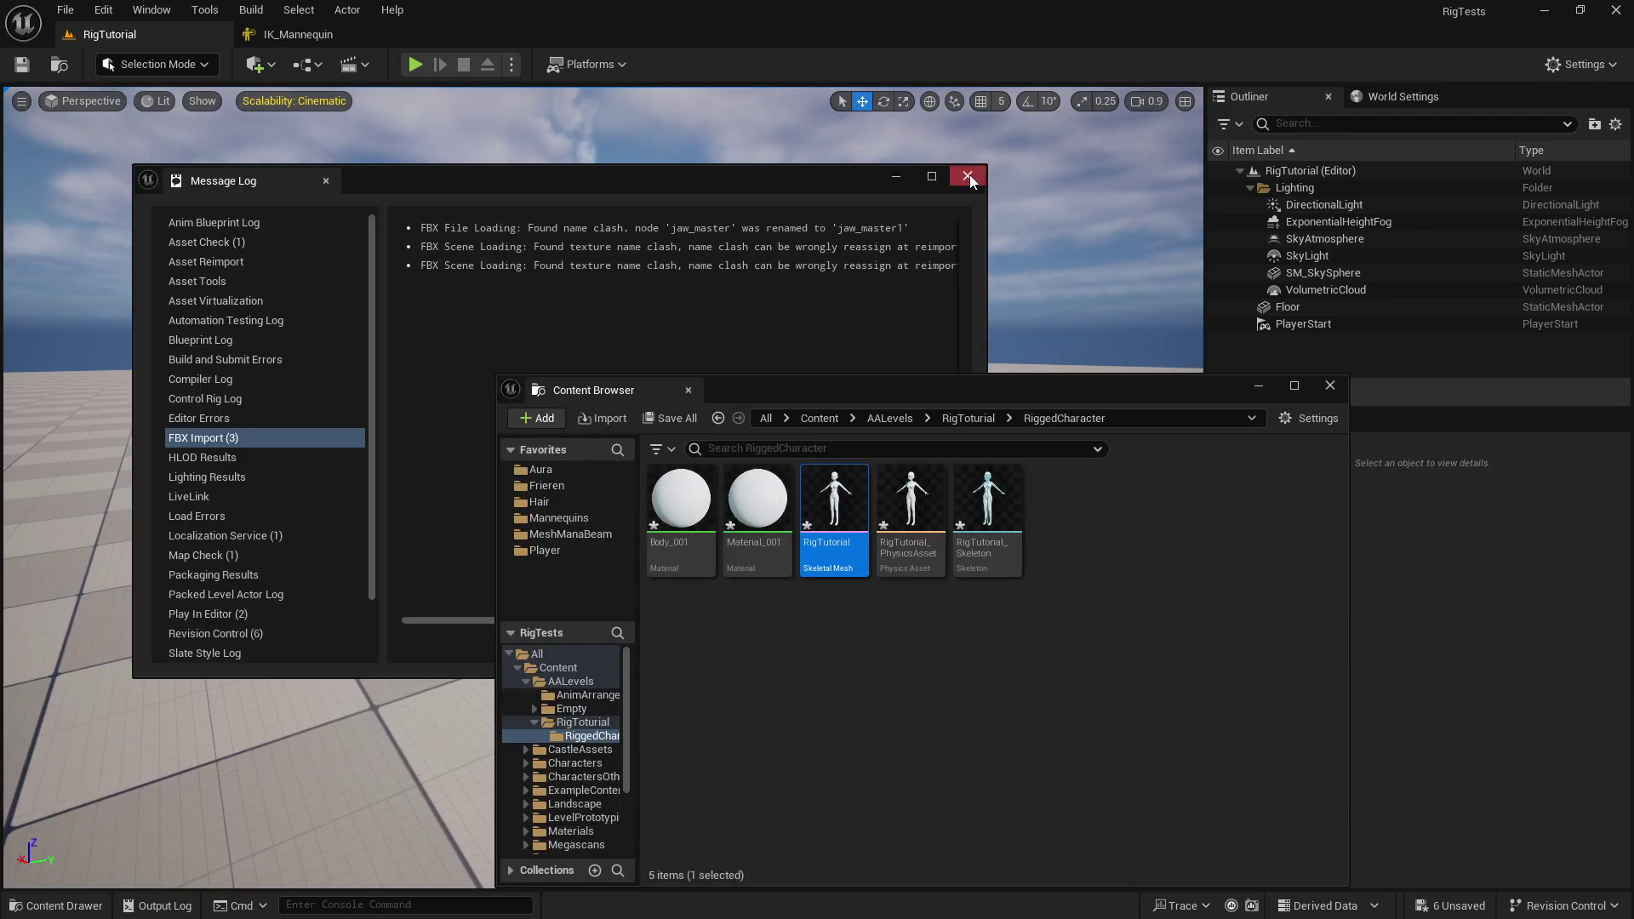
# - Close the import log and floating content browser, and open the RigTutorial skeletal mesh docked alongside the other editors
pyautogui.click(969, 177)
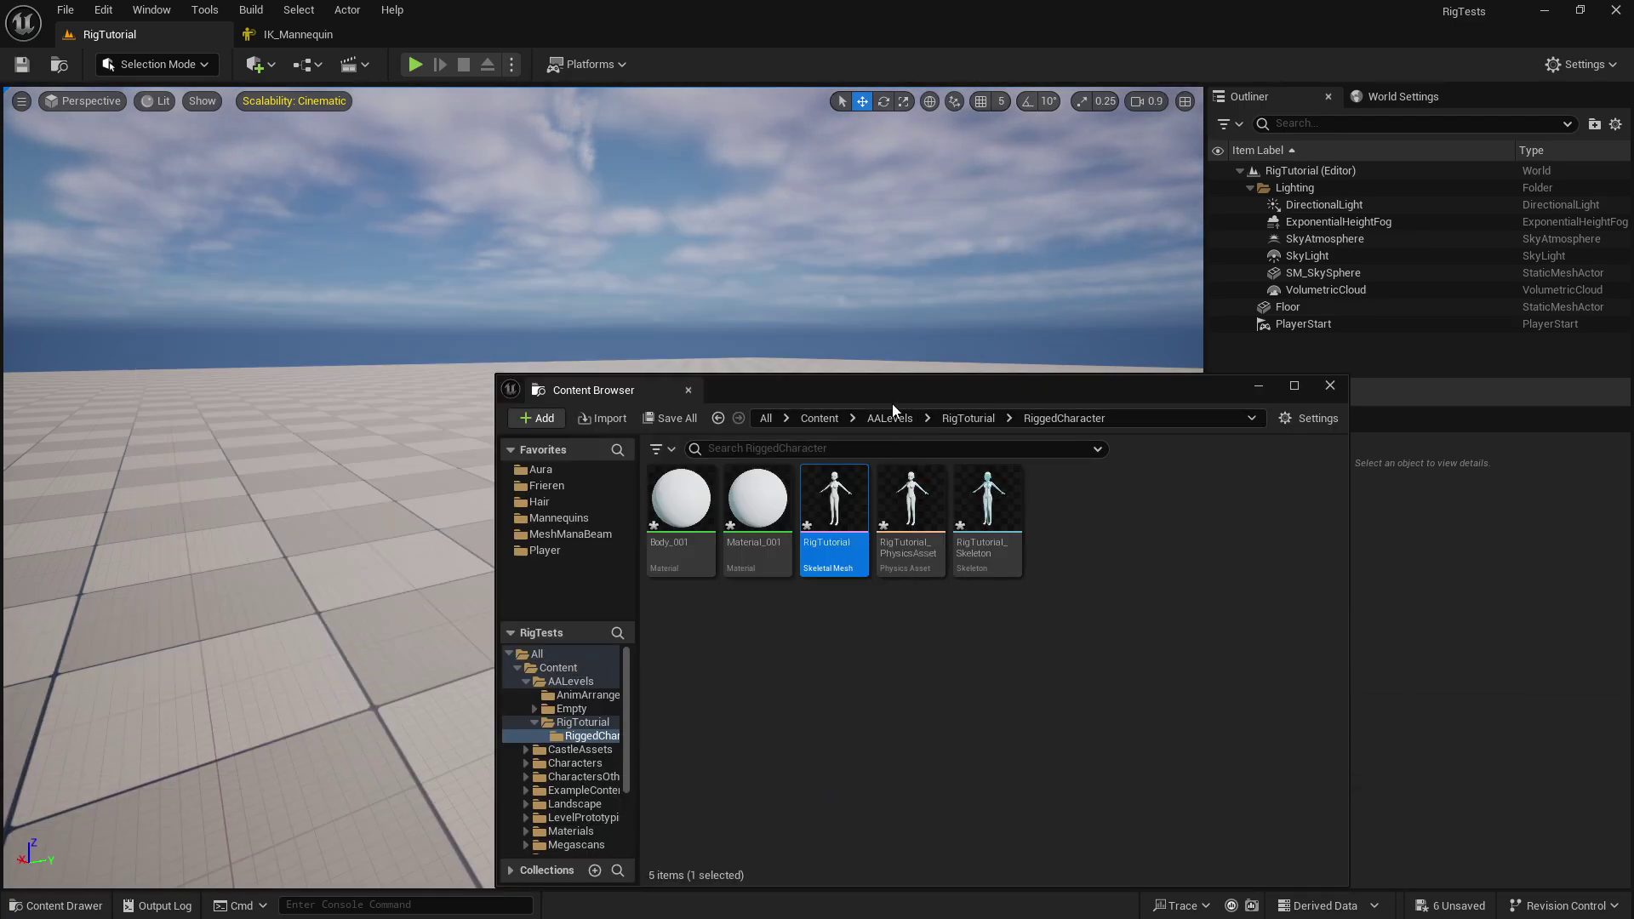
pyautogui.moveTo(921, 392); pyautogui.dragTo(864, 376)
pyautogui.click(1273, 371)
pyautogui.hotkey('ctrl', 'space')
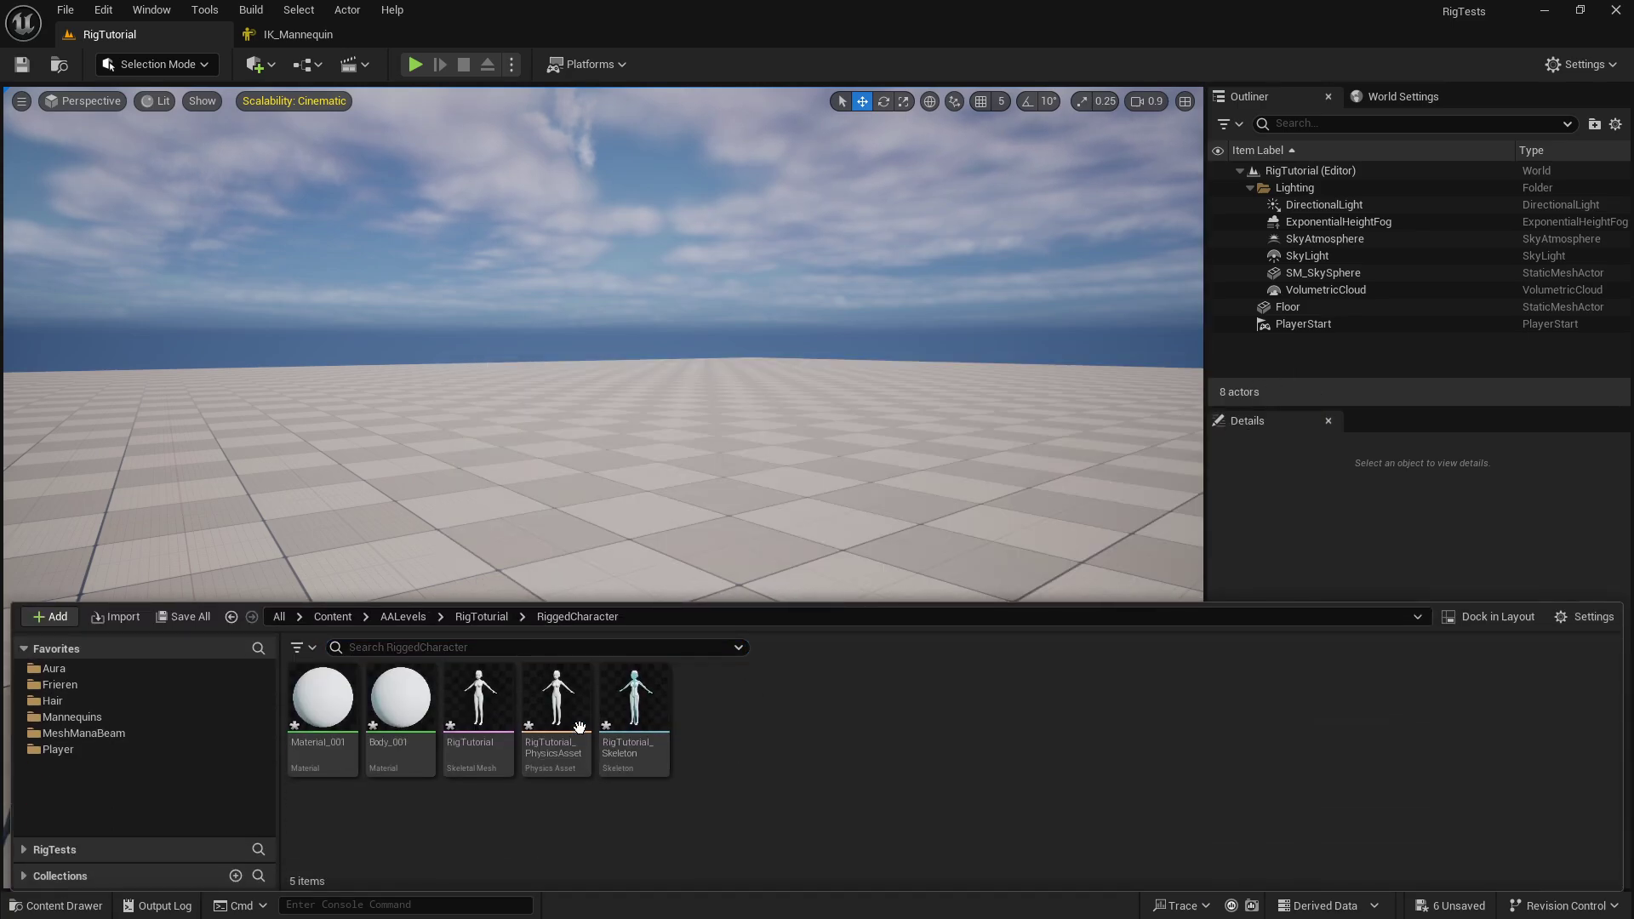
pyautogui.doubleClick(476, 711)
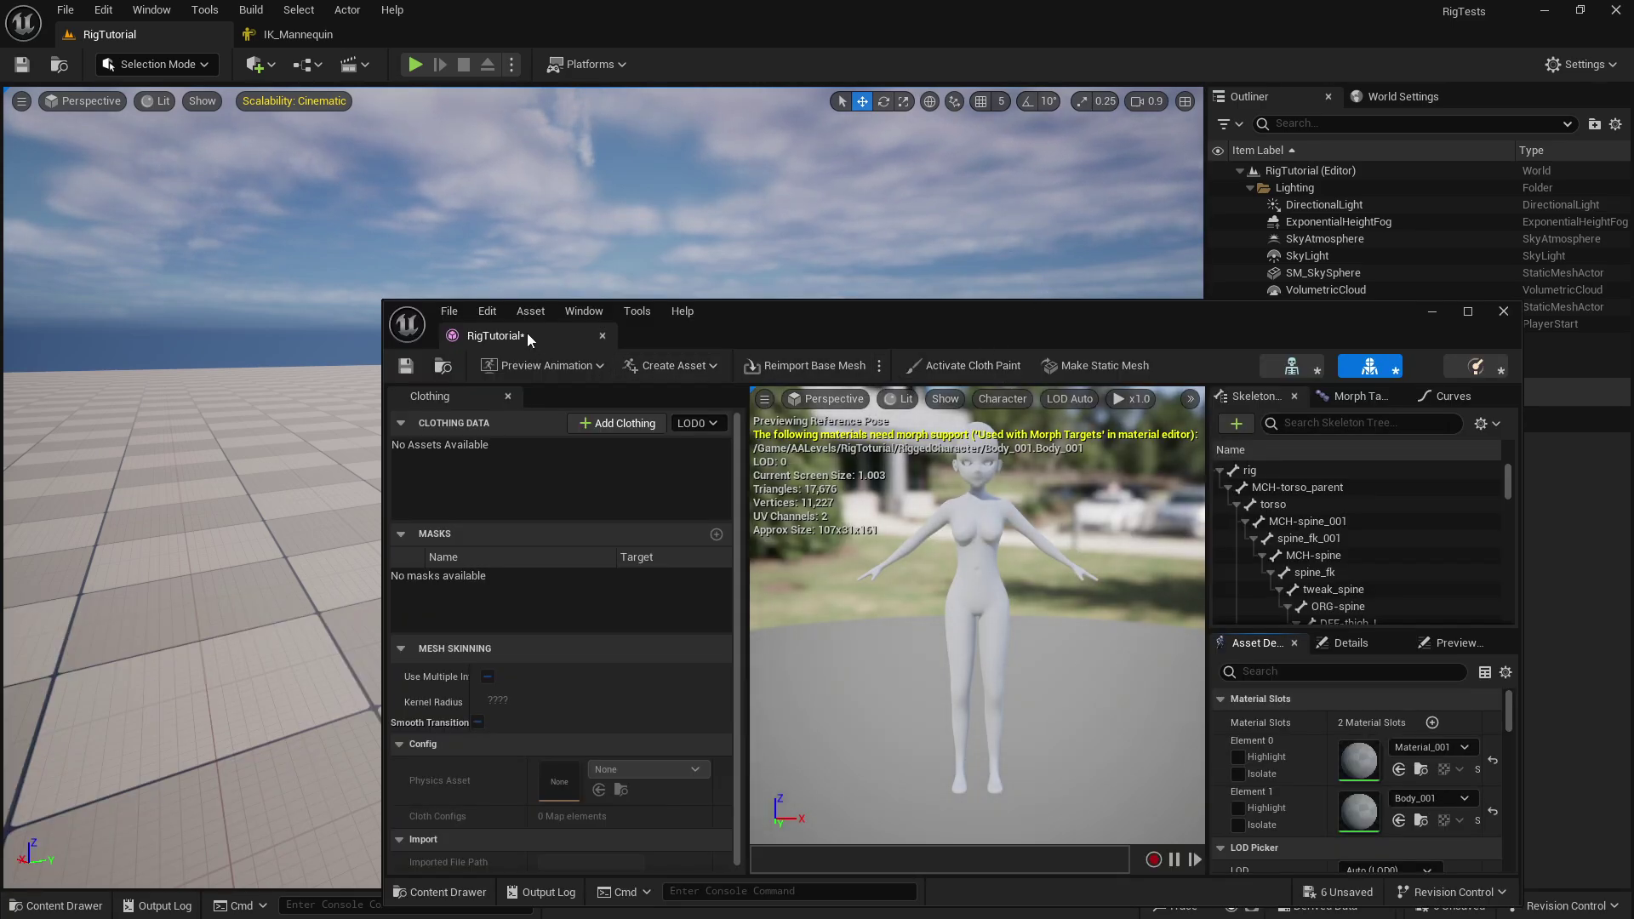
pyautogui.moveTo(528, 333); pyautogui.dragTo(453, 35)
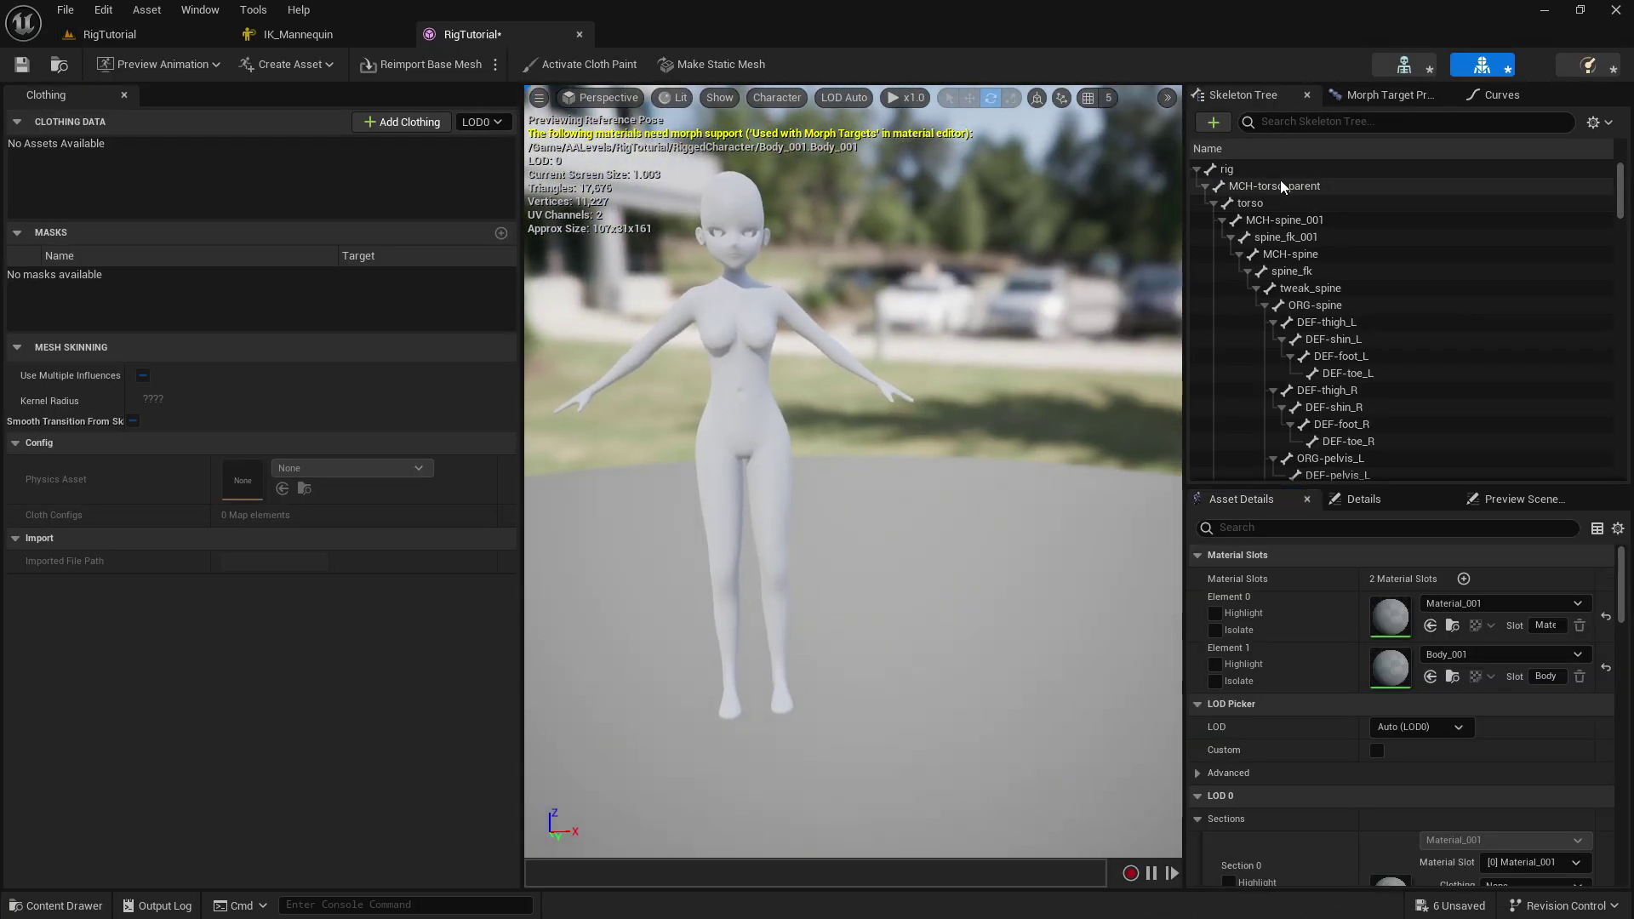
# - Examine the upper hierarchy of the RigTutorial skeleton, from rig through MCH-torso_parent and torso, and view the imported mesh
pyautogui.click(1203, 187)
pyautogui.click(1204, 189)
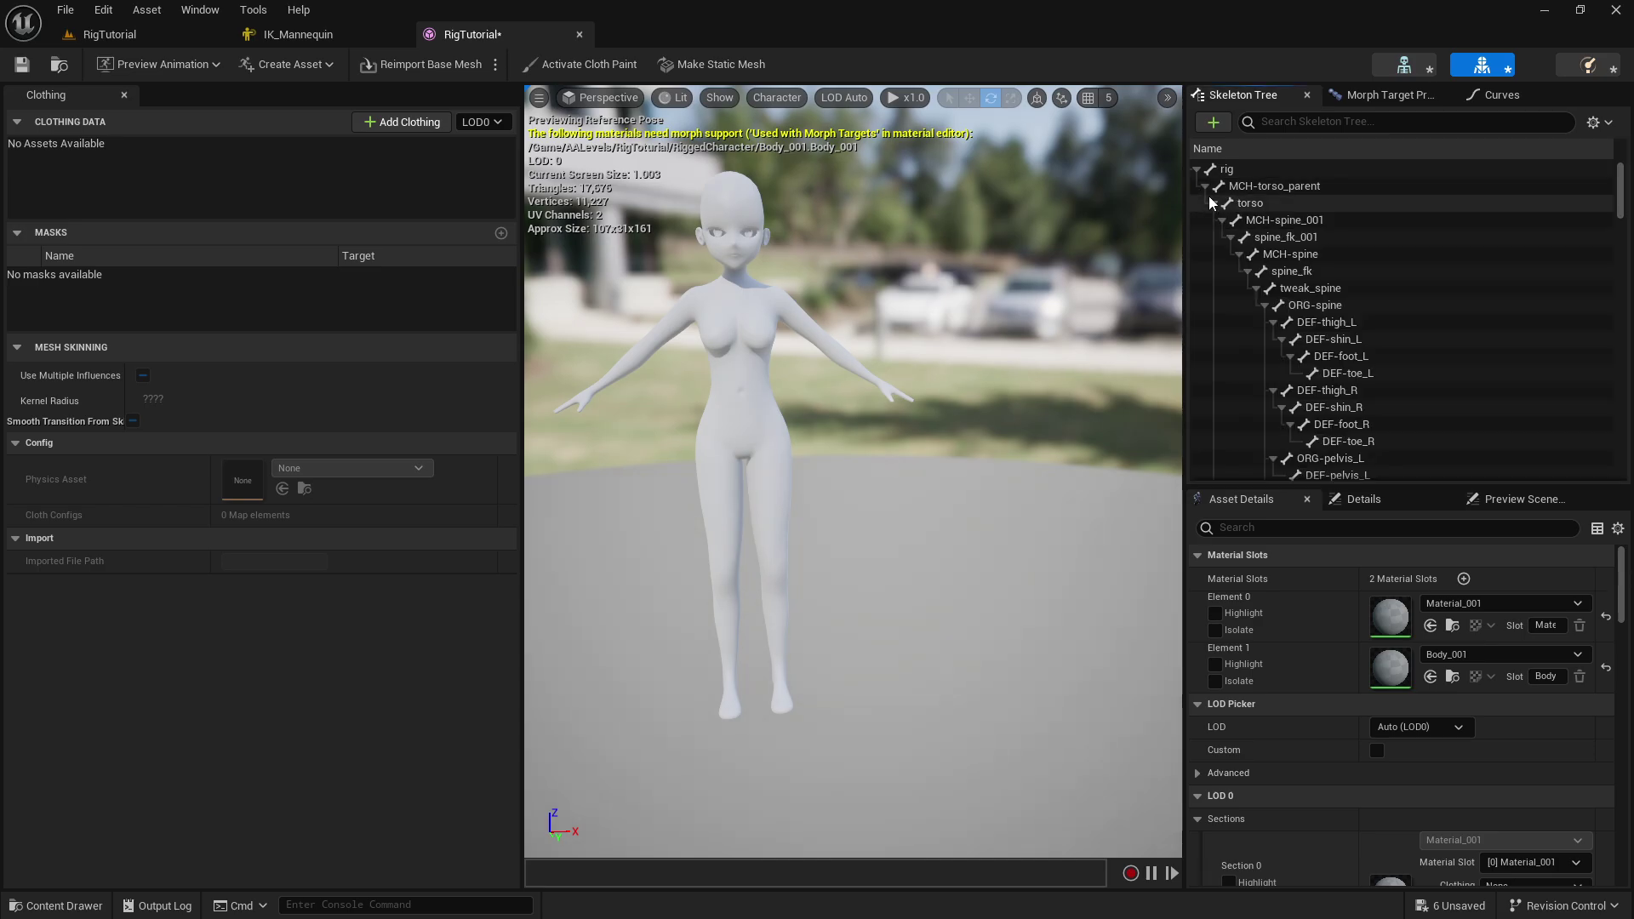
pyautogui.click(1221, 168)
pyautogui.click(1272, 186)
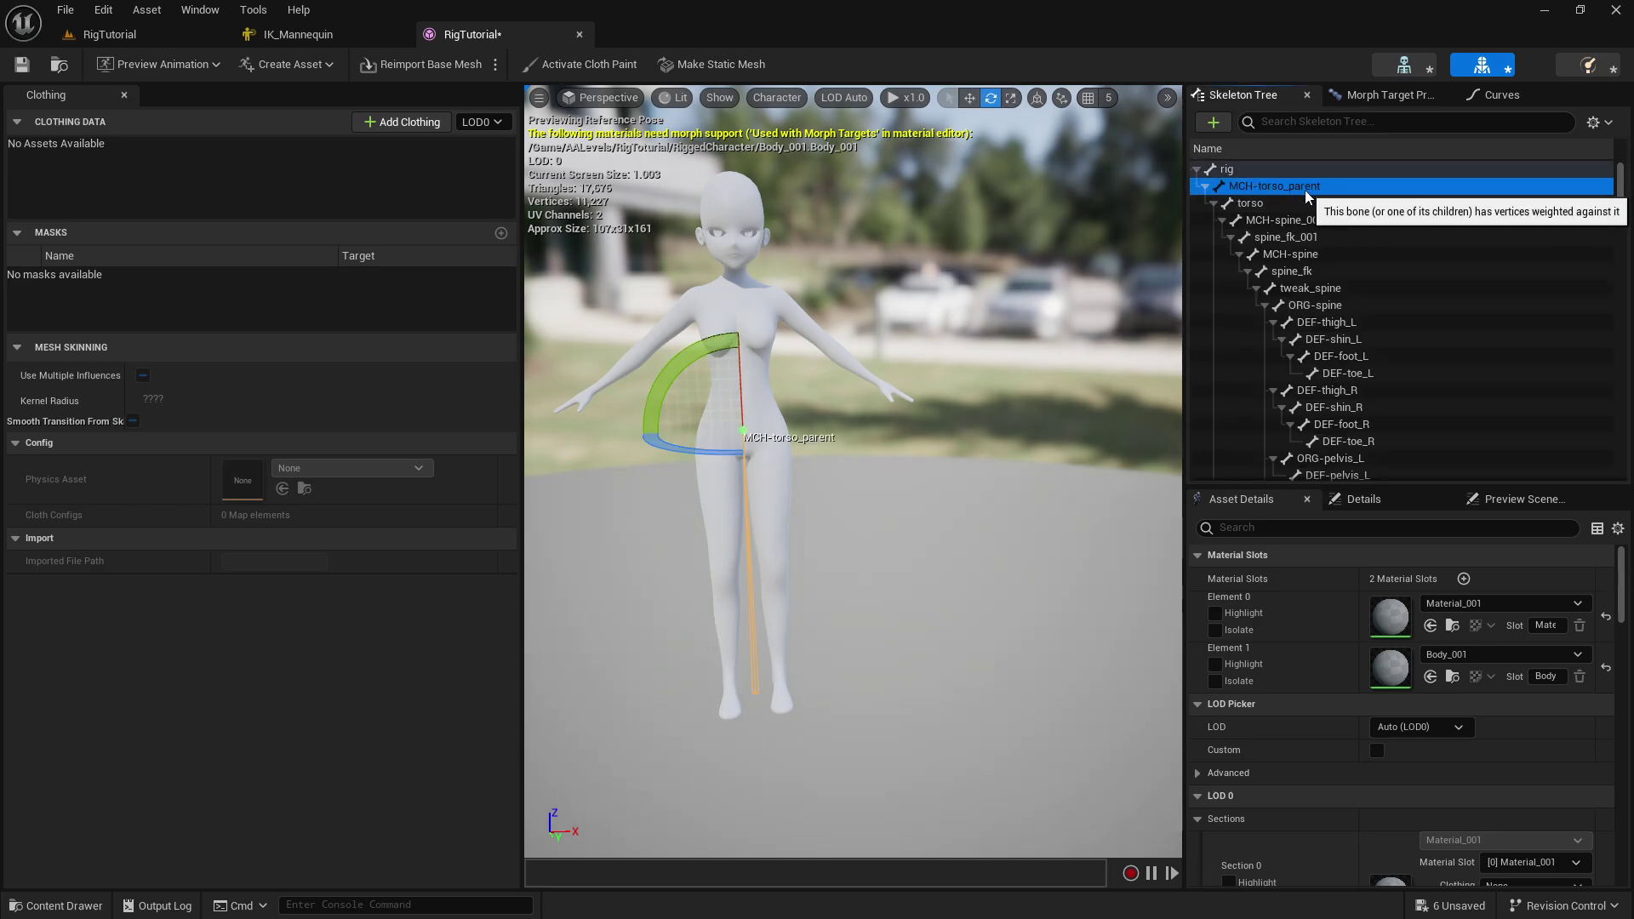
pyautogui.click(1264, 203)
pyautogui.click(1212, 205)
pyautogui.click(1213, 203)
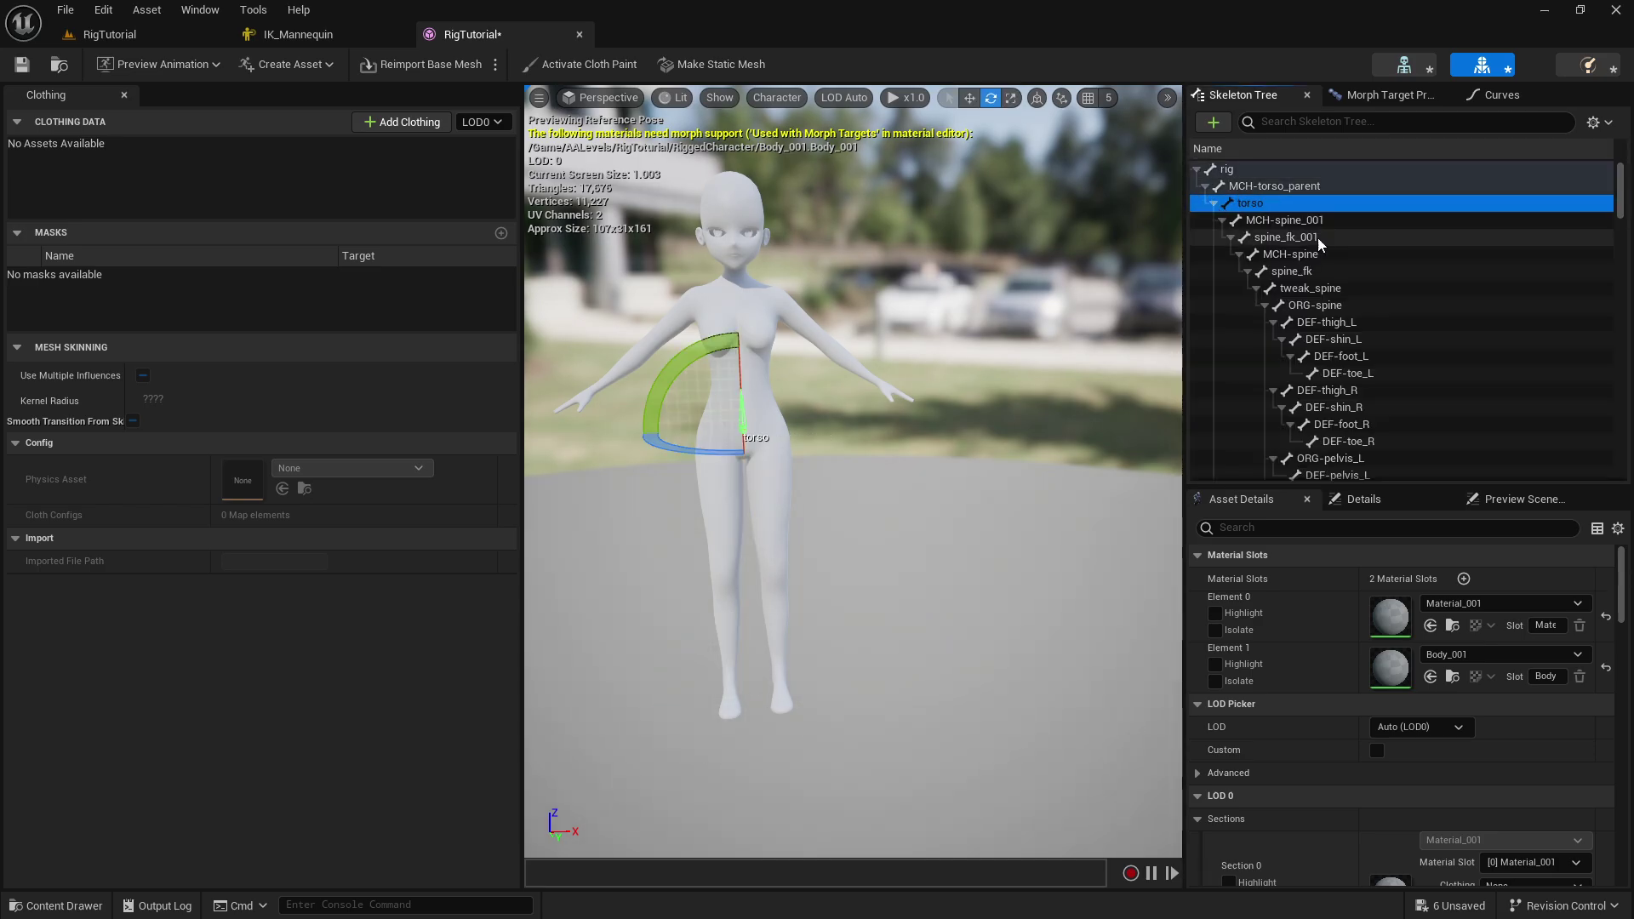
pyautogui.moveTo(1619, 192)
pyautogui.mouseDown()
pyautogui.moveTo(1619, 460)
pyautogui.moveTo(1620, 170)
pyautogui.mouseUp()
pyautogui.click(1233, 172)
pyautogui.click(1241, 186)
pyautogui.click(1249, 202)
pyautogui.click(1249, 190)
pyautogui.click(775, 248)
pyautogui.moveTo(798, 249); pyautogui.dragTo(727, 202, button='right')
pyautogui.press('w')
pyautogui.press('s')
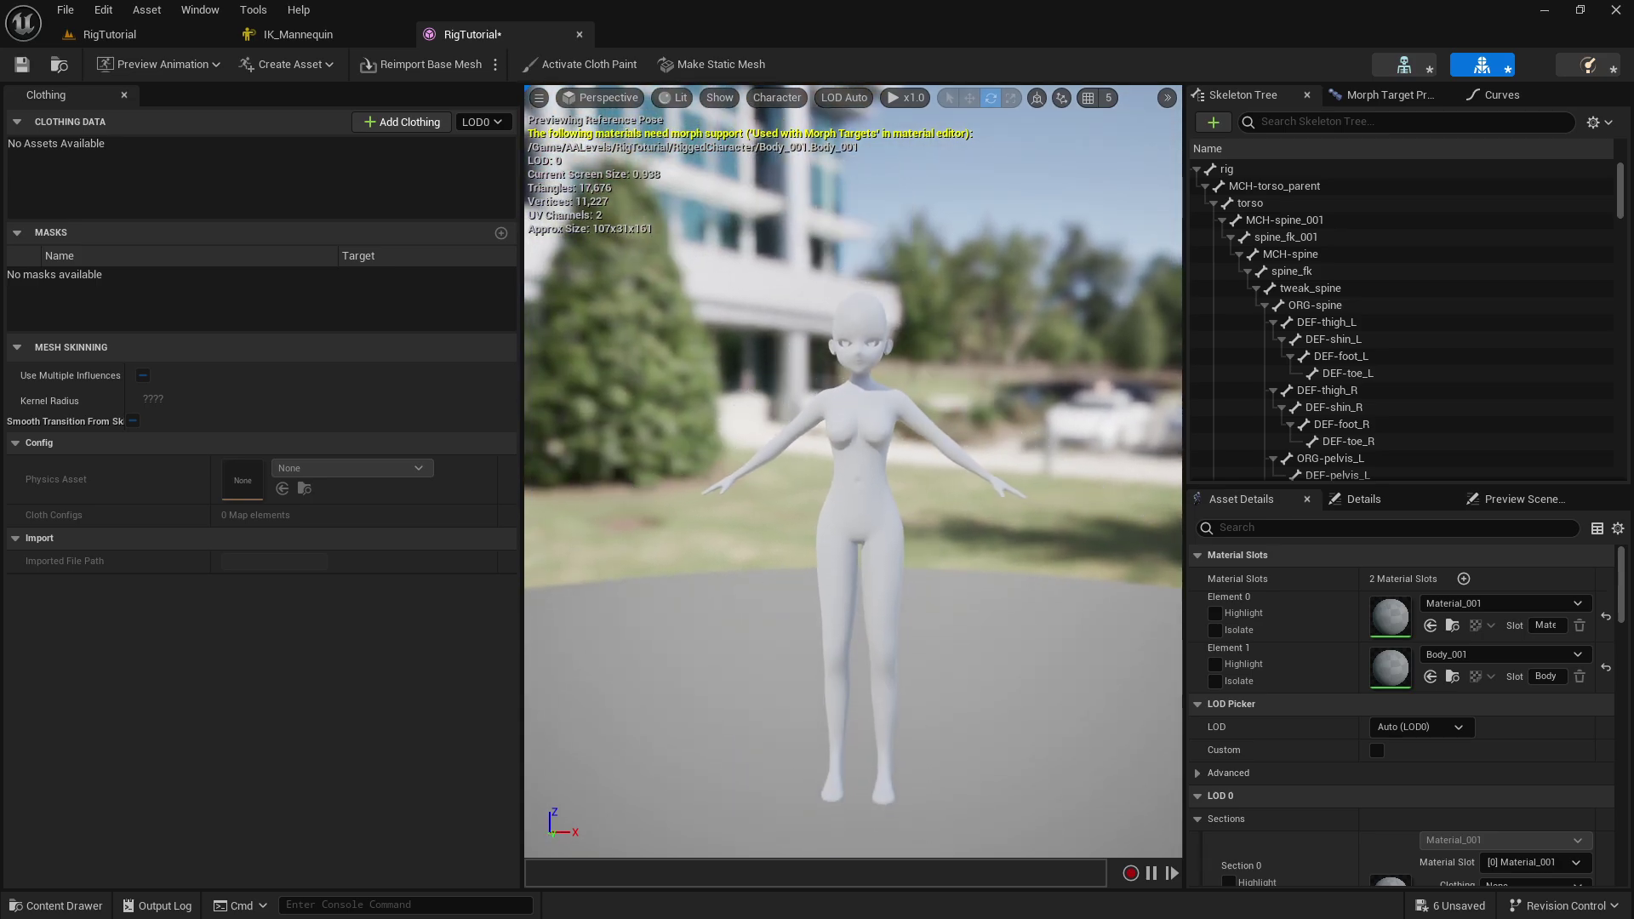
# - Switch to the IK_Mannequin rig and locate its asset in the Characters/Mannequins/Rigs folder
pyautogui.click(308, 39)
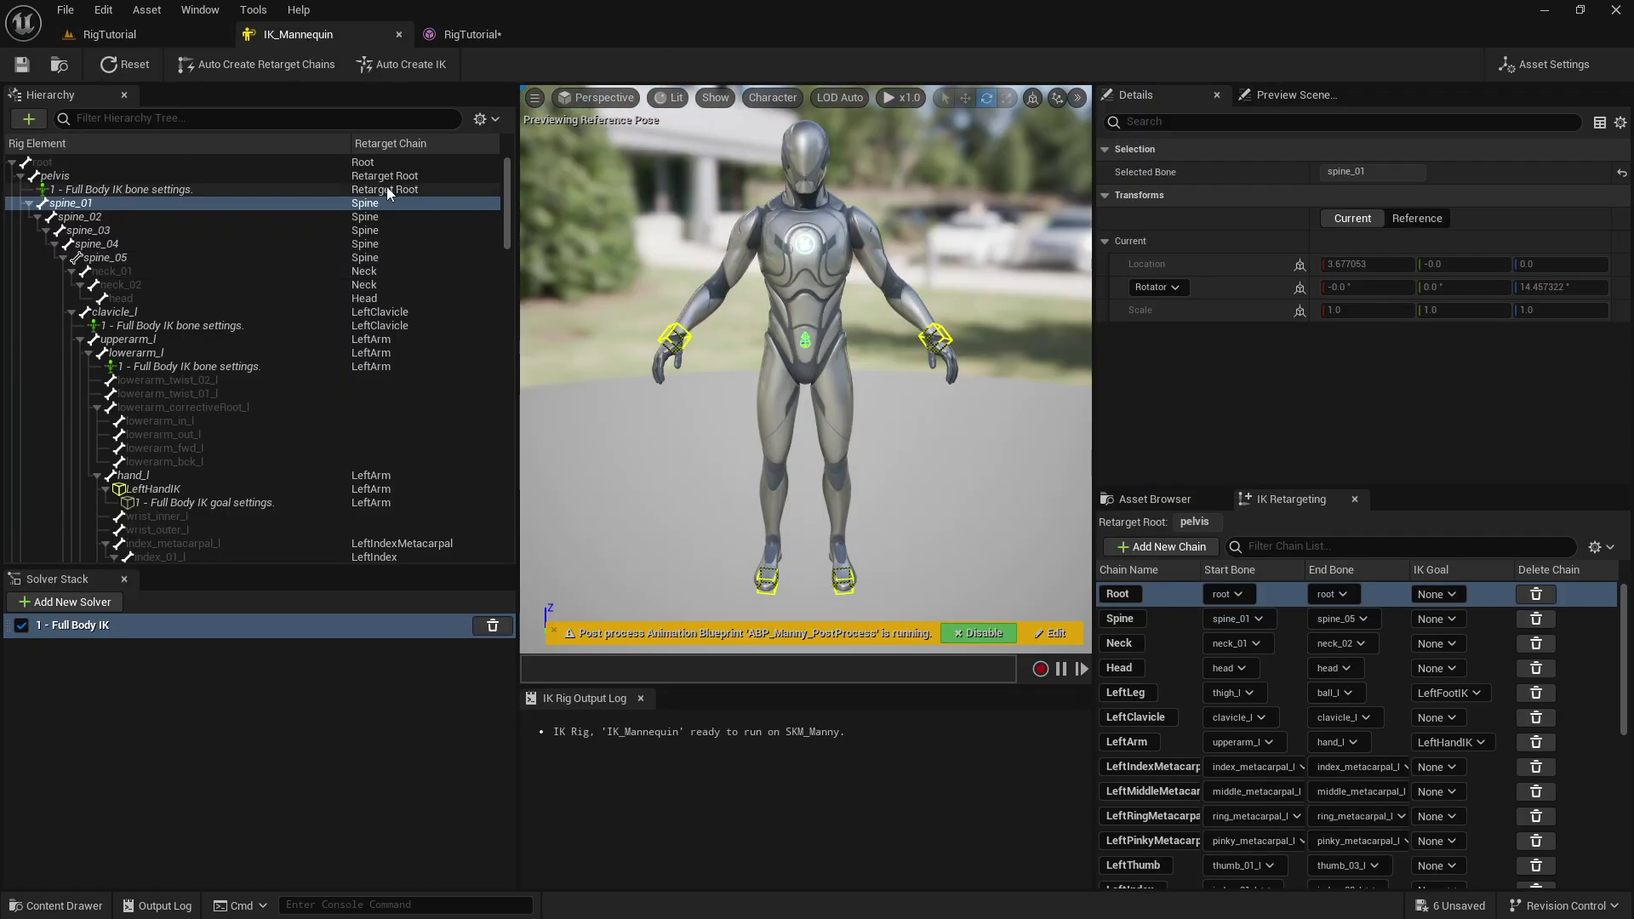
pyautogui.click(56, 905)
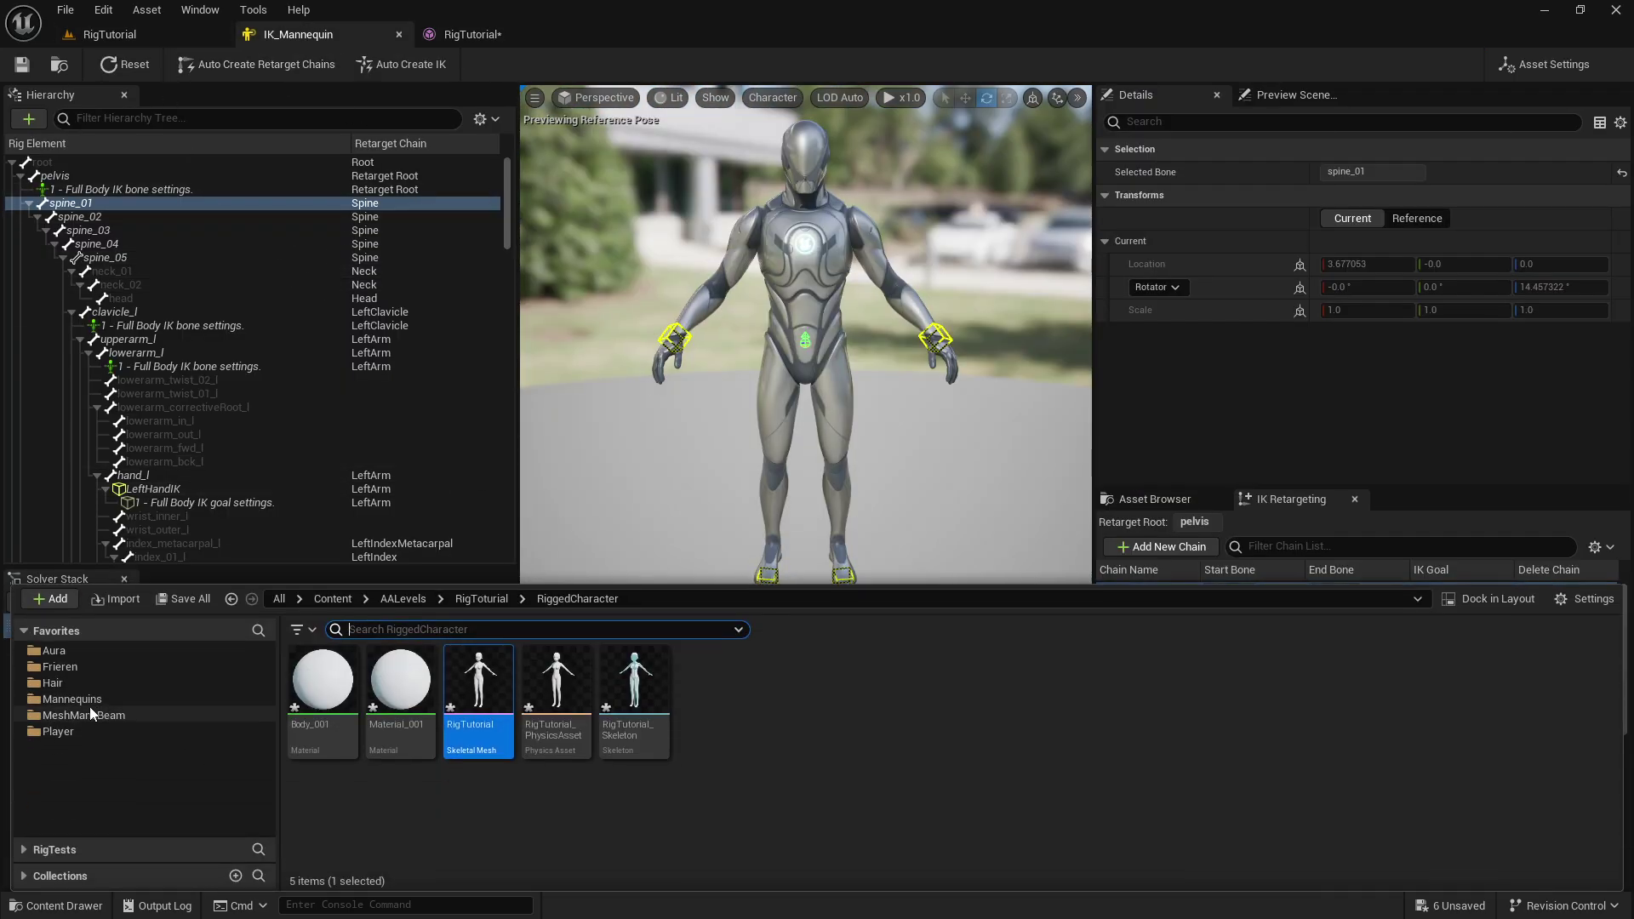
pyautogui.click(693, 806)
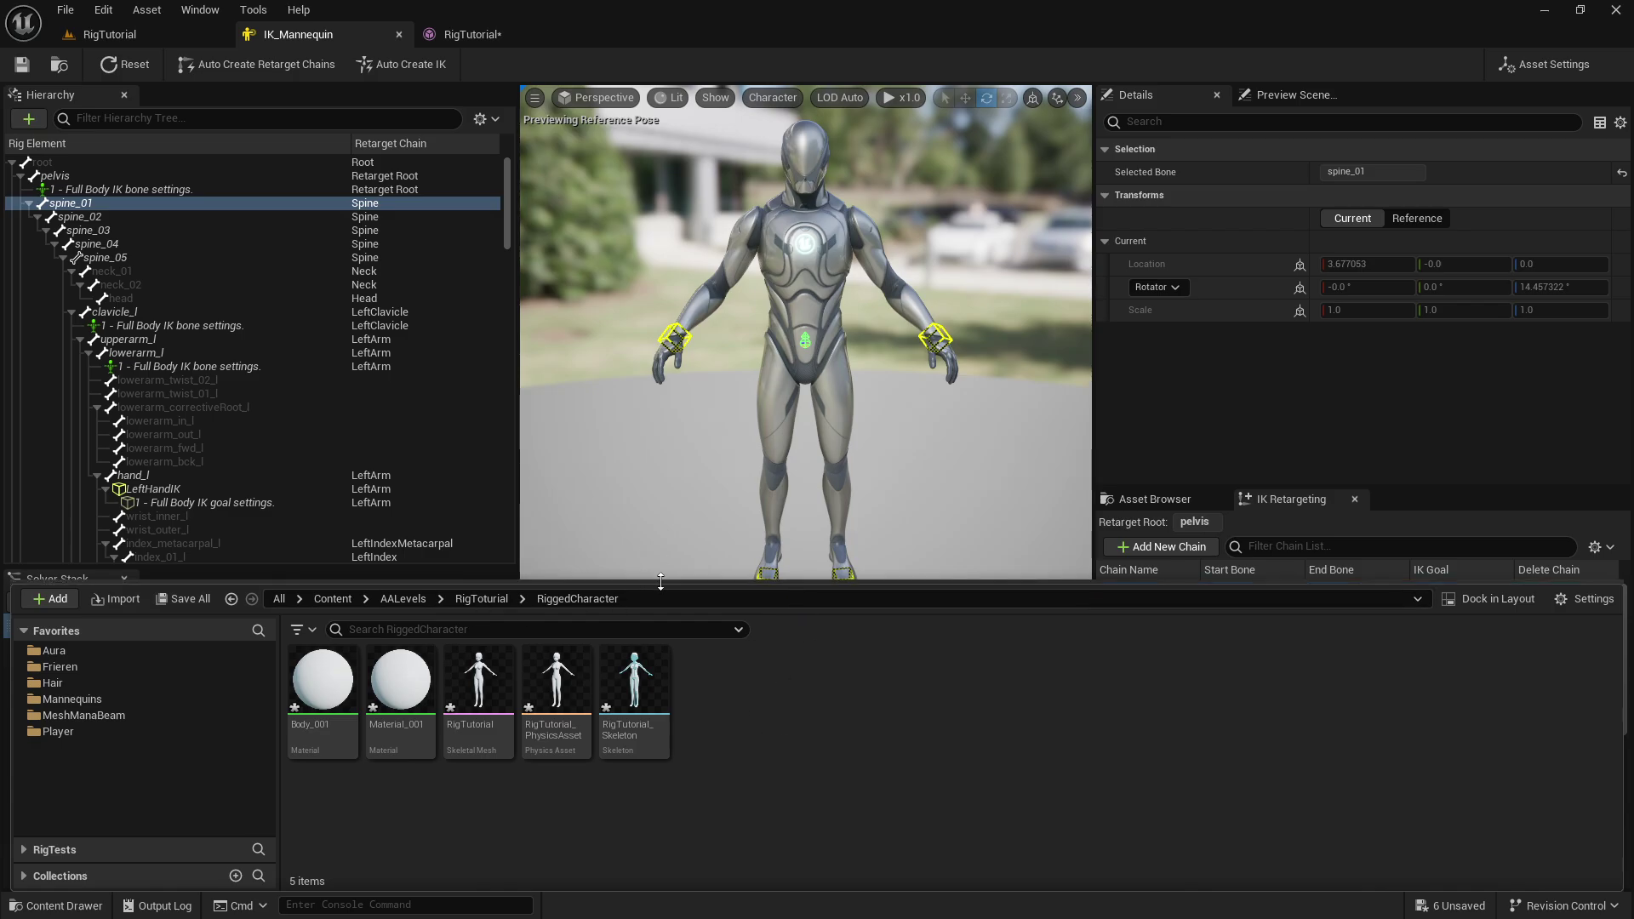
pyautogui.moveTo(661, 584); pyautogui.dragTo(660, 582)
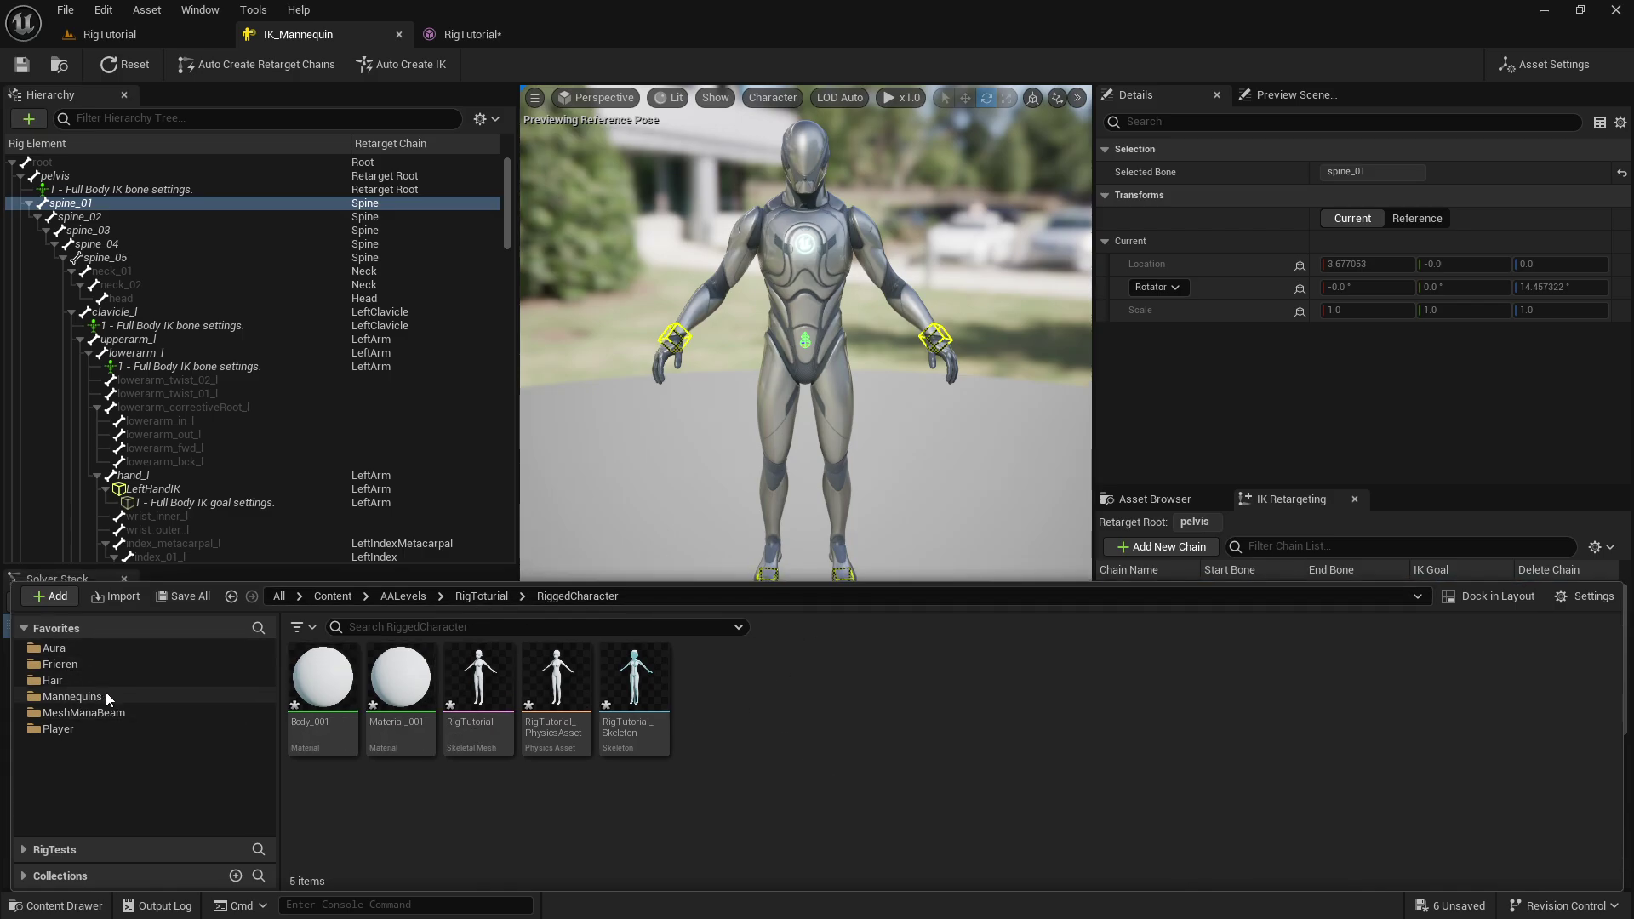
pyautogui.click(68, 696)
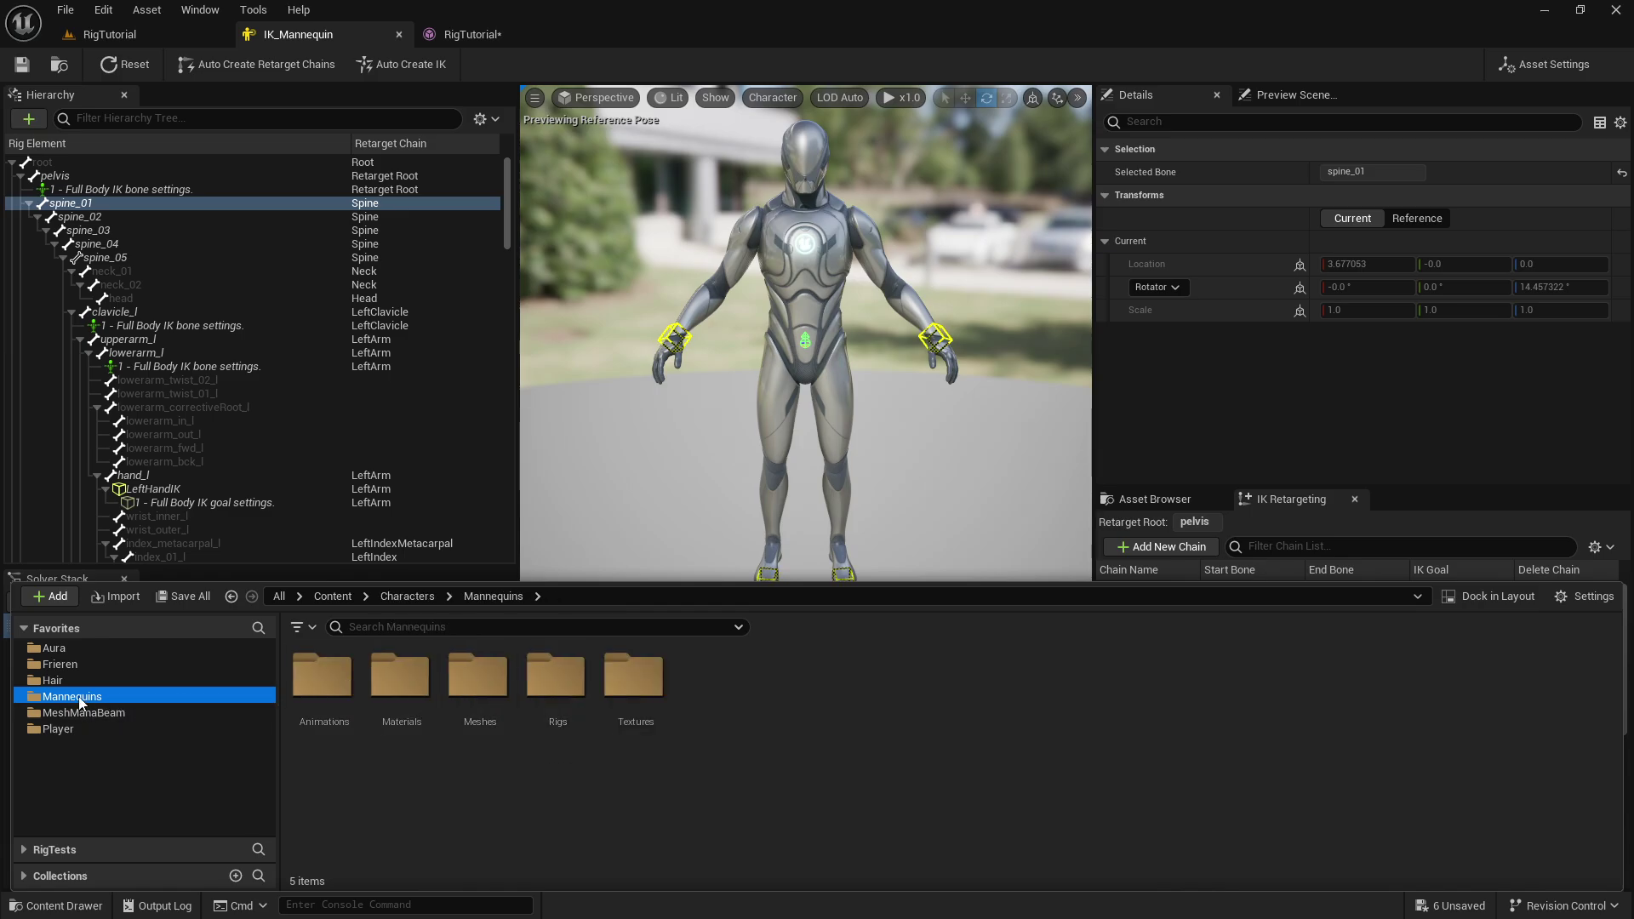
pyautogui.doubleClick(560, 706)
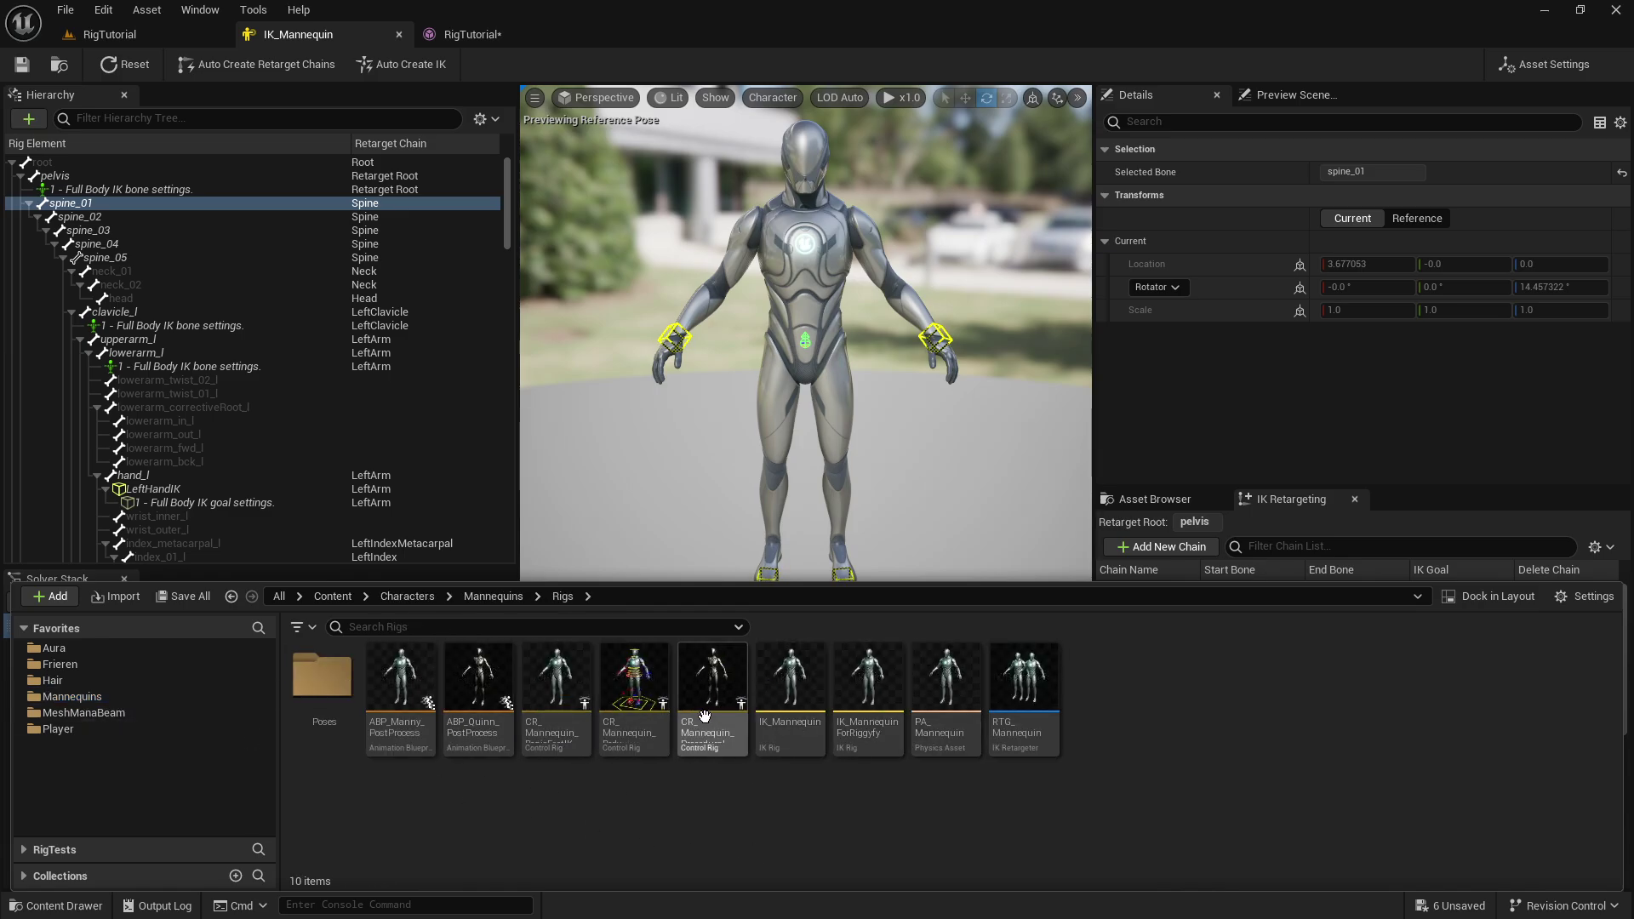
pyautogui.click(796, 698)
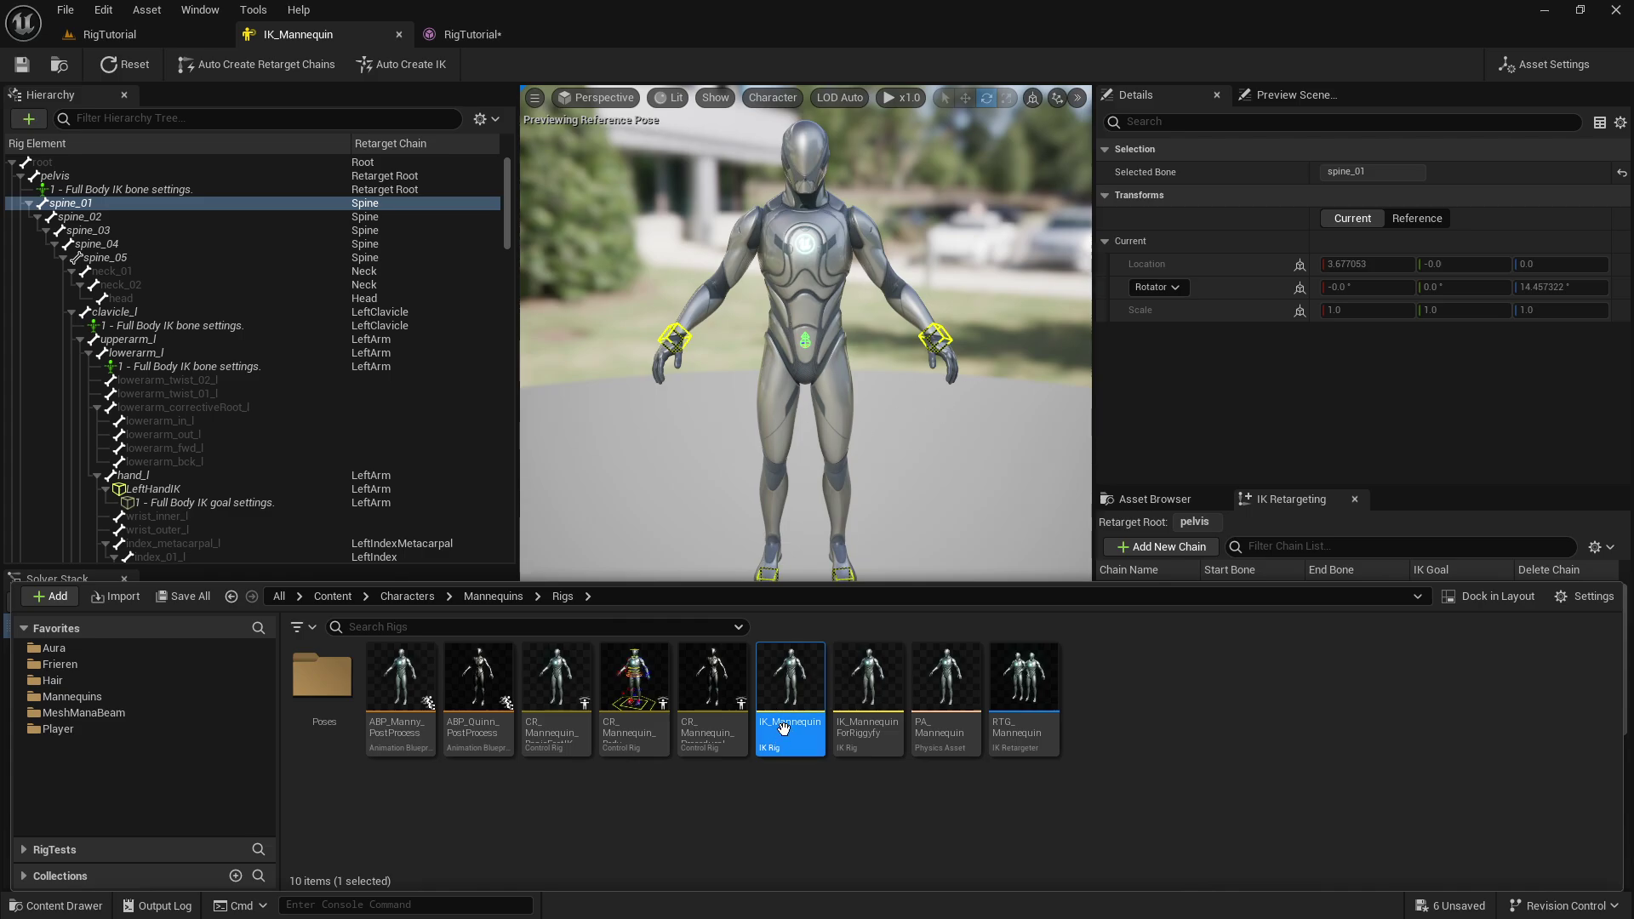
pyautogui.click(779, 830)
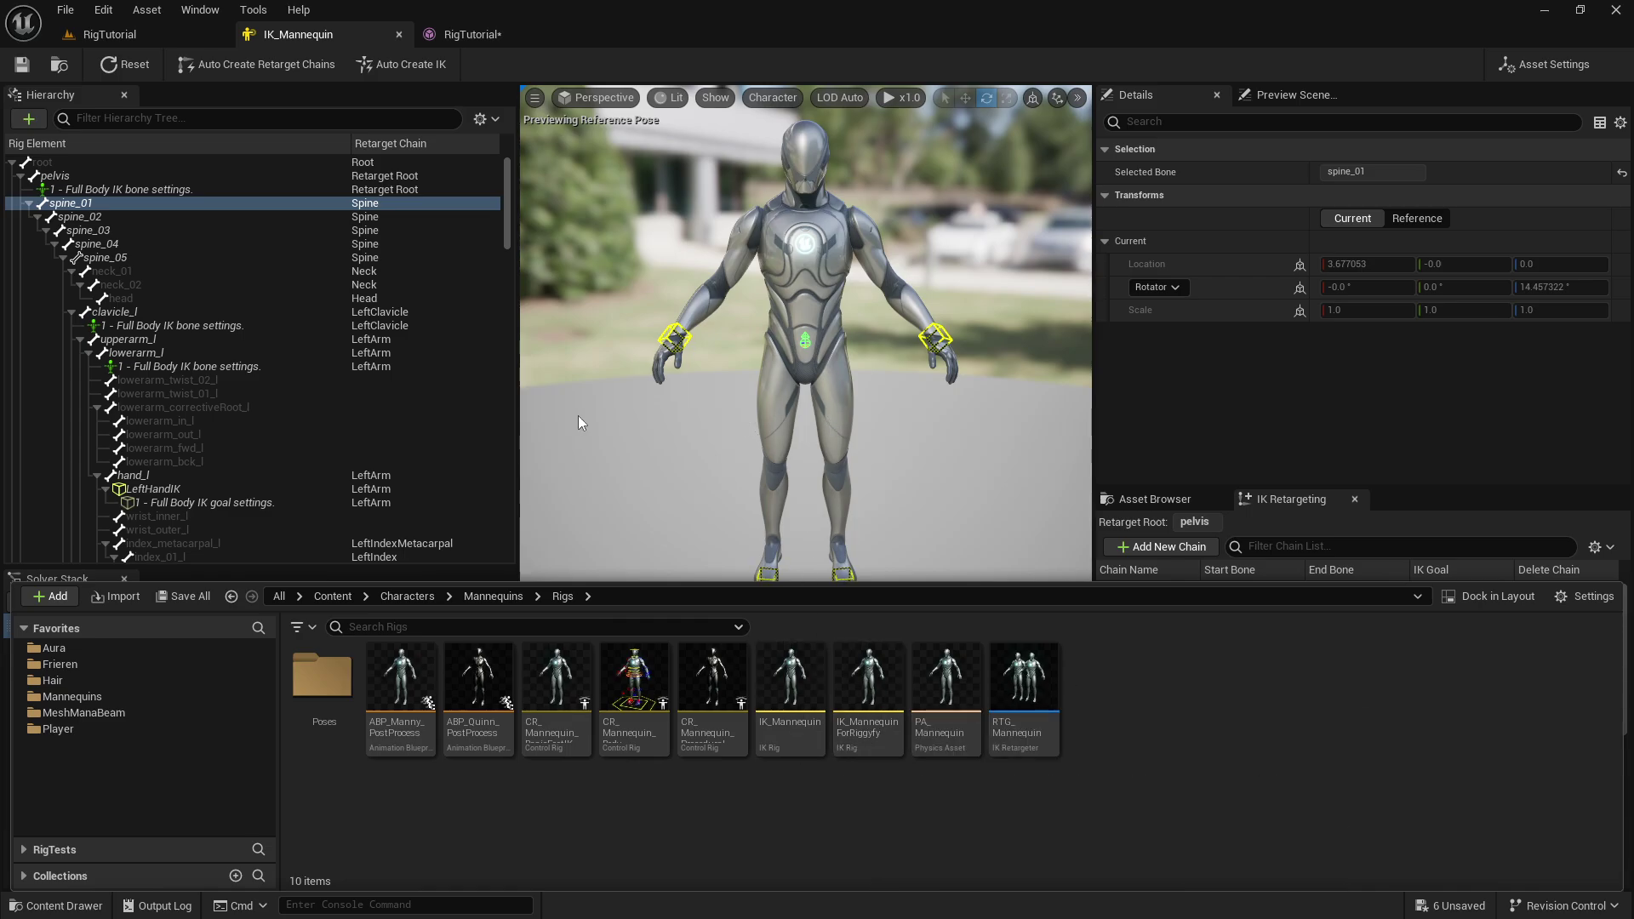
# - Open the IK_MannequinForRiggyfy rig from the Mannequins Rigs folder
pyautogui.click(634, 390)
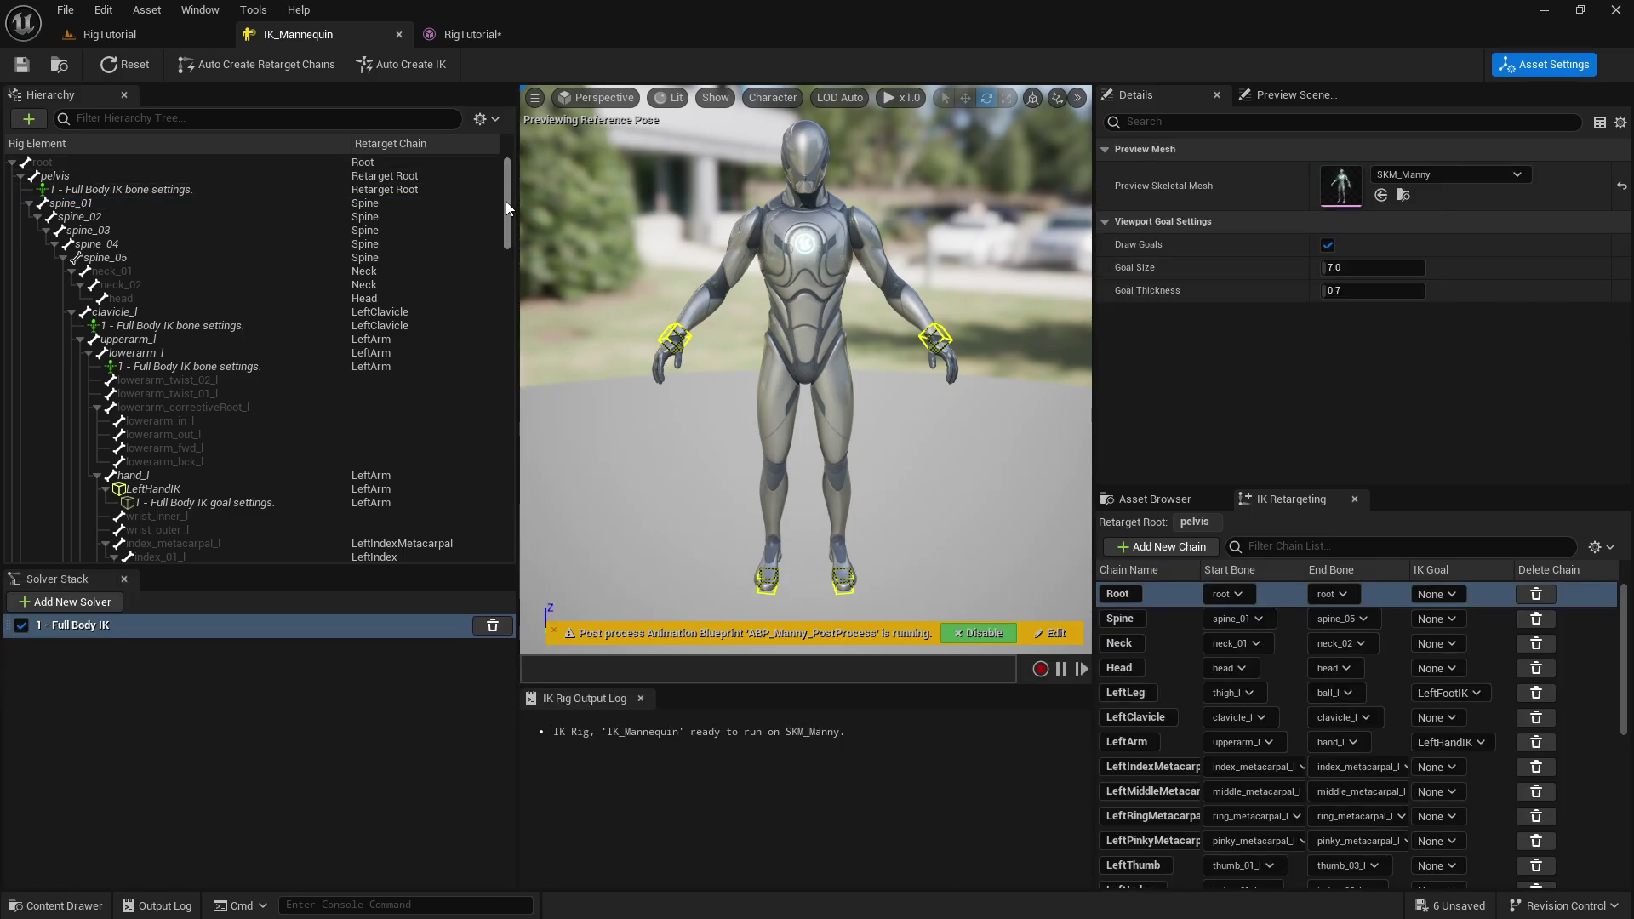
pyautogui.hotkey('ctrl', 'space')
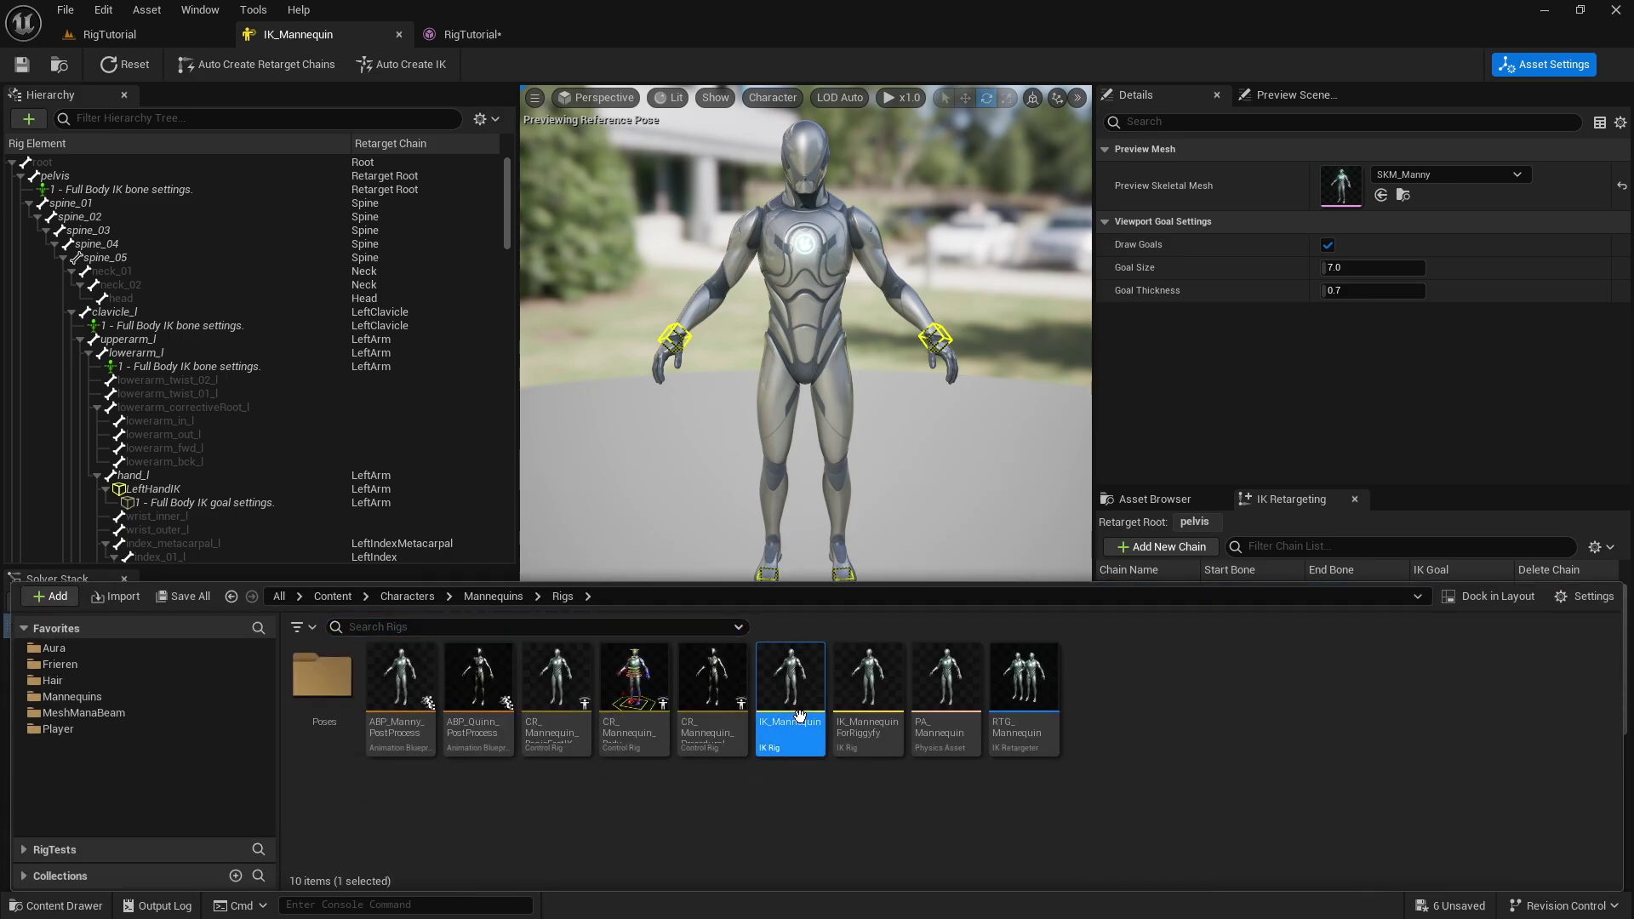
pyautogui.doubleClick(860, 719)
pyautogui.click(1274, 596)
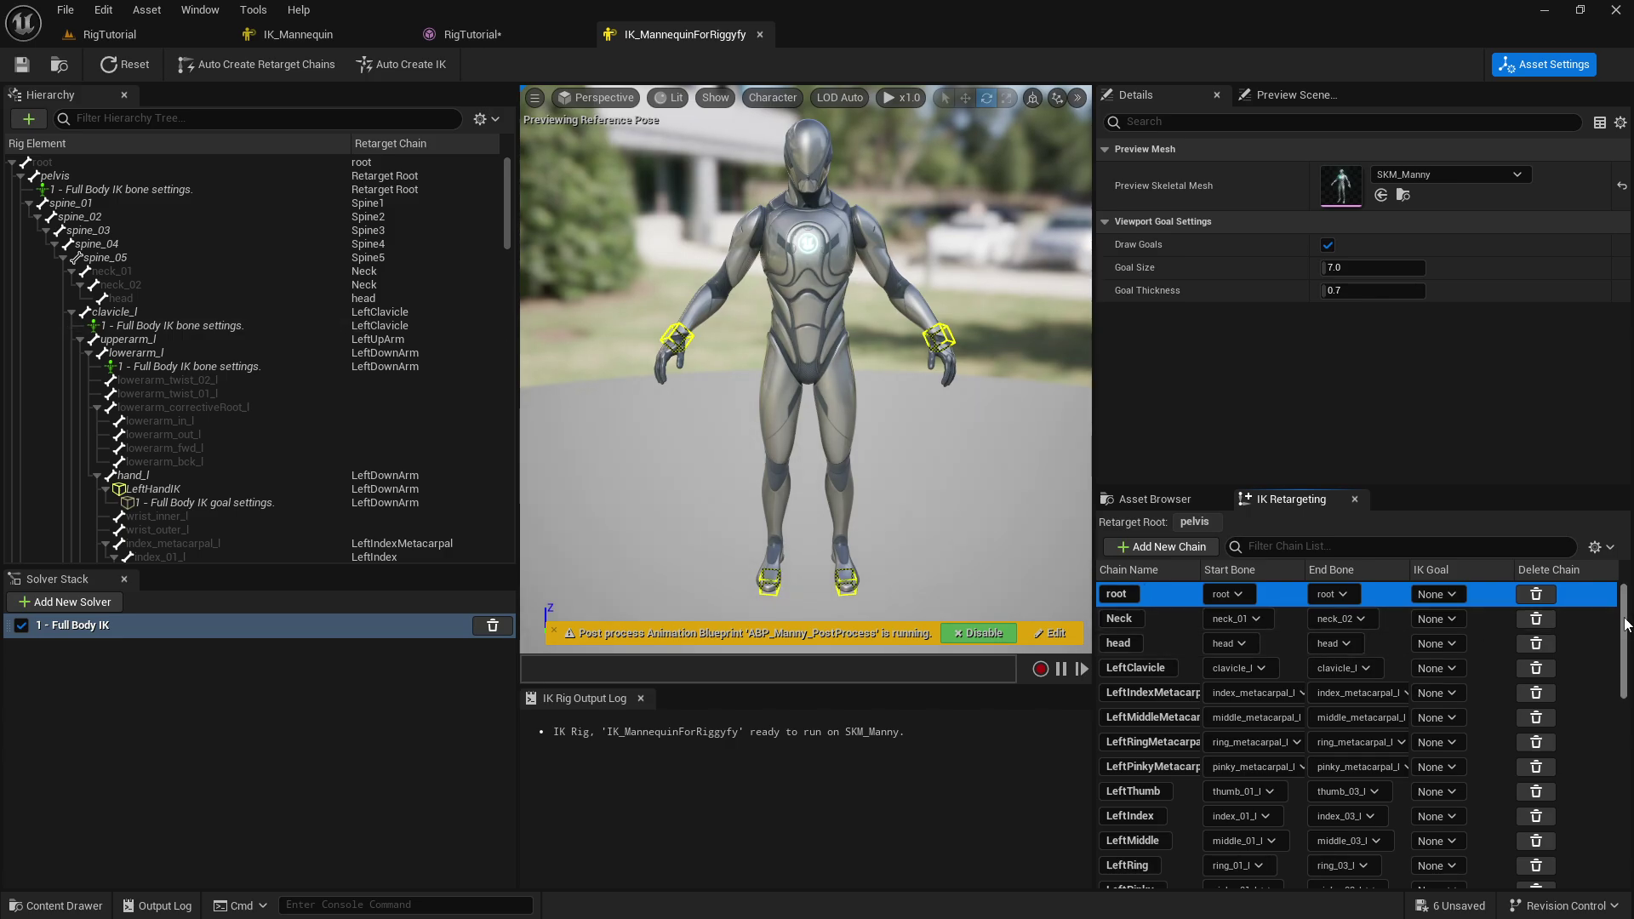
# - Examine the spine bones spine_01 to spine_05 and their individual retarget chains in IK_MannequinForRiggyfy
pyautogui.moveTo(1623, 626); pyautogui.dragTo(1620, 620)
pyautogui.click(82, 218)
pyautogui.click(98, 207)
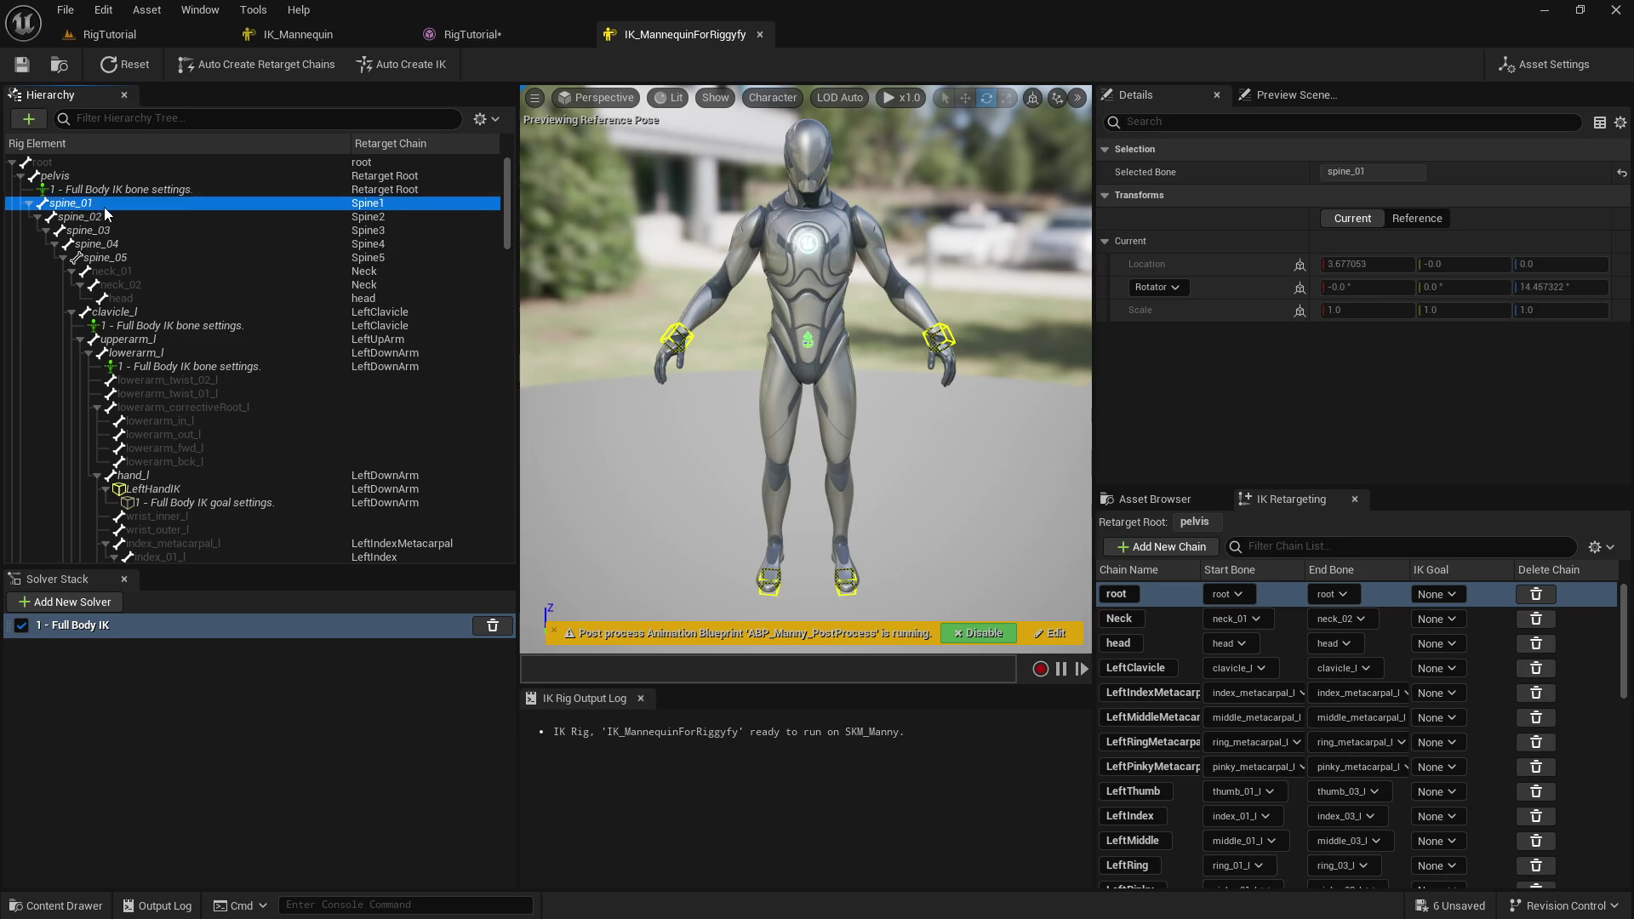
pyautogui.click(100, 217)
pyautogui.click(88, 204)
pyautogui.click(91, 216)
pyautogui.click(87, 206)
pyautogui.click(83, 218)
pyautogui.click(88, 205)
pyautogui.click(102, 220)
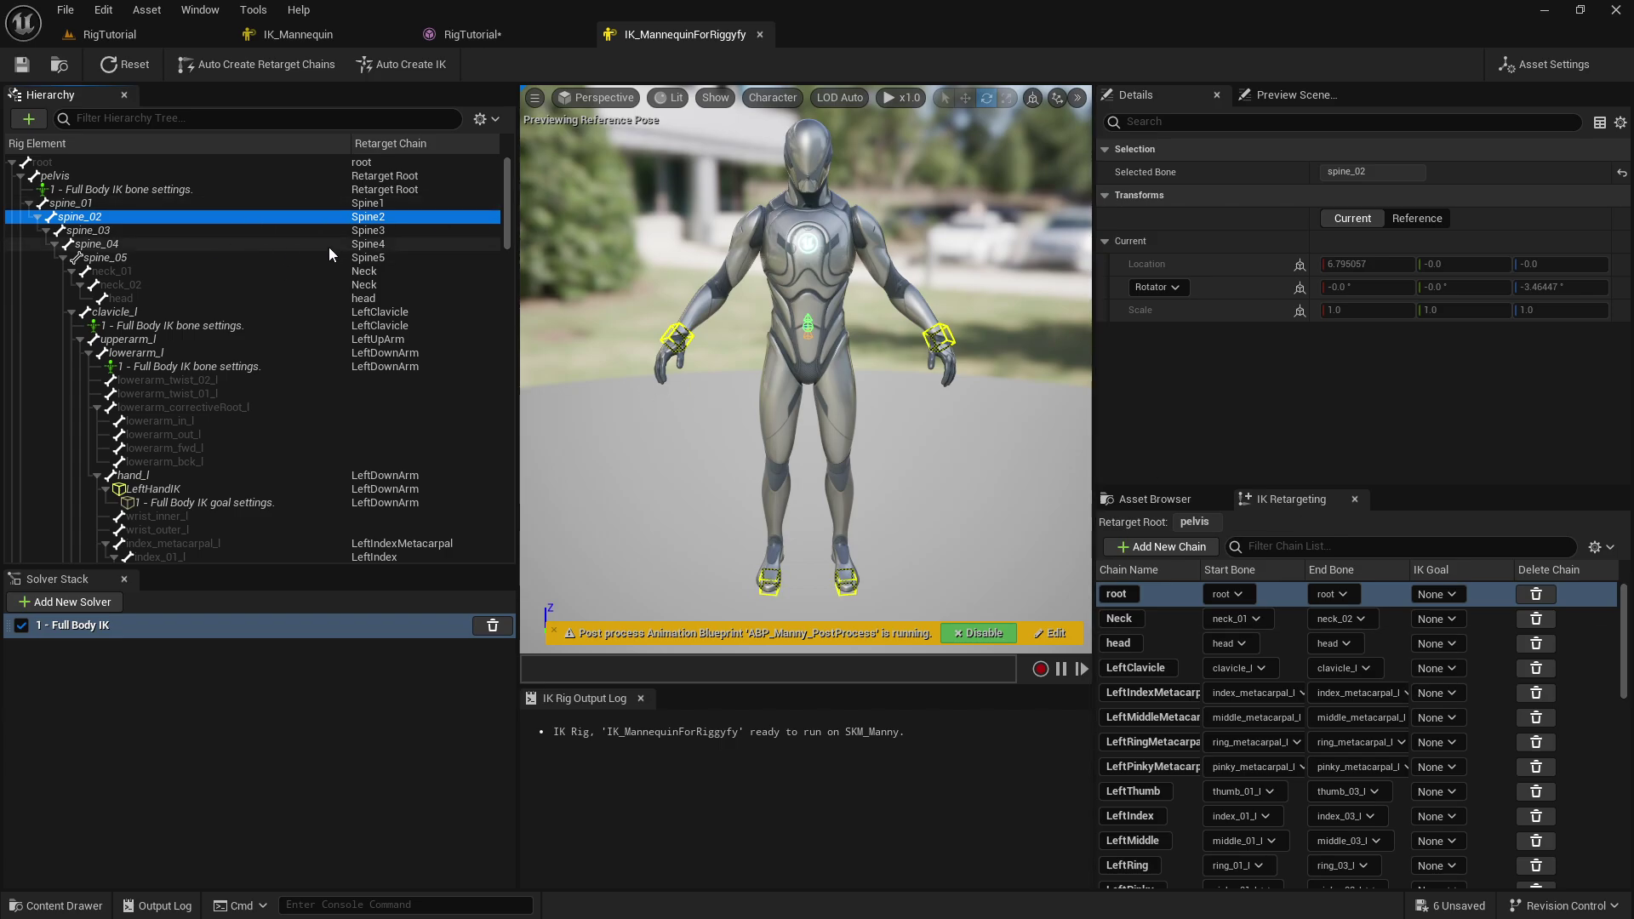
pyautogui.click(74, 204)
pyautogui.press('Down')
pyautogui.press('Down')
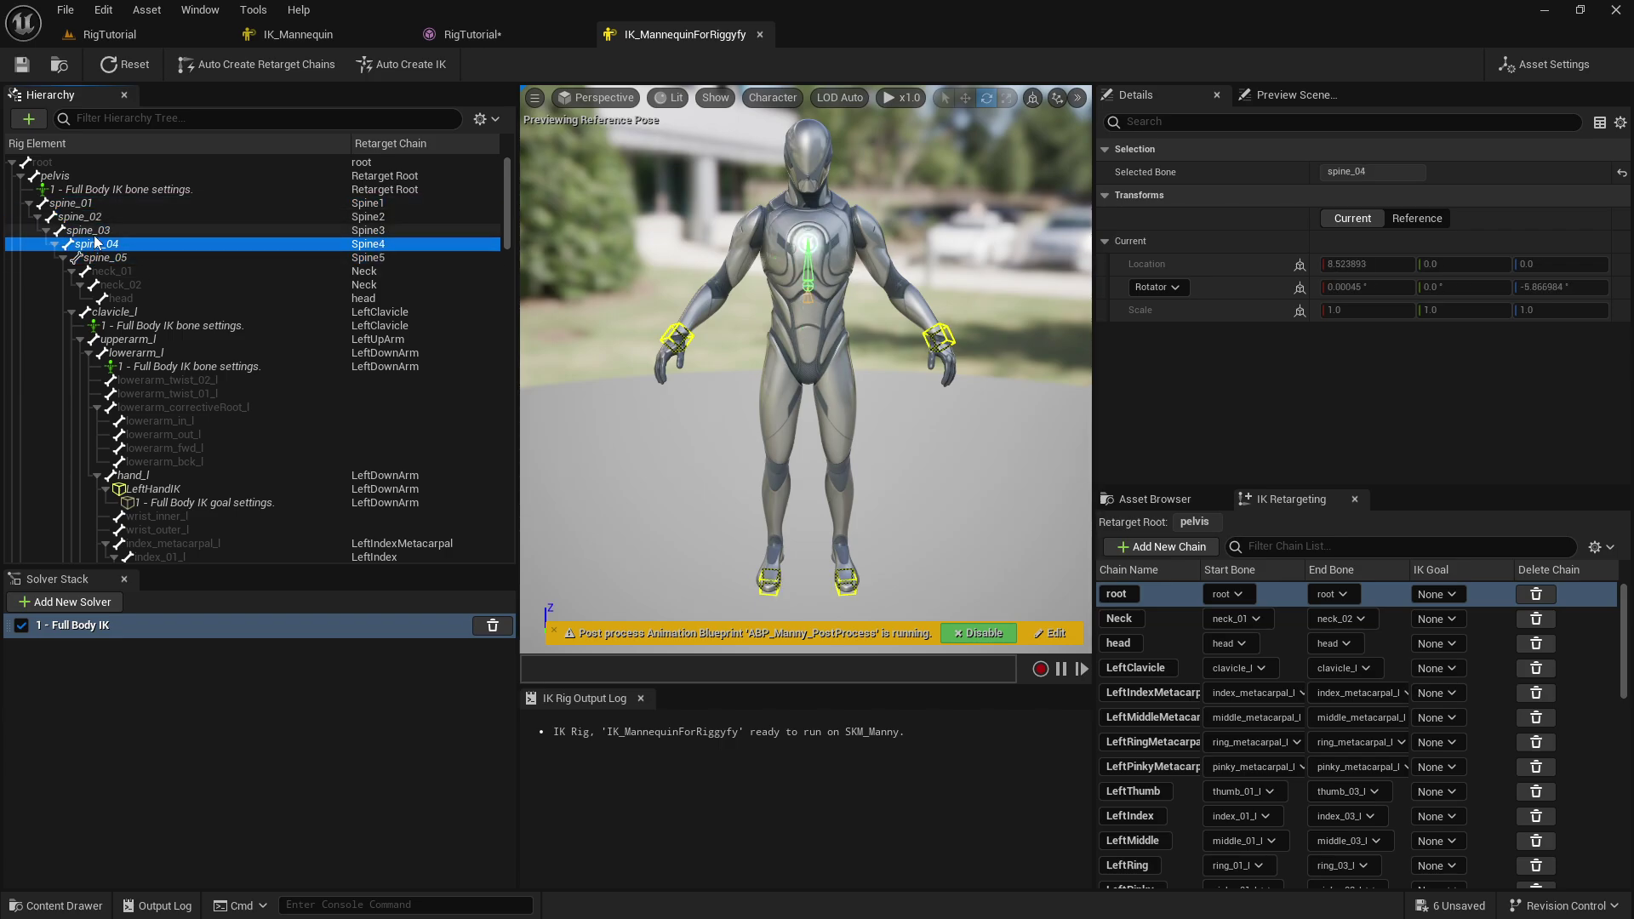
pyautogui.press('Down')
pyautogui.press('Down')
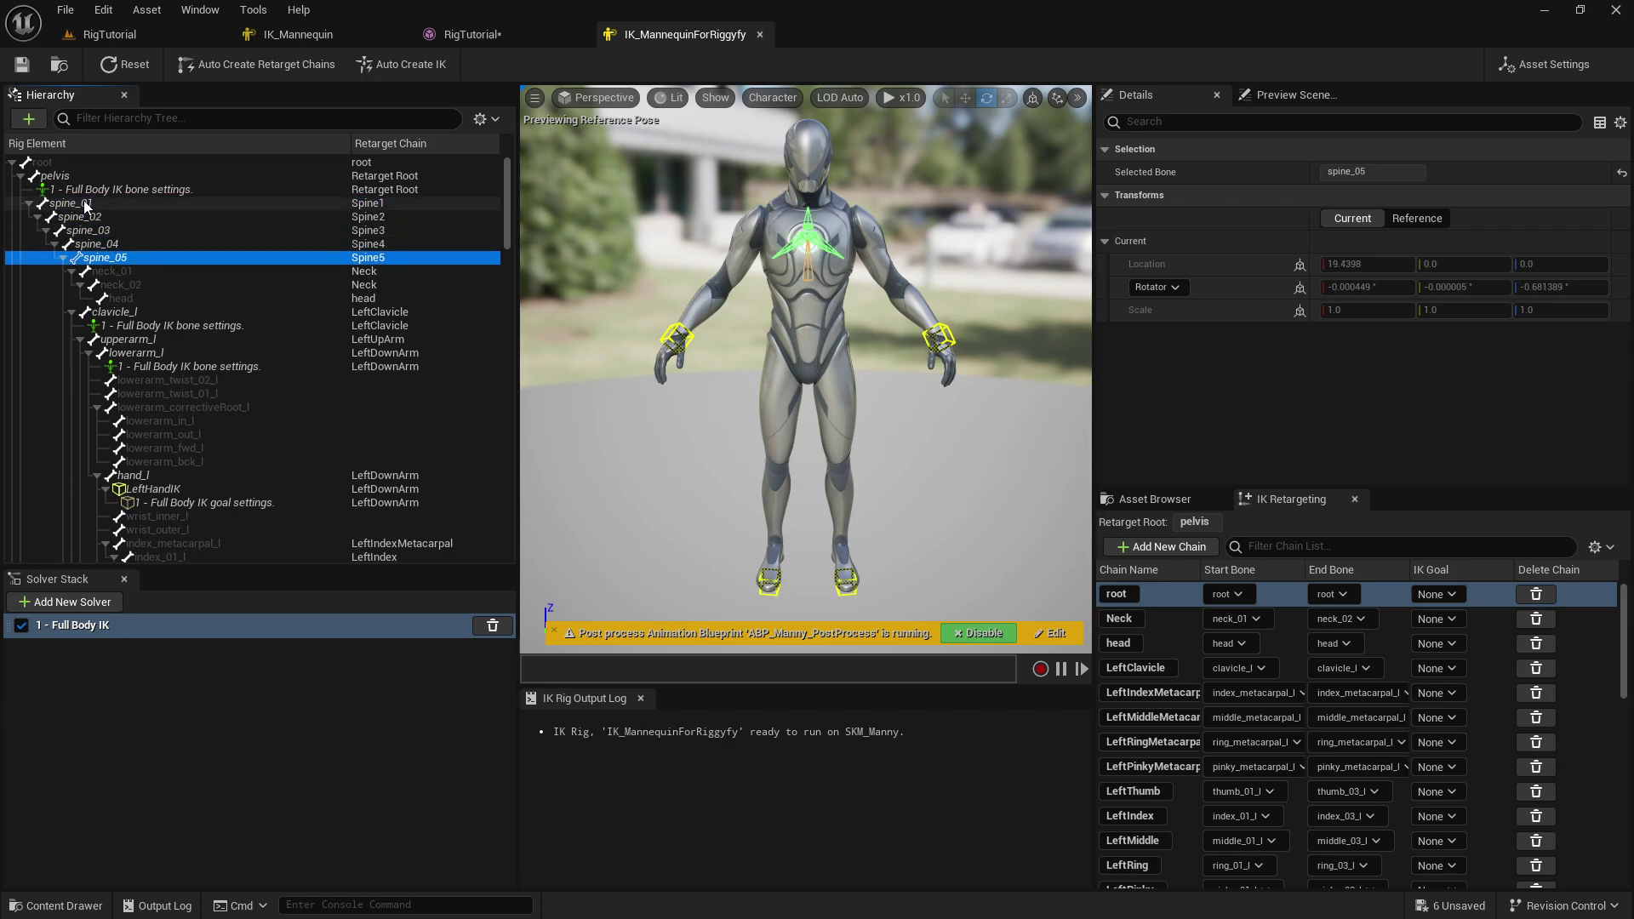
# - Examine the retarget chains of IK_MannequinForRiggyfy, from Spine1 through Spine5 to the leg and arm chains
pyautogui.click(77, 209)
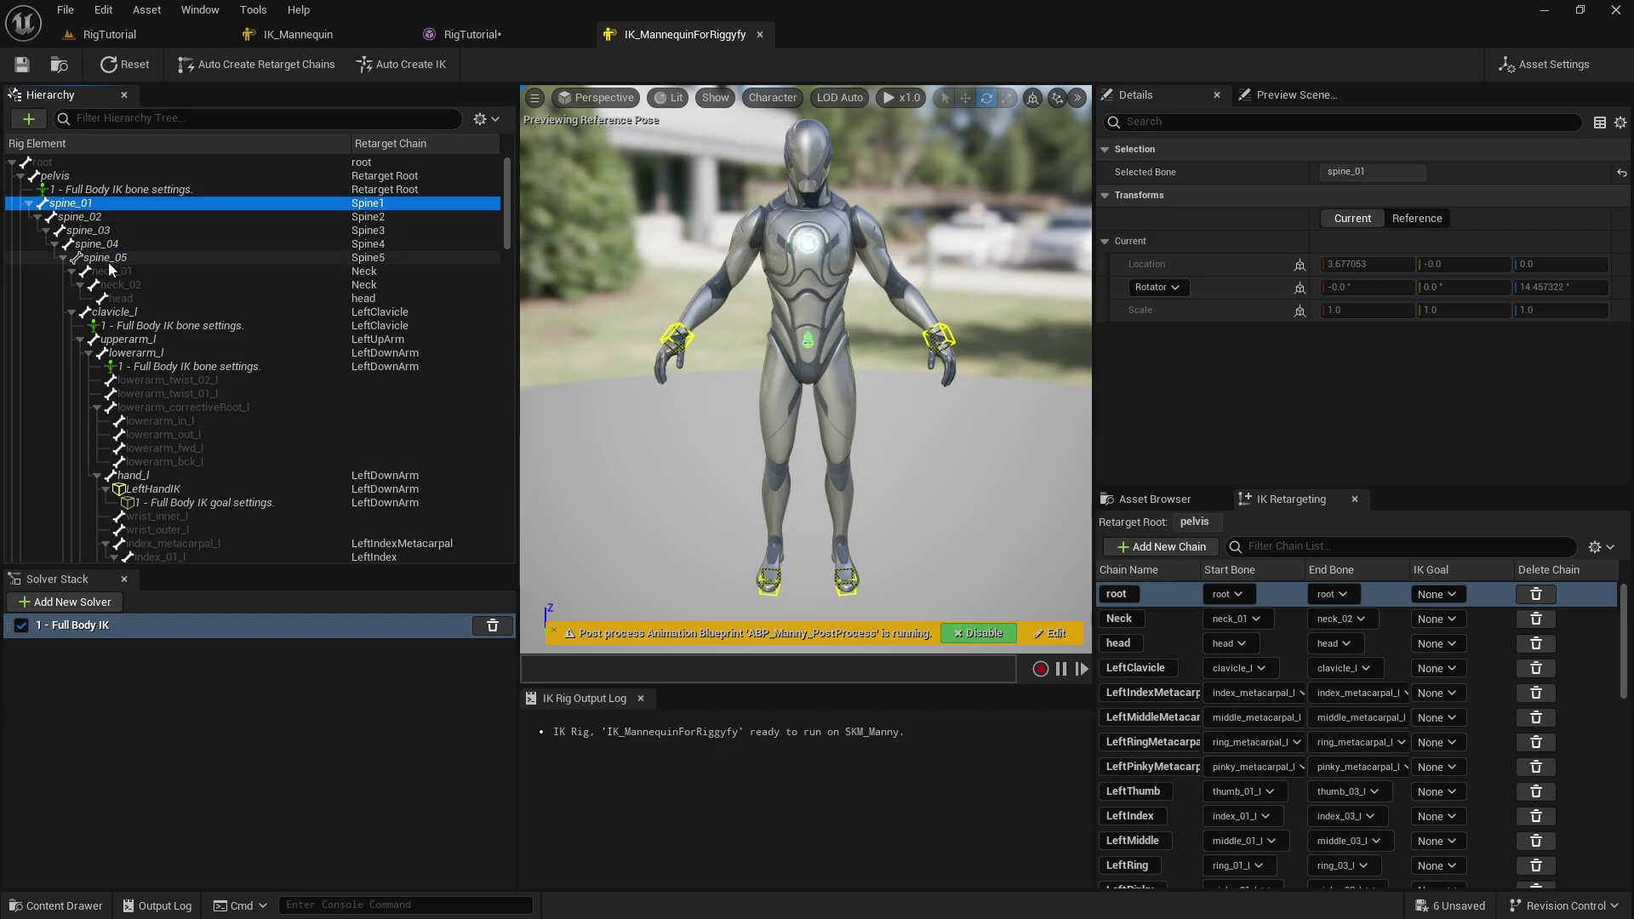
pyautogui.click(110, 258)
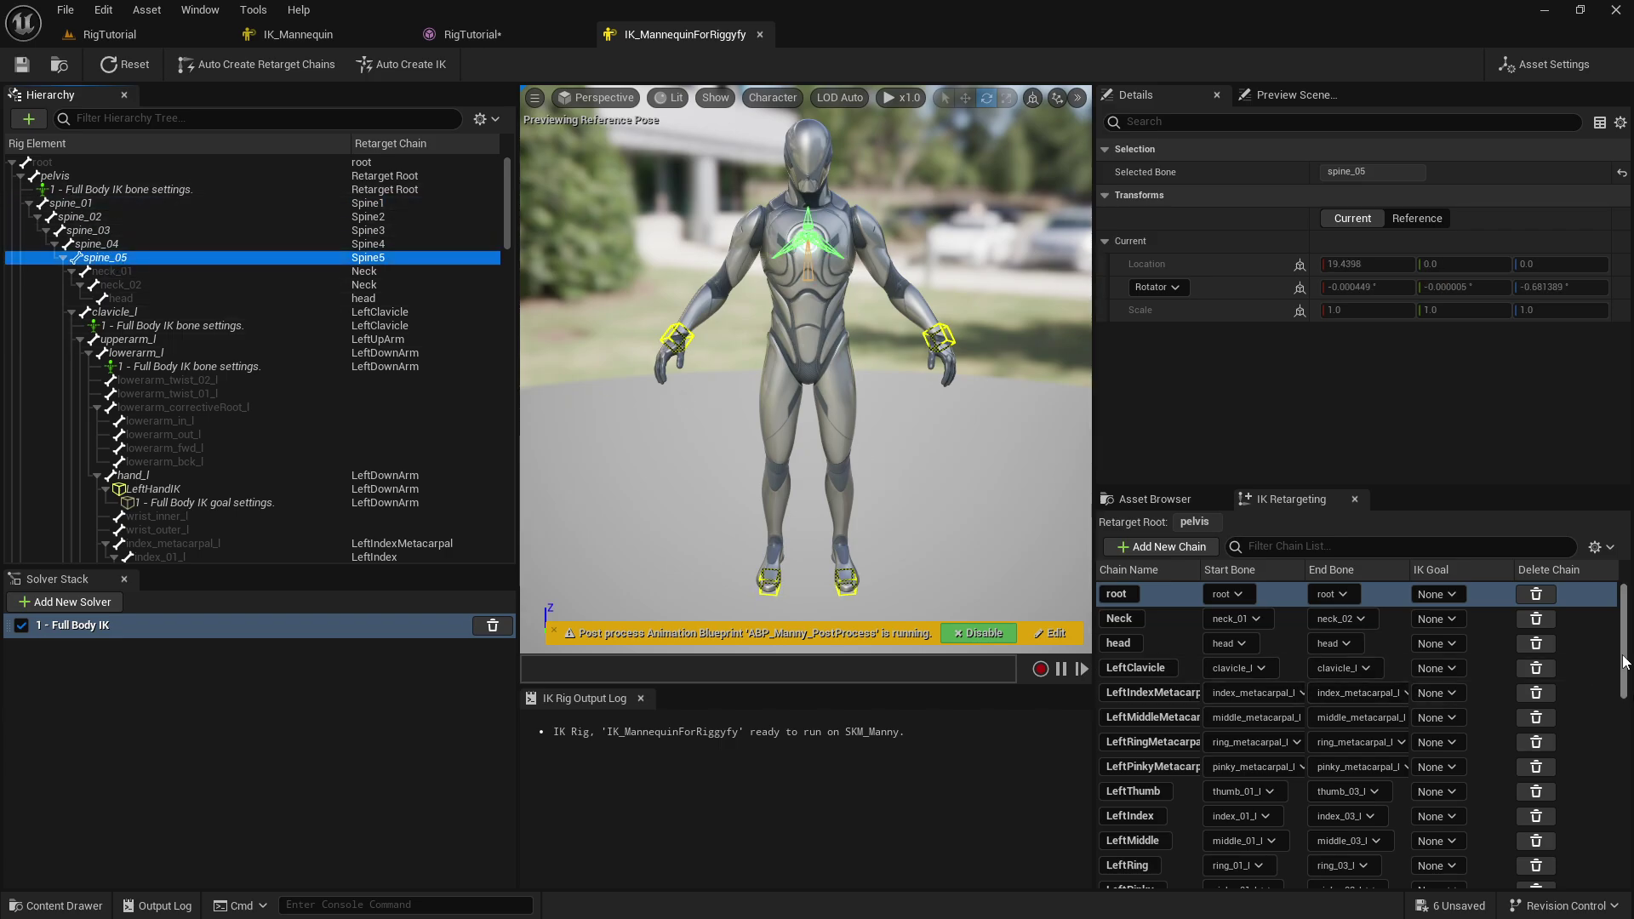
pyautogui.scroll(-3, 1627, 719)
pyautogui.scroll(-3, 1626, 719)
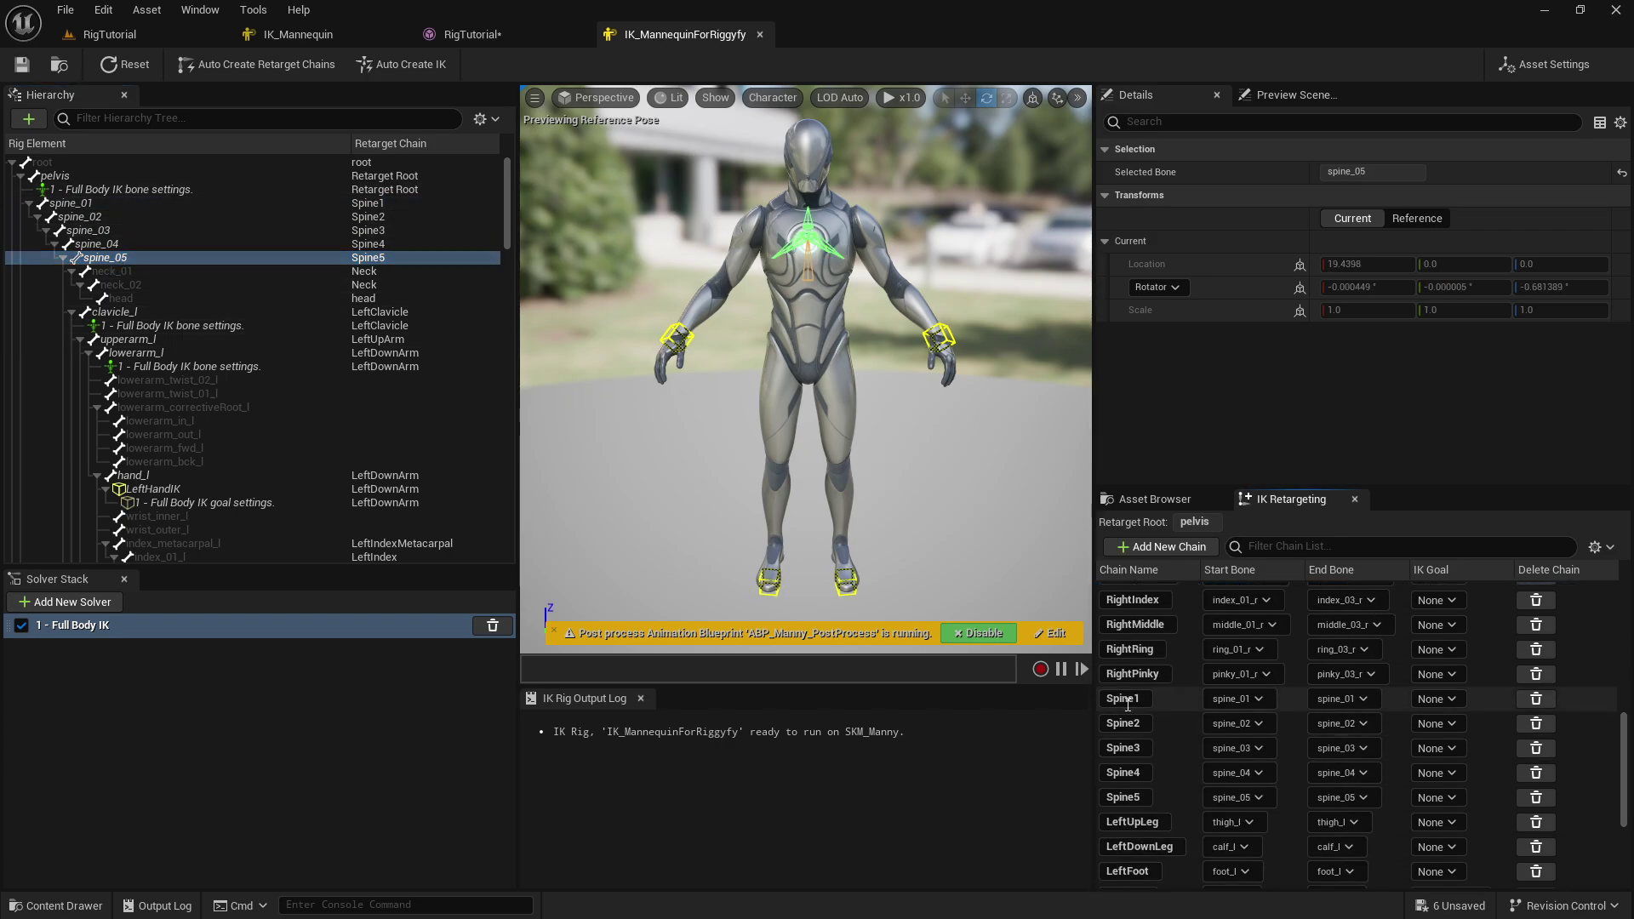
pyautogui.click(1176, 698)
pyautogui.click(1181, 723)
pyautogui.click(1172, 747)
pyautogui.click(1177, 771)
pyautogui.click(1181, 792)
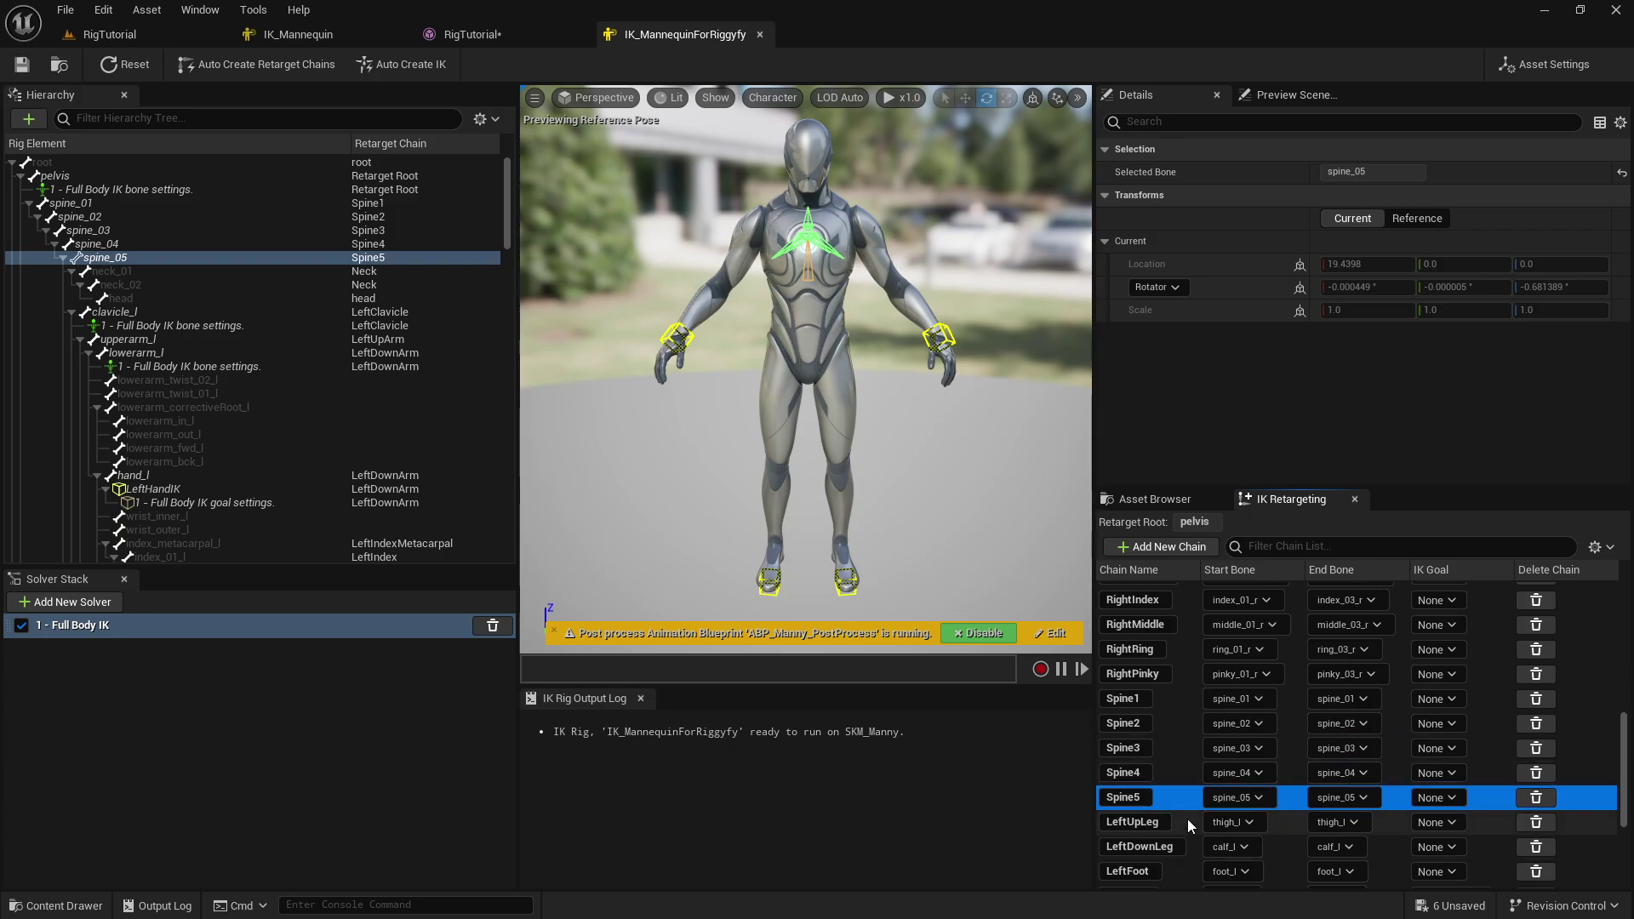
pyautogui.click(1158, 822)
pyautogui.click(1178, 847)
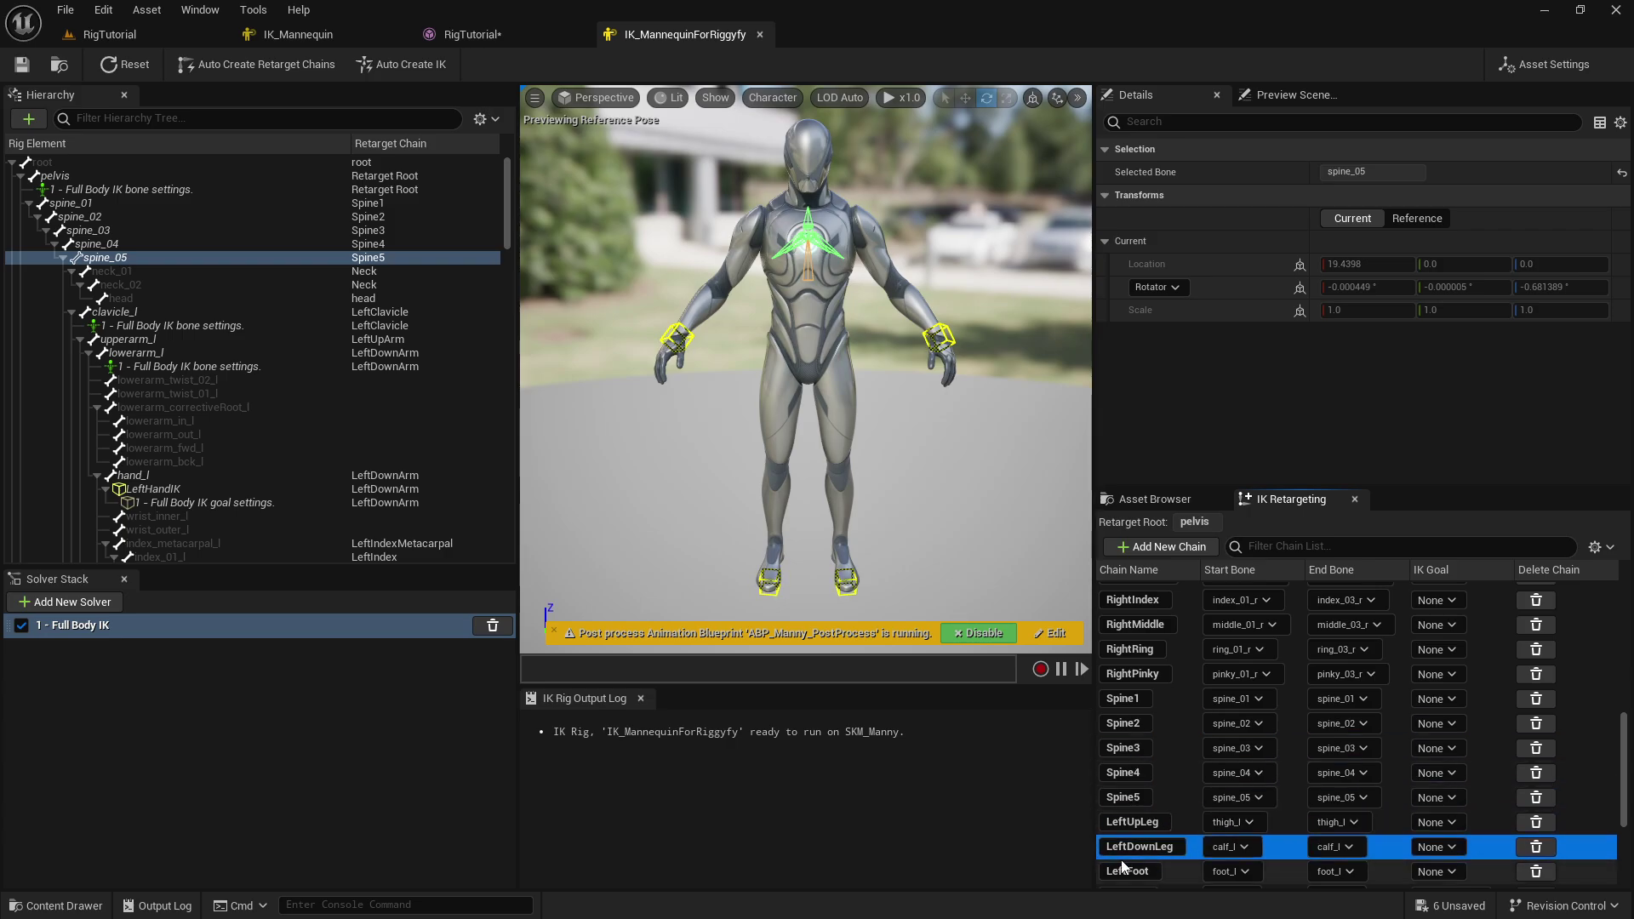
pyautogui.moveTo(1618, 759); pyautogui.dragTo(1625, 832)
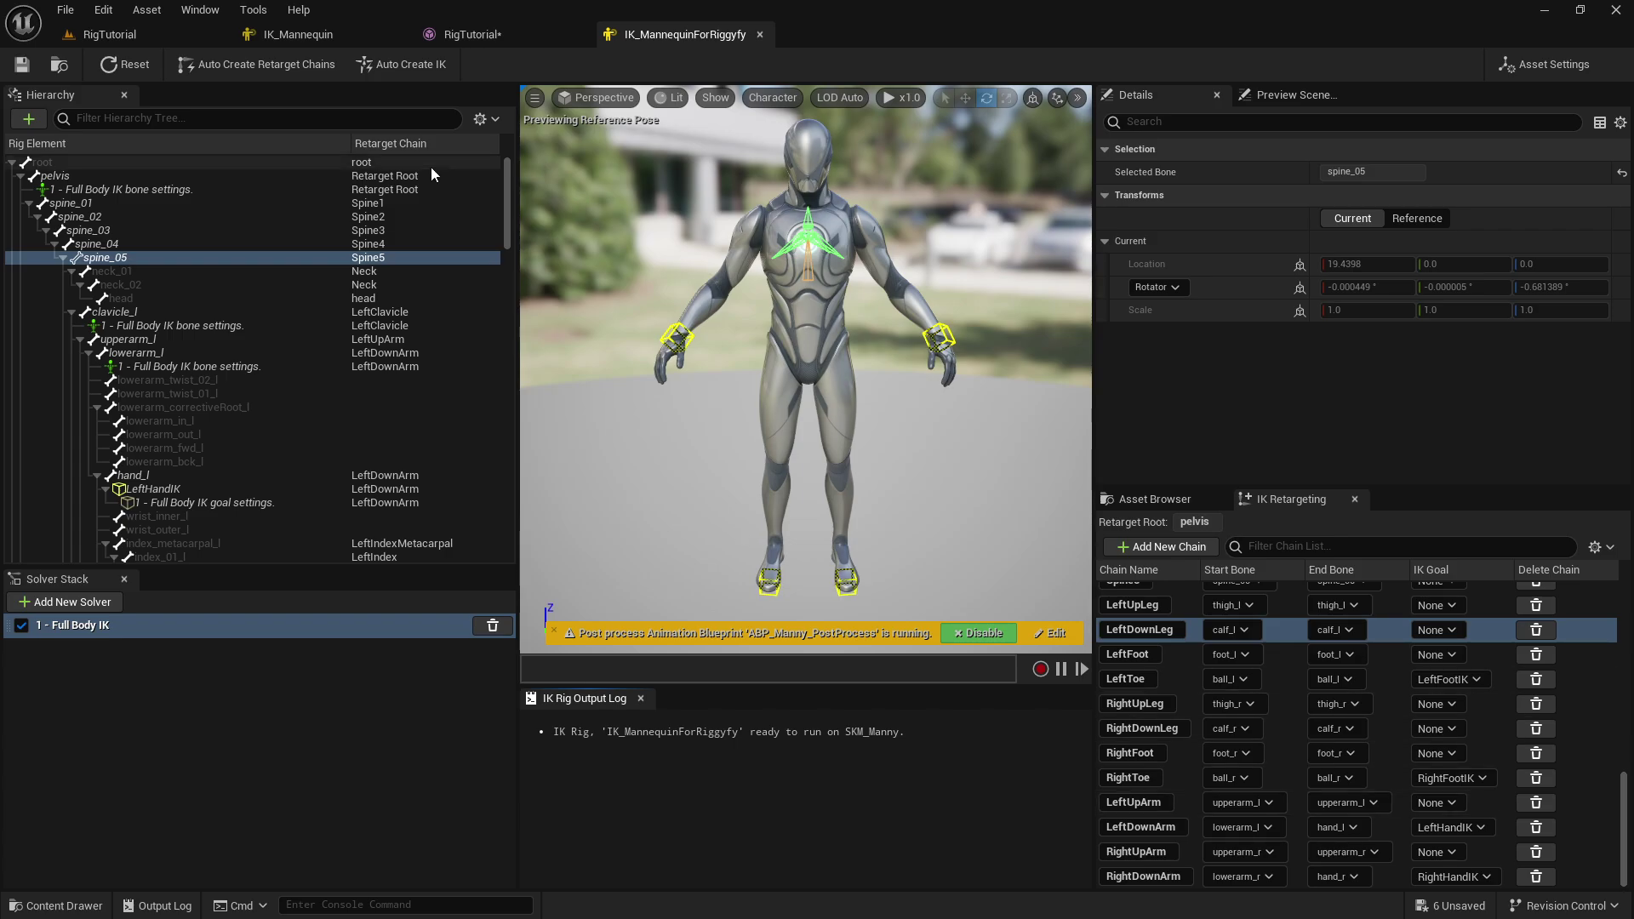
# - Create a folder named Rigs inside the RiggedCharacter folder under AALevels
pyautogui.hotkey('ctrl', 'space')
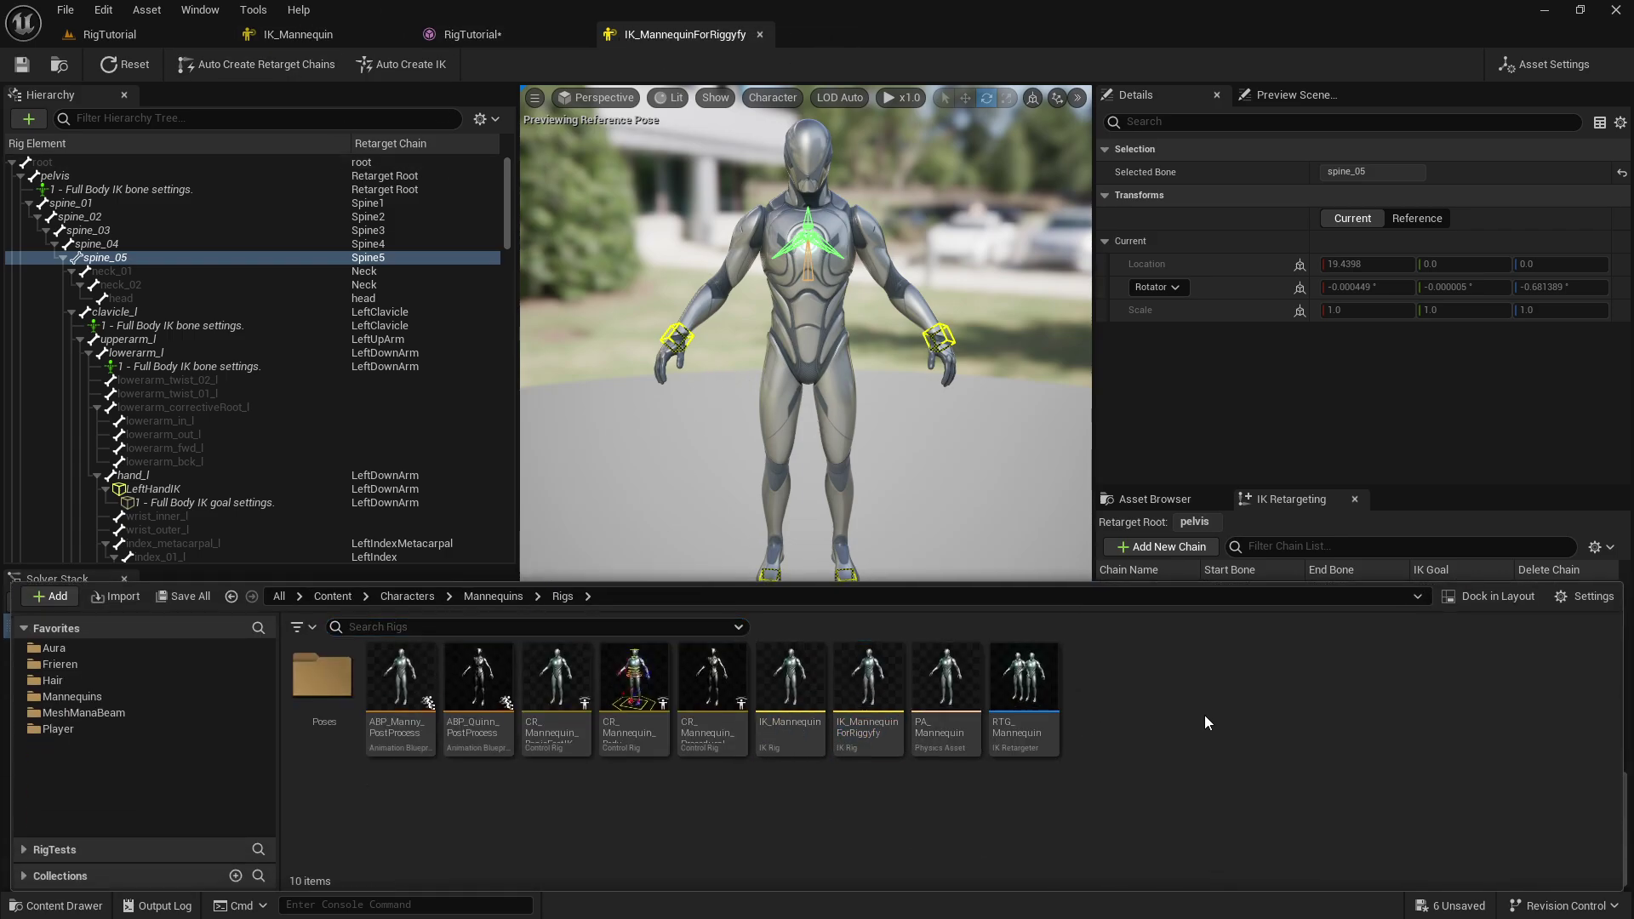
pyautogui.click(886, 354)
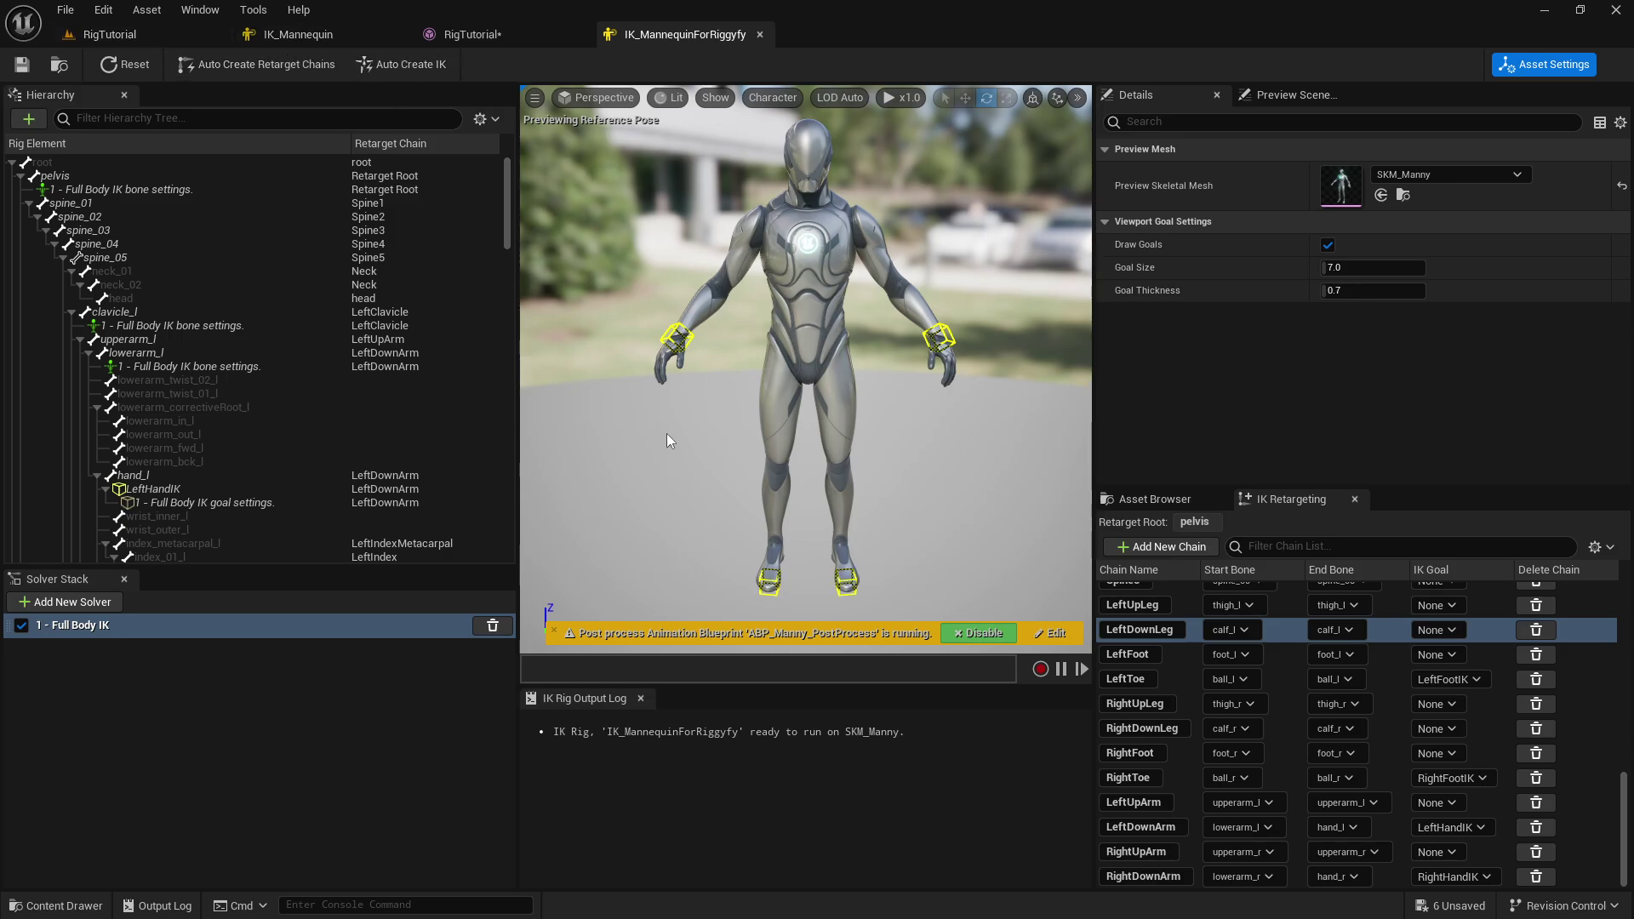
pyautogui.hotkey('ctrl', 'space')
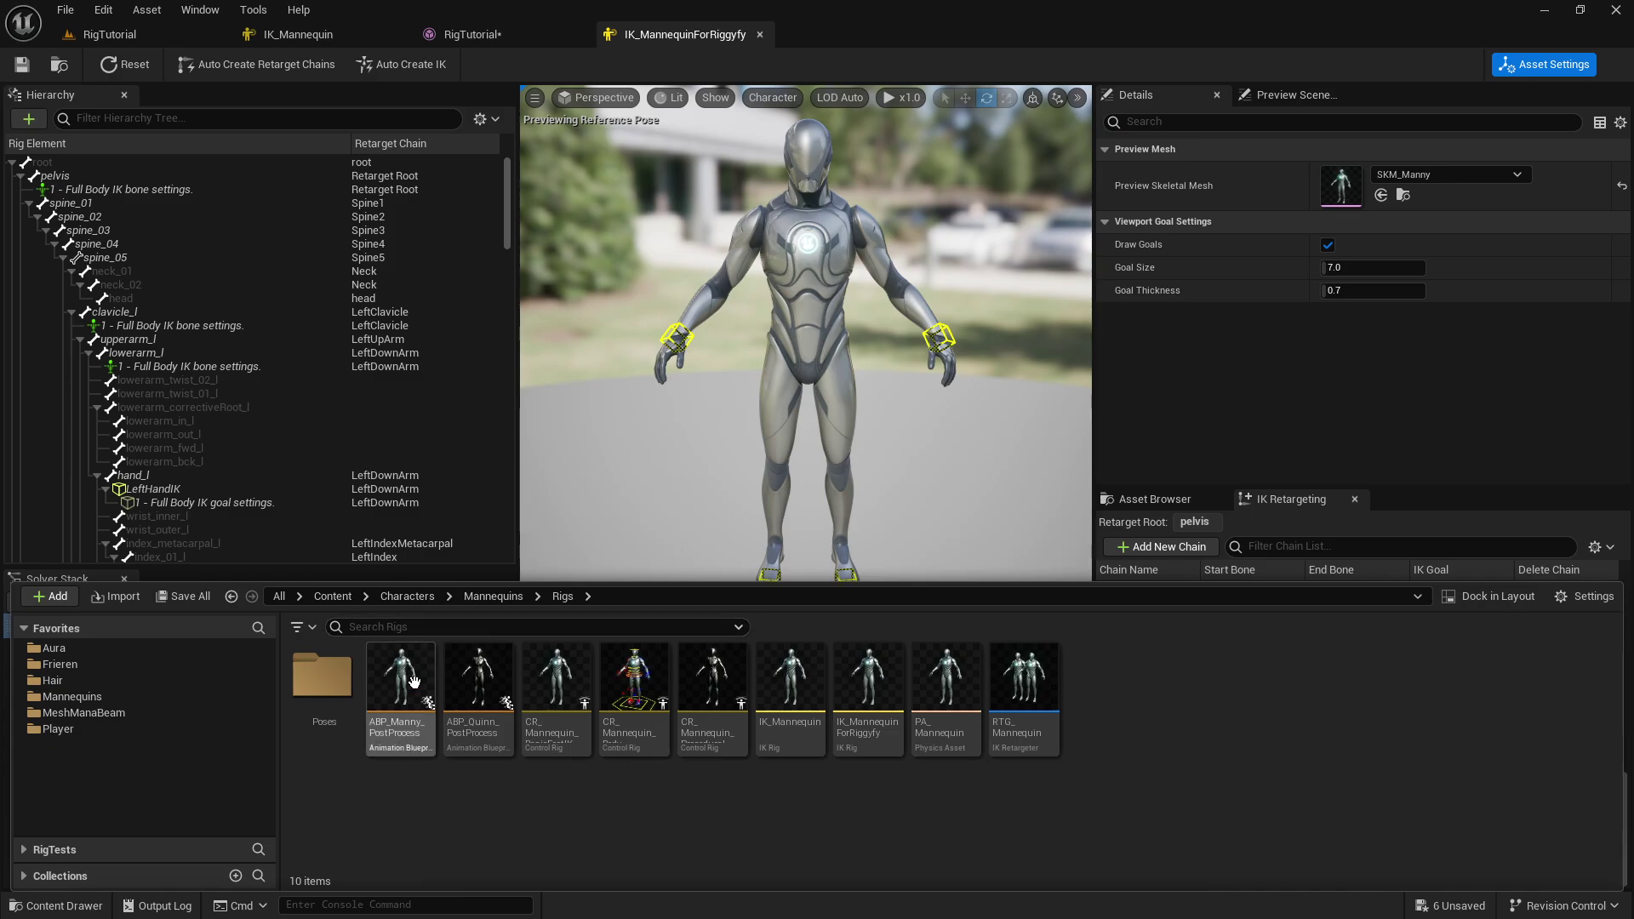
pyautogui.click(332, 596)
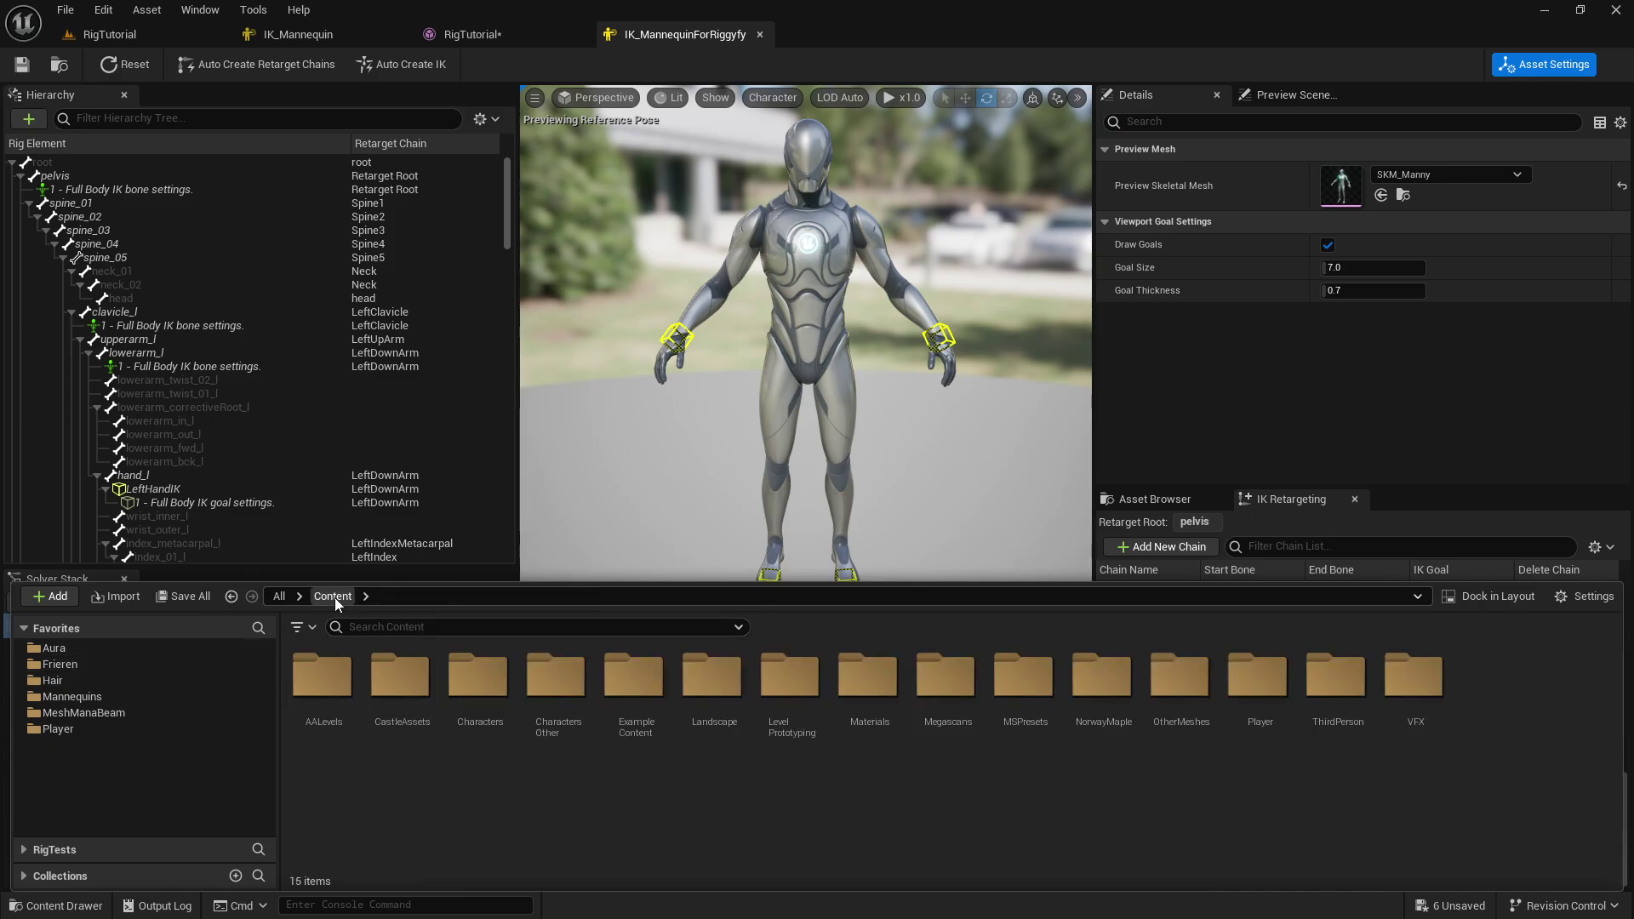
pyautogui.doubleClick(322, 676)
pyautogui.doubleClick(477, 676)
pyautogui.doubleClick(322, 677)
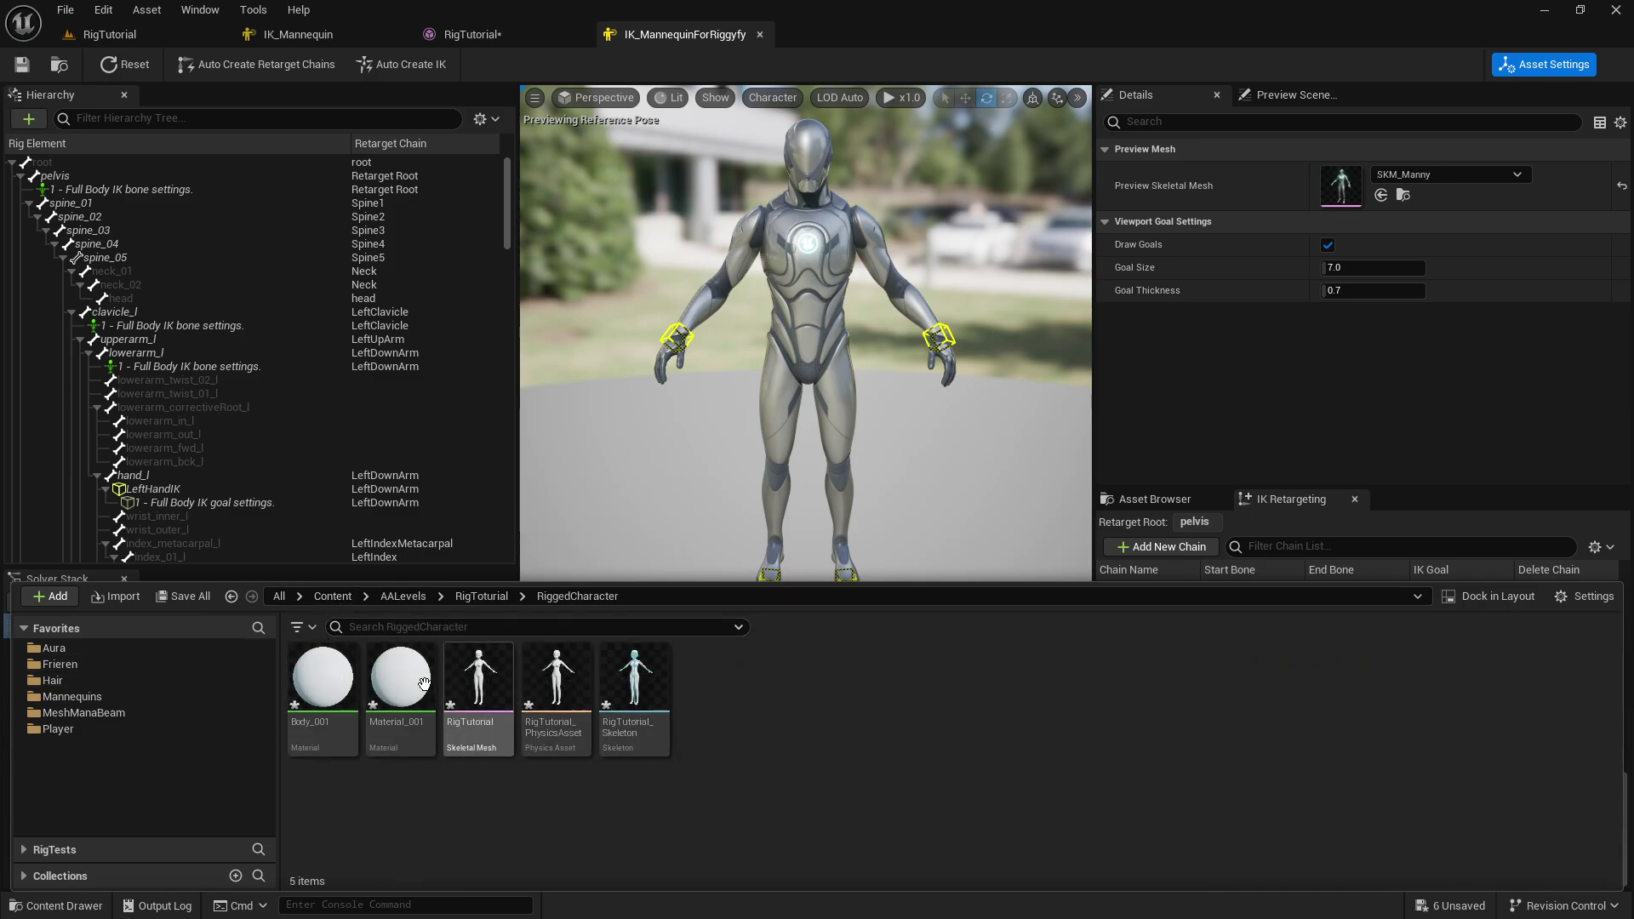
pyautogui.rightClick(773, 752)
pyautogui.click(849, 165)
pyautogui.write('Rigs')
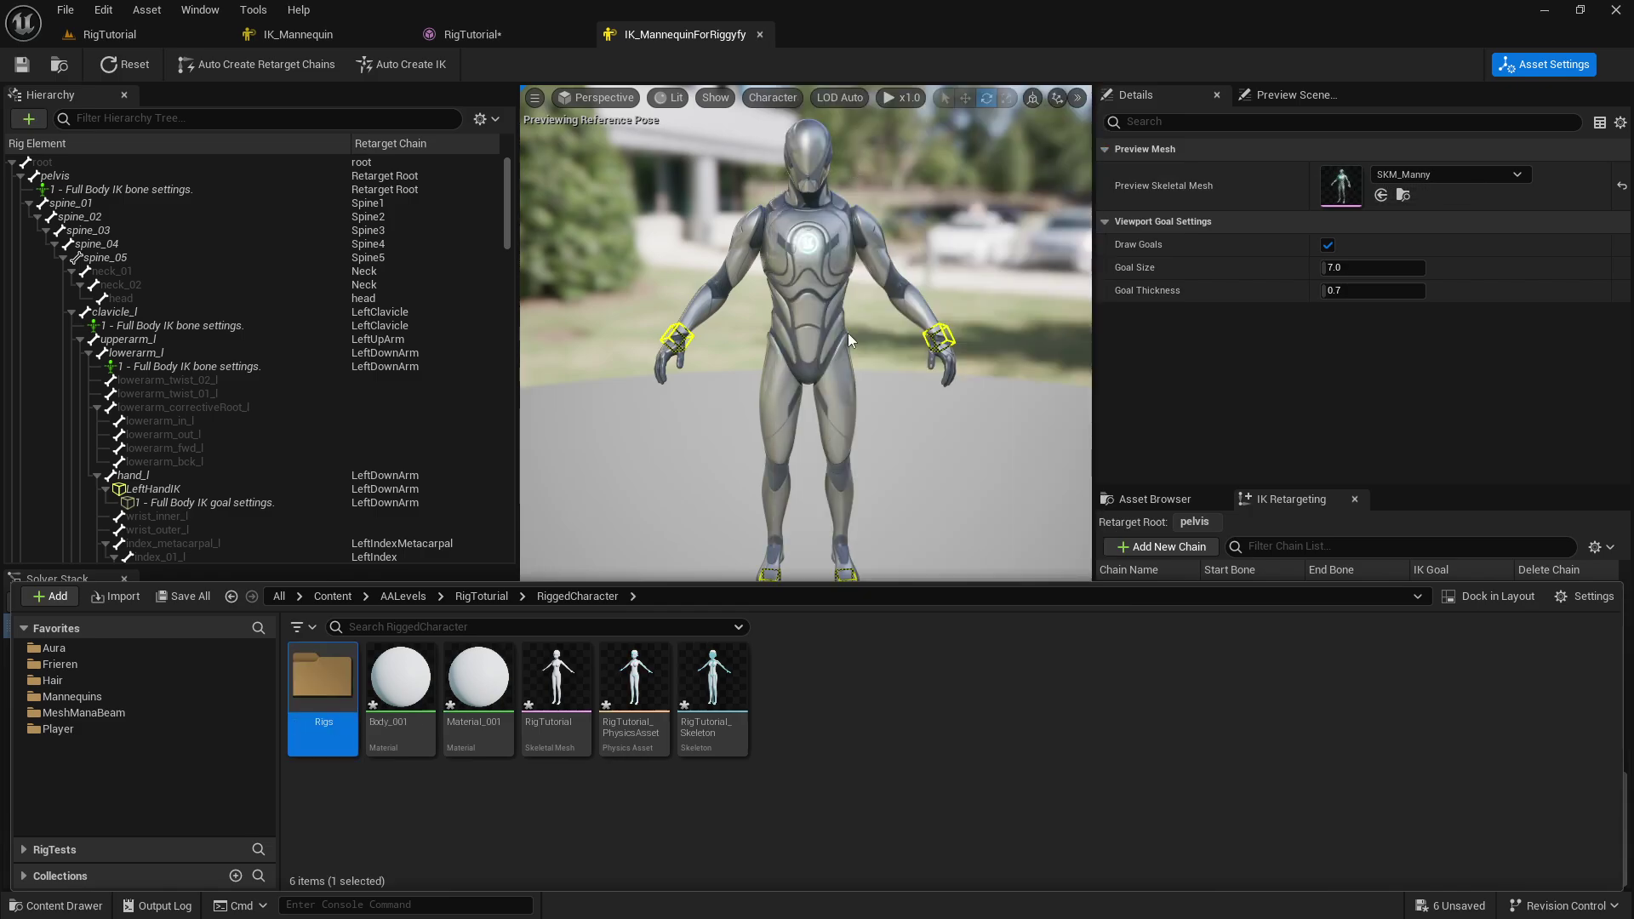
pyautogui.click(944, 749)
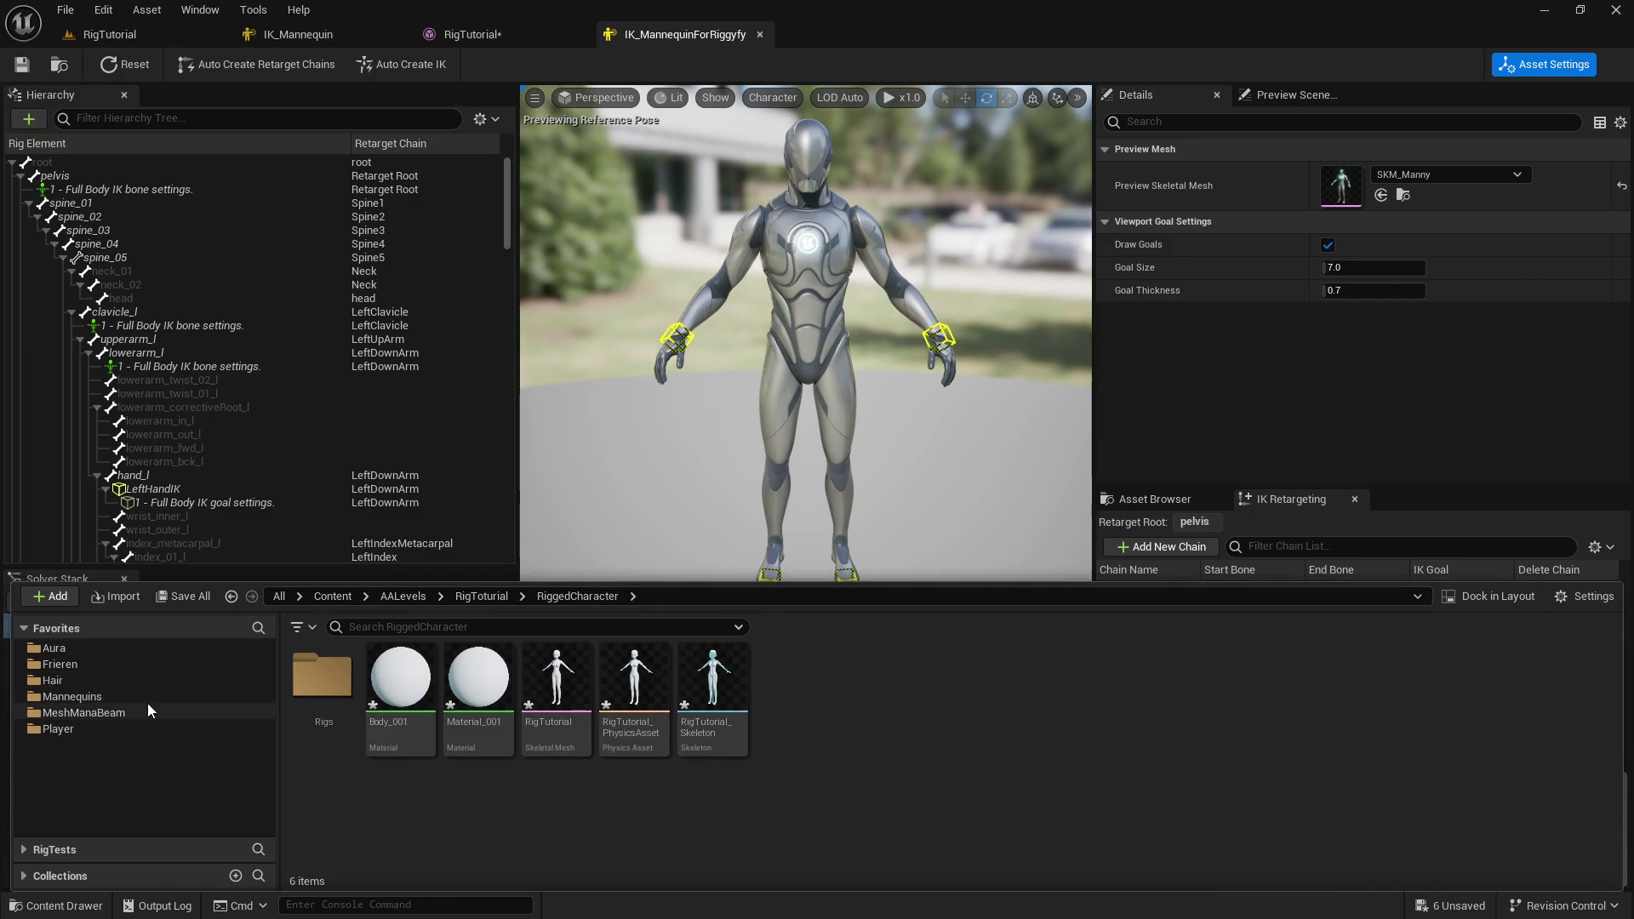
# - Copy the IK_FrierenRigyfy rig from Characters/Frieren/Rigs into the Rigs folder of RiggedCharacter
pyautogui.click(60, 667)
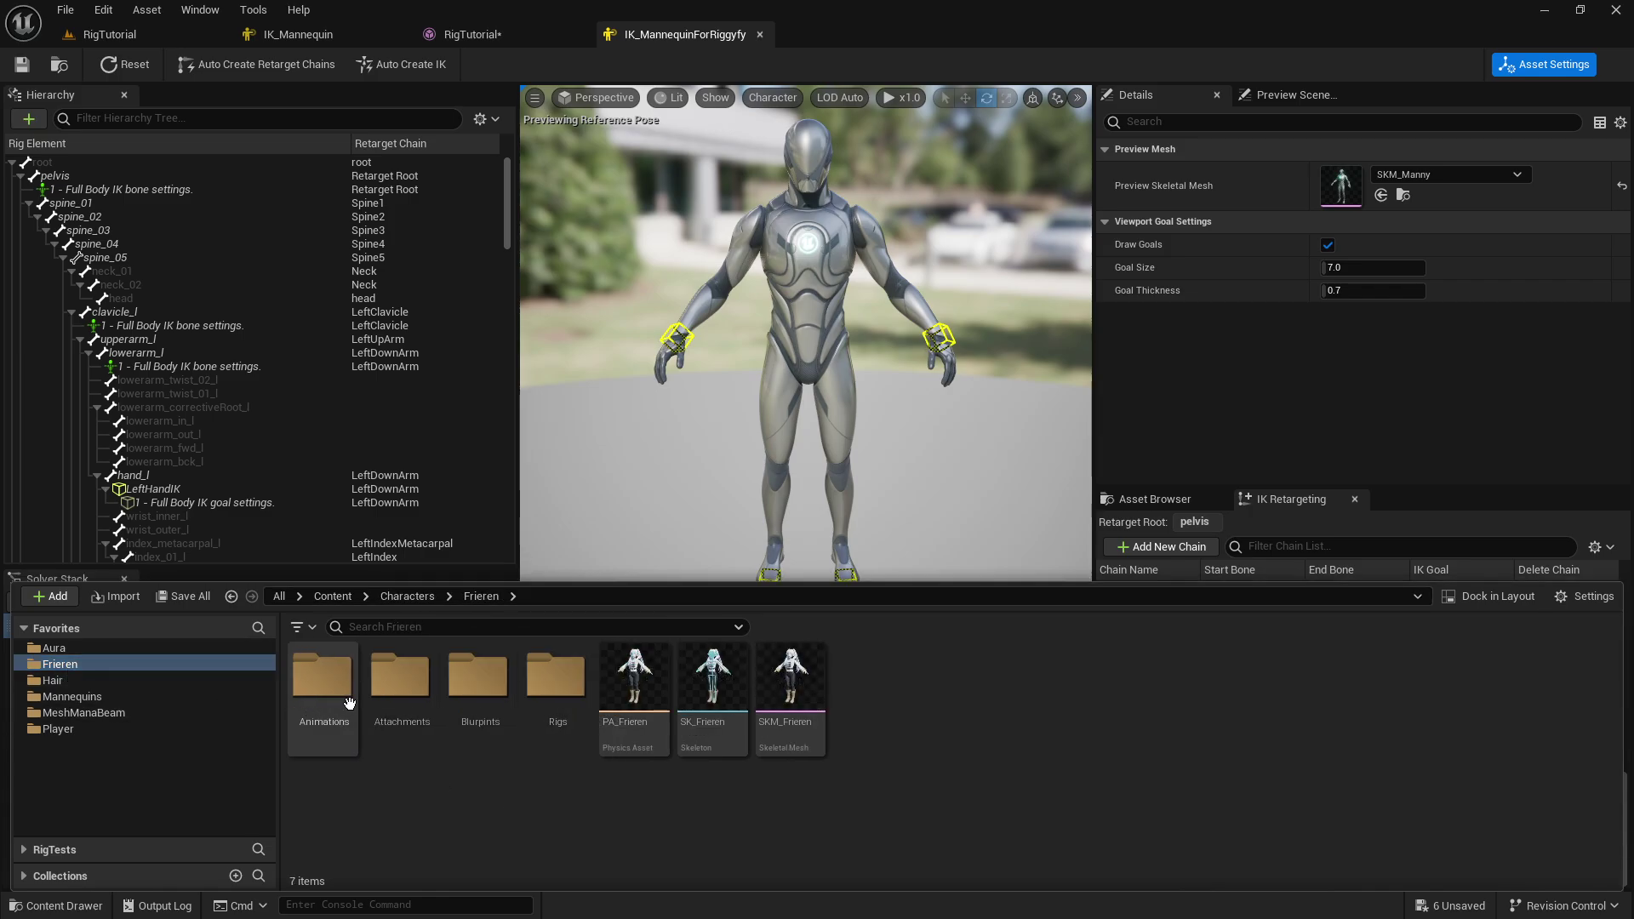
pyautogui.doubleClick(557, 689)
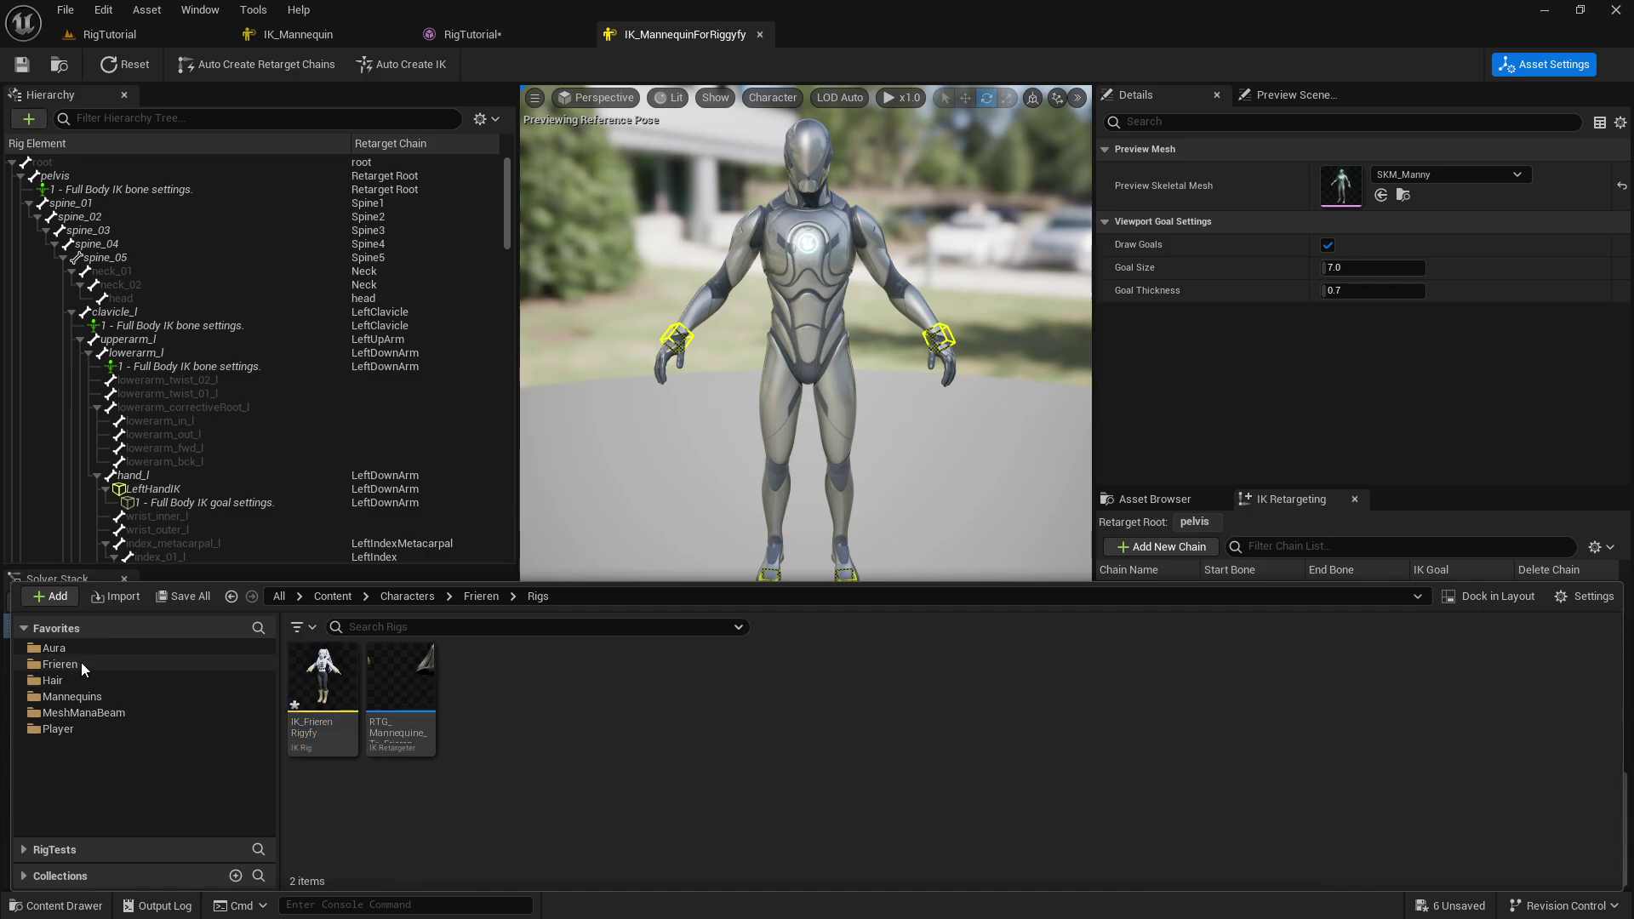
pyautogui.hotkey('alt', 'Left')
pyautogui.hotkey('alt', 'Left')
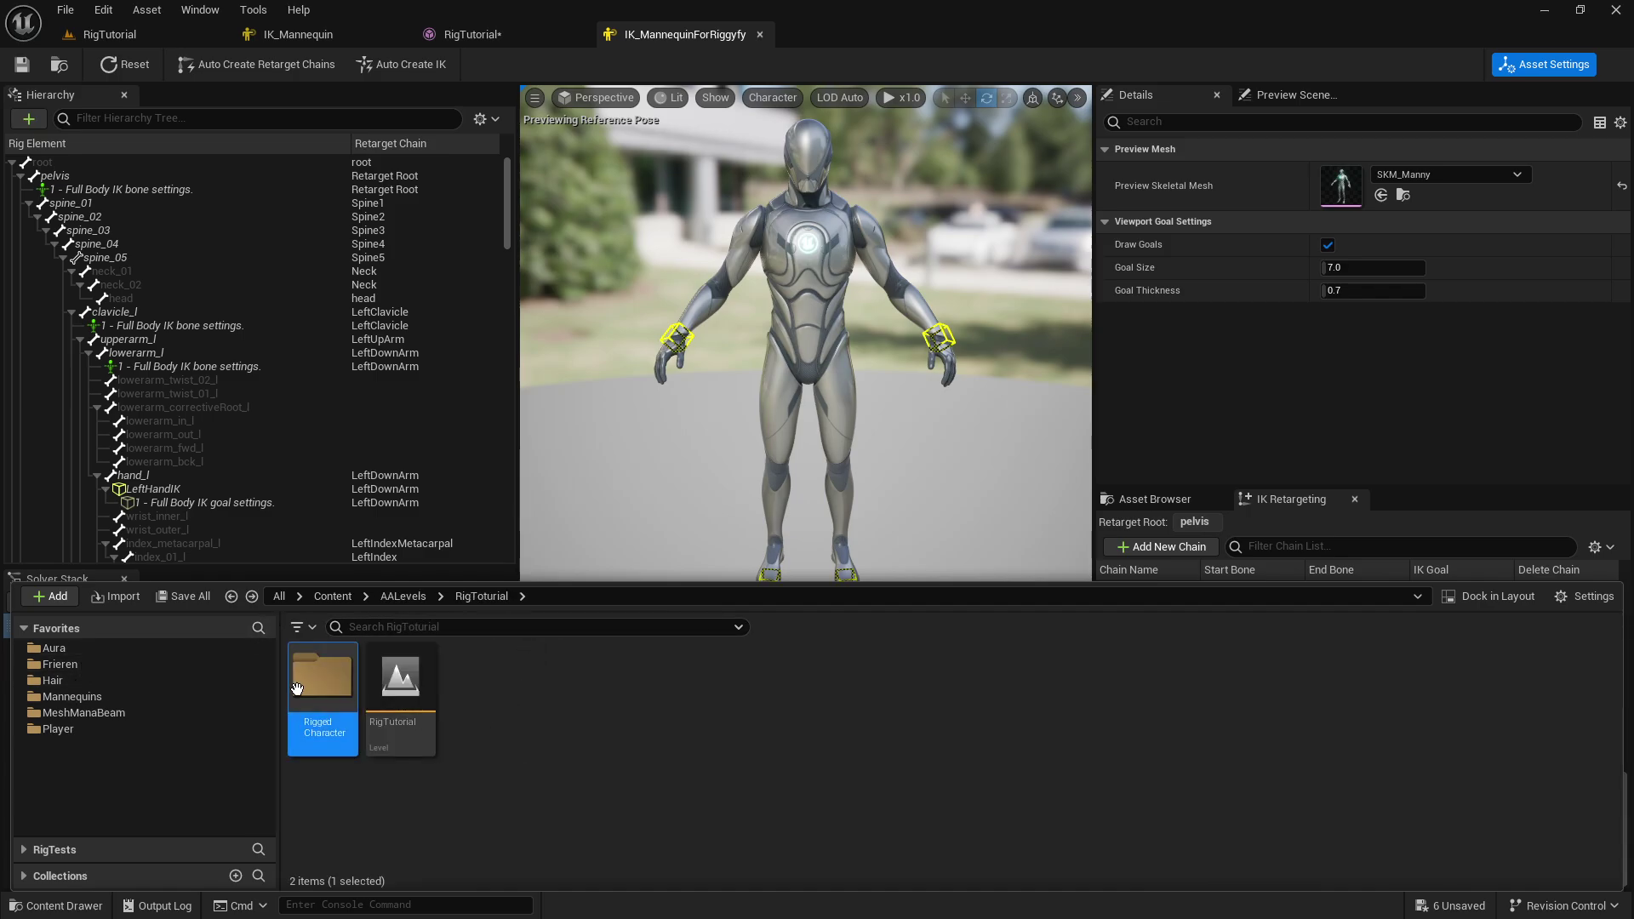
pyautogui.doubleClick(308, 686)
pyautogui.doubleClick(323, 676)
pyautogui.hotkey('ctrl', 'v')
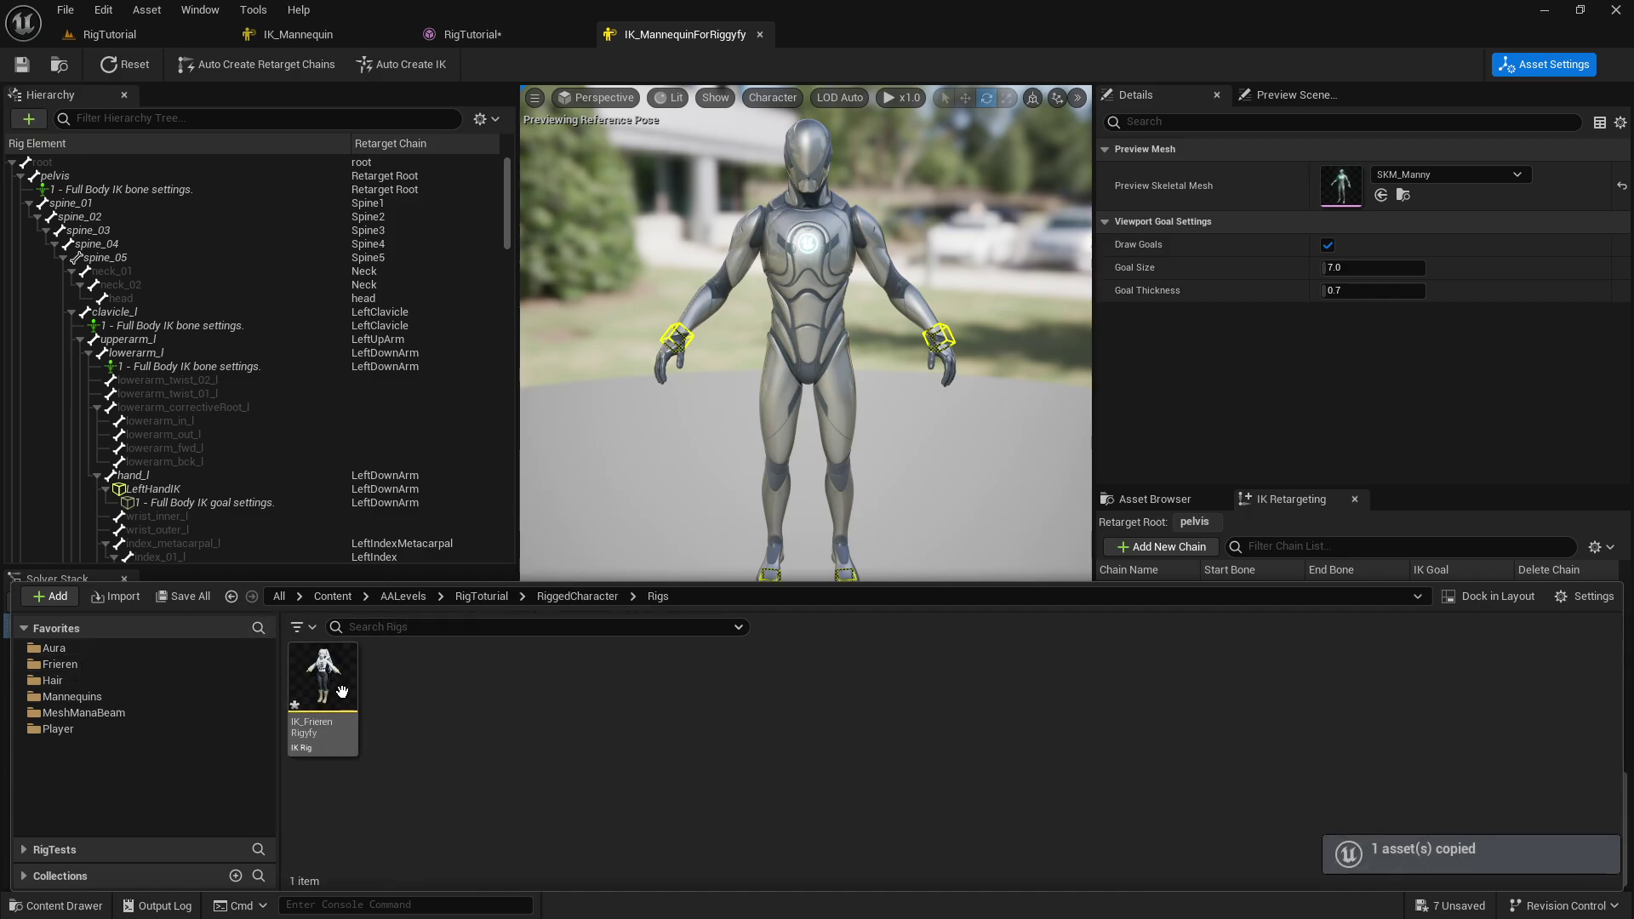
# - Open the copied IK_FrierenRigyfy rig and set its preview skeletal mesh to RigTutorial
pyautogui.doubleClick(341, 691)
pyautogui.click(1436, 175)
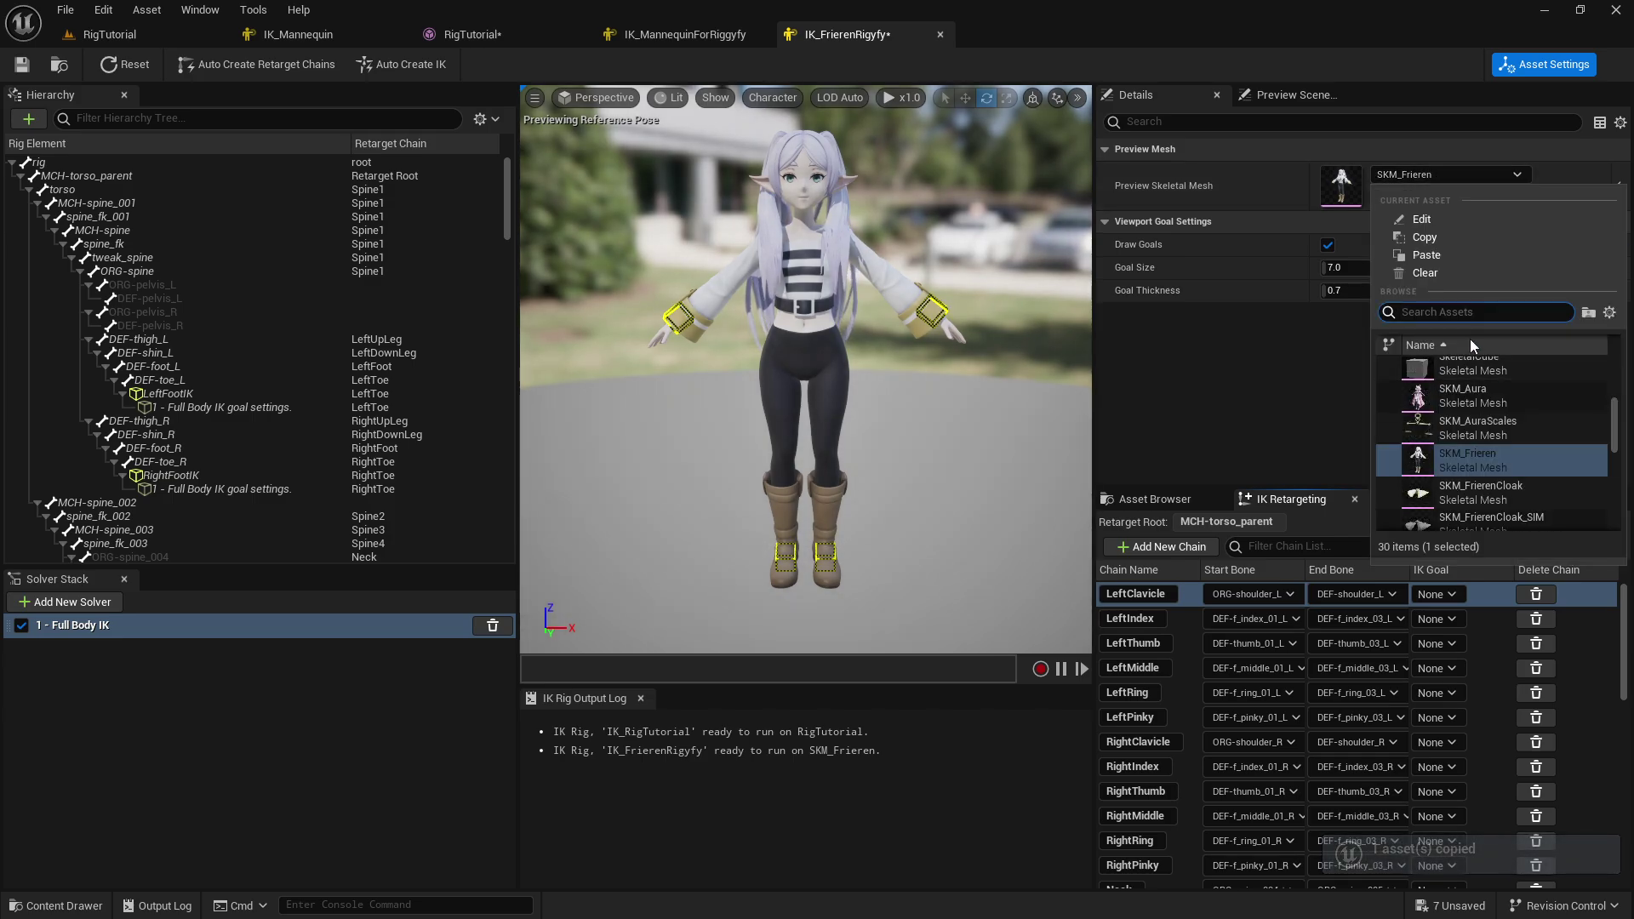
pyautogui.write('Rig')
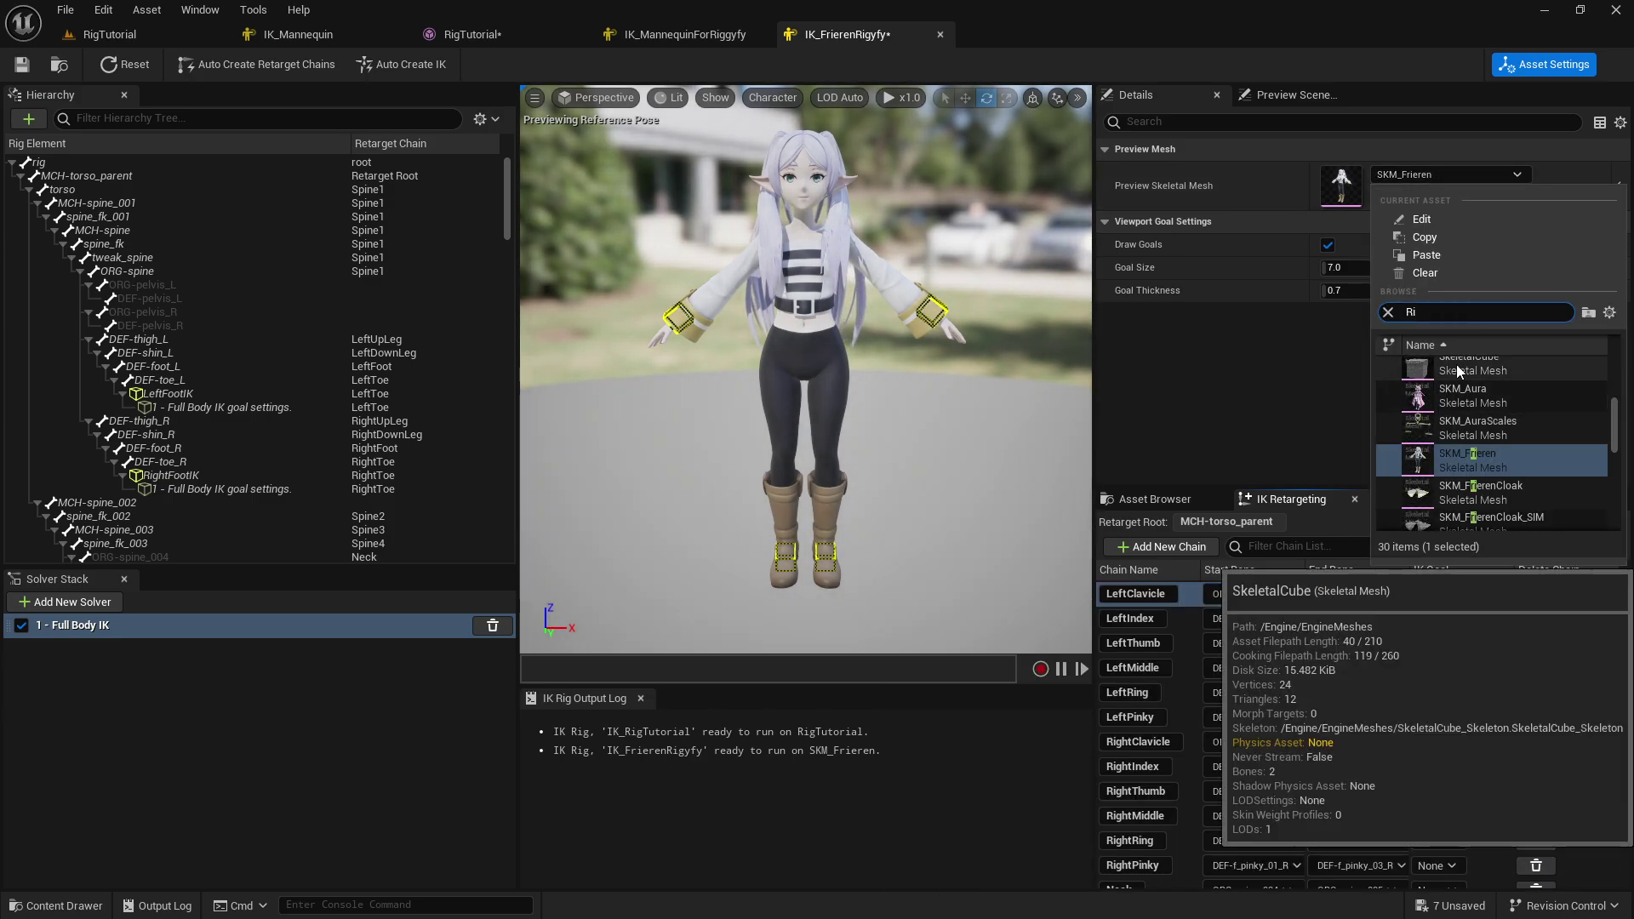
pyautogui.press('Down')
pyautogui.press('Down')
pyautogui.press('Return')
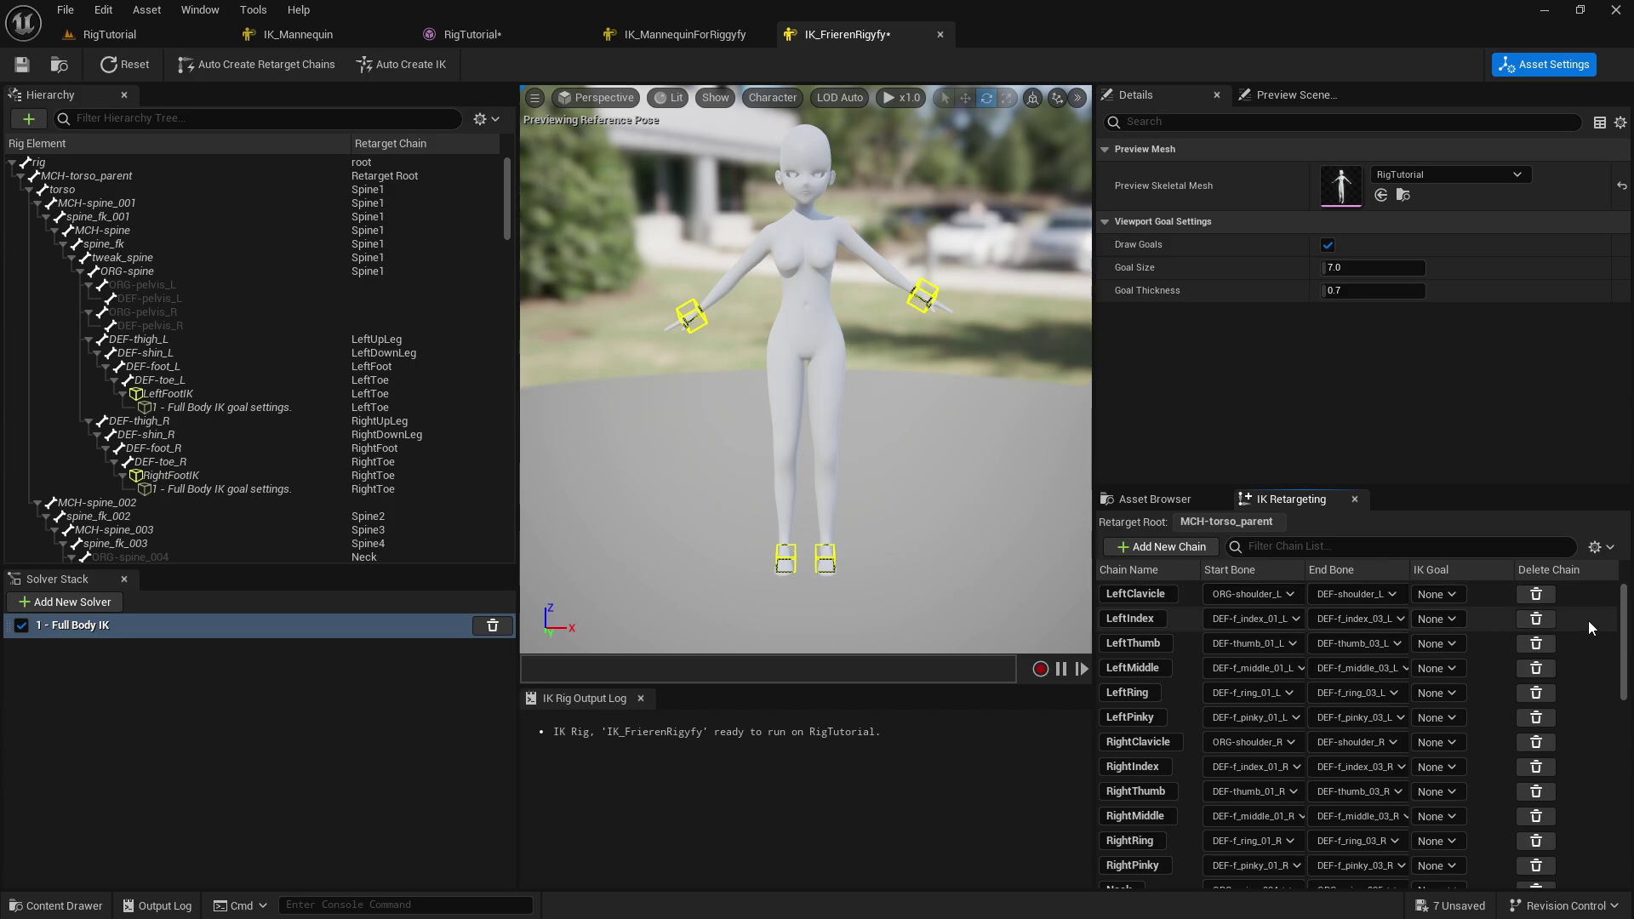
# - Compare the retarget chain list of IK_MannequinForRiggyfy with the one in the copied IK_FrierenRigyfy rig
pyautogui.click(640, 36)
pyautogui.moveTo(1623, 804)
pyautogui.mouseDown()
pyautogui.moveTo(1626, 594)
pyautogui.moveTo(1625, 812)
pyautogui.mouseUp()
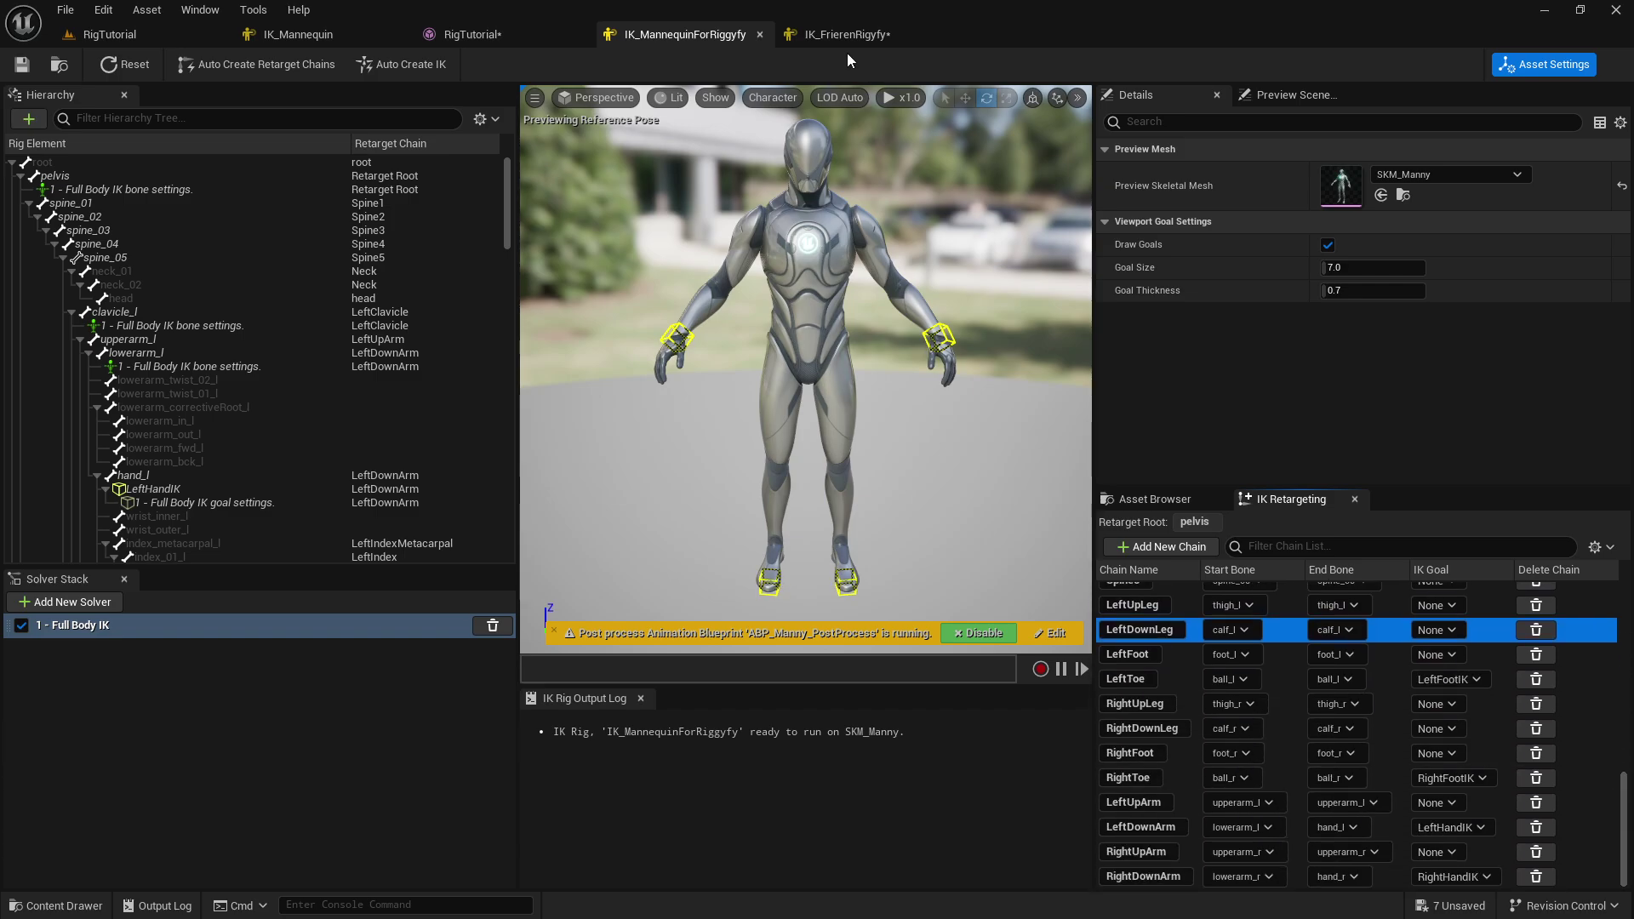
pyautogui.click(848, 35)
pyautogui.moveTo(1629, 643)
pyautogui.mouseDown()
pyautogui.moveTo(1629, 808)
pyautogui.moveTo(1628, 625)
pyautogui.mouseUp()
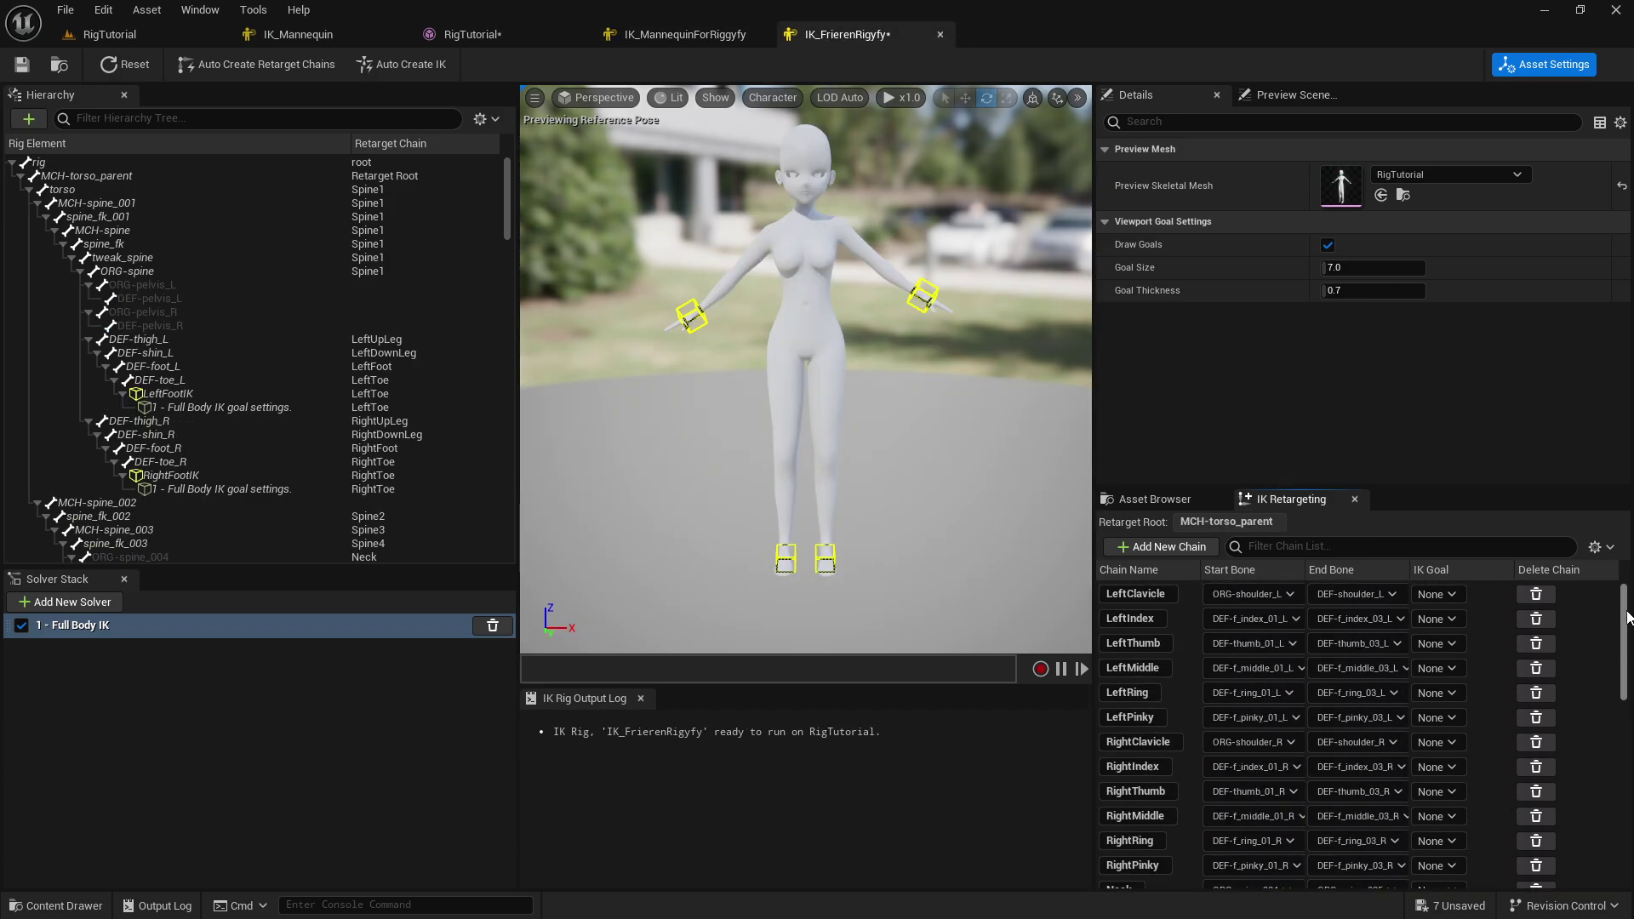
pyautogui.click(1195, 603)
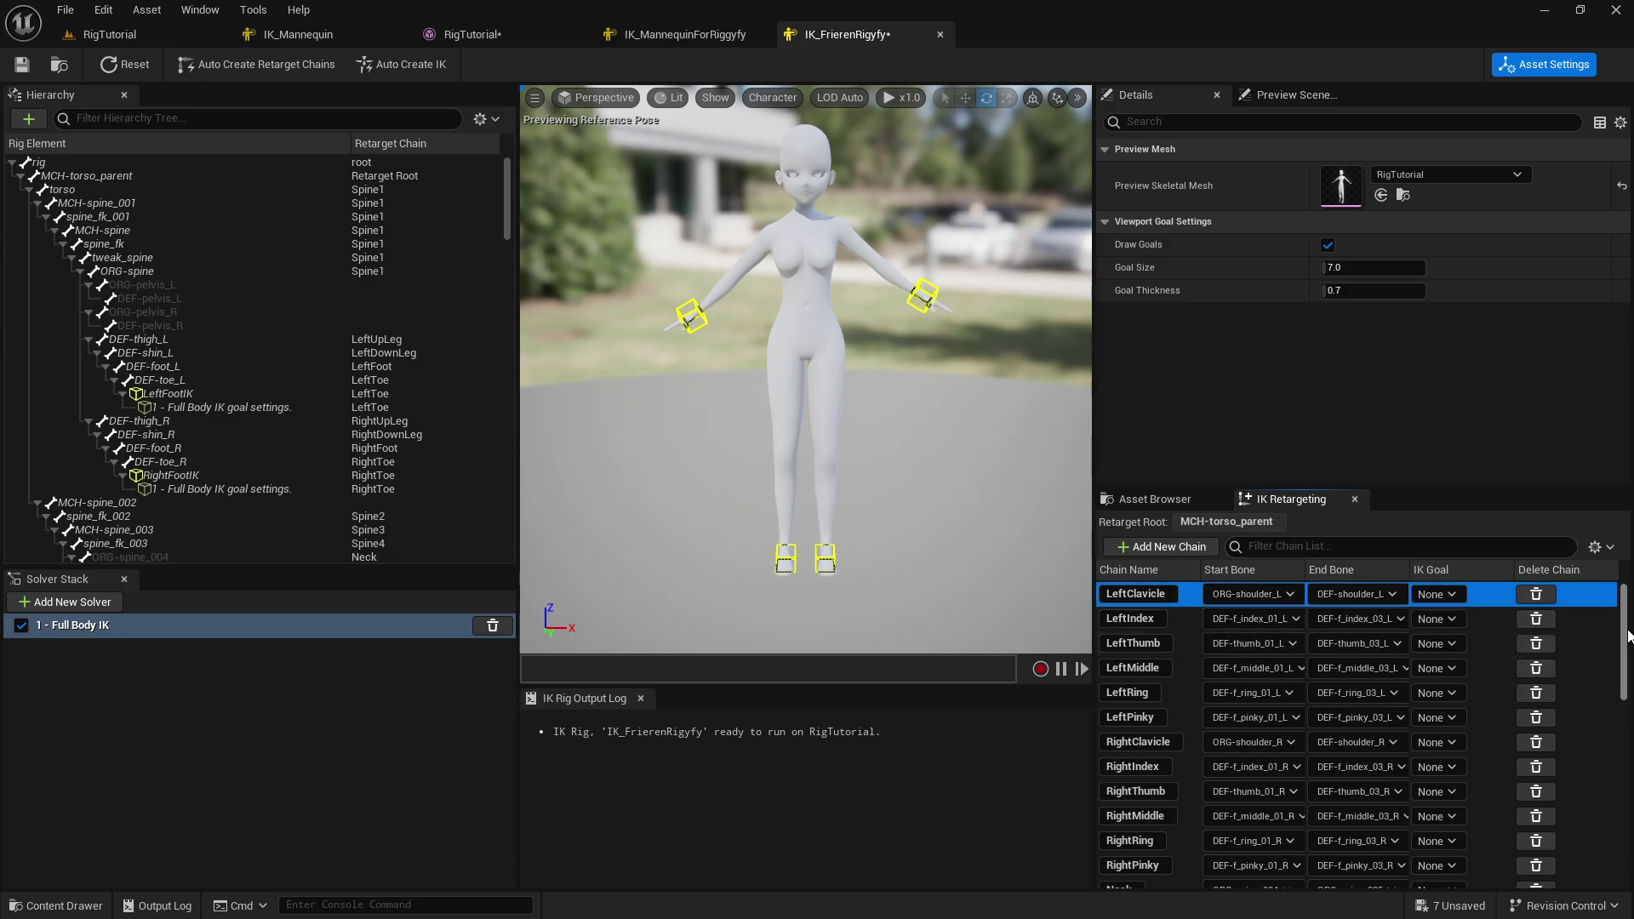
pyautogui.scroll(-1, 507, 207)
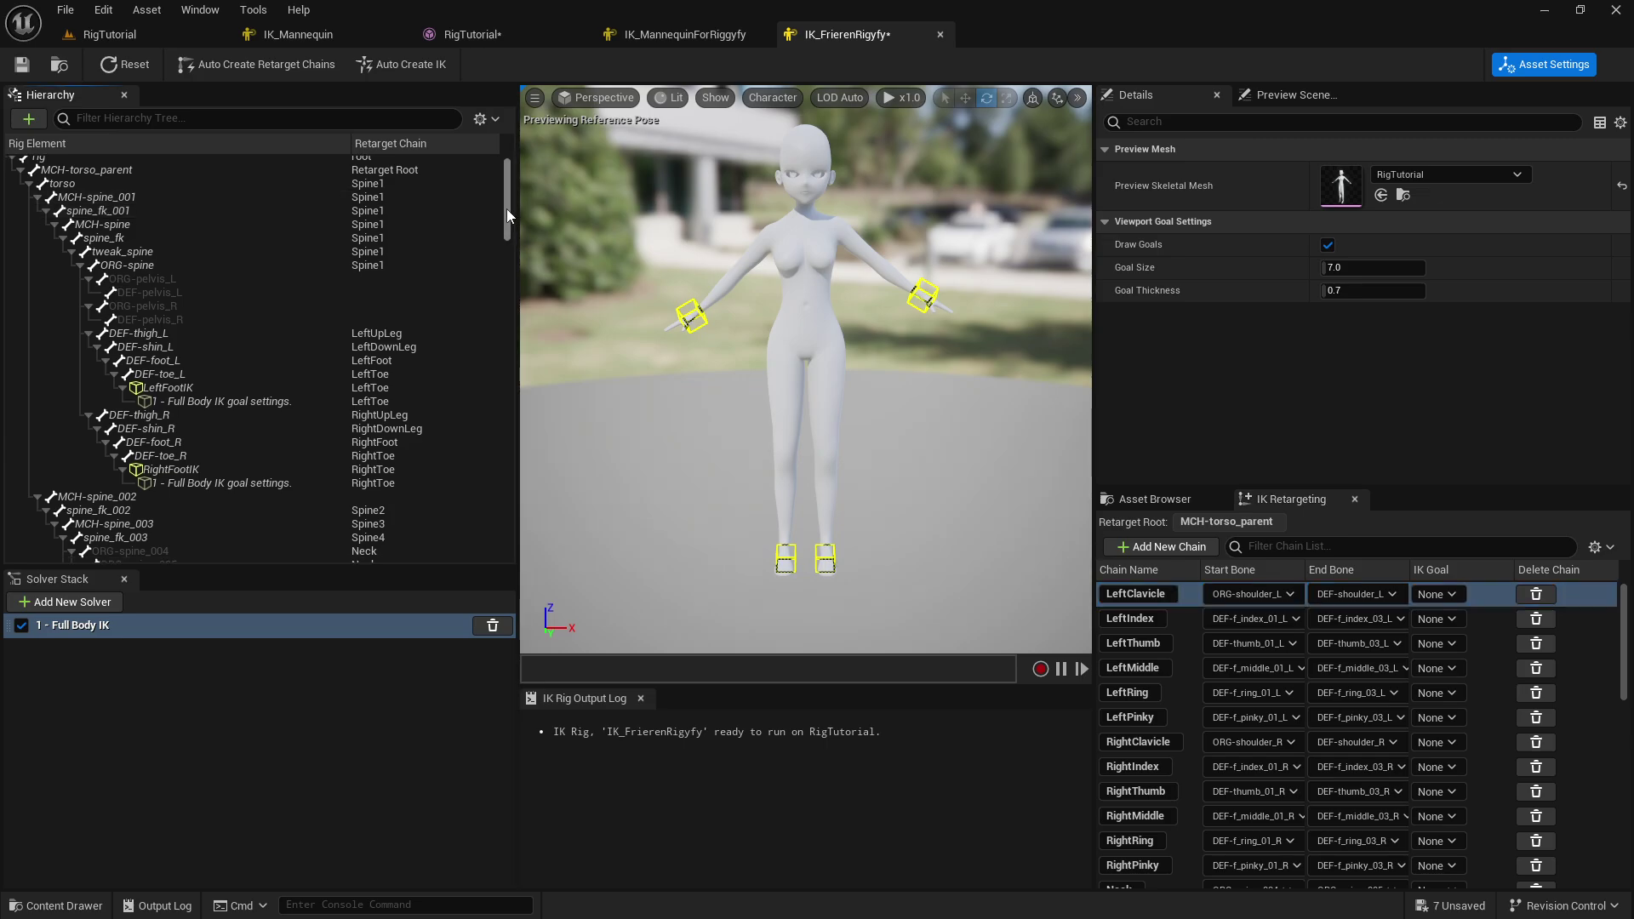
pyautogui.moveTo(1625, 636); pyautogui.dragTo(1625, 823)
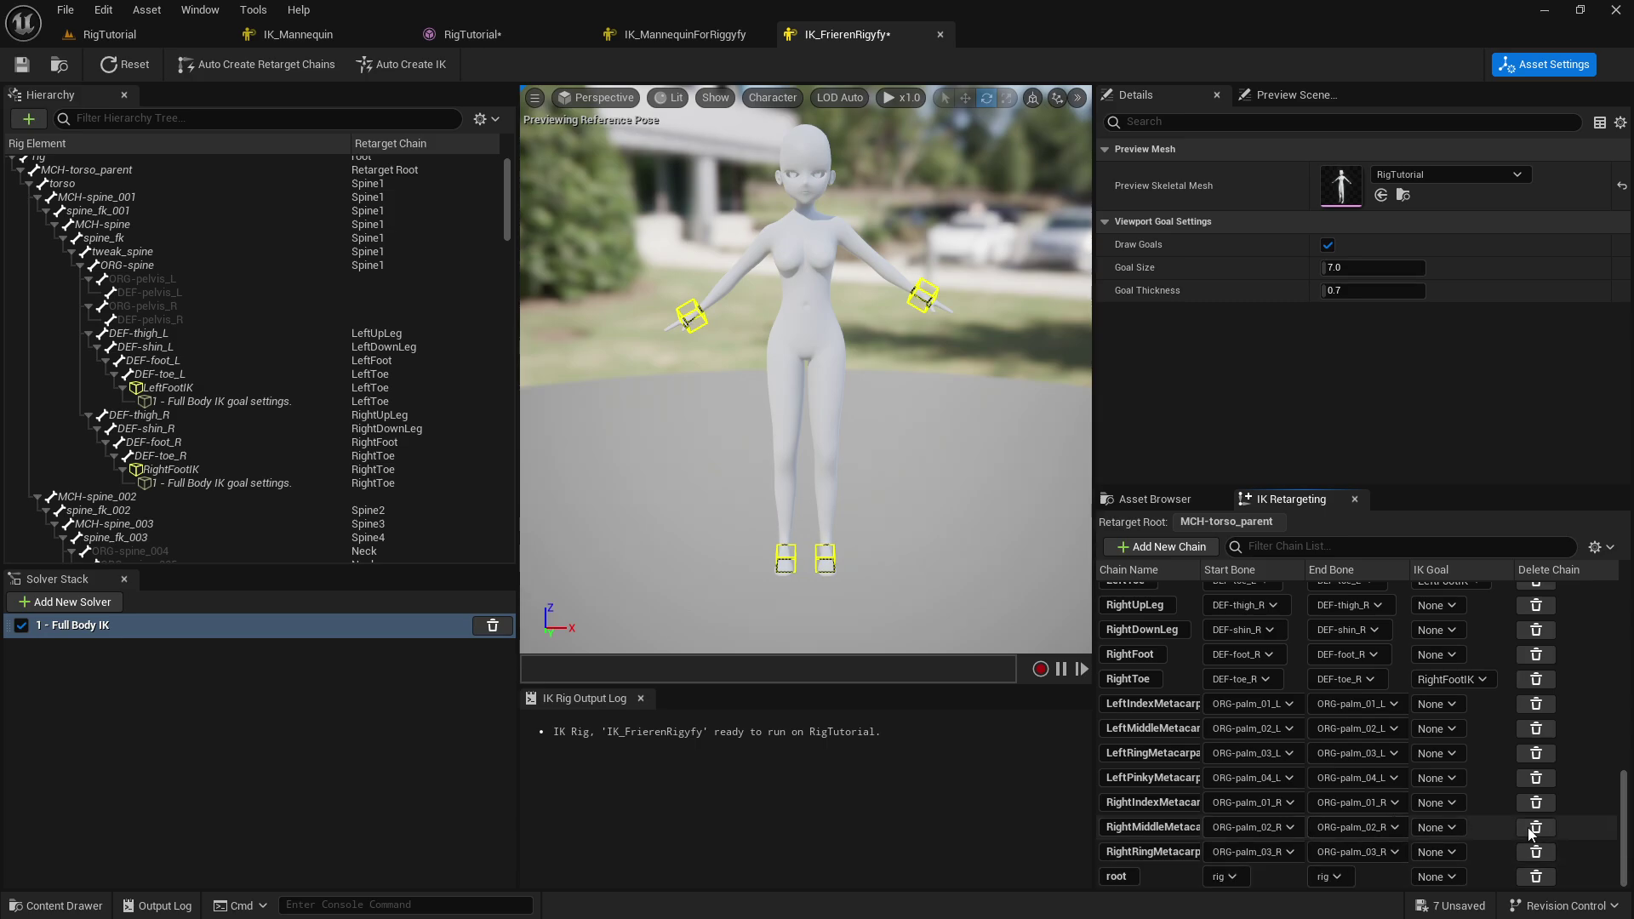
# - Examine the Spine1 to Spine4, Neck and Head chains and their start and end bones in the copied rig
pyautogui.scroll(10, 1627, 832)
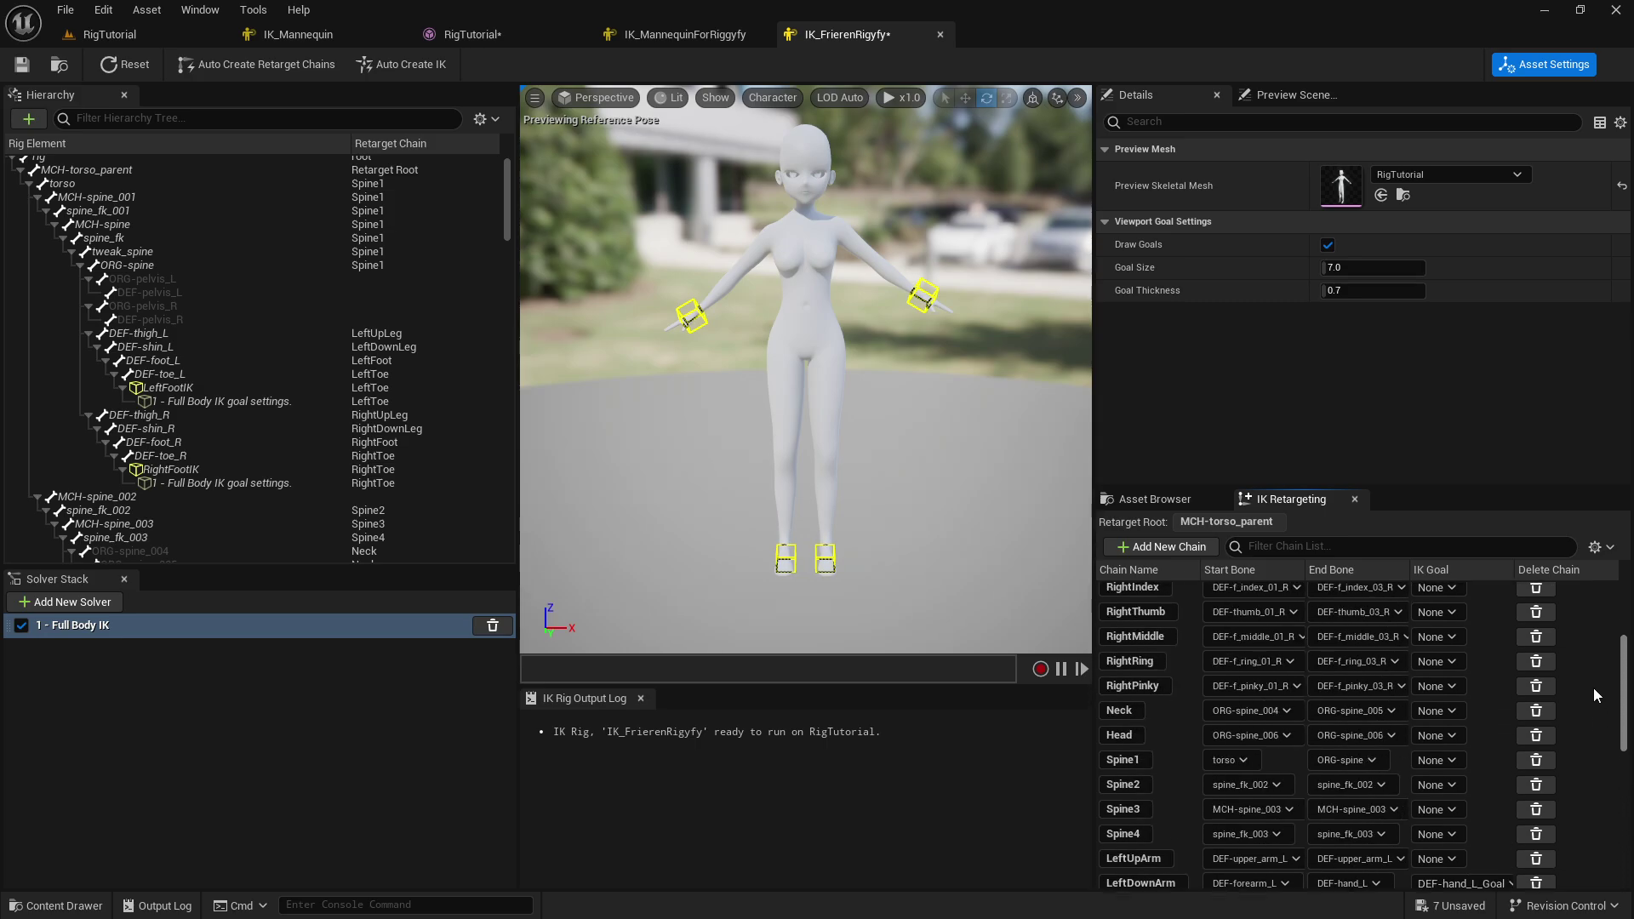
pyautogui.click(1179, 828)
pyautogui.click(1171, 808)
pyautogui.click(1163, 827)
pyautogui.click(1175, 848)
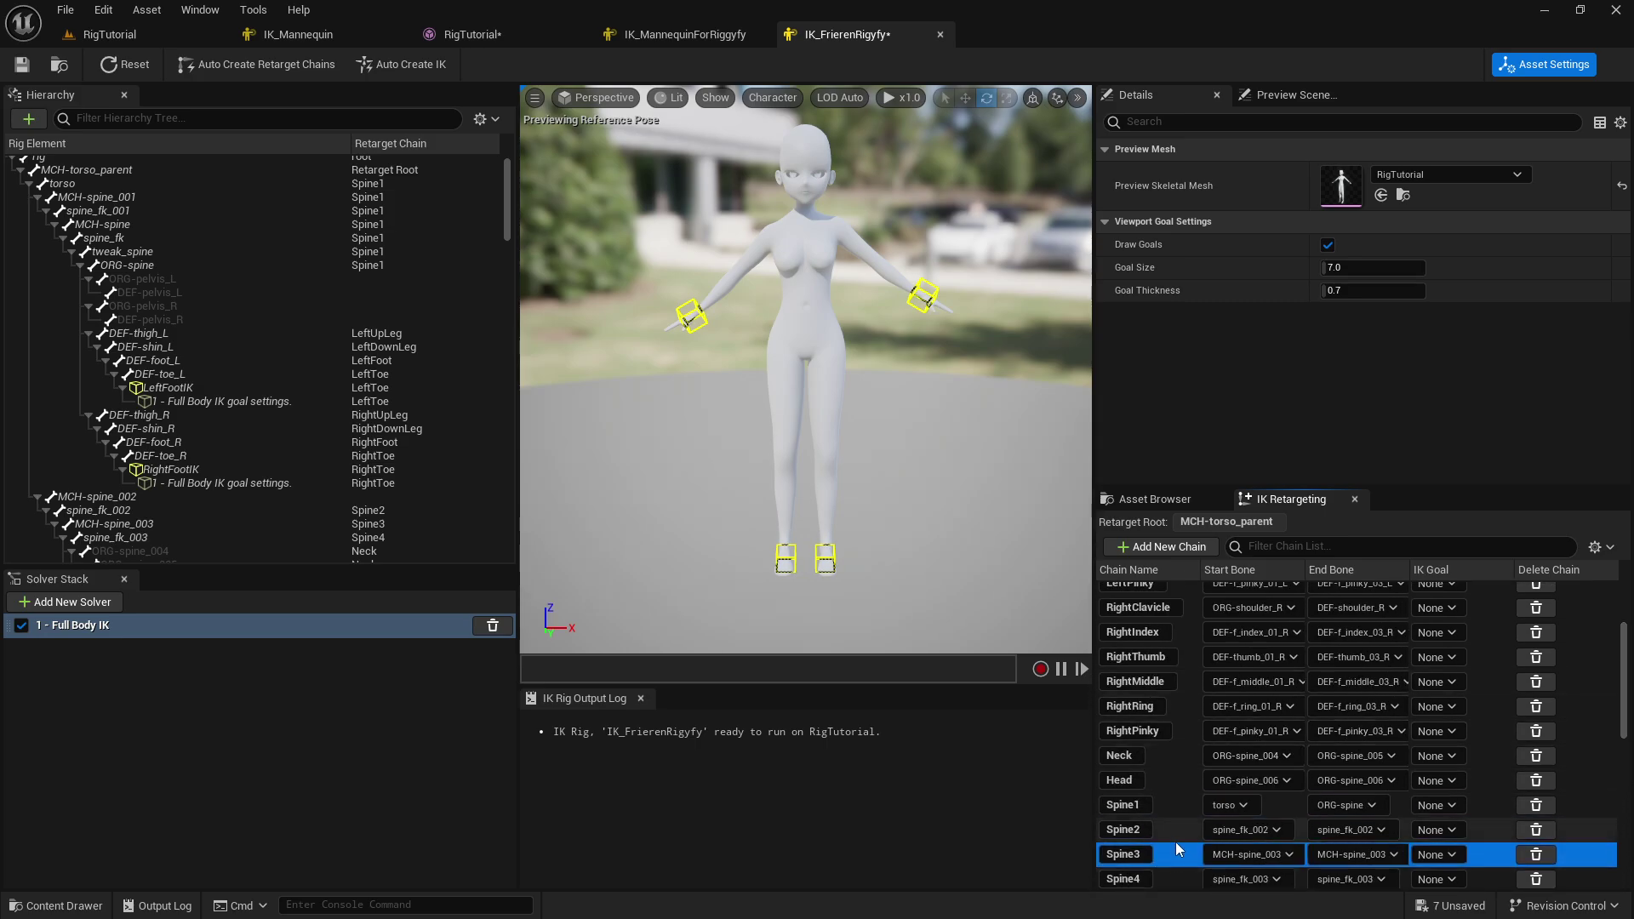
pyautogui.scroll(-1, 1176, 843)
pyautogui.click(1176, 850)
pyautogui.click(1177, 729)
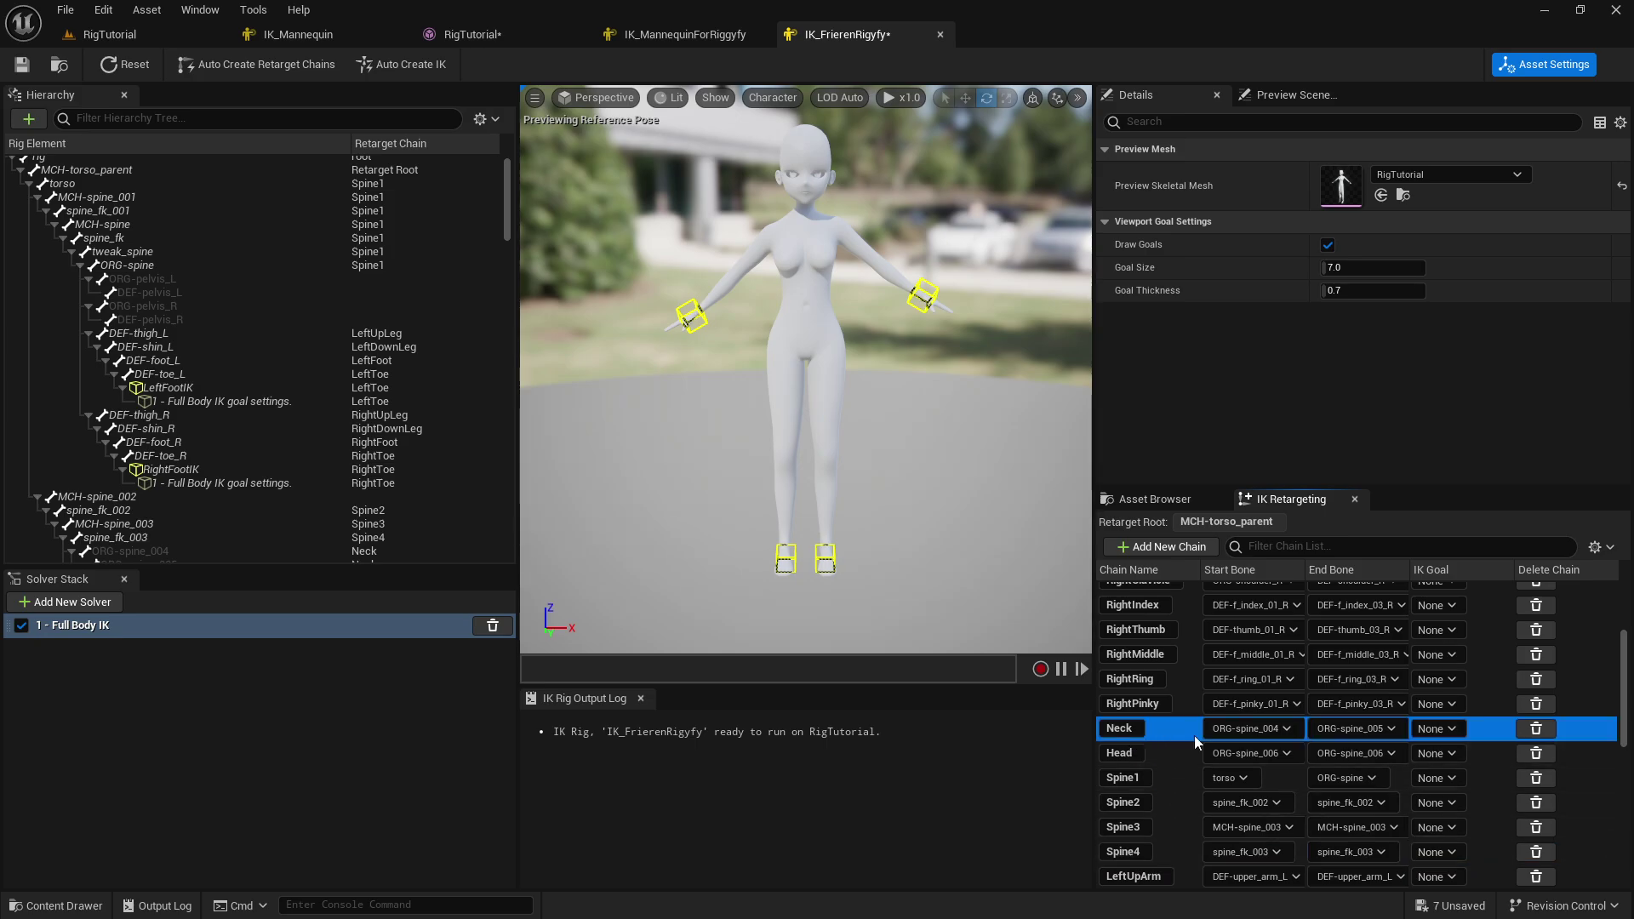
pyautogui.scroll(3, 1173, 715)
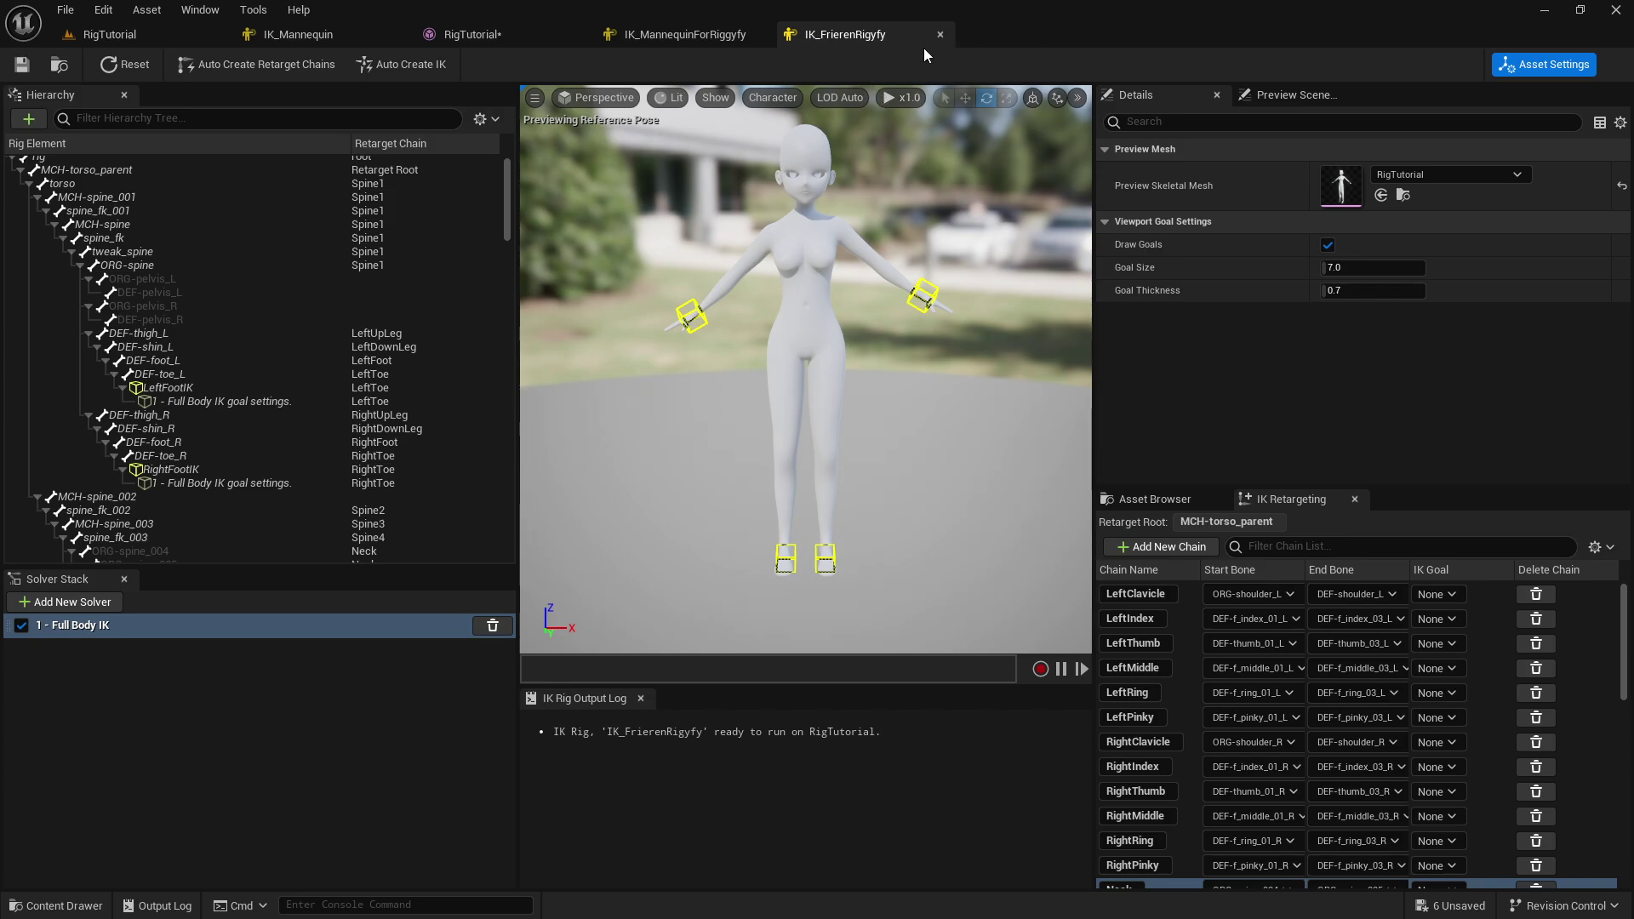
# - Locate the copied IK rig in its Rigs folder and rename it to IK_RigTutorial
pyautogui.hotkey('ctrl', 'b')
pyautogui.press('F2')
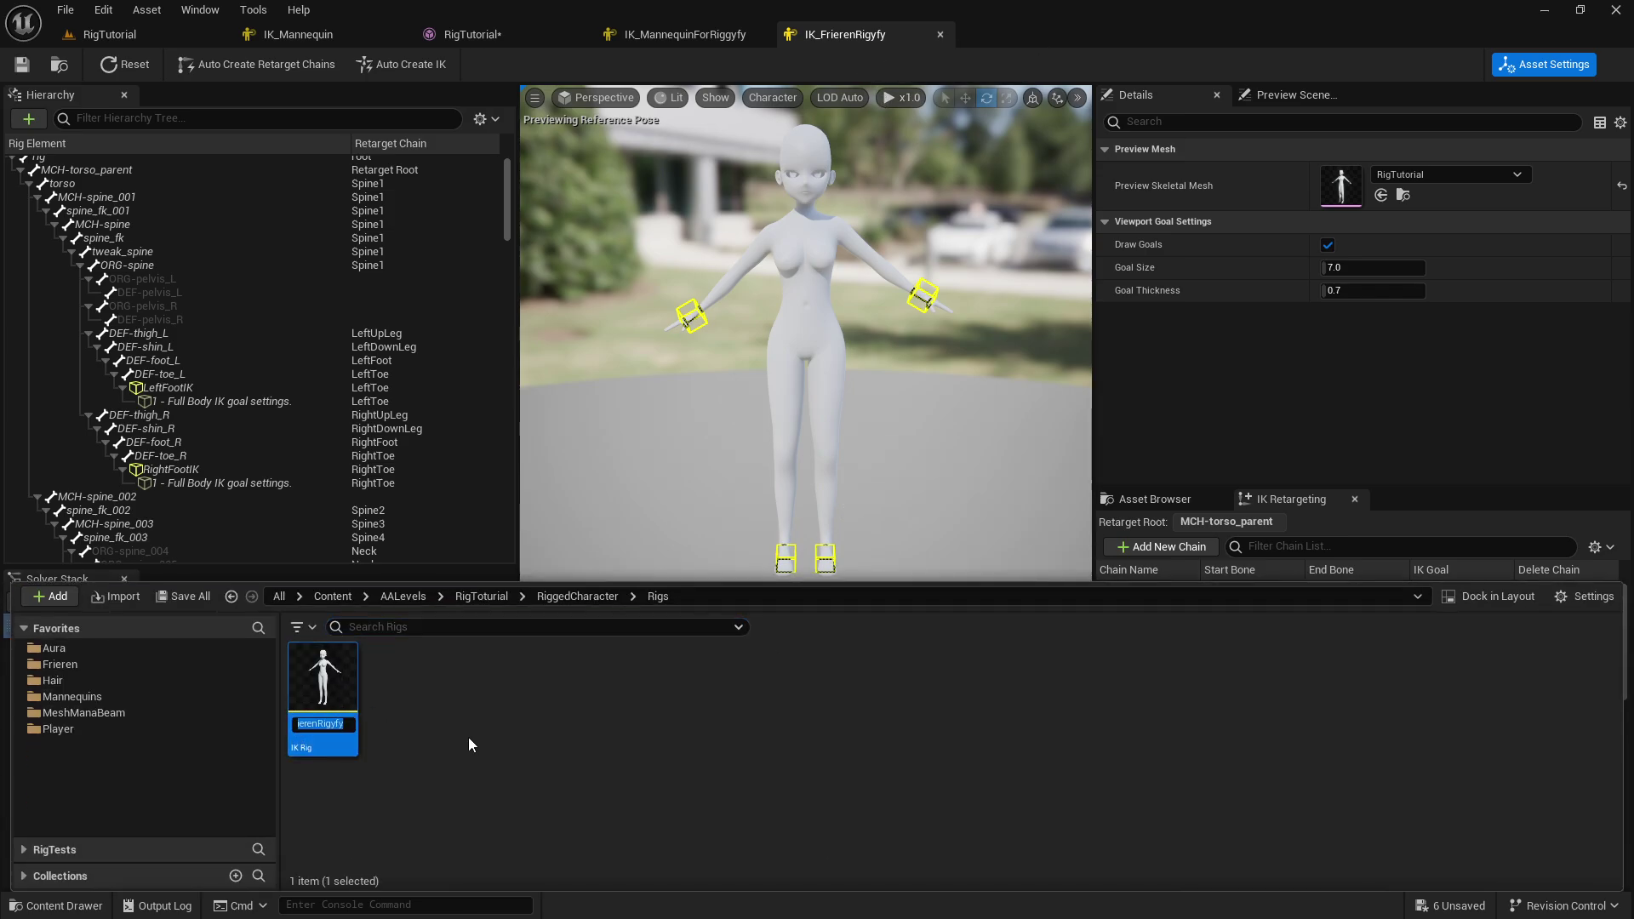
pyautogui.press('Right')
pyautogui.hotkey('ctrl', 'shift', 'Left')
pyautogui.hotkey('shift', 'Right')
pyautogui.hotkey('shift', 'Right')
pyautogui.hotkey('shift', 'Right')
pyautogui.write('RigTutorial')
pyautogui.press('Return')
pyautogui.click(485, 747)
# - Create an IK Retargeter from IK_RigTutorial with its default name and open it
pyautogui.click(323, 681)
pyautogui.rightClick(323, 693)
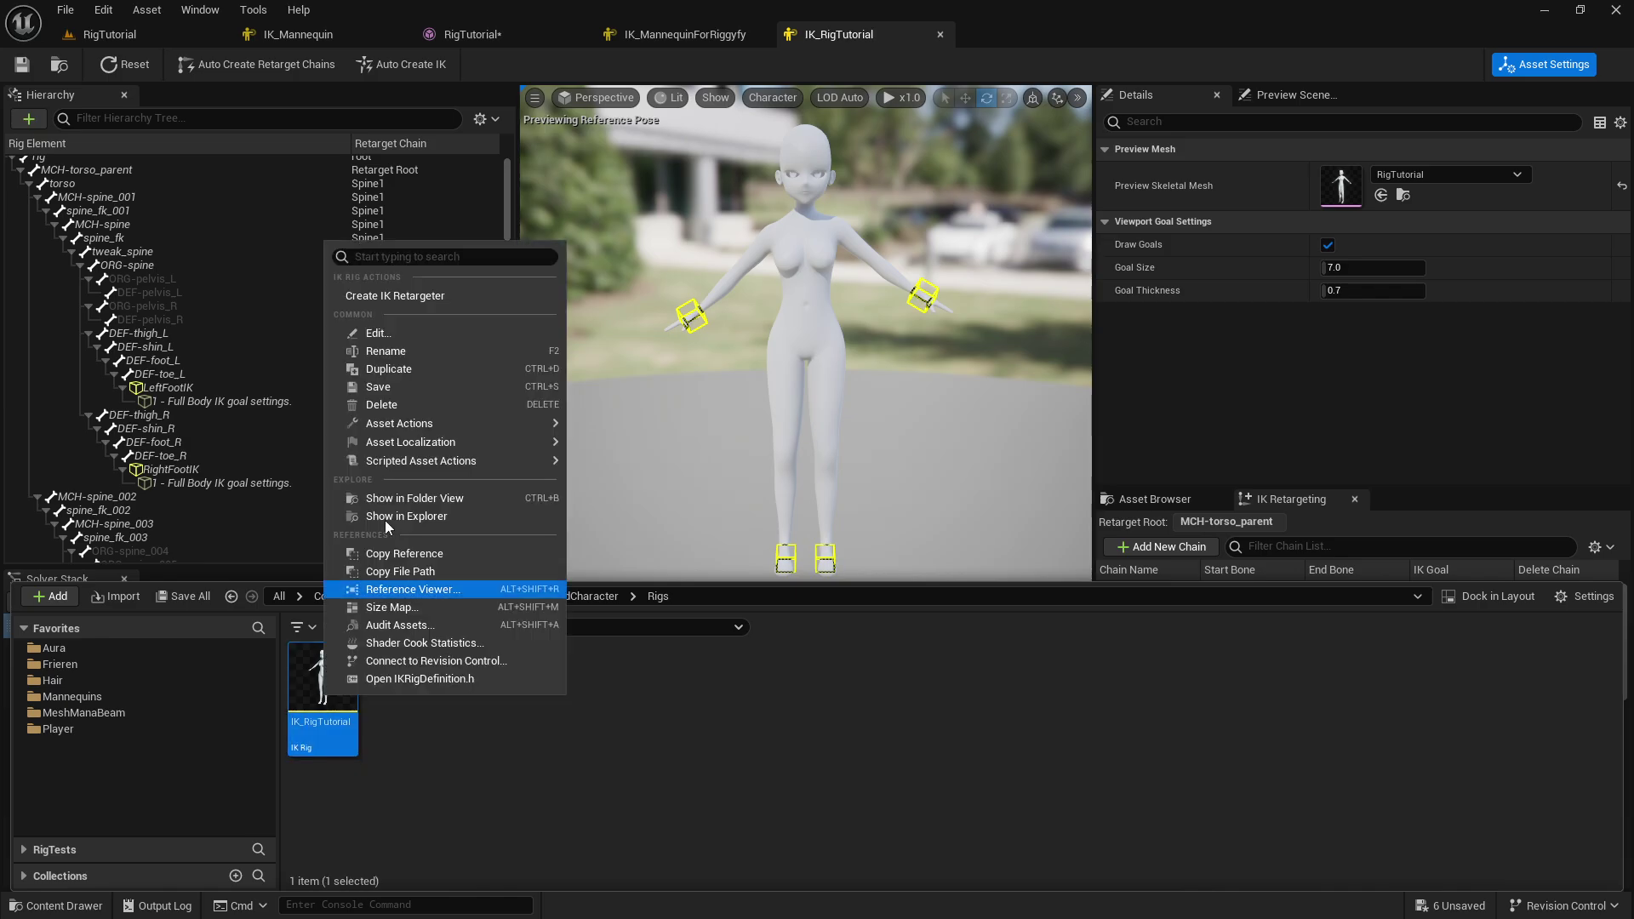
pyautogui.click(416, 297)
pyautogui.click(467, 696)
pyautogui.doubleClick(422, 681)
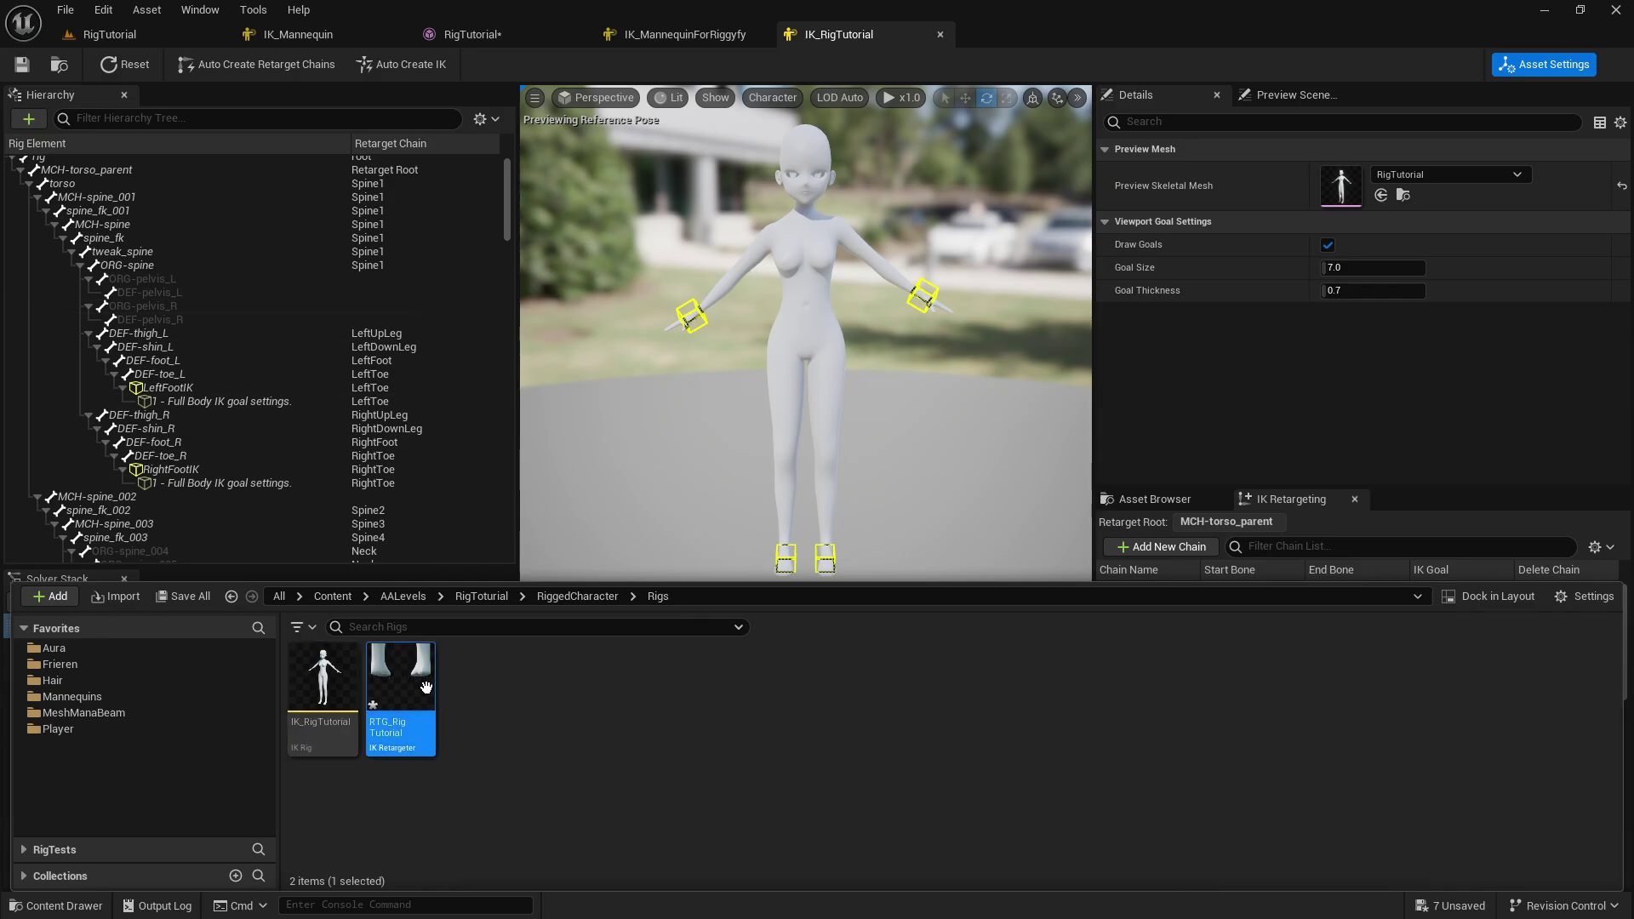
# - Copy the source assets to the retargeter's target, setting the target IK rig to IK_RigTutorial and its preview mesh to RigTutorial
pyautogui.keyDown('shift'); pyautogui.rightClick(1340, 186); pyautogui.keyUp('shift')
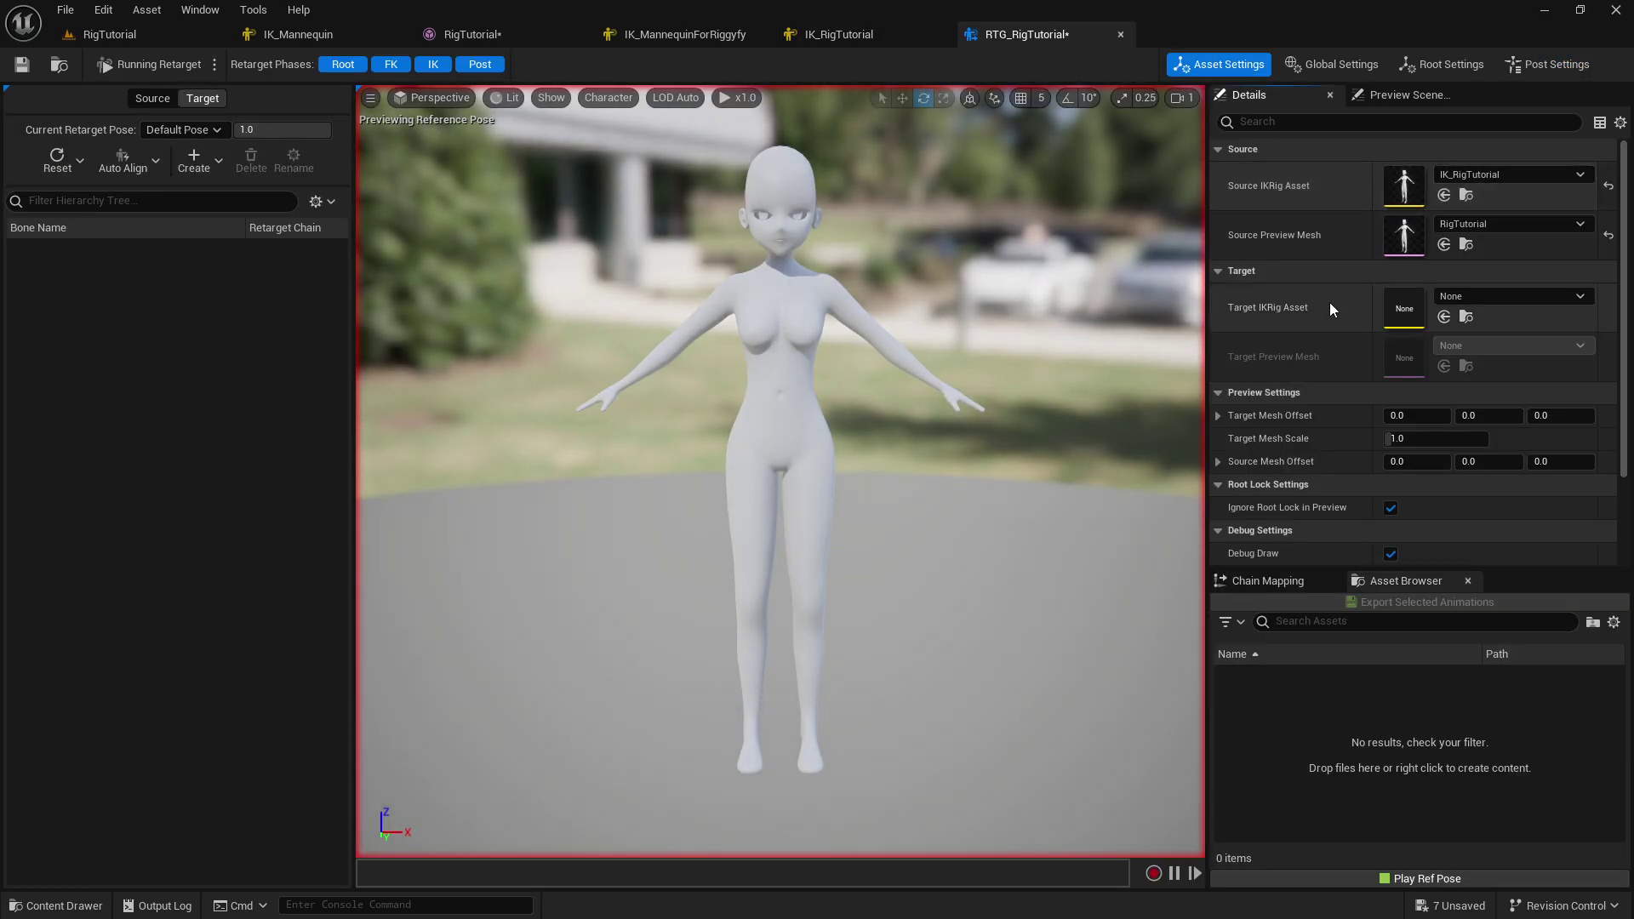
pyautogui.keyDown('shift'); pyautogui.click(1329, 304); pyautogui.keyUp('shift')
pyautogui.keyDown('shift'); pyautogui.rightClick(1326, 234); pyautogui.keyUp('shift')
pyautogui.keyDown('shift'); pyautogui.click(1329, 360); pyautogui.keyUp('shift')
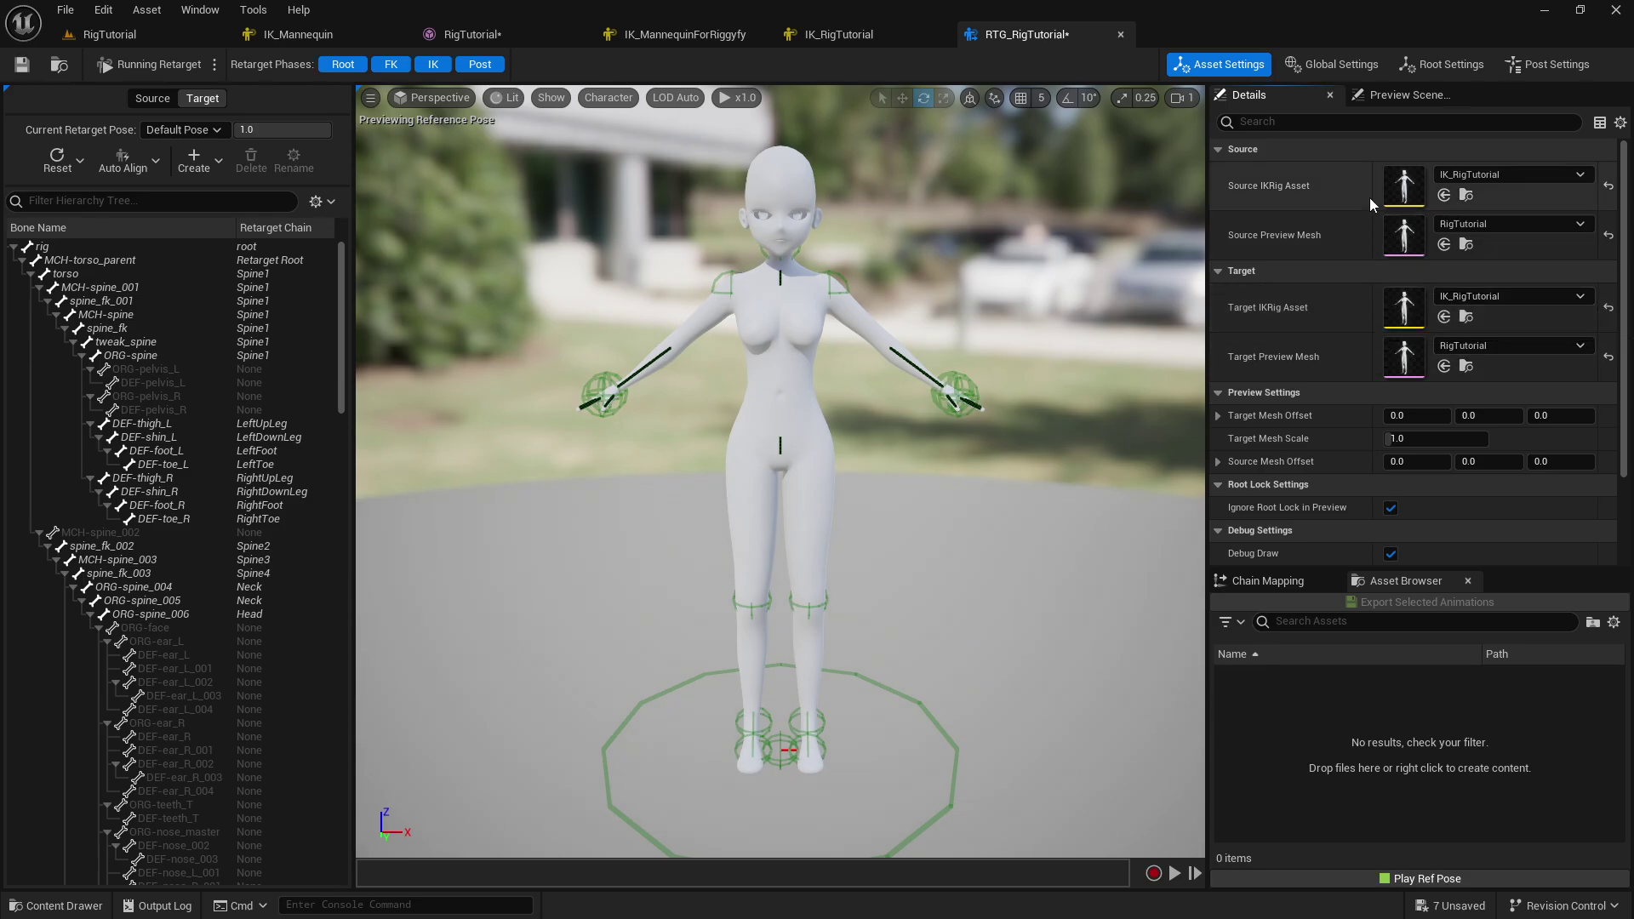
# - Set the retargeter's source IK rig to IK_MannequinForRiggyfy and offset the target mesh by about 121.7 on X
pyautogui.click(1473, 177)
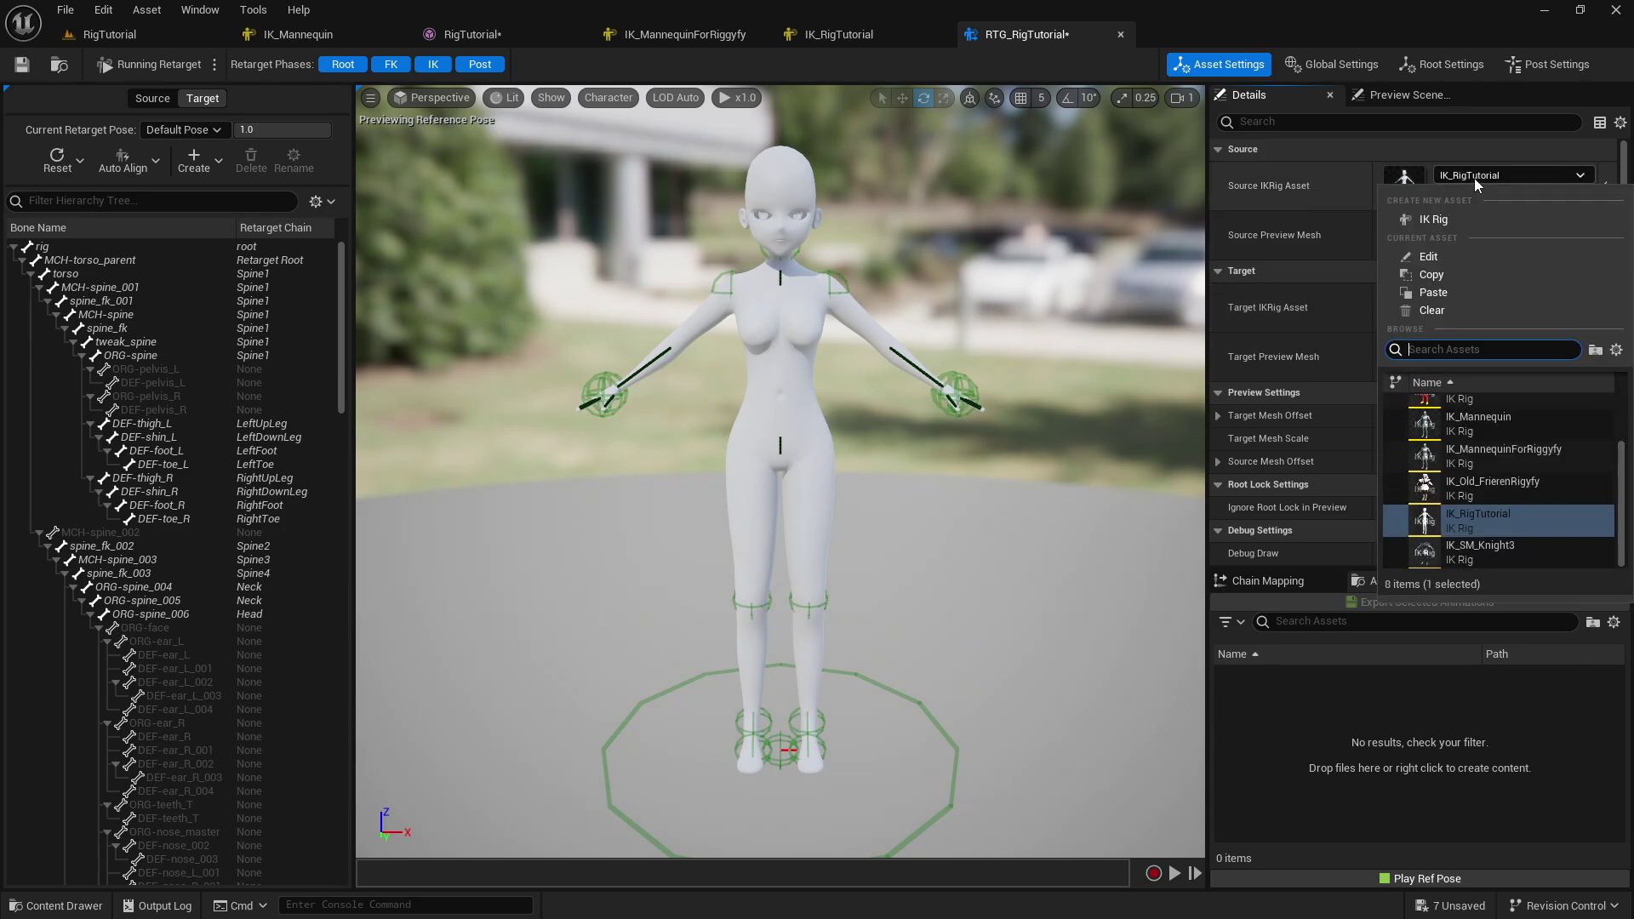
pyautogui.click(1535, 456)
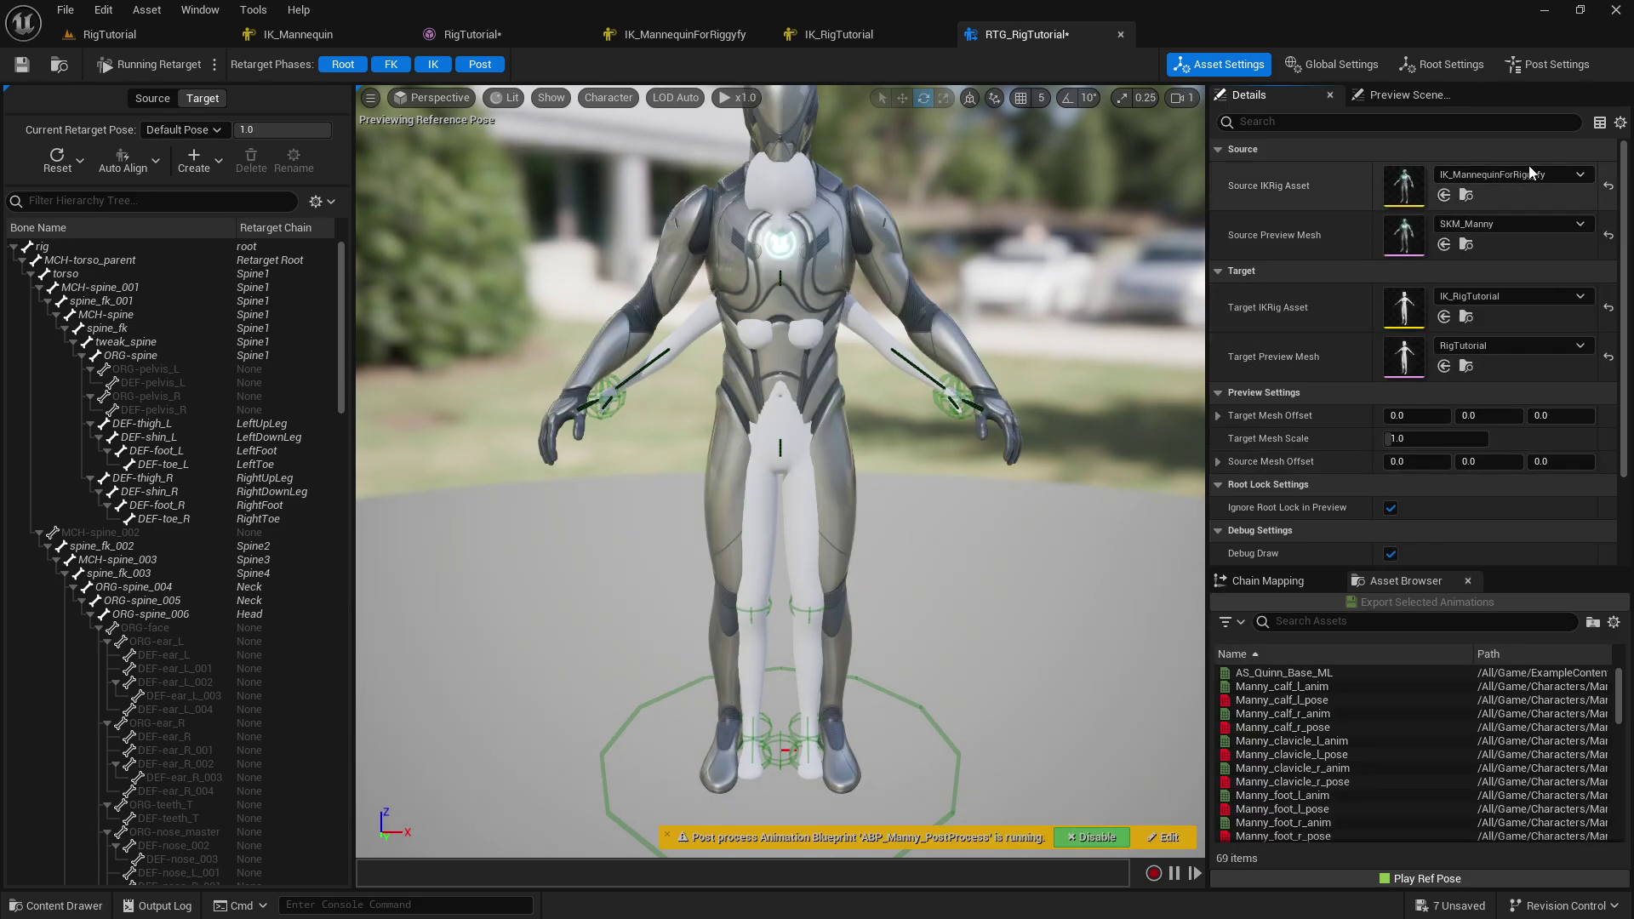
pyautogui.moveTo(1412, 416); pyautogui.dragTo(1488, 415)
pyautogui.scroll(-5, 895, 352)
pyautogui.press('w')
pyautogui.moveTo(944, 378); pyautogui.dragTo(902, 323, button='right')
pyautogui.moveTo(919, 280); pyautogui.dragTo(914, 247)
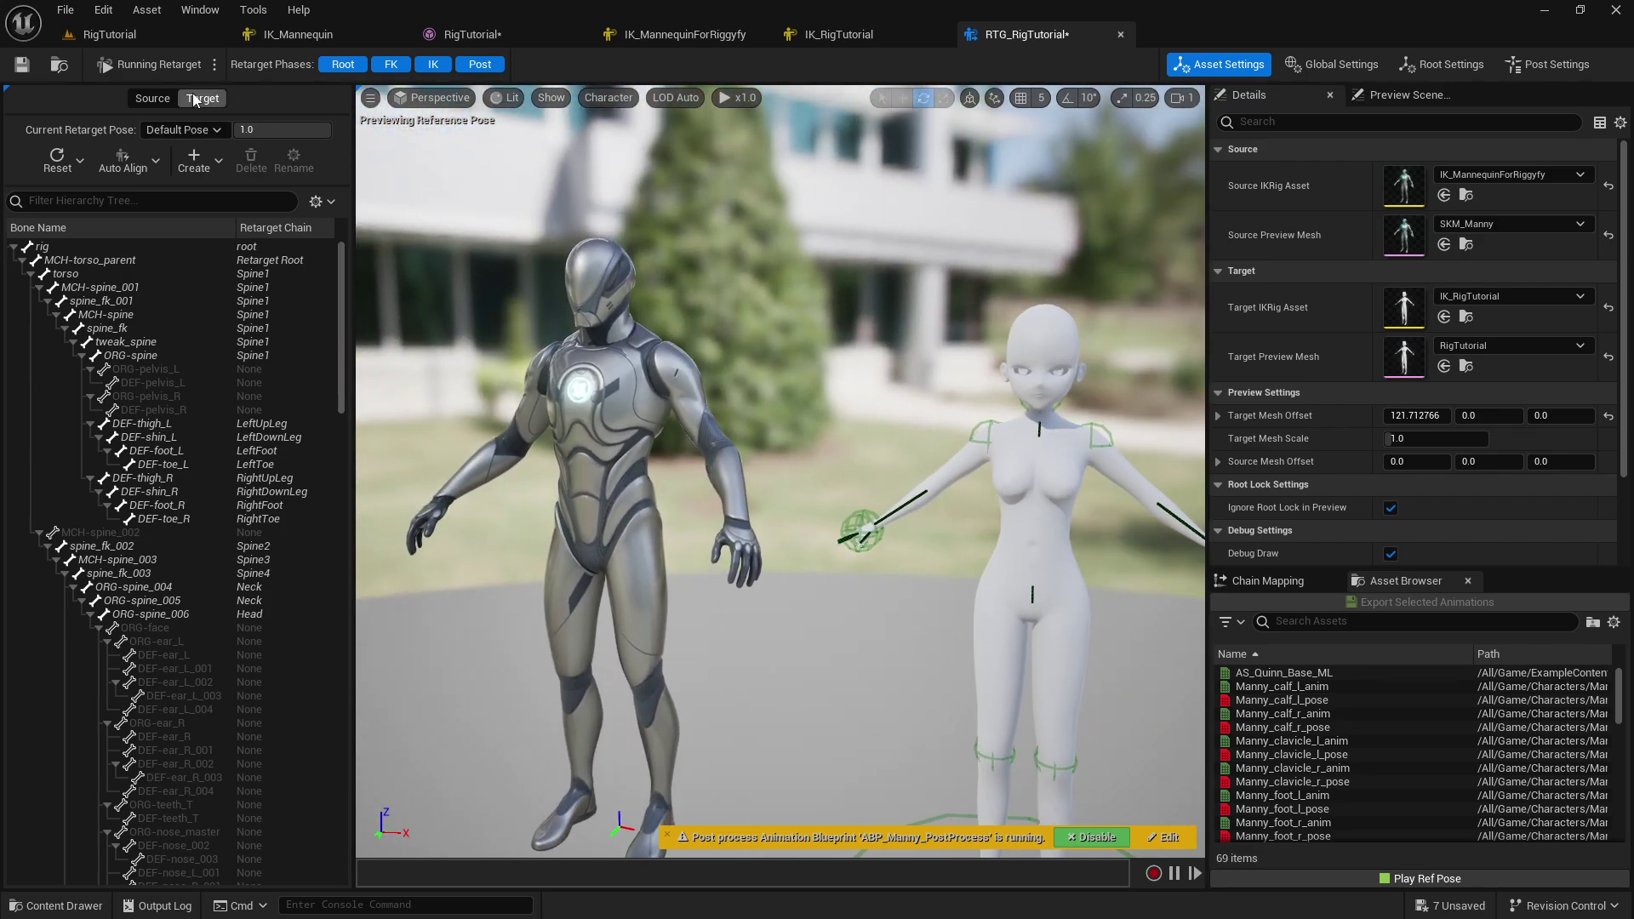
# - Enter retarget pose editing for the target and auto-align its bones to the mannequin's pose
pyautogui.click(165, 65)
pyautogui.click(202, 98)
pyautogui.click(155, 161)
pyautogui.click(136, 195)
pyautogui.press('d')
pyautogui.moveTo(783, 460); pyautogui.dragTo(630, 450, button='right')
pyautogui.press('a')
pyautogui.press('d')
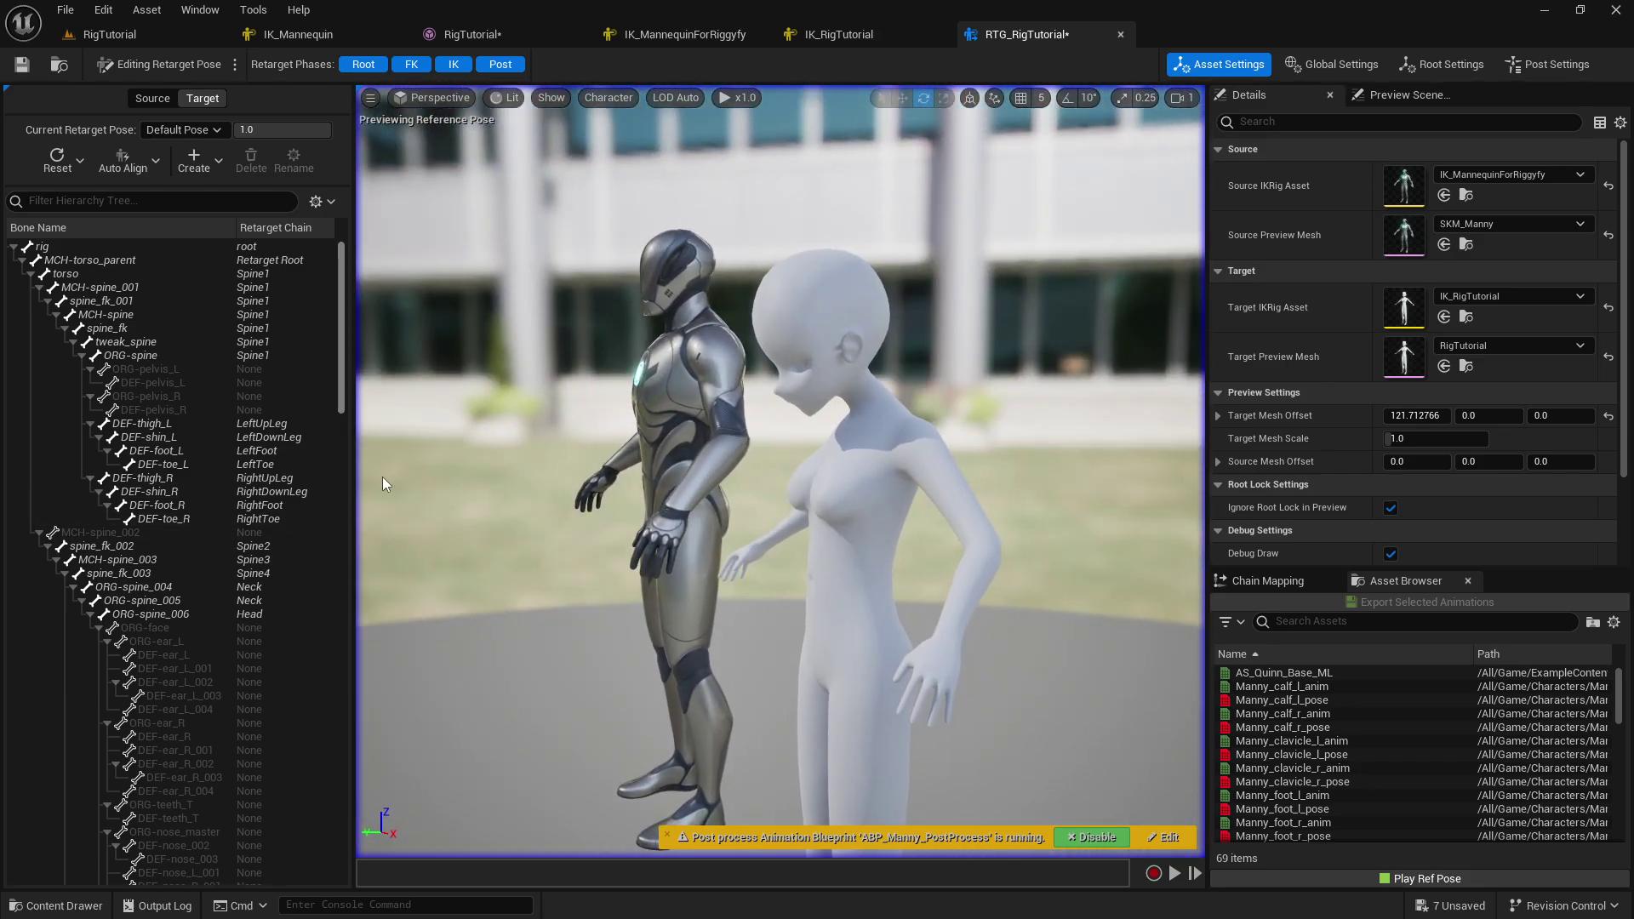
# - Rotate the target's ORG-spine_005 neck bone by about -32.8° on its first rotation axis to lift the head
pyautogui.click(156, 601)
pyautogui.moveTo(770, 390); pyautogui.dragTo(766, 476)
pyautogui.moveTo(764, 473); pyautogui.dragTo(800, 468, button='right')
pyautogui.press('d')
pyautogui.press('a')
pyautogui.press('d')
pyautogui.press('w')
pyautogui.press('s')
pyautogui.press('w')
pyautogui.moveTo(664, 476); pyautogui.dragTo(663, 450)
# - Preview the MF_Idle and MM_Jump mannequin animations on the retargeted character
pyautogui.scroll(-3, 1442, 760)
pyautogui.scroll(1, 1353, 756)
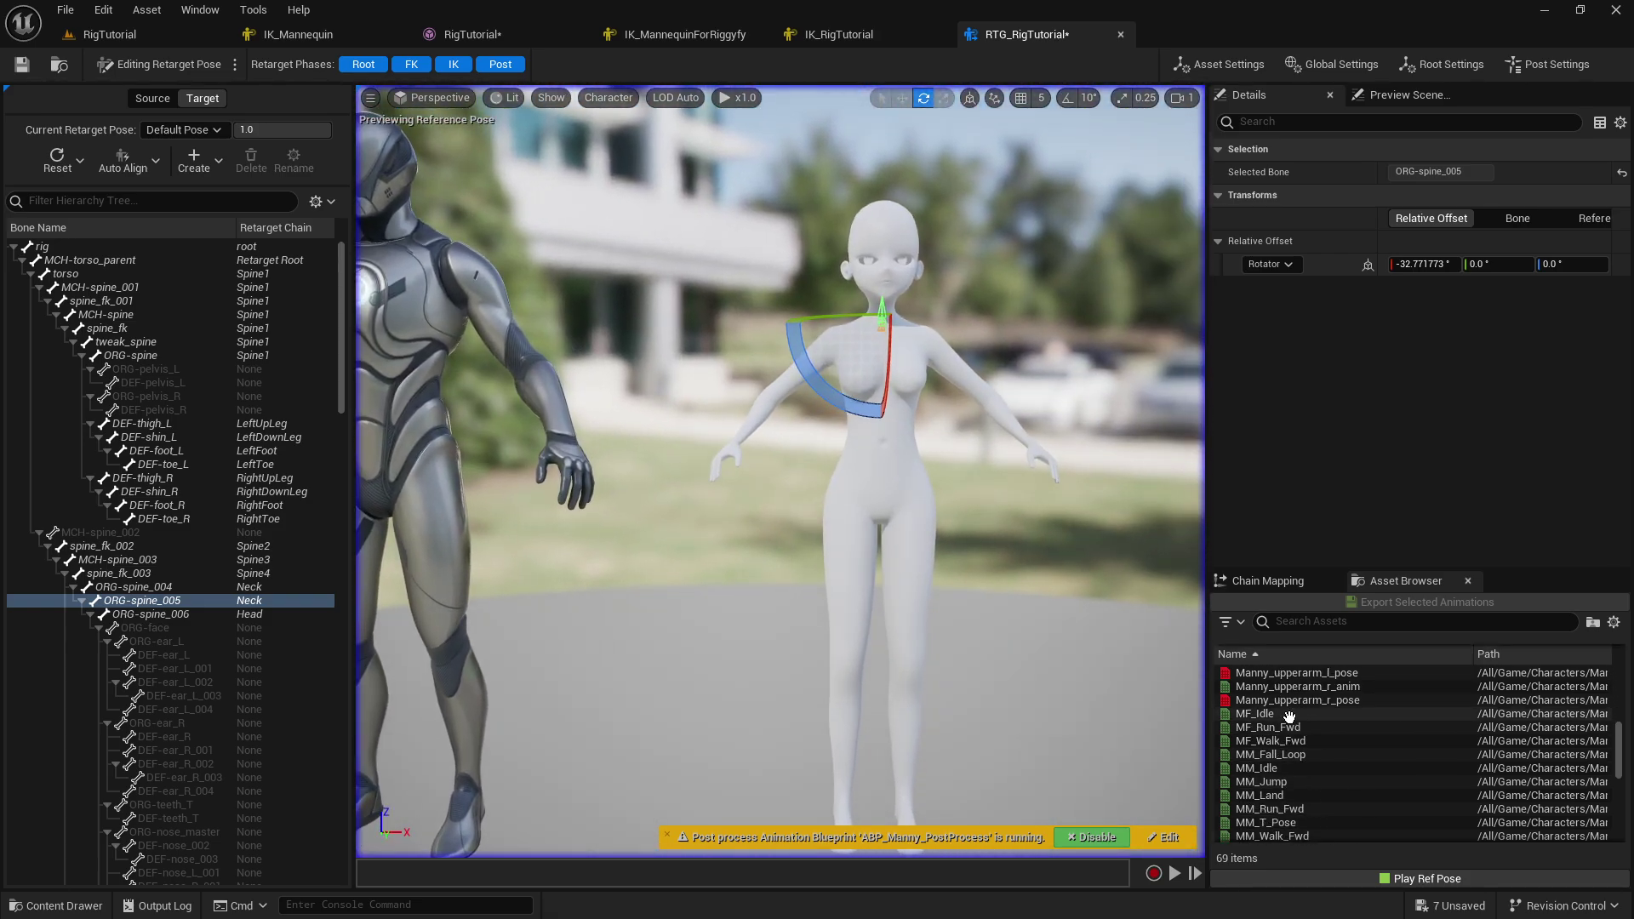
pyautogui.click(1256, 713)
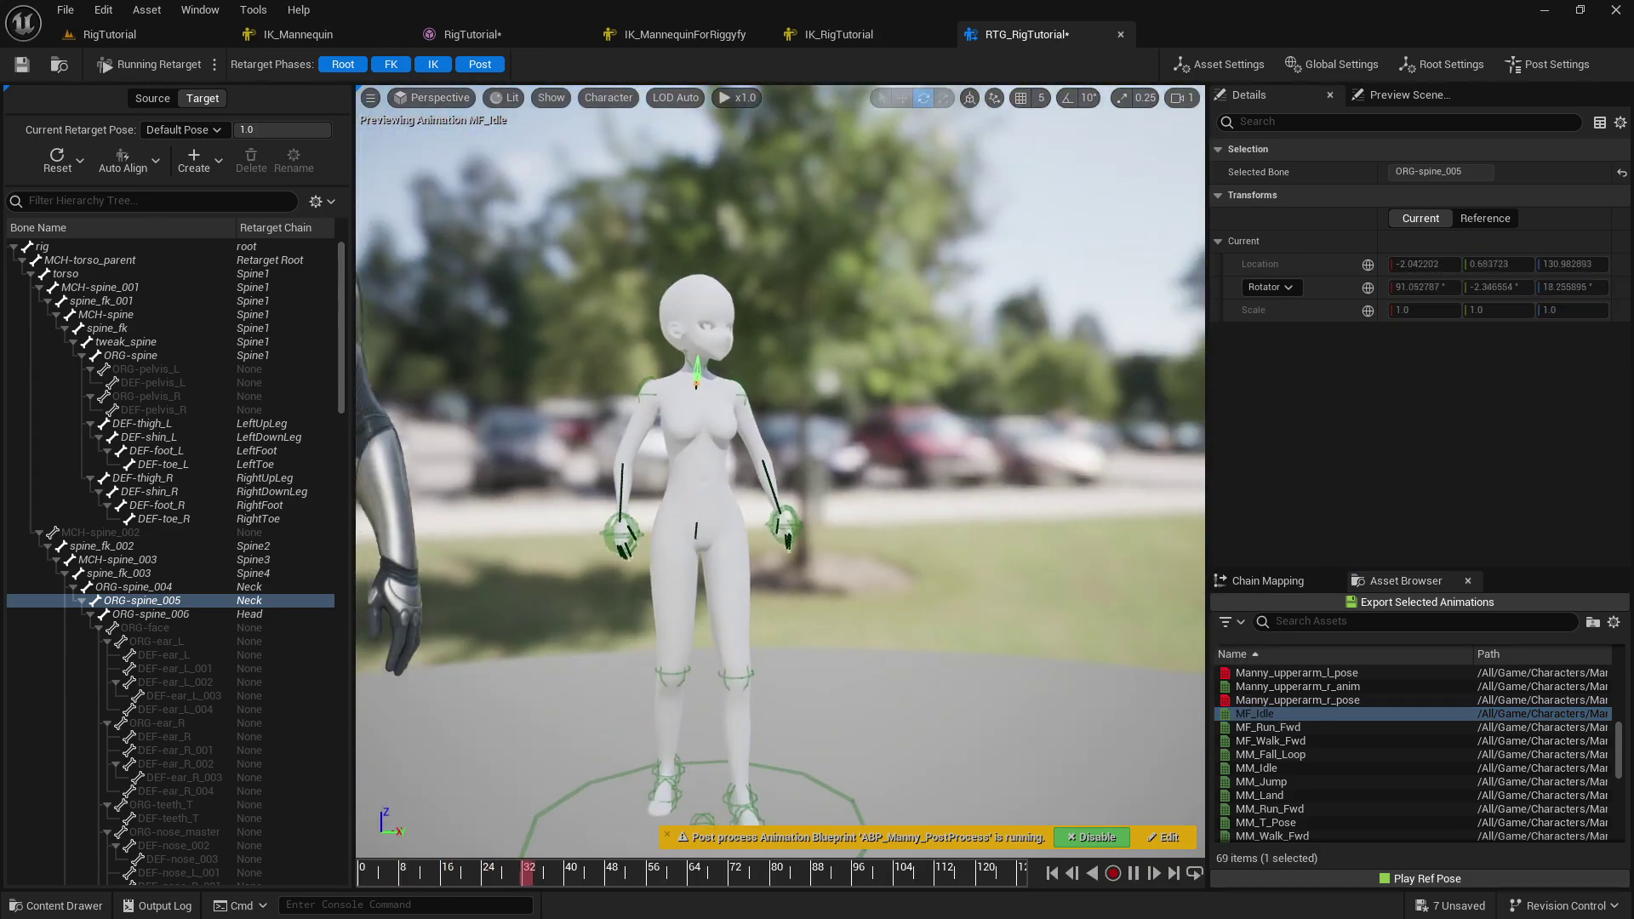
pyautogui.moveTo(780, 471)
pyautogui.mouseDown(button='right')
pyautogui.moveTo(510, 470)
pyautogui.moveTo(808, 470)
pyautogui.mouseUp(button='right')
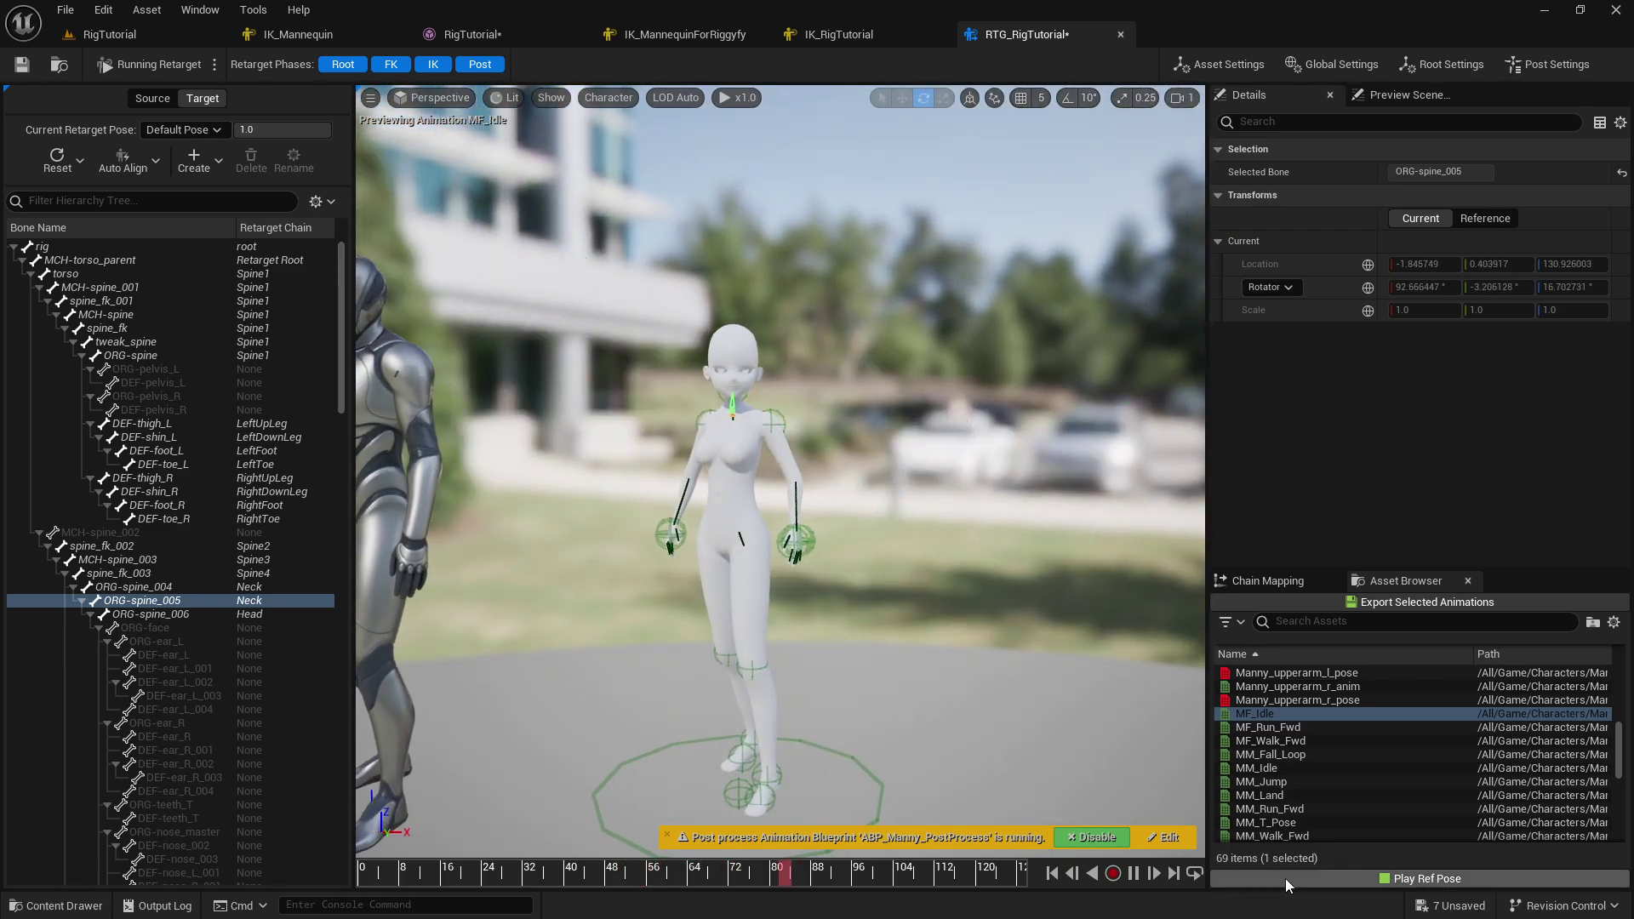
pyautogui.click(1259, 768)
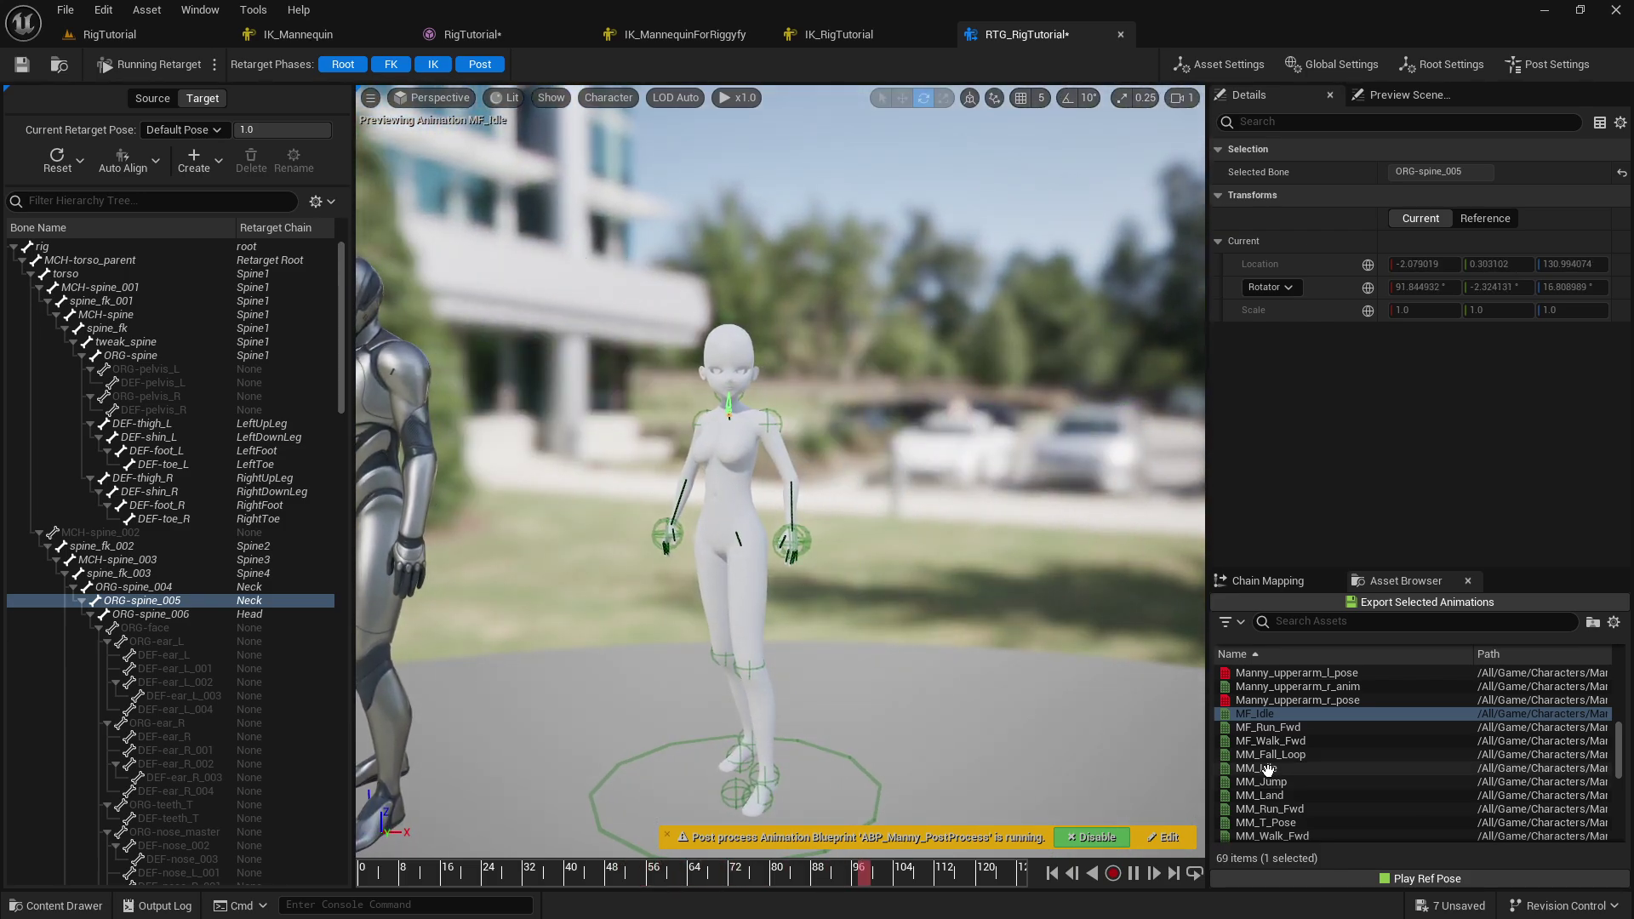
pyautogui.click(1280, 783)
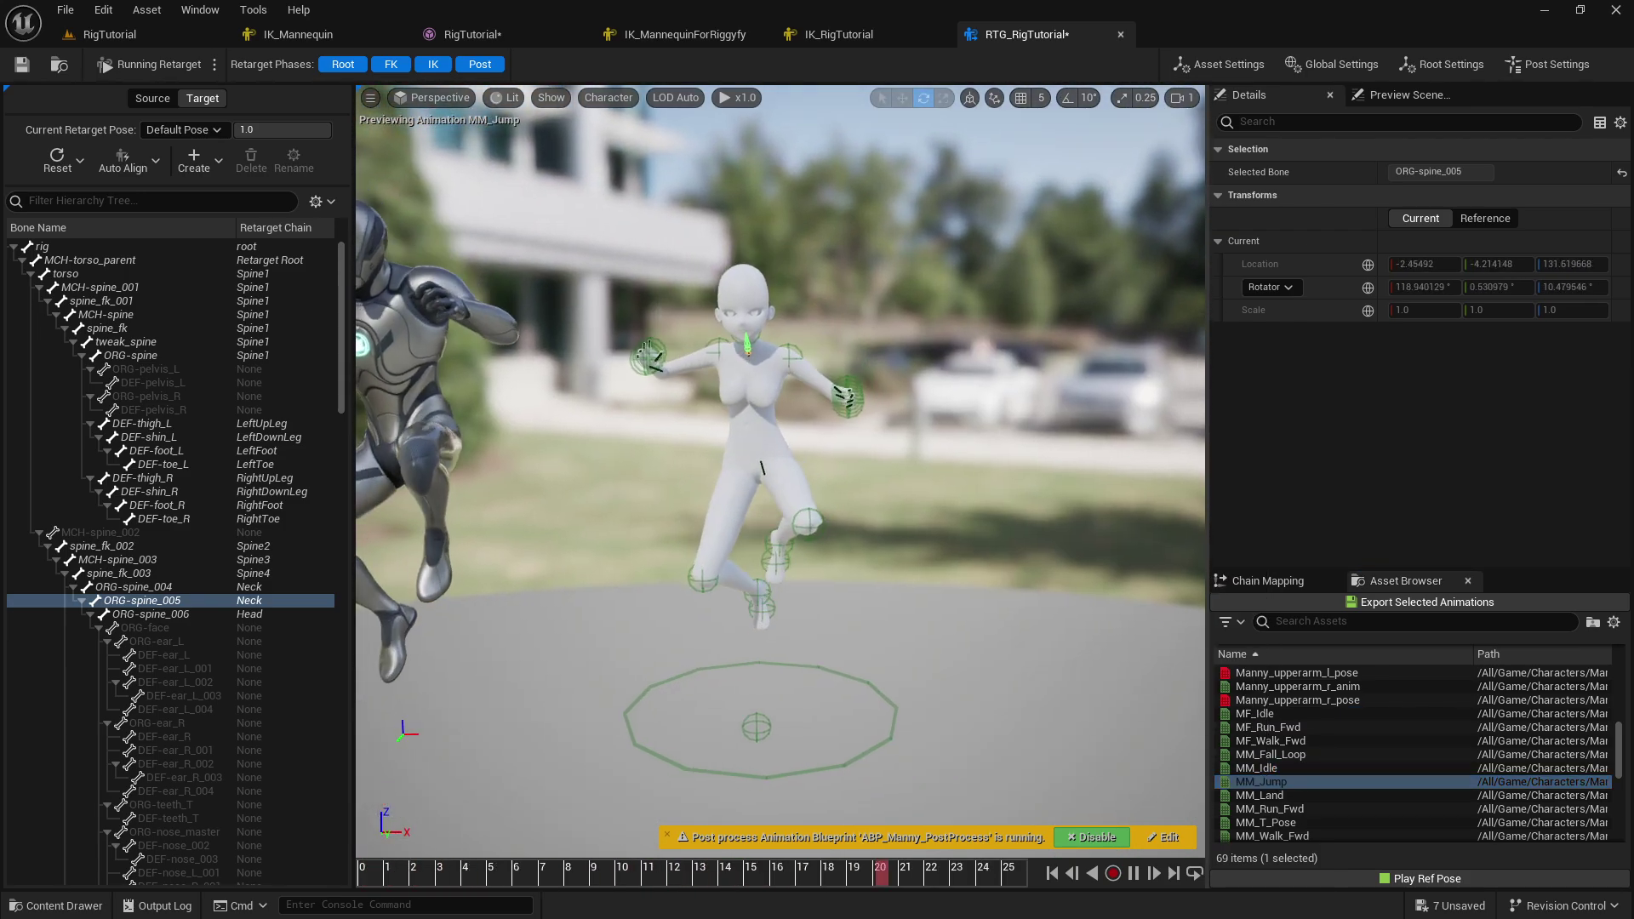
# - Preview MM_Run_Fwd with Ignore Root Lock in Preview turned off, ending on the reference pose
pyautogui.click(1295, 809)
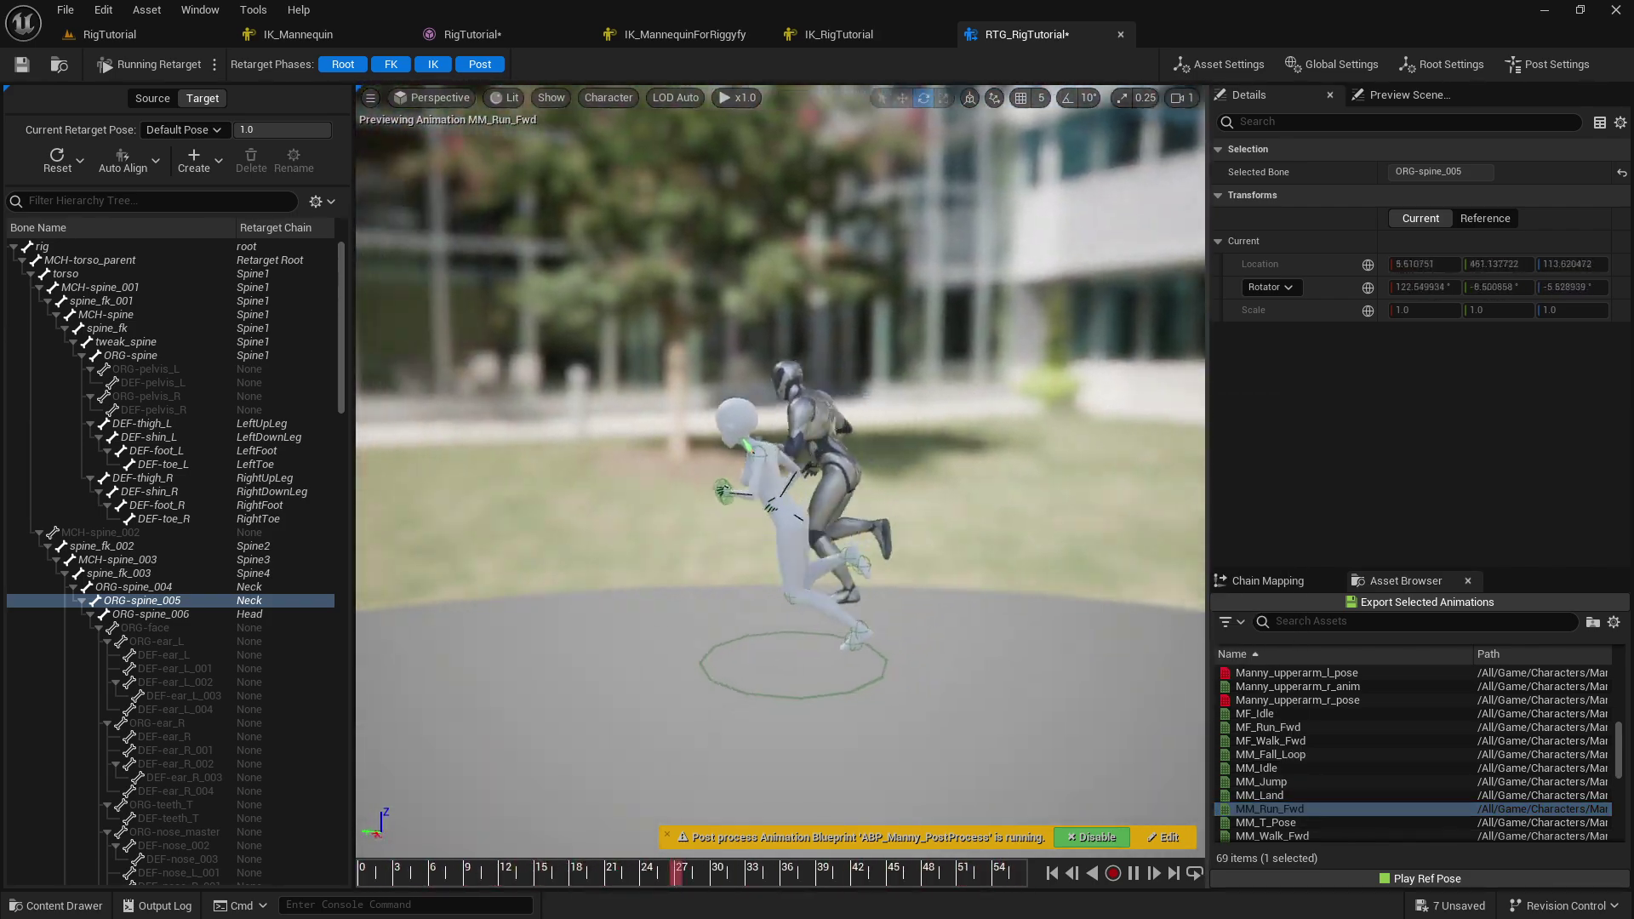
pyautogui.moveTo(780, 476); pyautogui.dragTo(962, 476, button='right')
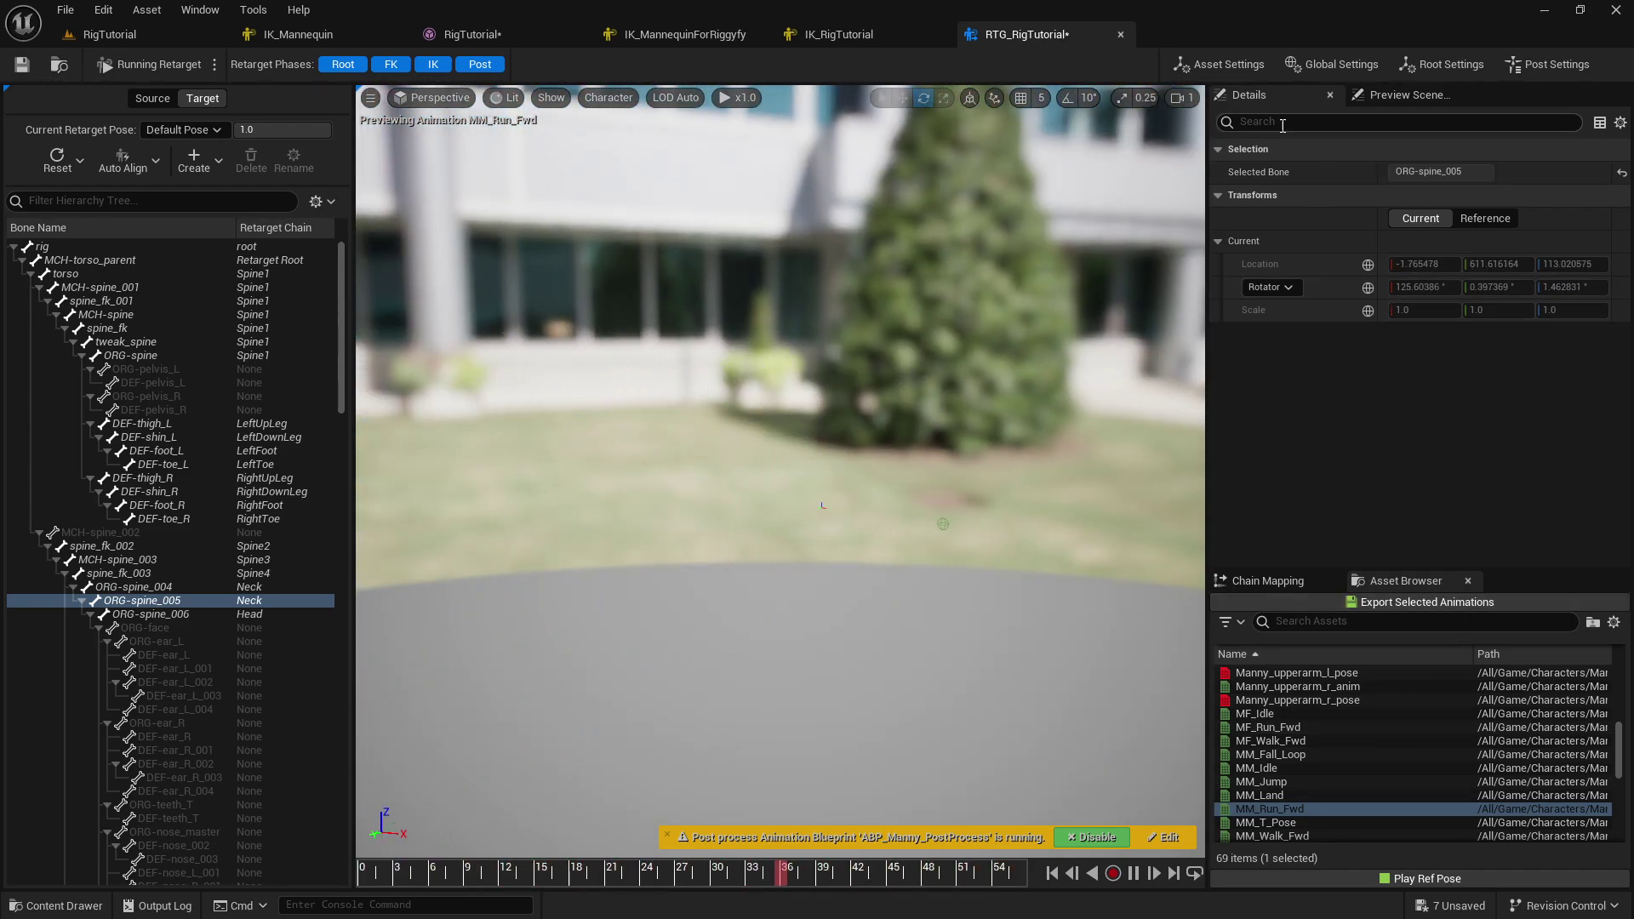
pyautogui.click(1332, 64)
pyautogui.click(1224, 63)
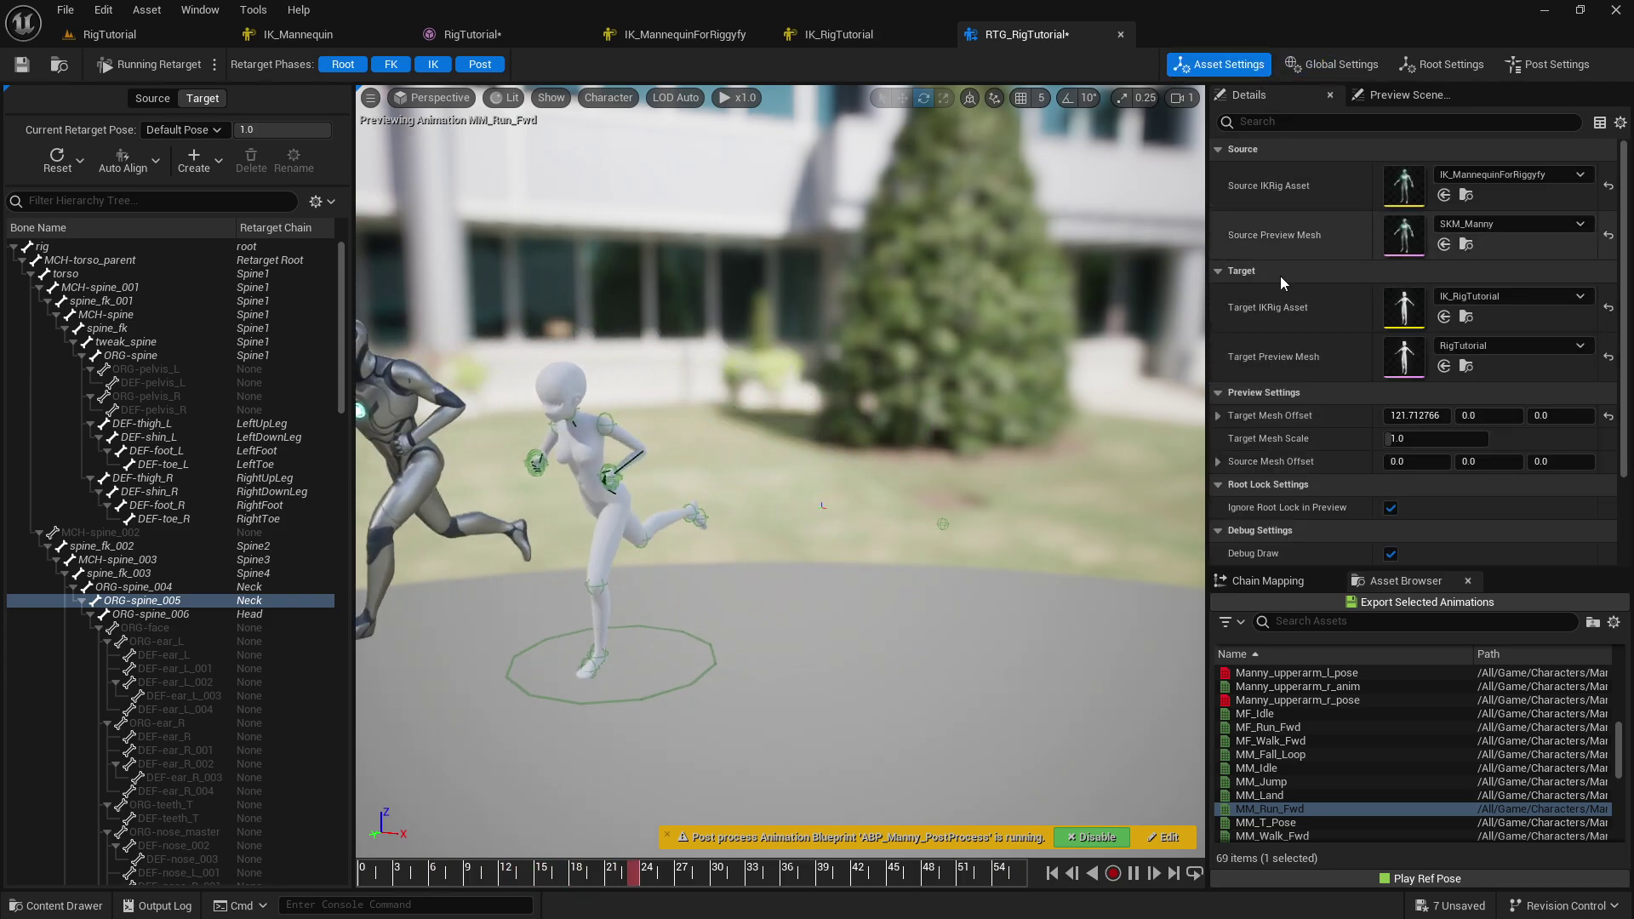
pyautogui.click(1391, 509)
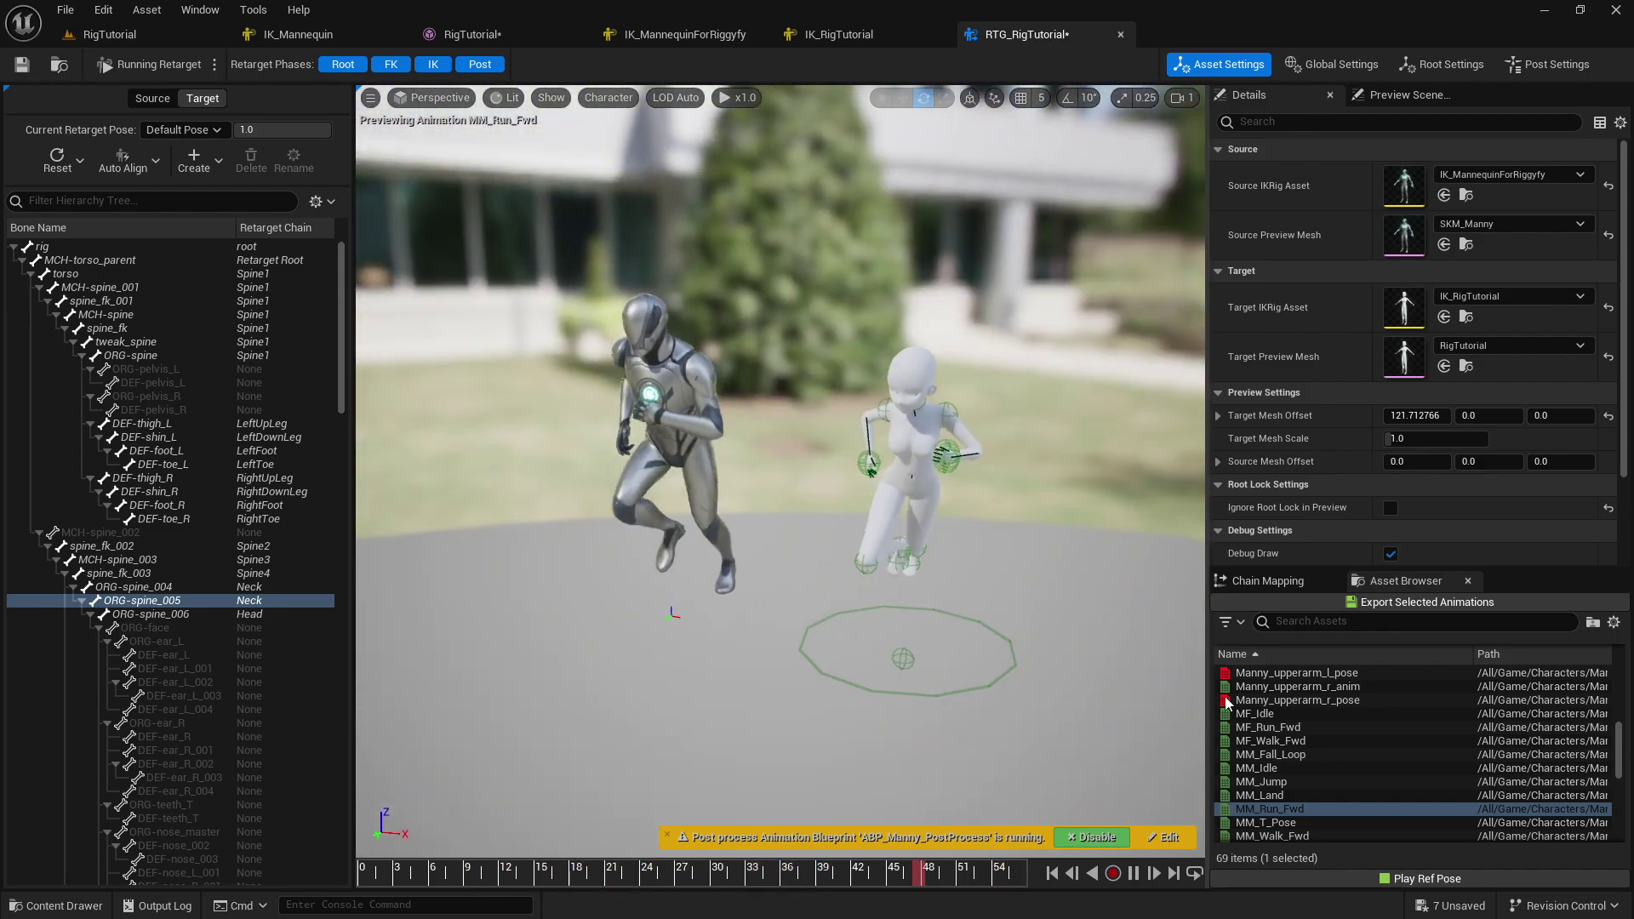
pyautogui.click(1406, 883)
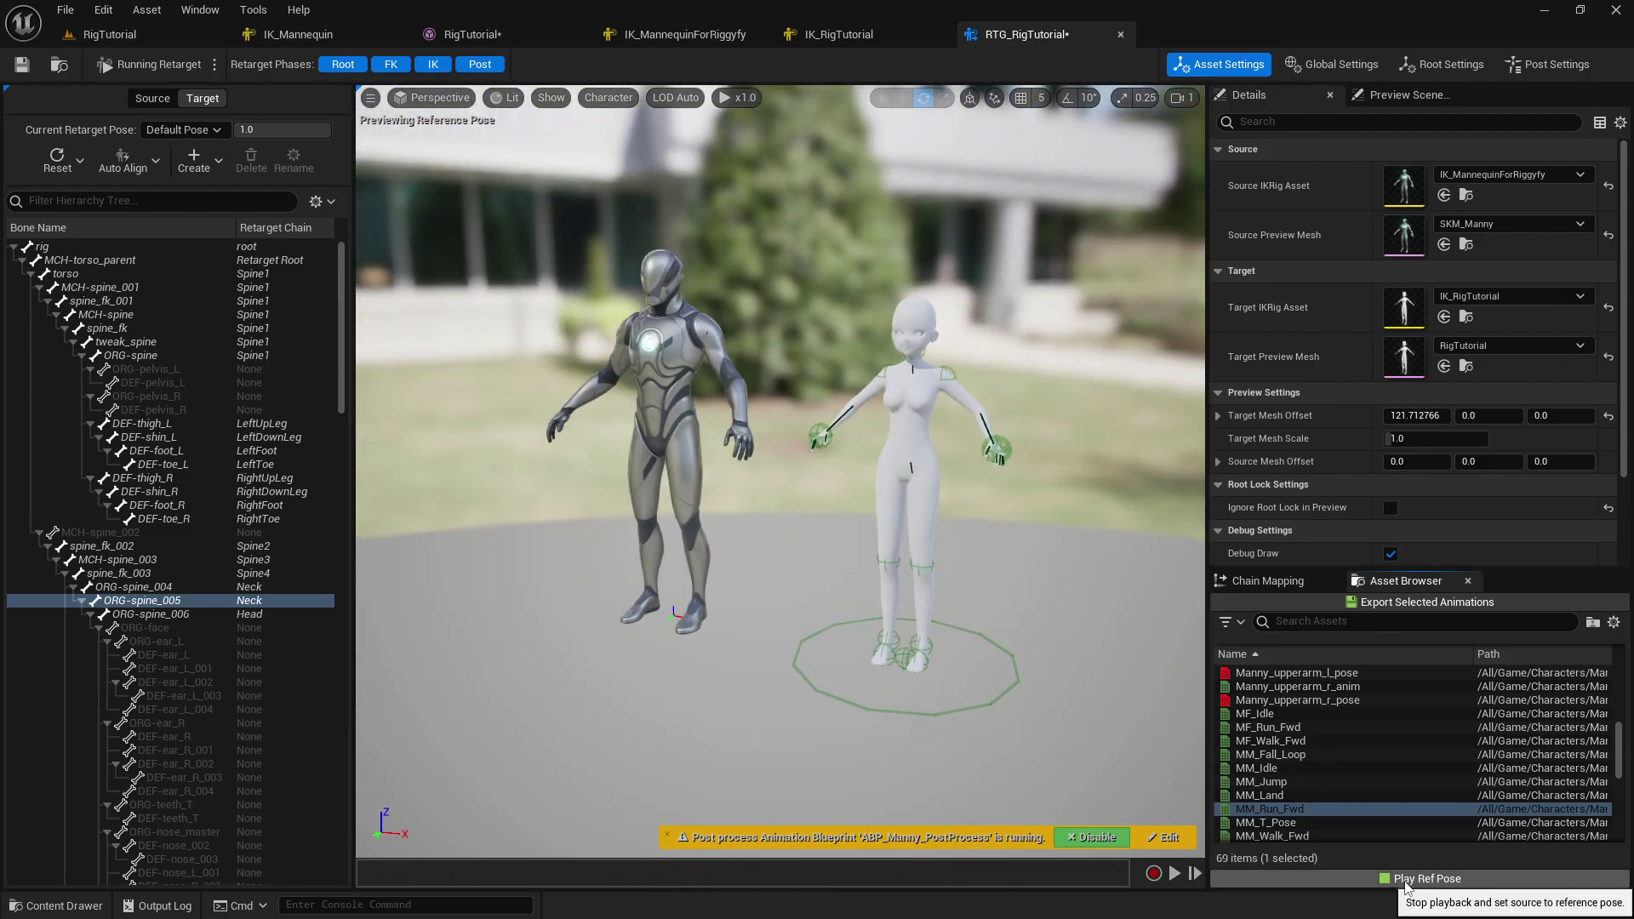
# - Start exporting MM_Run_Fwd and create an Animation folder inside RiggedCharacter as its destination
pyautogui.click(1402, 600)
pyautogui.click(717, 297)
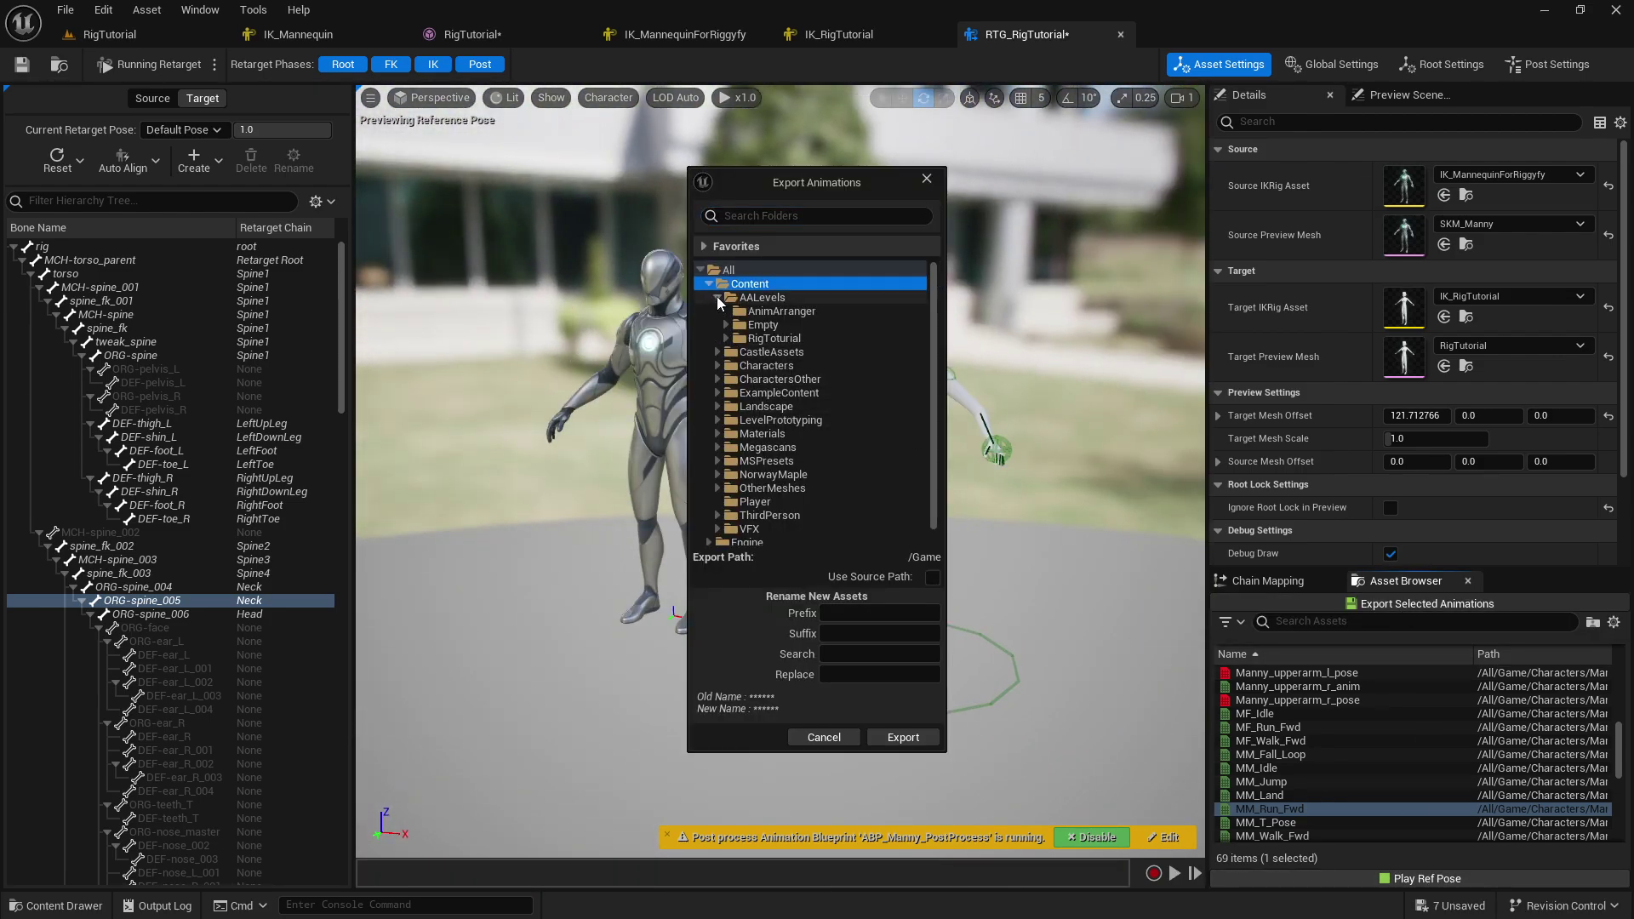
pyautogui.click(726, 337)
pyautogui.click(735, 351)
pyautogui.rightClick(785, 351)
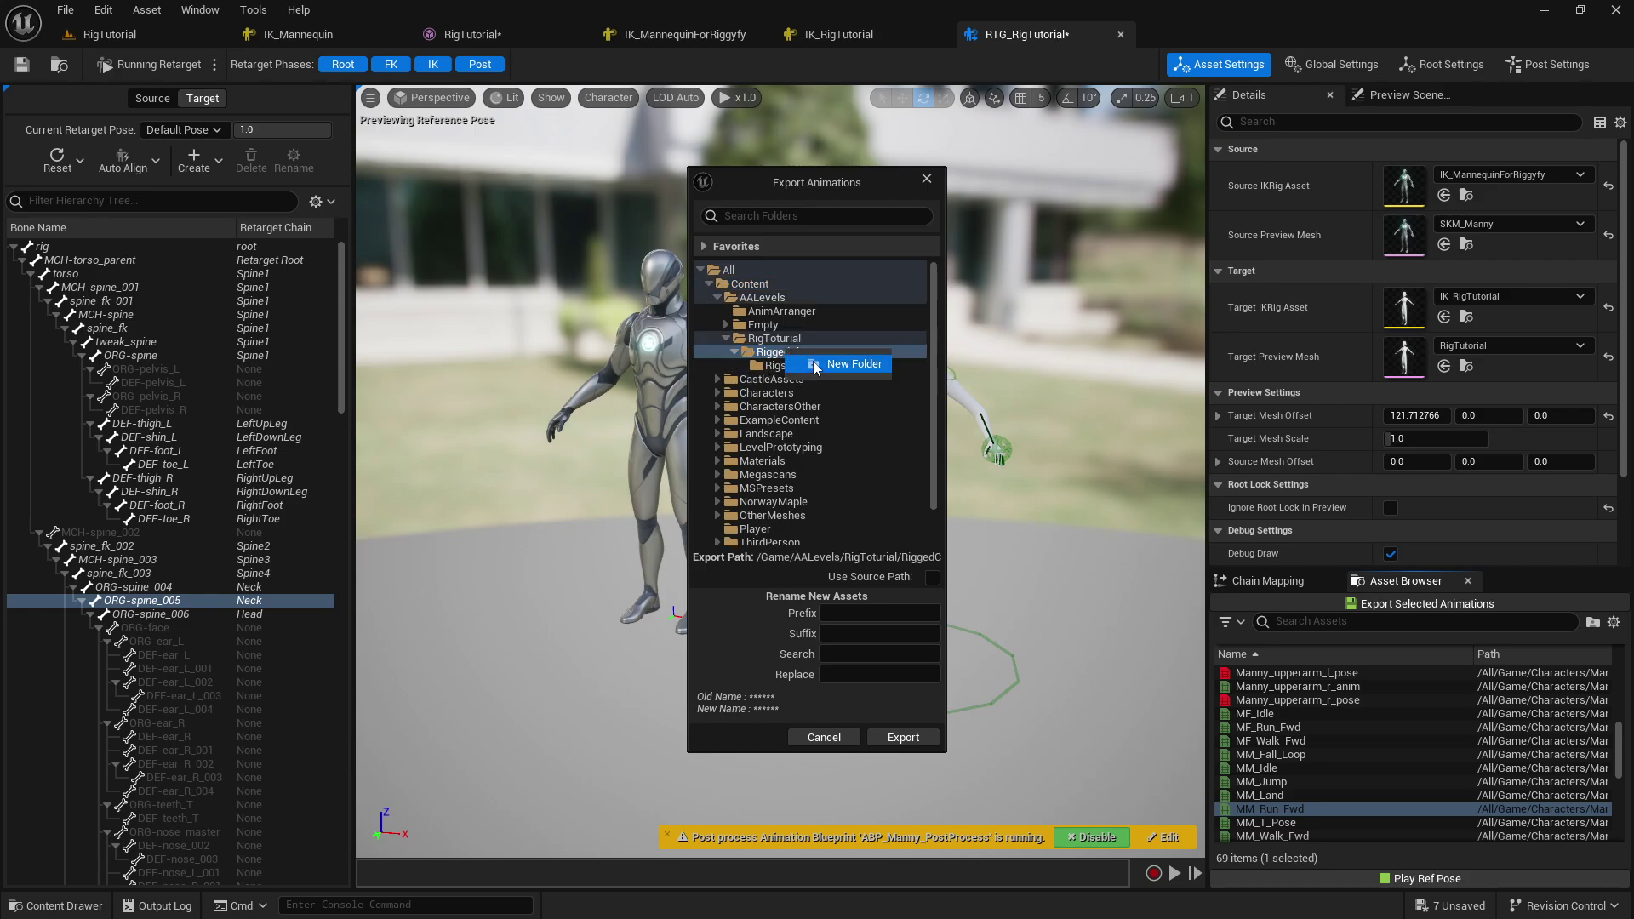
pyautogui.click(820, 365)
pyautogui.write('Animatio')
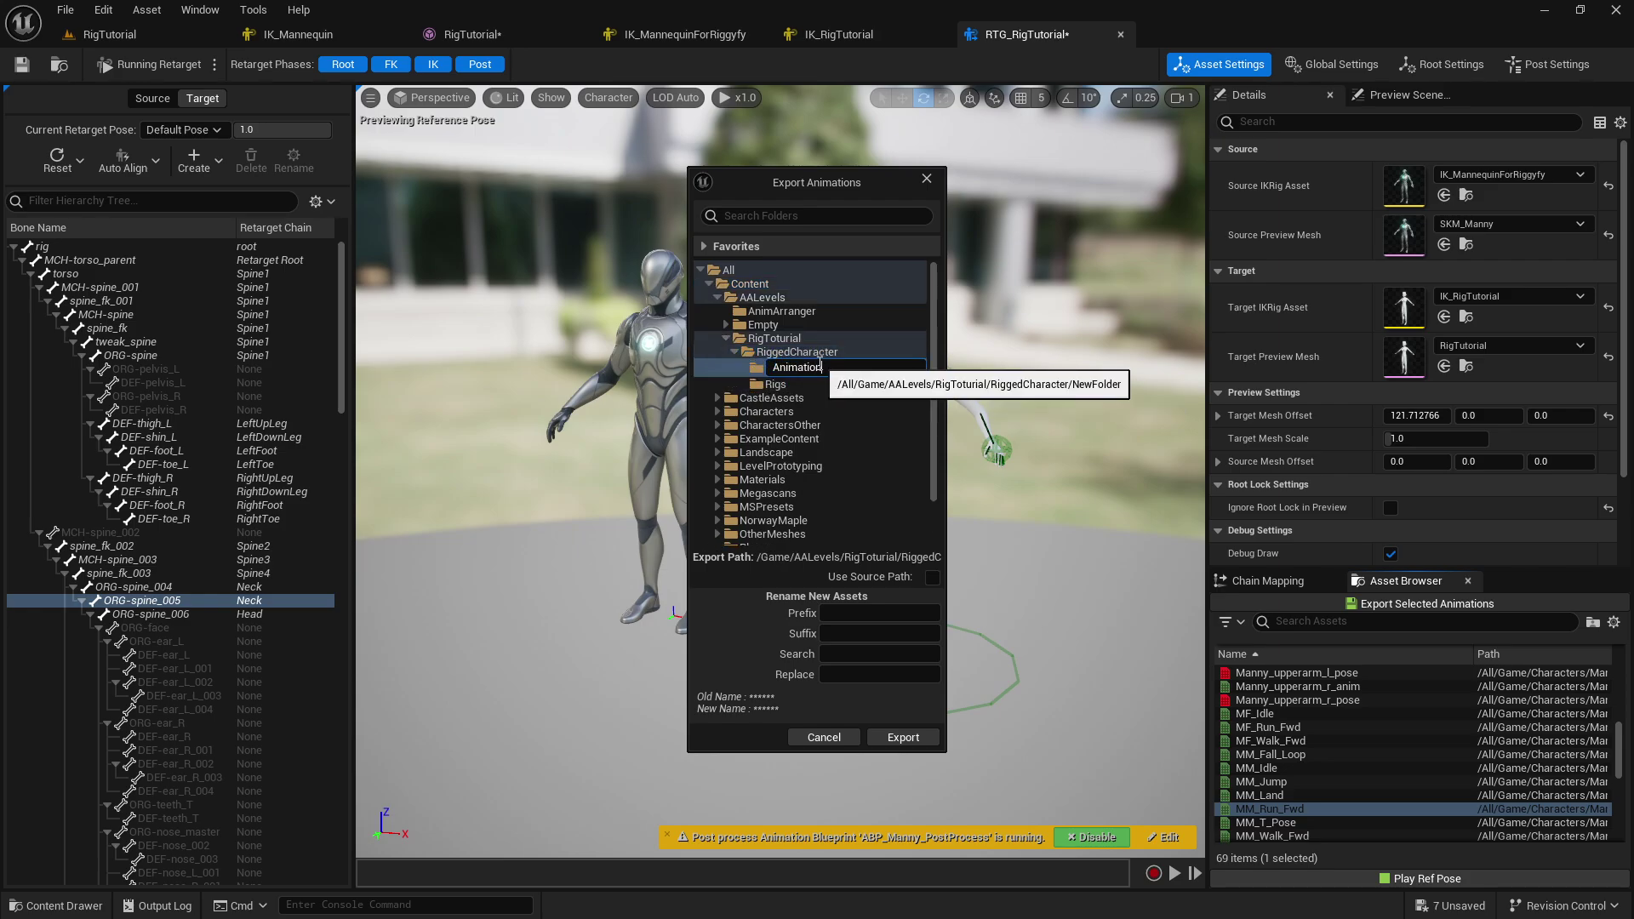
pyautogui.write('n')
pyautogui.press('Return')
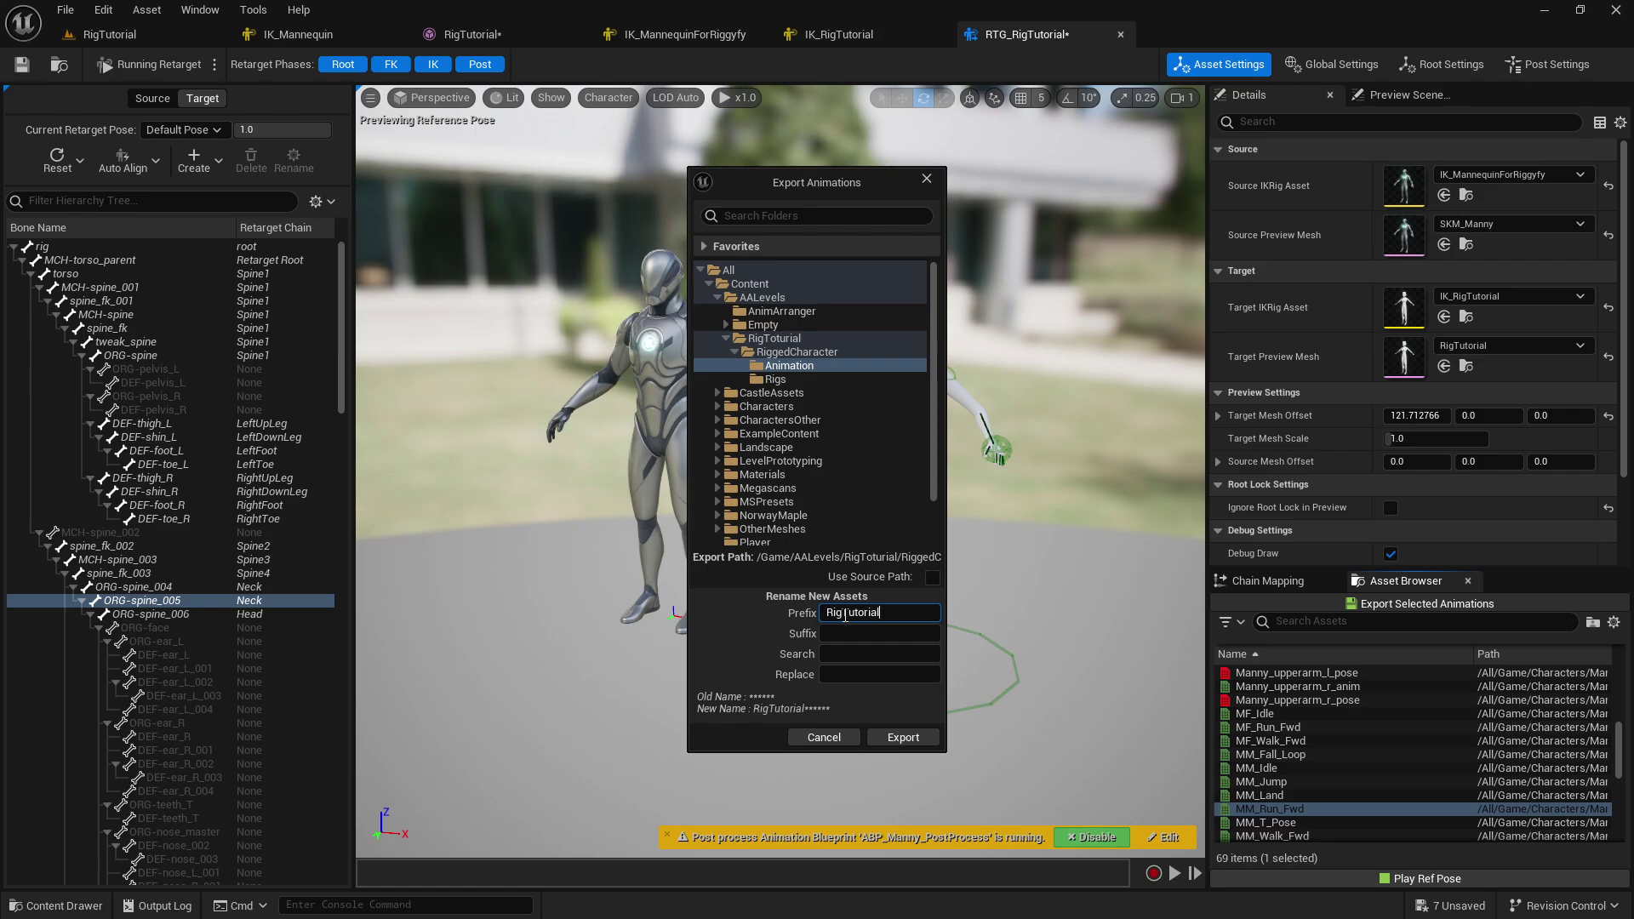
# - Export the retargeted run animation with the prefix RigTutorial_ and dismiss the content browser window
pyautogui.click(901, 739)
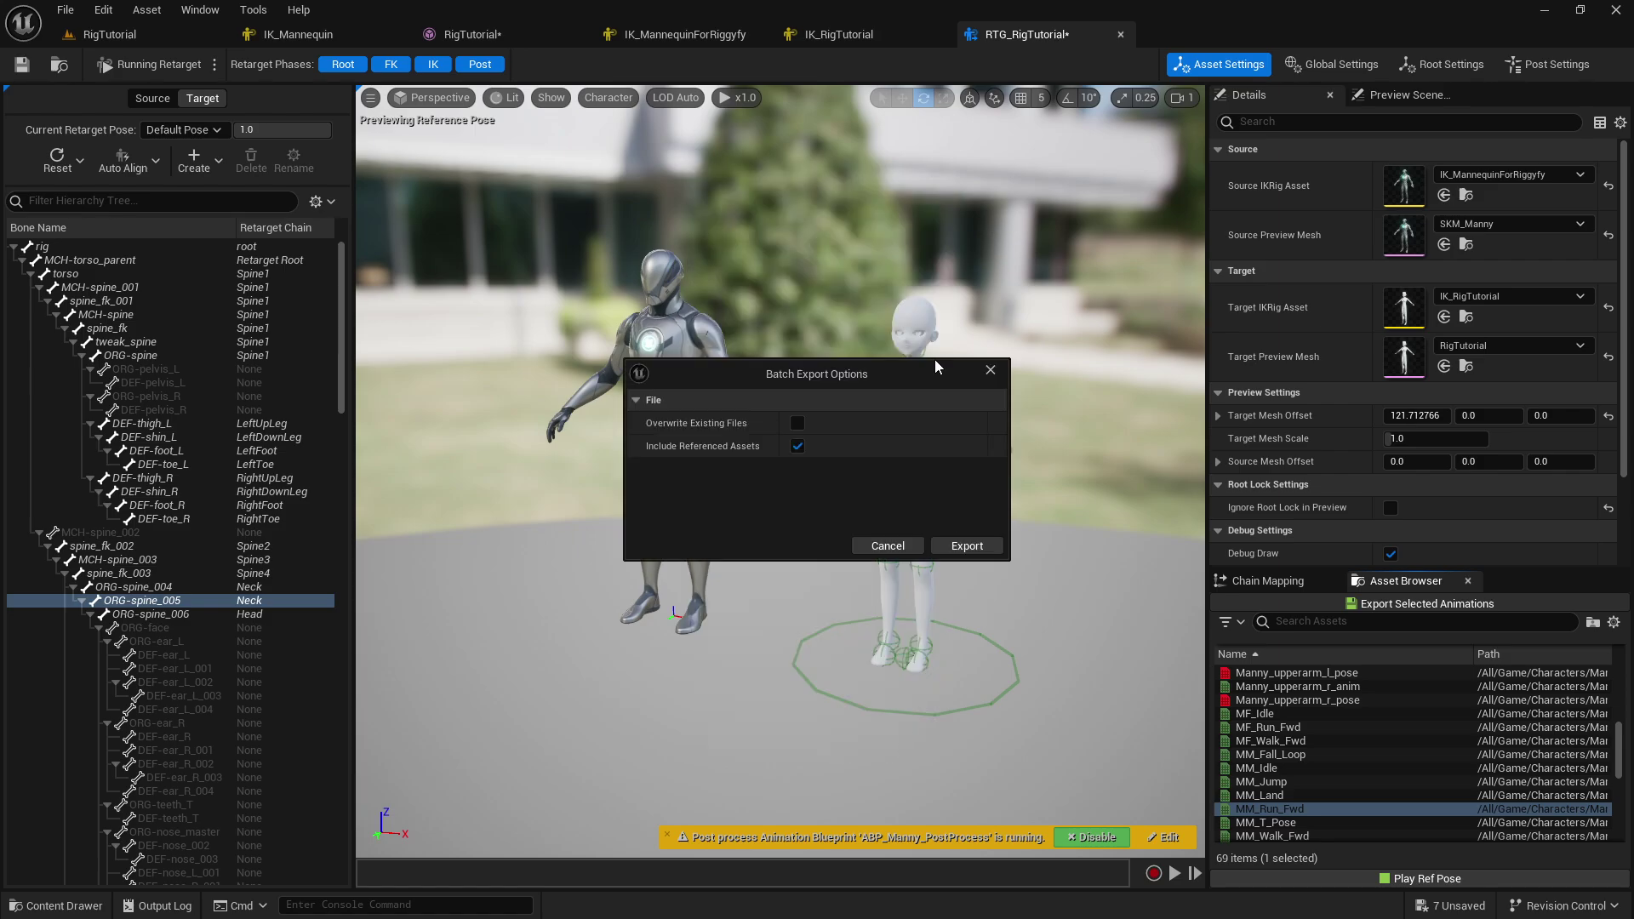
pyautogui.click(967, 547)
pyautogui.click(647, 523)
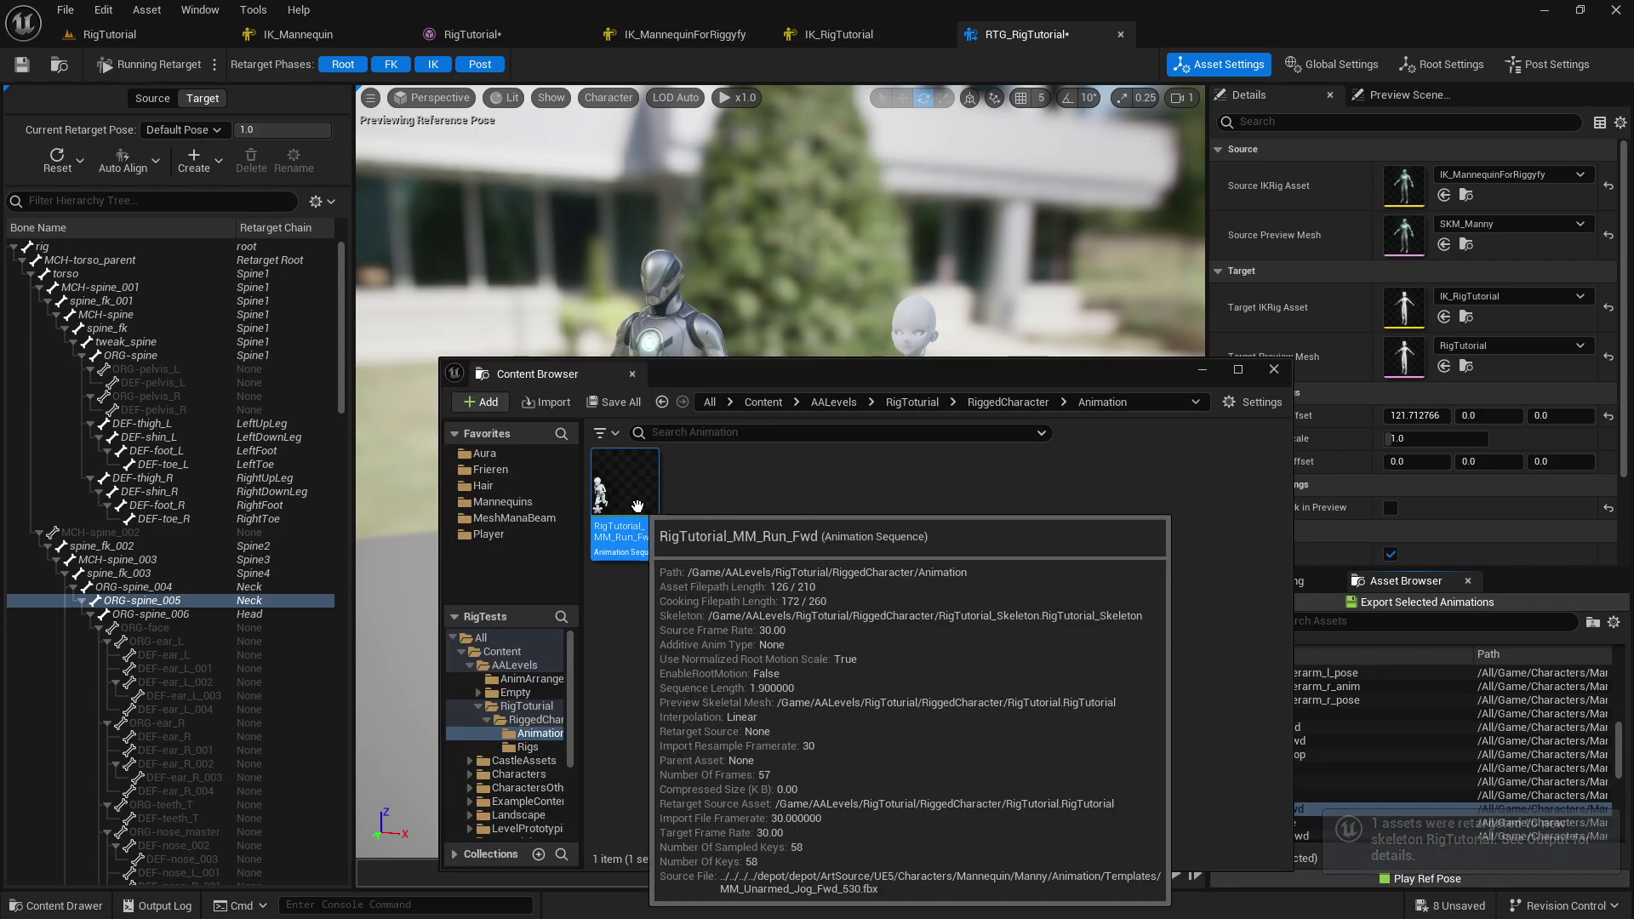
pyautogui.click(1274, 370)
# - Switch to Blender and examine the rigged character's head and face controls up close
pyautogui.hotkey('alt', 'Tab')
pyautogui.press('Tab')
pyautogui.rightClick(708, 344)
pyautogui.scroll(5, 661, 254)
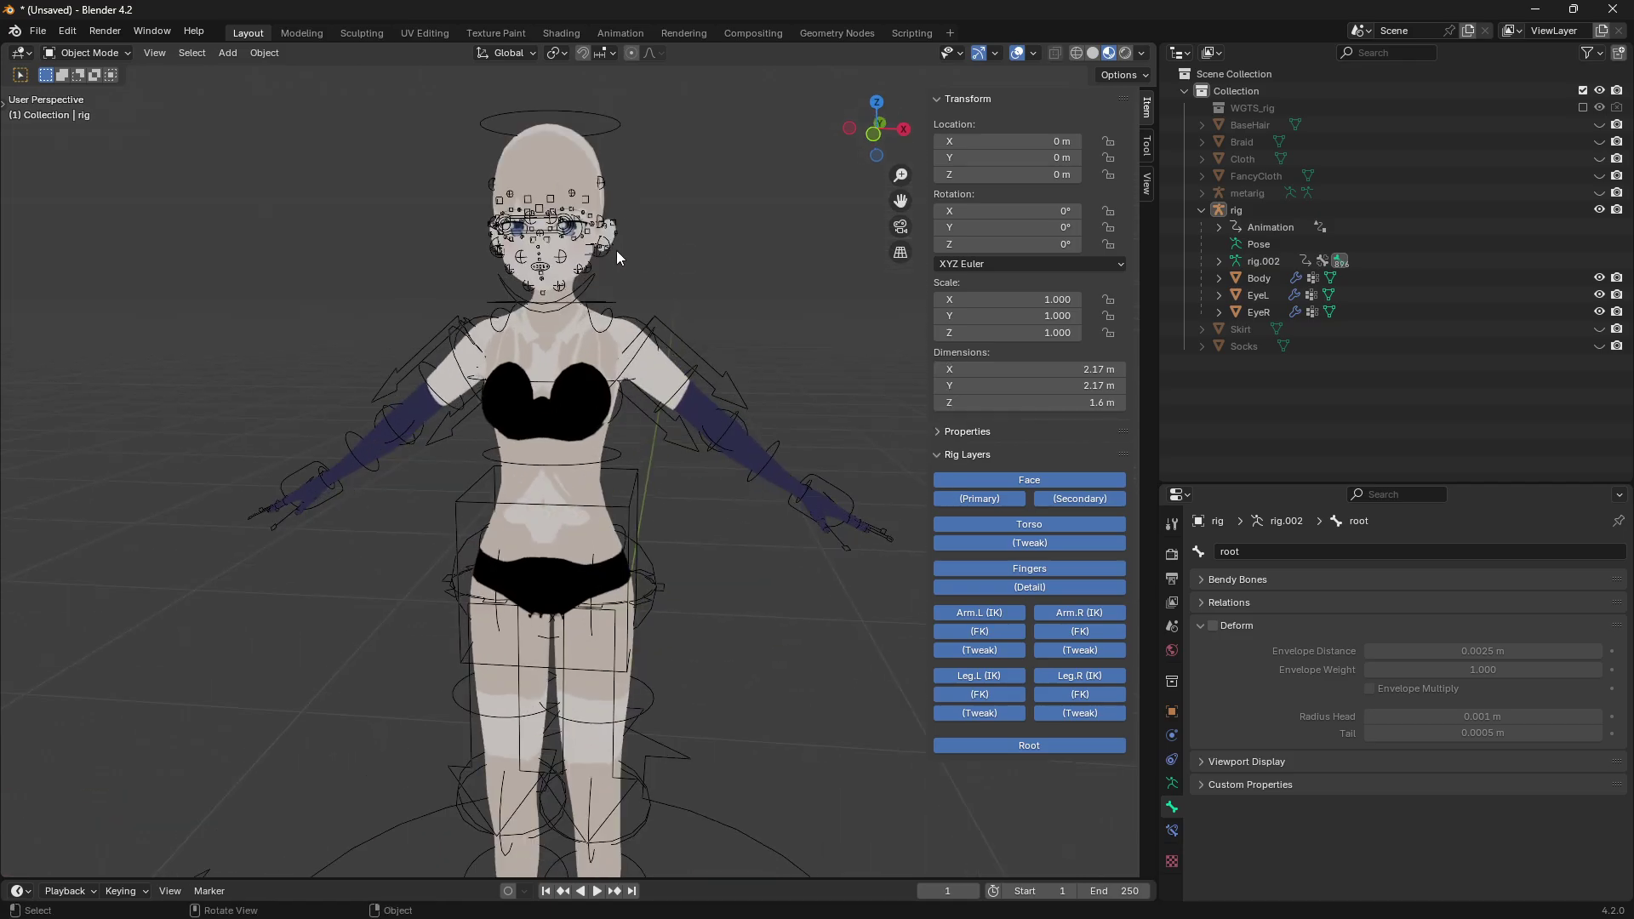
pyautogui.moveTo(640, 355); pyautogui.dragTo(898, 362, button='middle')
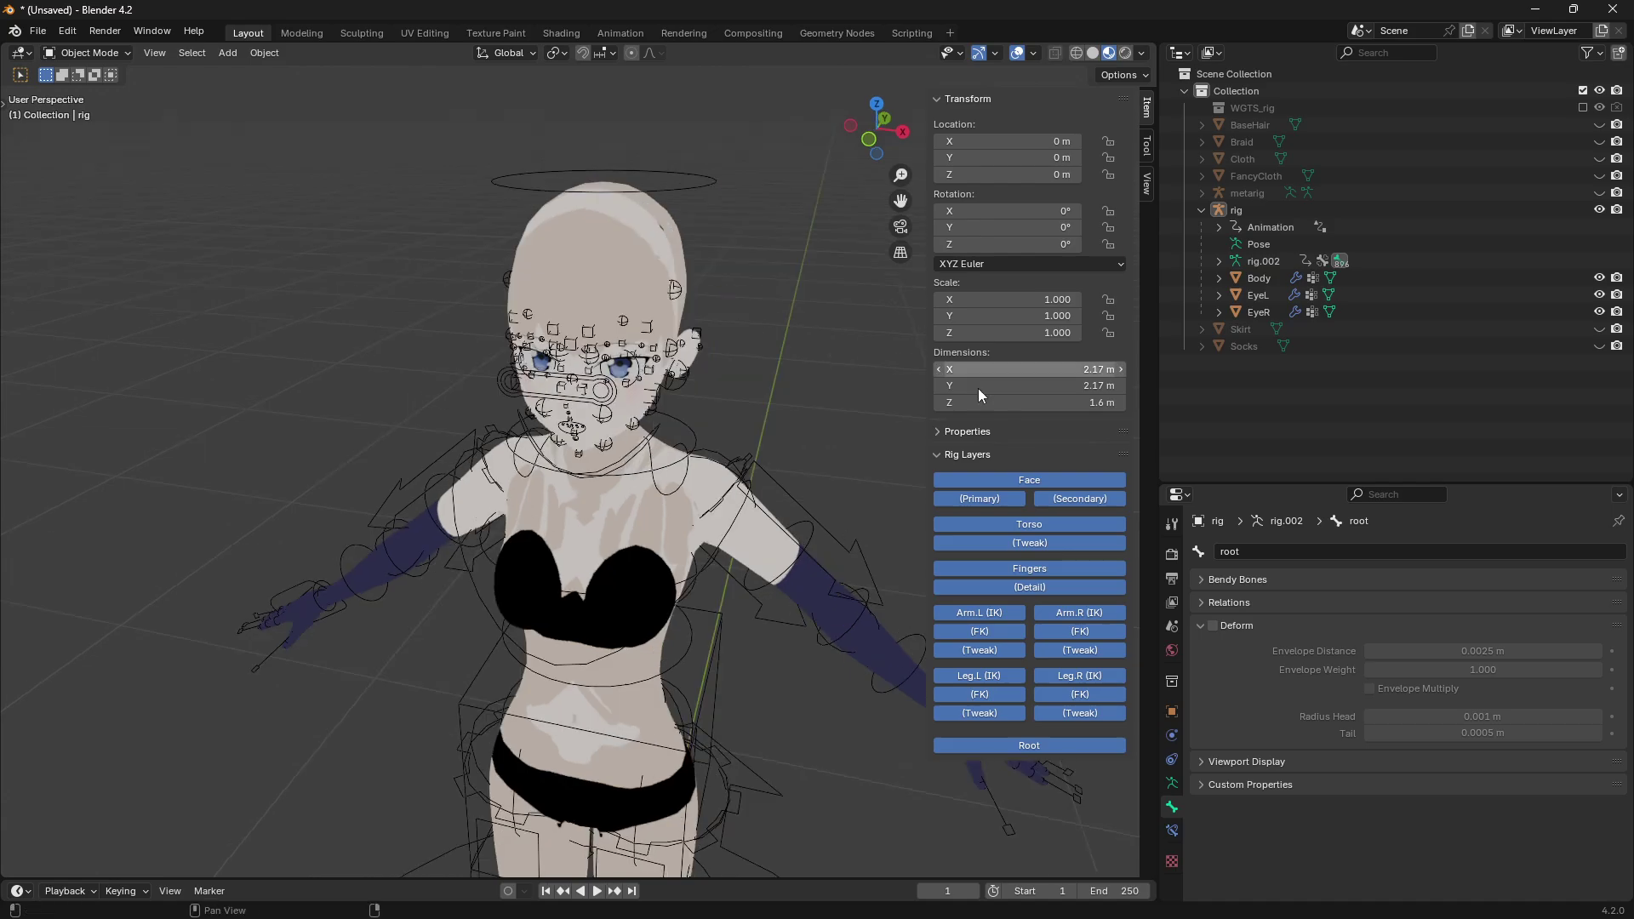
# - Switch back to Unreal Engine and inspect the mannequin and target character side by side in the reference pose
pyautogui.hotkey('alt', 'Tab')
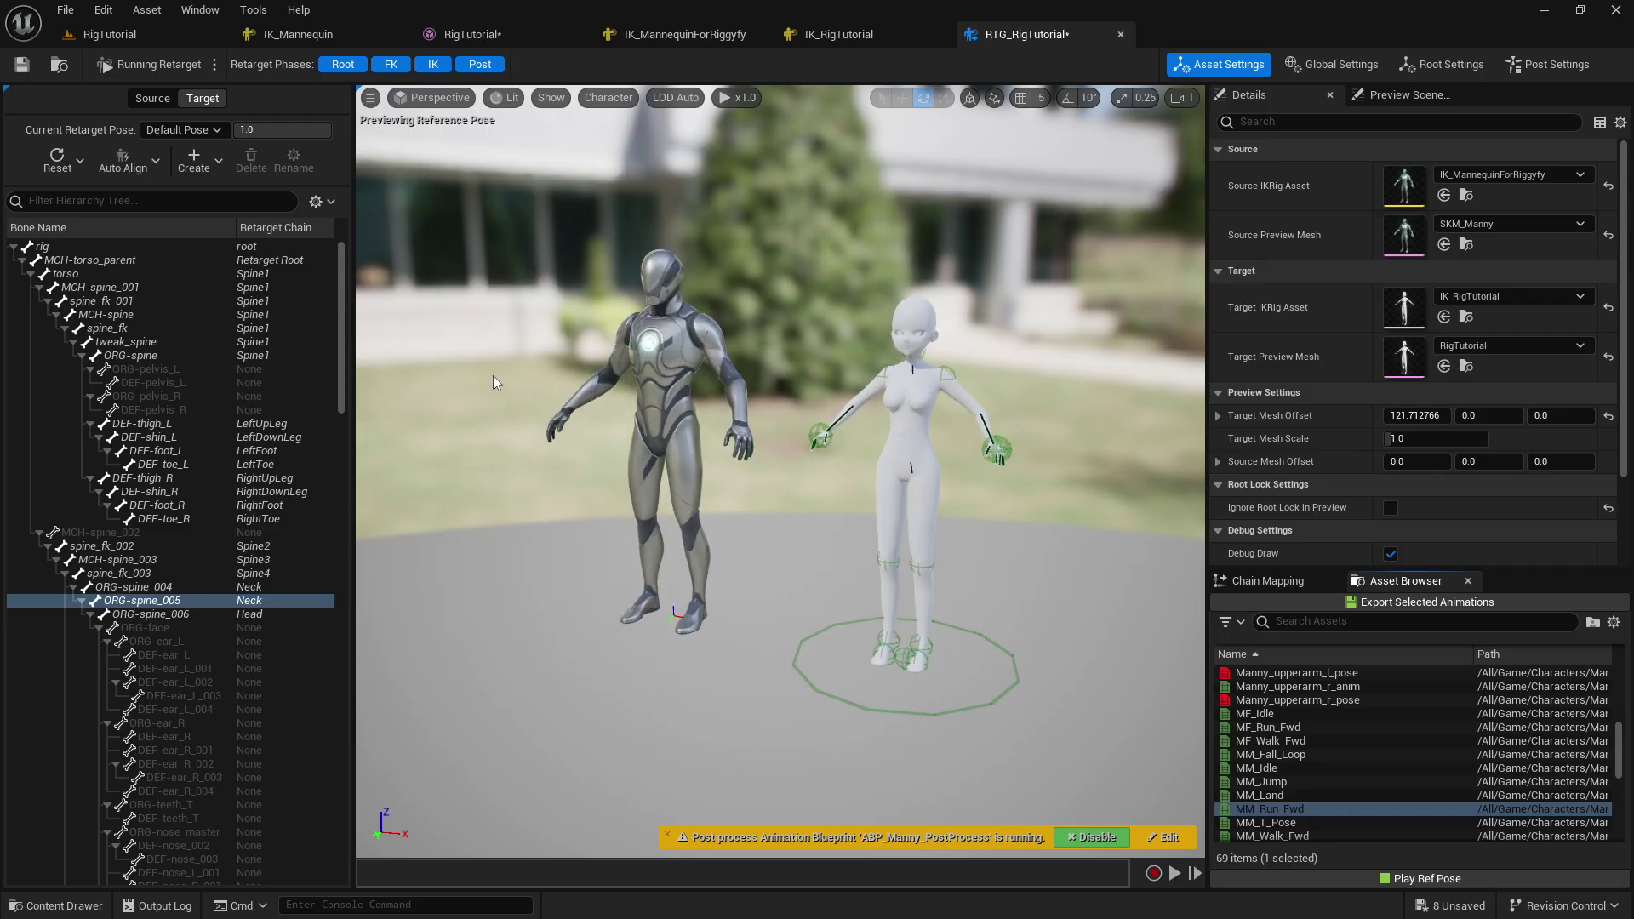
pyautogui.moveTo(583, 381); pyautogui.dragTo(697, 425, button='middle')
pyautogui.keyDown('alt'); pyautogui.moveTo(697, 425); pyautogui.dragTo(655, 436); pyautogui.keyUp('alt')
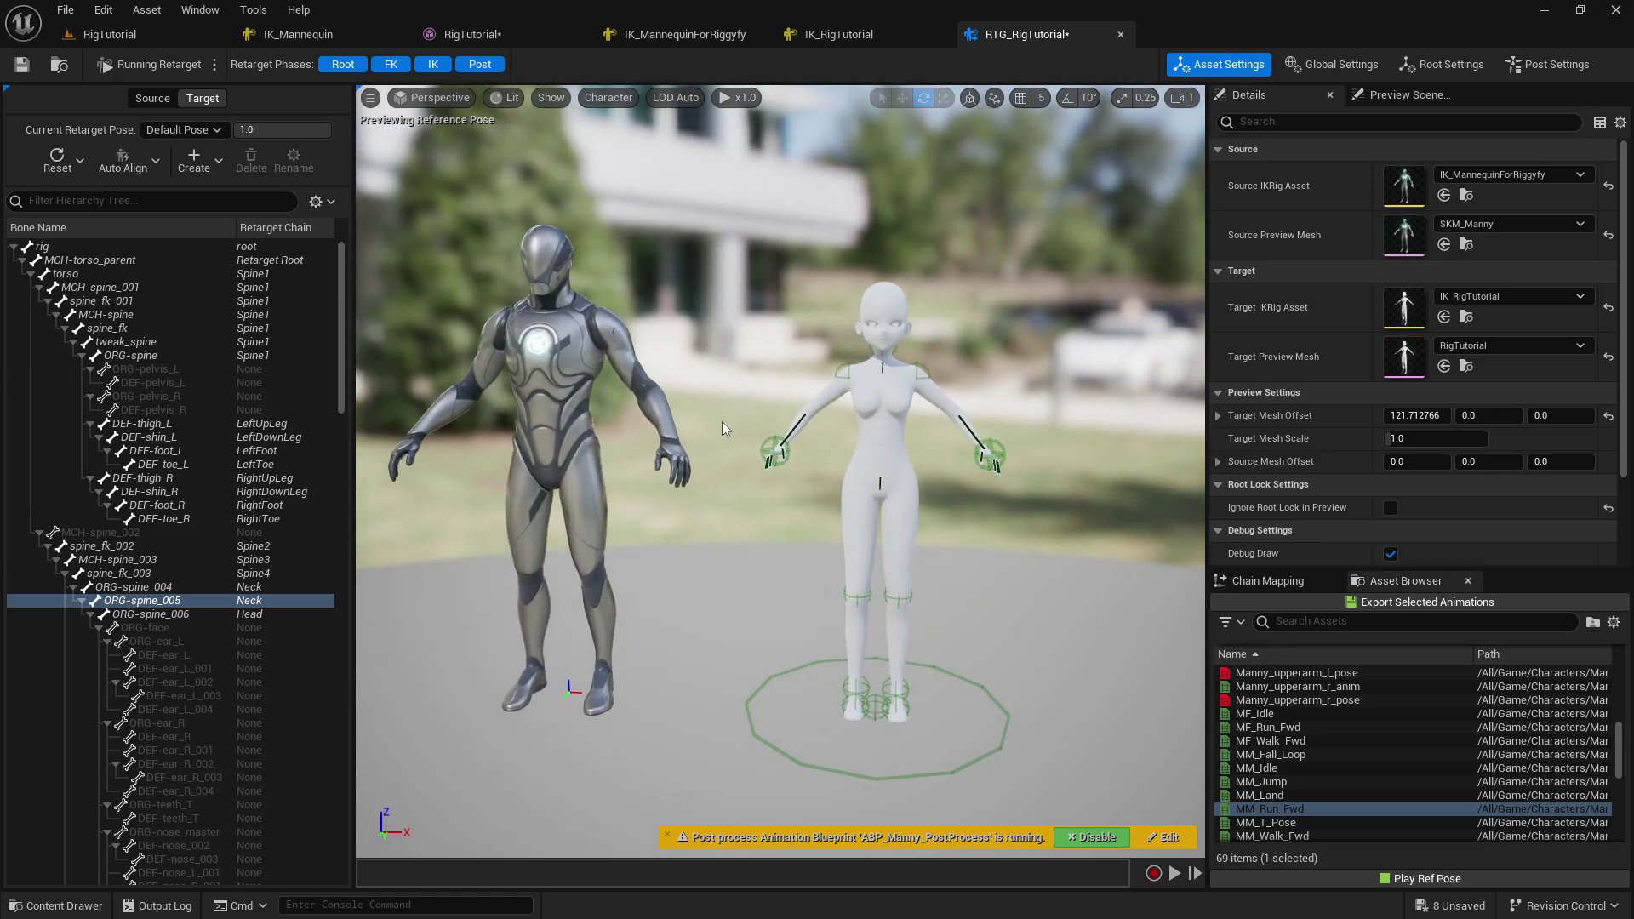
pyautogui.moveTo(783, 377); pyautogui.dragTo(763, 407, button='right')
pyautogui.moveTo(740, 383); pyautogui.dragTo(753, 366)
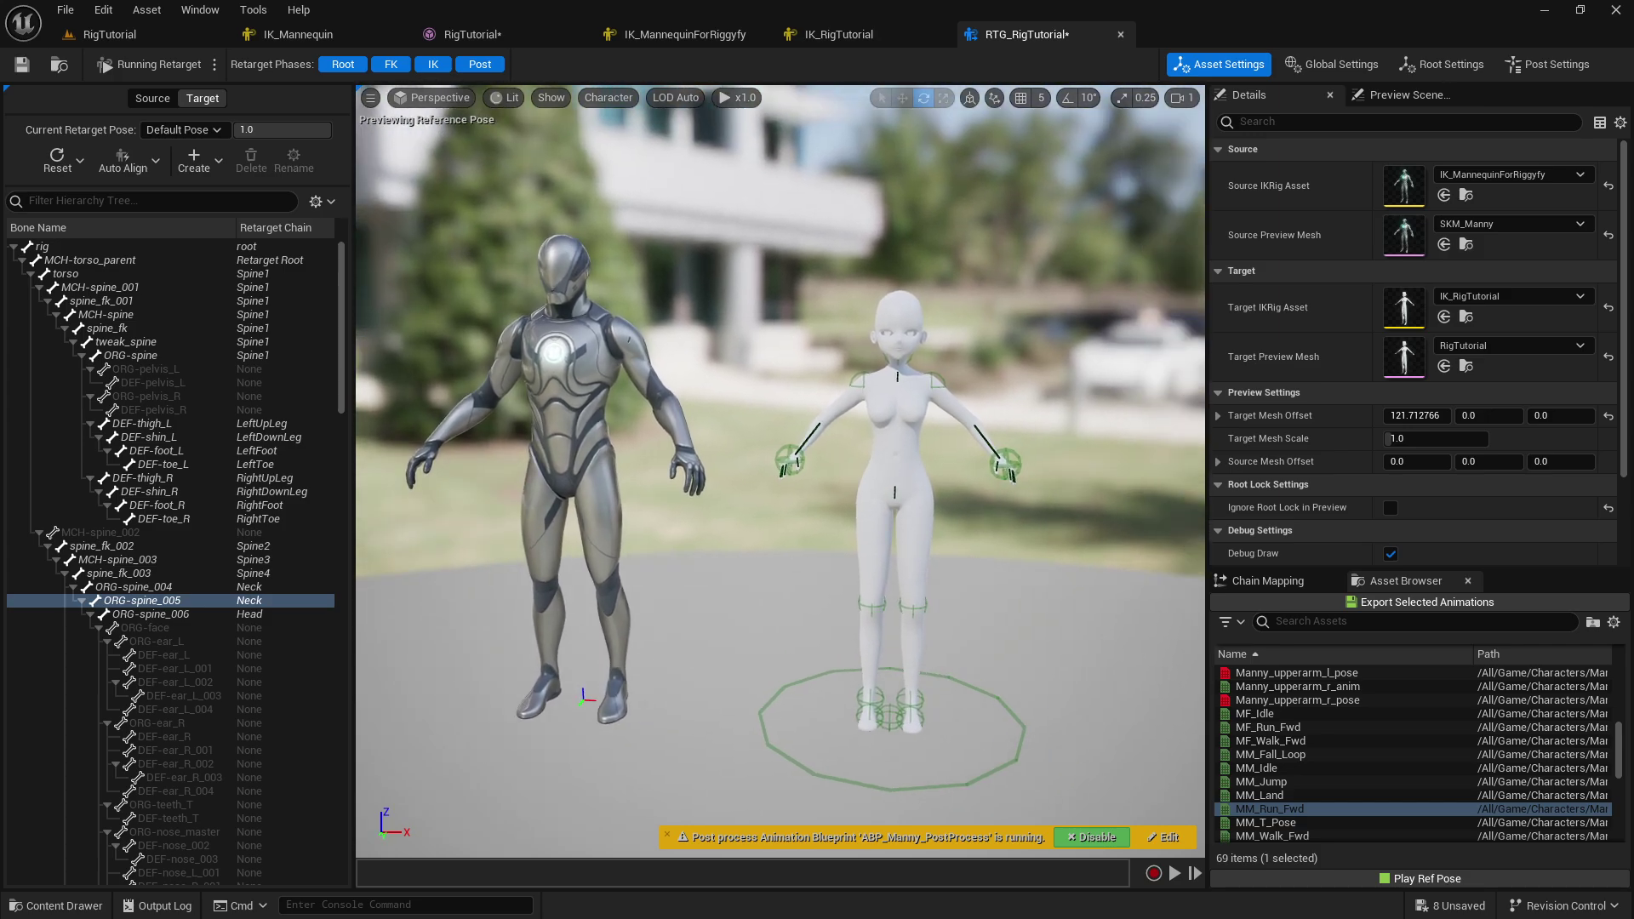
pyautogui.moveTo(931, 446); pyautogui.dragTo(912, 425)
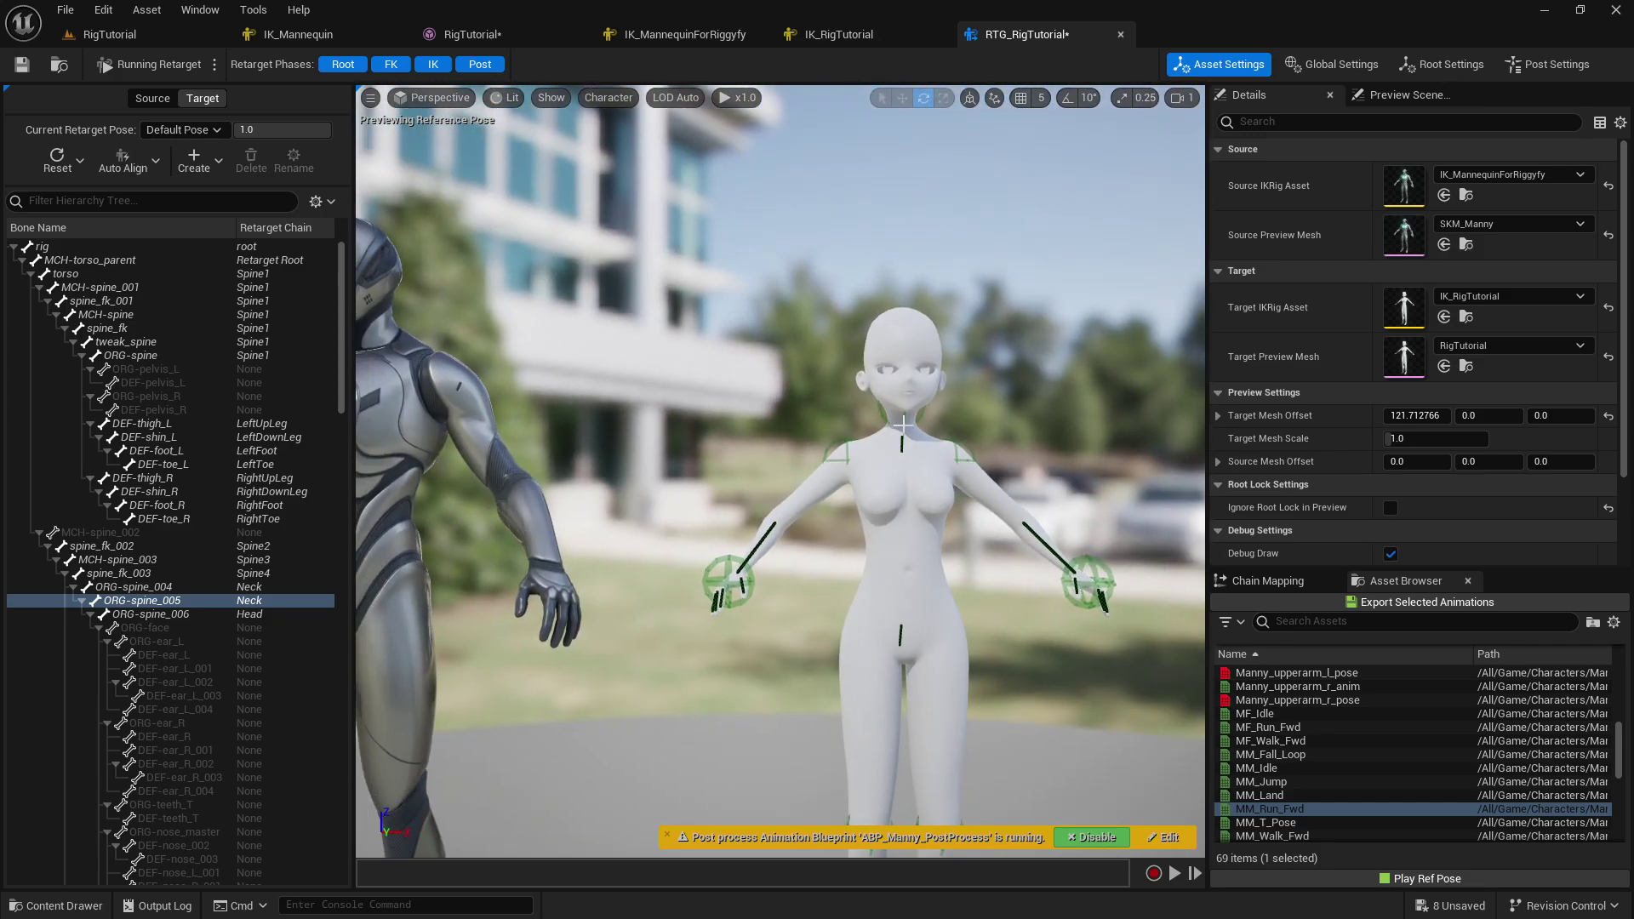
pyautogui.moveTo(869, 359); pyautogui.dragTo(778, 360, button='right')
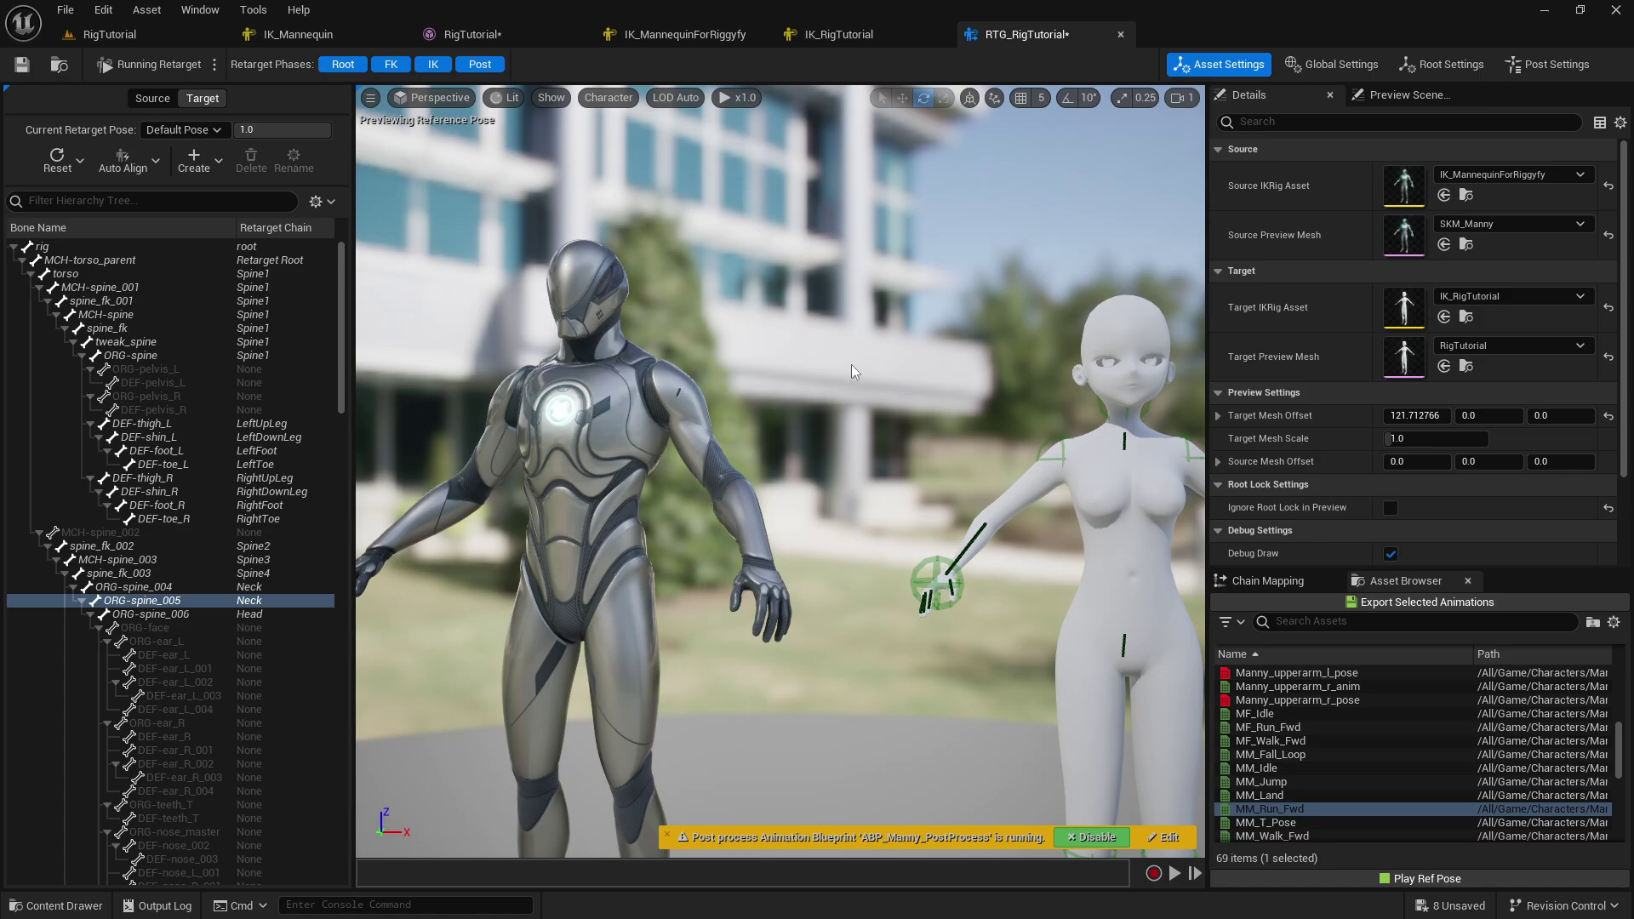
# - Compare the Rigify character in Blender with the retarget target in Unreal Engine, switching between both programs
pyautogui.hotkey('alt', 'Tab')
pyautogui.rightClick(515, 336)
pyautogui.moveTo(376, 354); pyautogui.dragTo(413, 334, button='middle')
pyautogui.hotkey('alt', 'Tab')
pyautogui.scroll(-3, 861, 492)
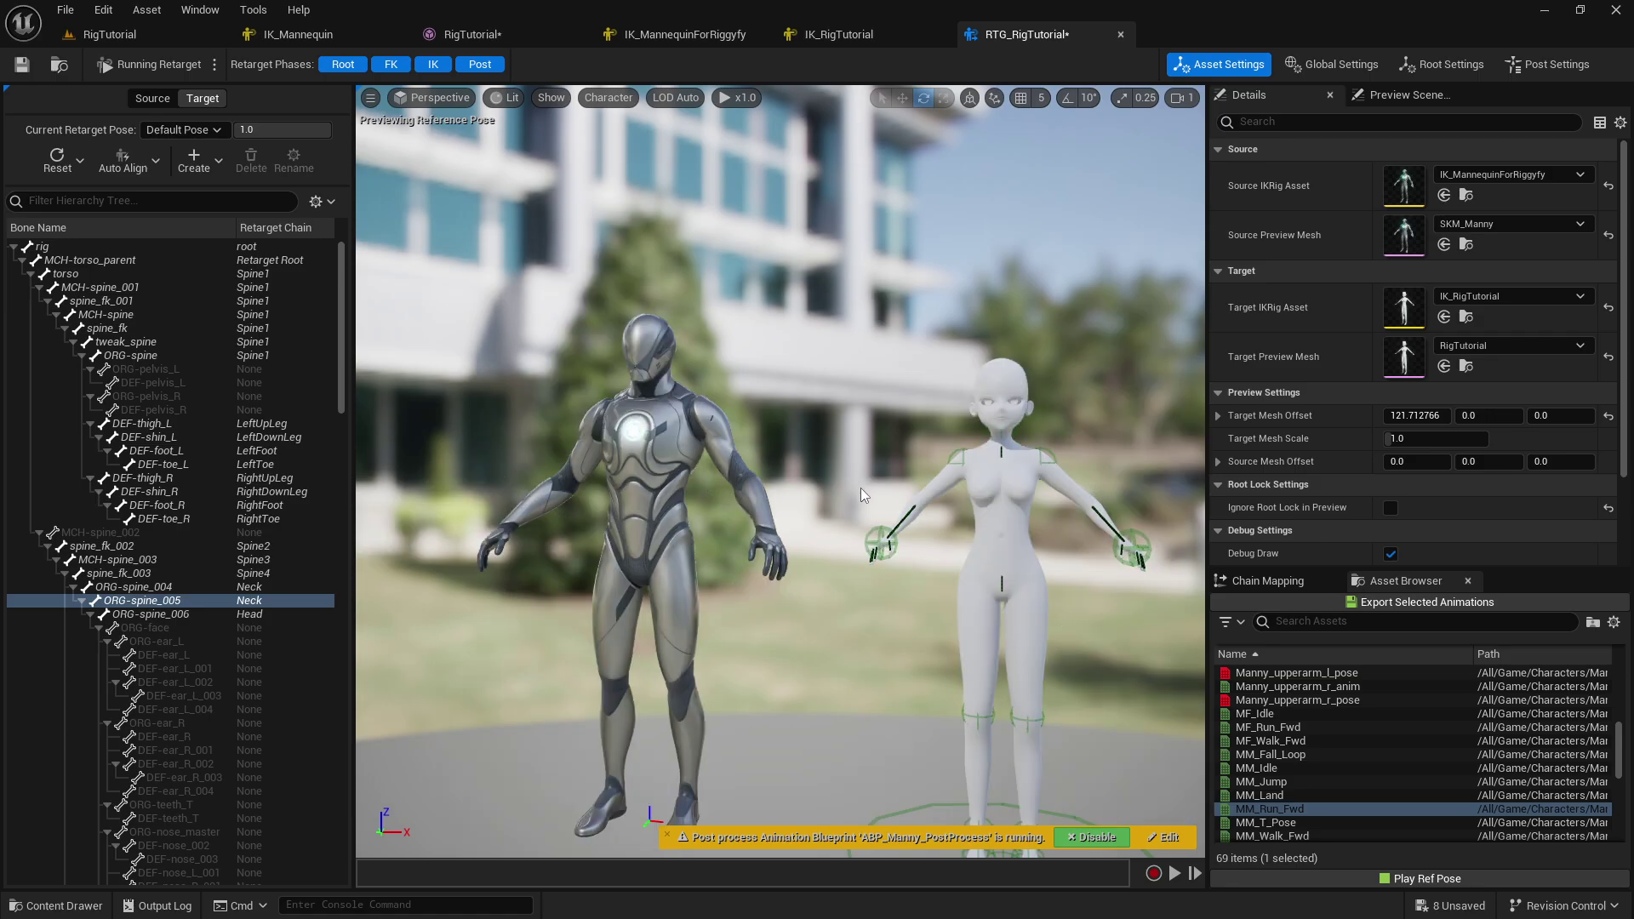
pyautogui.hotkey('alt', 'Tab')
pyautogui.moveTo(685, 463); pyautogui.dragTo(660, 381, button='middle')
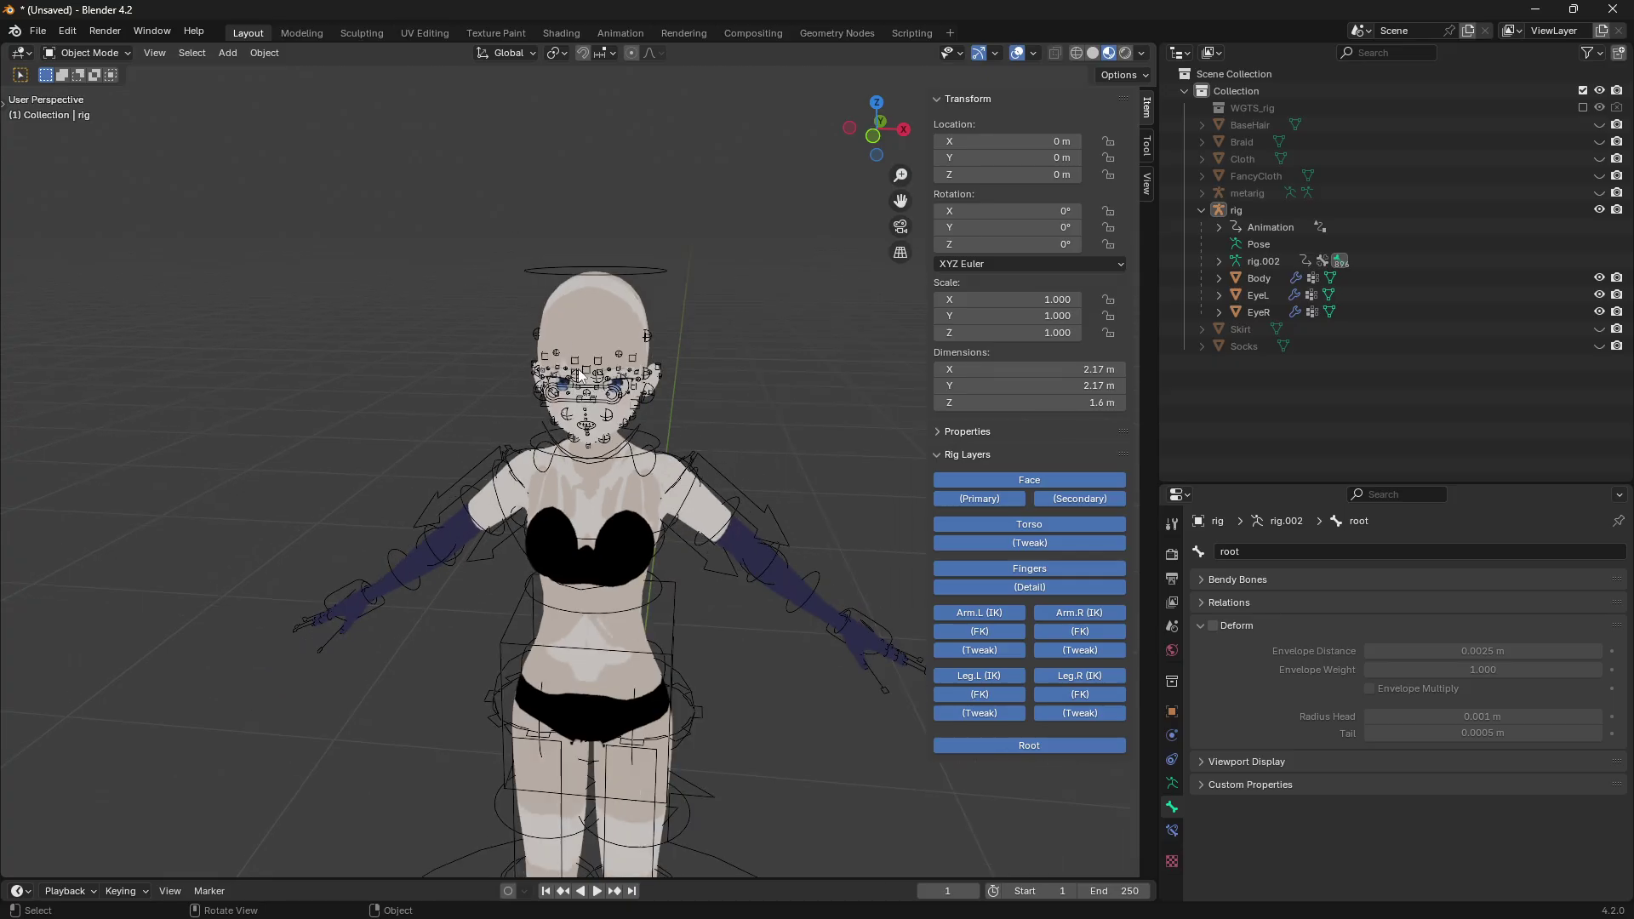
pyautogui.hotkey('alt', 'Tab')
pyautogui.moveTo(780, 471); pyautogui.dragTo(940, 487, button='right')
pyautogui.moveTo(770, 464); pyautogui.dragTo(788, 534)
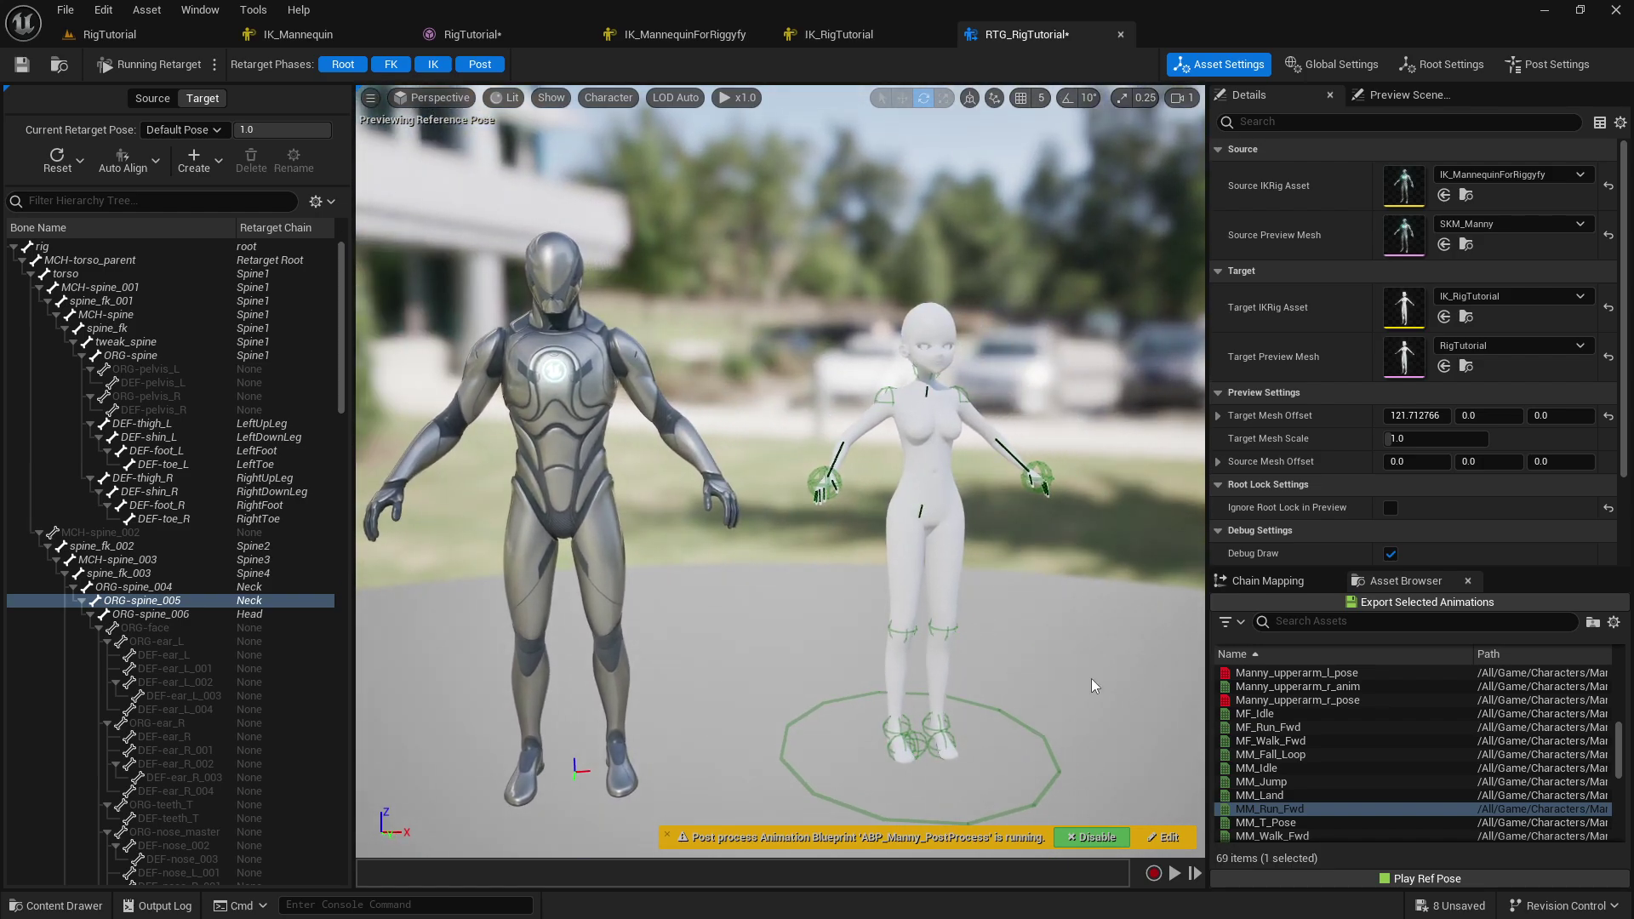
# - Place the exported run animation from RiggedCharacter's Animation folder onto the floor of the RigTutorial level
pyautogui.click(131, 41)
pyautogui.moveTo(633, 643); pyautogui.dragTo(659, 630, button='right')
pyautogui.hotkey('ctrl', 'space')
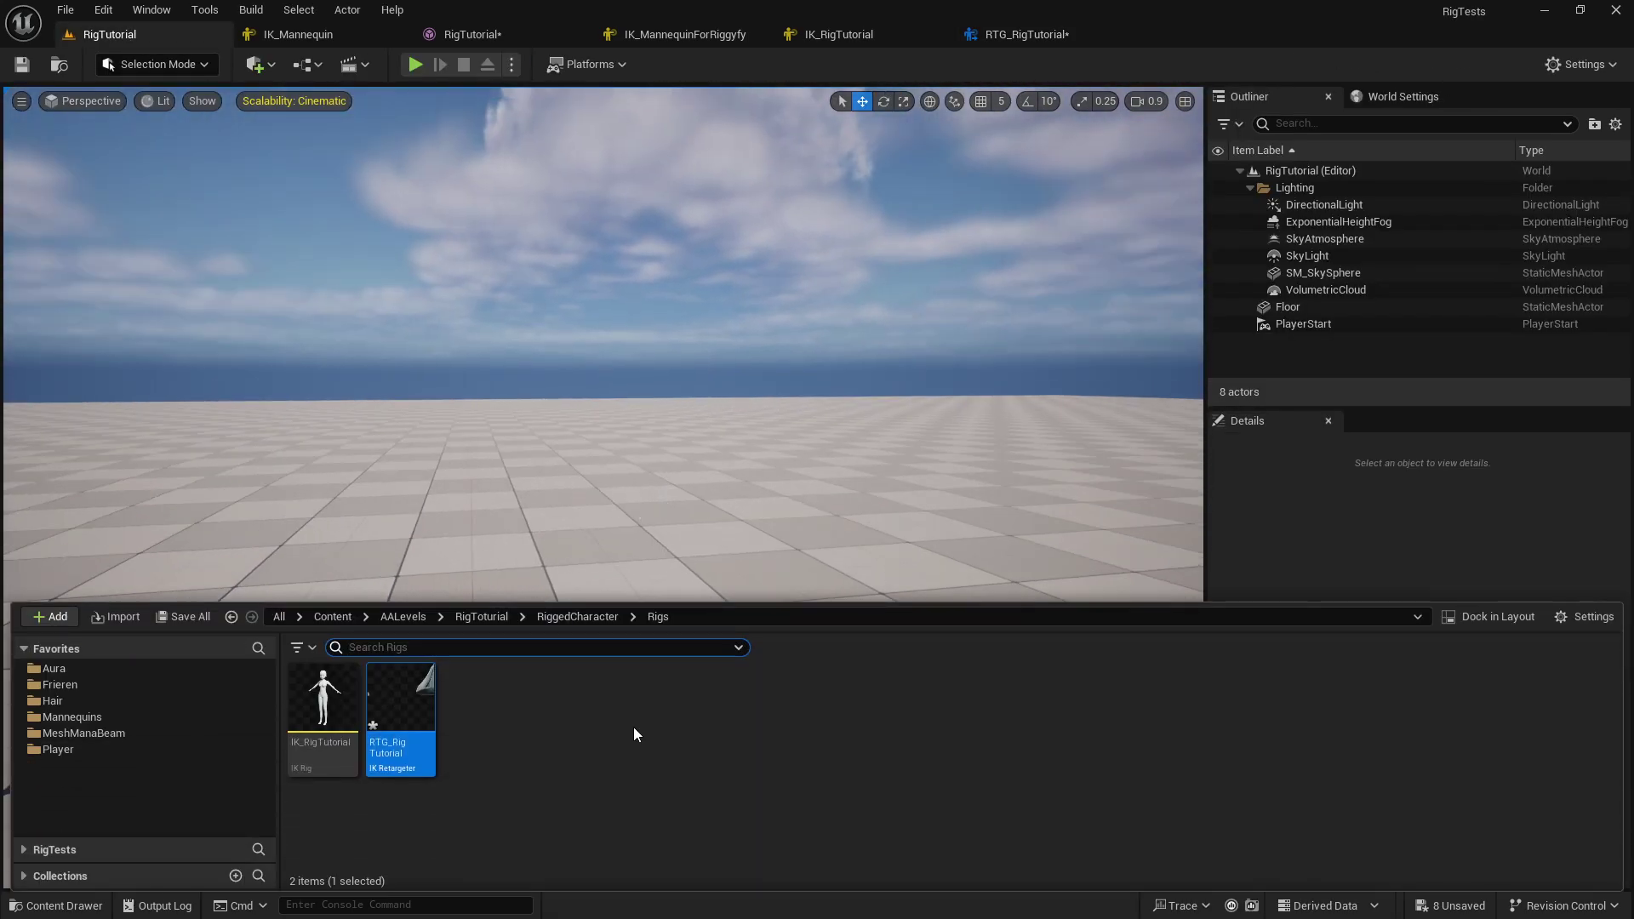
pyautogui.click(483, 617)
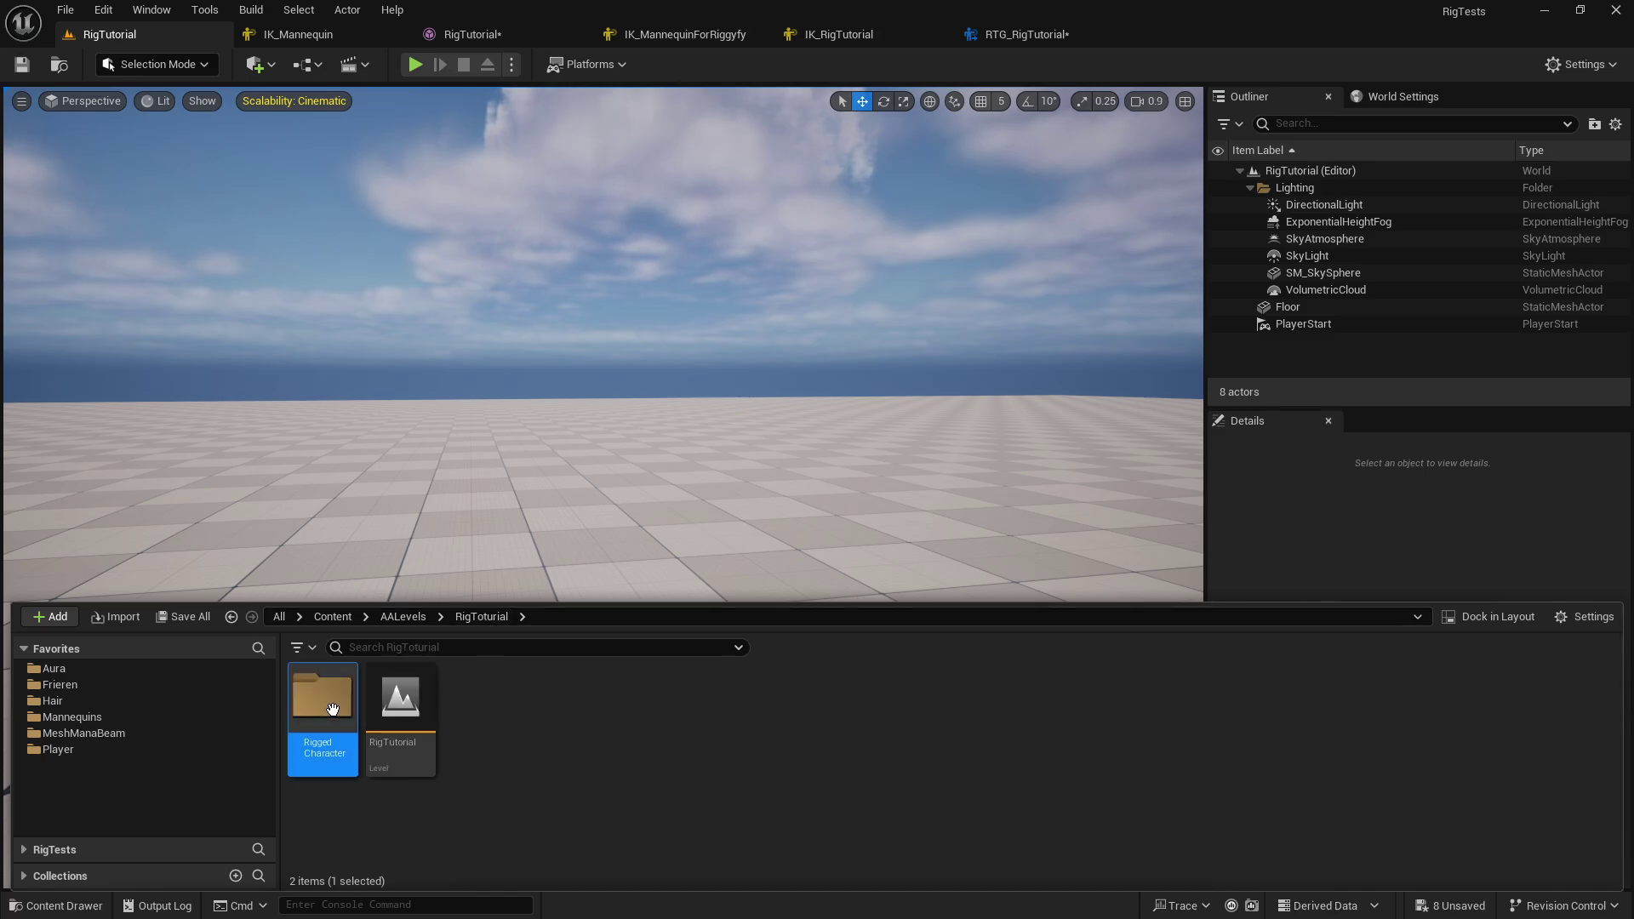
pyautogui.doubleClick(332, 709)
pyautogui.doubleClick(337, 733)
pyautogui.moveTo(332, 745); pyautogui.dragTo(733, 593)
pyautogui.moveTo(734, 593); pyautogui.dragTo(706, 593, button='right')
# - Play the level and move around the running character to watch its animation
pyautogui.click(414, 64)
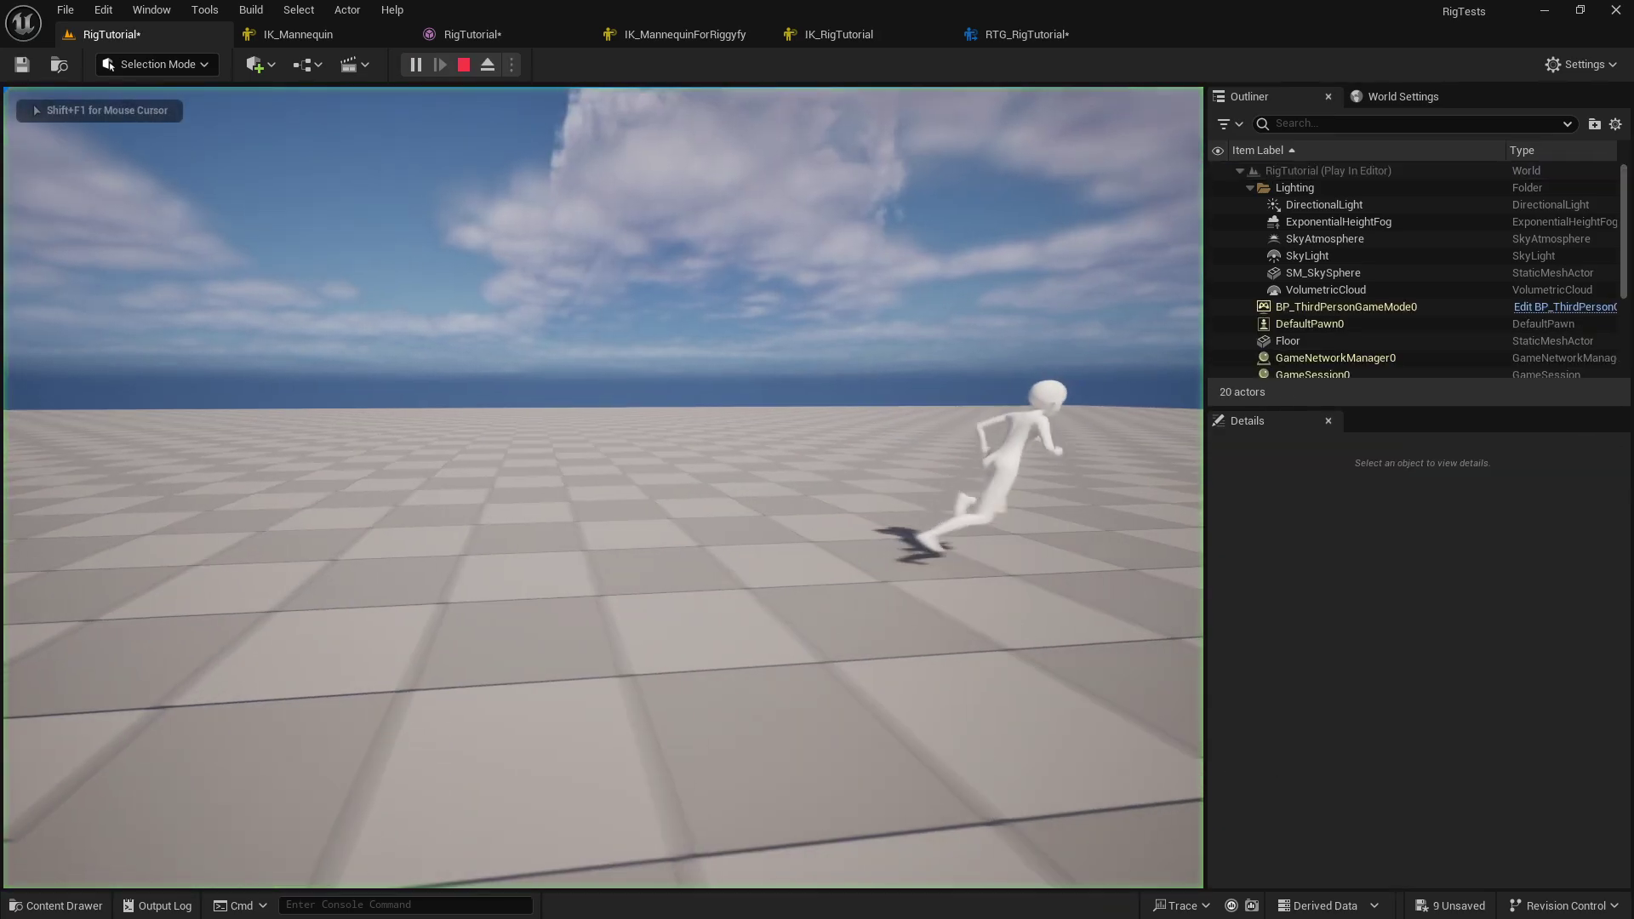
pyautogui.press('w')
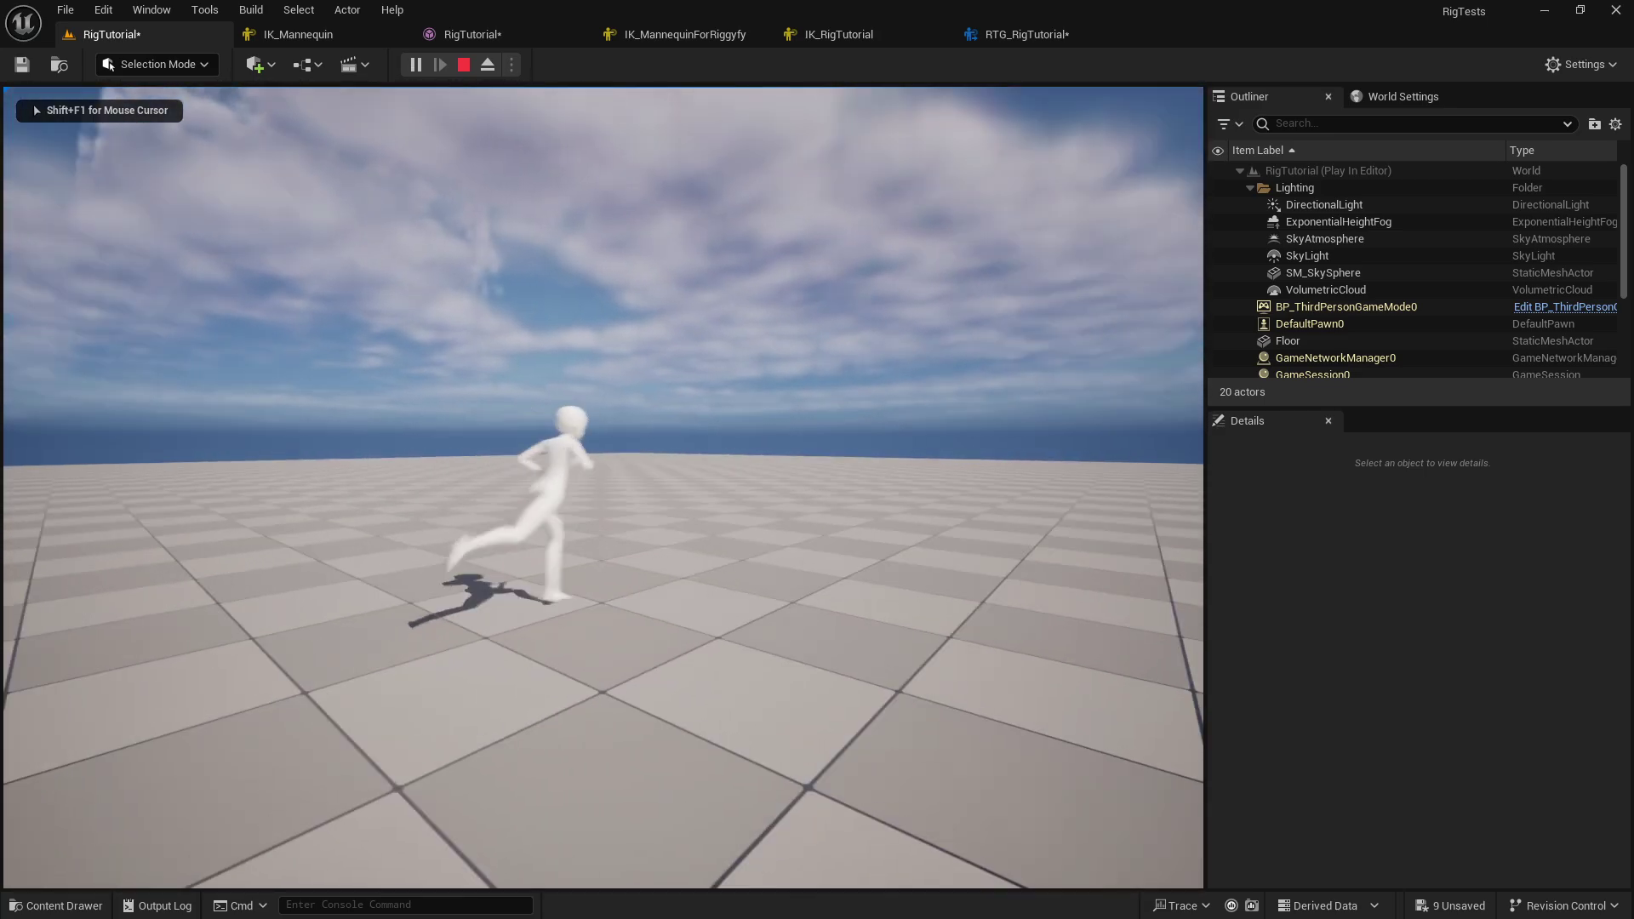
pyautogui.press('s')
pyautogui.press('w')
pyautogui.press('a')
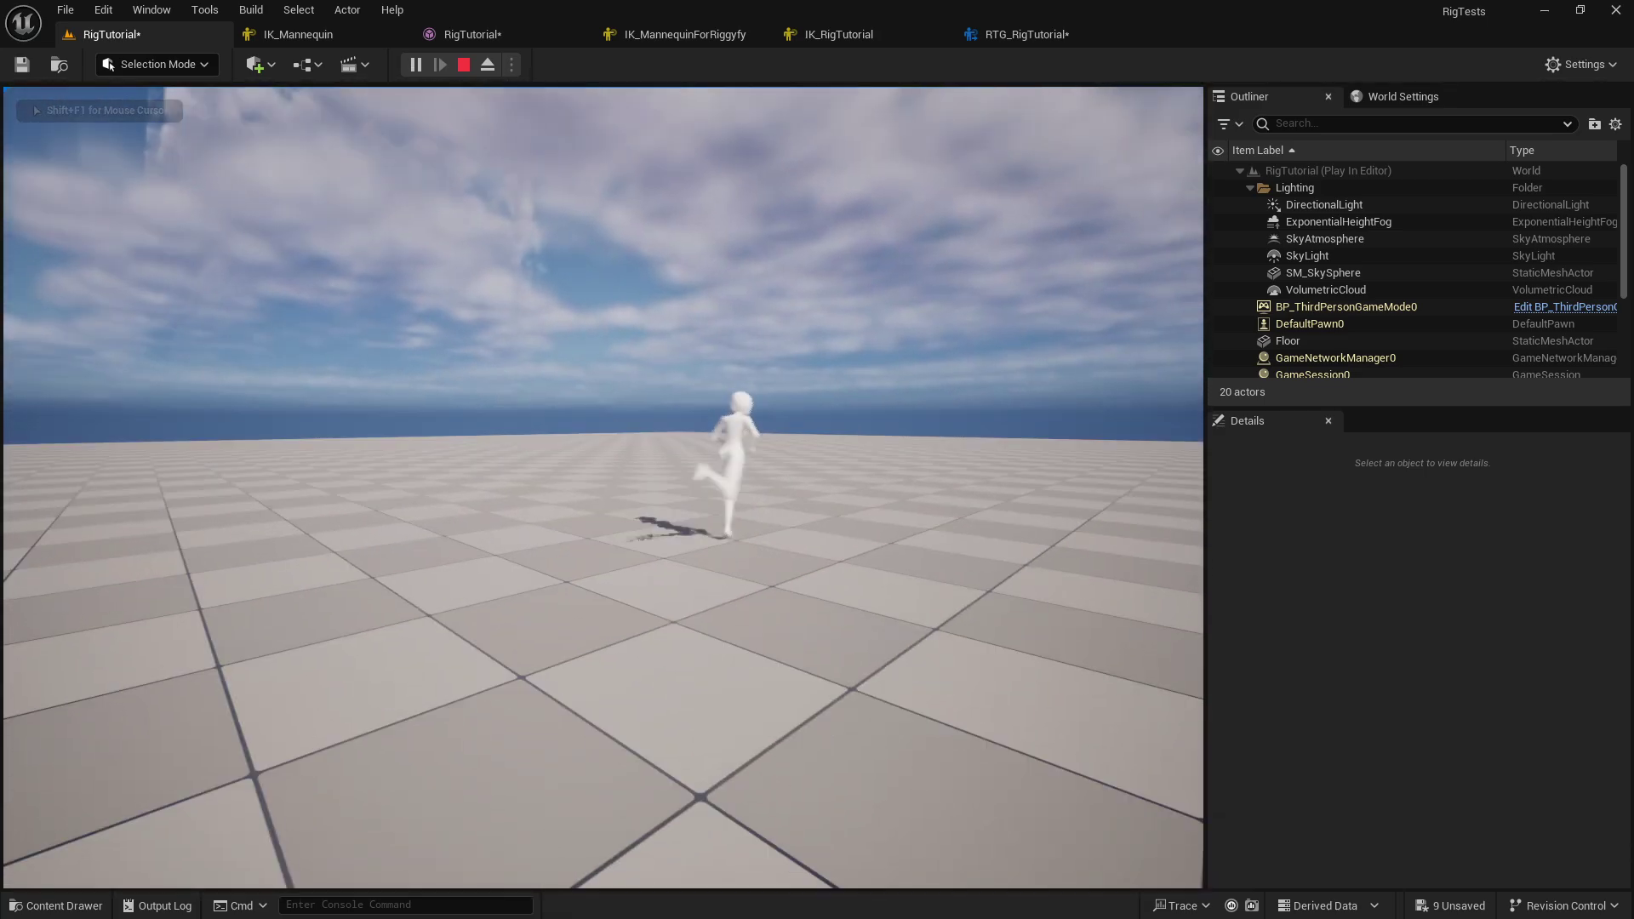
# - End the play session and return to viewing the RigTutorial level in the editor
pyautogui.press('s')
pyautogui.press('Escape')
pyautogui.moveTo(796, 538)
pyautogui.mouseDown(button='right')
pyautogui.moveTo(868, 537)
pyautogui.moveTo(796, 538)
pyautogui.mouseUp(button='right')
pyautogui.press('s')
# - Switch to Blender and inspect the Rigify character and its control rig as a whole
pyautogui.hotkey('alt', 'Tab')
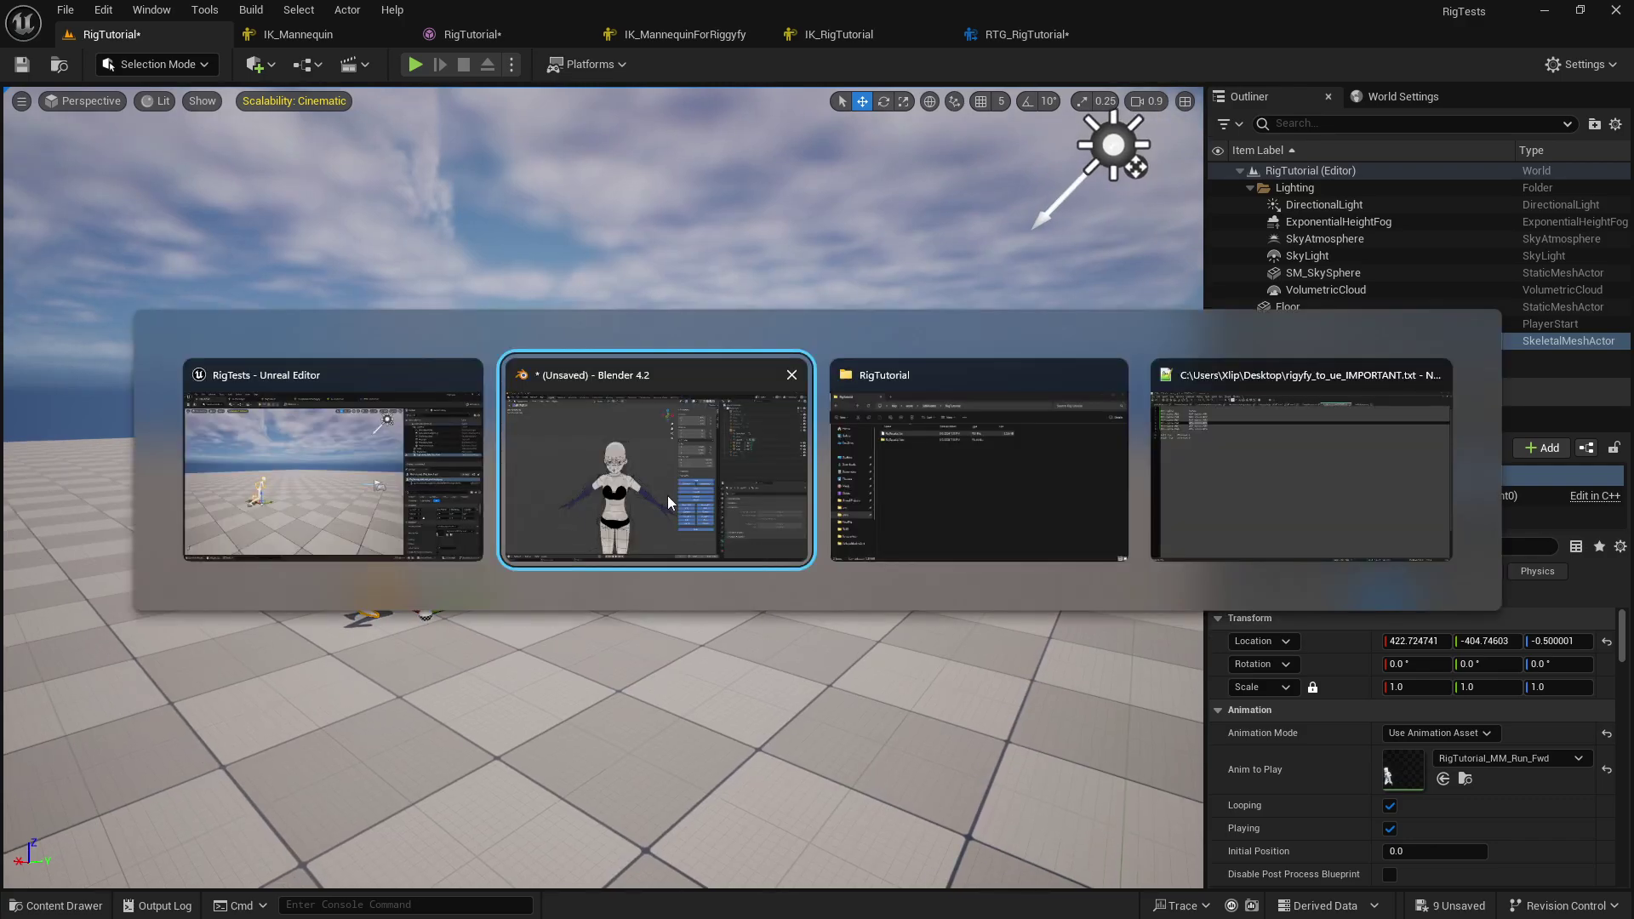
pyautogui.click(713, 486)
pyautogui.rightClick(702, 398)
pyautogui.moveTo(793, 312); pyautogui.dragTo(720, 362, button='middle')
pyautogui.scroll(-3, 721, 426)
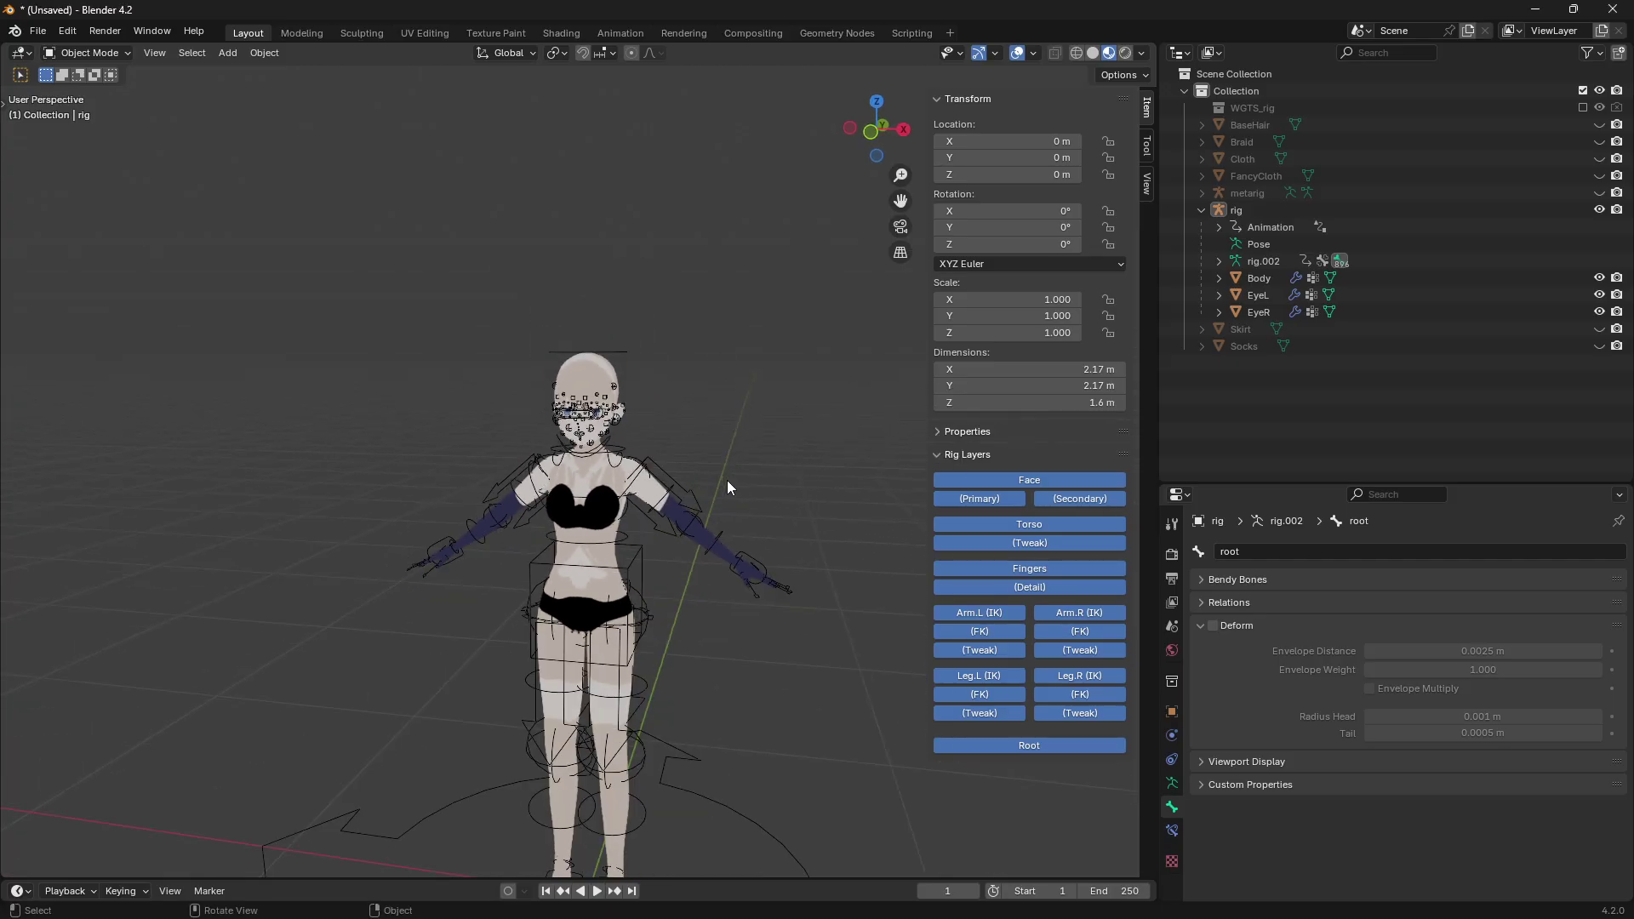
# - Switch back to Unreal Engine and compare the IK_MannequinForRiggyfy and IK_RigTutorial rigs, including their preview poses and retarget chains
pyautogui.hotkey('alt', 'Tab')
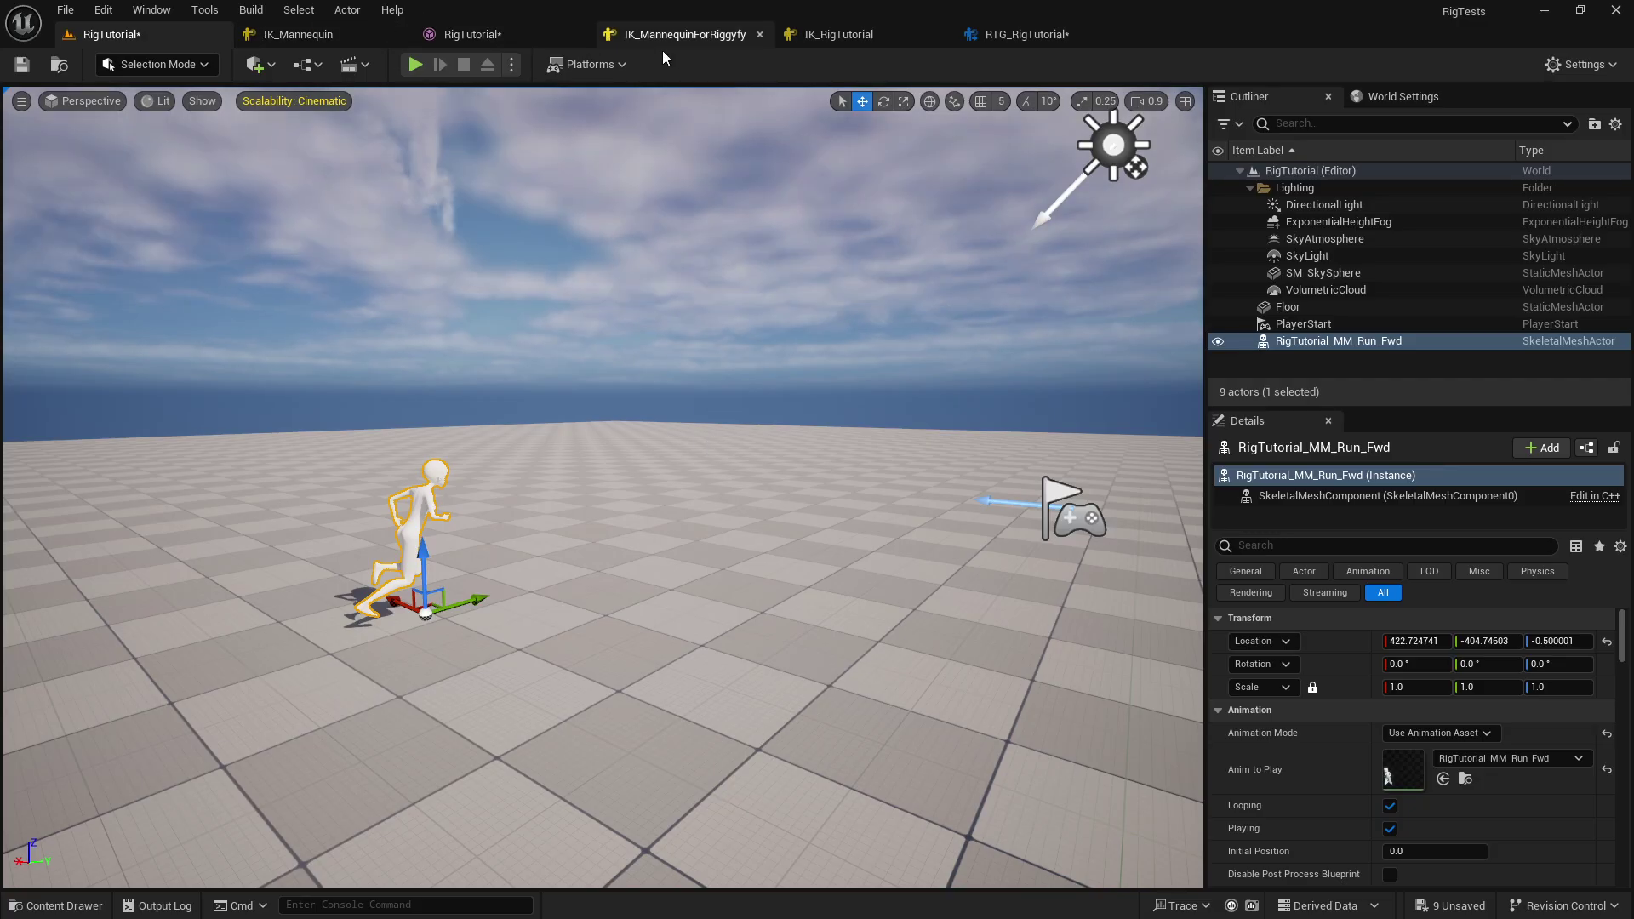
pyautogui.click(640, 41)
pyautogui.click(865, 38)
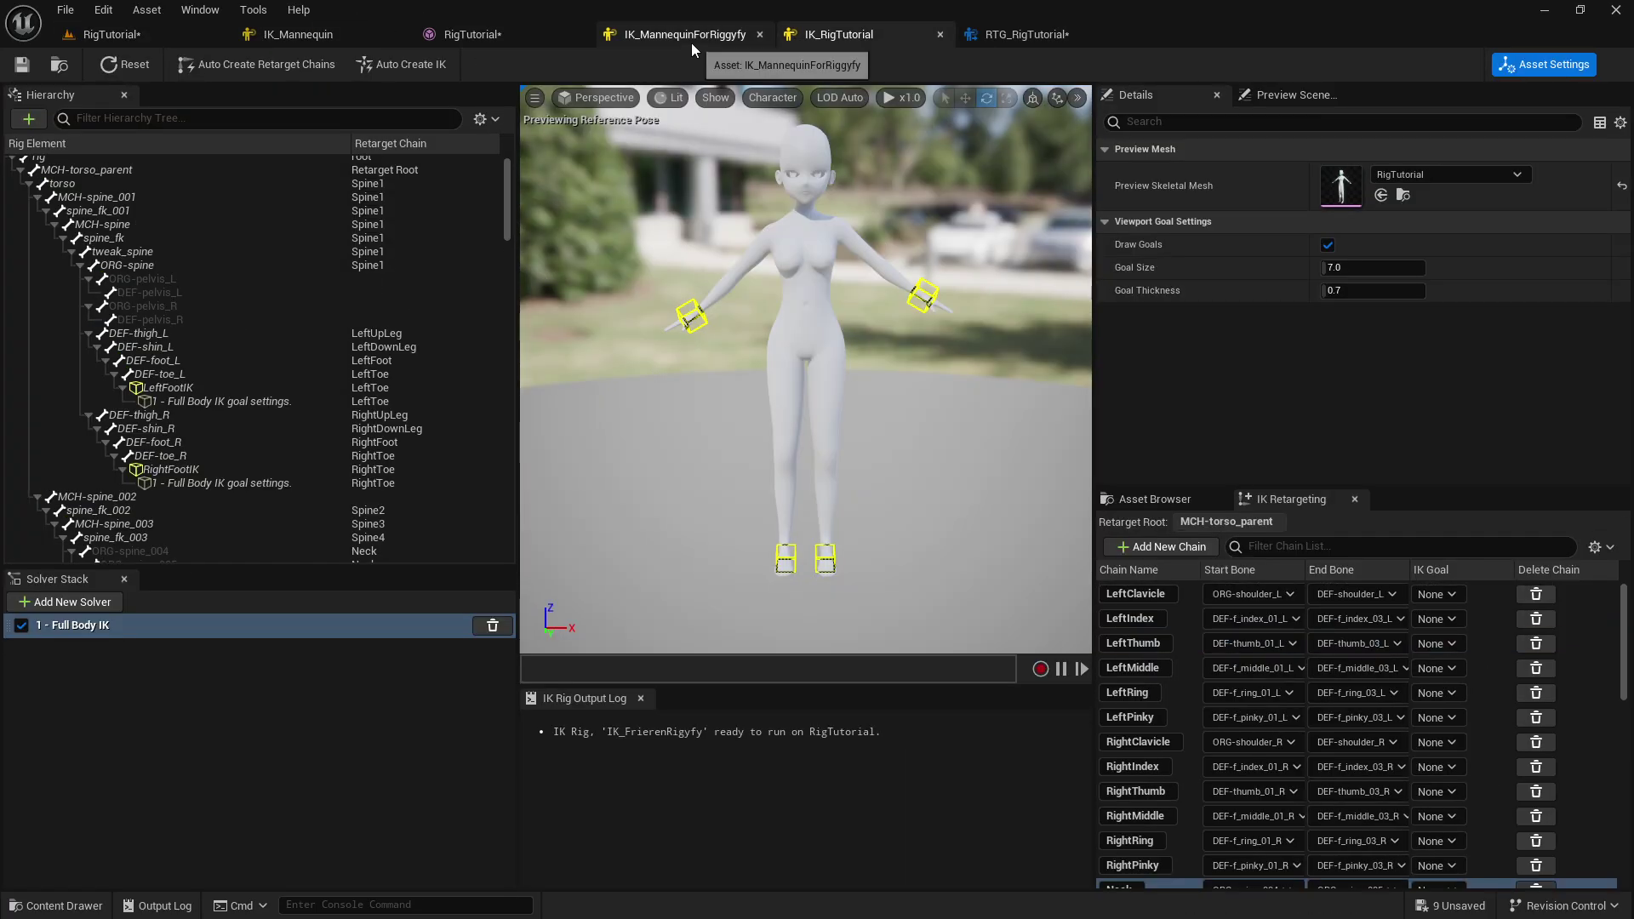
pyautogui.click(691, 44)
pyautogui.click(867, 38)
pyautogui.click(688, 38)
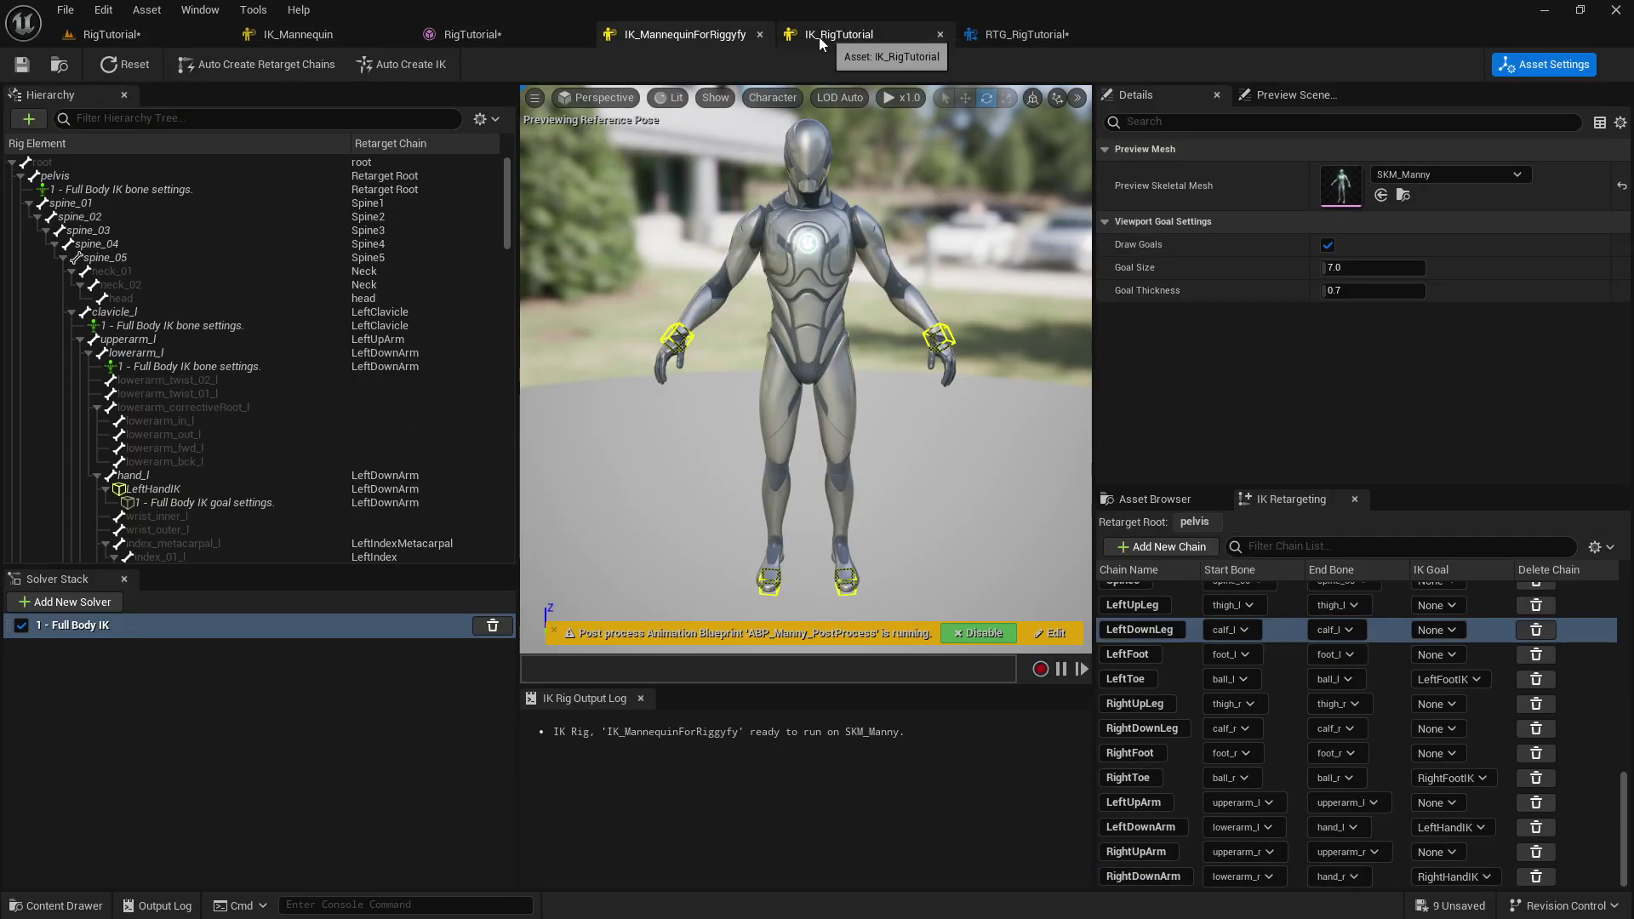
pyautogui.click(854, 41)
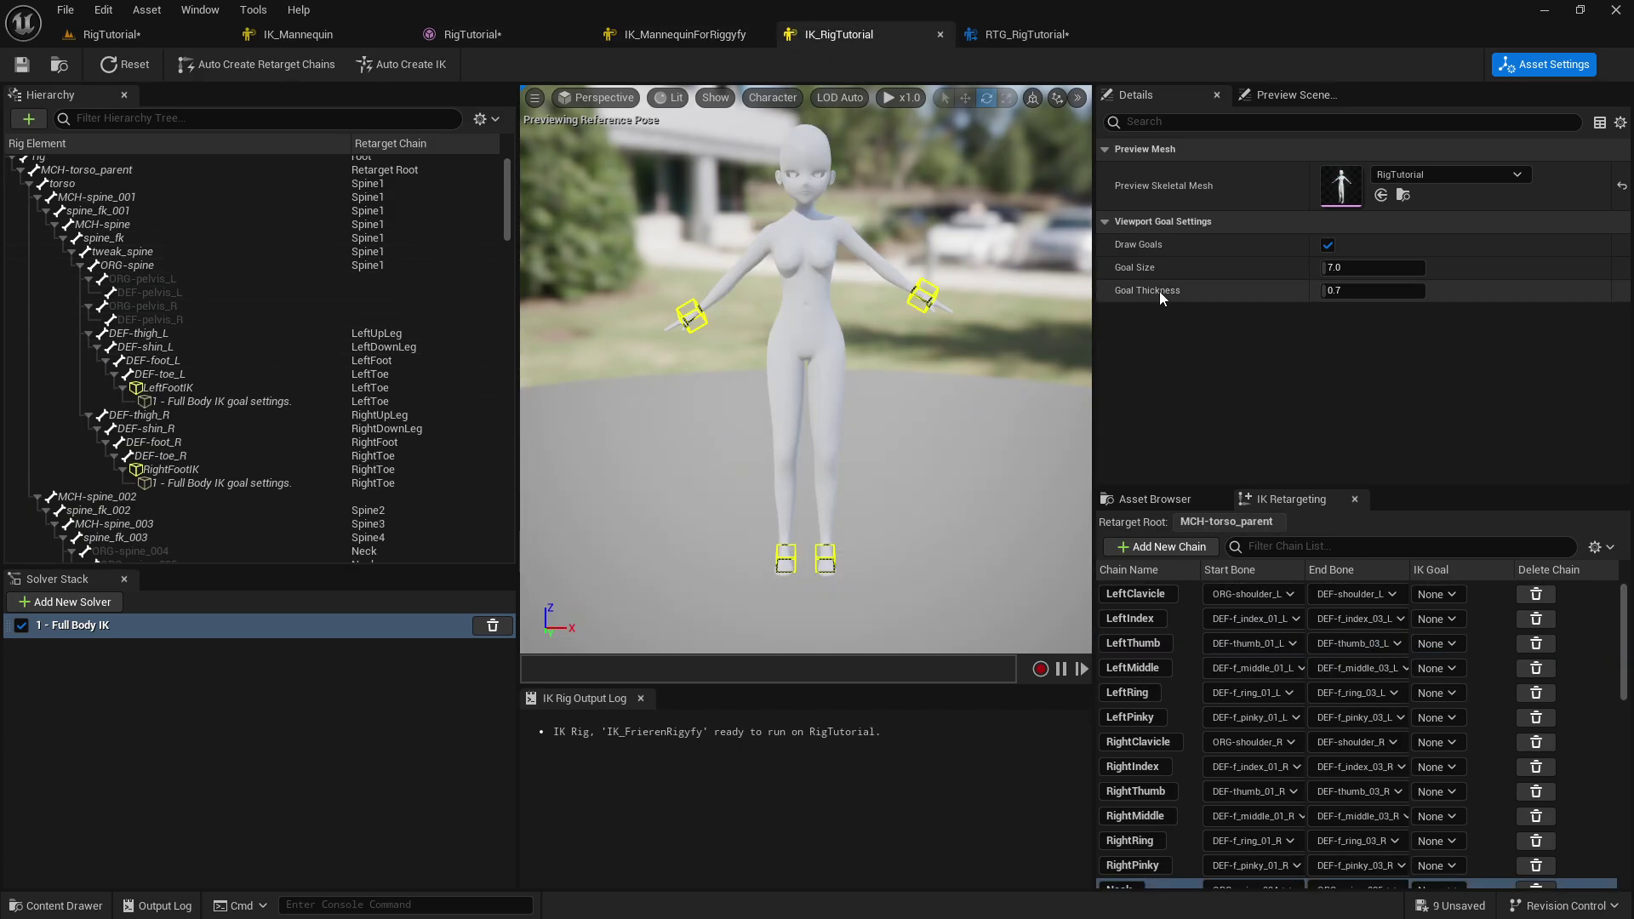
pyautogui.click(1447, 174)
pyautogui.click(1267, 437)
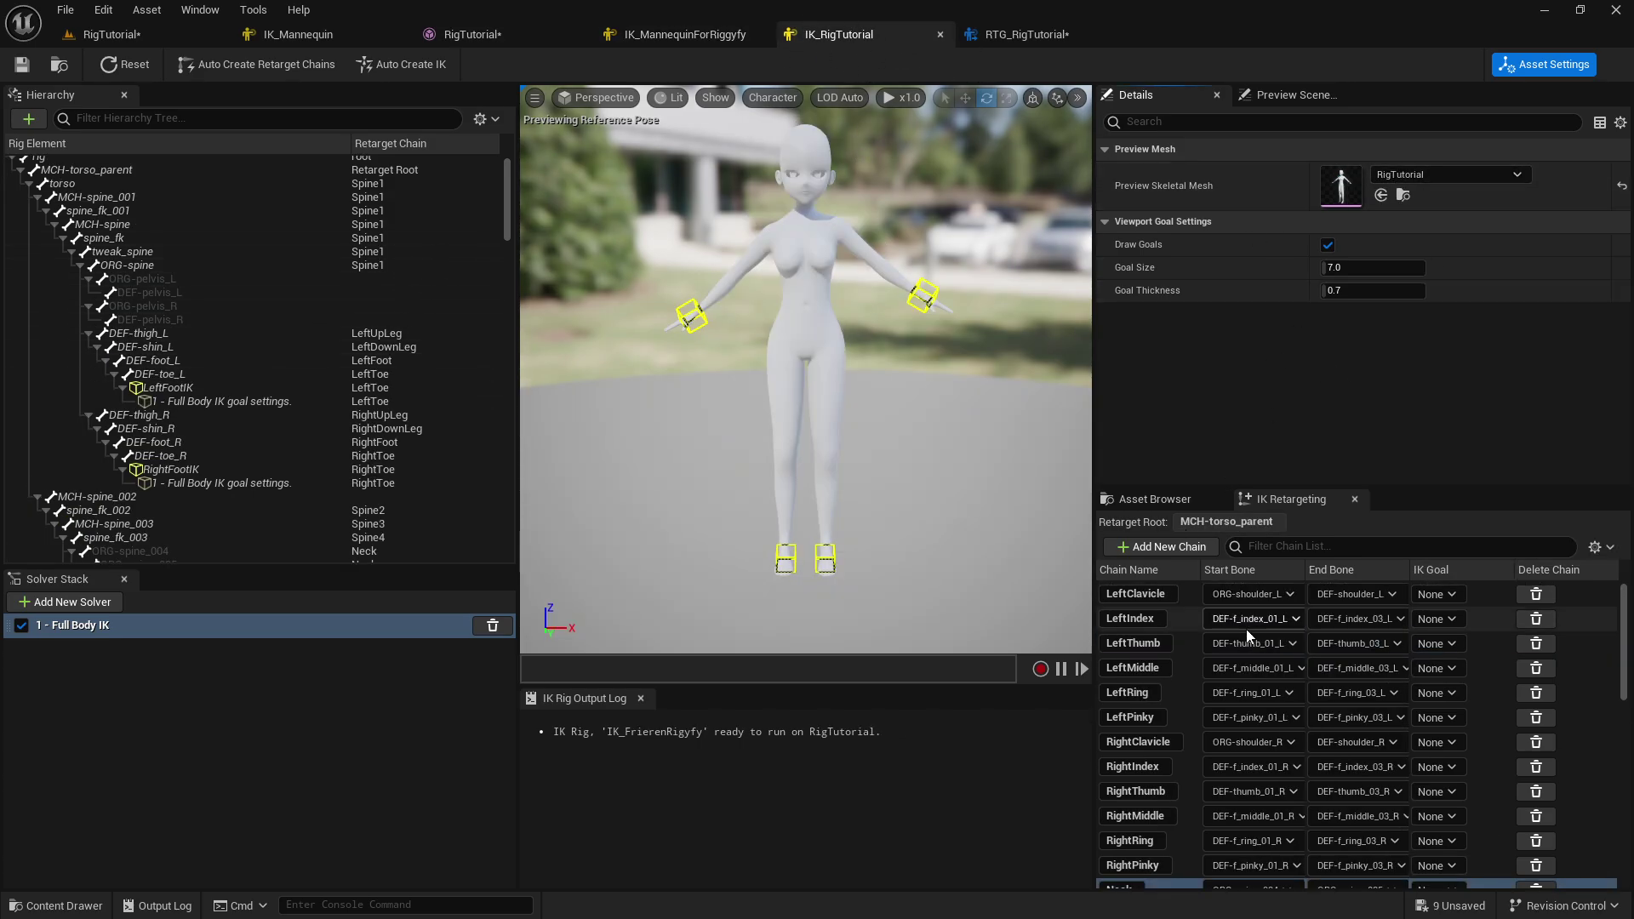
pyautogui.moveTo(1624, 645); pyautogui.dragTo(1617, 589)
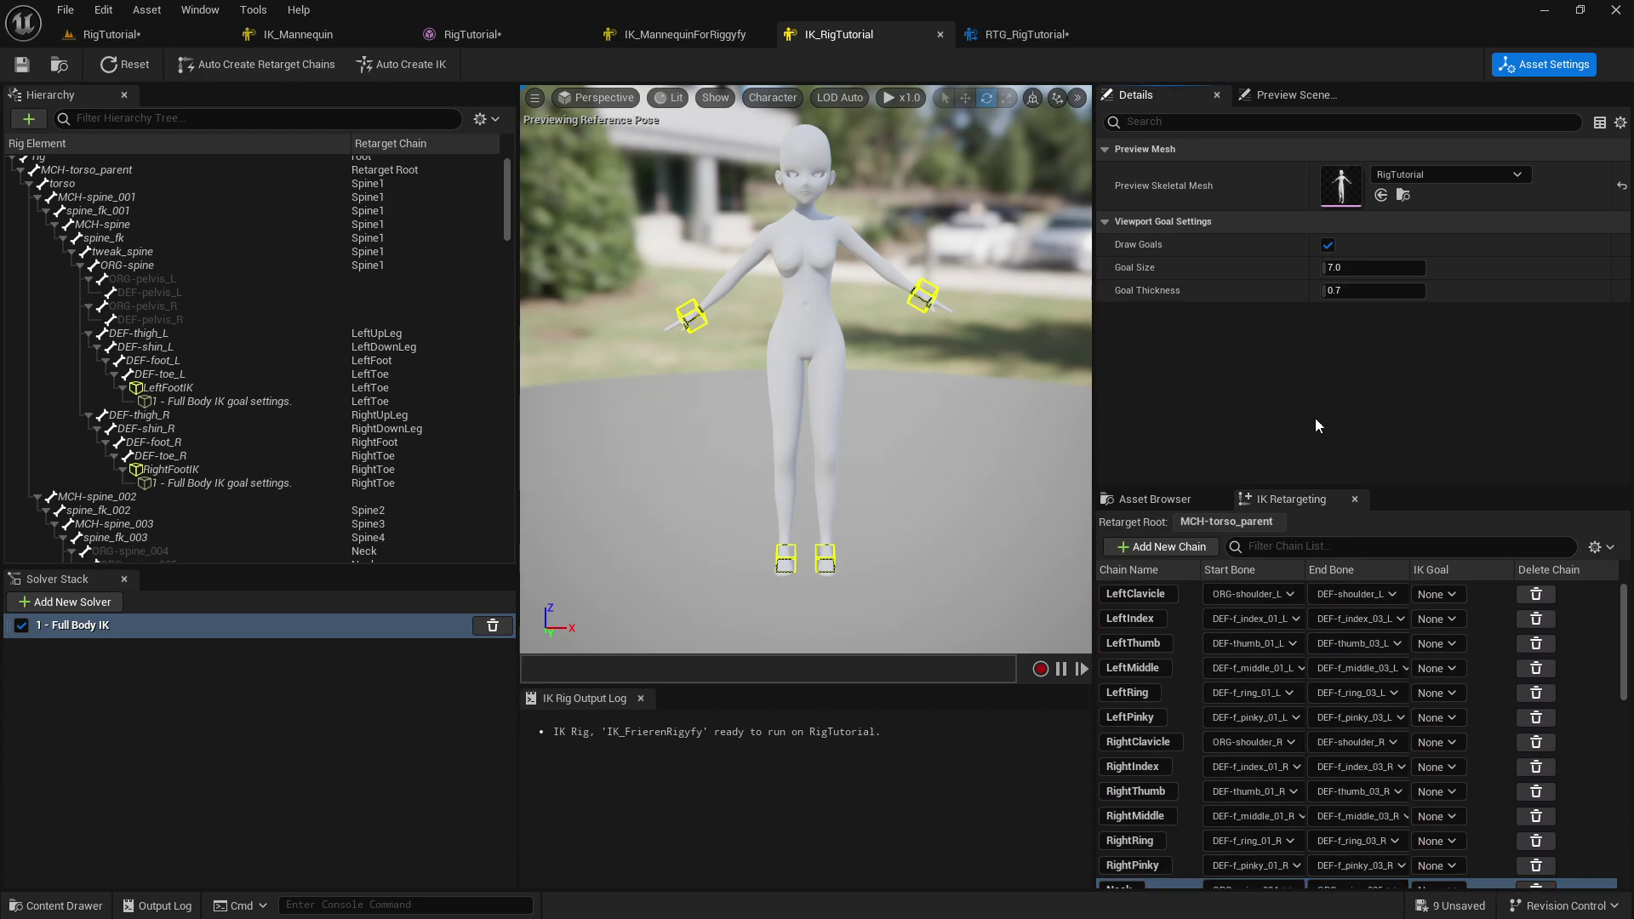
pyautogui.moveTo(1094, 371); pyautogui.dragTo(1086, 366)
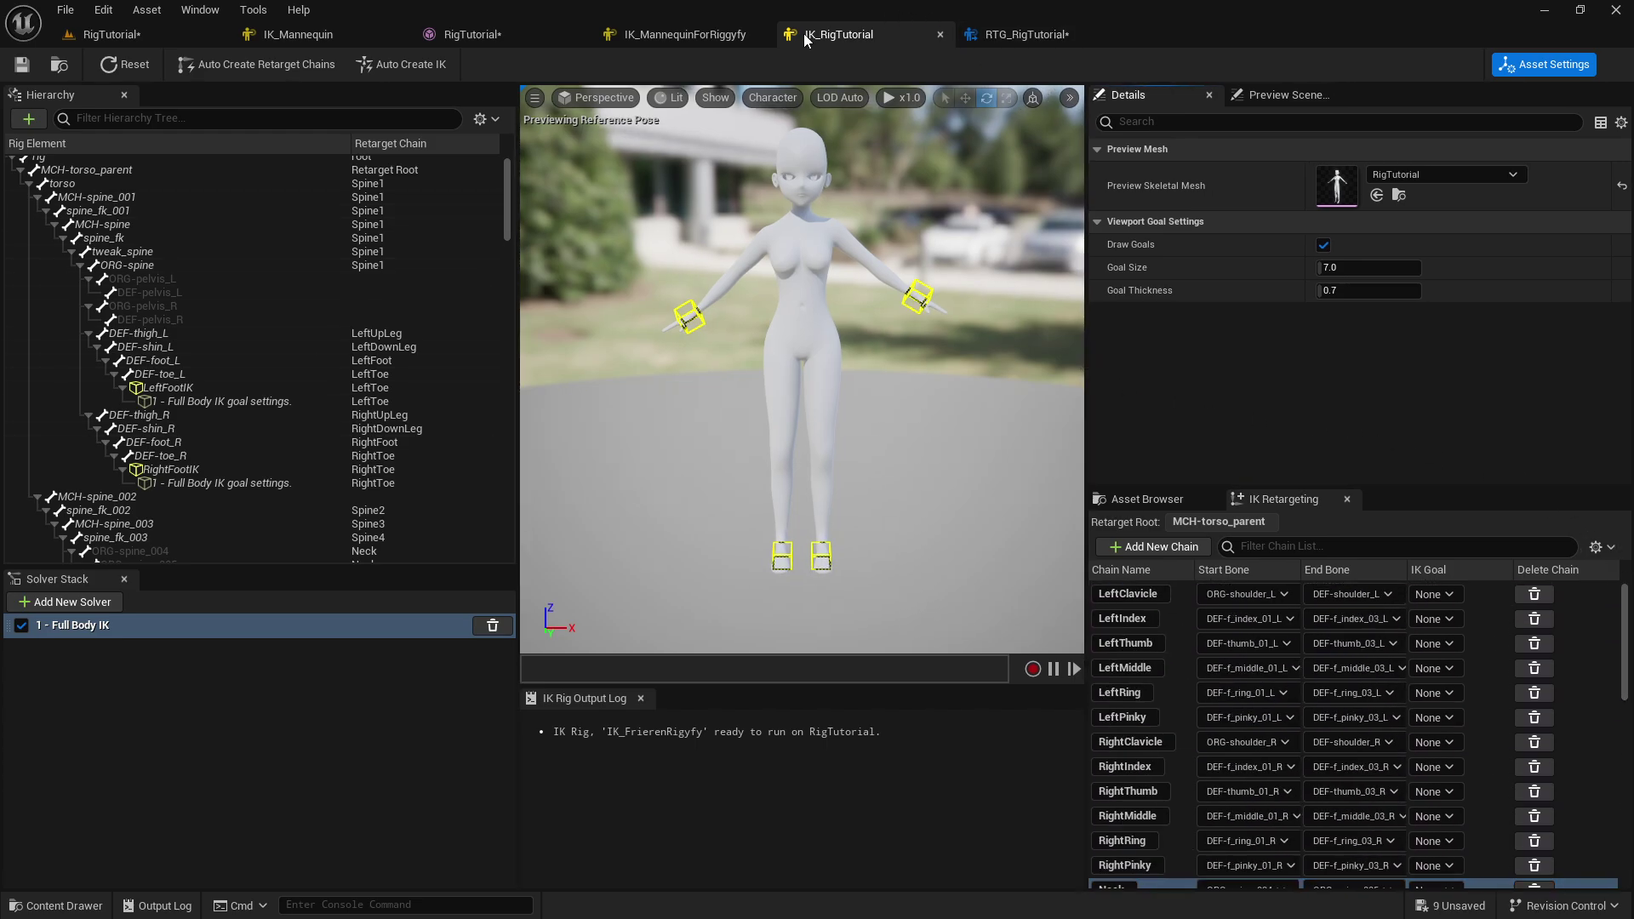
pyautogui.click(692, 36)
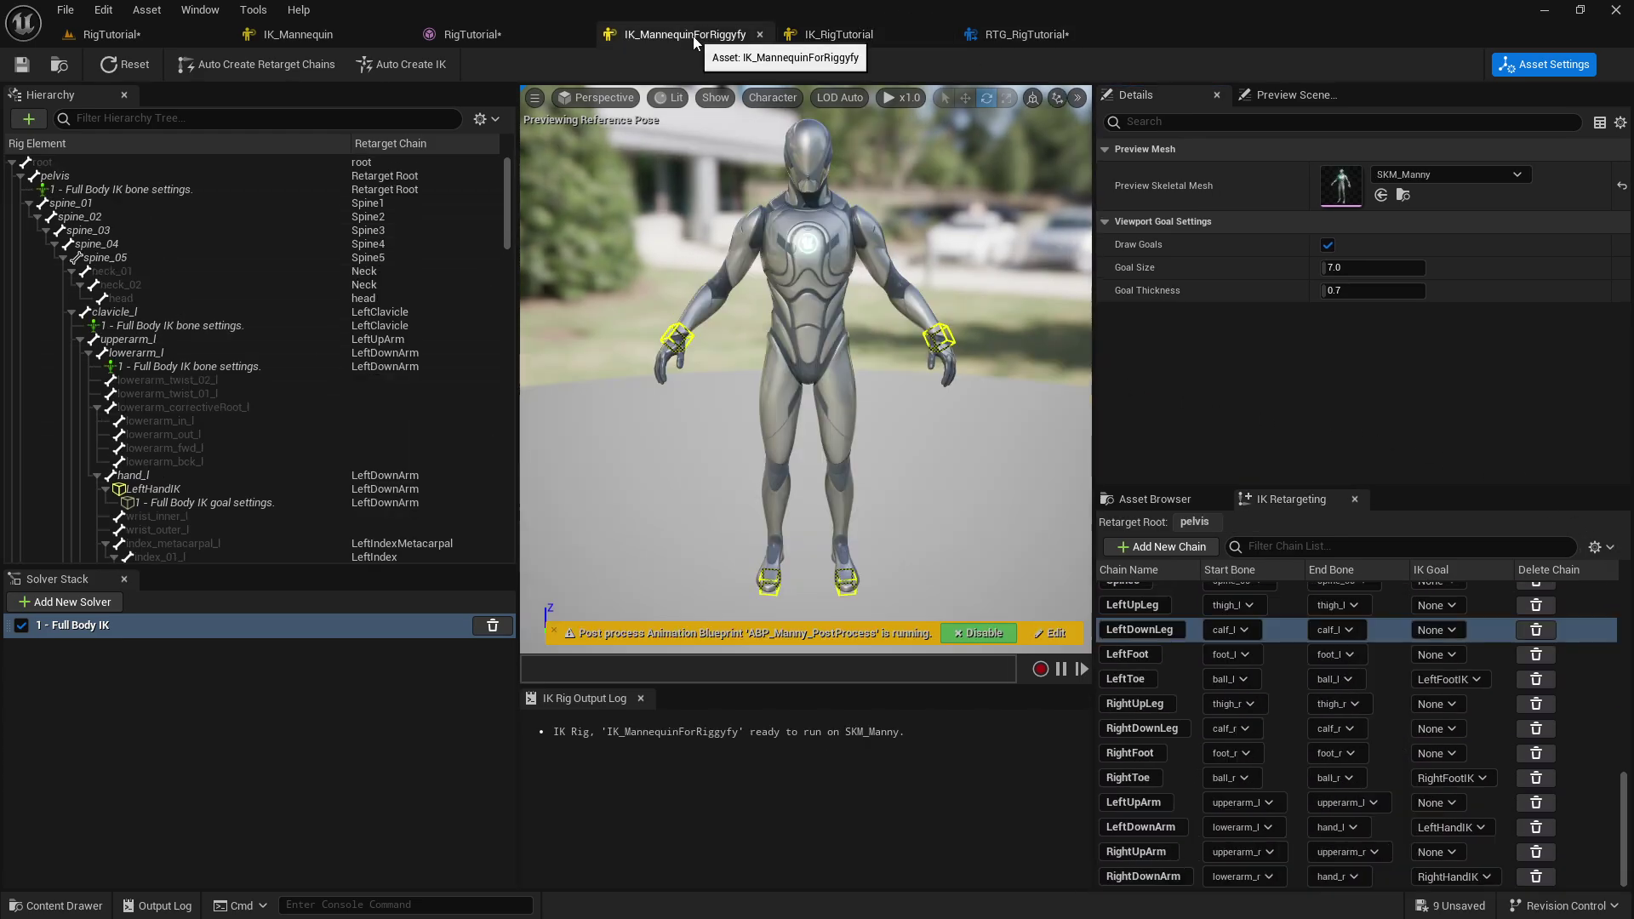
pyautogui.click(868, 37)
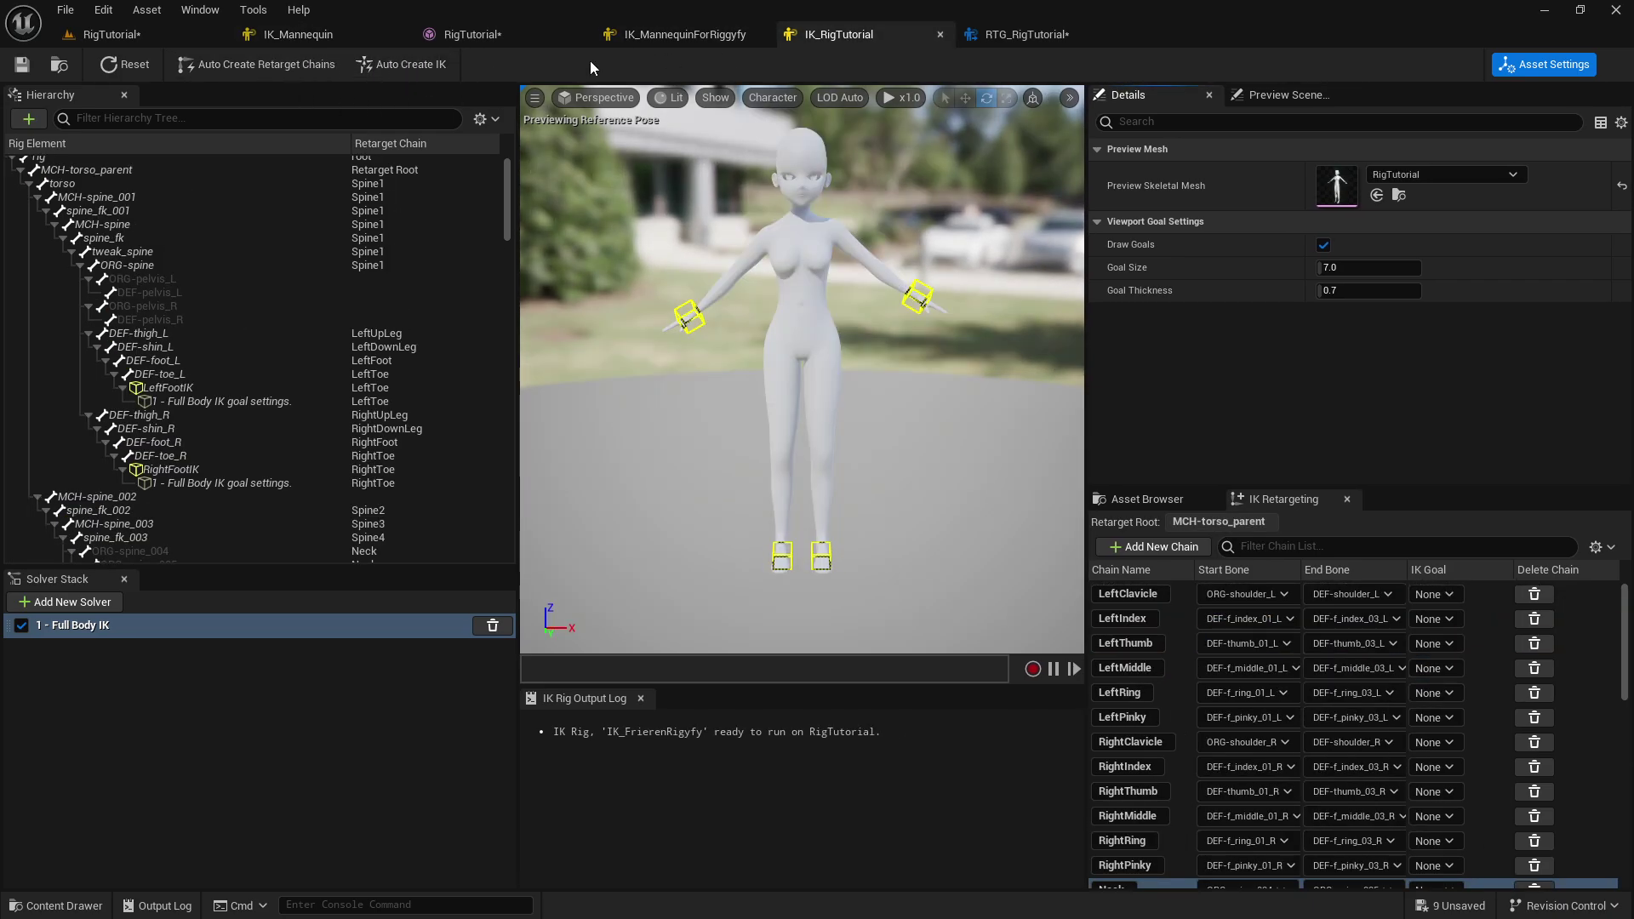
# - Return to the RigTutorial level and examine the RigTutorial_MM_Run_Fwd character's running animation from several angles
pyautogui.click(292, 35)
pyautogui.click(110, 34)
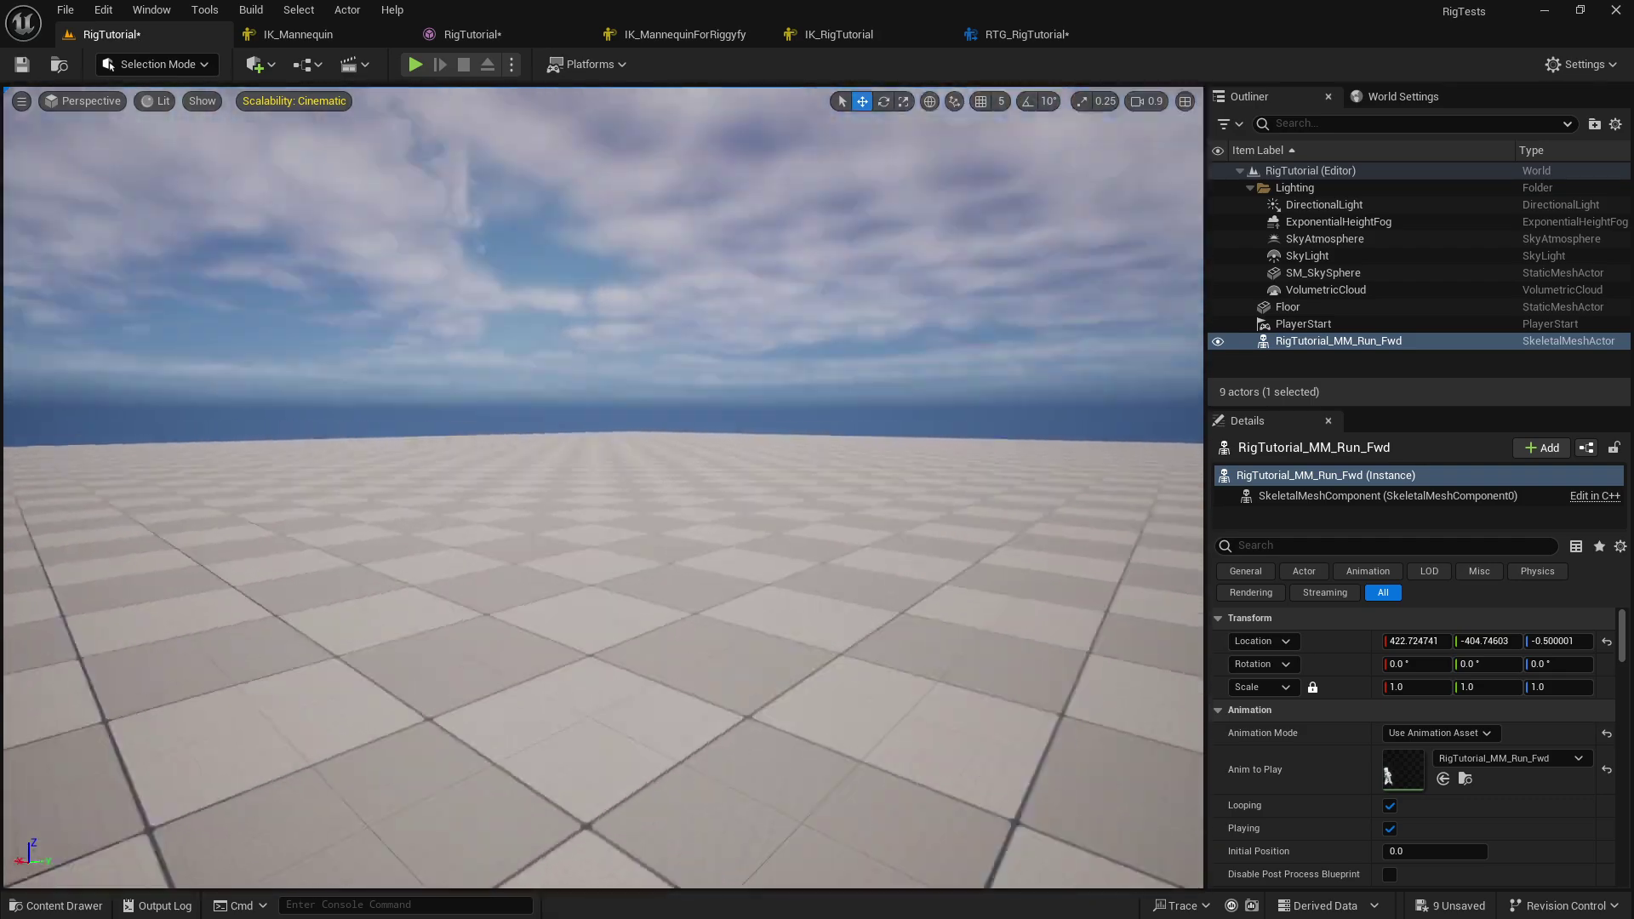
pyautogui.moveTo(658, 531)
pyautogui.mouseDown(button='right')
pyautogui.moveTo(519, 531)
pyautogui.moveTo(657, 531)
pyautogui.mouseUp(button='right')
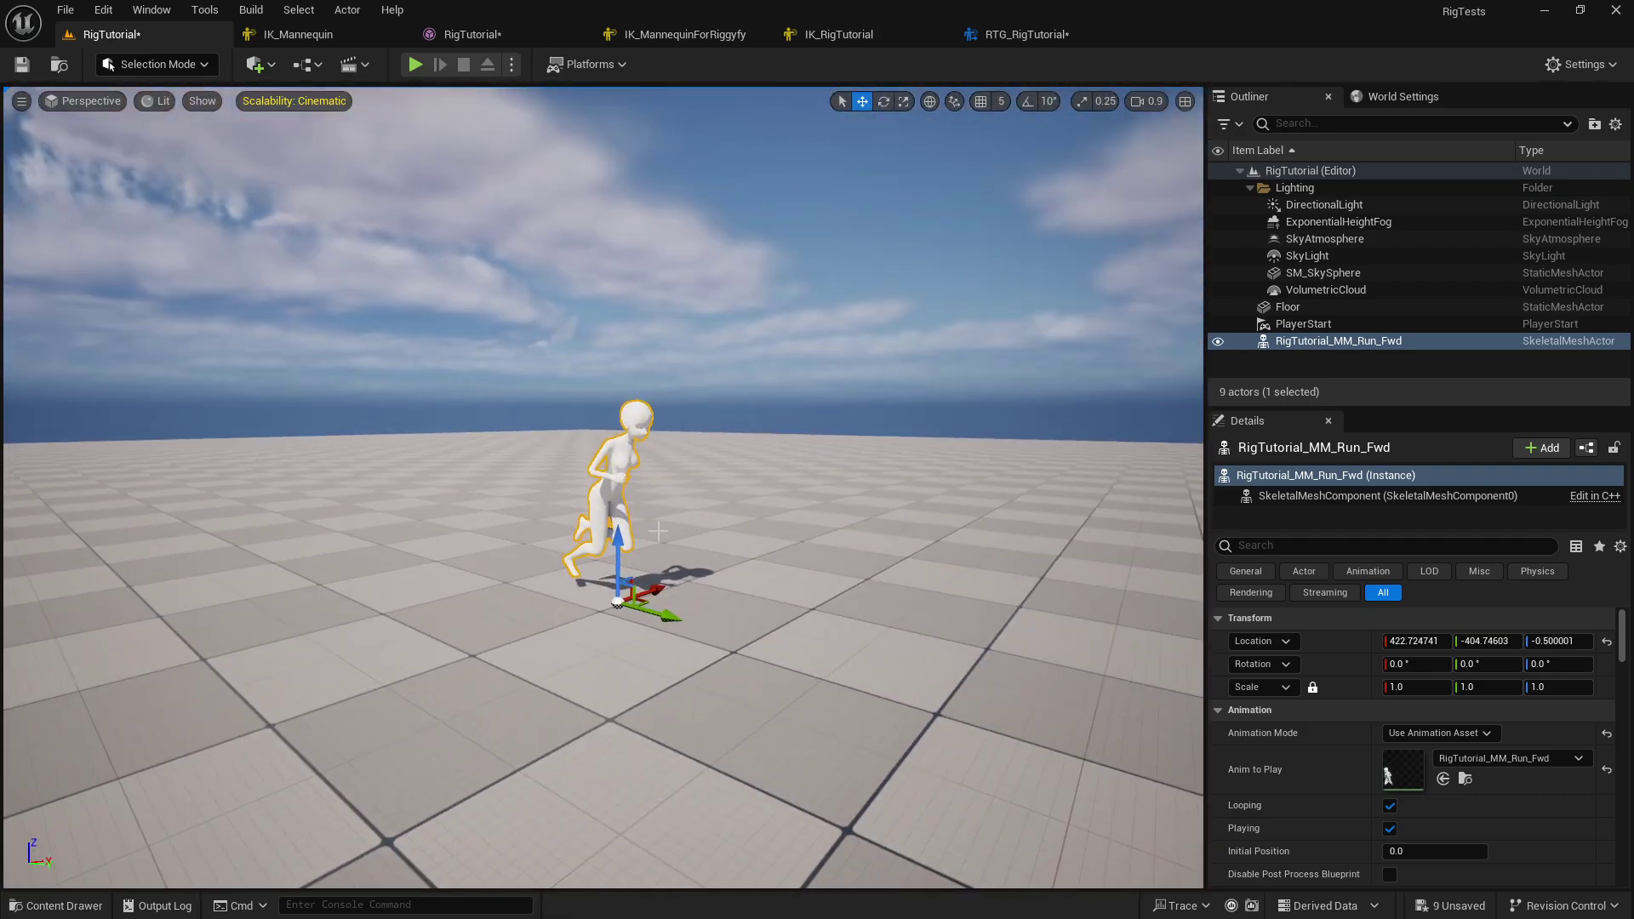
pyautogui.moveTo(589, 417); pyautogui.dragTo(553, 422, button='right')
pyautogui.press('w')
pyautogui.press('d')
pyautogui.press('a')
pyautogui.press('s')
pyautogui.press('w')
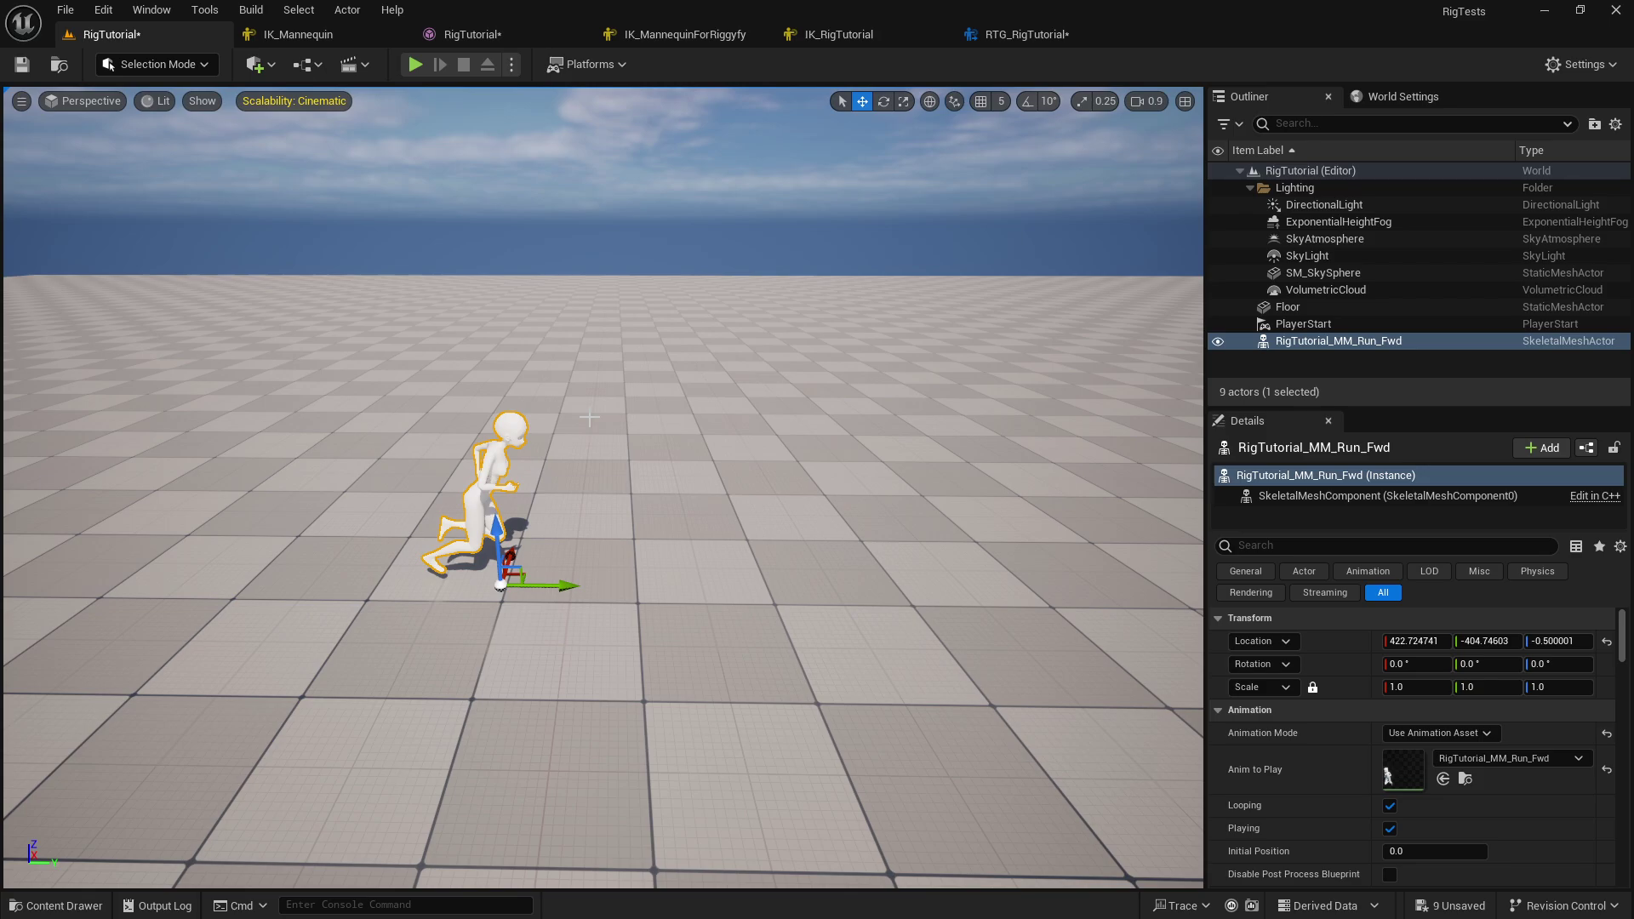
pyautogui.moveTo(592, 391); pyautogui.dragTo(757, 281, button='right')
pyautogui.press('a')
pyautogui.press('w')
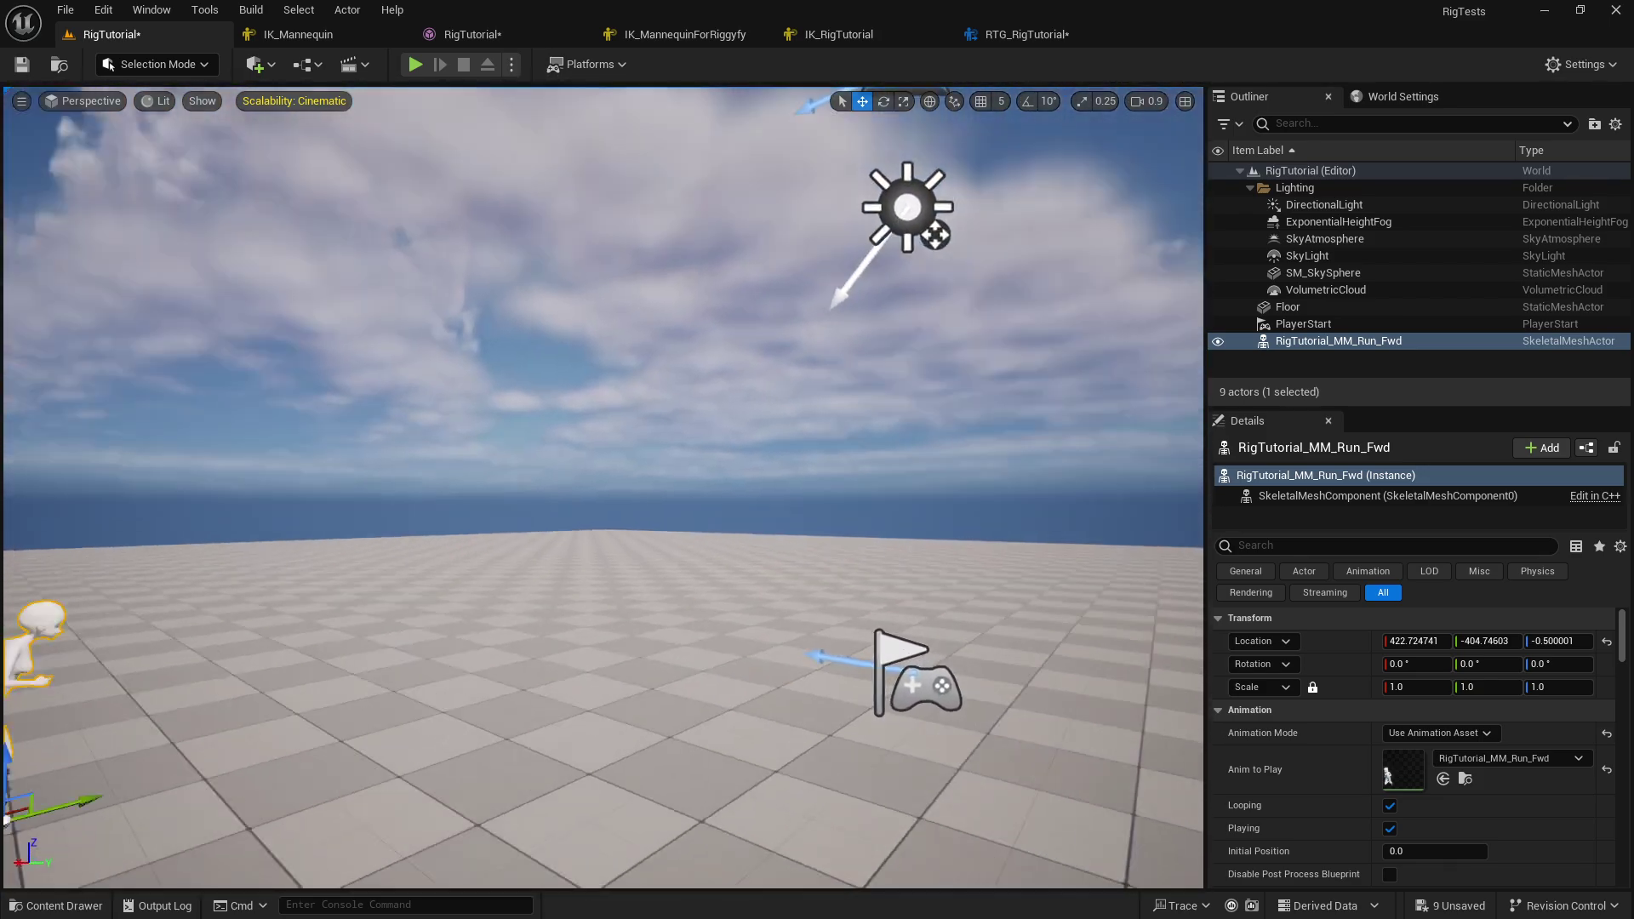
pyautogui.press('f')
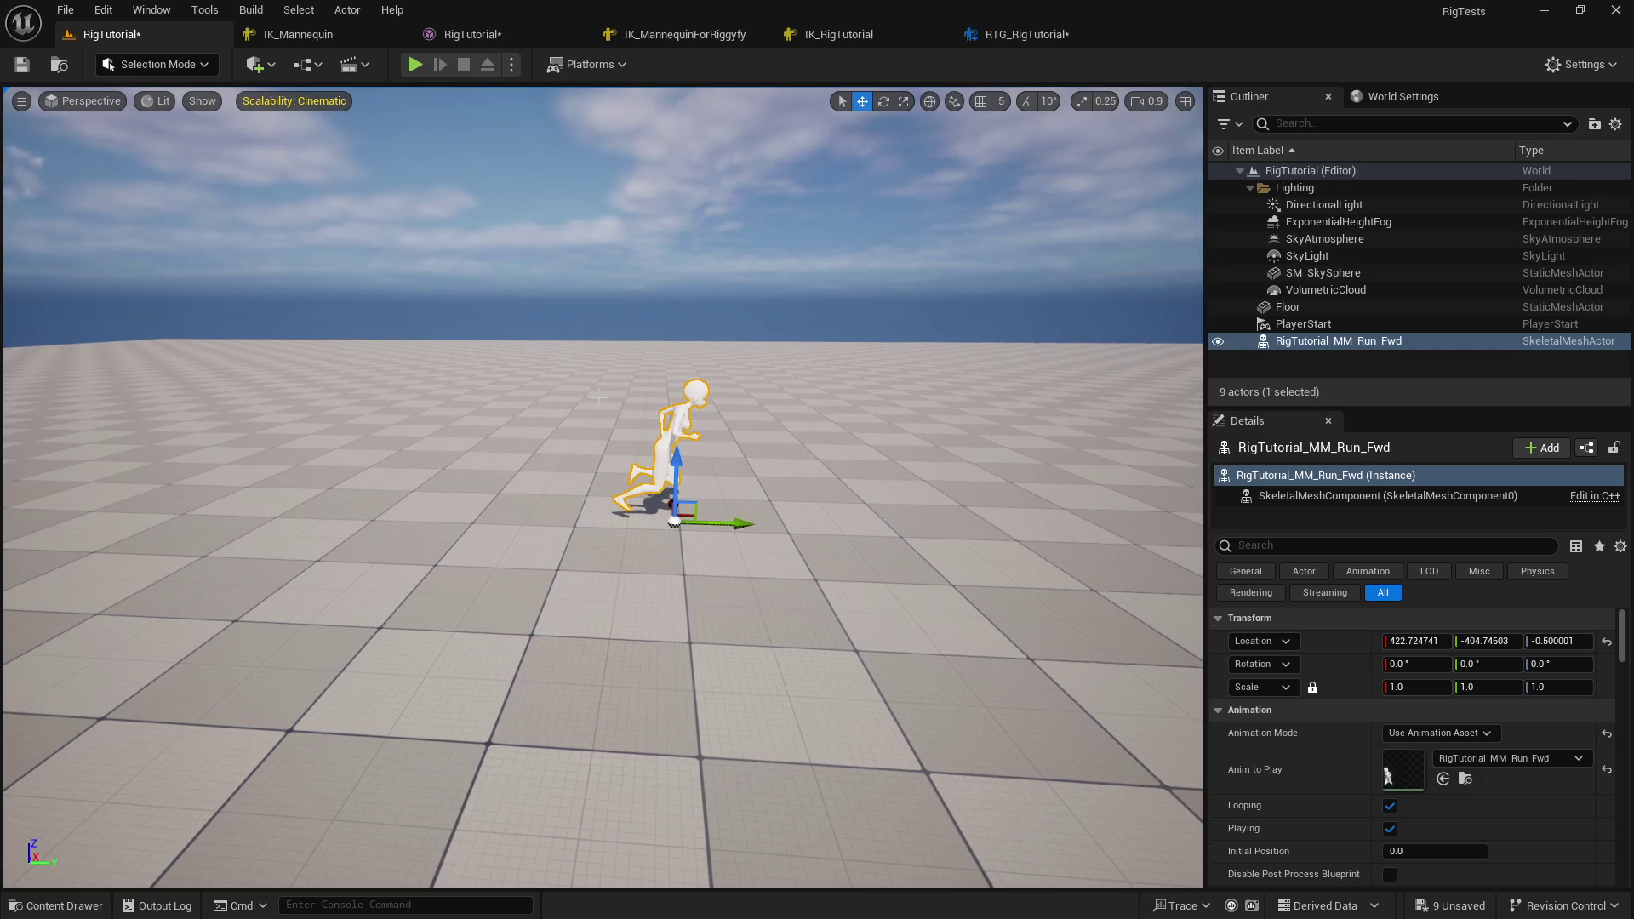
# - Switch from Unreal Engine to another open program
pyautogui.hotkey('alt', 'Tab')
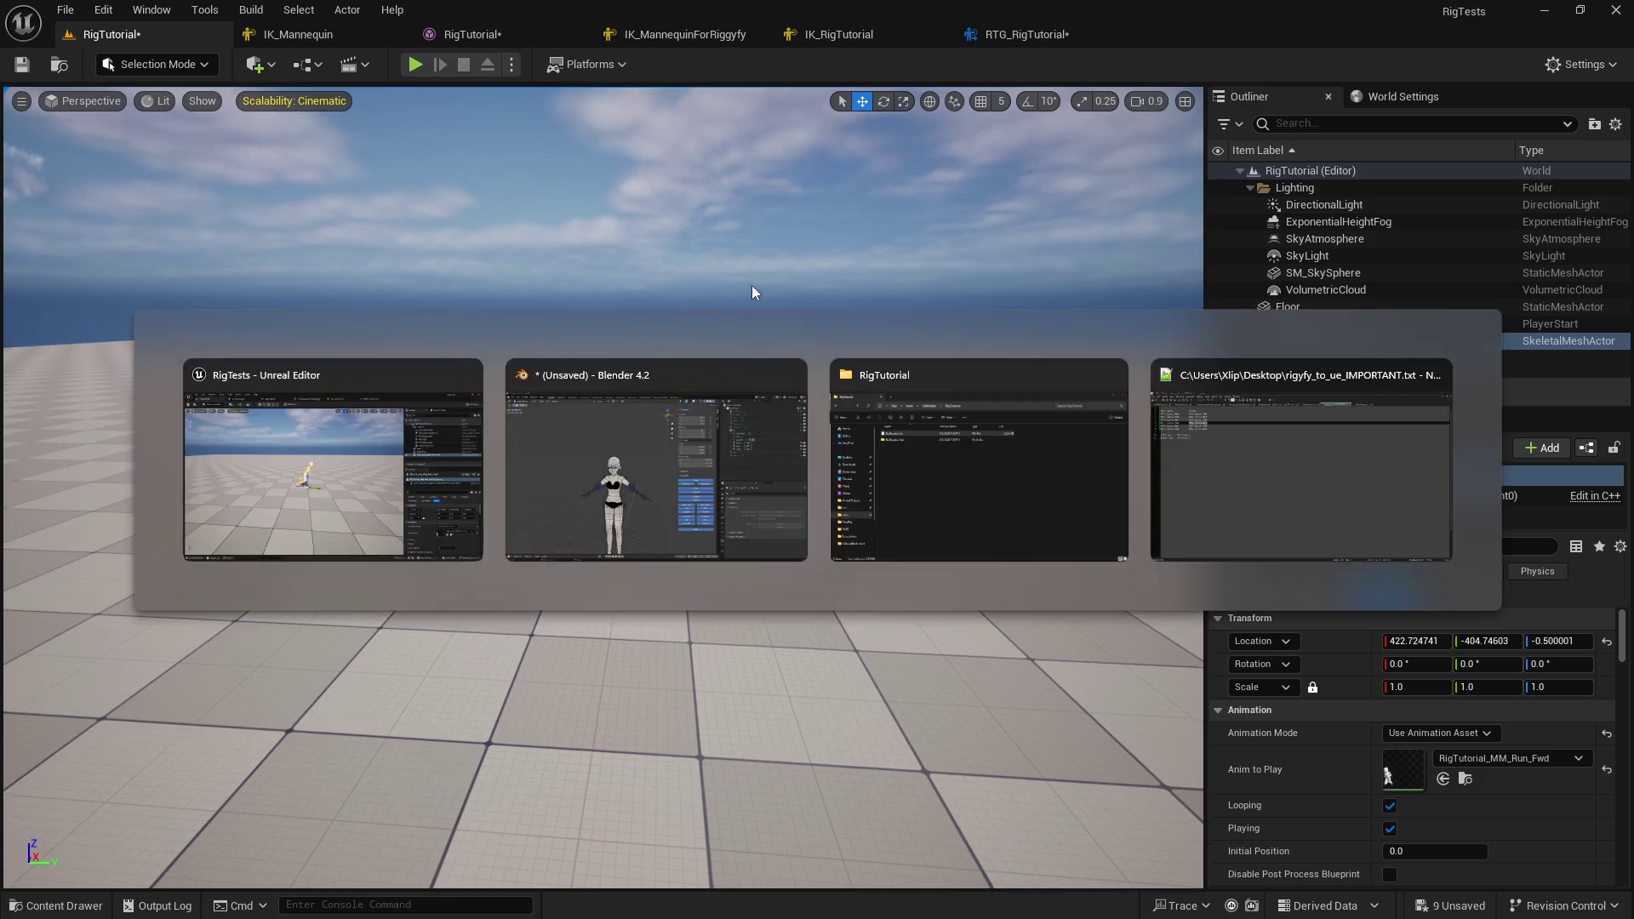